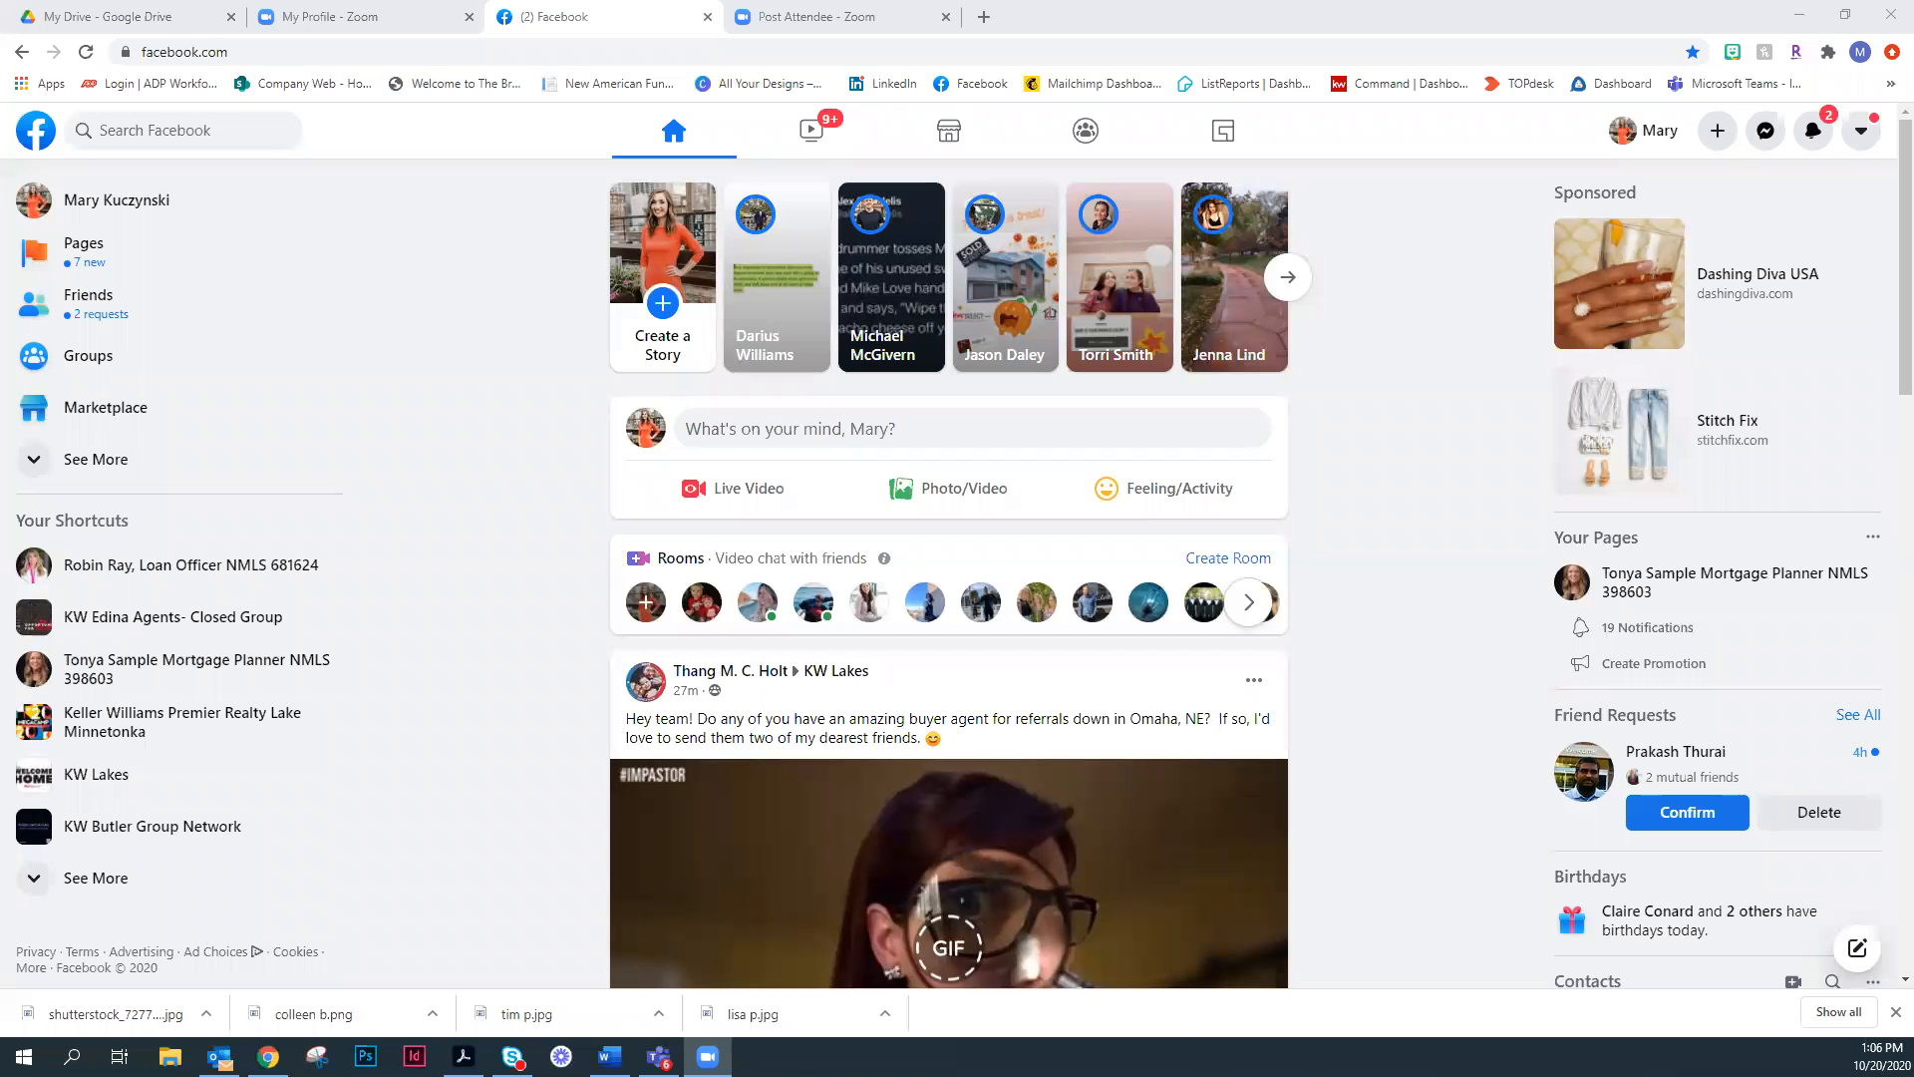
- Look over the options for creating new content on Facebook, including the Page option
click(1718, 134)
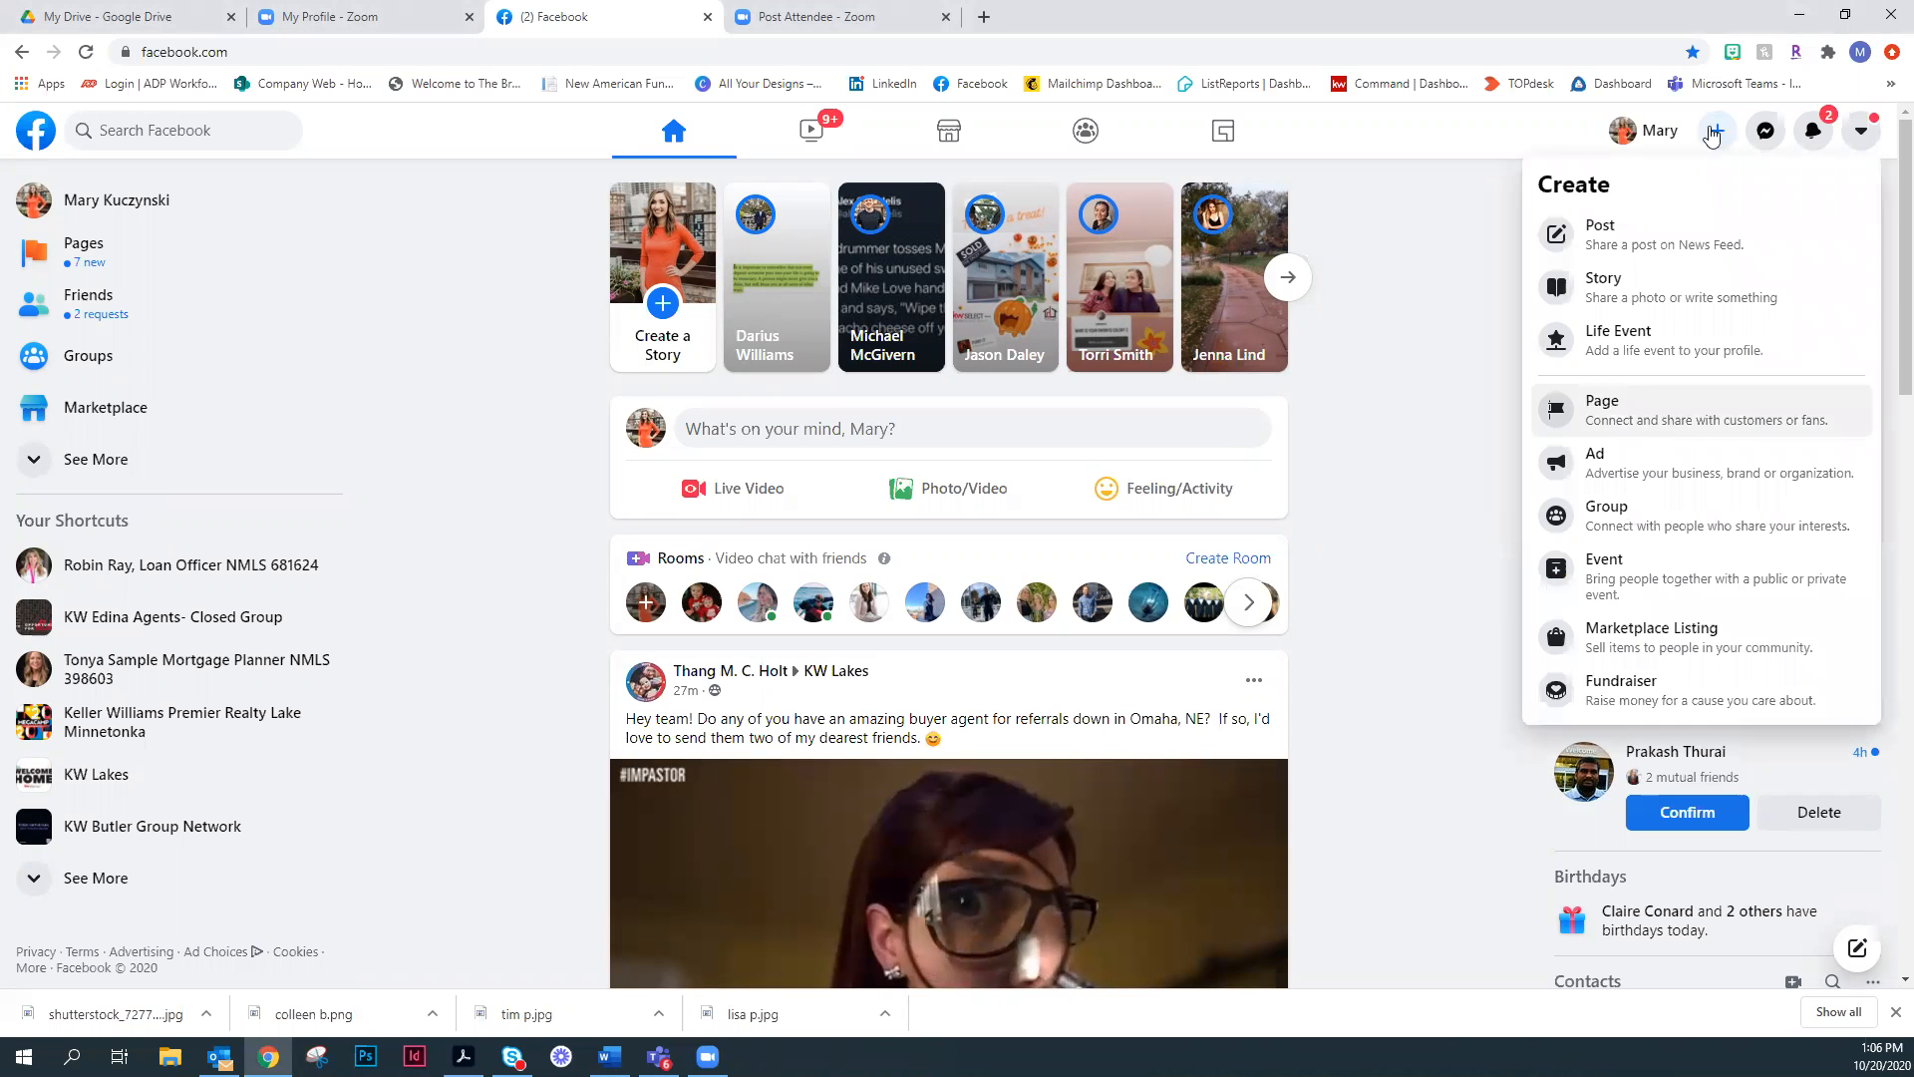
click(1448, 140)
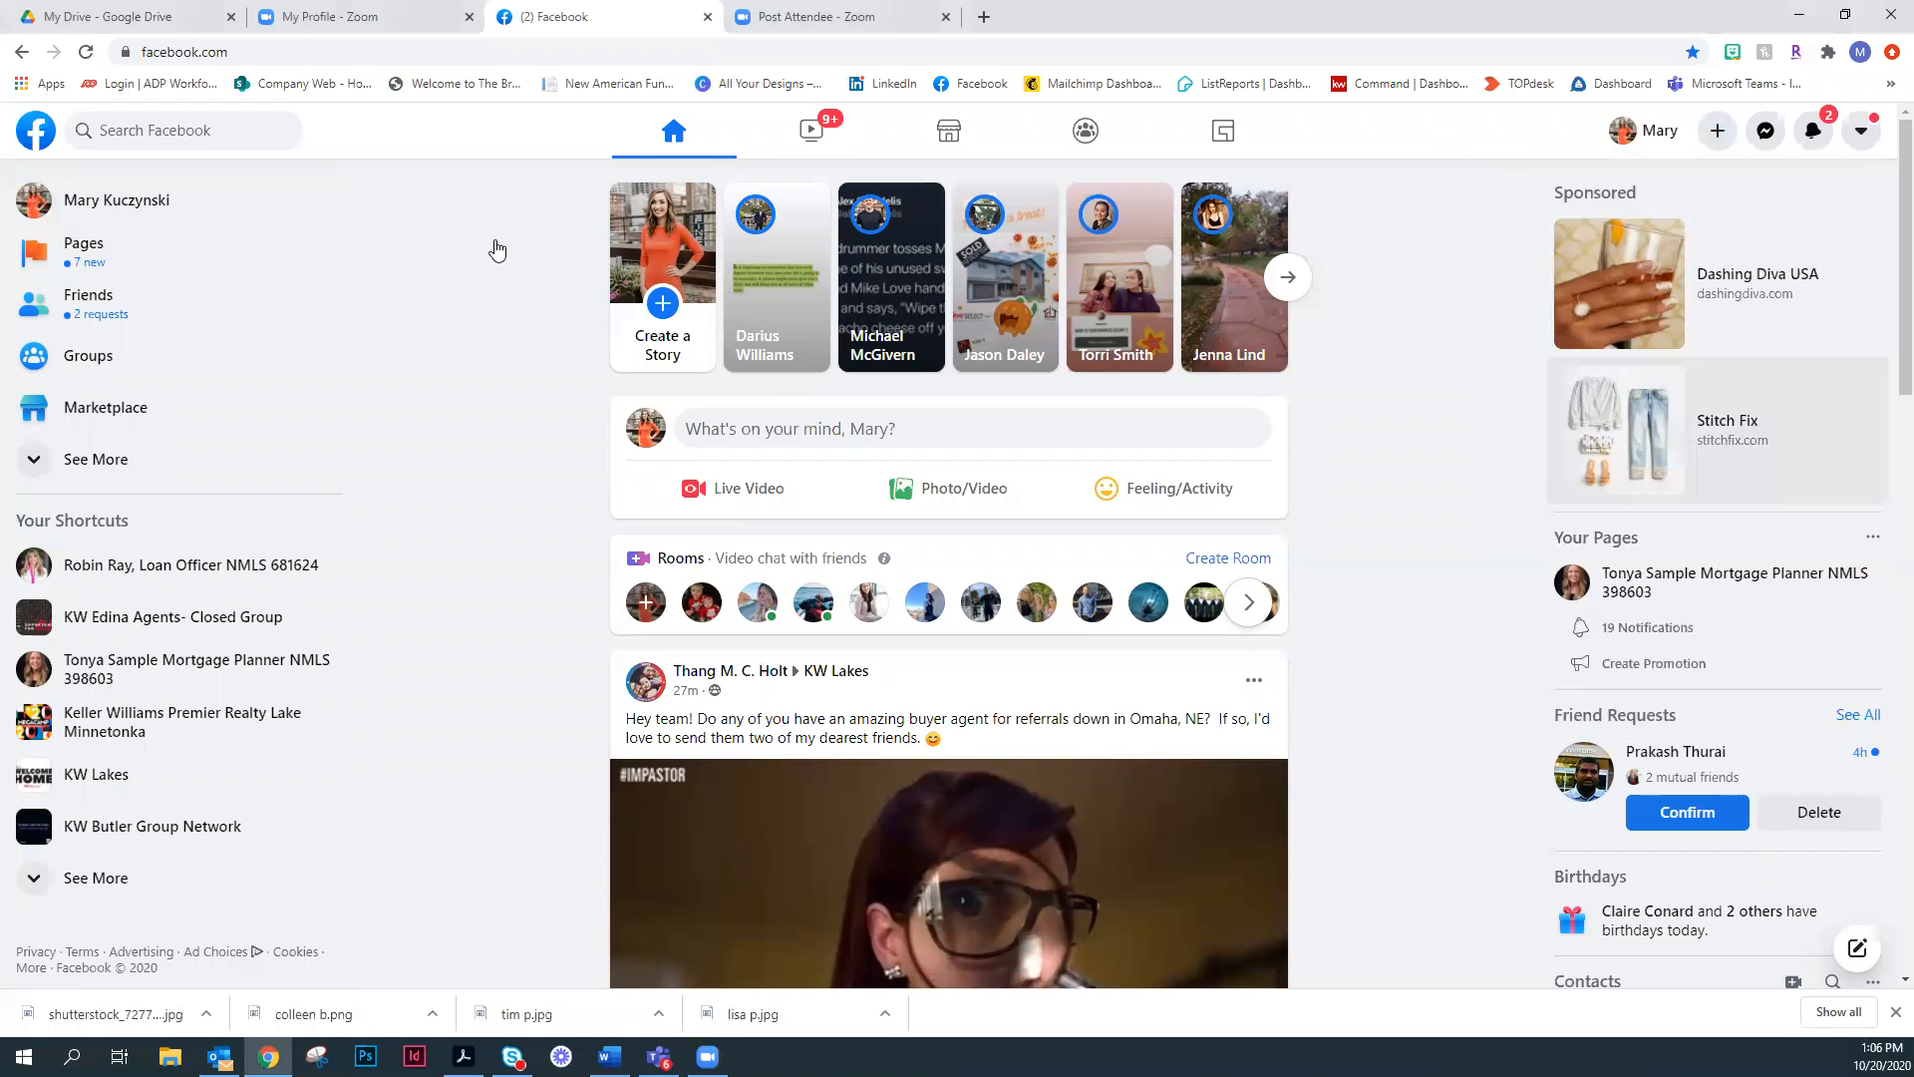
- Search Facebook for the real estate agent's full name and open her Keller Williams Premier Realty Lake Minnetonka business page
click(184, 131)
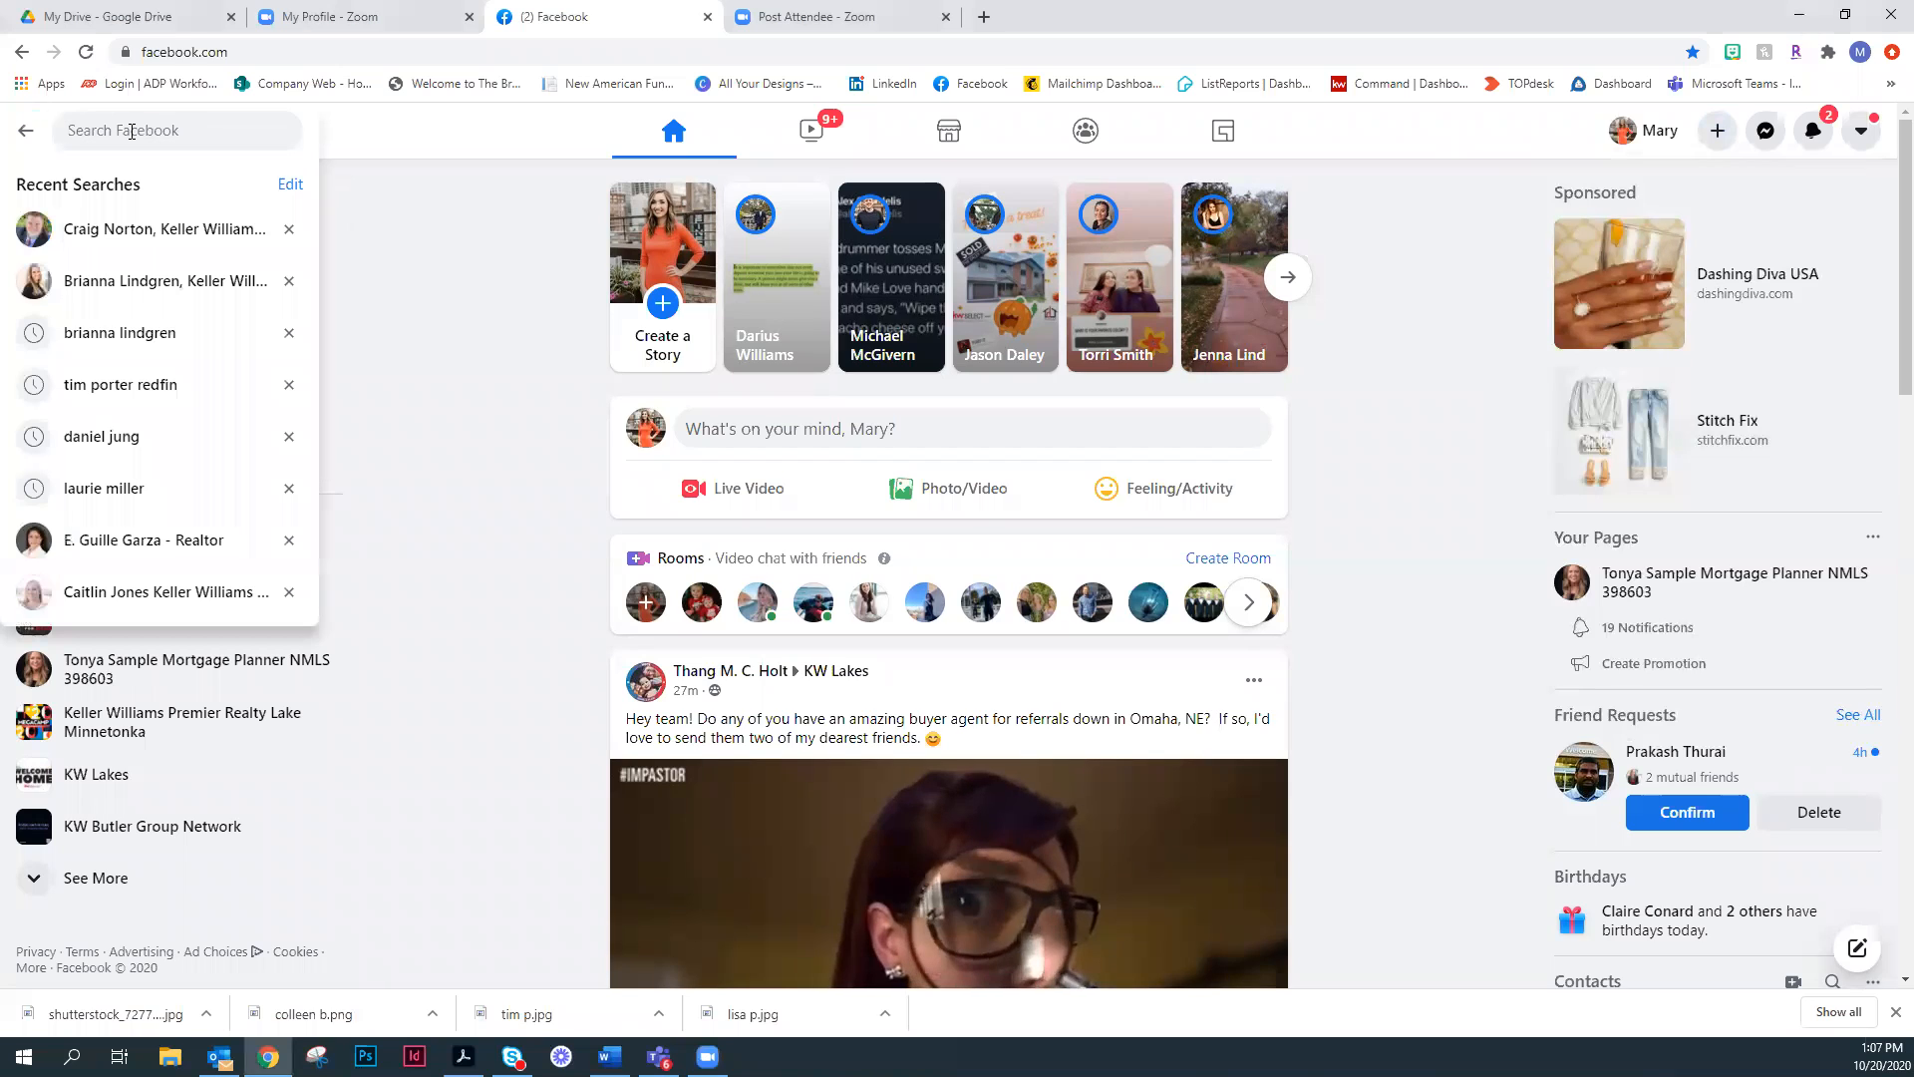
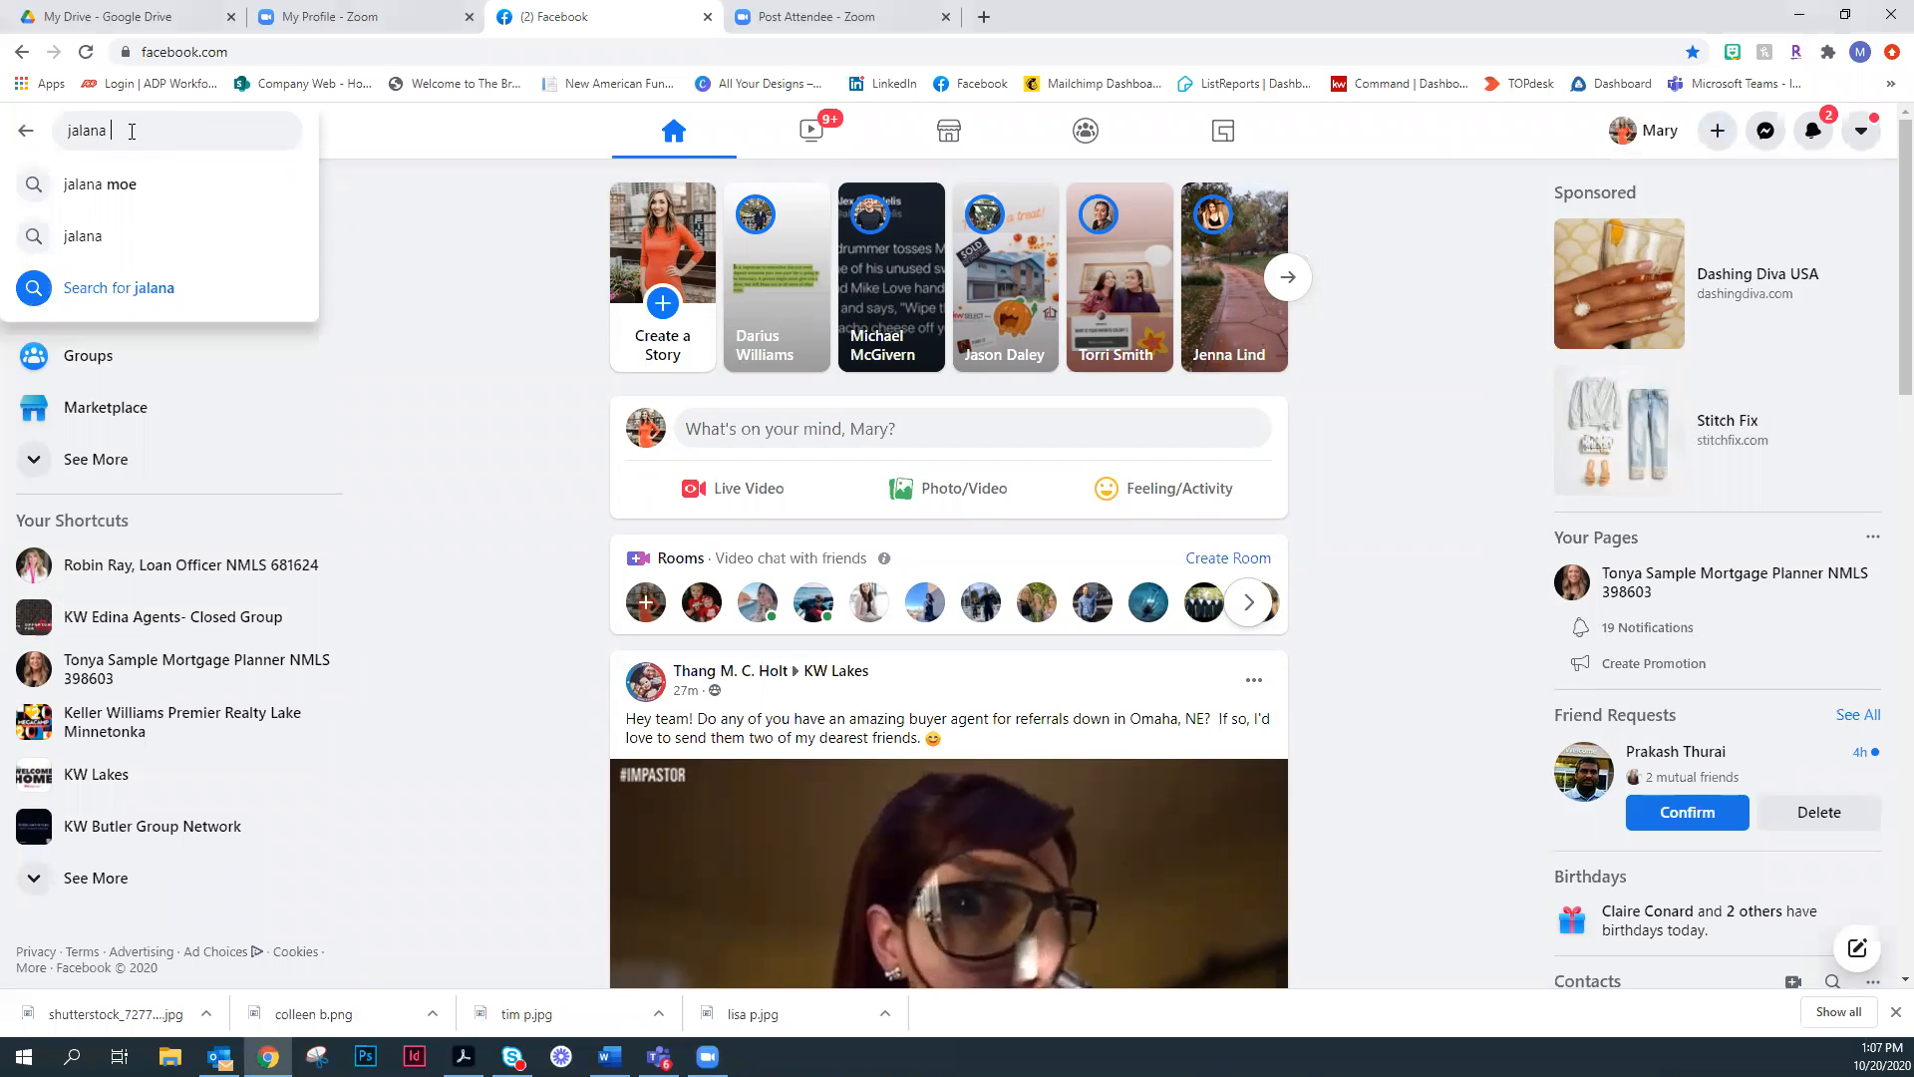
key(Return)
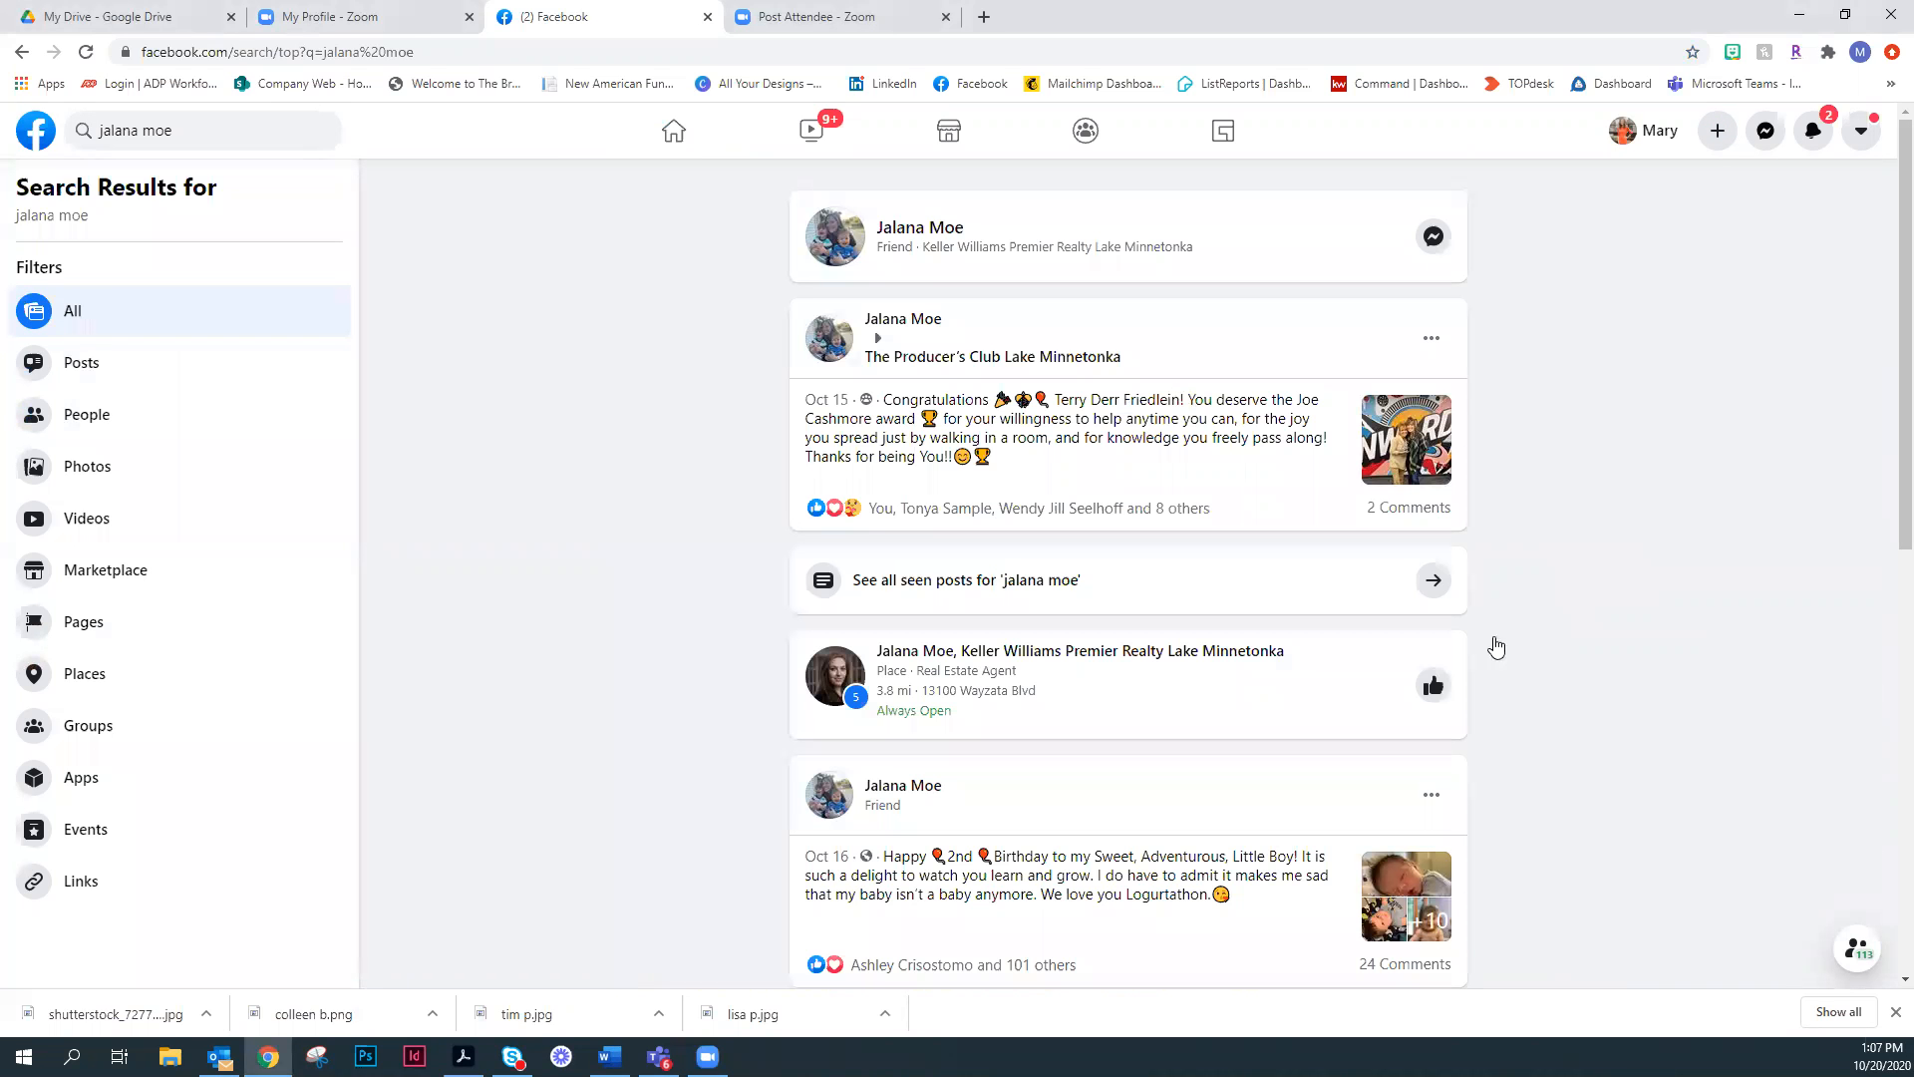
click(1496, 648)
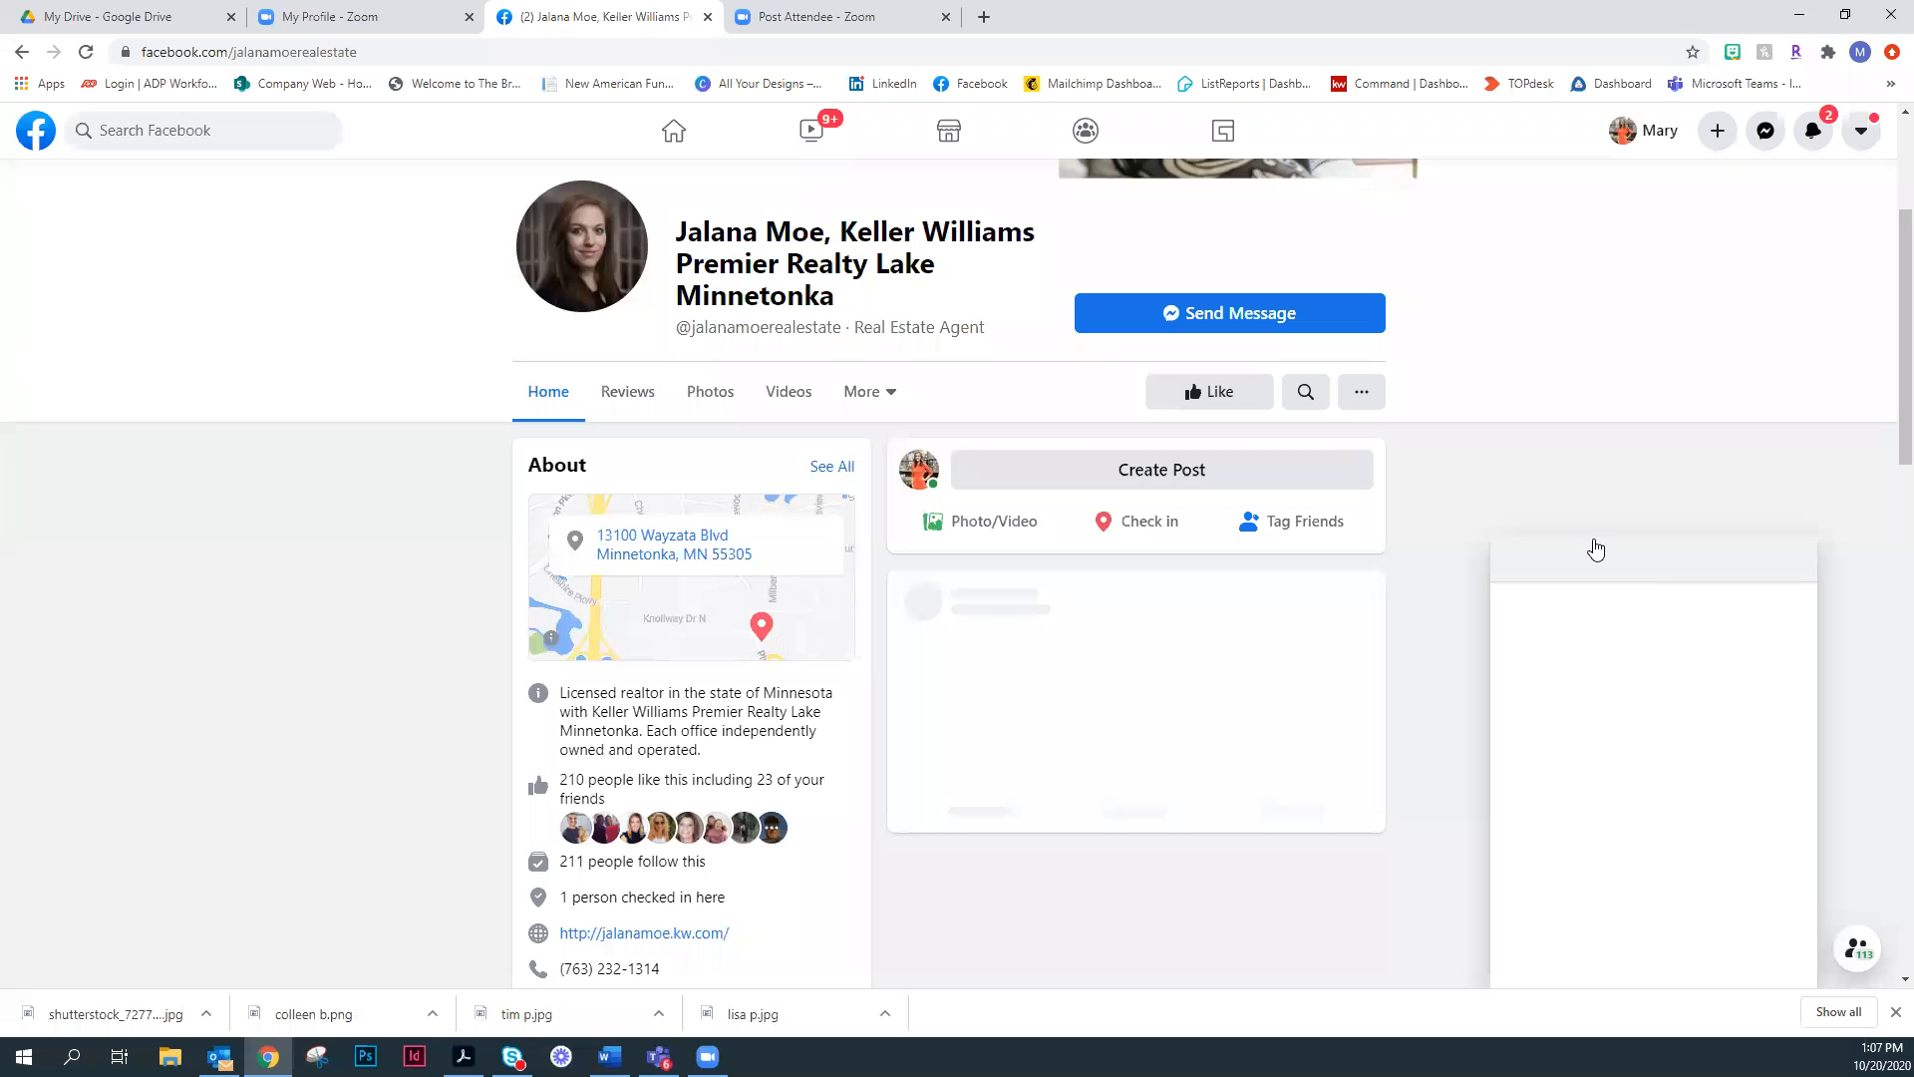
- Examine the agent's business page, including its cover image, page name, About summary and recent posts
scroll(1631, 411, up, 3)
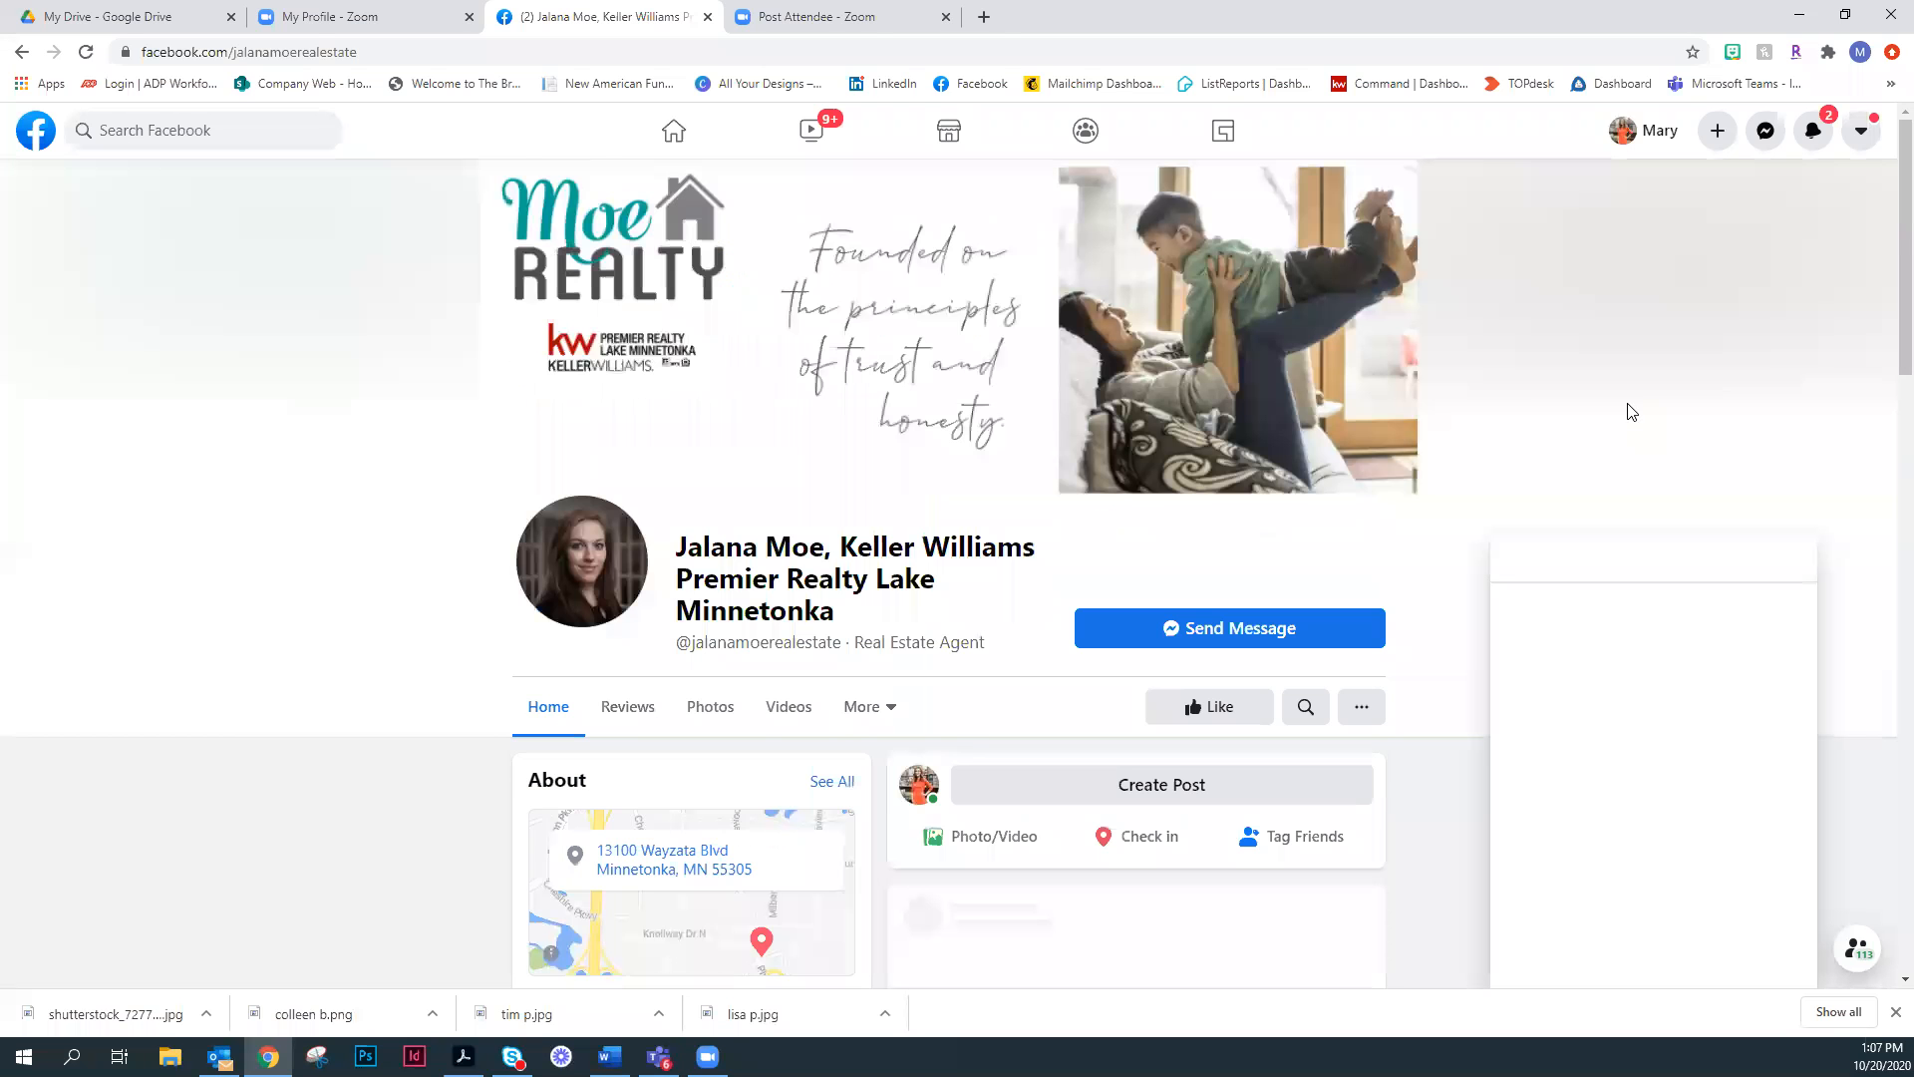
scroll(1611, 427, down, 2)
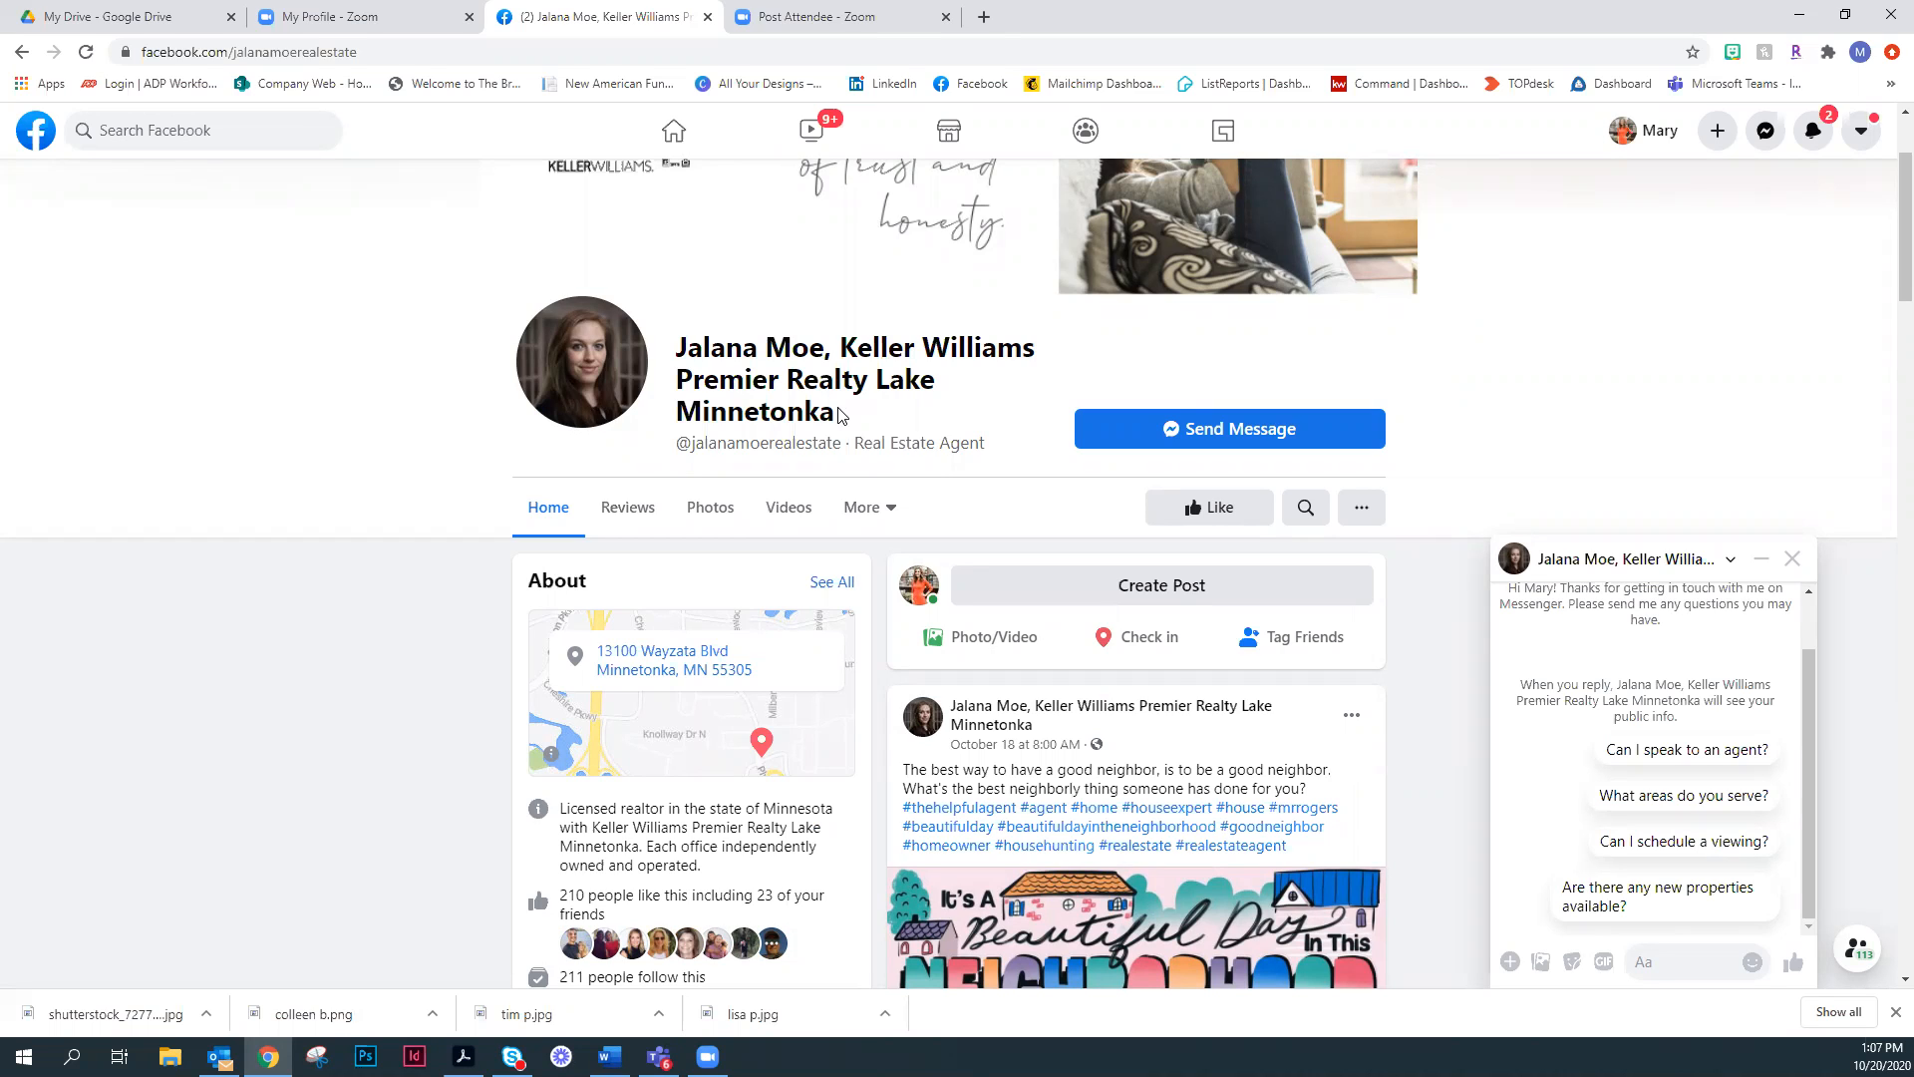
scroll(839, 414, up, 1)
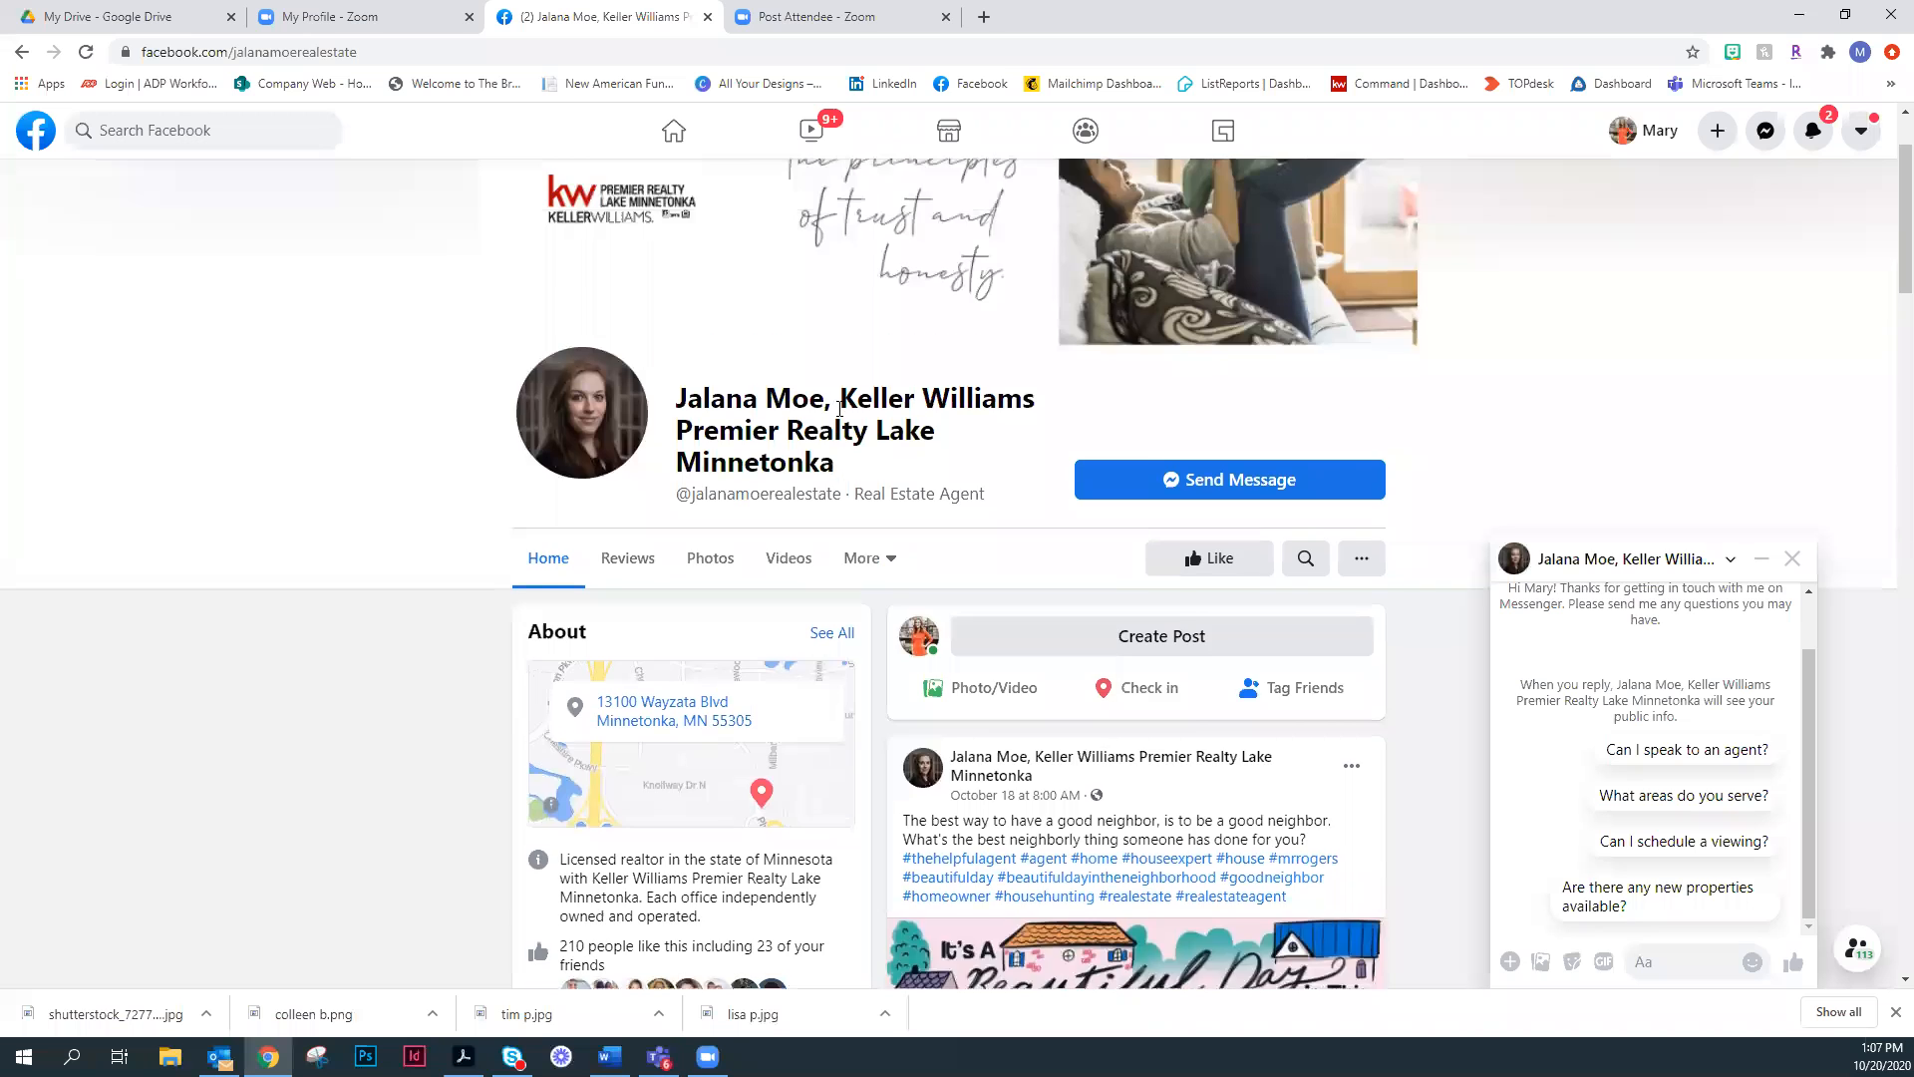
scroll(838, 439, up, 2)
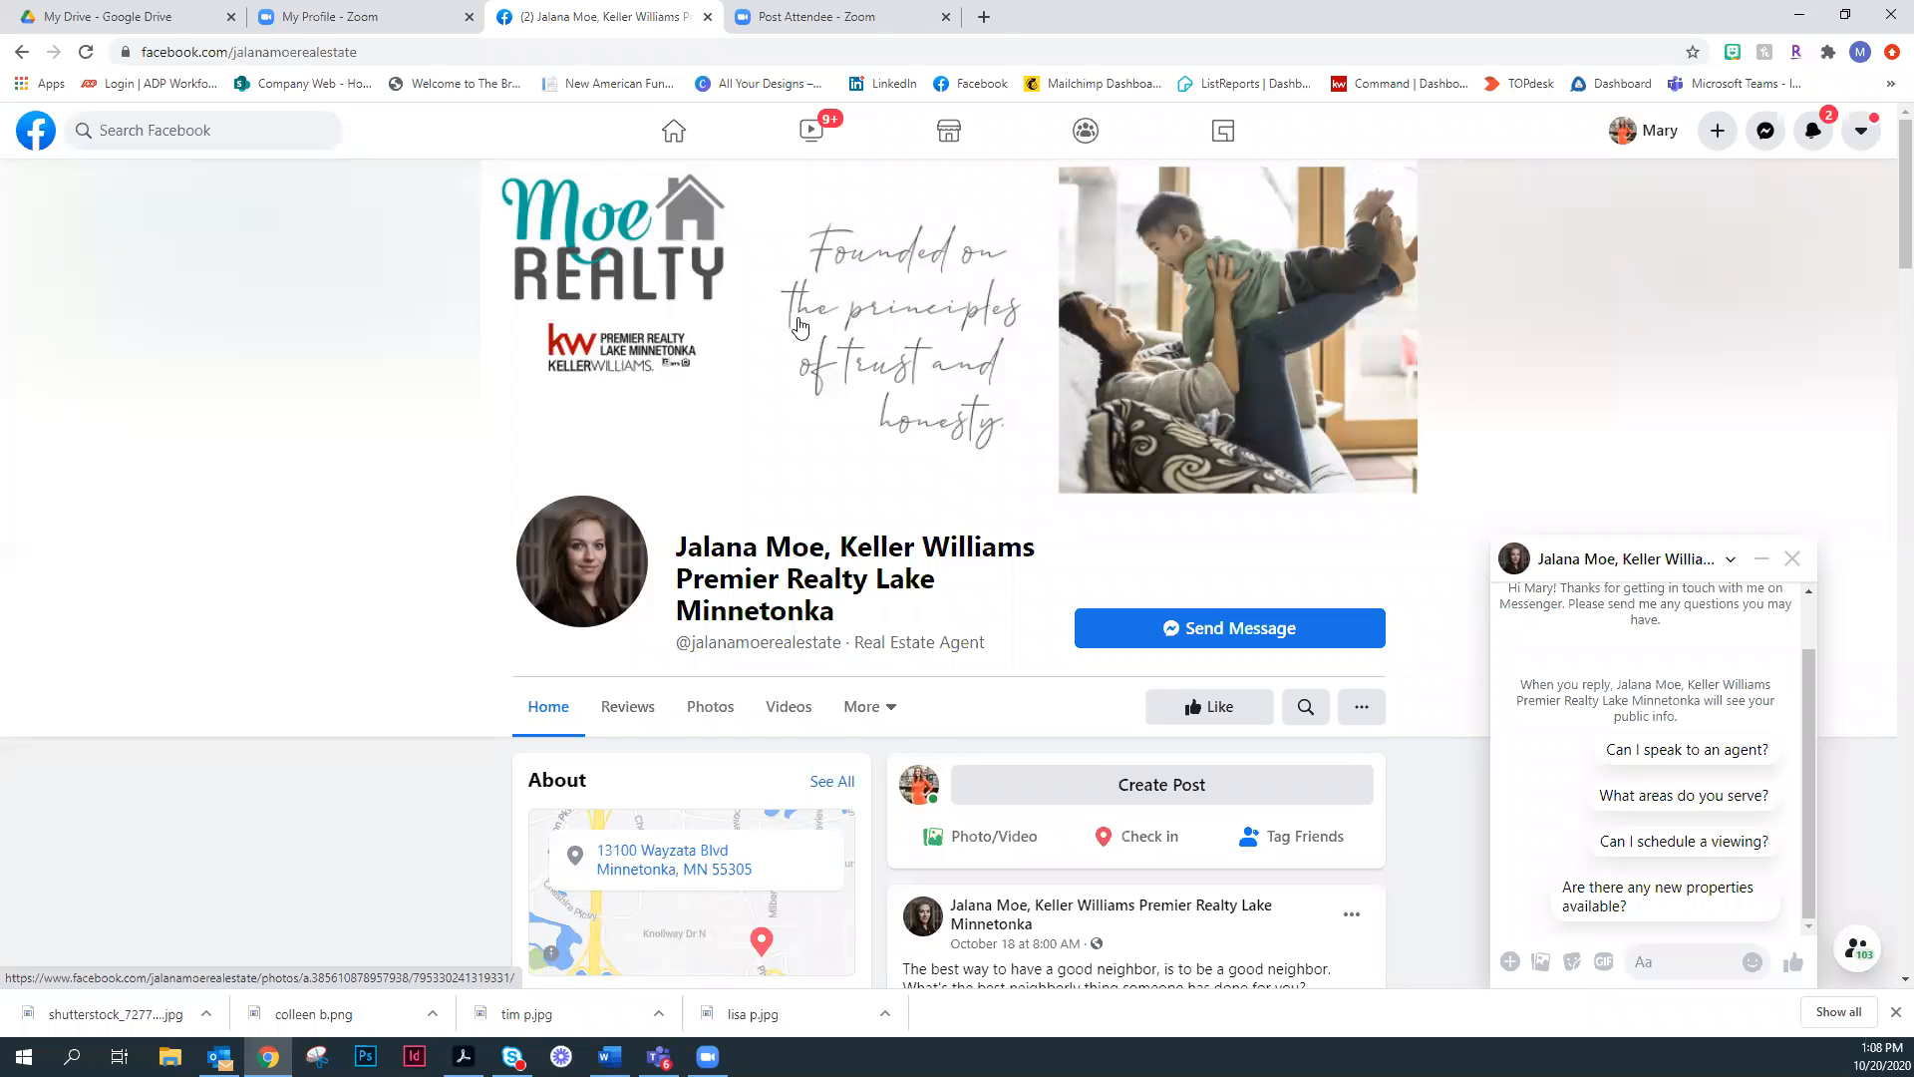
scroll(820, 317, down, 3)
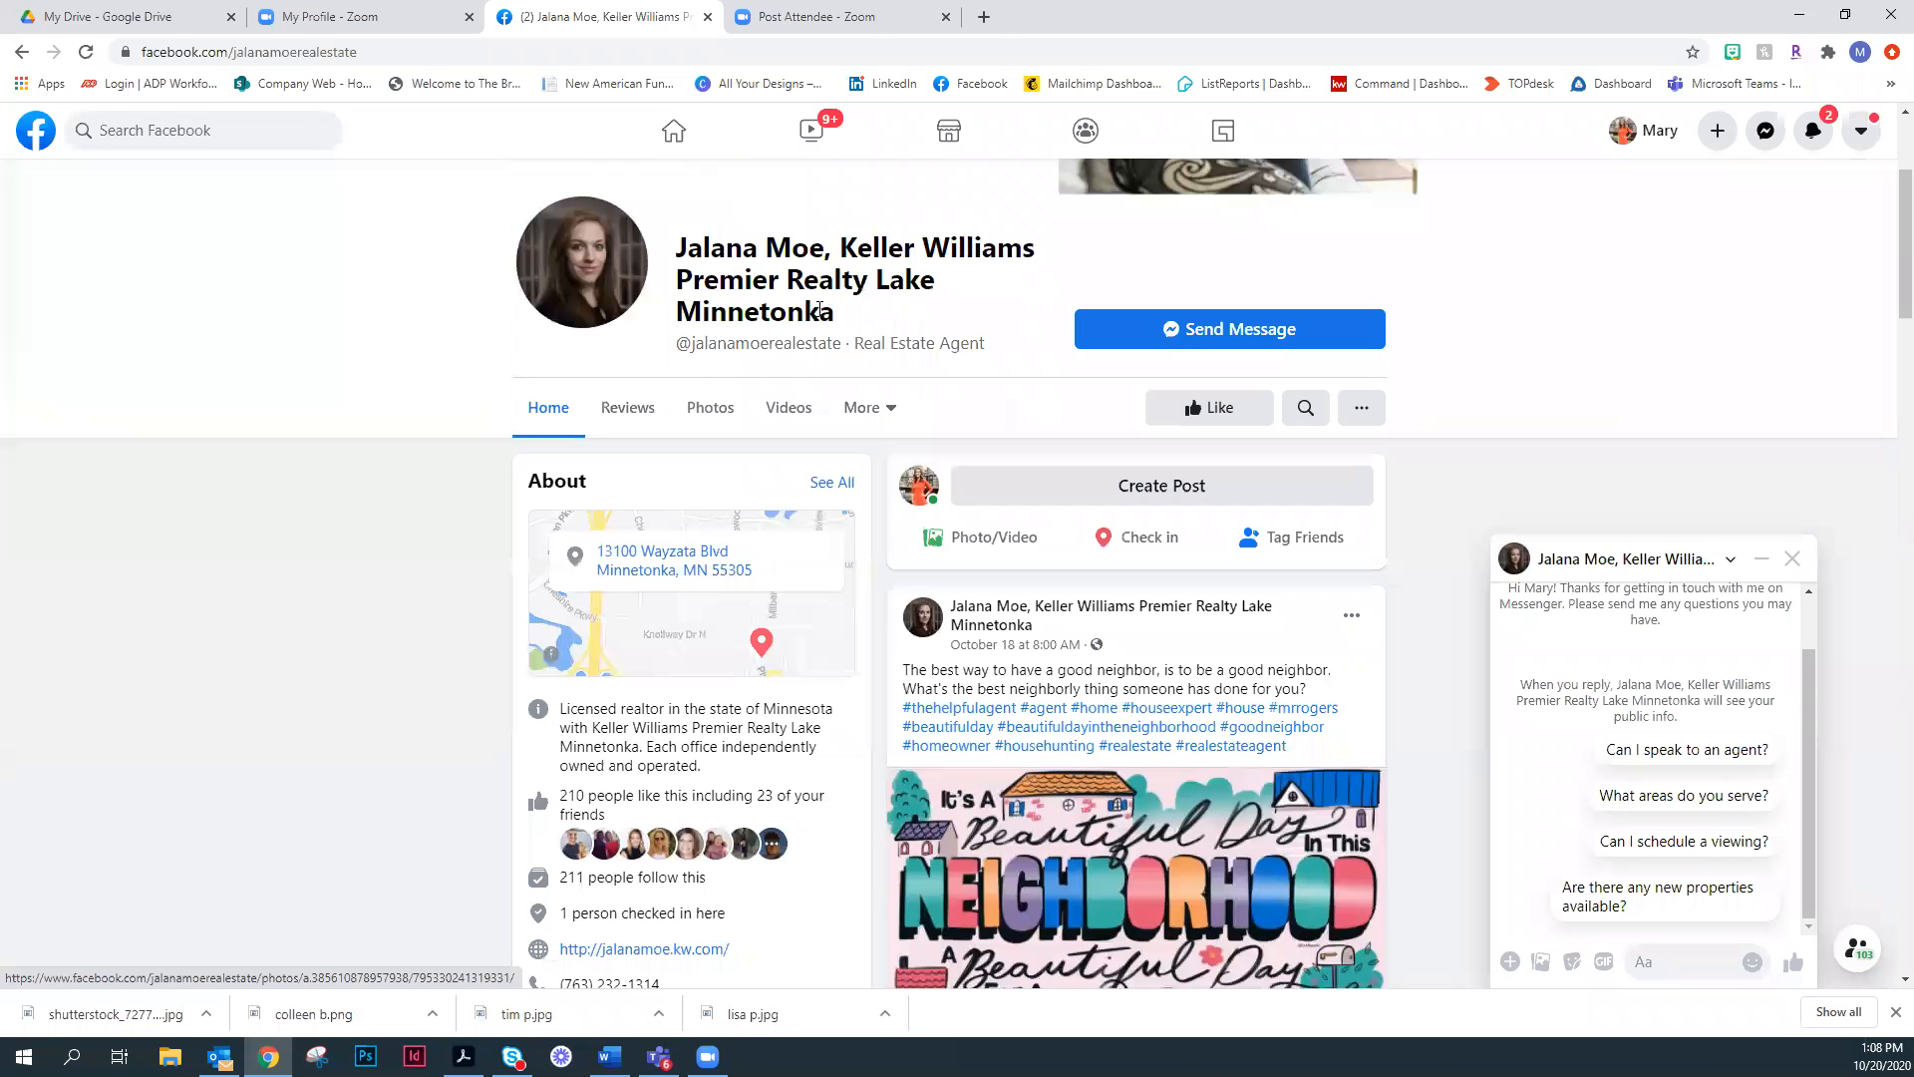
- Review the full About details on the agent's business page and return to the page's Home view
click(891, 408)
click(869, 507)
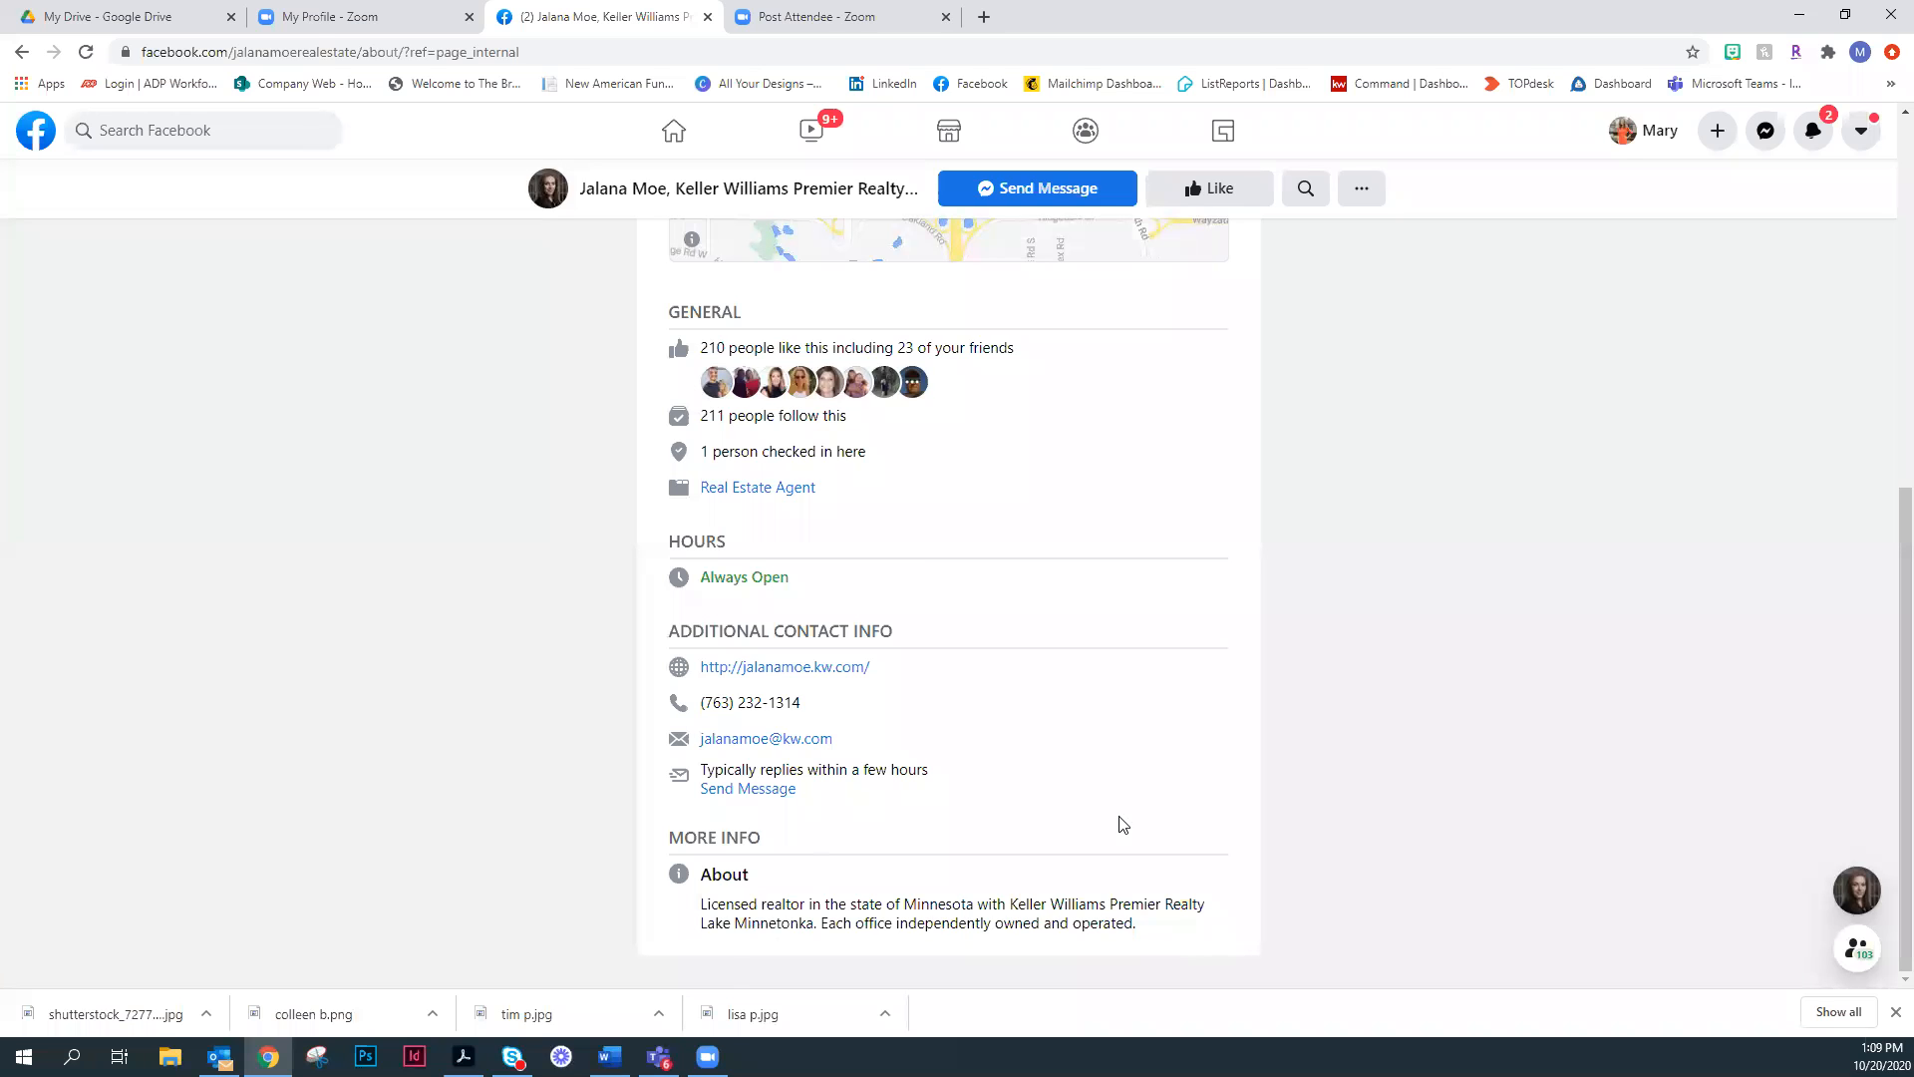
scroll(1154, 824, up, 7)
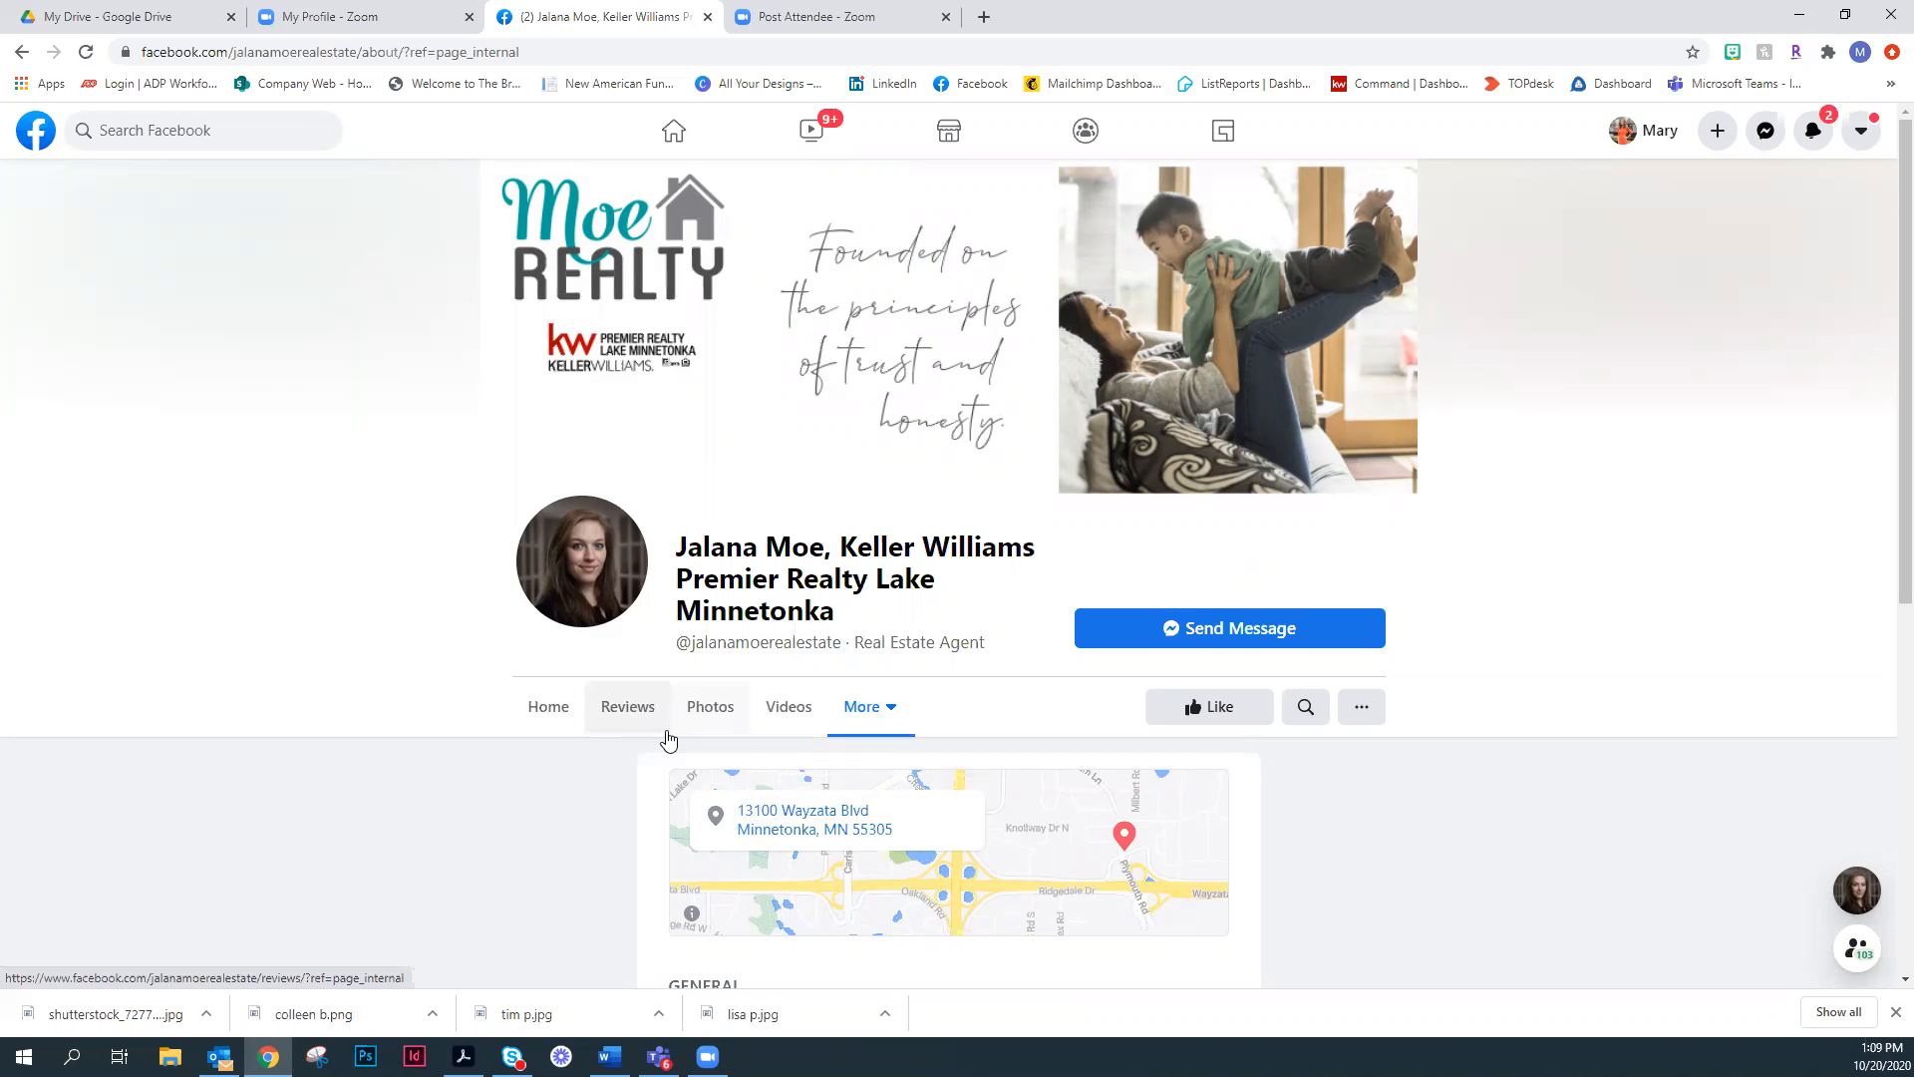
click(557, 712)
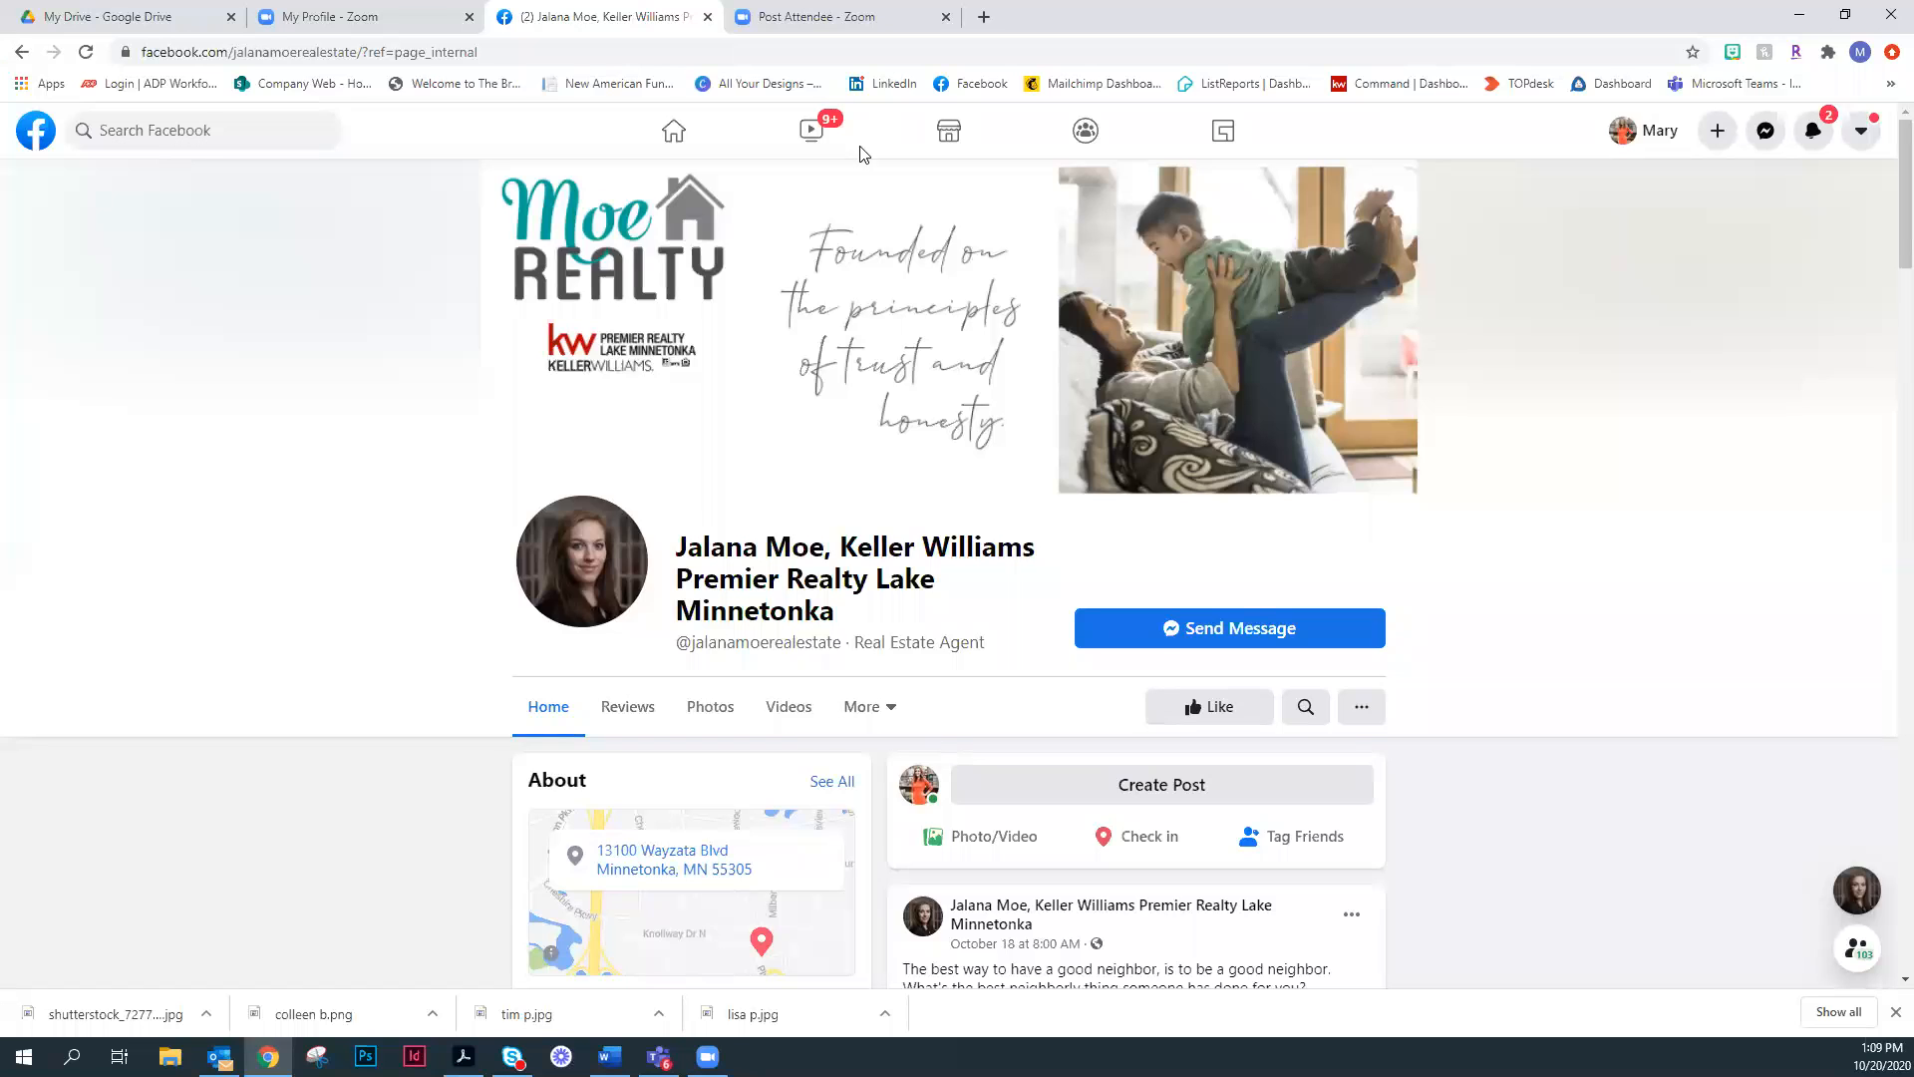
- Open the managed Mortgage Planner page from the news feed and review its home content and management options
click(687, 142)
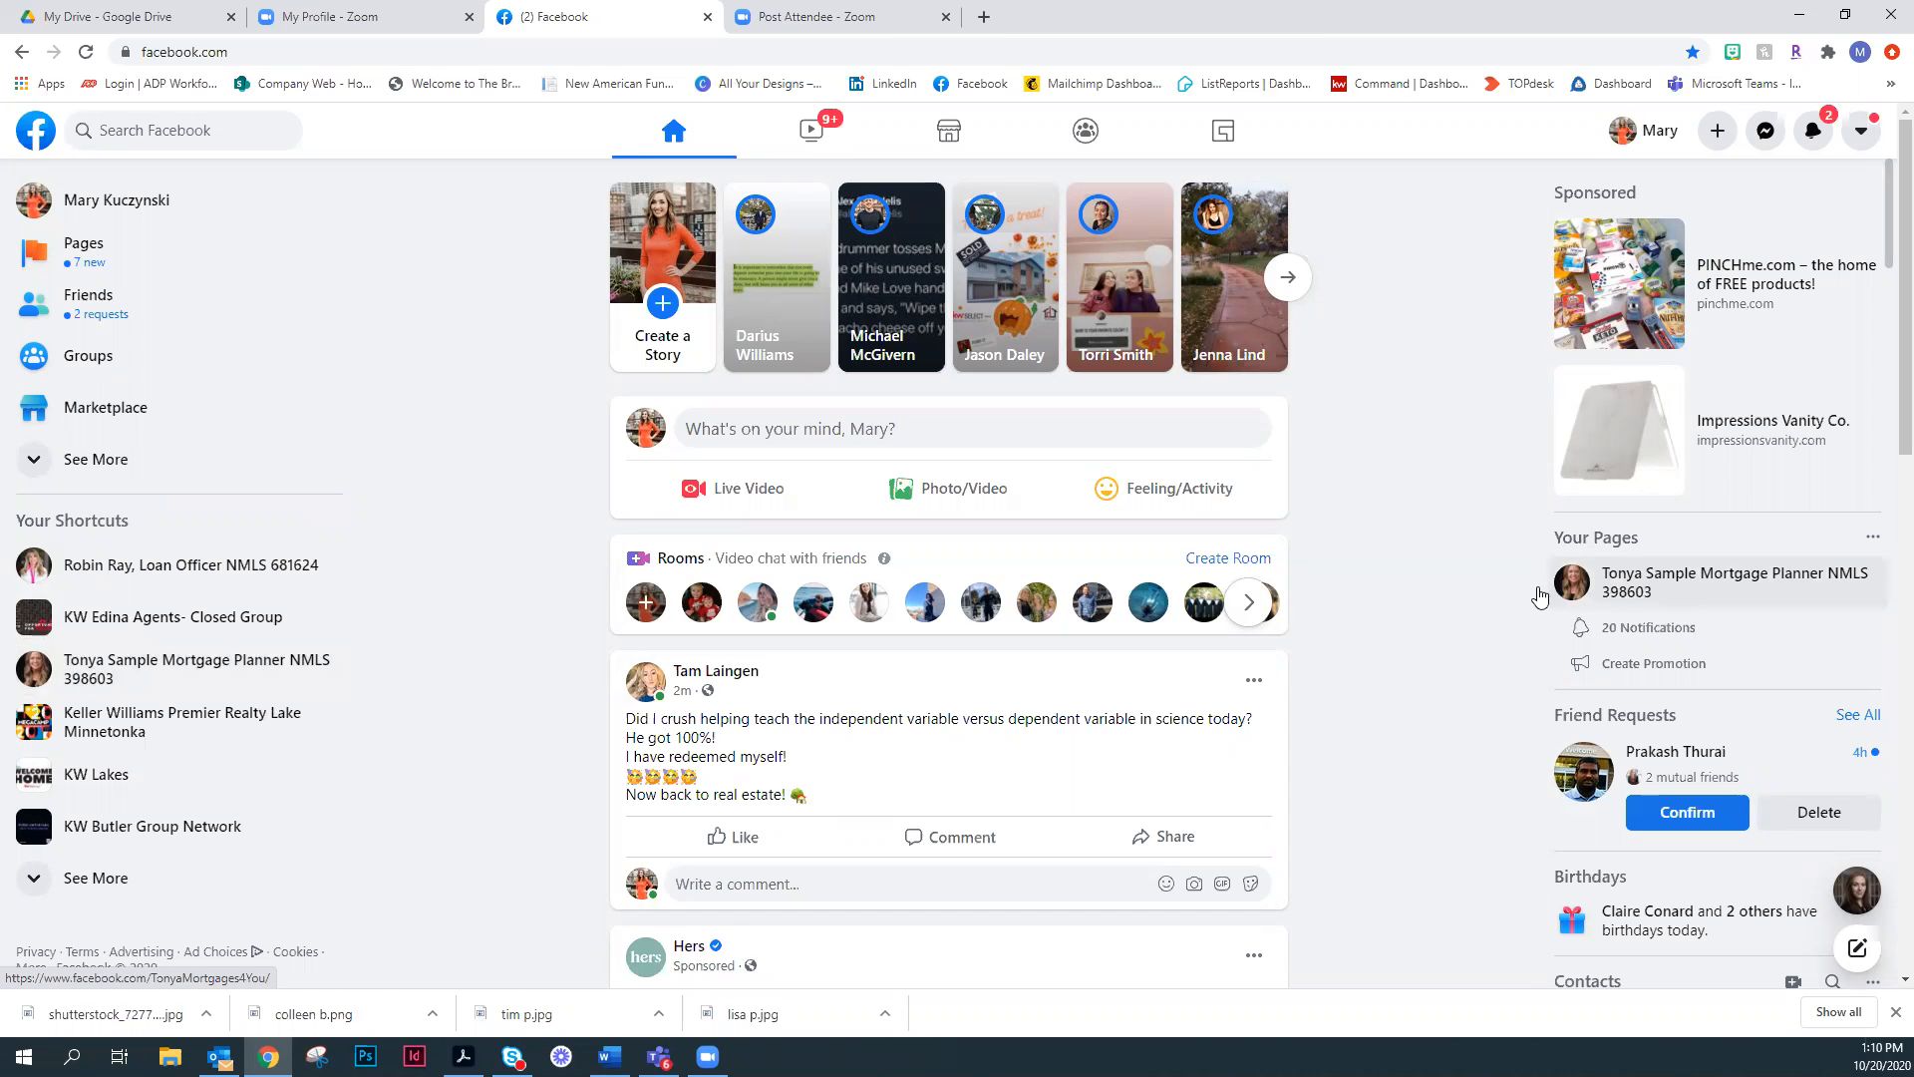
click(1723, 592)
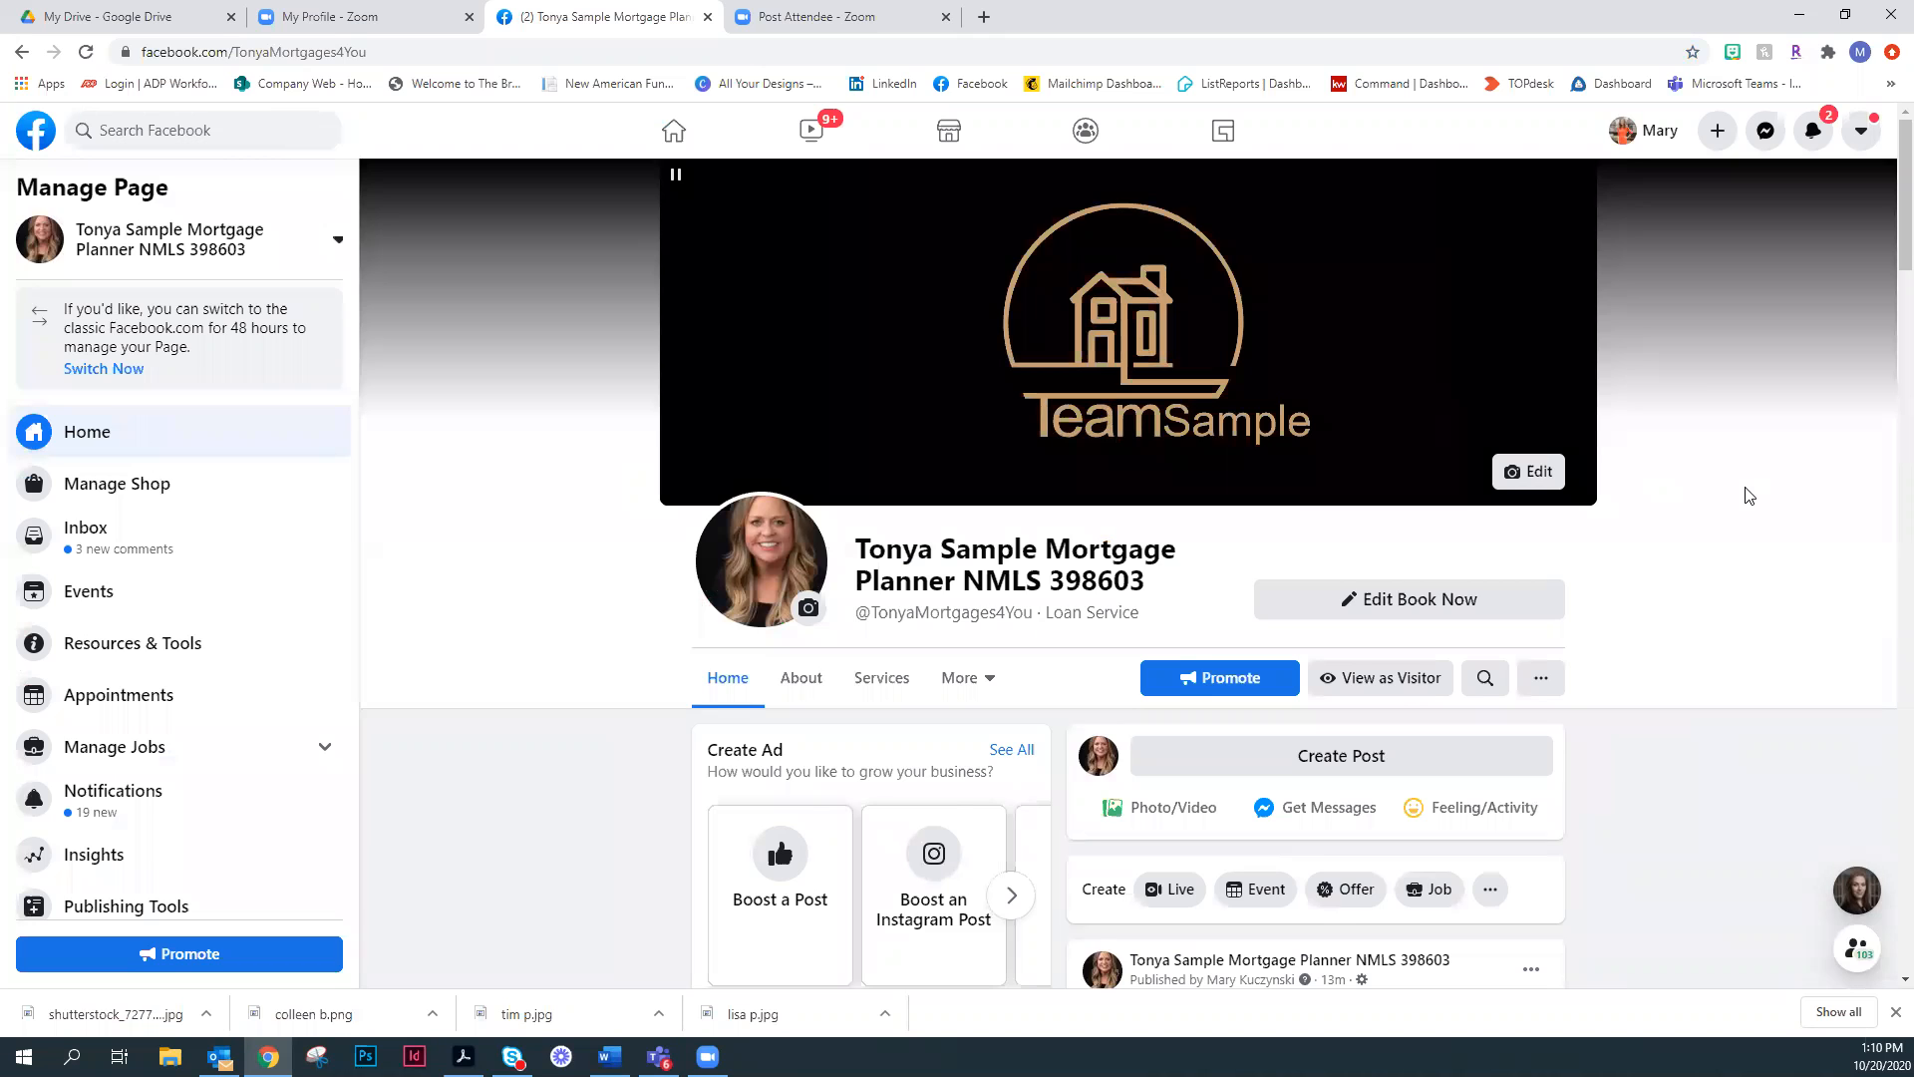
scroll(1748, 496, down, 1)
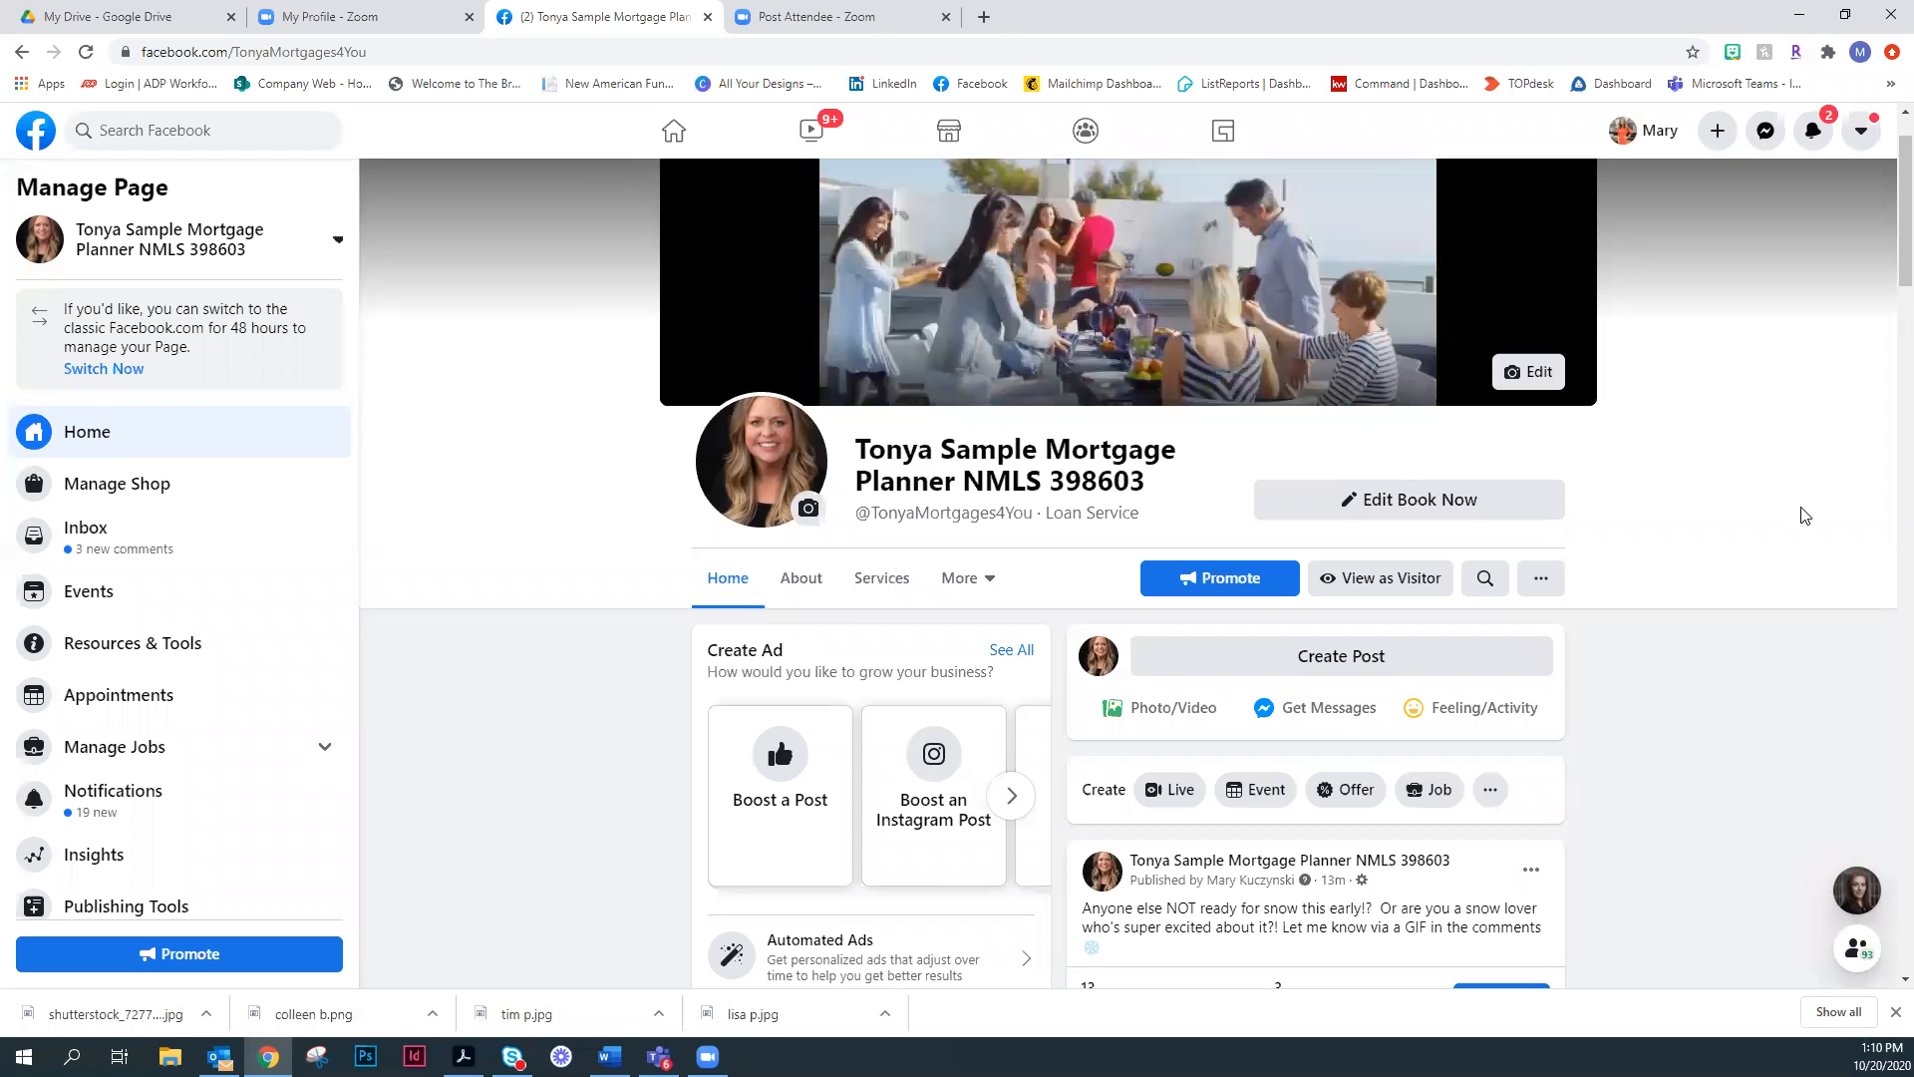
scroll(1753, 528, down, 2)
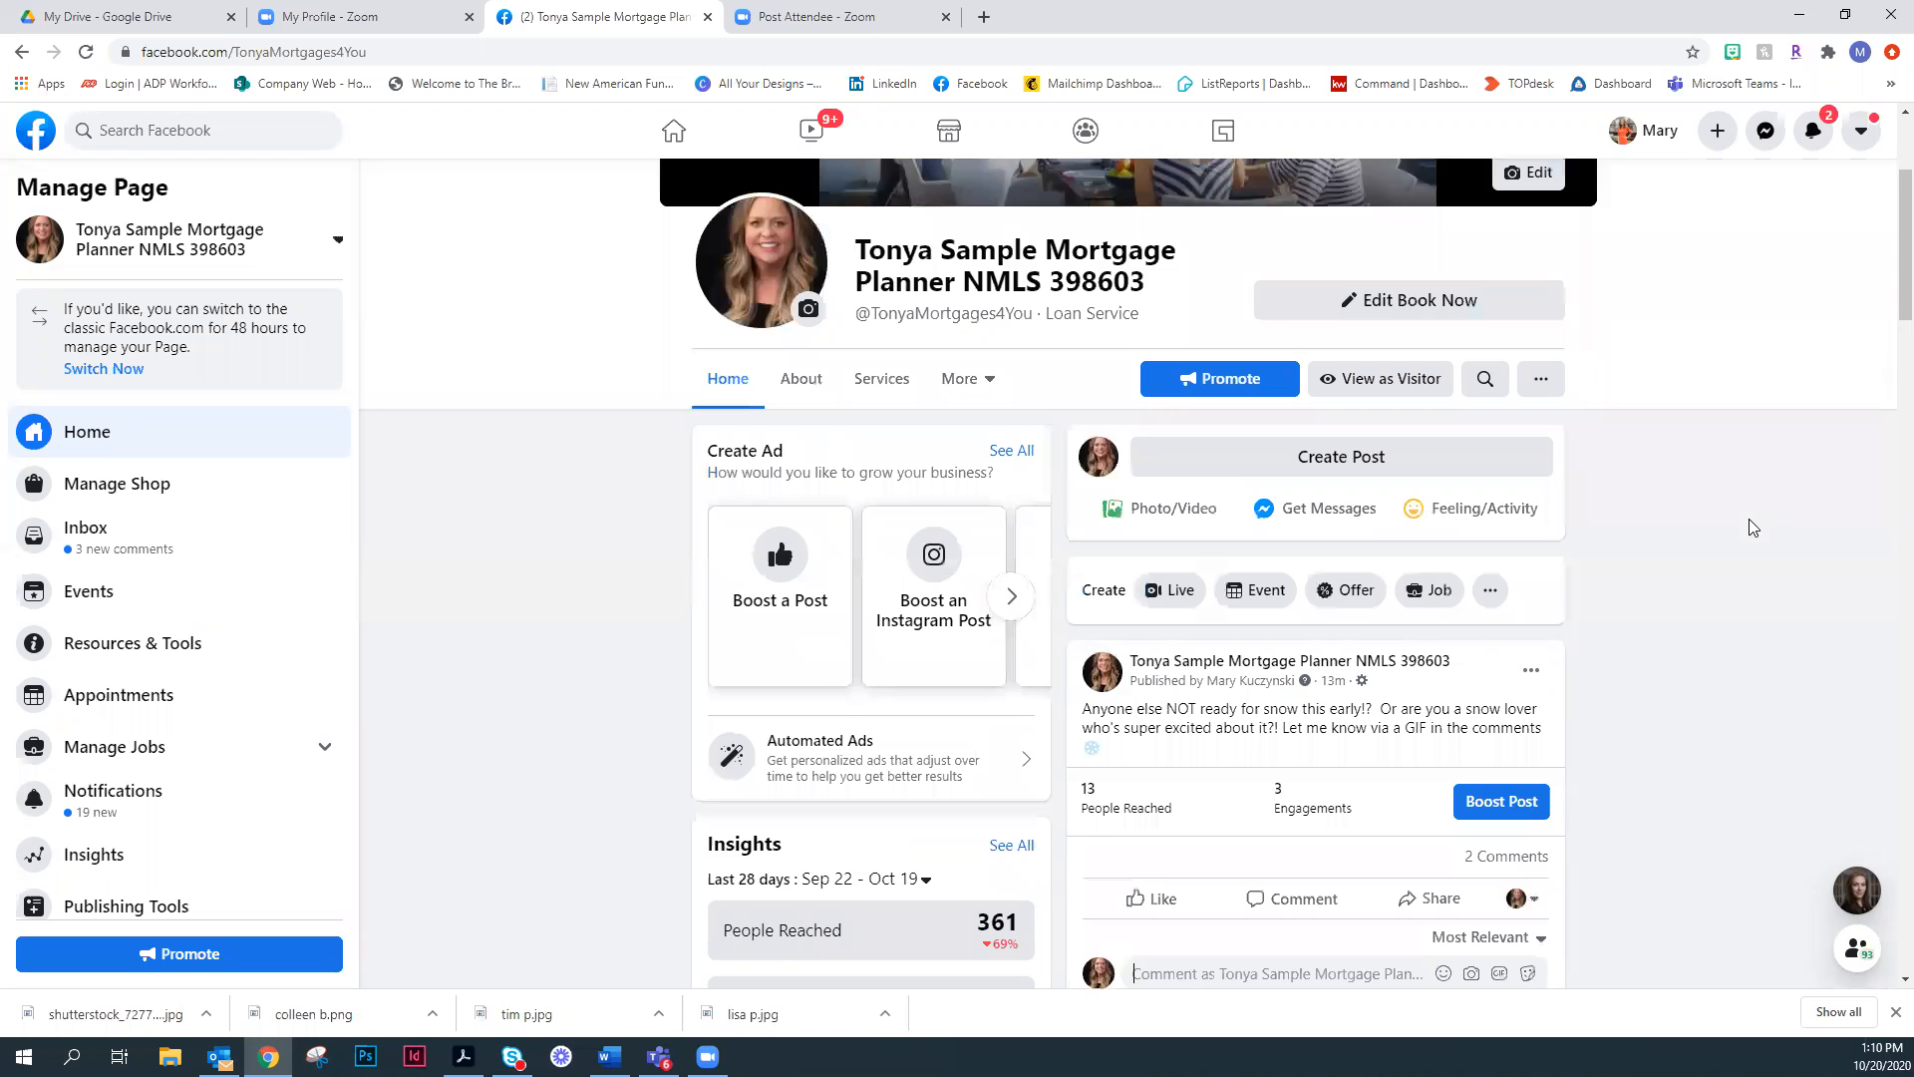
scroll(1755, 508, down, 2)
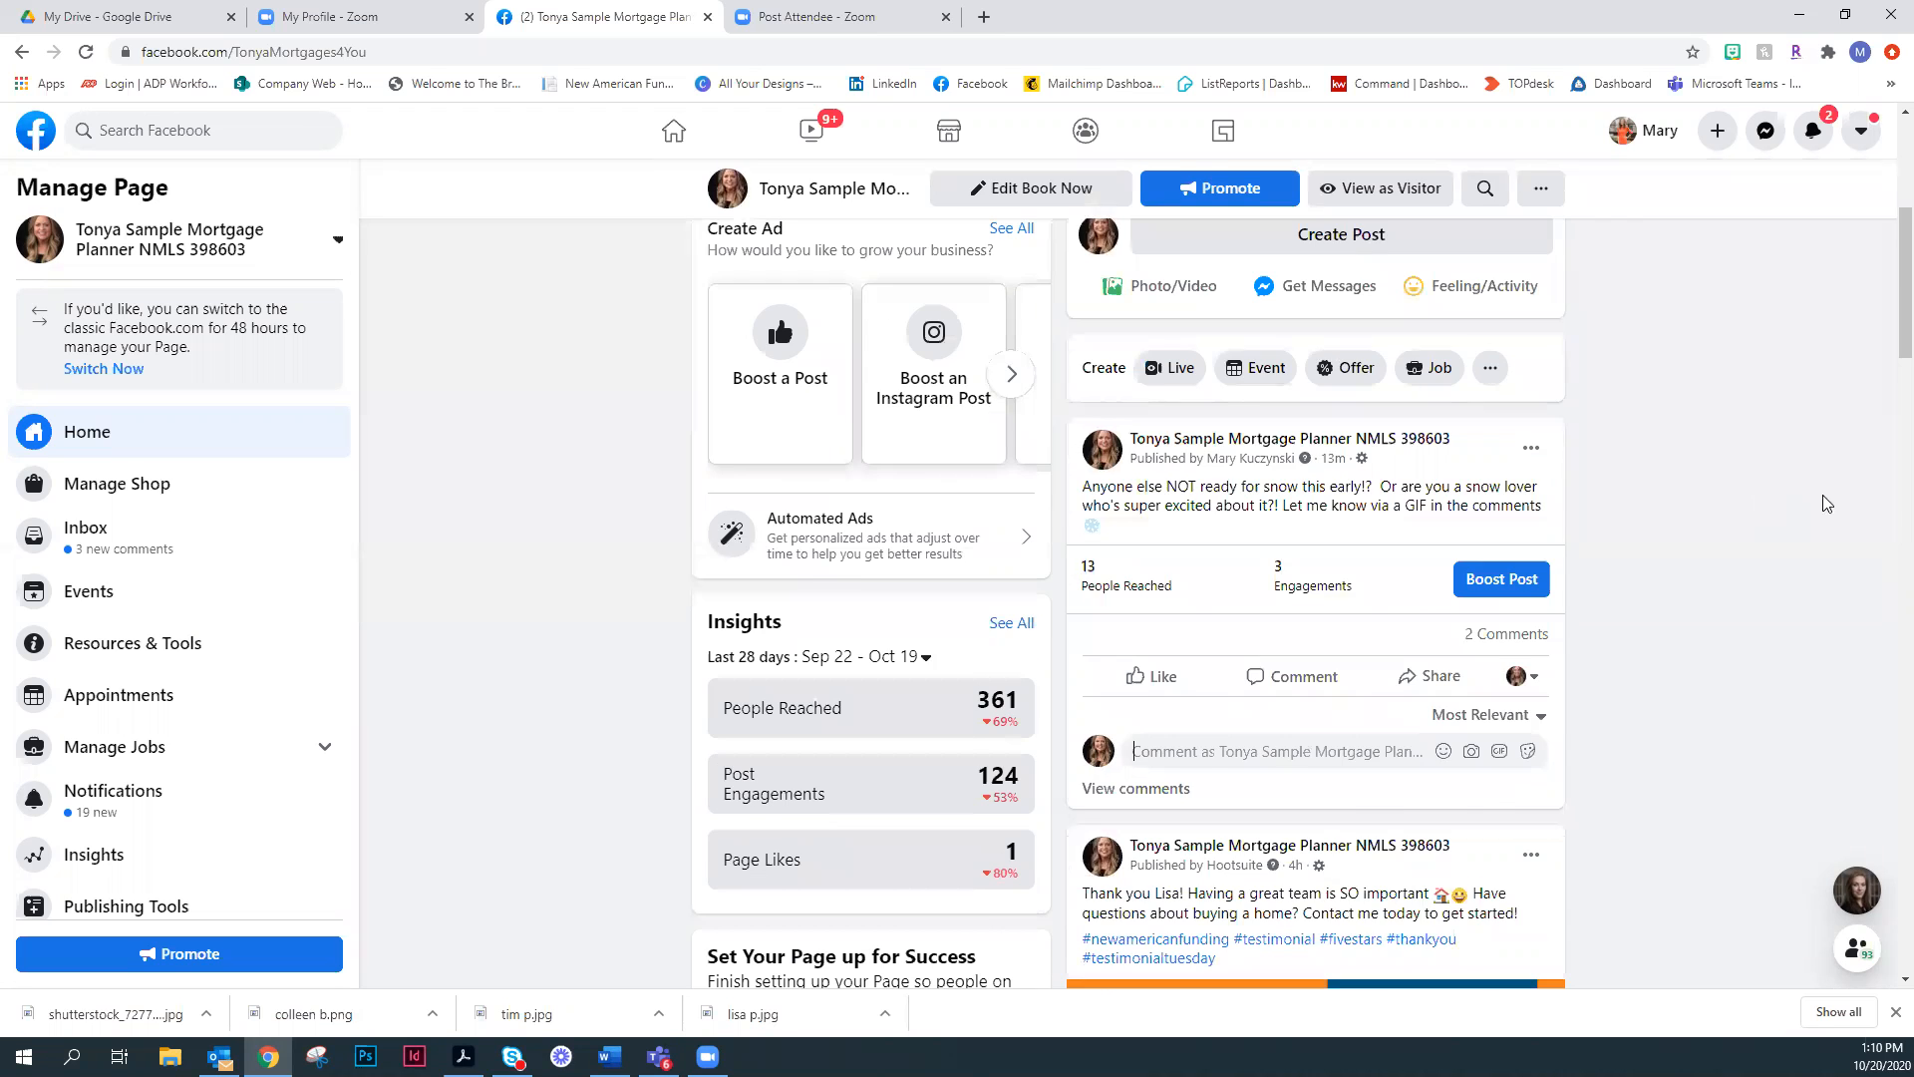
scroll(1844, 500, up, 3)
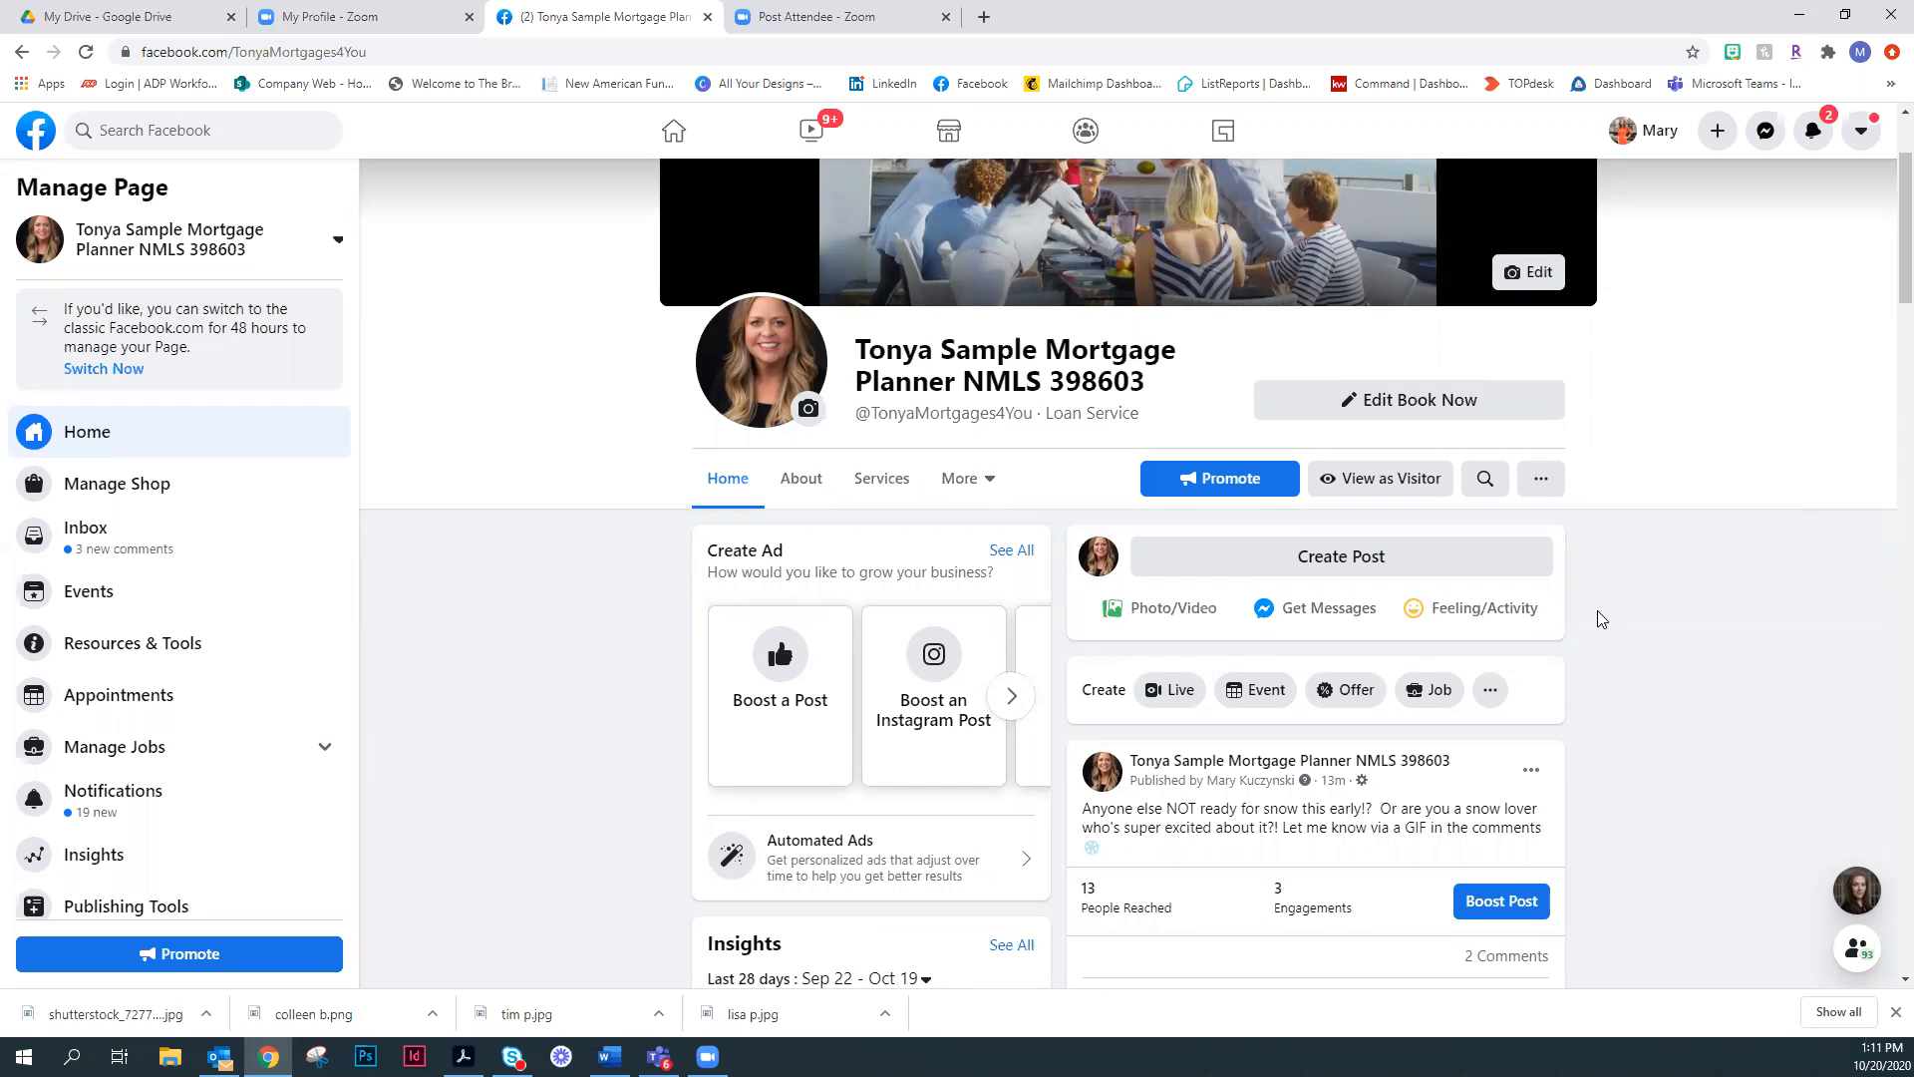
scroll(190, 610, down, 2)
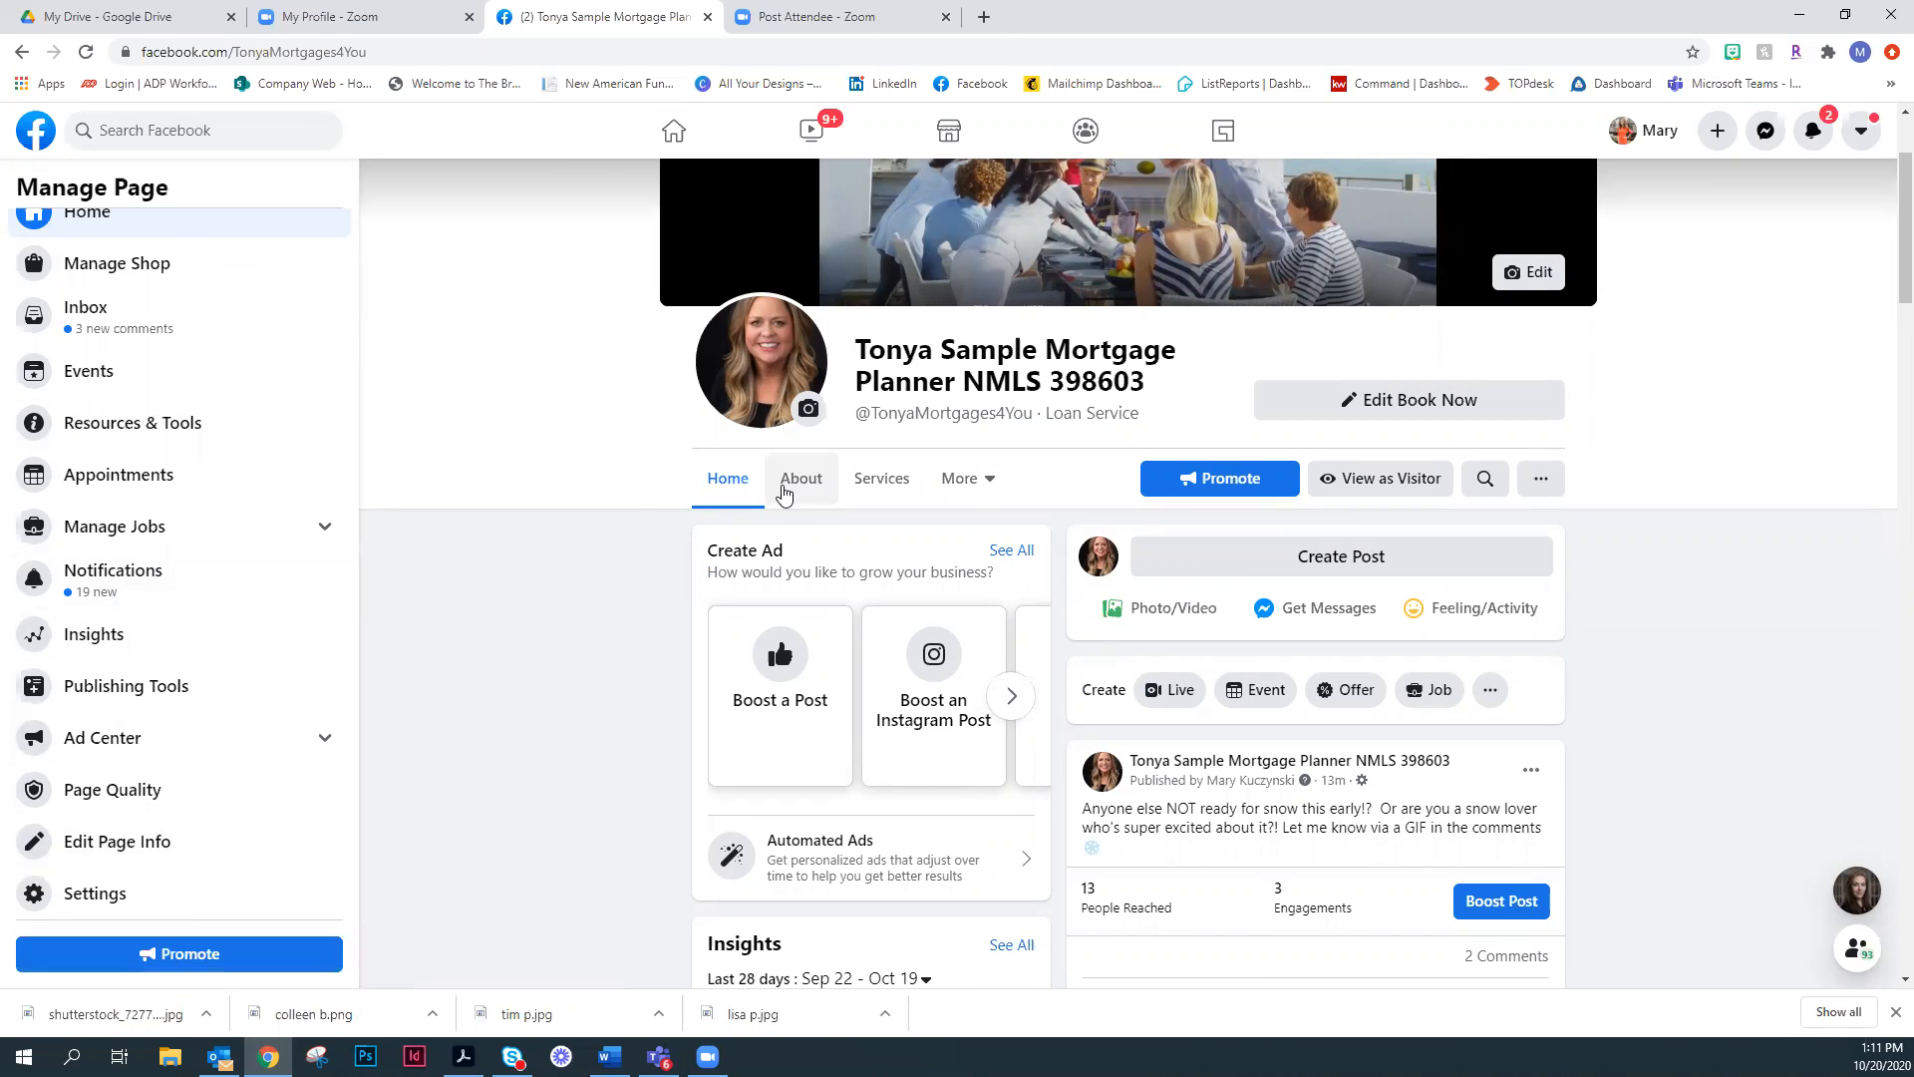
- Open the Mortgage Planner page's About section and review its location, hours and contact details
click(961, 477)
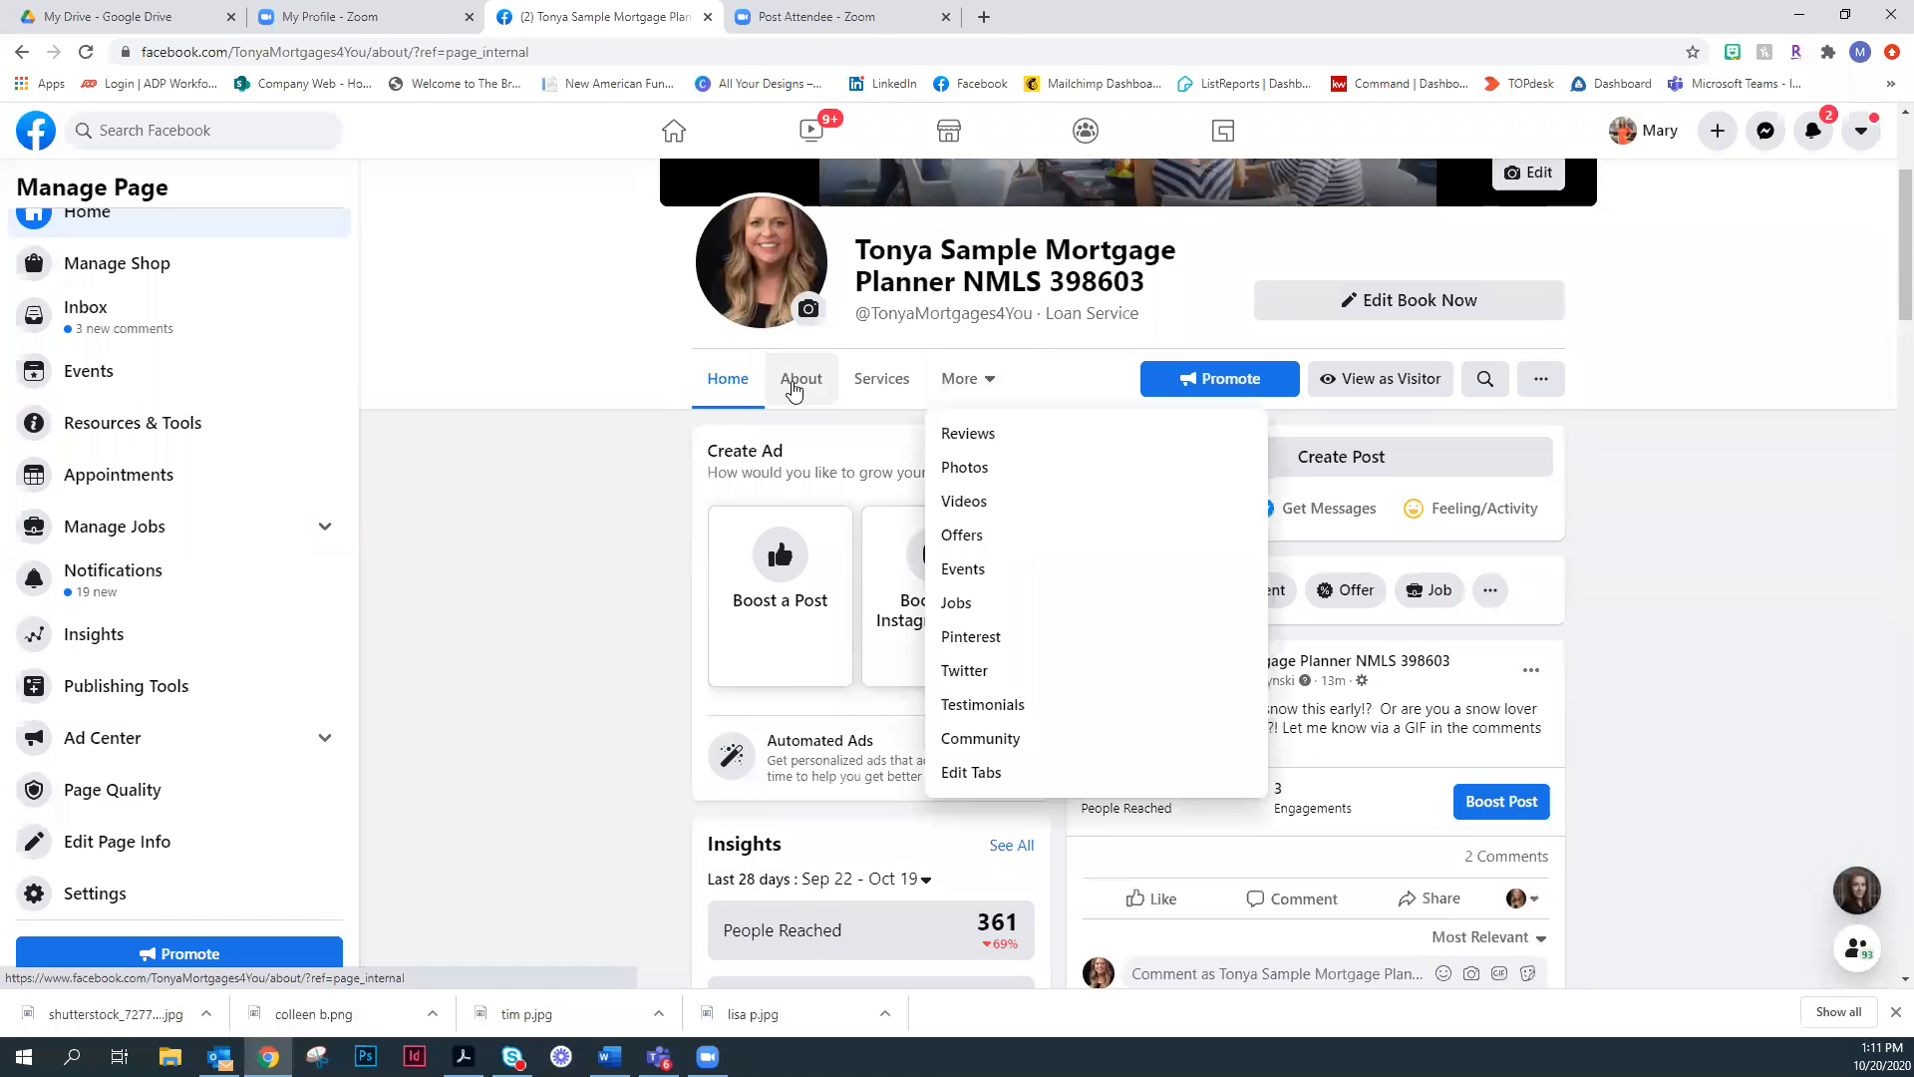
click(795, 388)
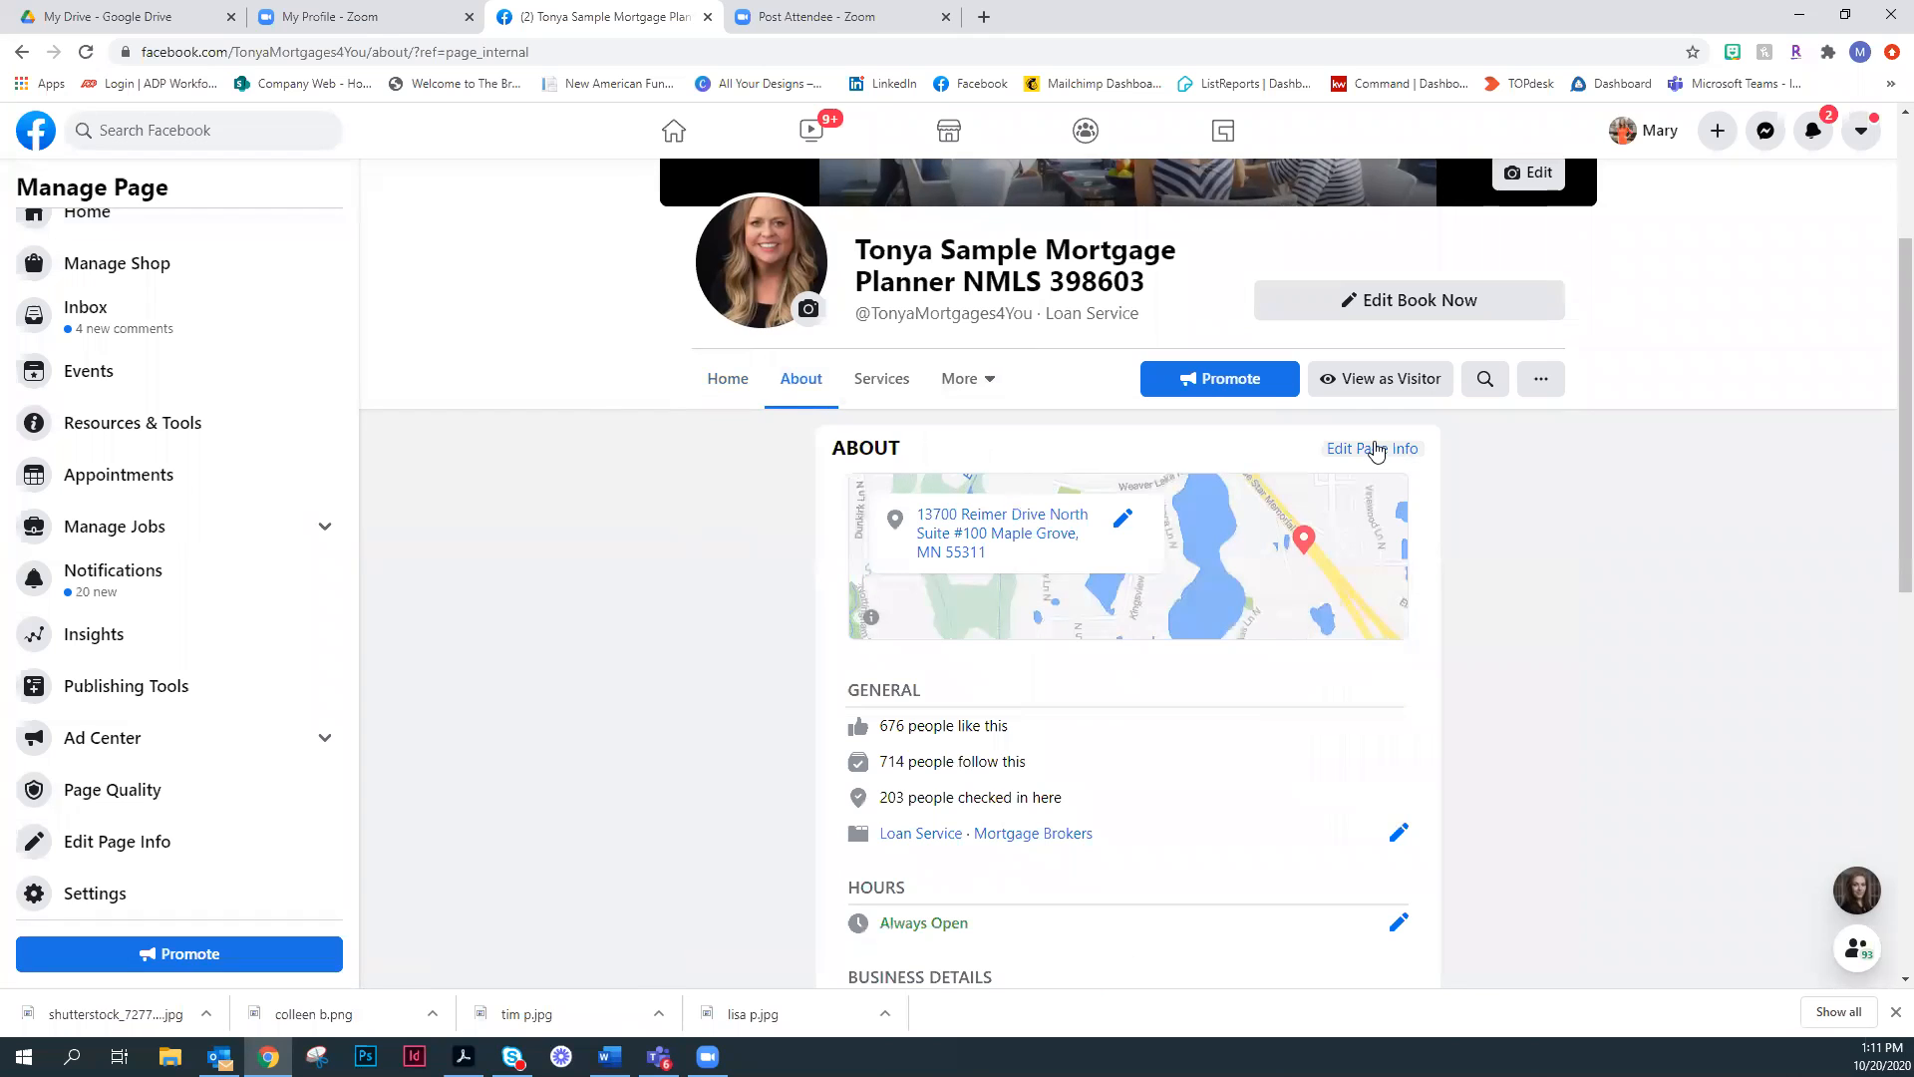
scroll(1401, 563, down, 3)
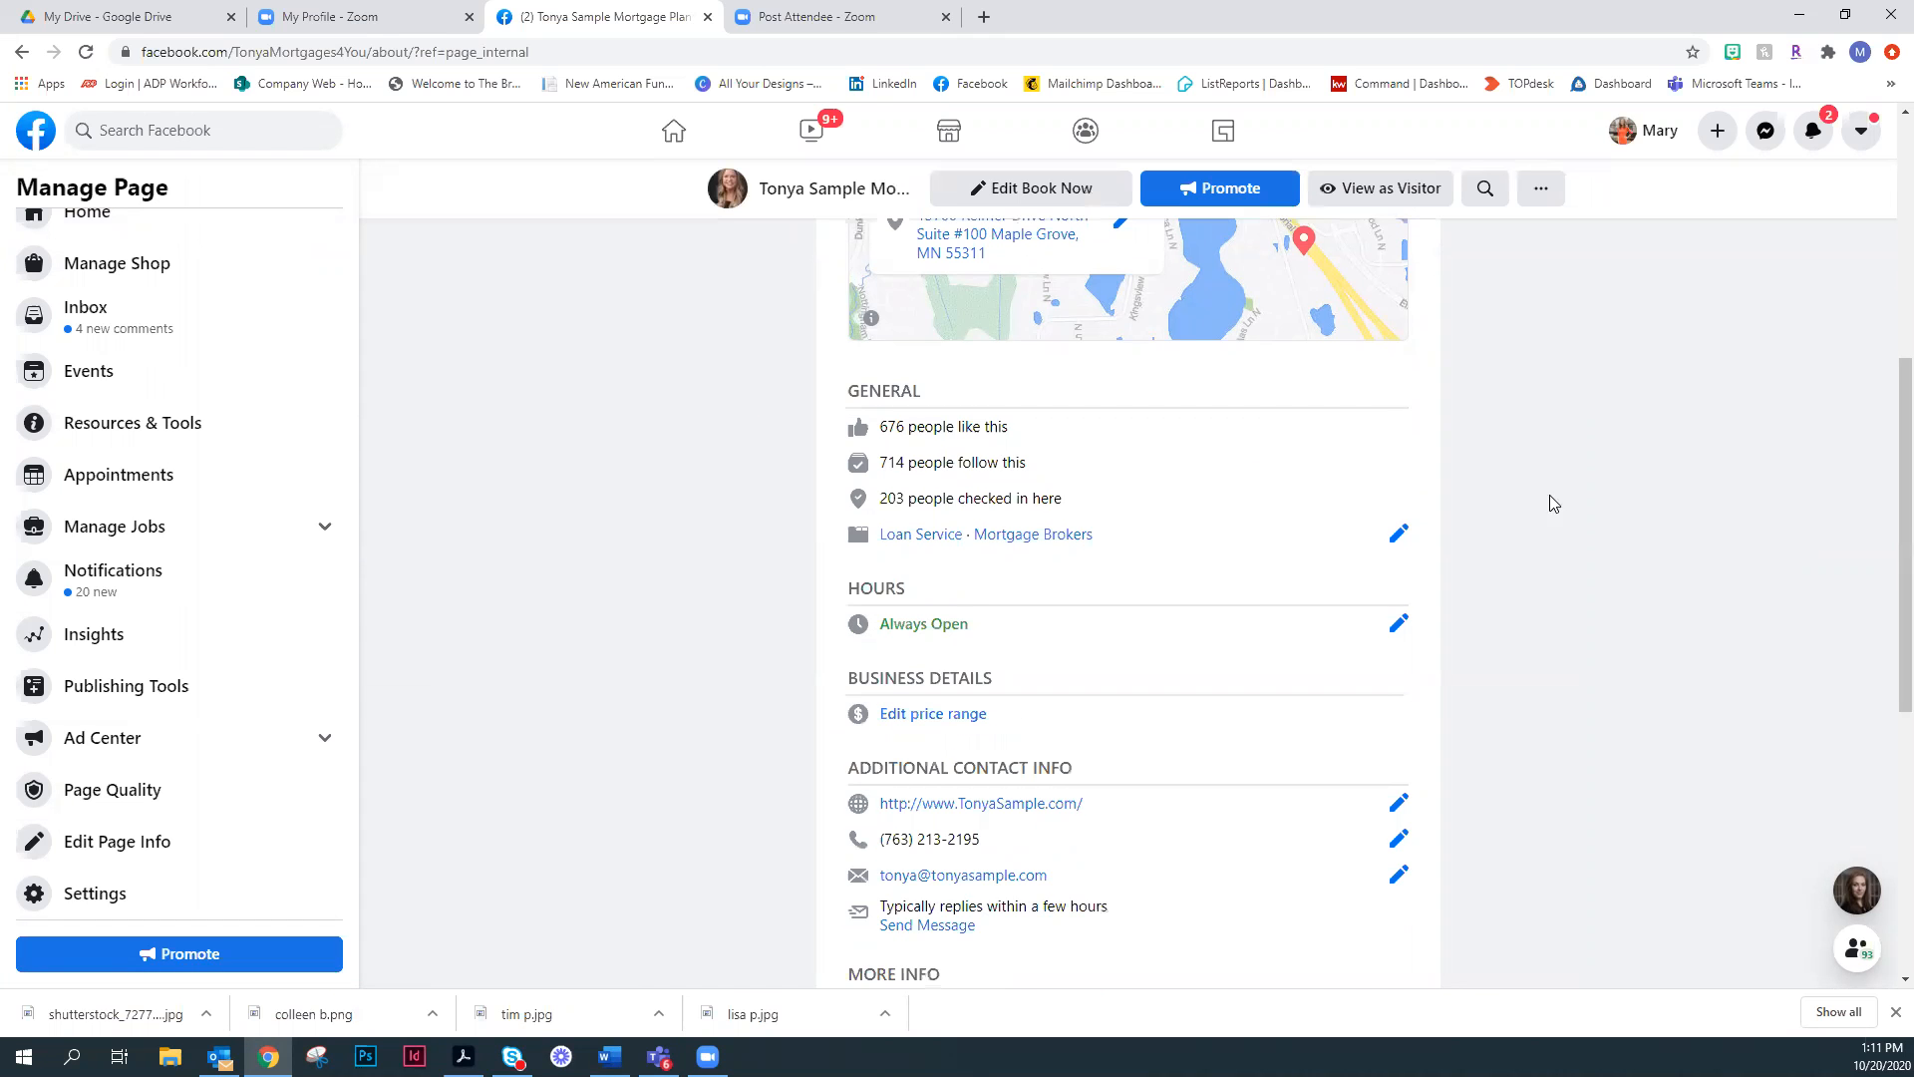
scroll(1322, 634, down, 3)
scroll(1446, 766, up, 6)
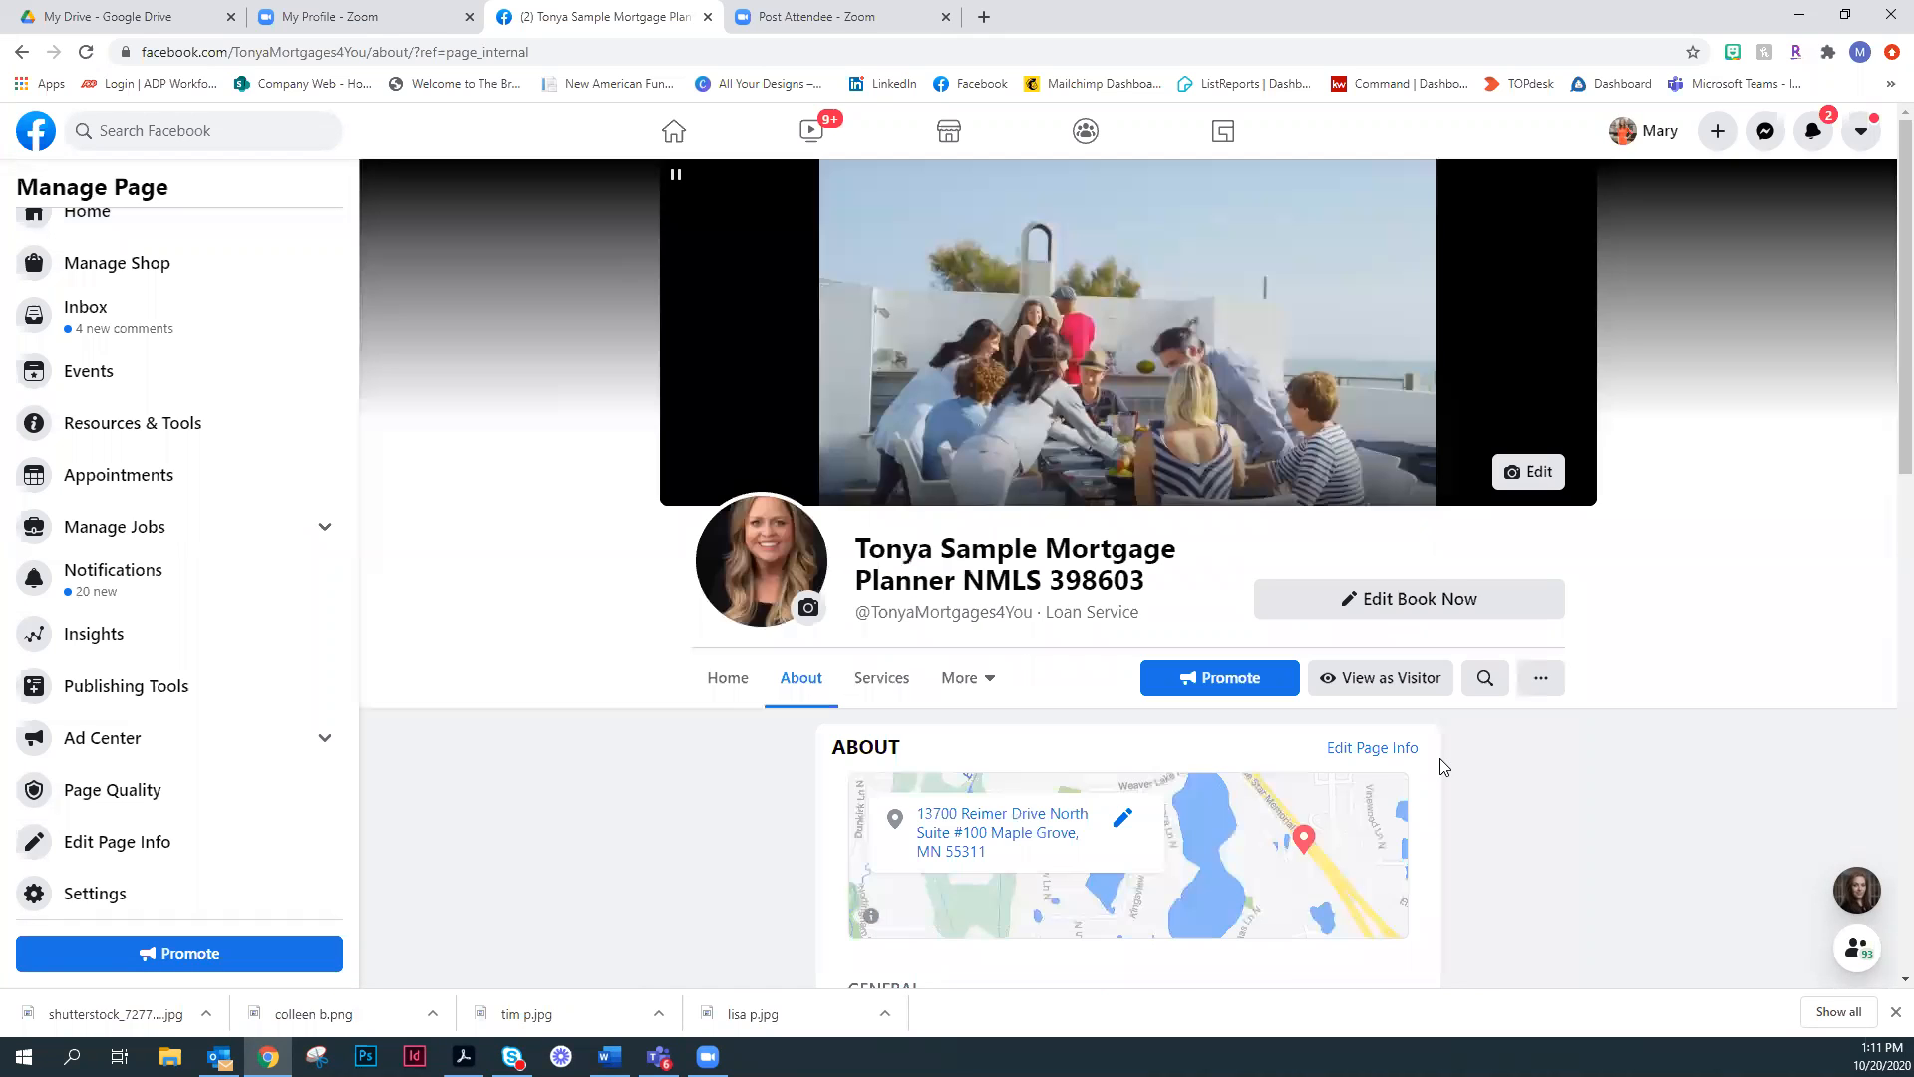
- Open the page info for editing, inspect the Name field and its guidelines, and close the editor without saving
click(1372, 753)
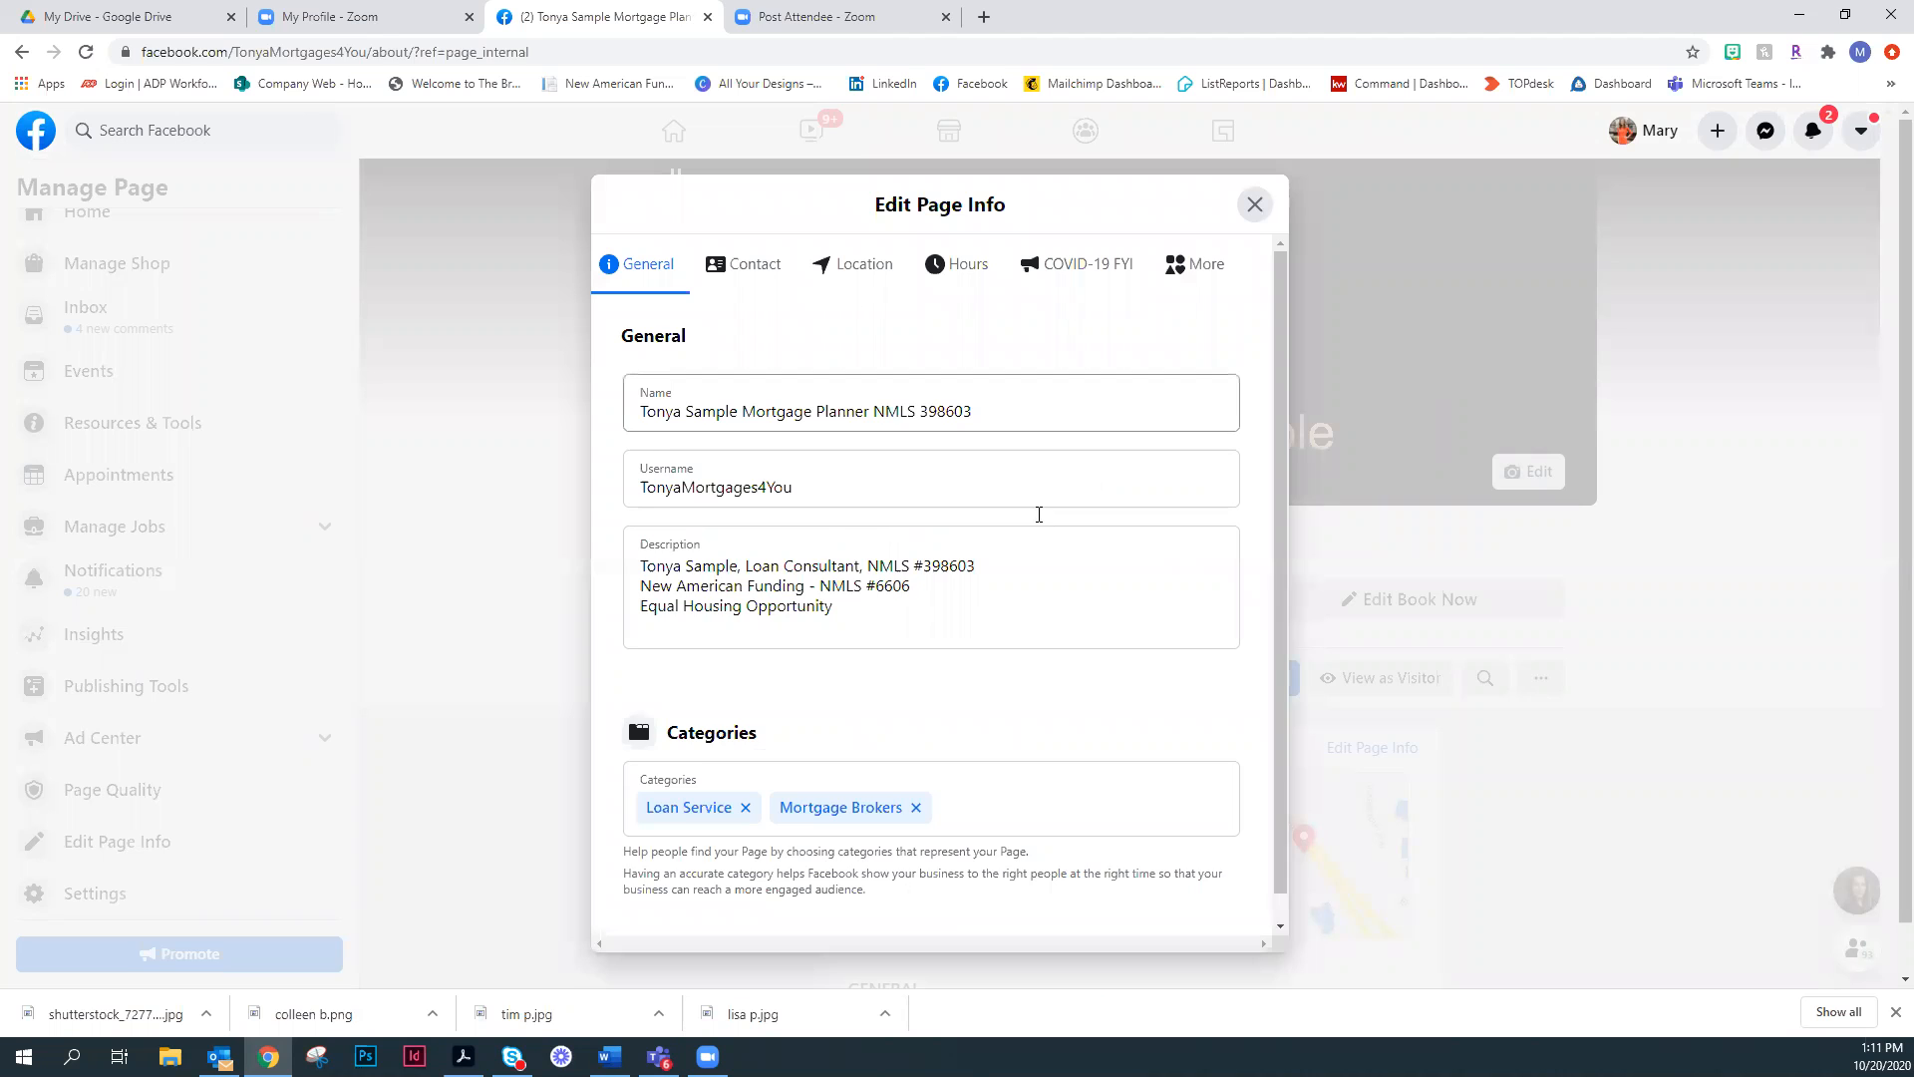
click(1023, 403)
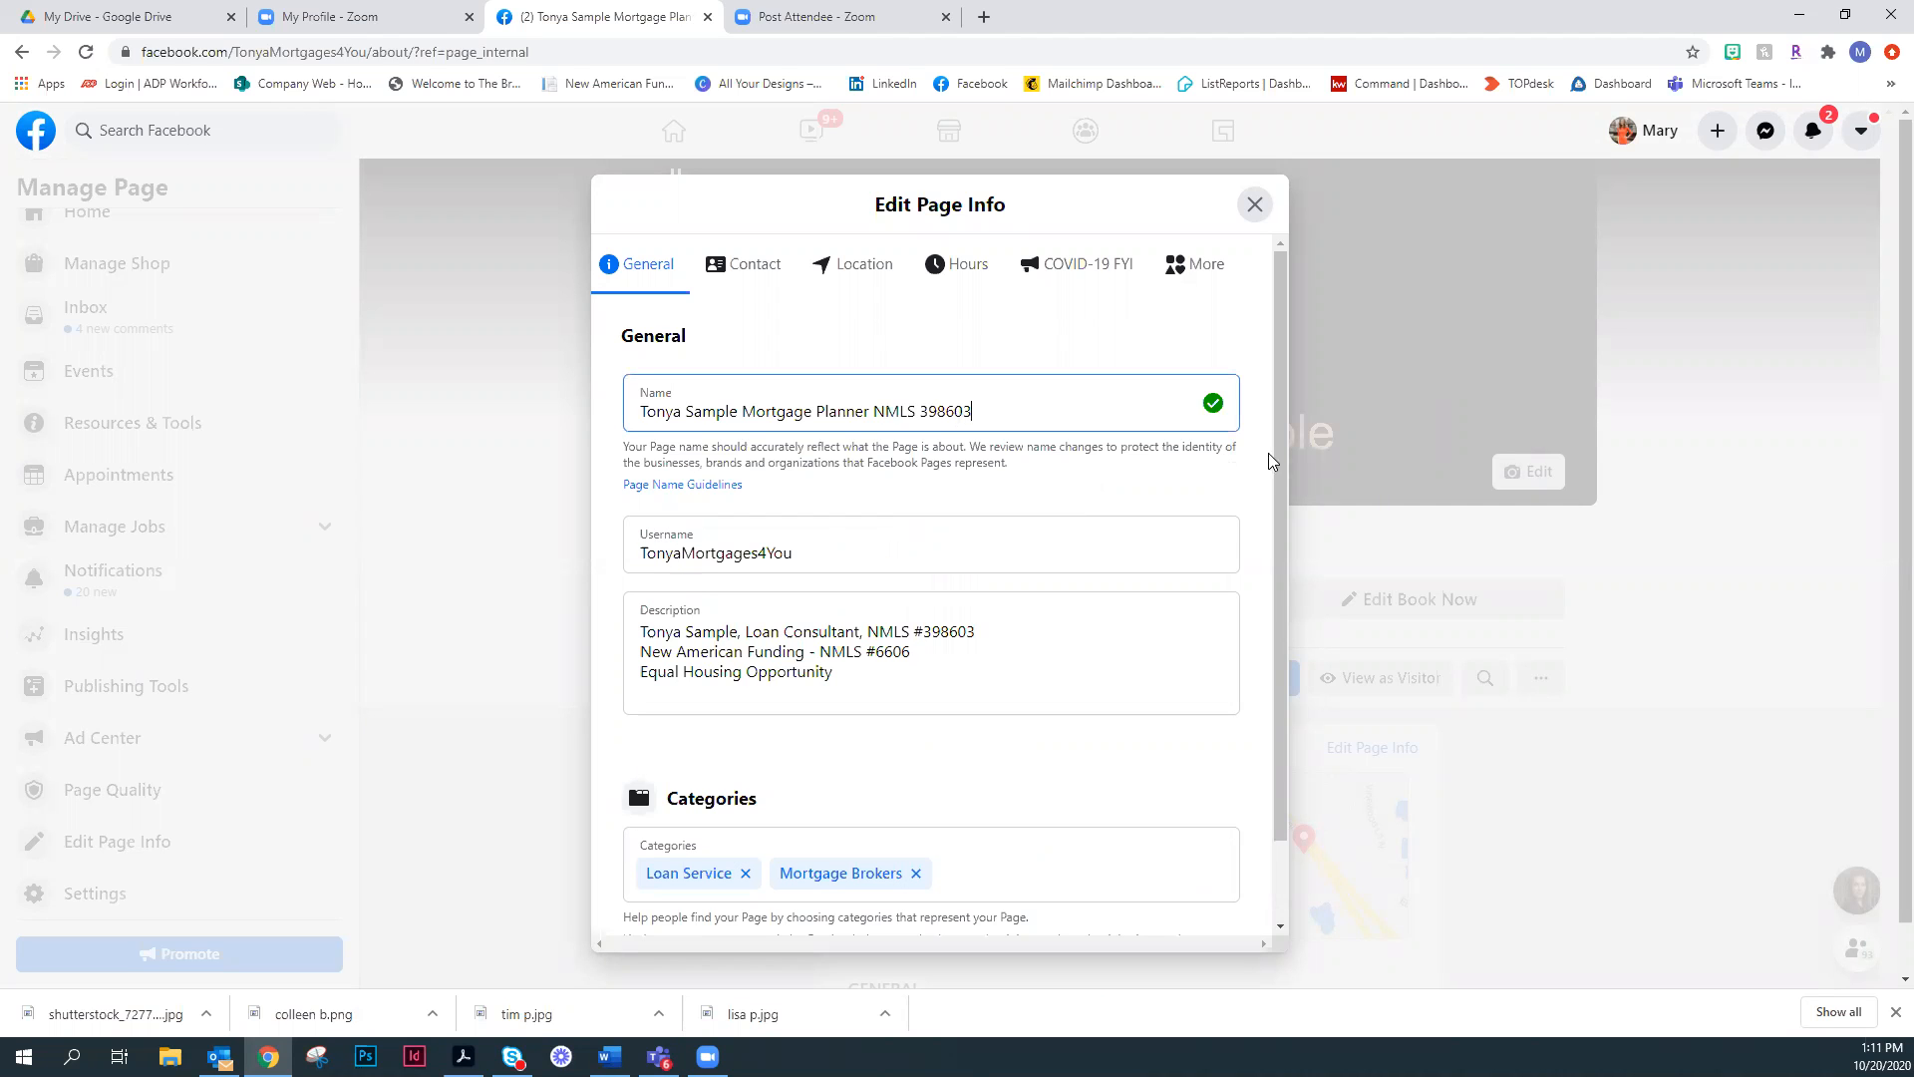
triple_click(921, 414)
click(1035, 411)
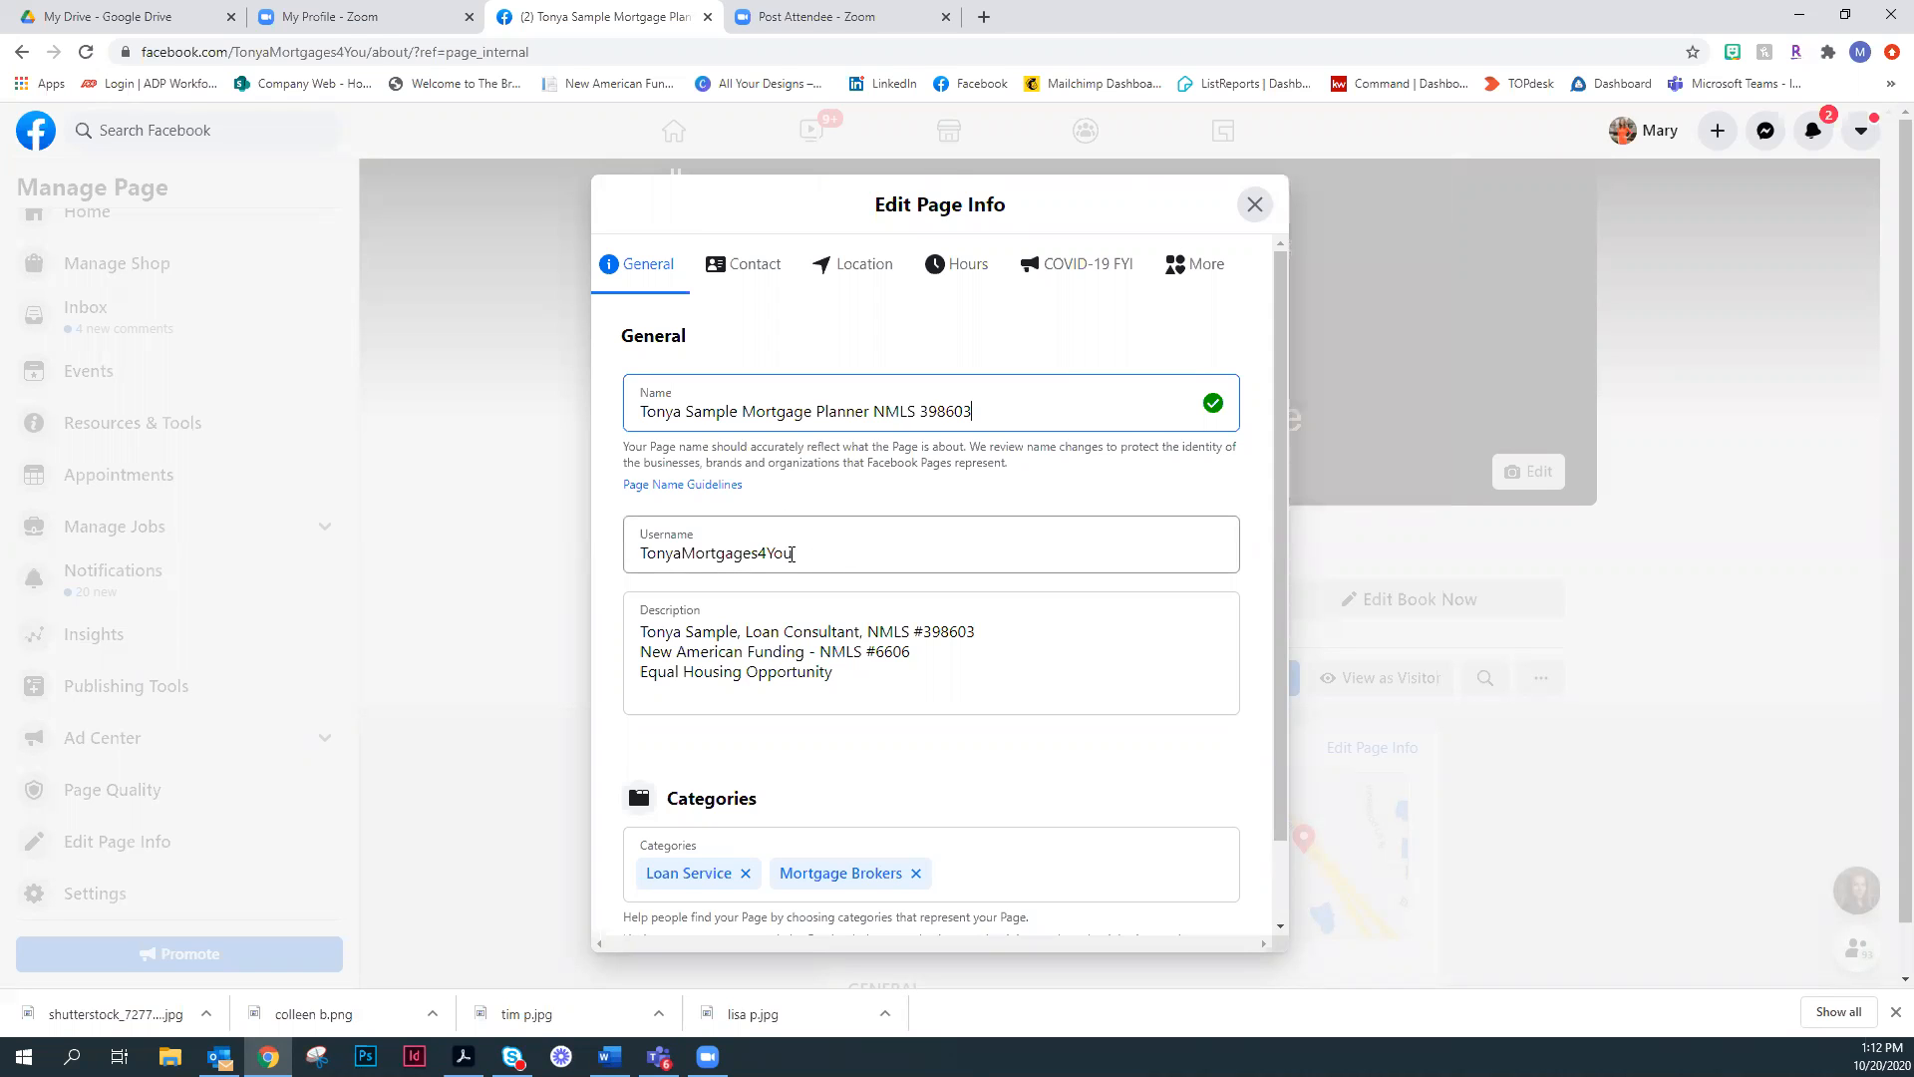
click(1254, 204)
- Reopen the page info editor and review the General details: name, username, description and categories
mouse_move(1024, 612)
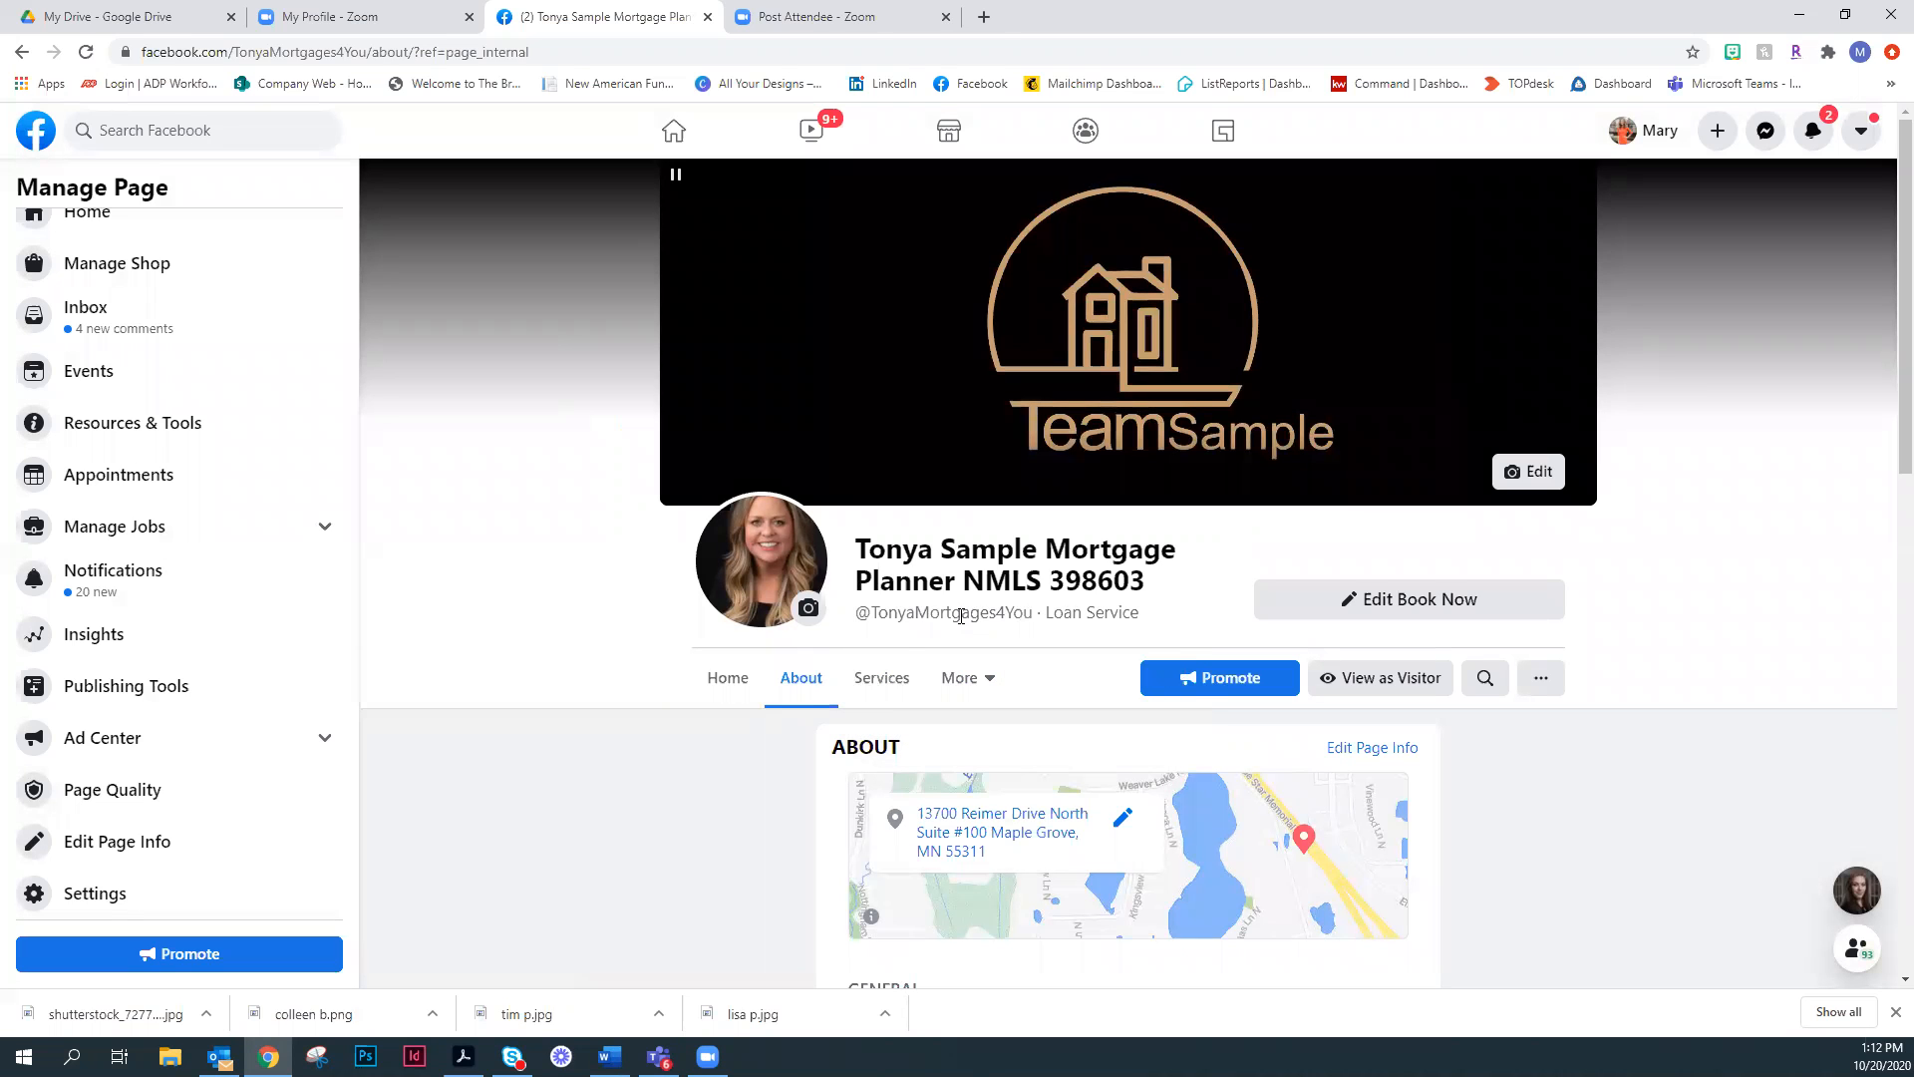
mouse_move(965, 615)
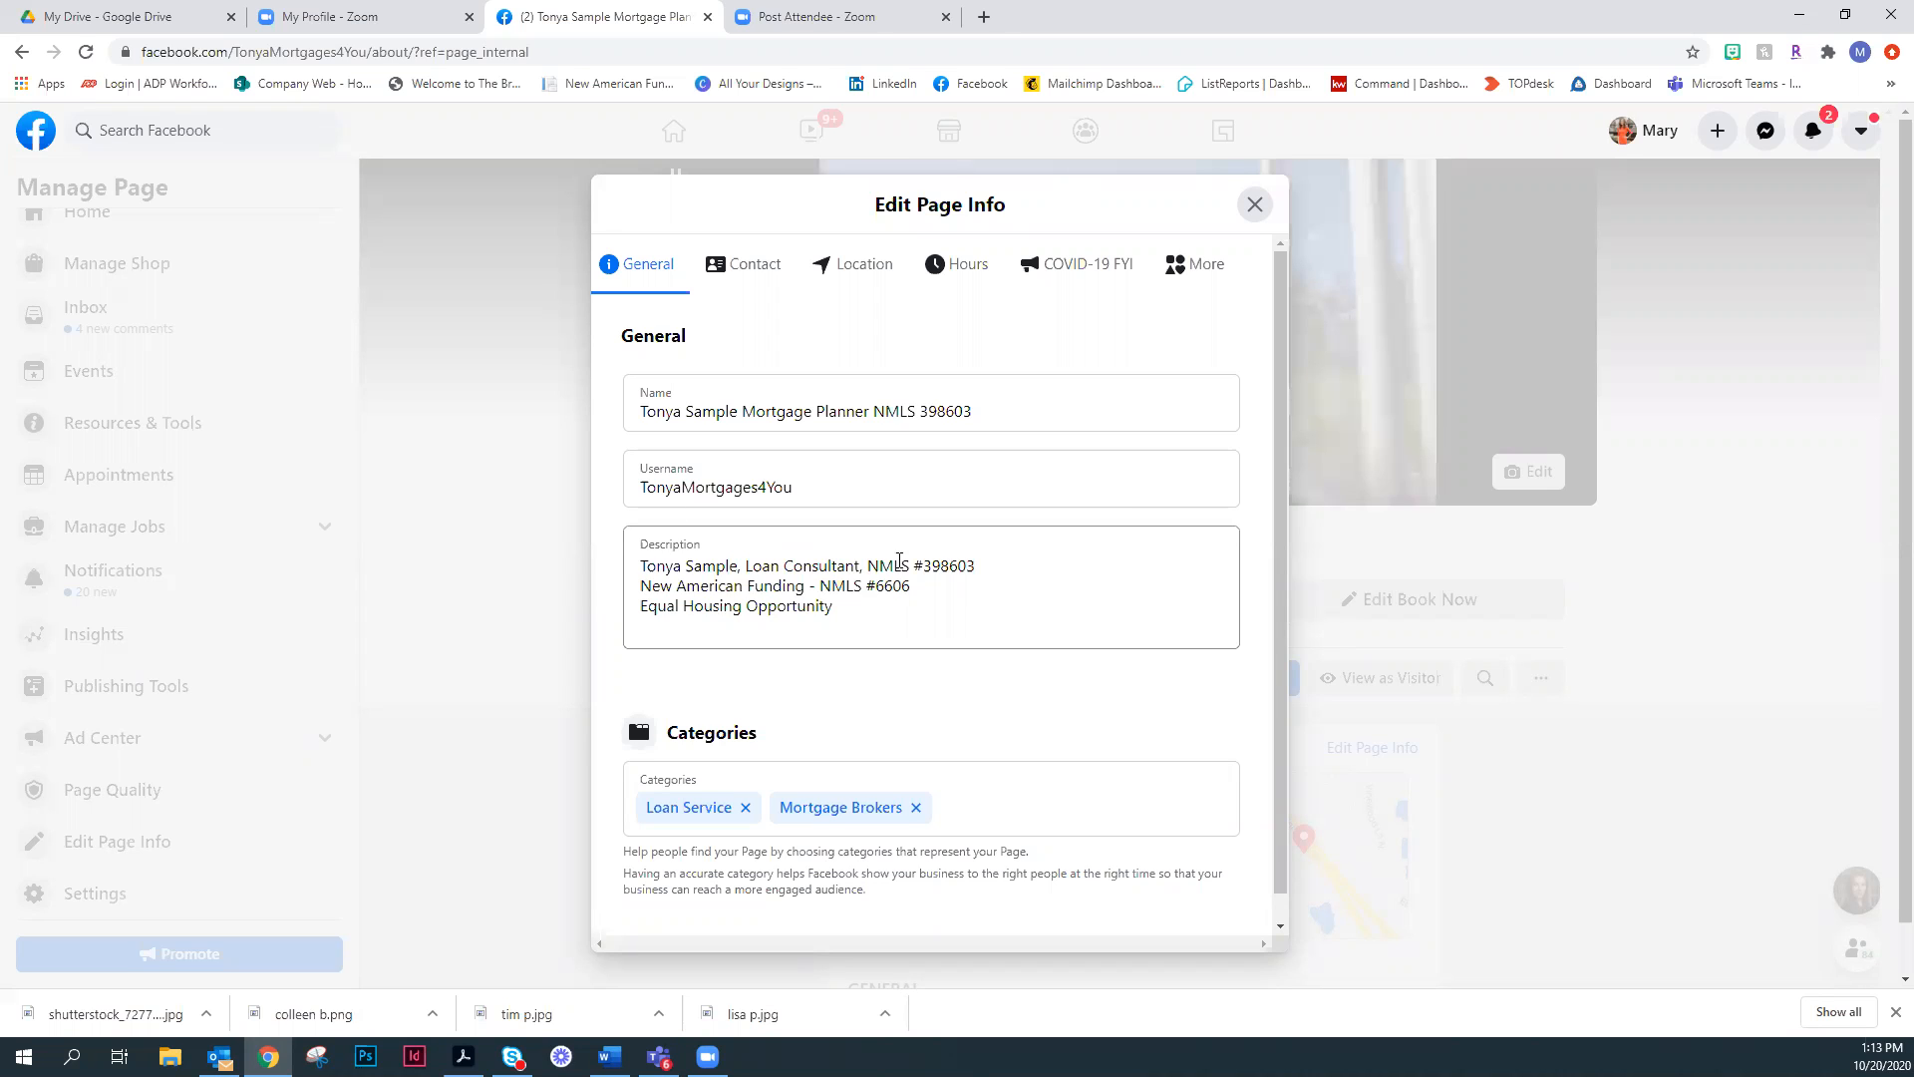
scroll(987, 545, down, 1)
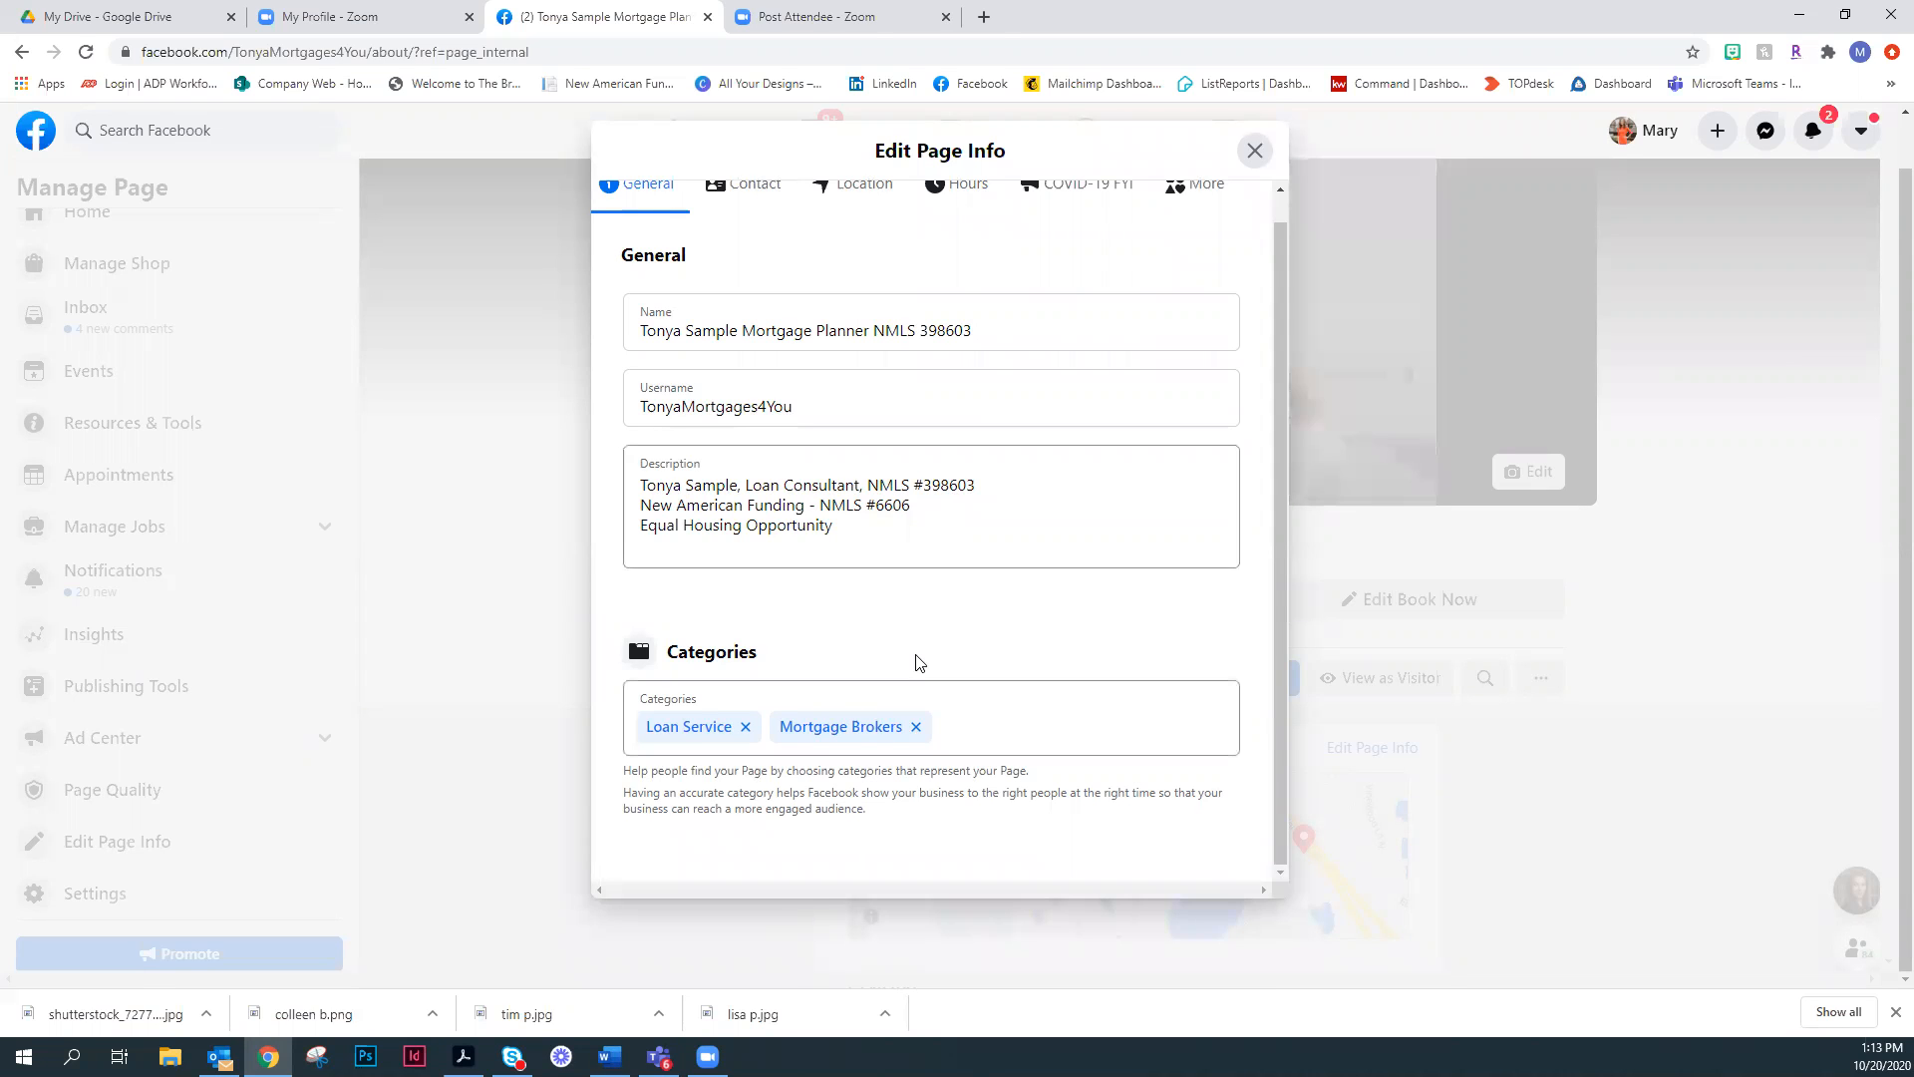
scroll(758, 200, up, 1)
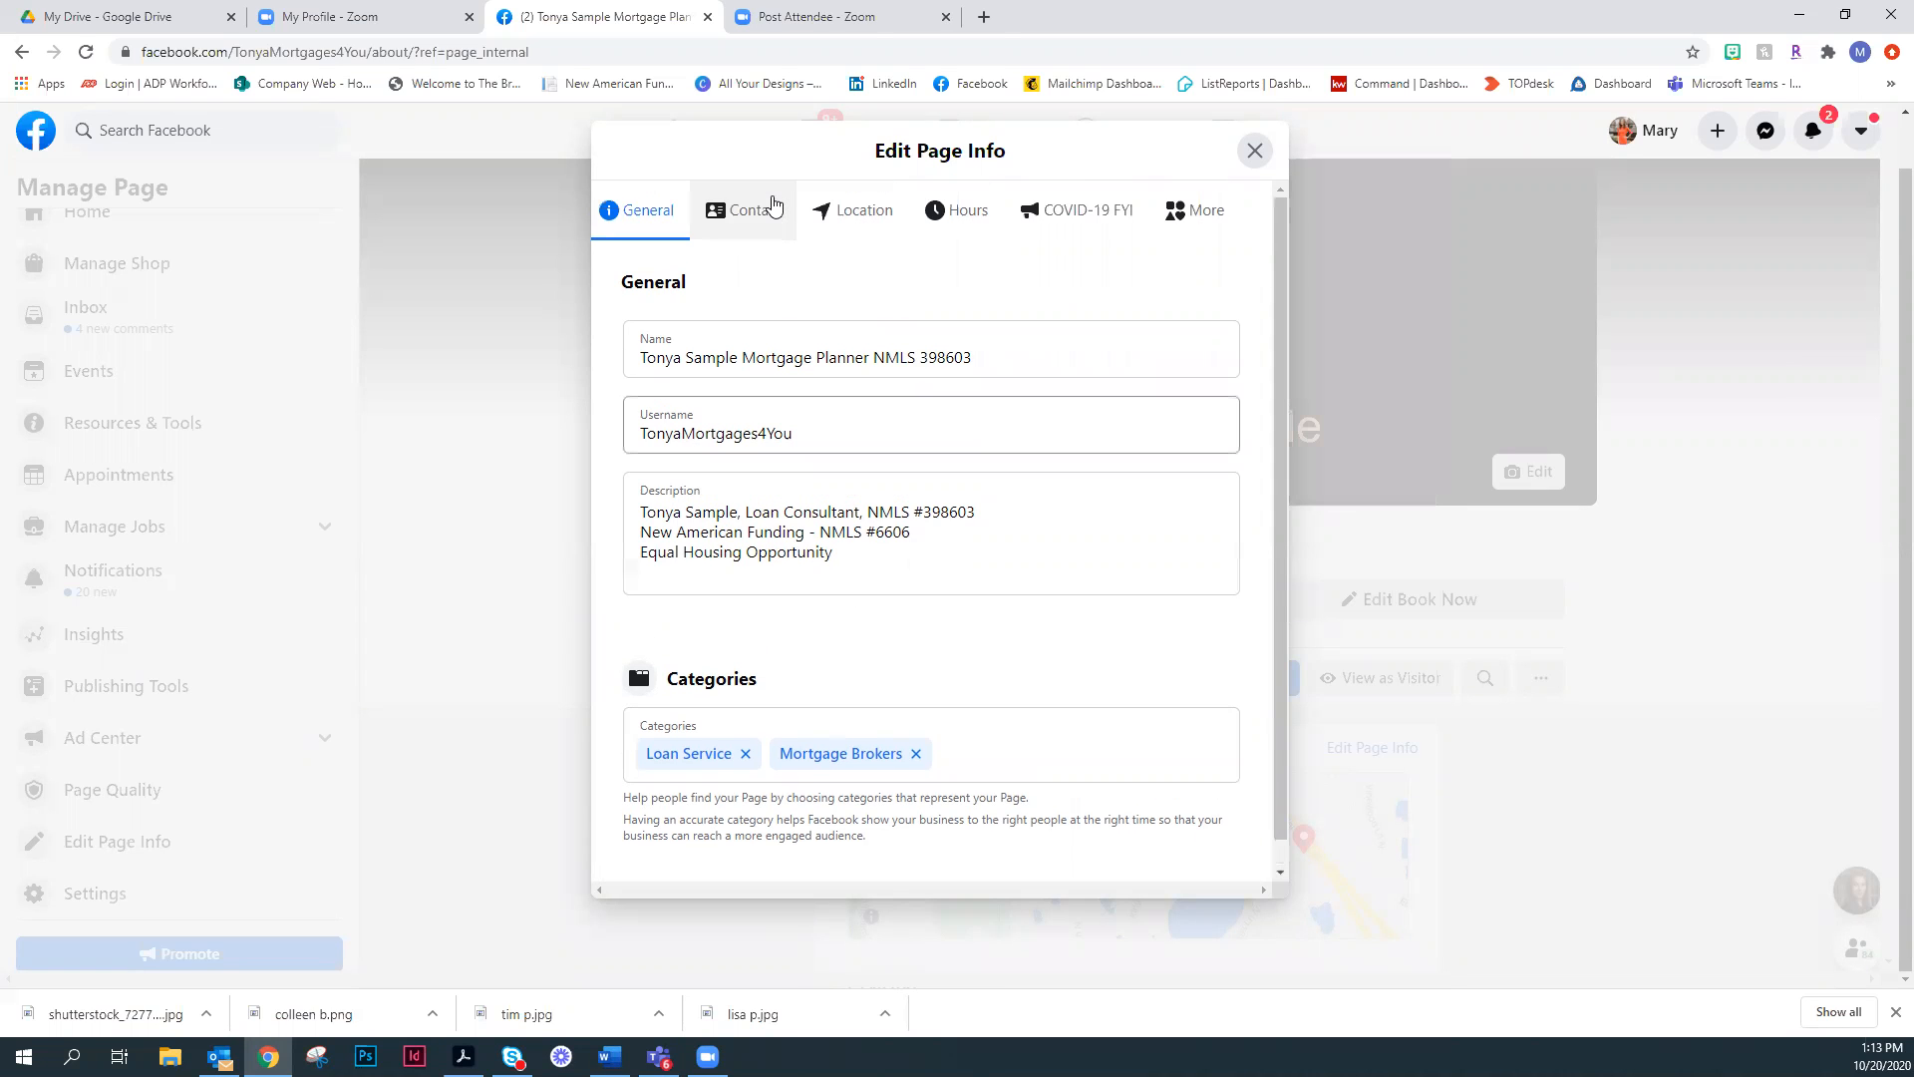
- Review the page's Contact details and its Location settings down to the Service Area
click(745, 217)
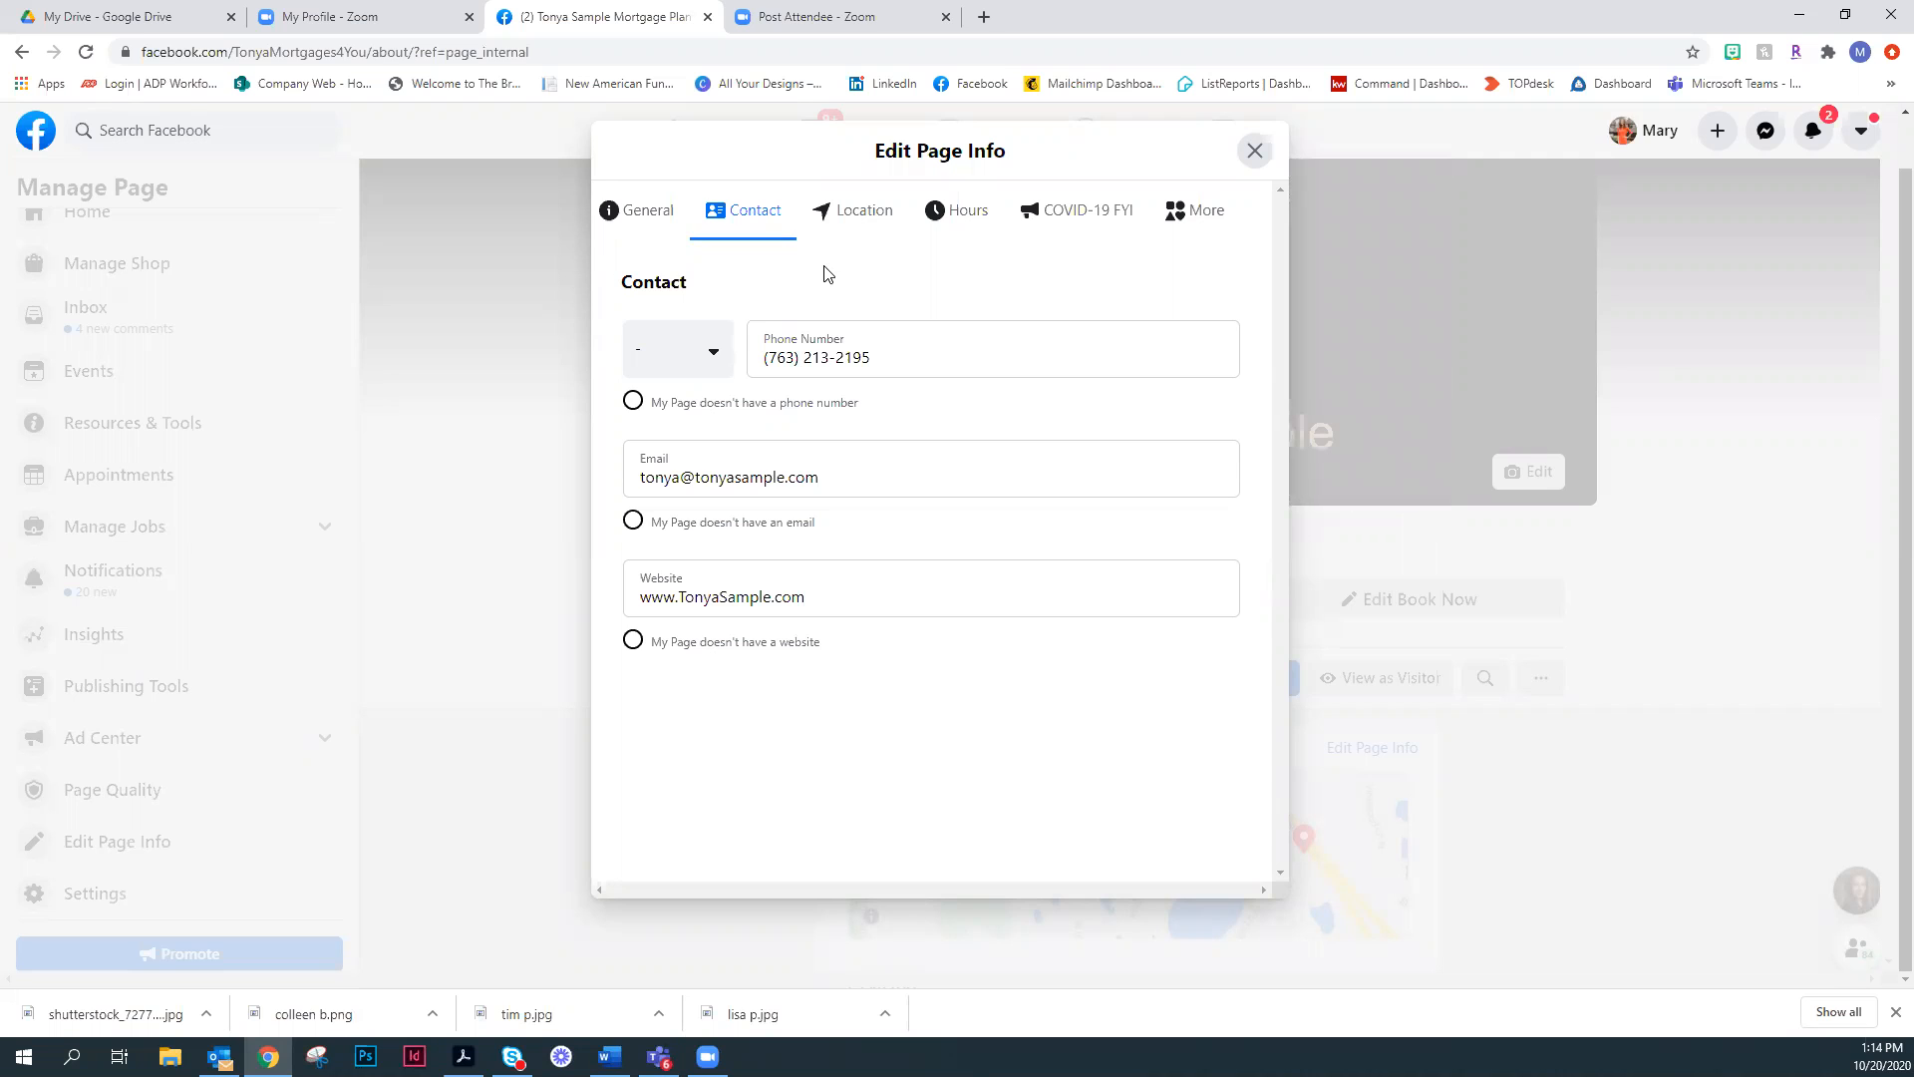
click(848, 217)
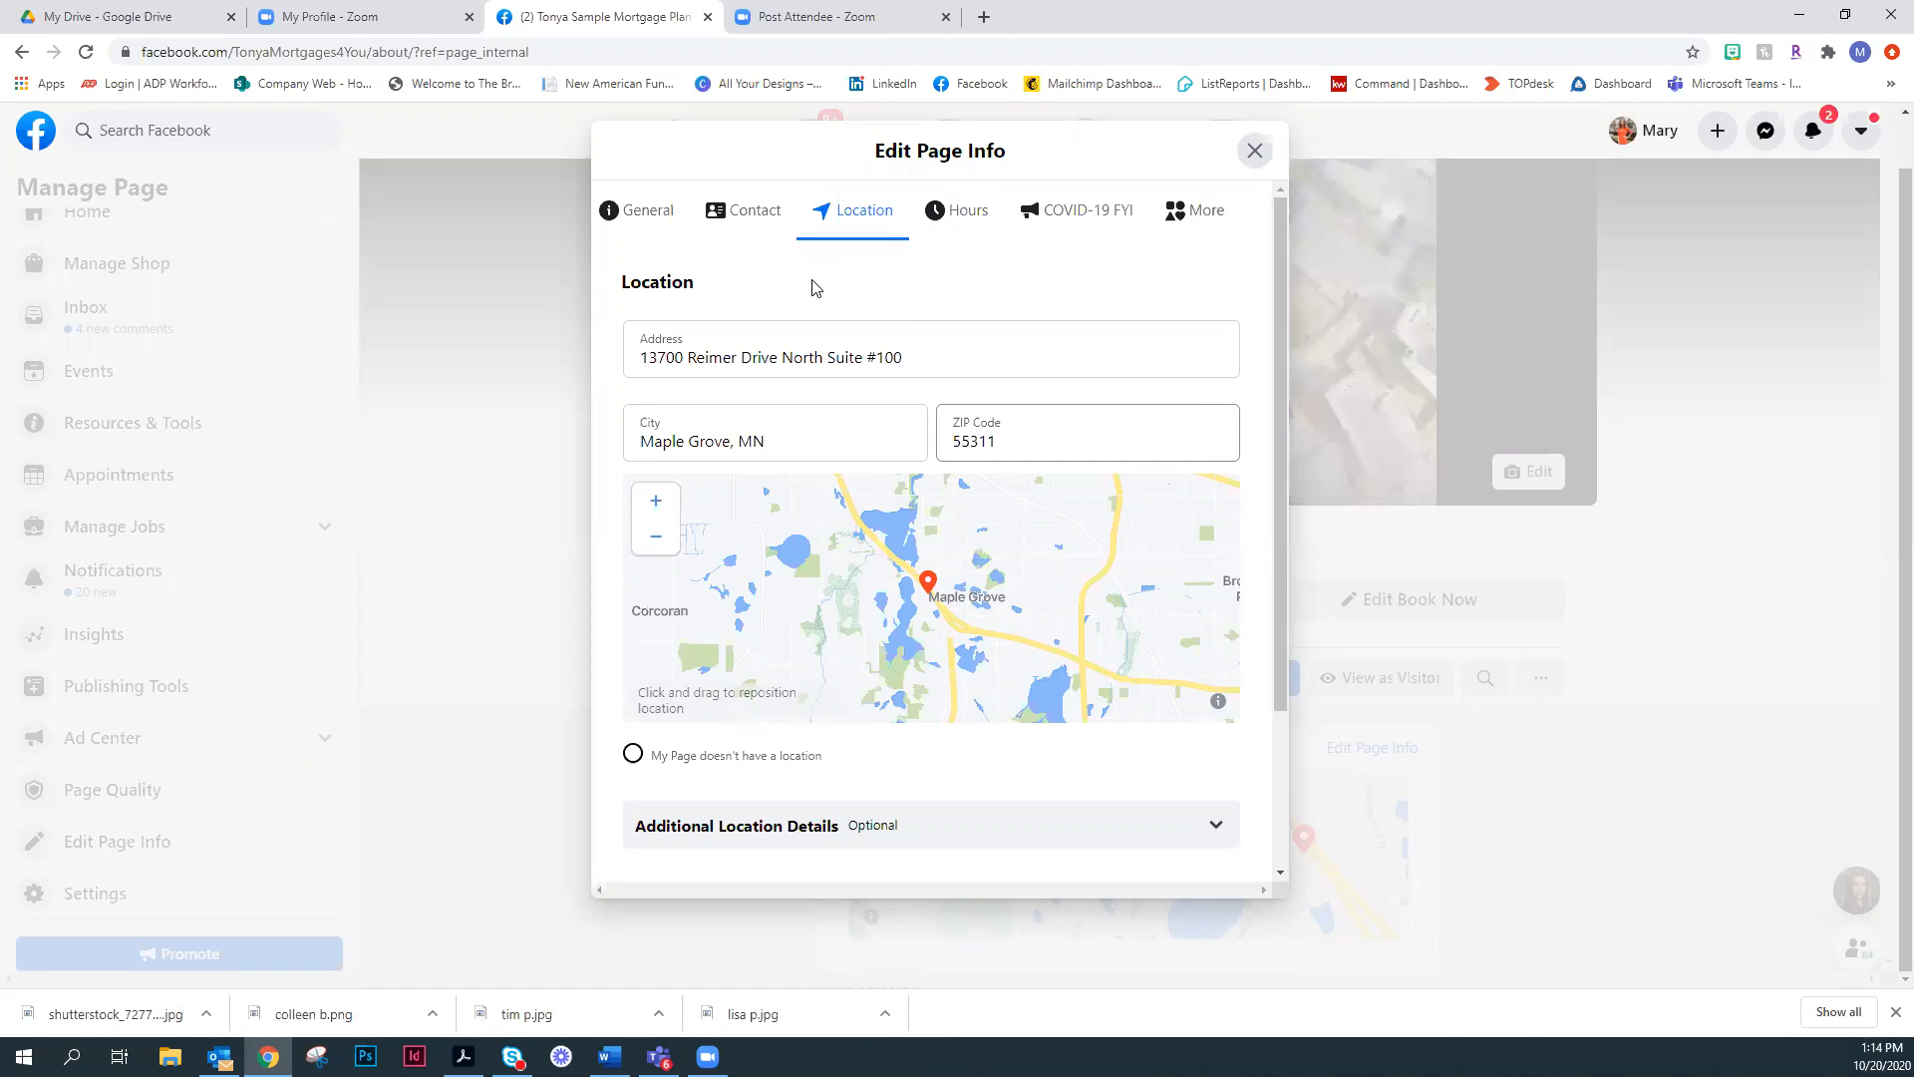
scroll(840, 665, down, 1)
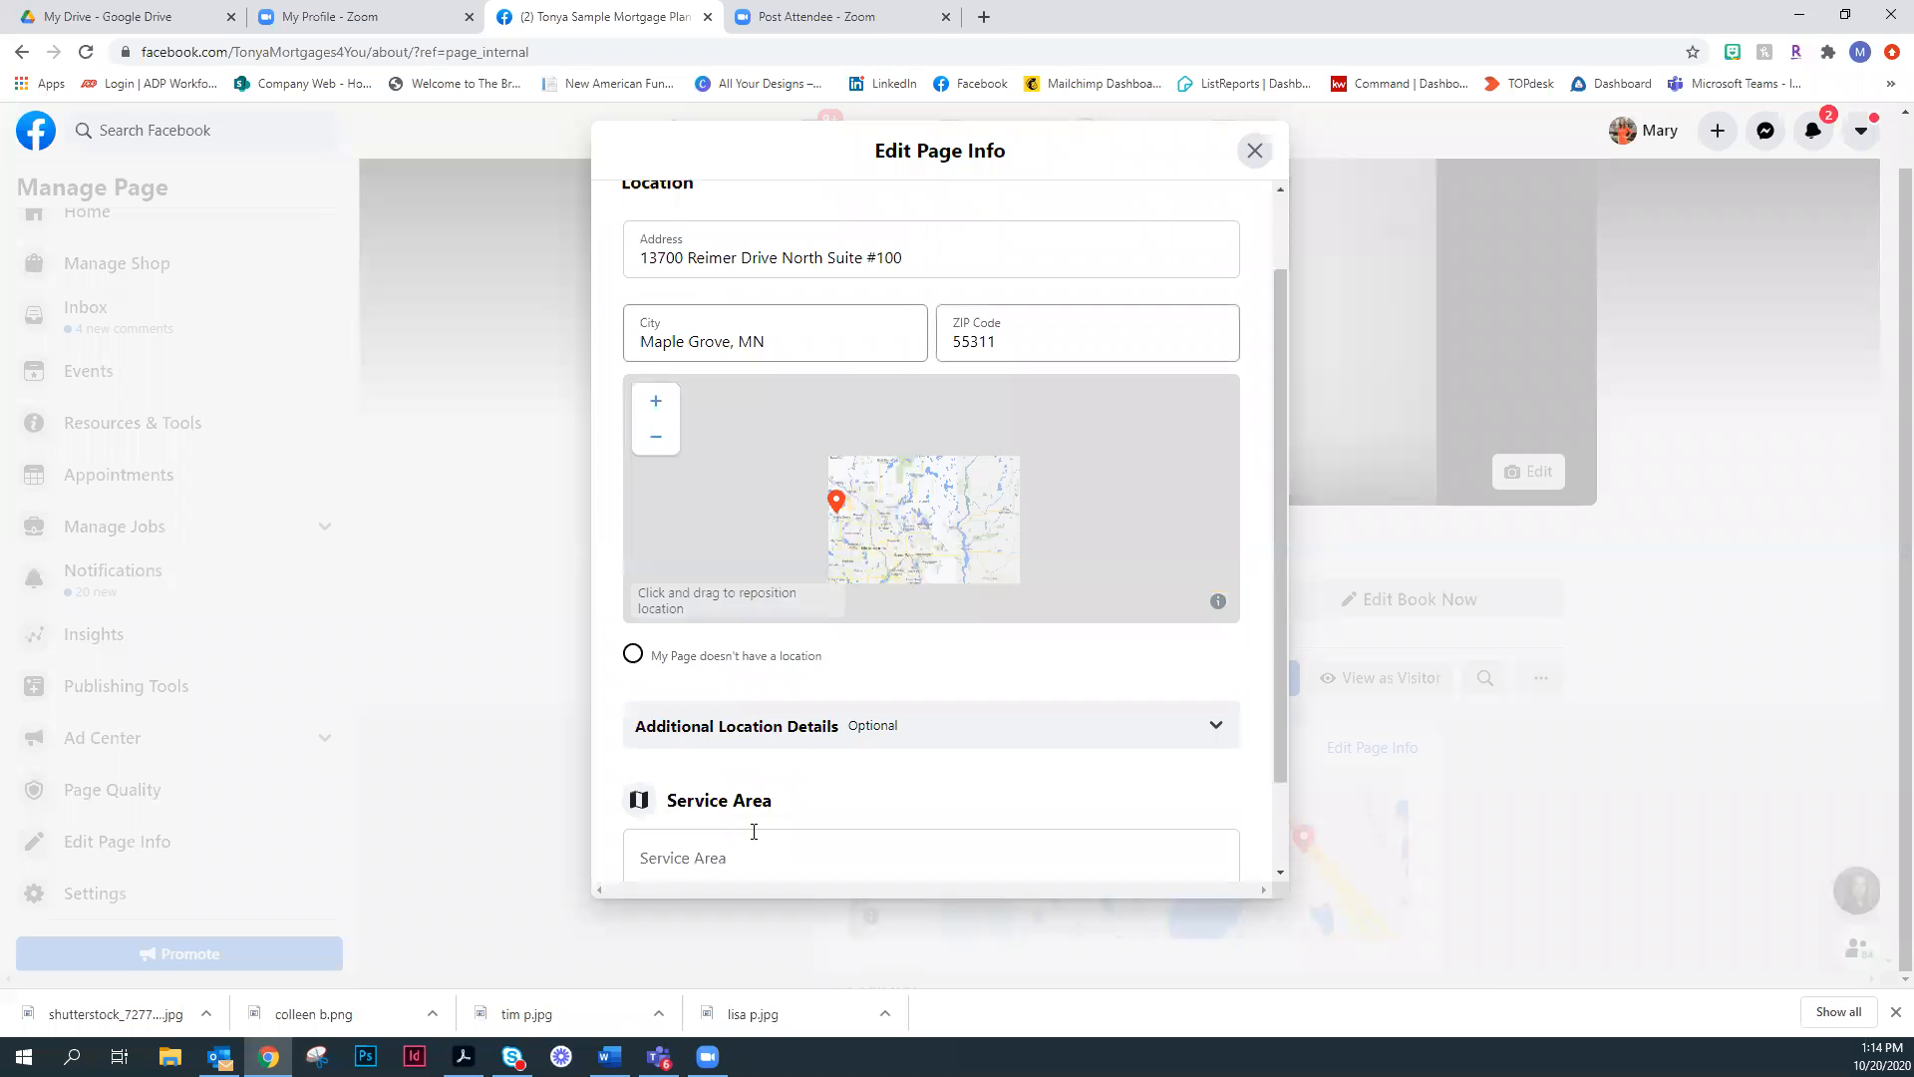
- Finish reviewing the Location settings, and check the Hours and COVID-19 update options in the page info
scroll(857, 529, down, 2)
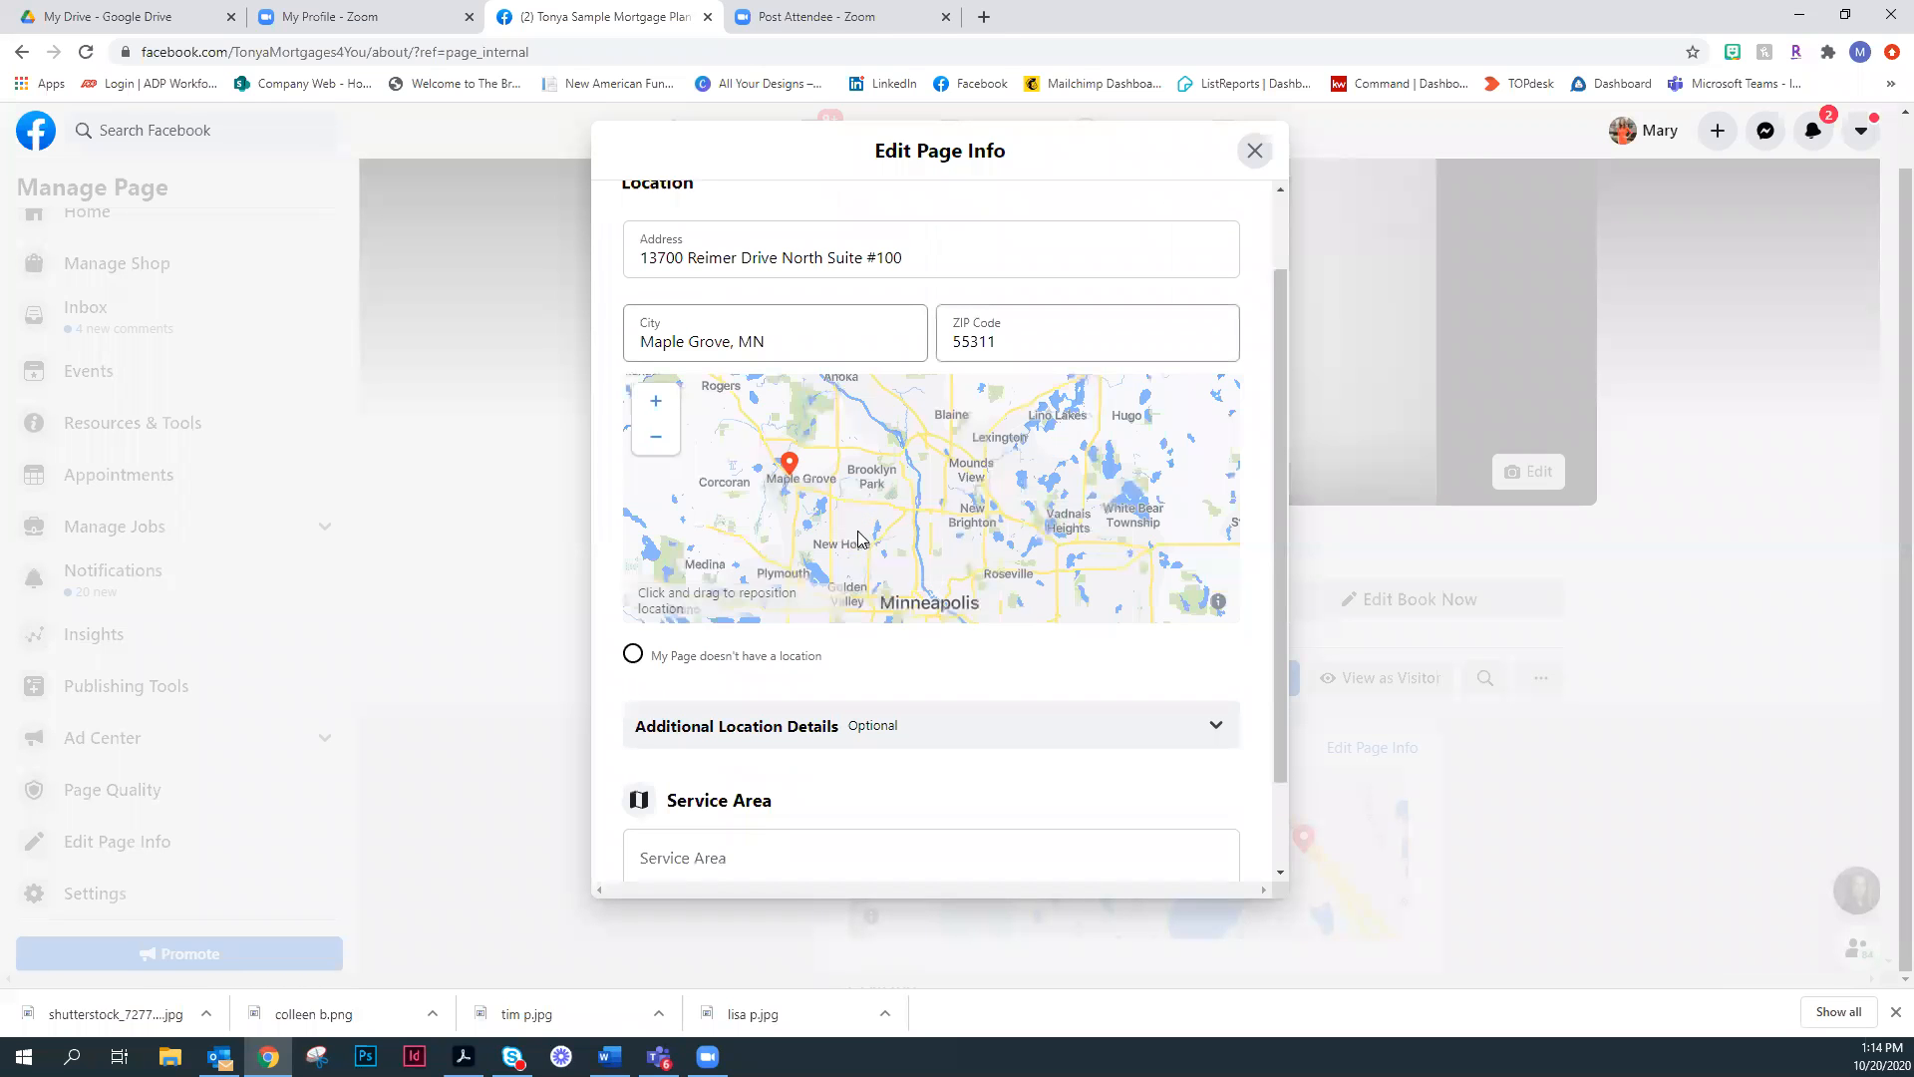
scroll(797, 797, down, 1)
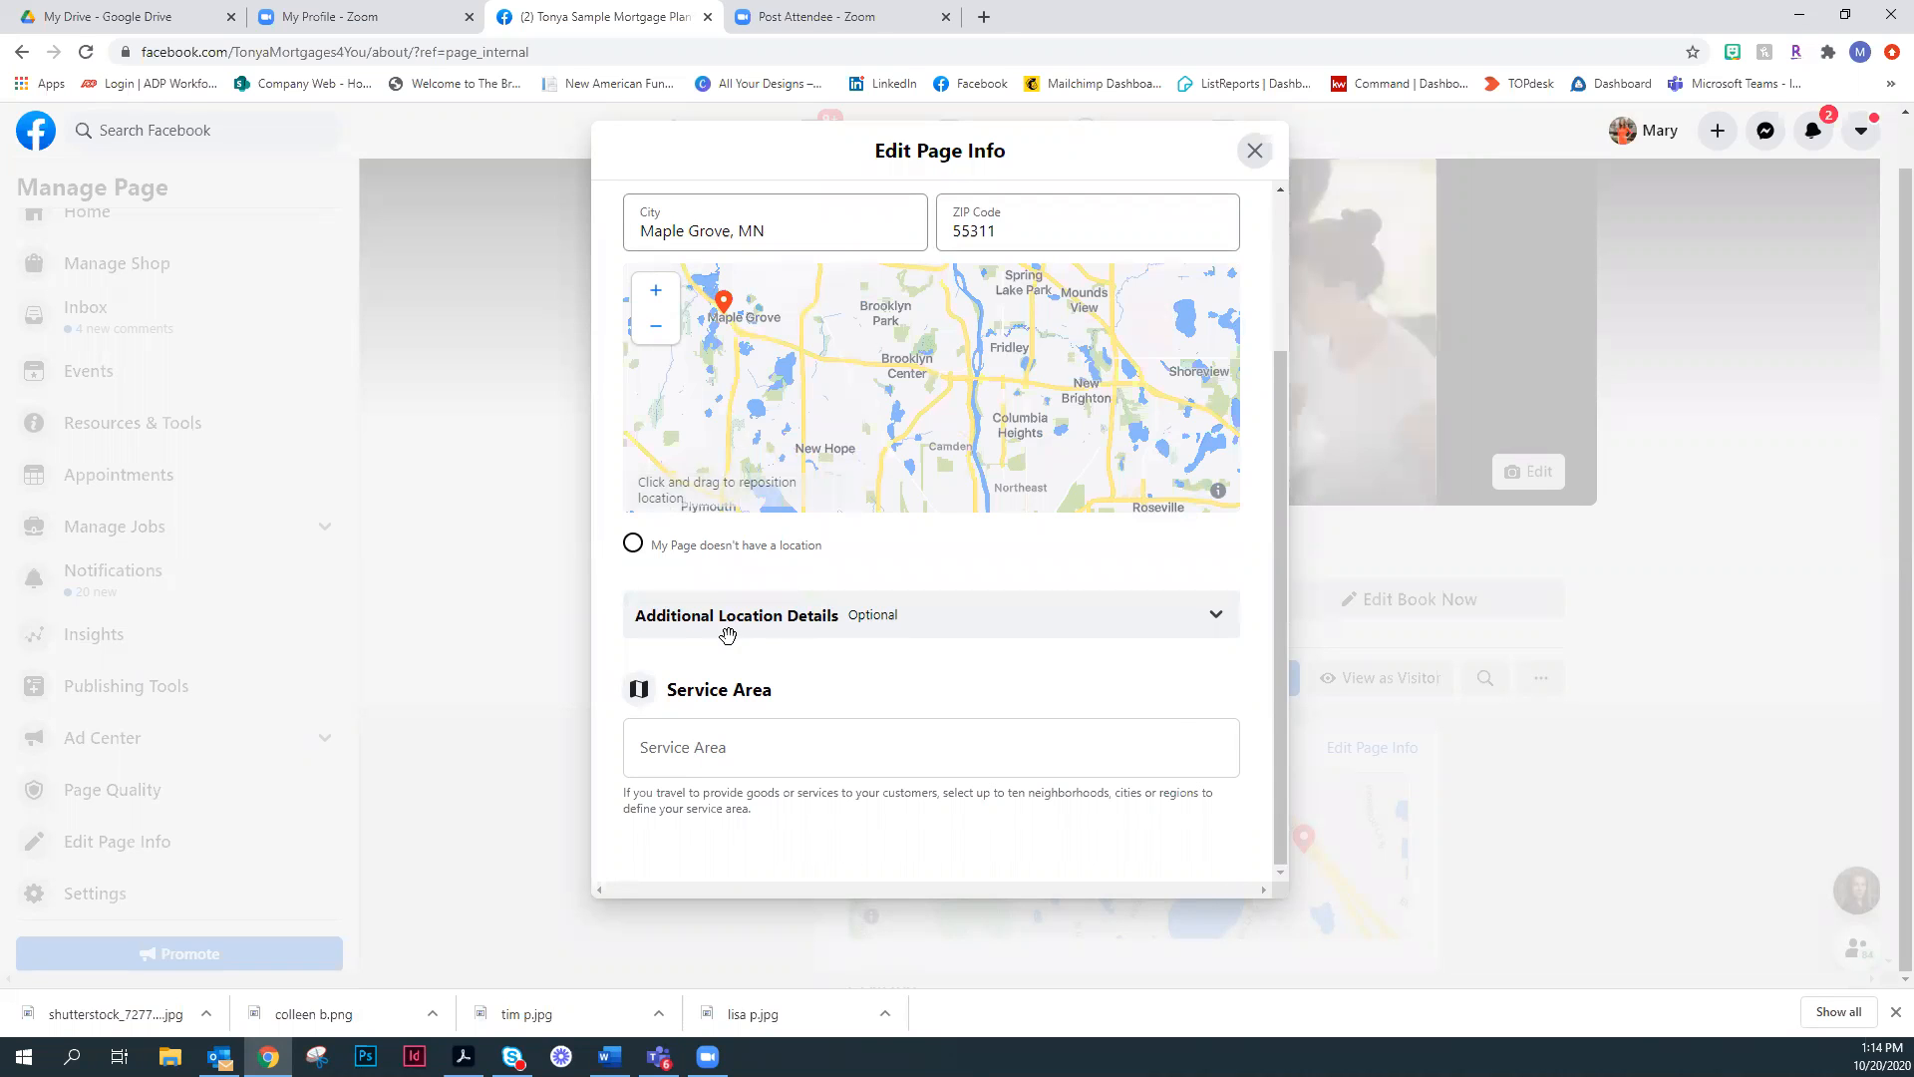
scroll(730, 630, up, 2)
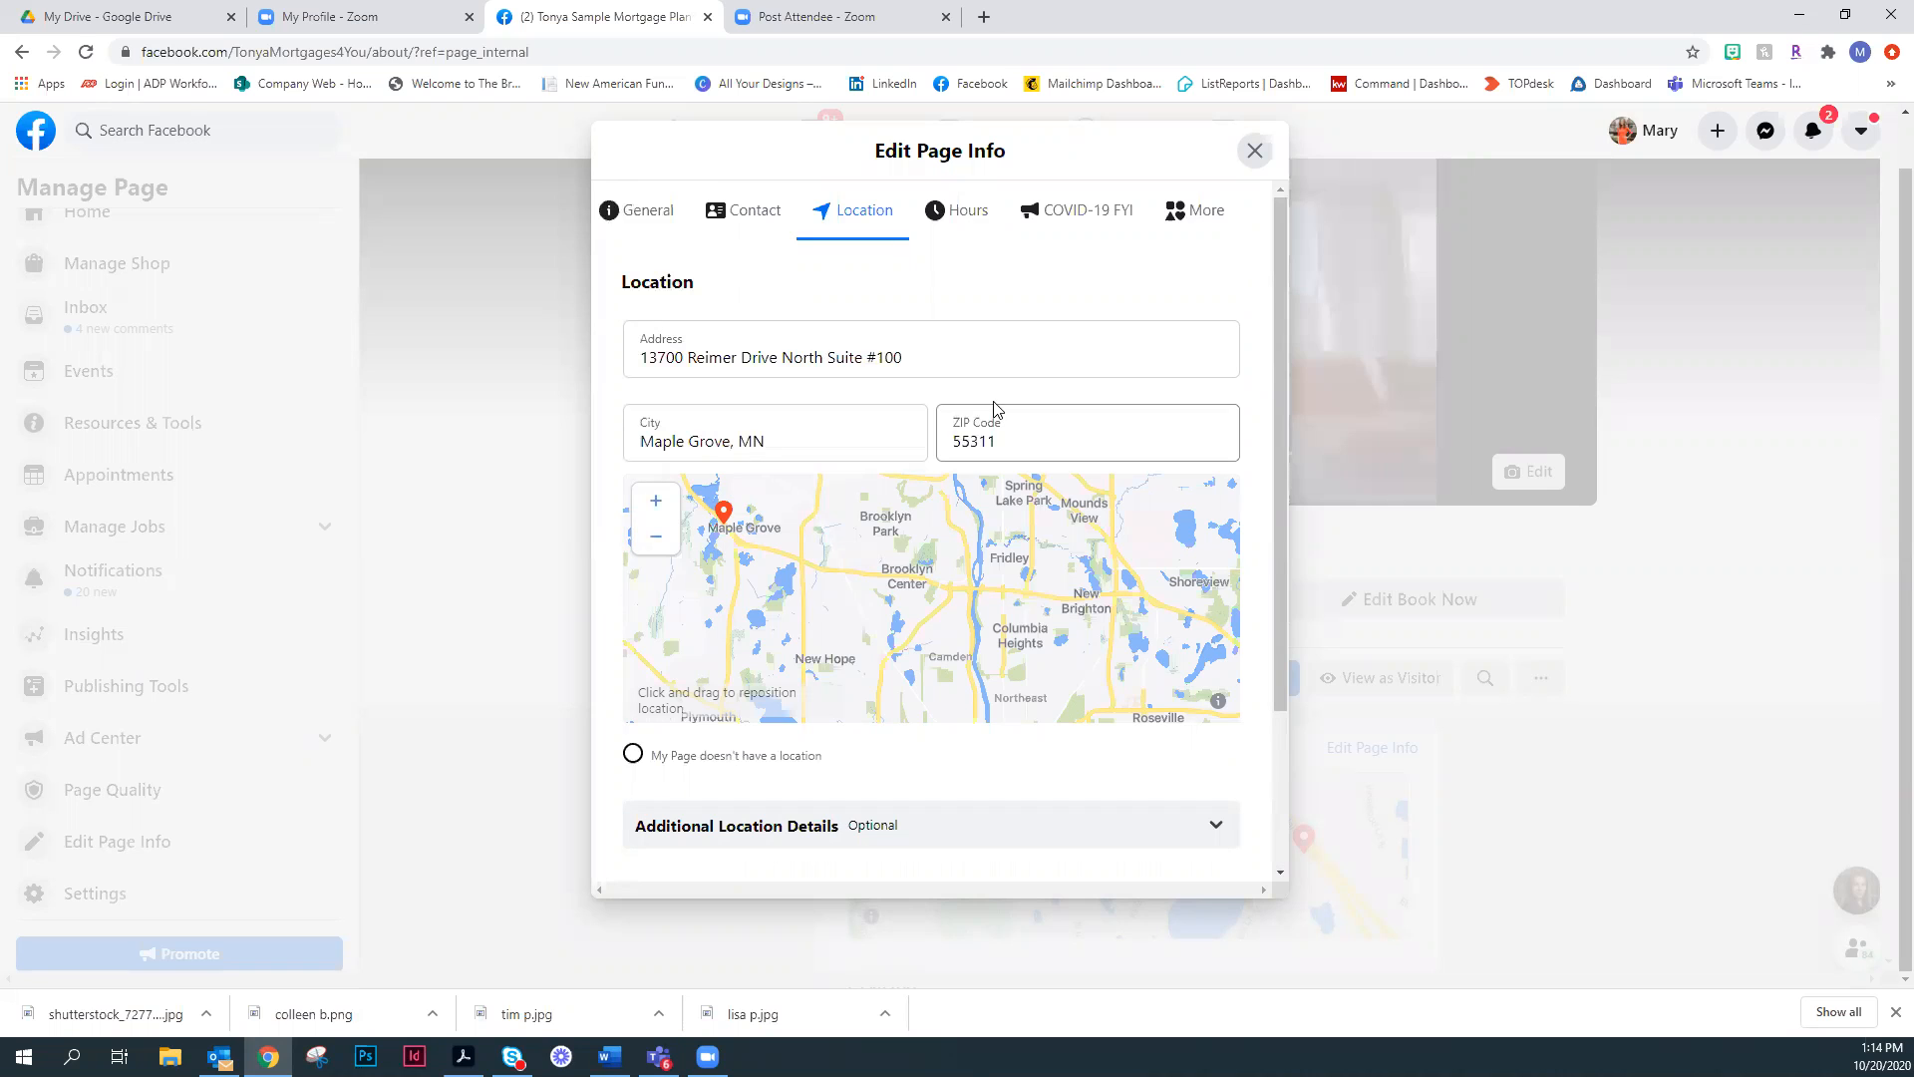
click(978, 220)
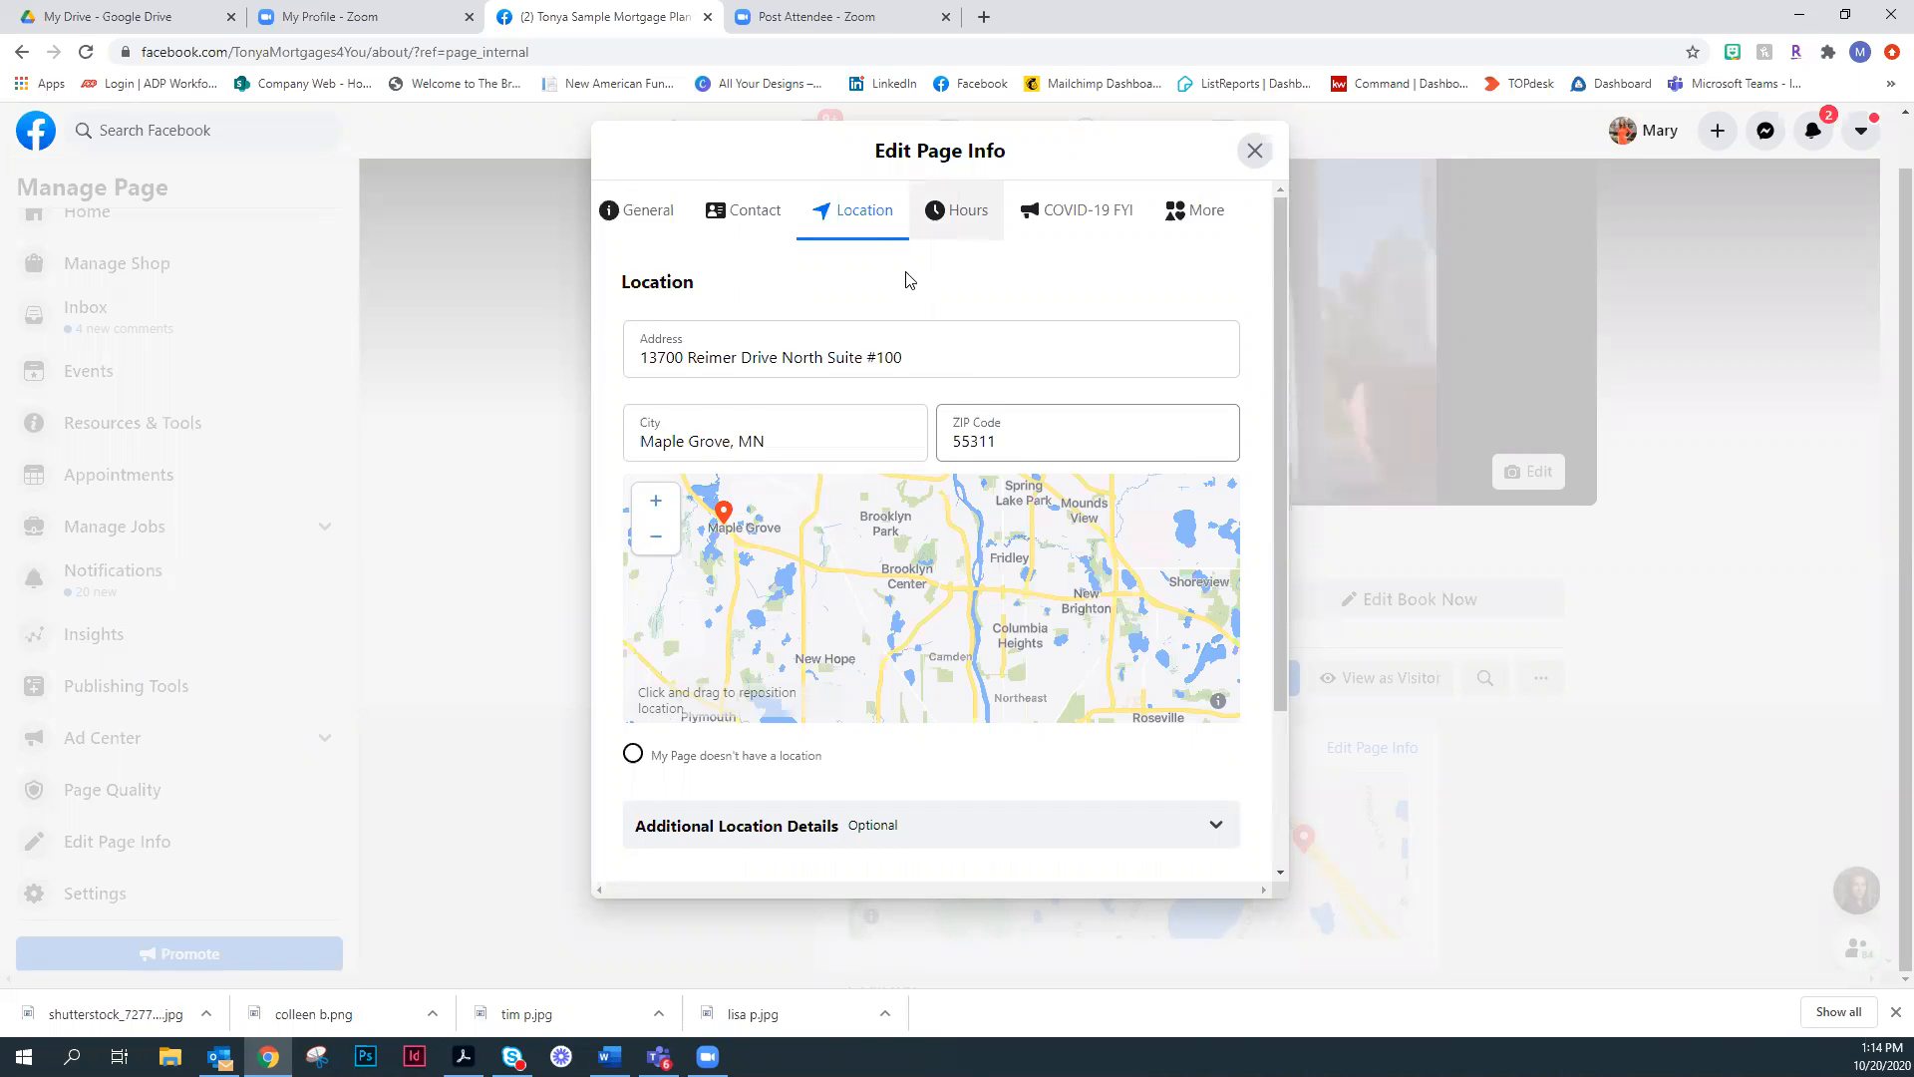
click(1092, 227)
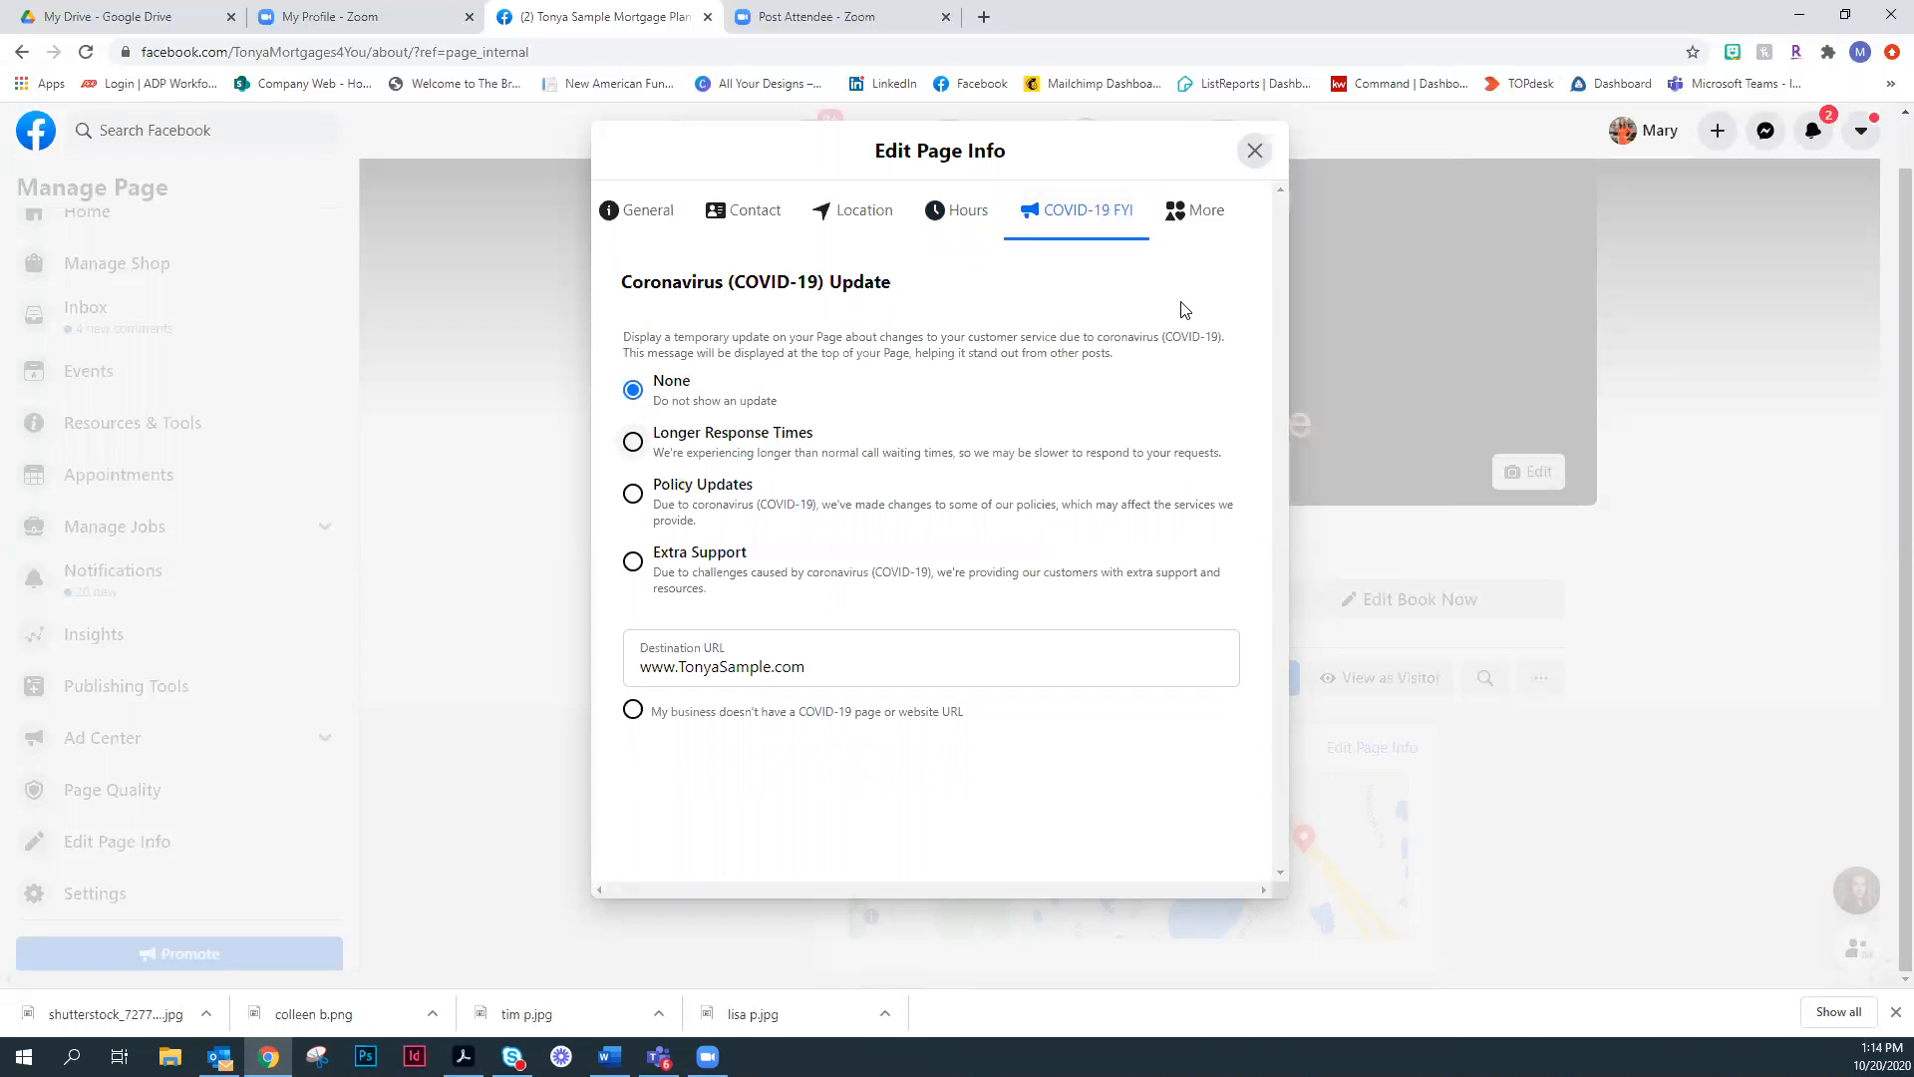
- Review the additional page info, from Impressum and Products to Price Range and Other Accounts, and close the editor without saving
click(1201, 219)
scroll(1206, 392, down, 2)
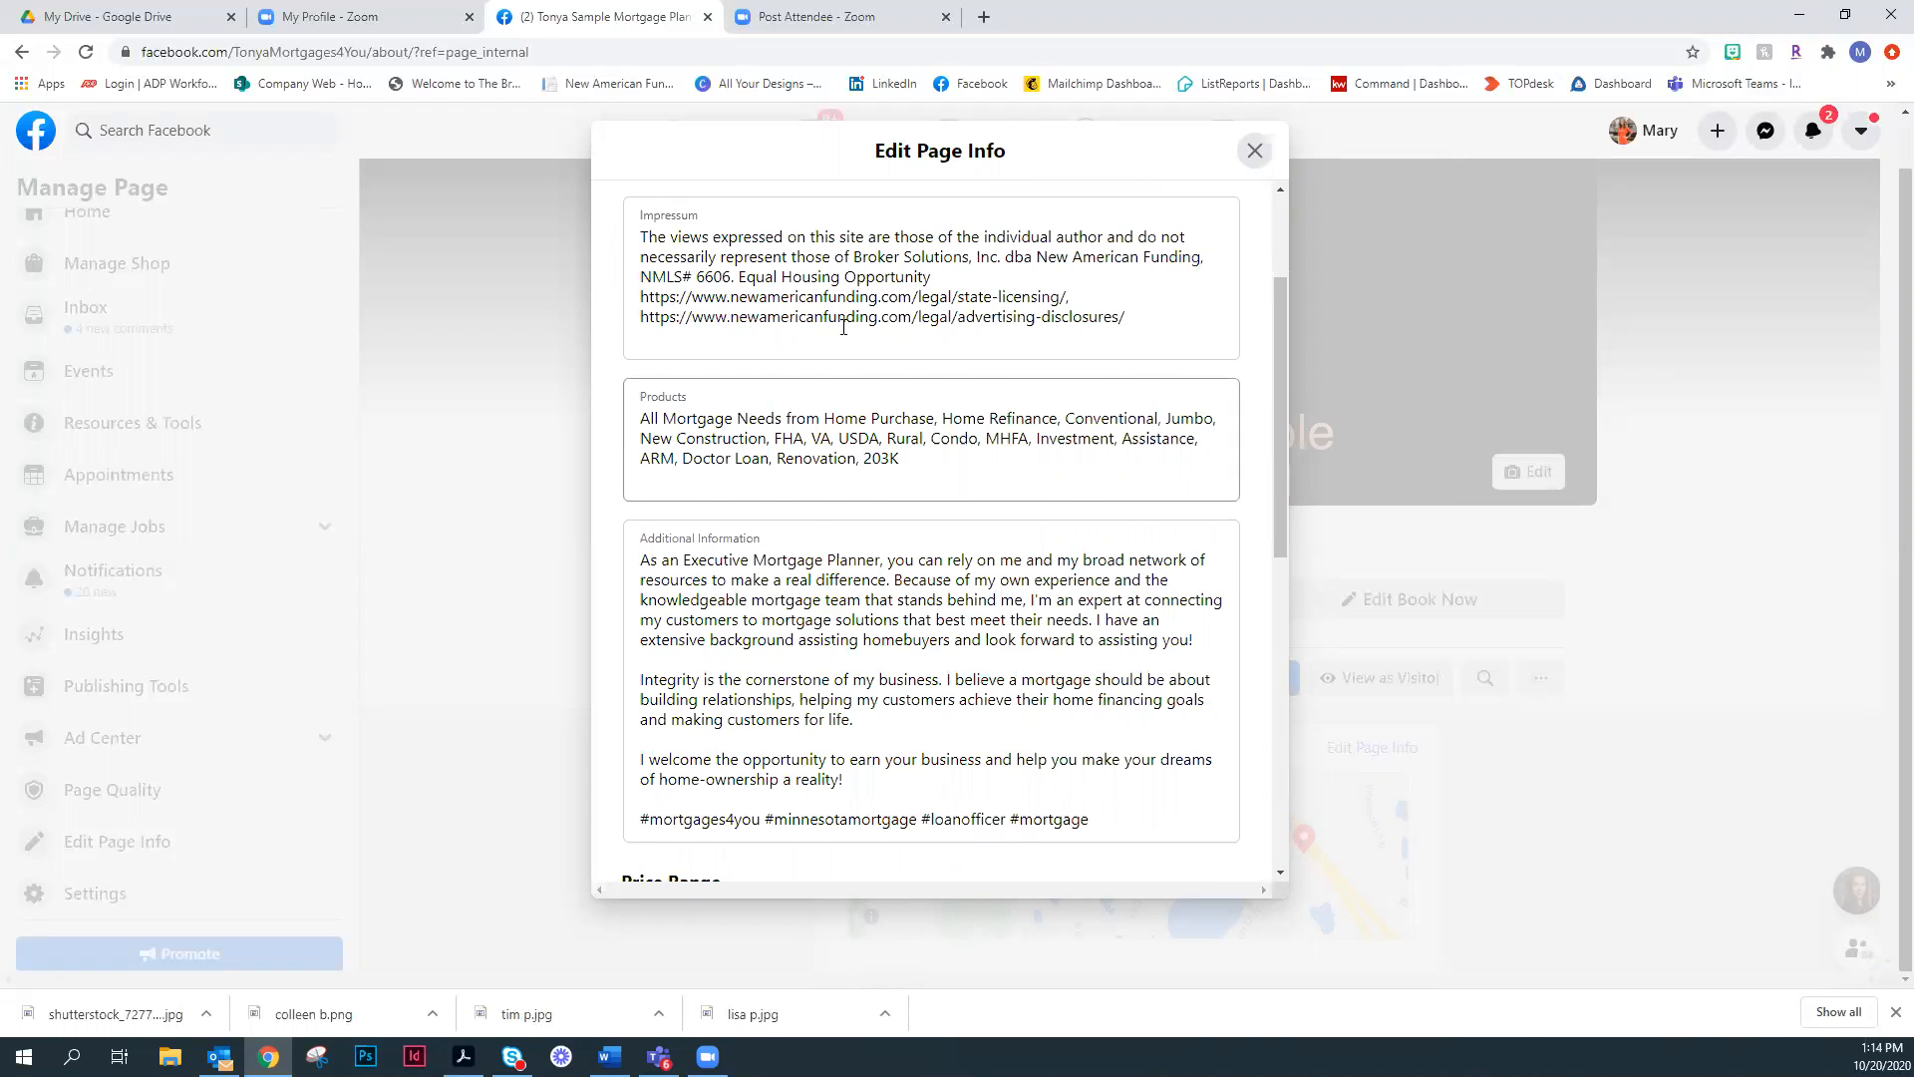
scroll(843, 327, down, 2)
scroll(844, 327, down, 3)
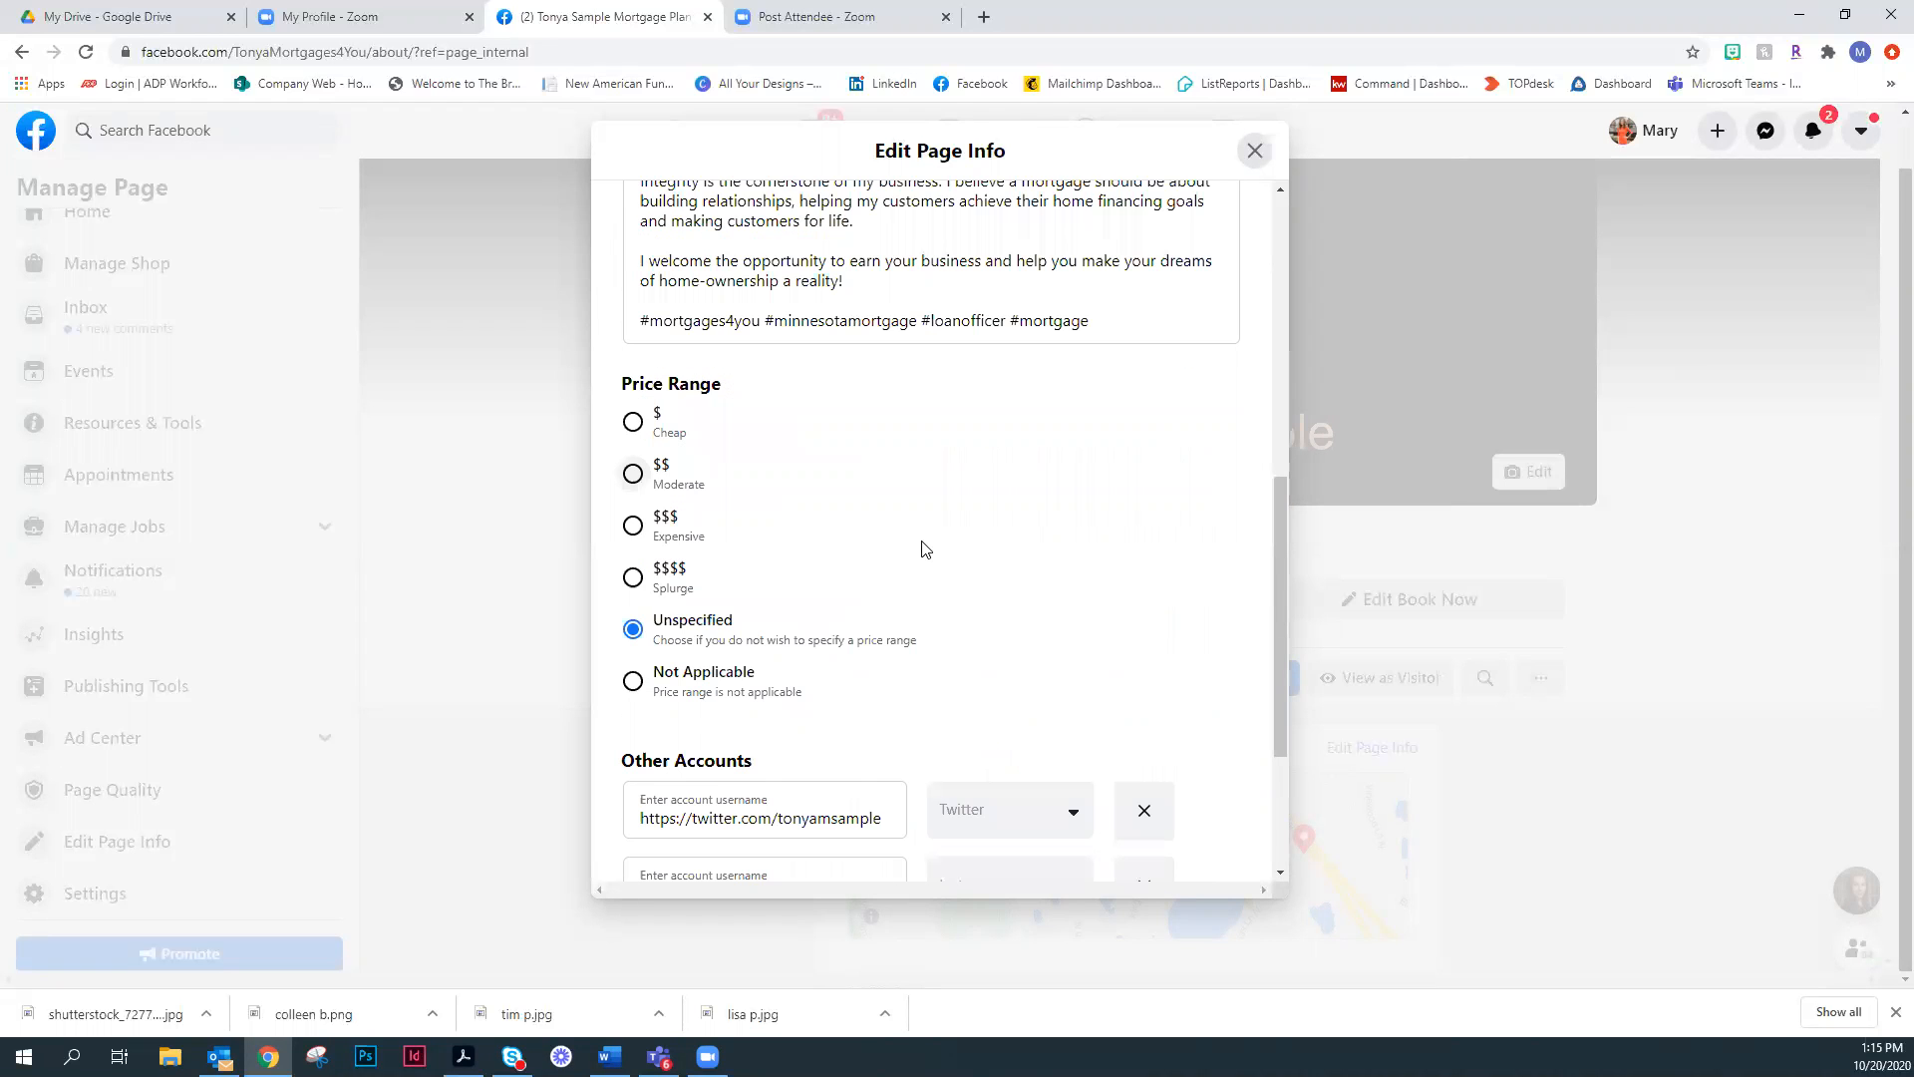
scroll(922, 548, down, 3)
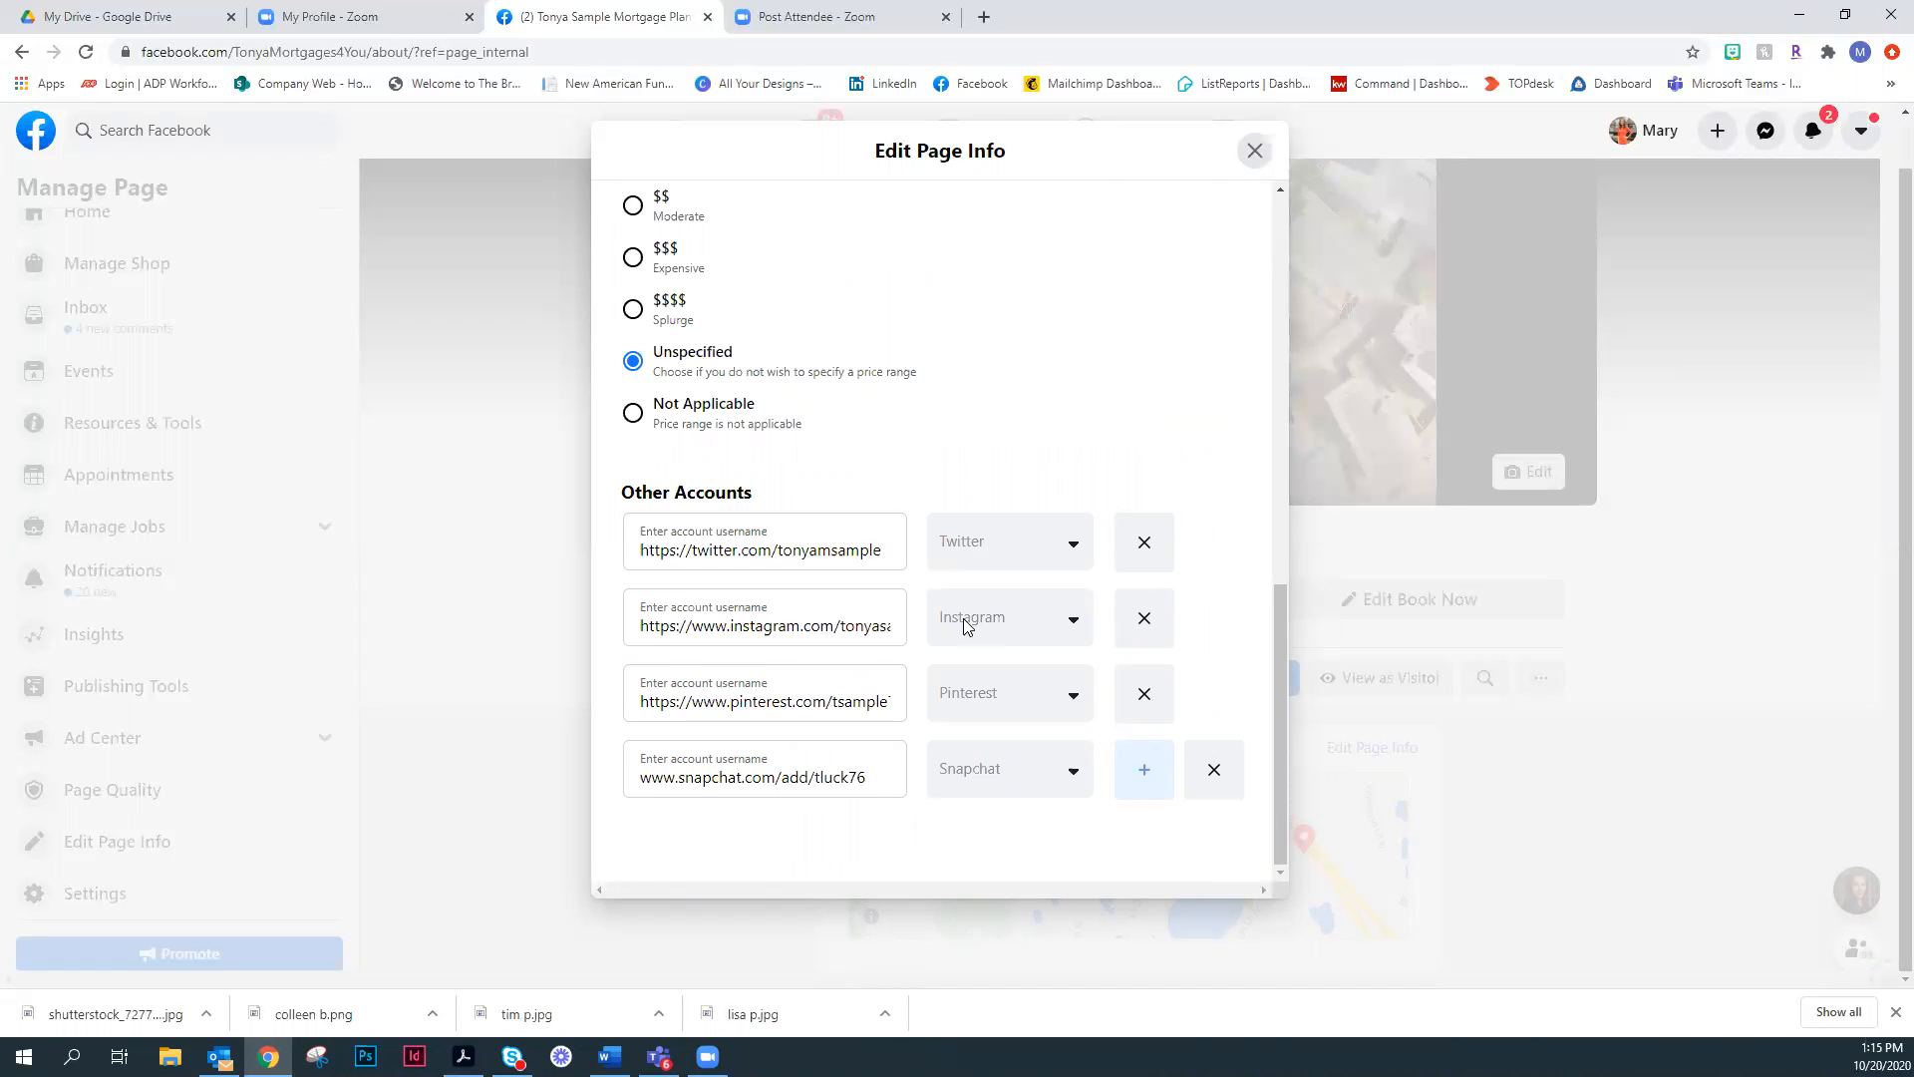
scroll(963, 619, up, 10)
click(1254, 151)
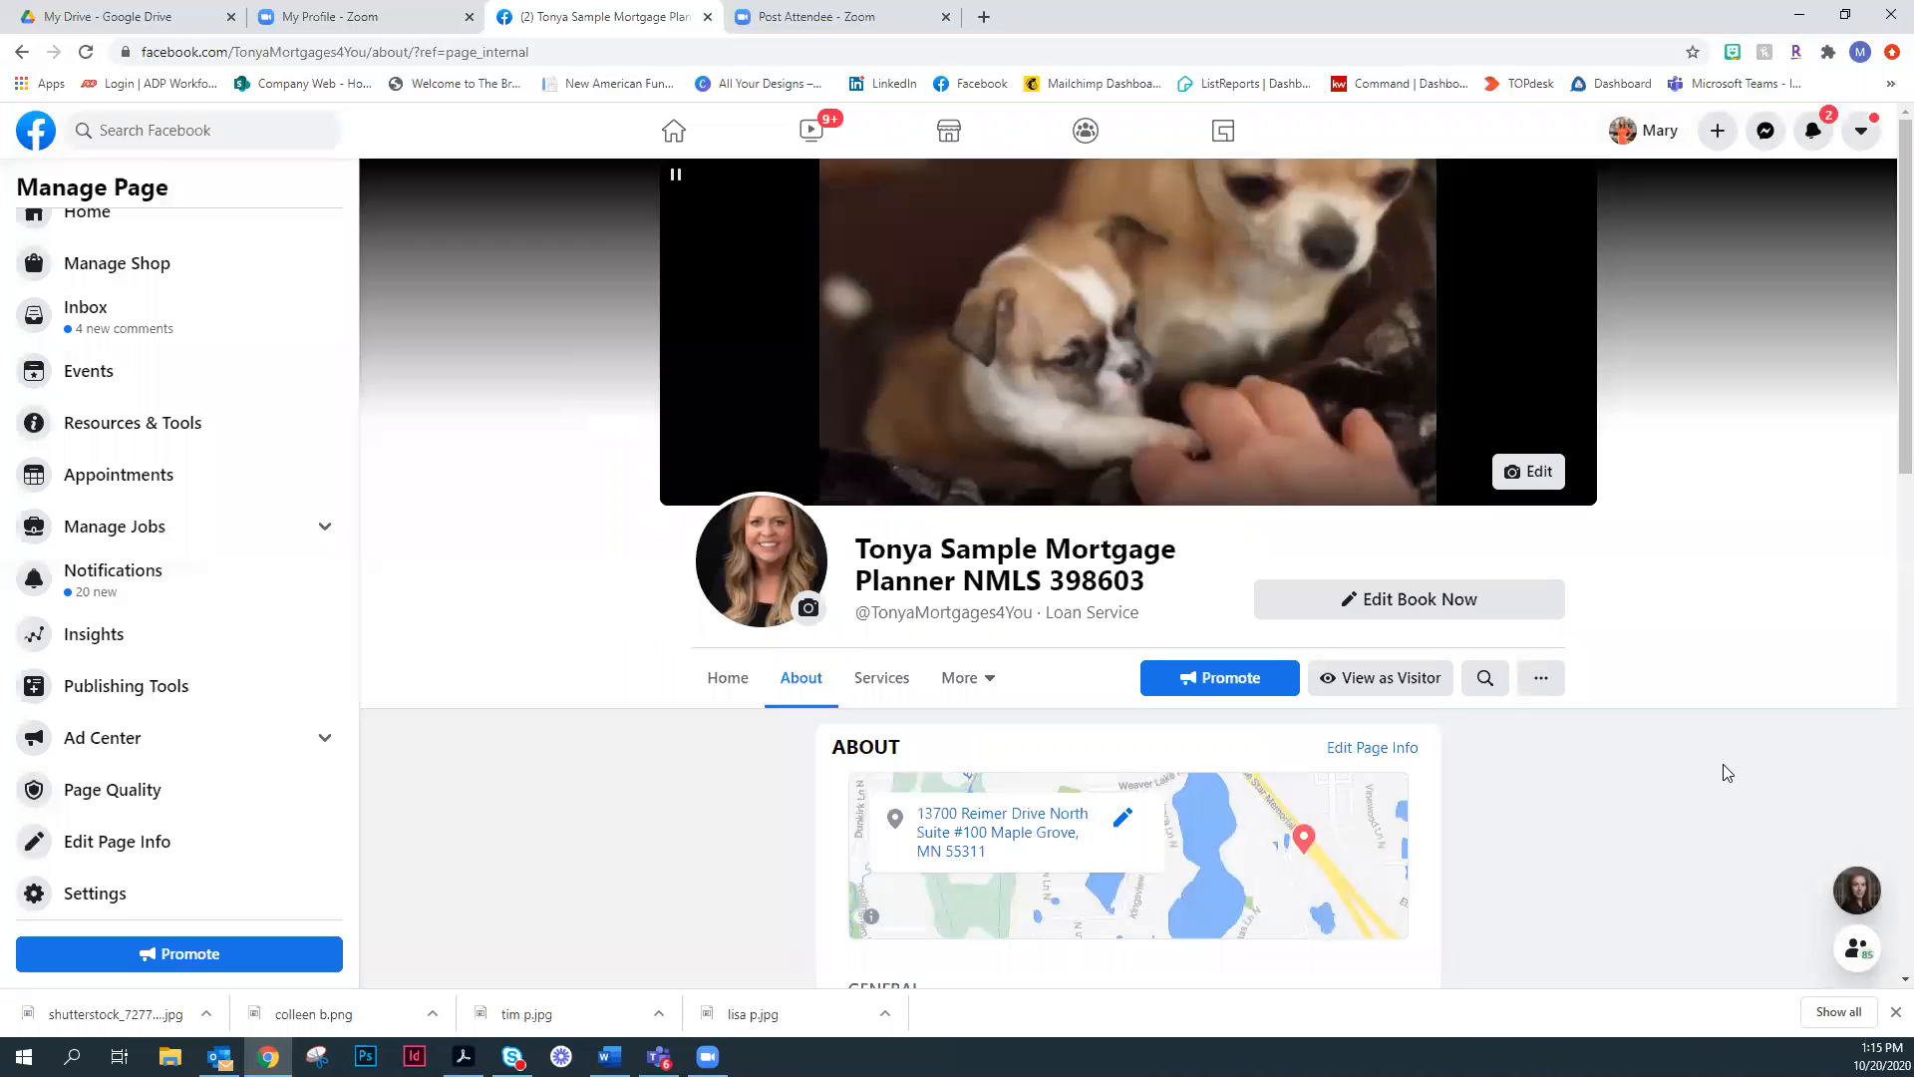
- Open the page's Templates and Tabs settings and review the tabs offered, from Home to Live
scroll(1555, 574, down, 2)
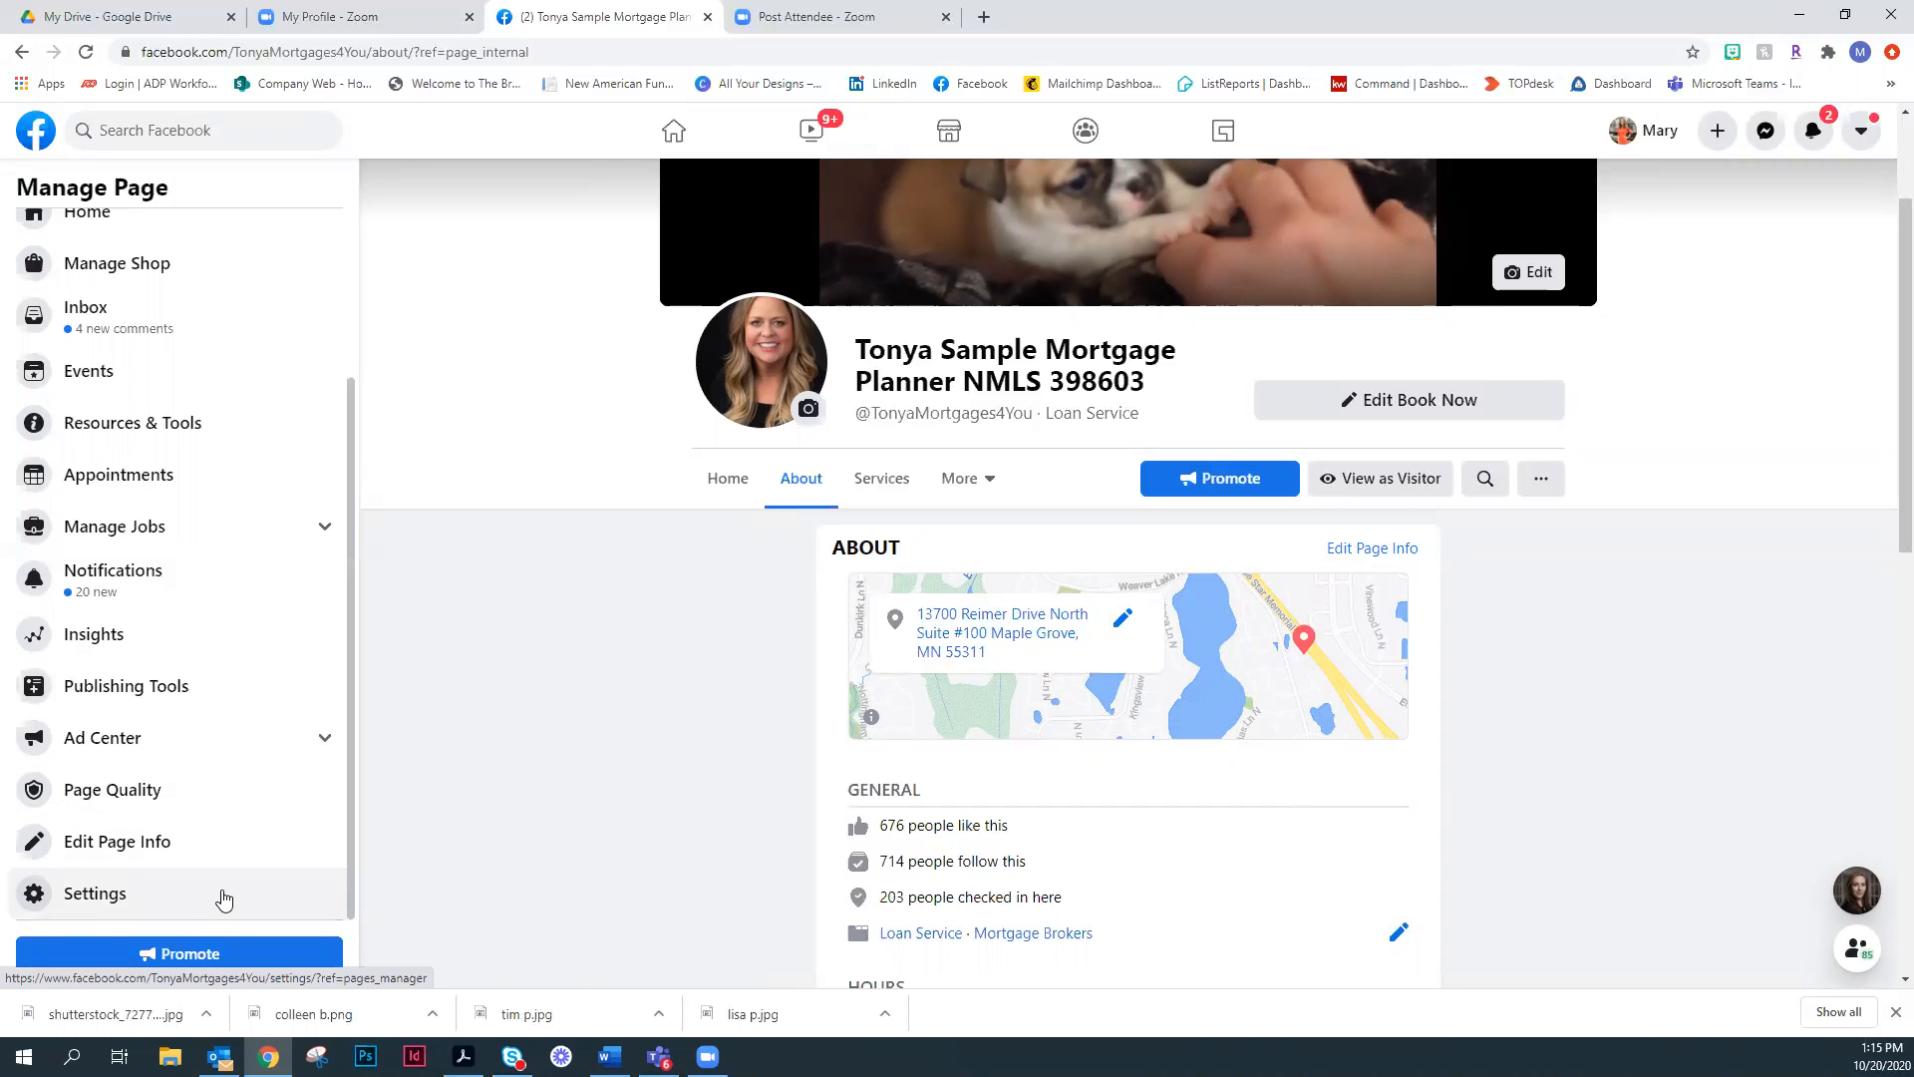
click(981, 487)
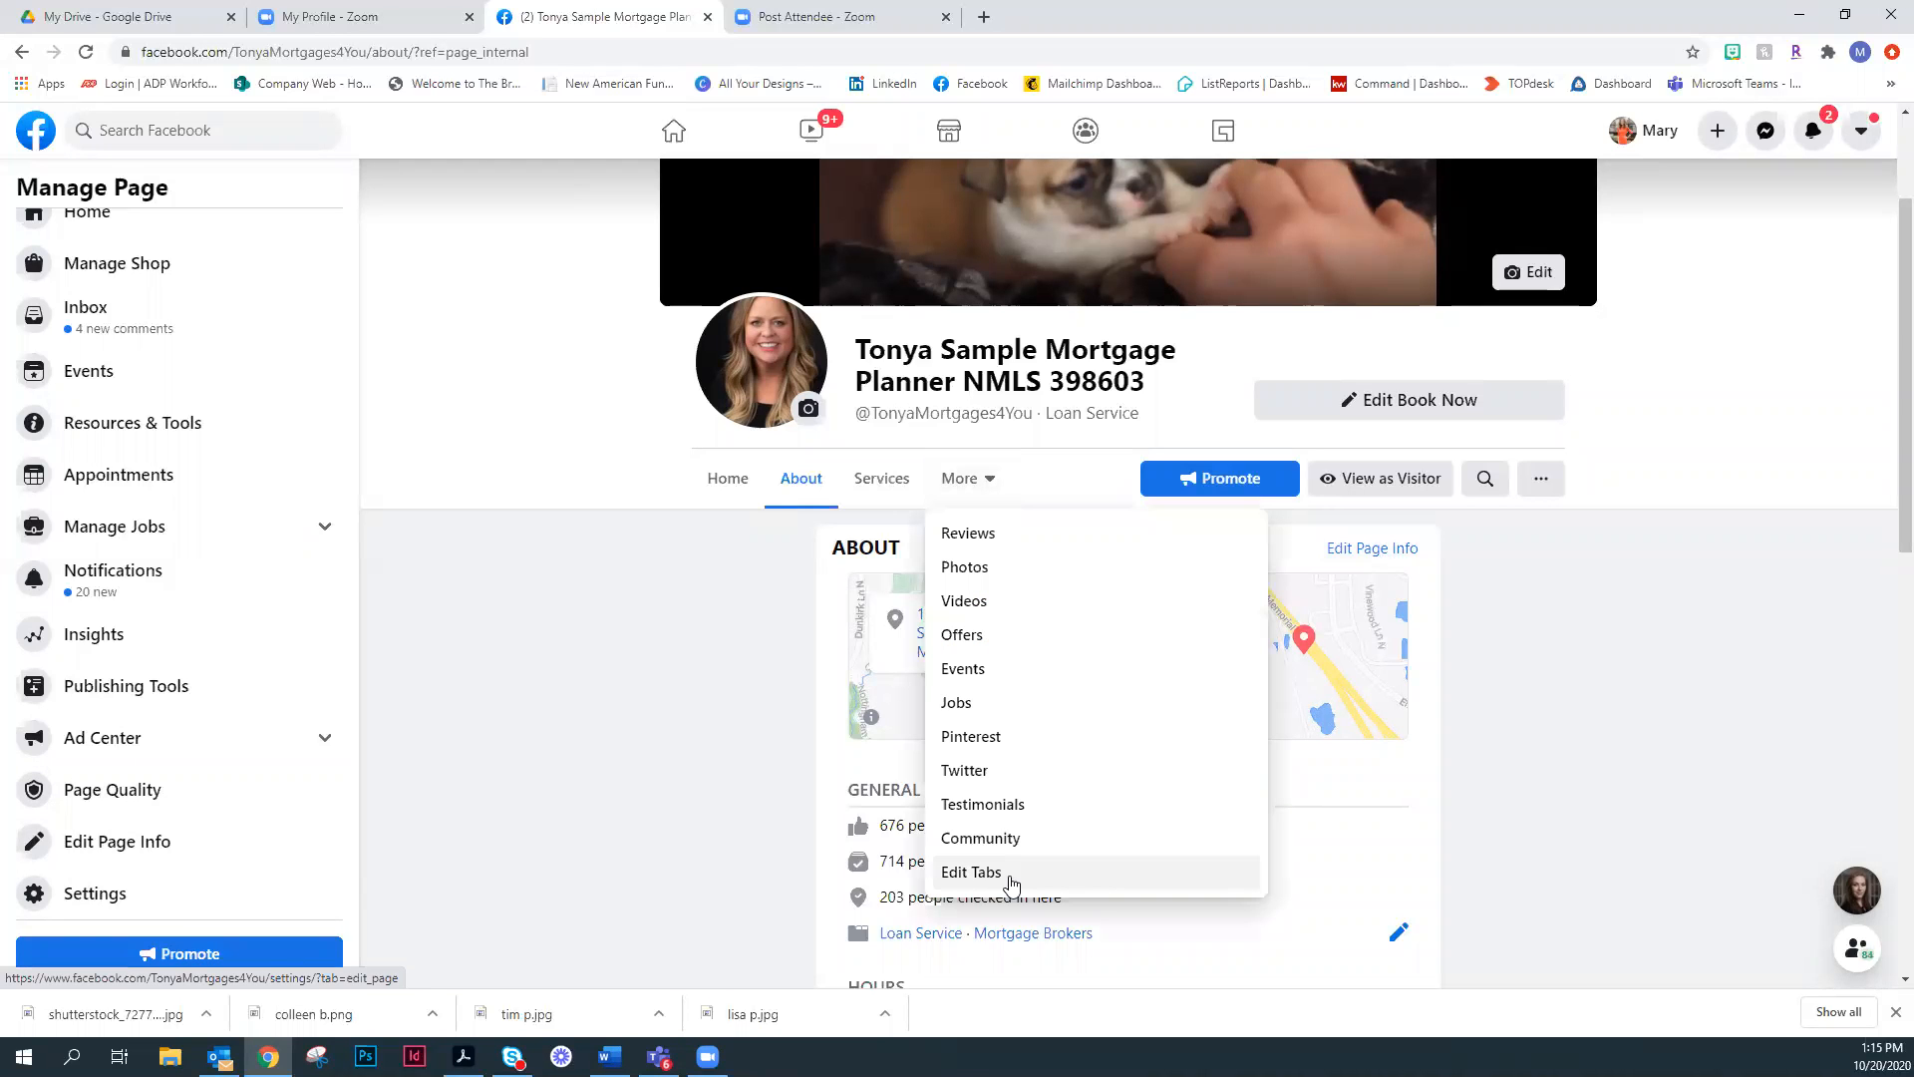
click(972, 874)
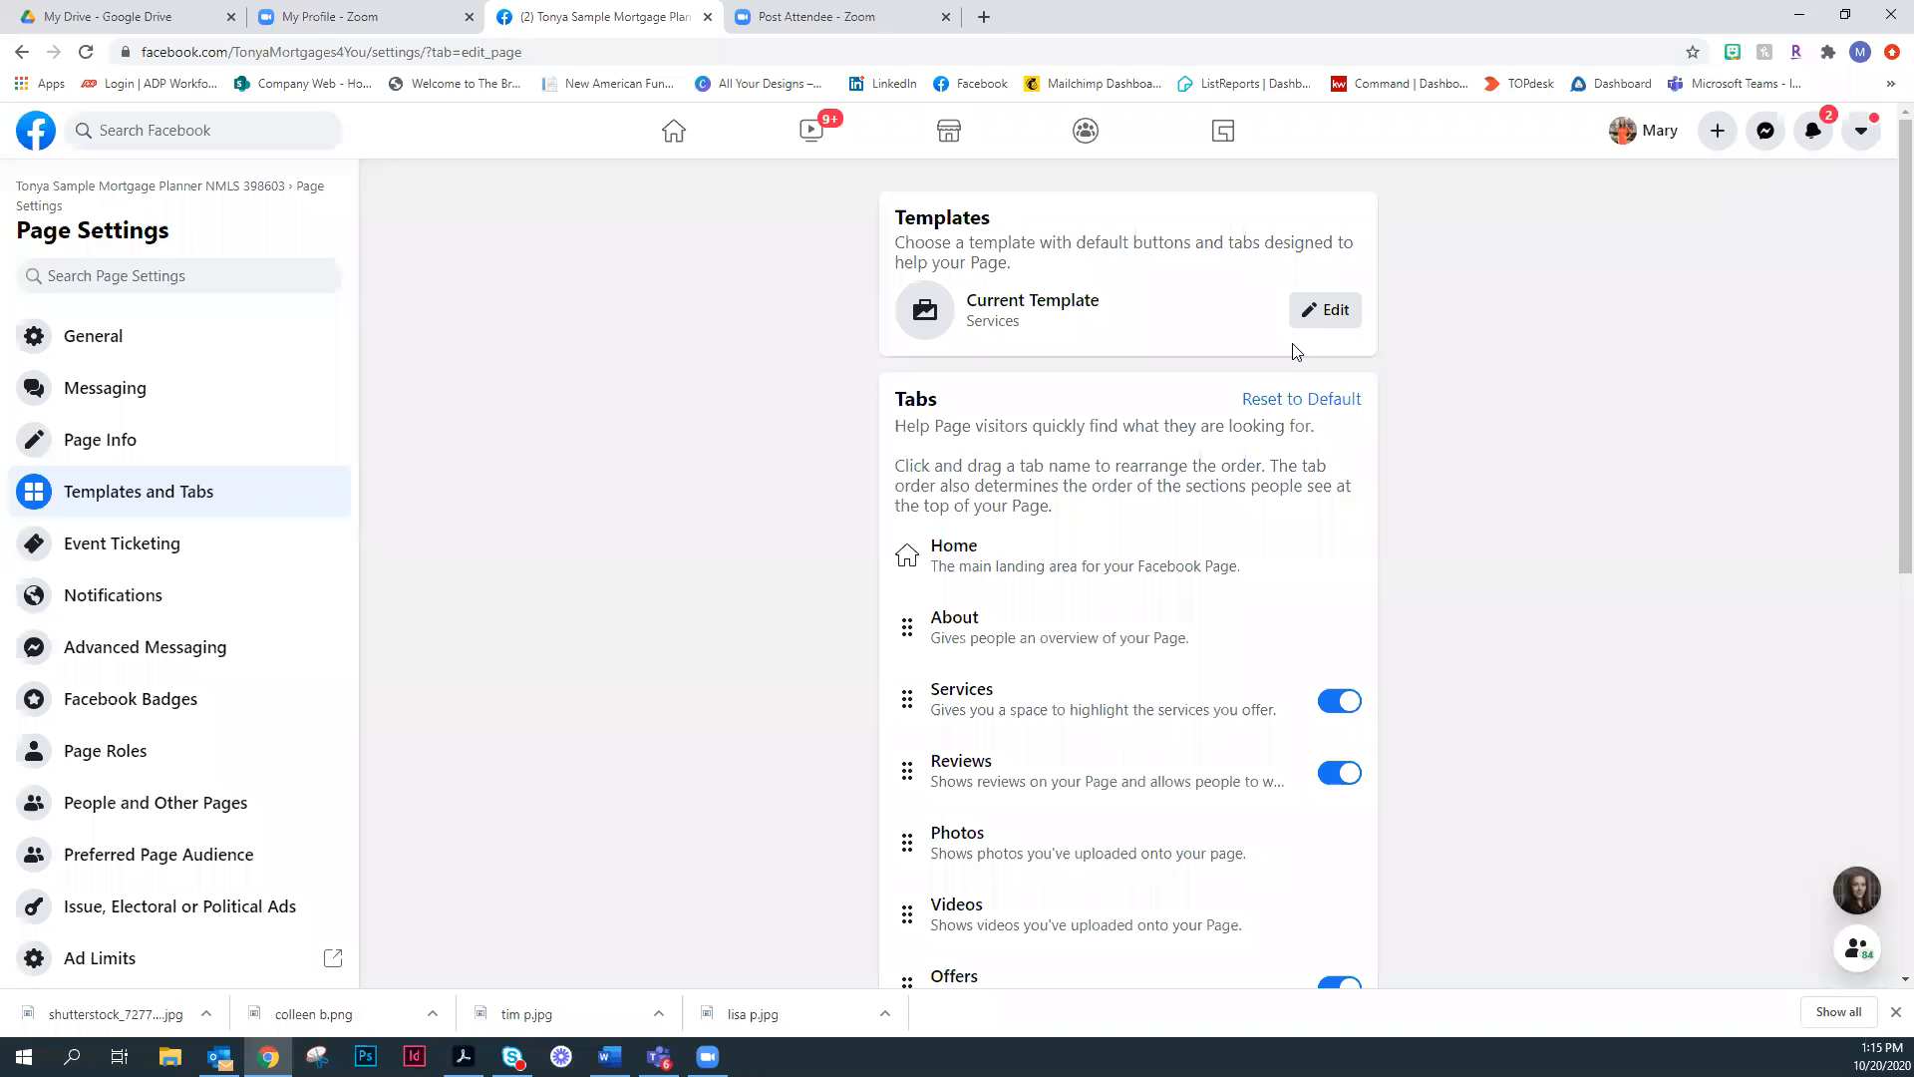
scroll(1348, 396, down, 4)
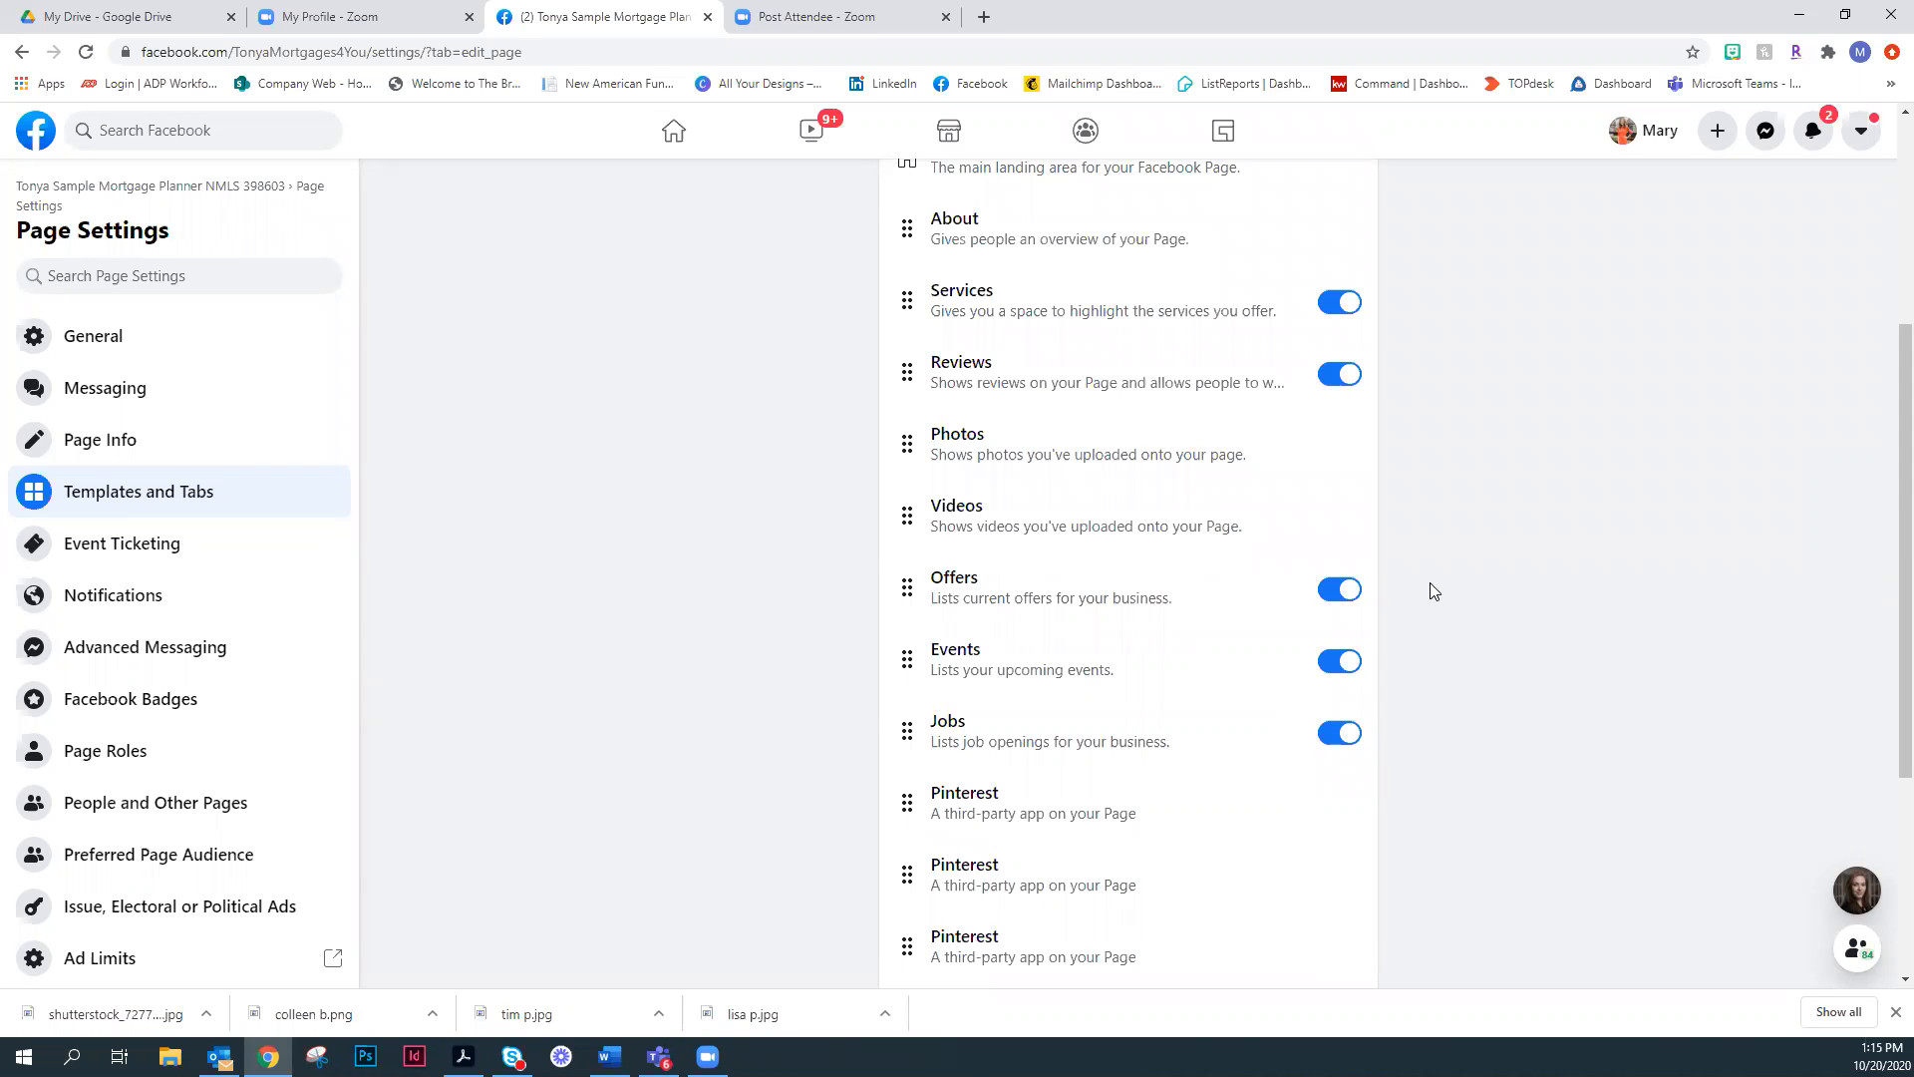
scroll(1435, 590, down, 4)
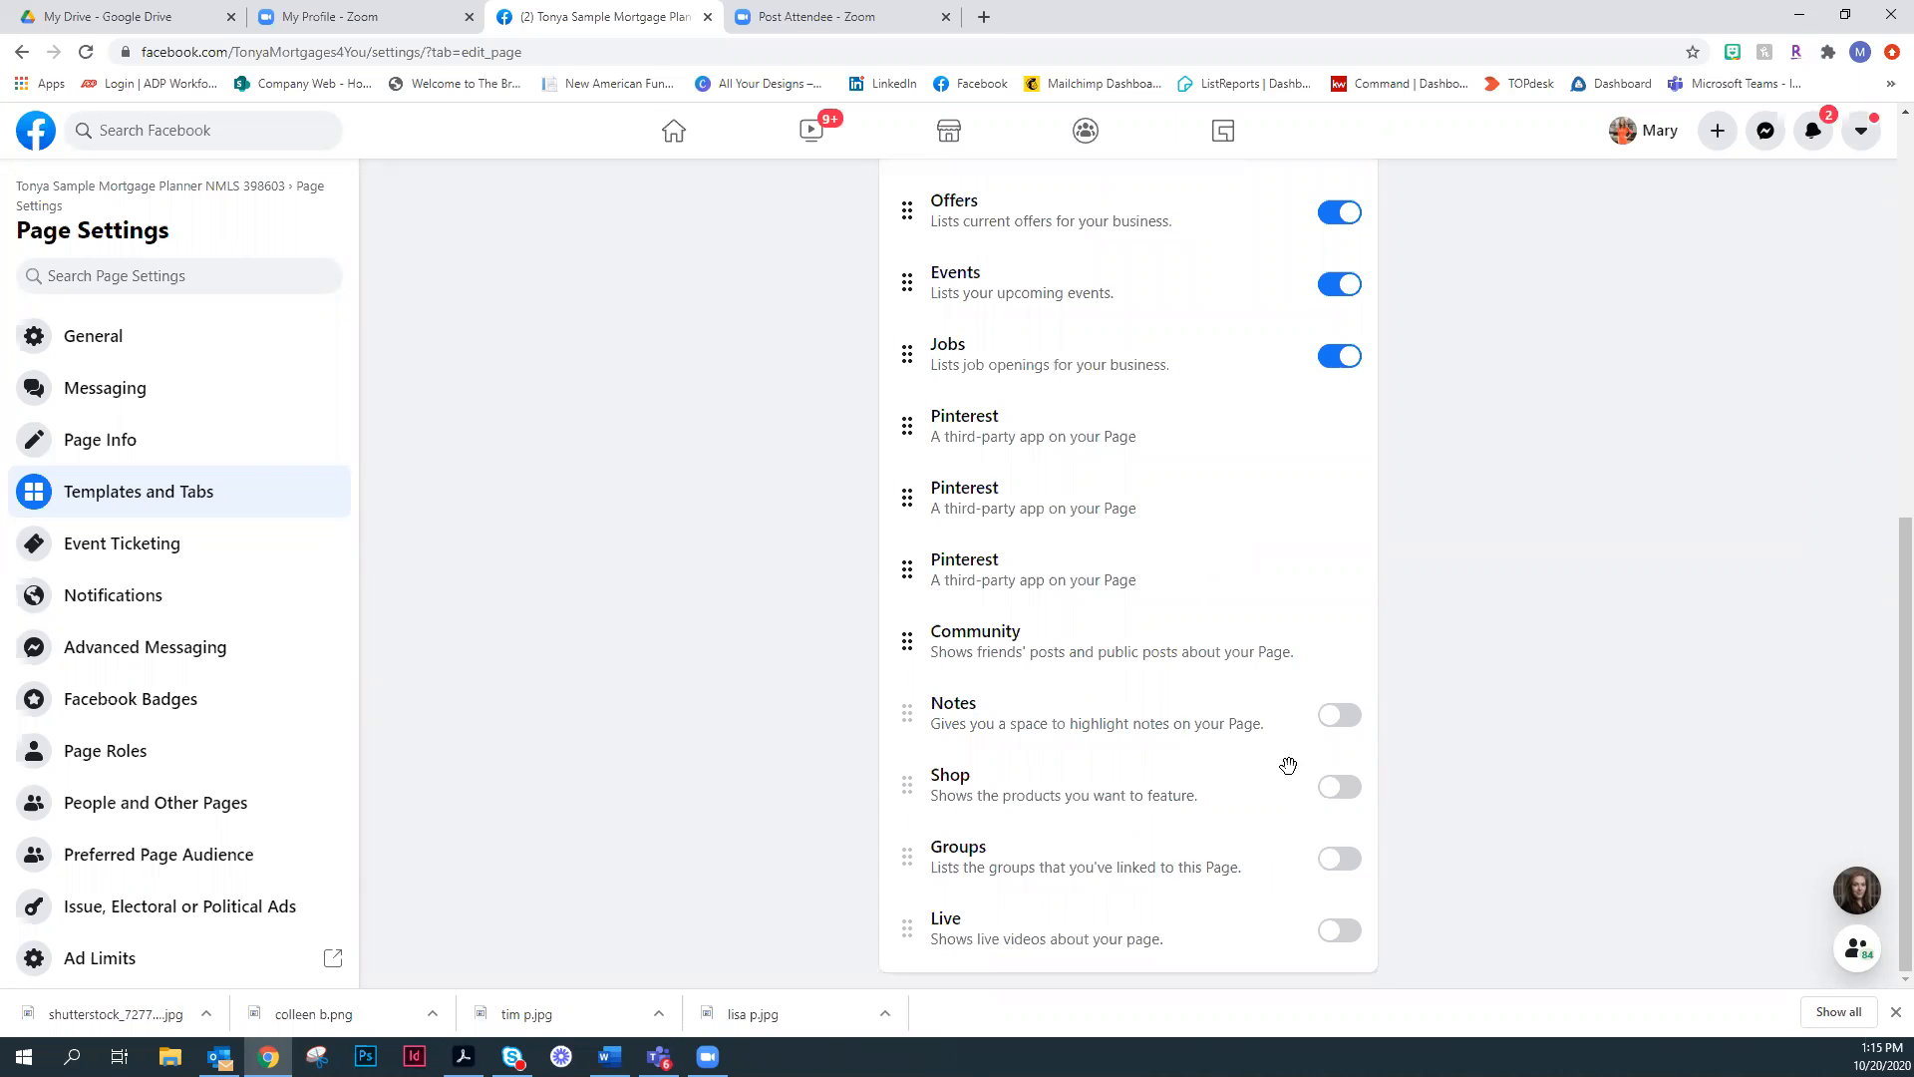
scroll(1288, 765, up, 5)
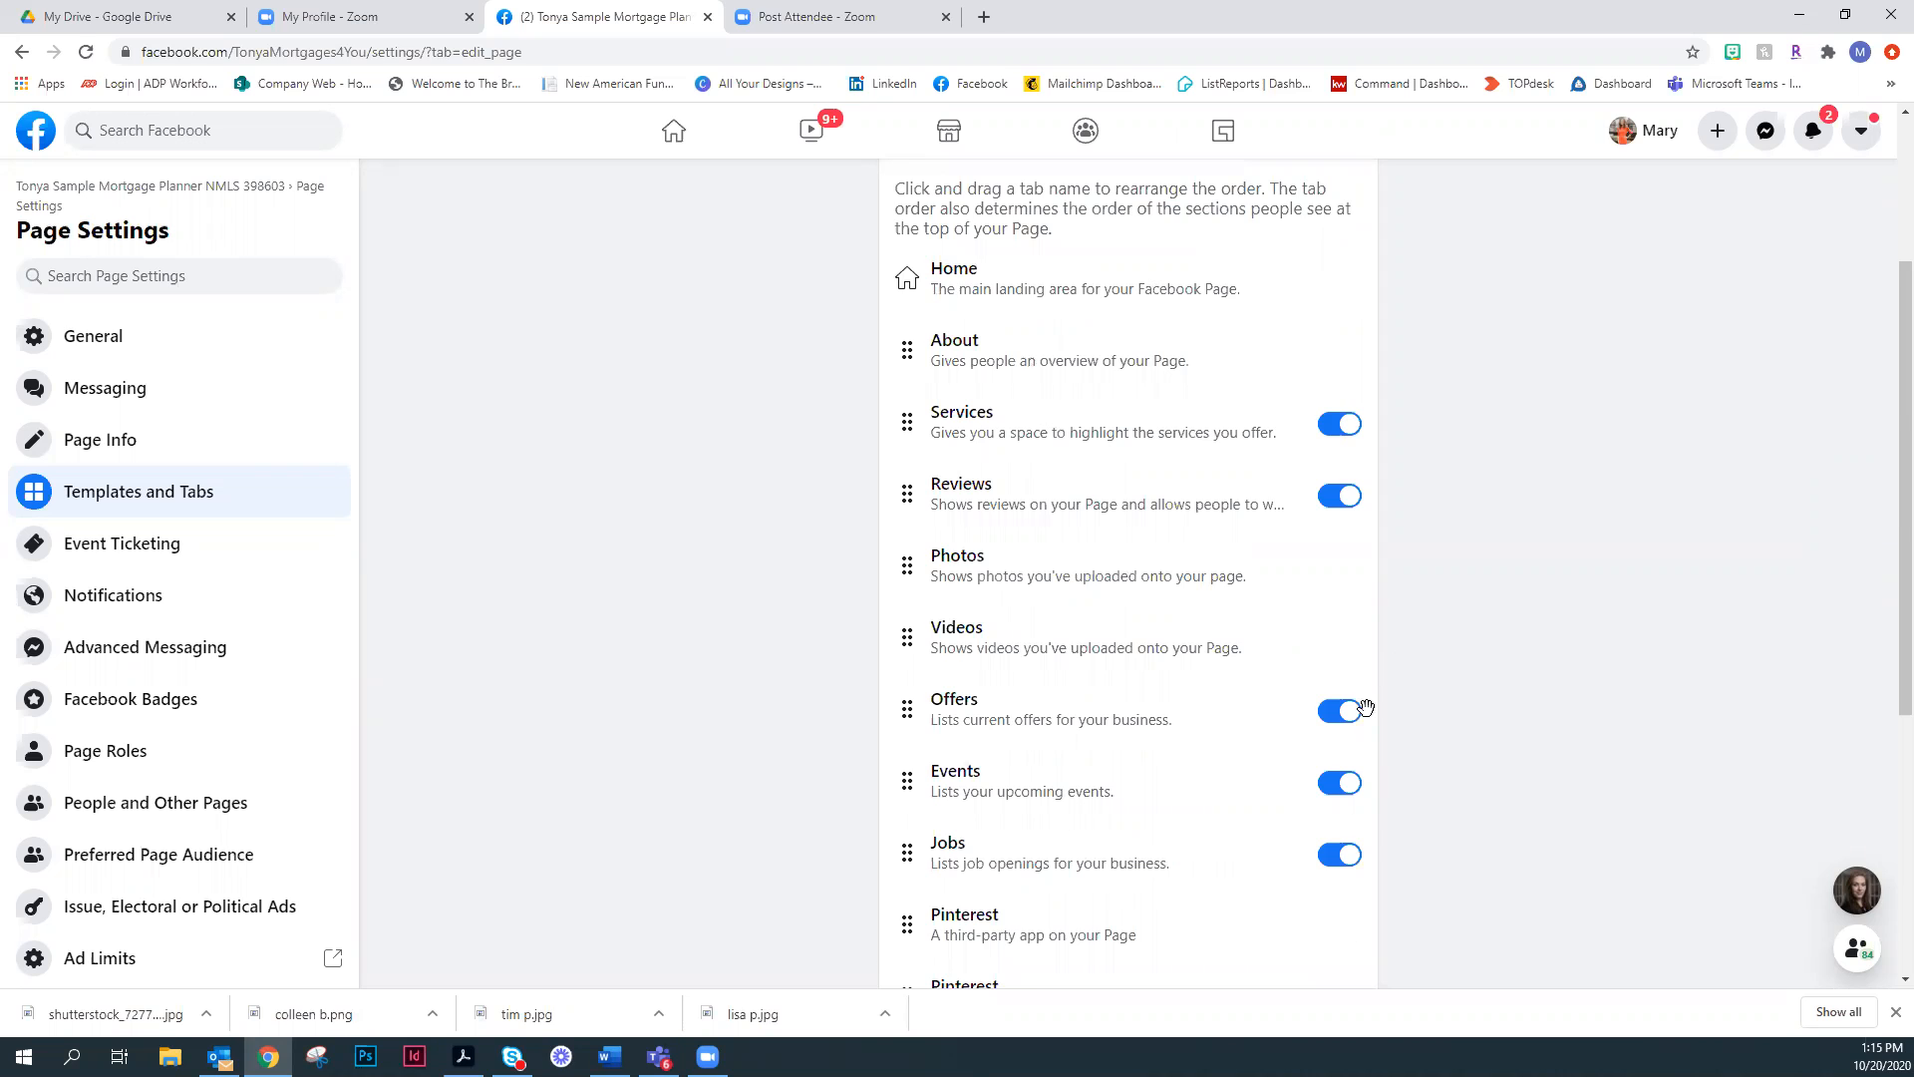
scroll(1366, 708, down, 3)
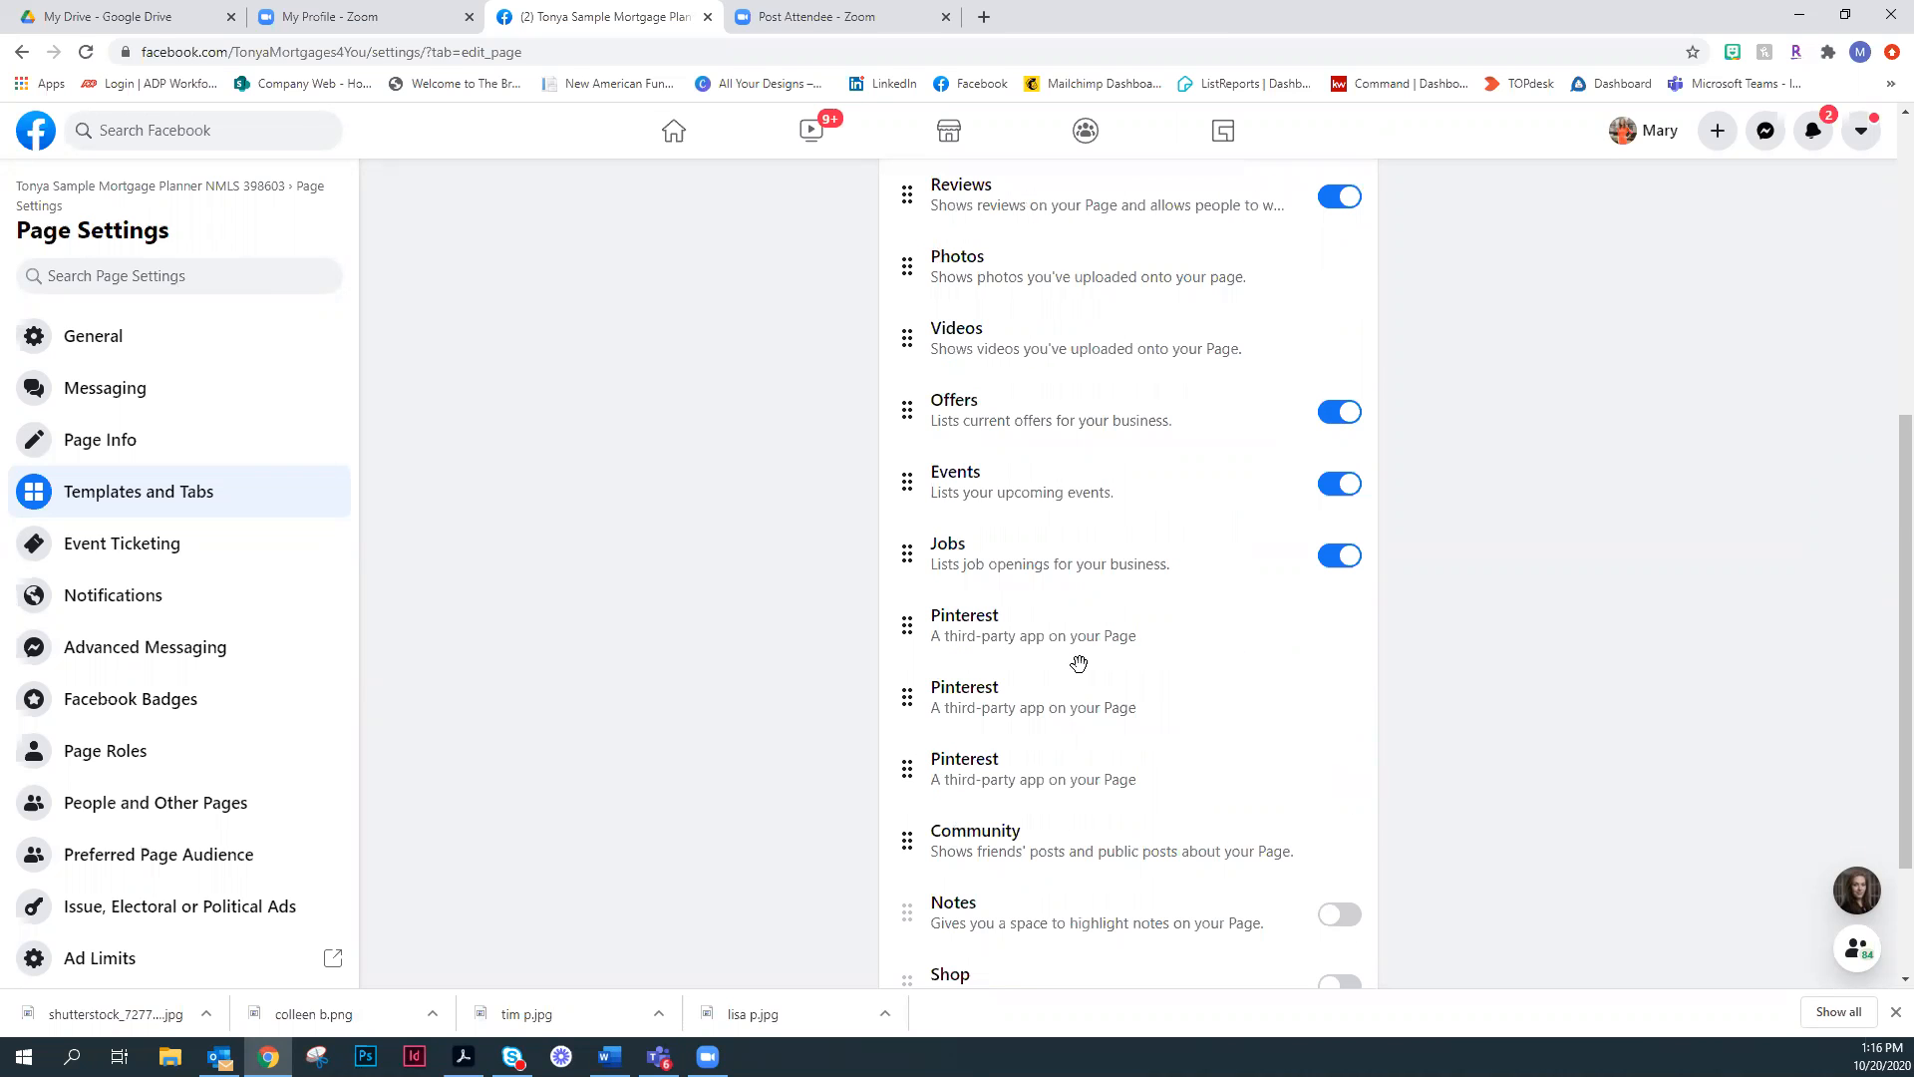
scroll(1222, 608, up, 4)
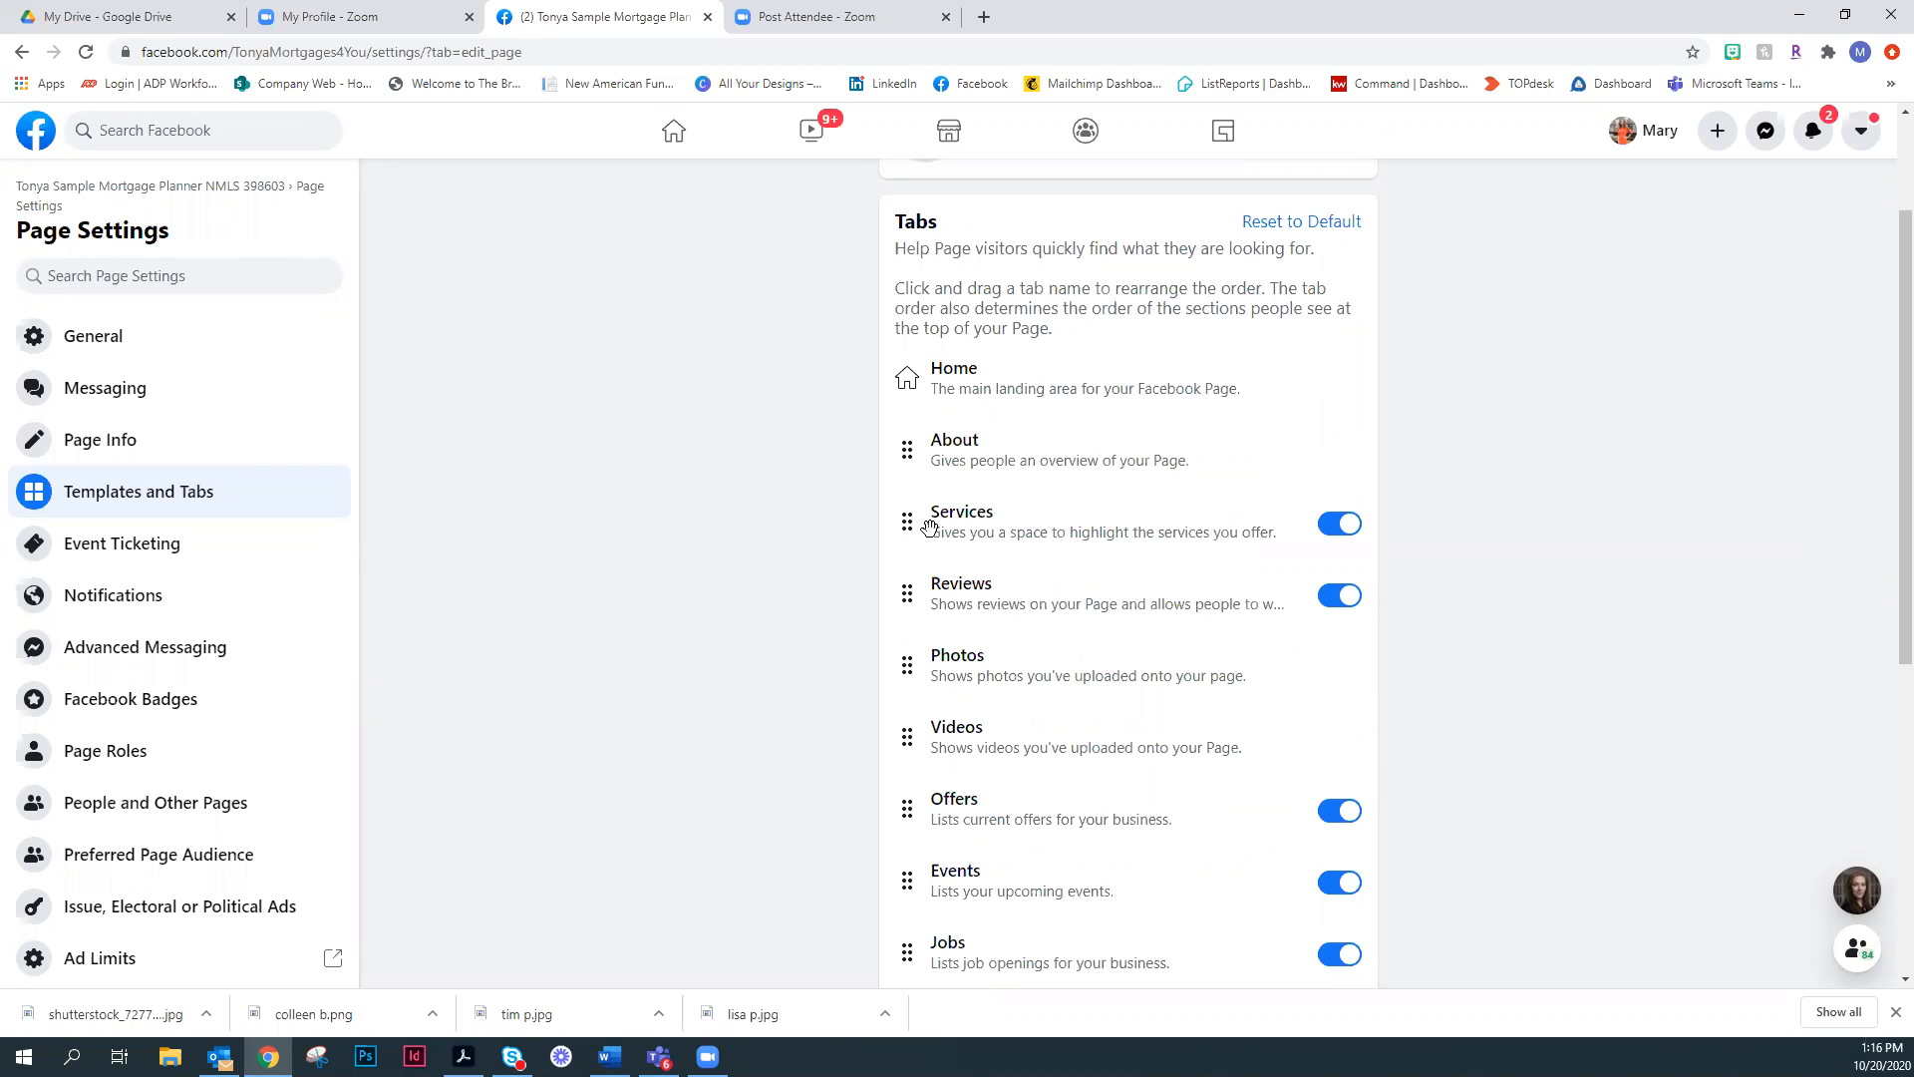
- Try to move the Services tab down the list, and check which tabs can be switched on or off
drag(923, 572, 927, 662)
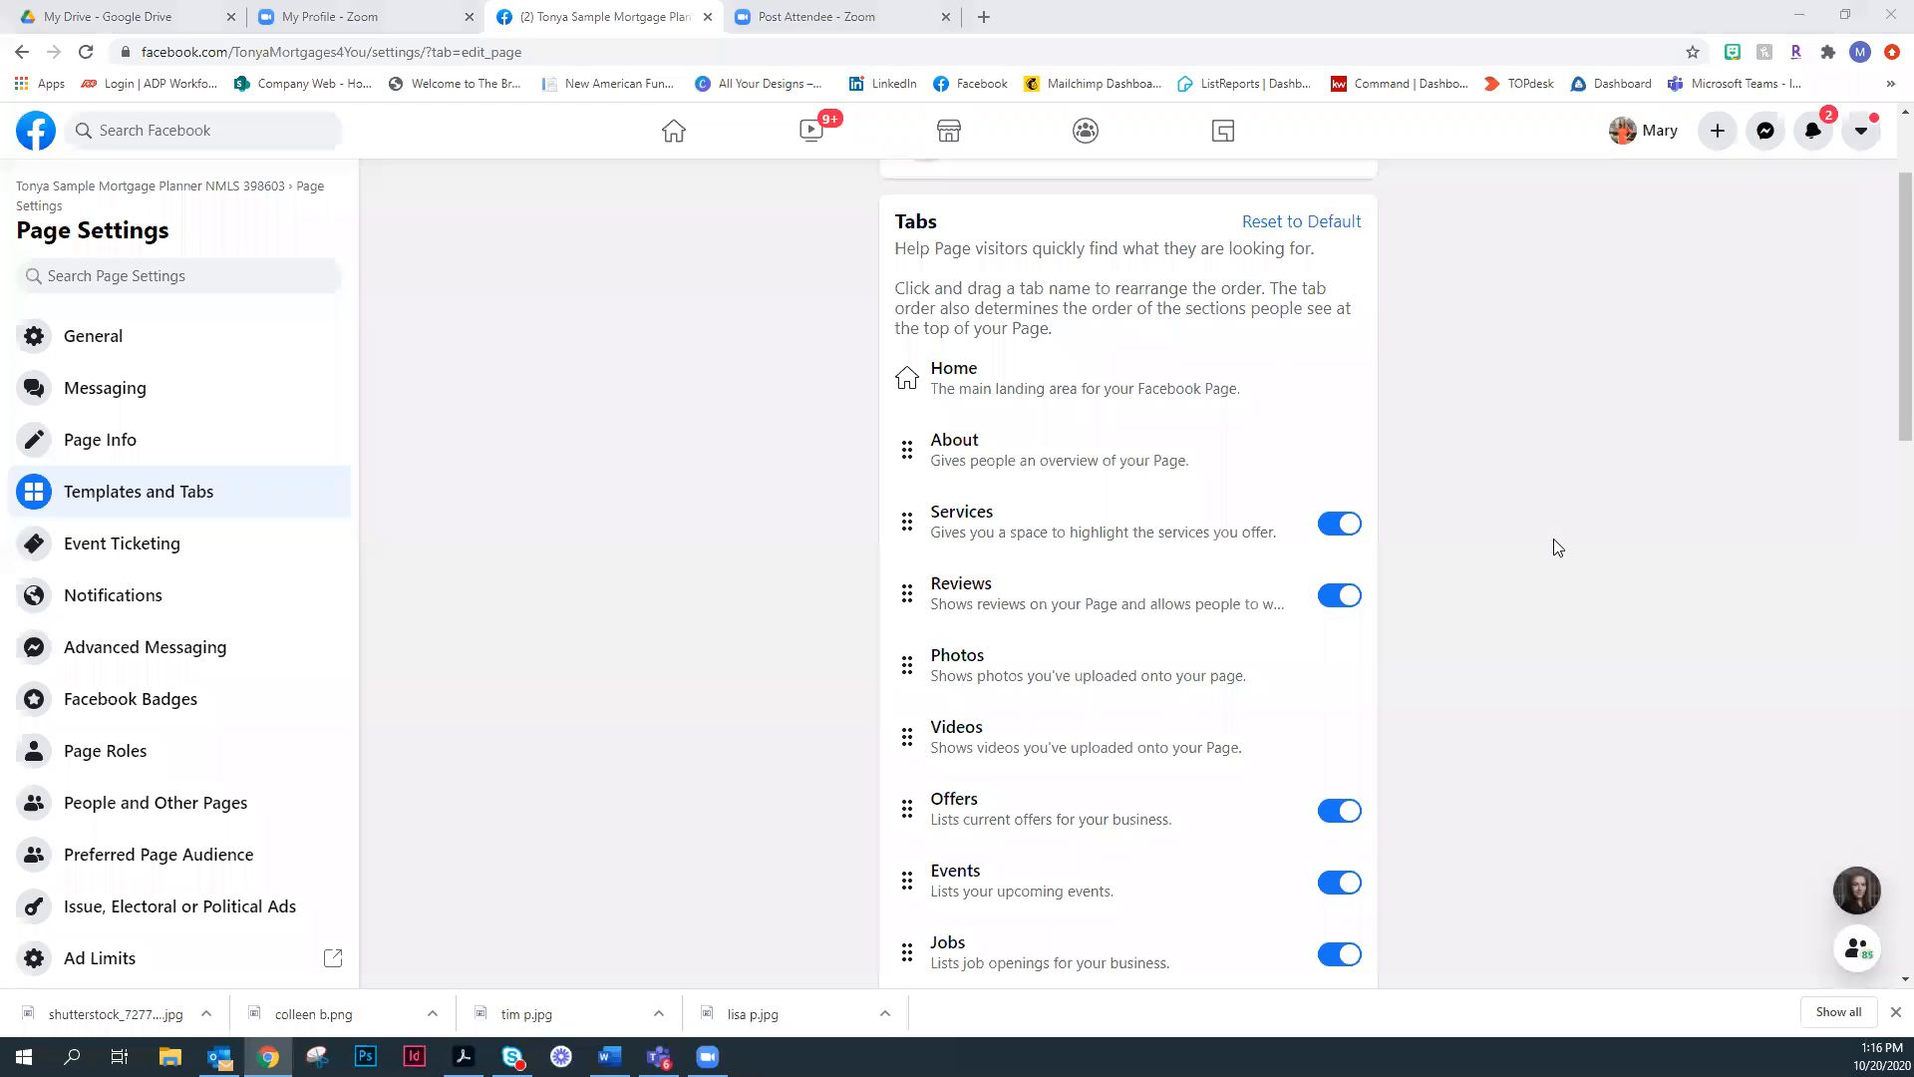
scroll(1167, 259, down, 2)
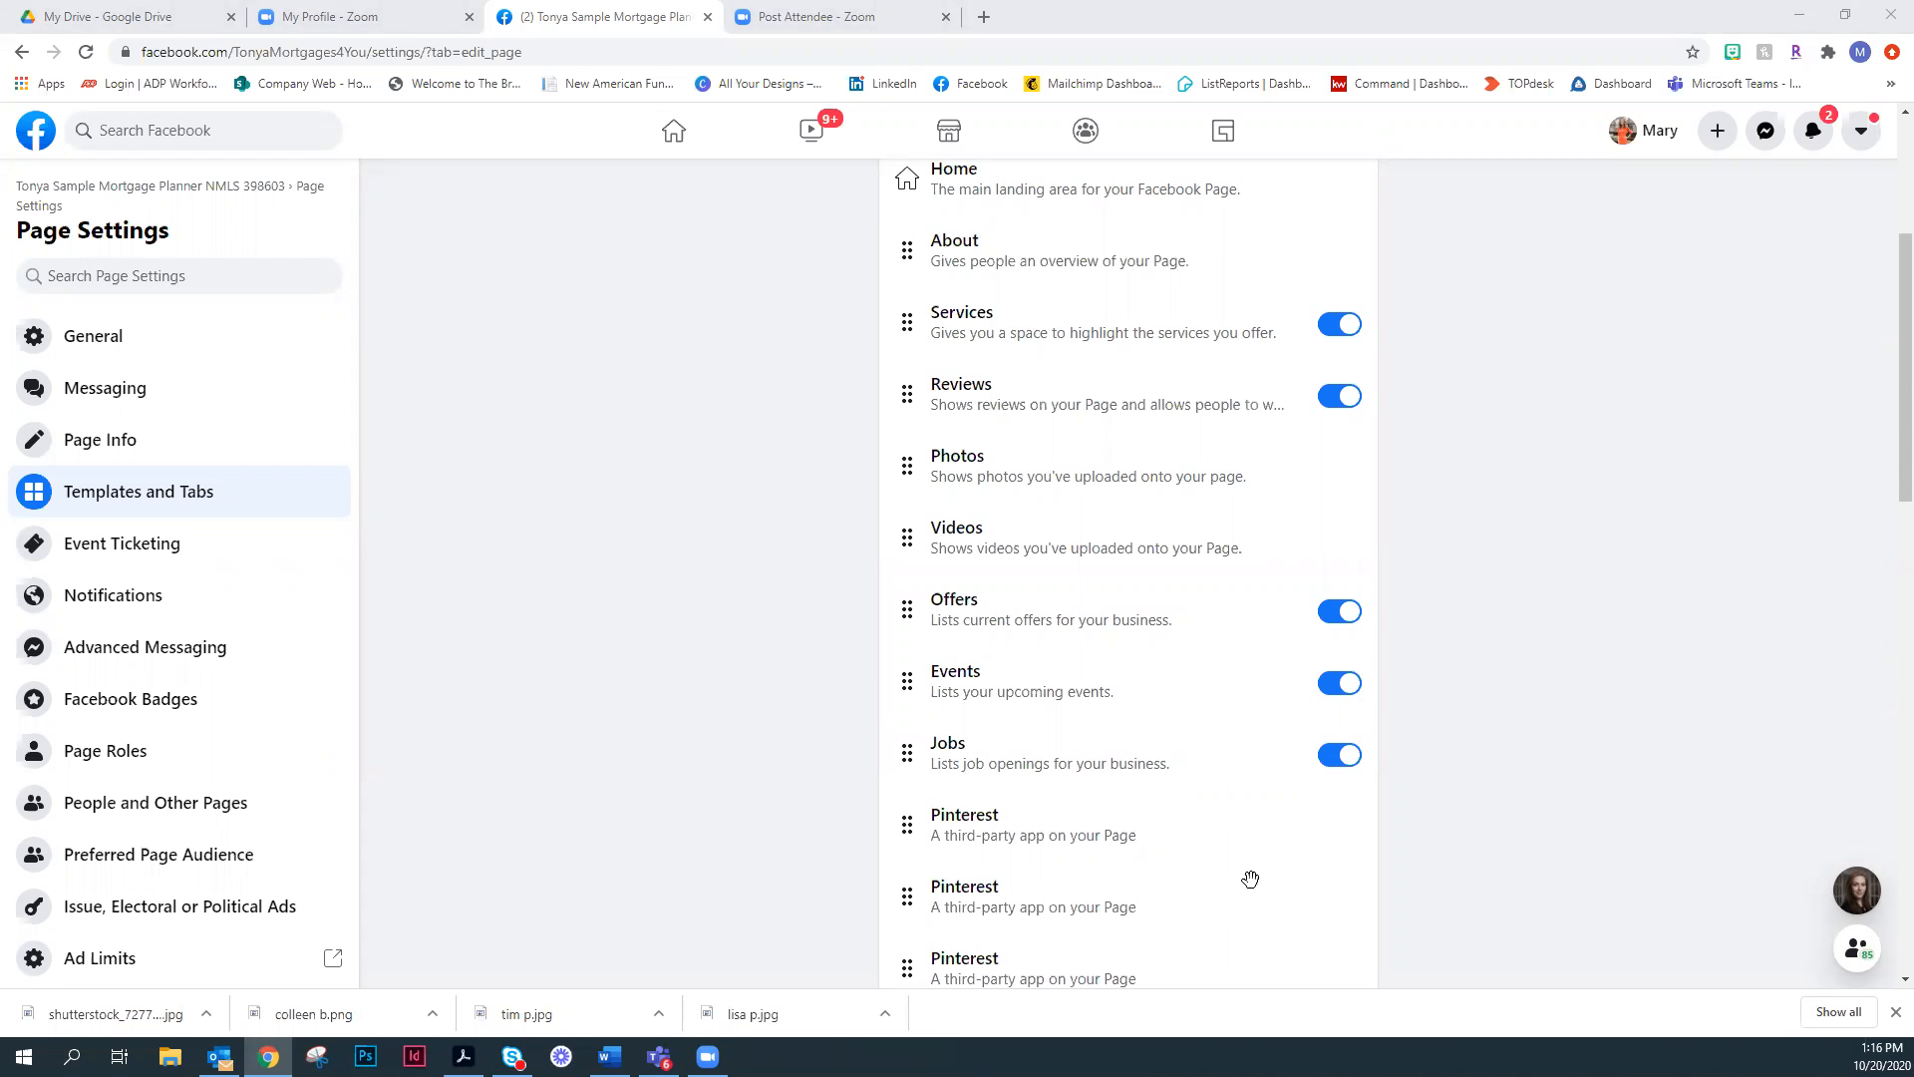
scroll(1251, 879, down, 5)
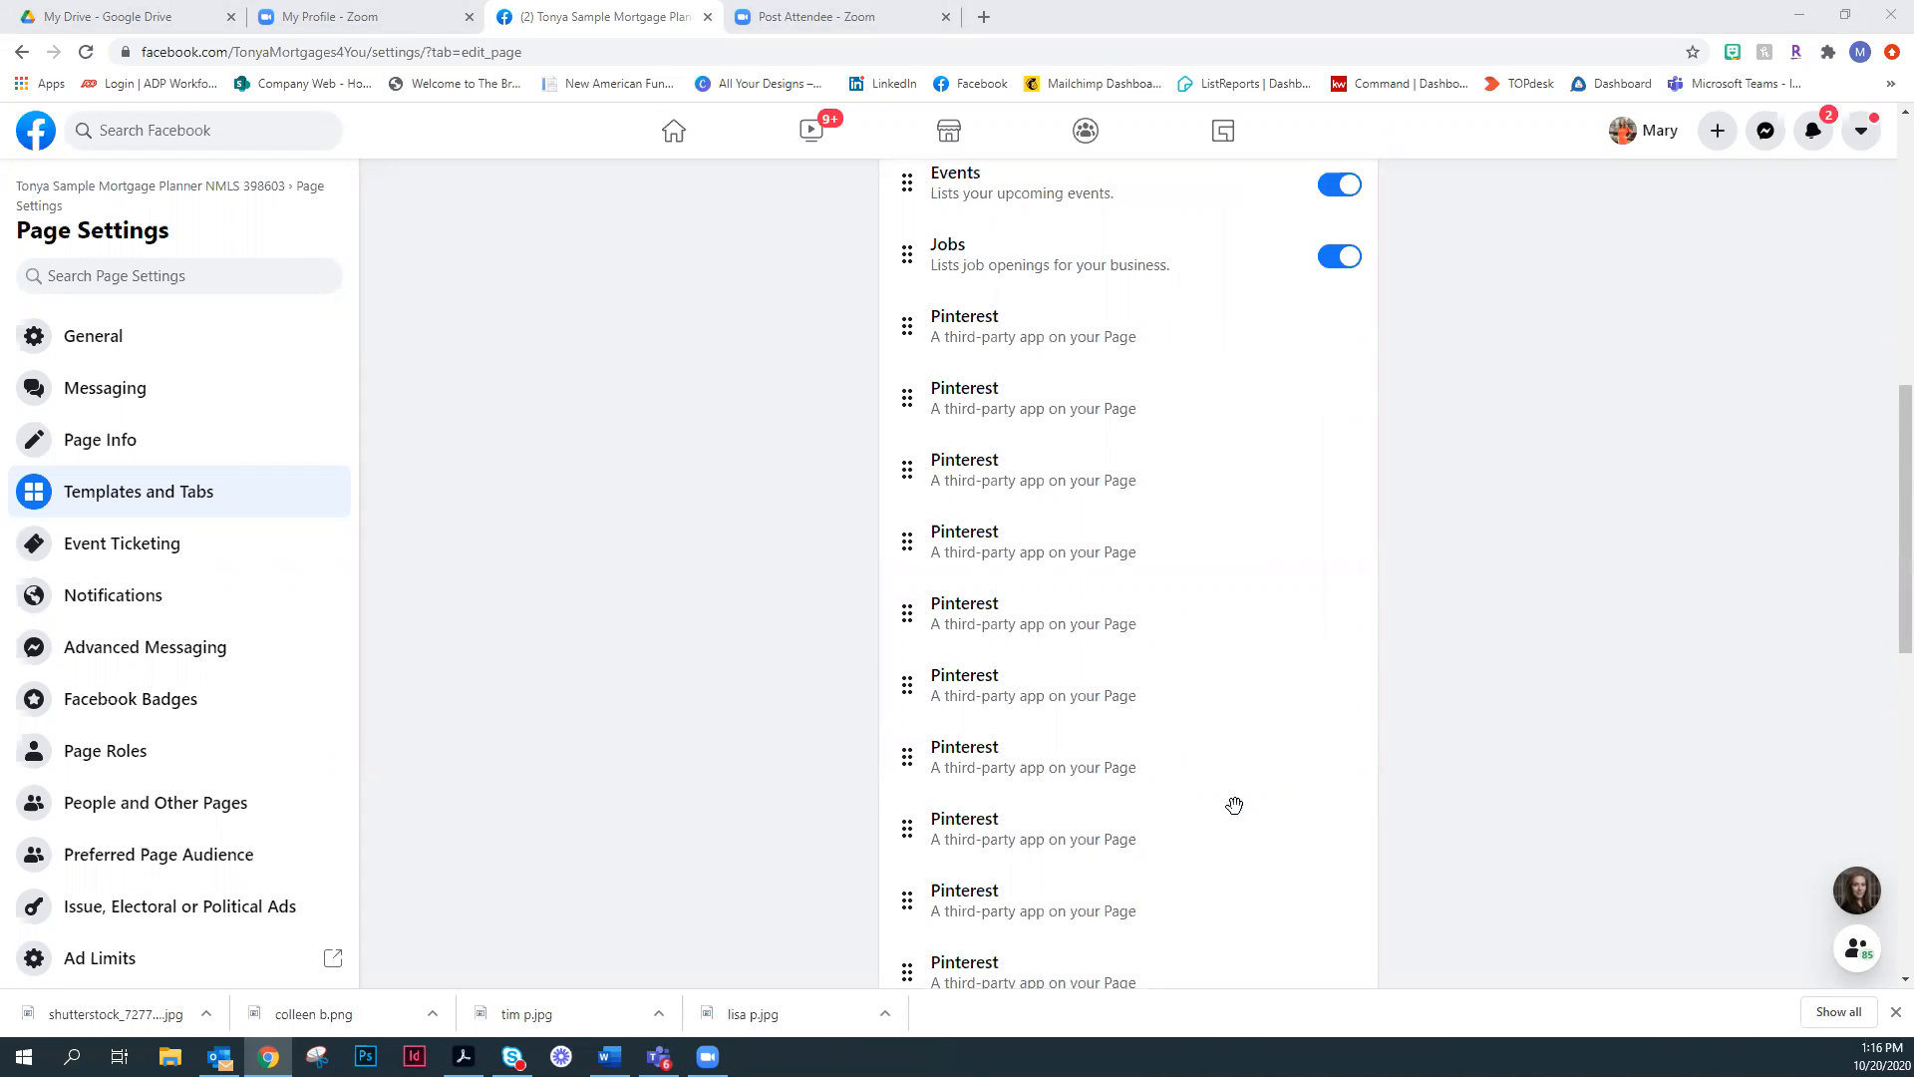
scroll(1234, 803, down, 4)
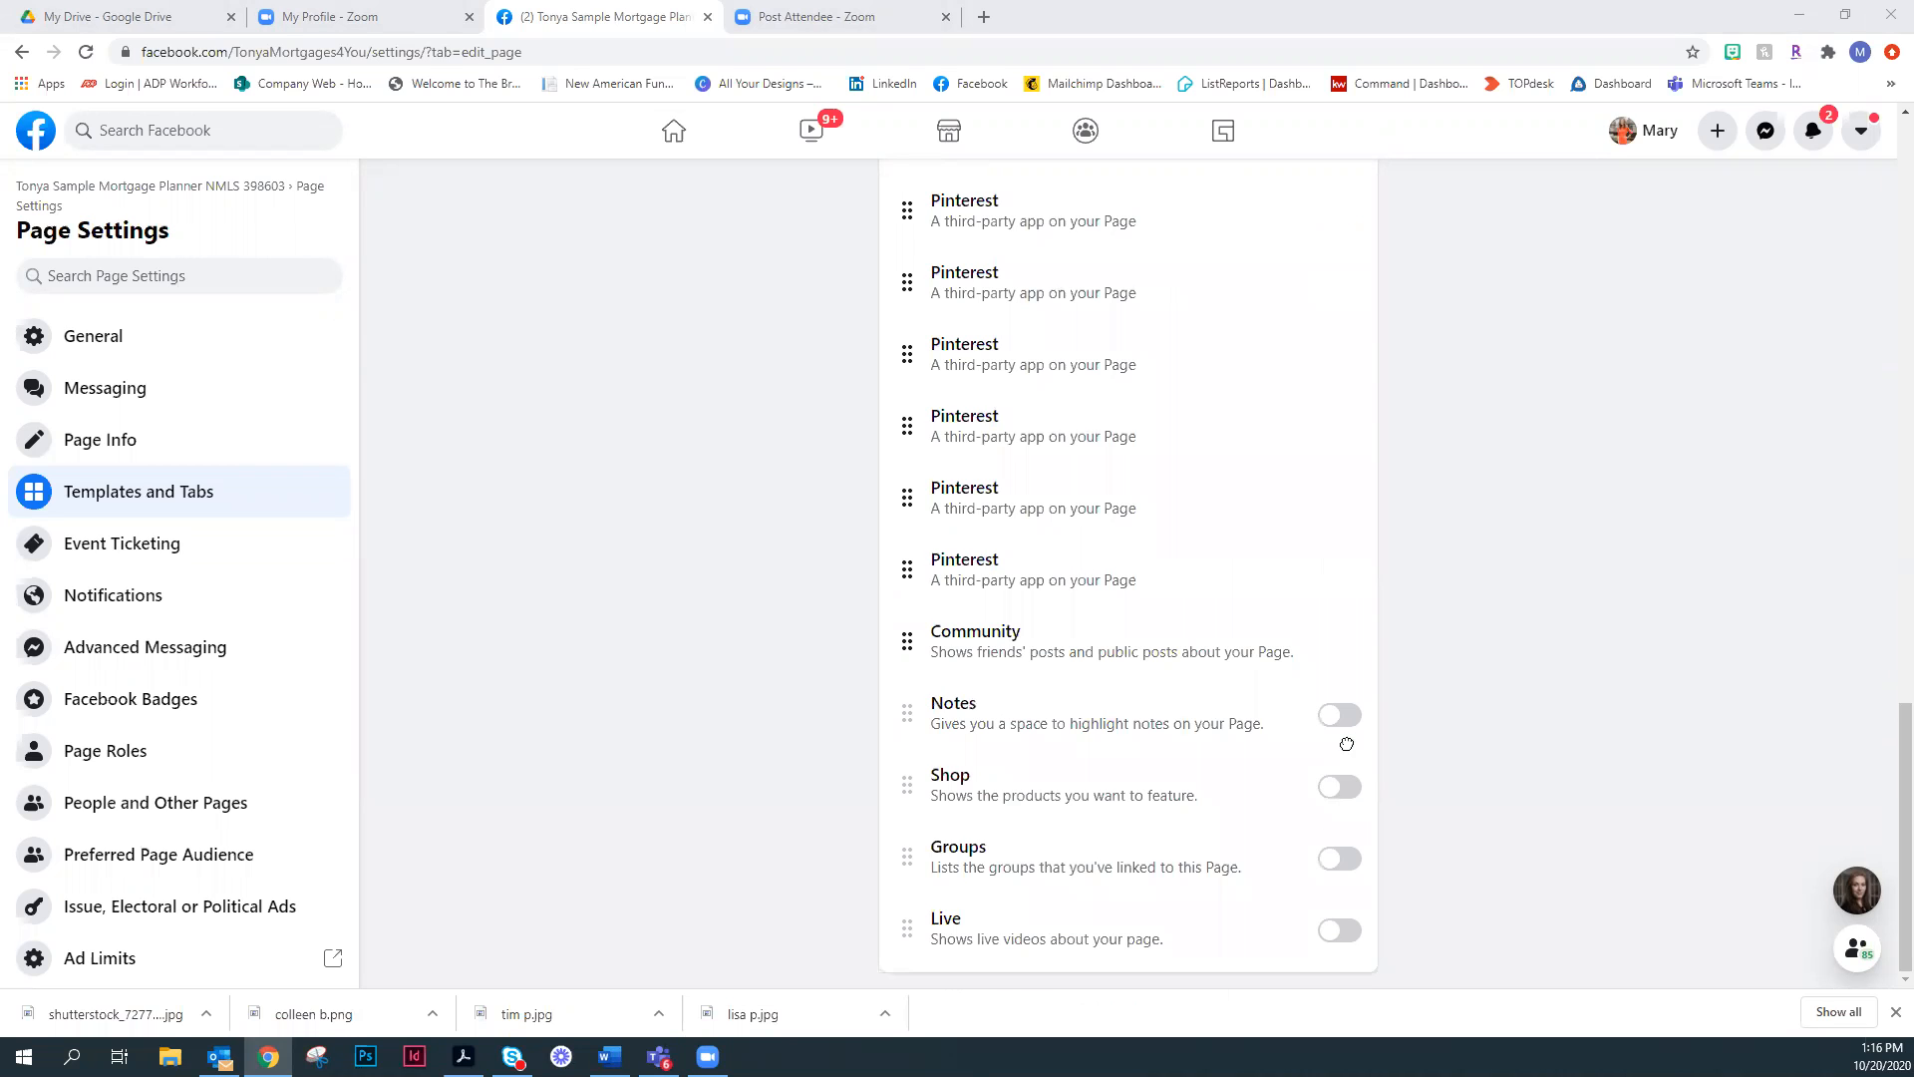
scroll(1180, 508, up, 4)
scroll(1227, 539, up, 5)
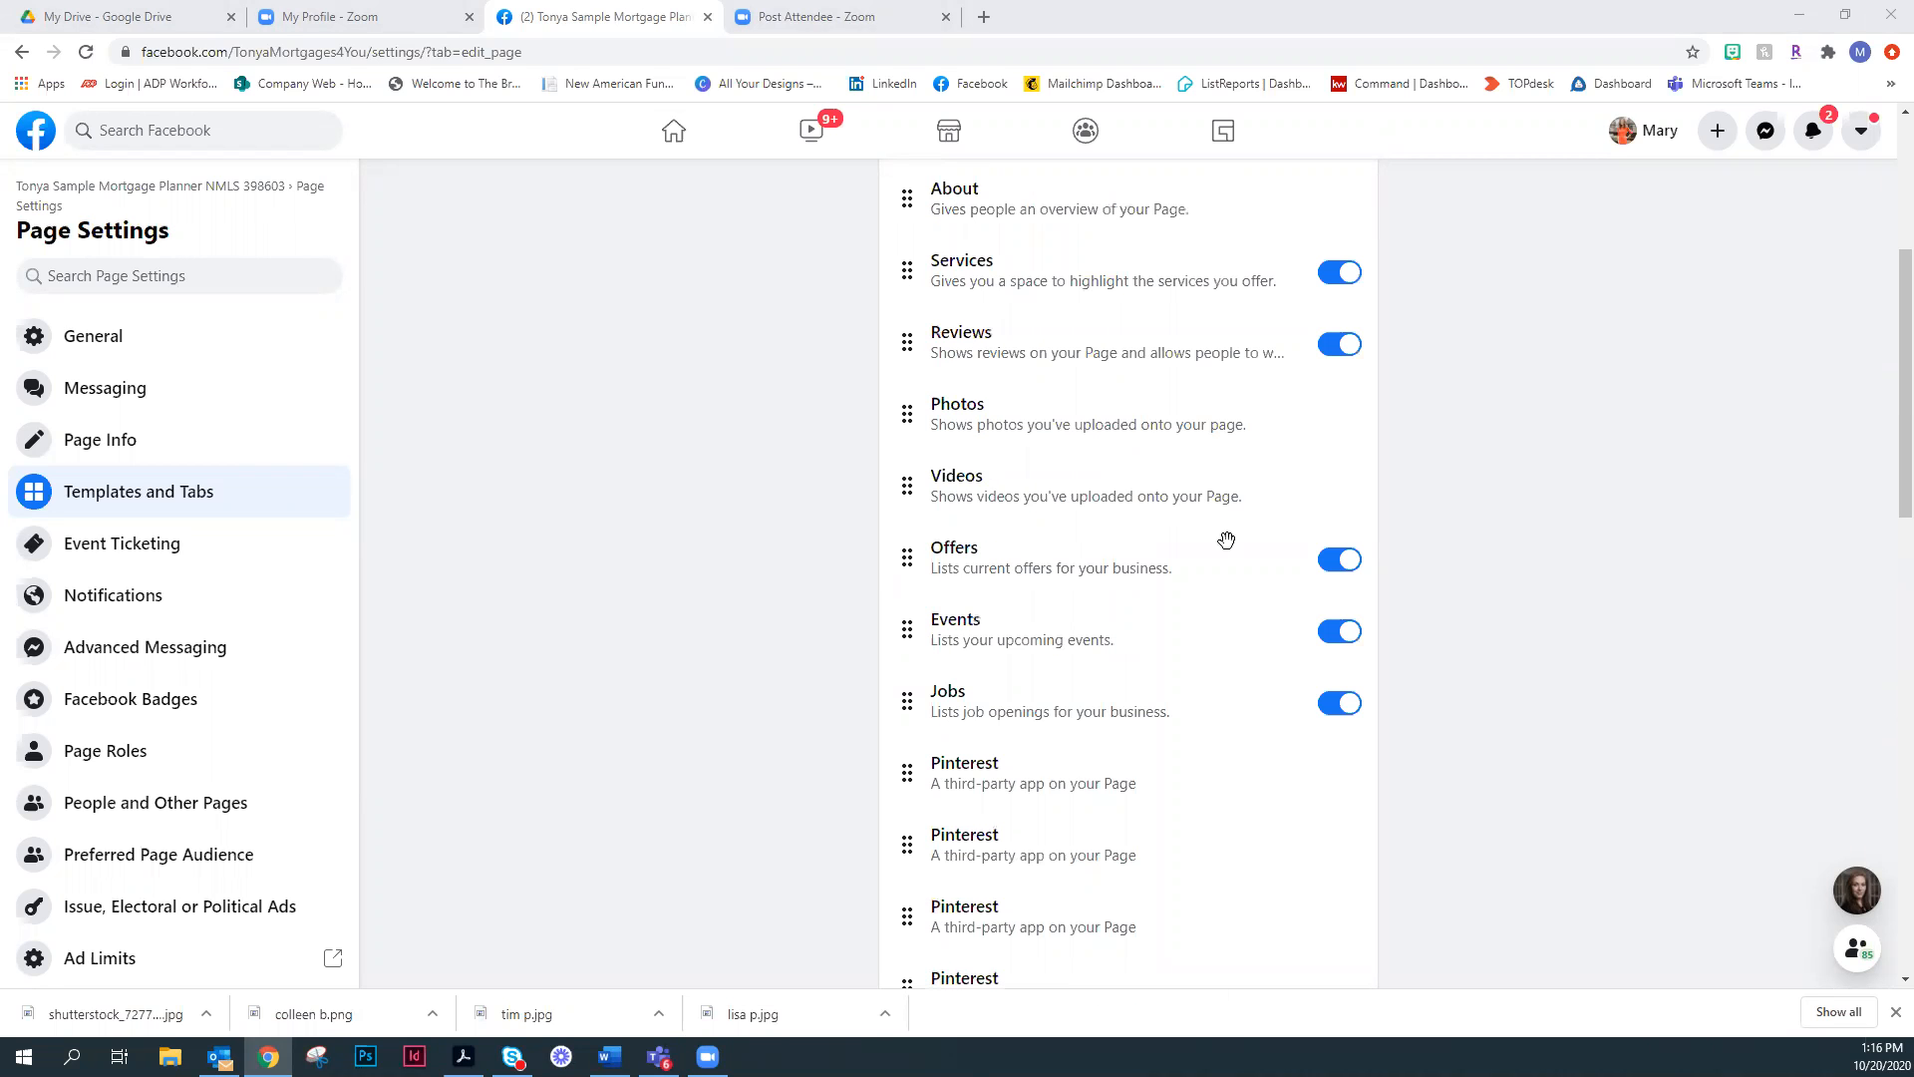
click(1350, 705)
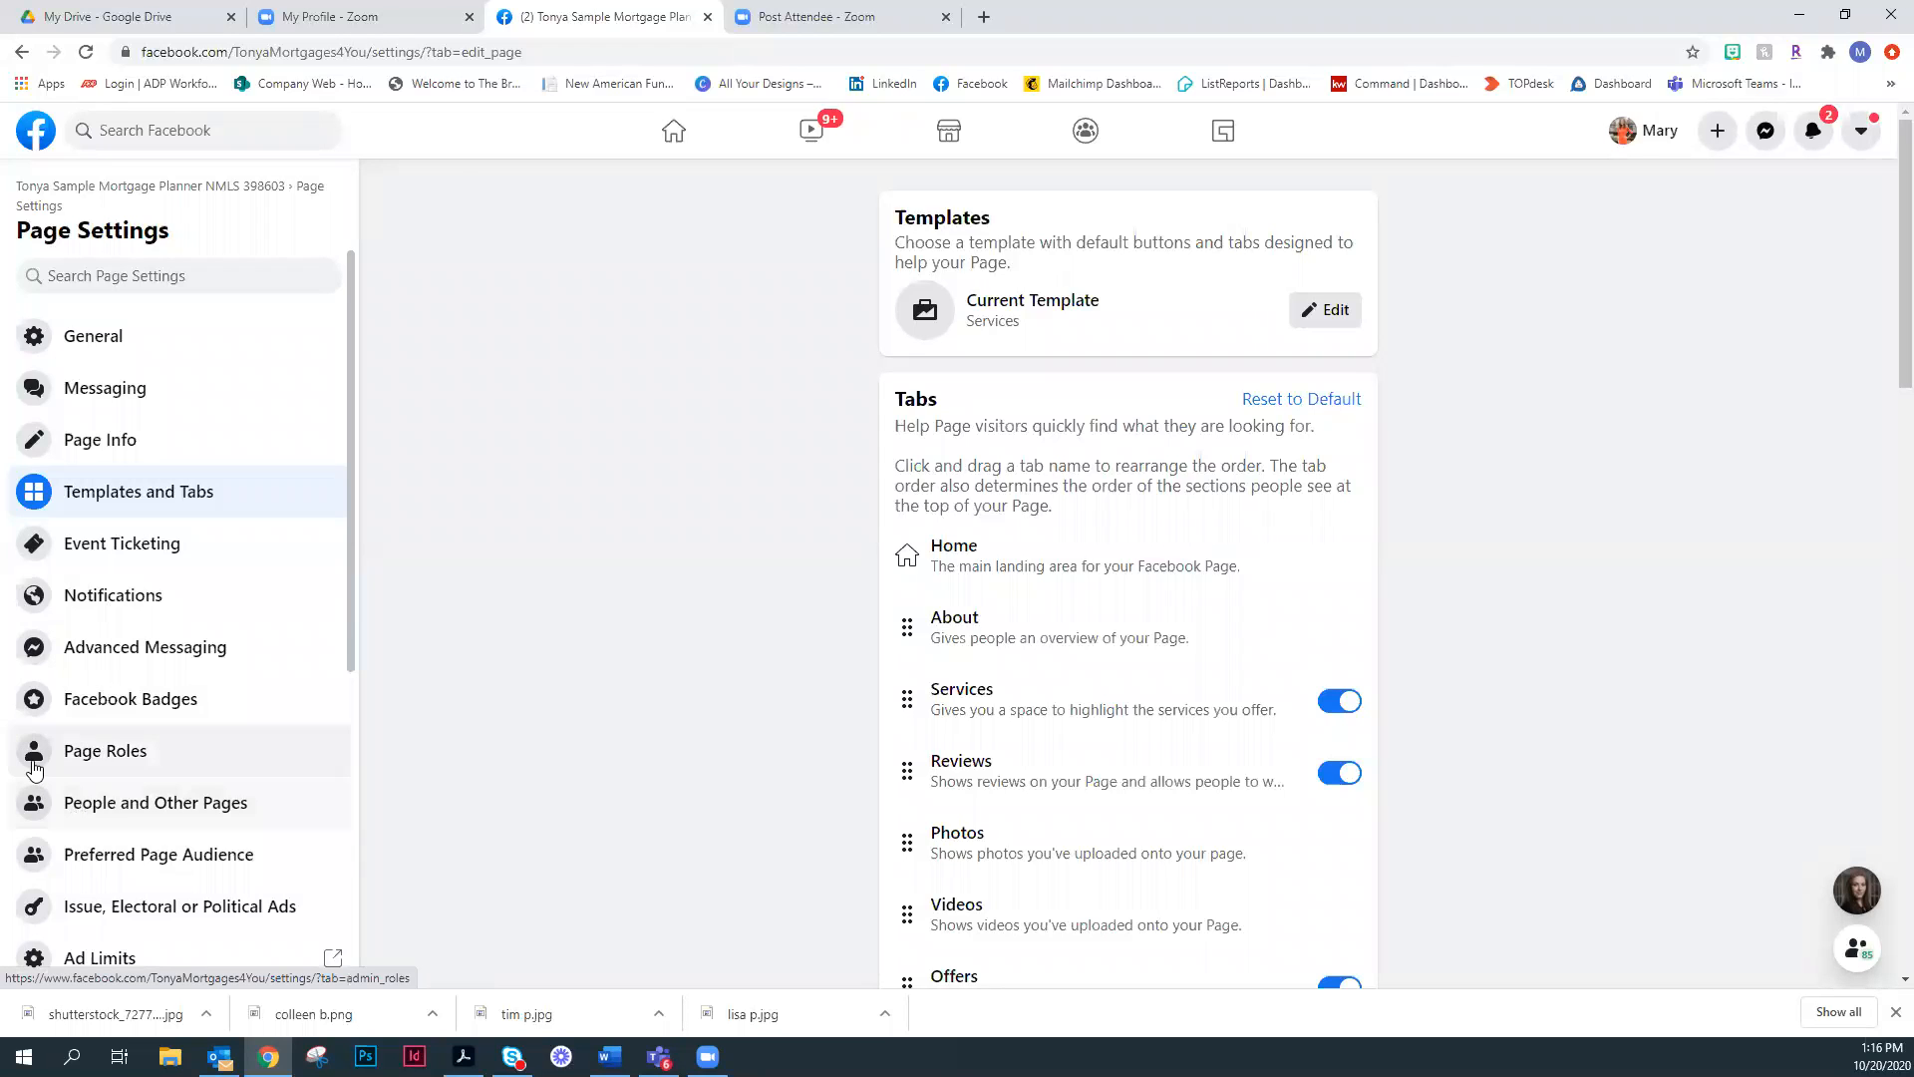
- Open the Page Roles settings and review role assignment, the page owner, agencies and existing admins
click(103, 755)
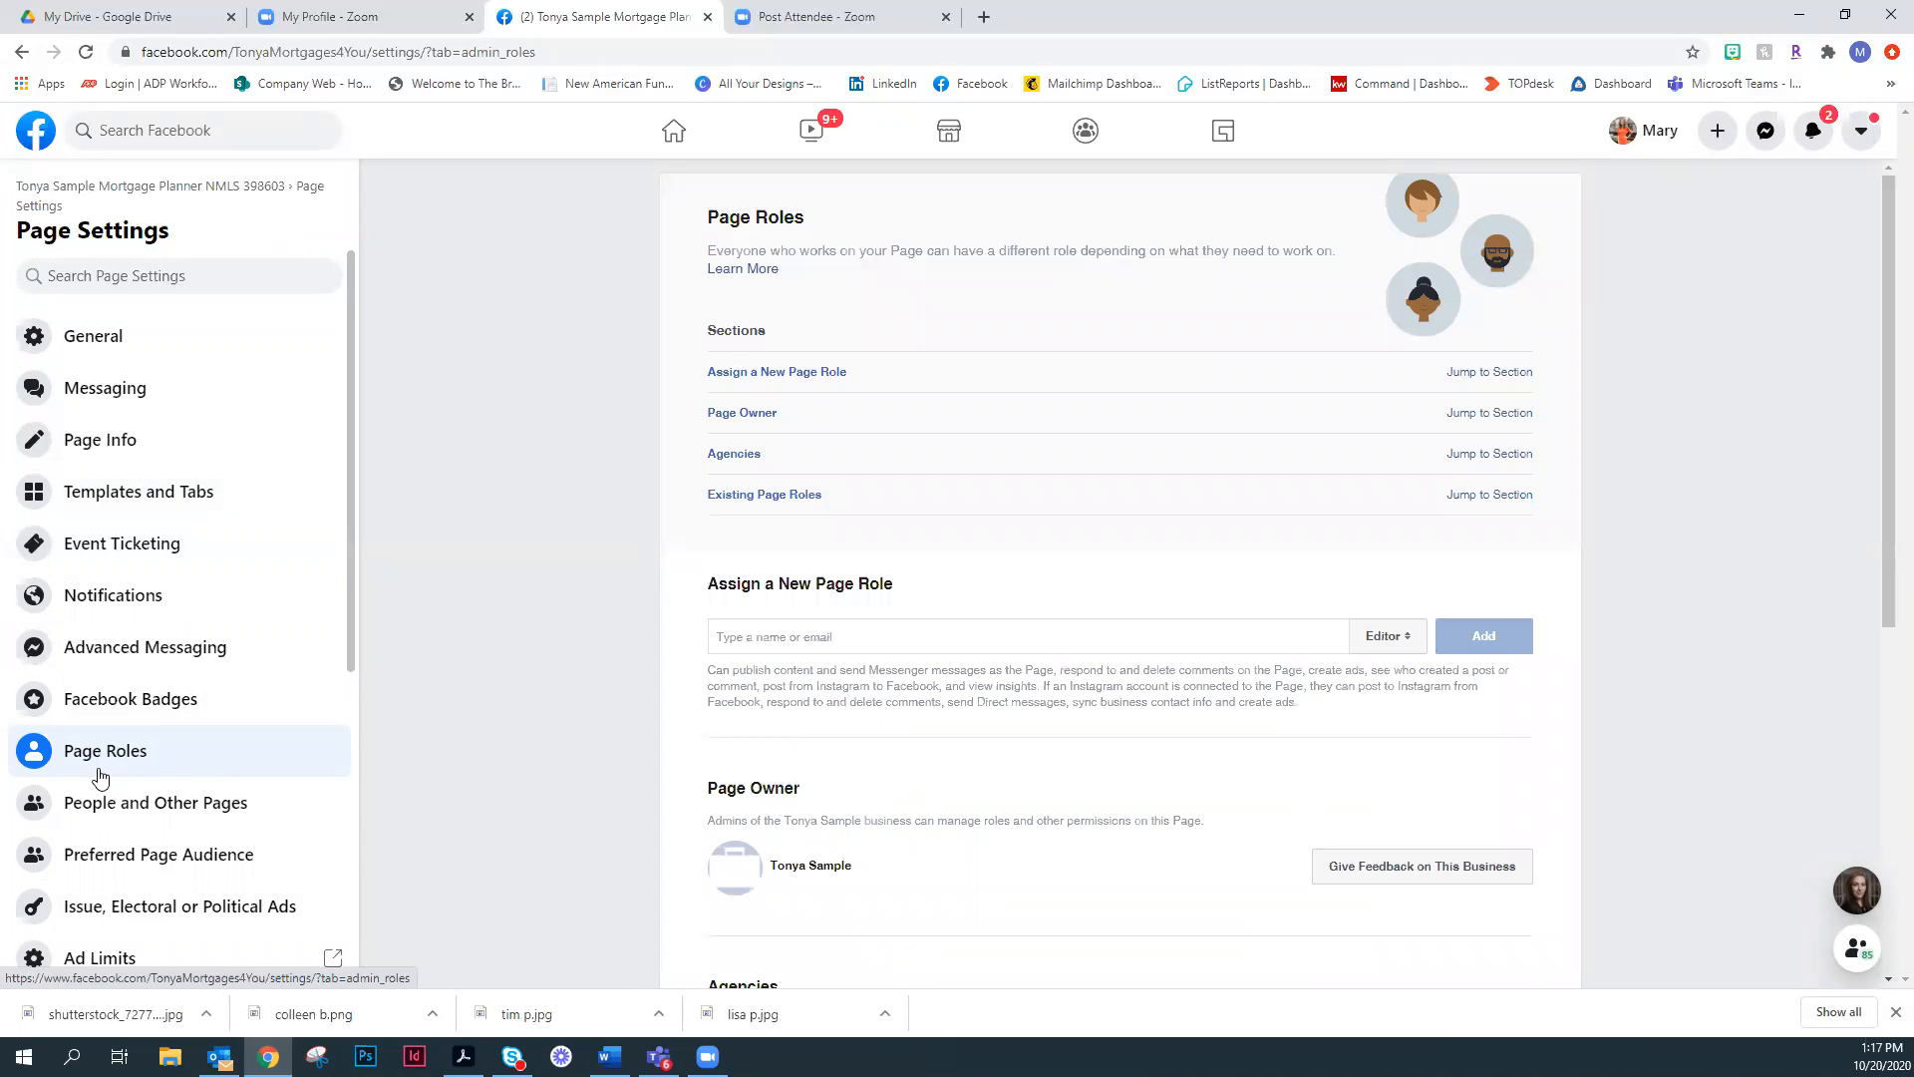
scroll(658, 674, down, 6)
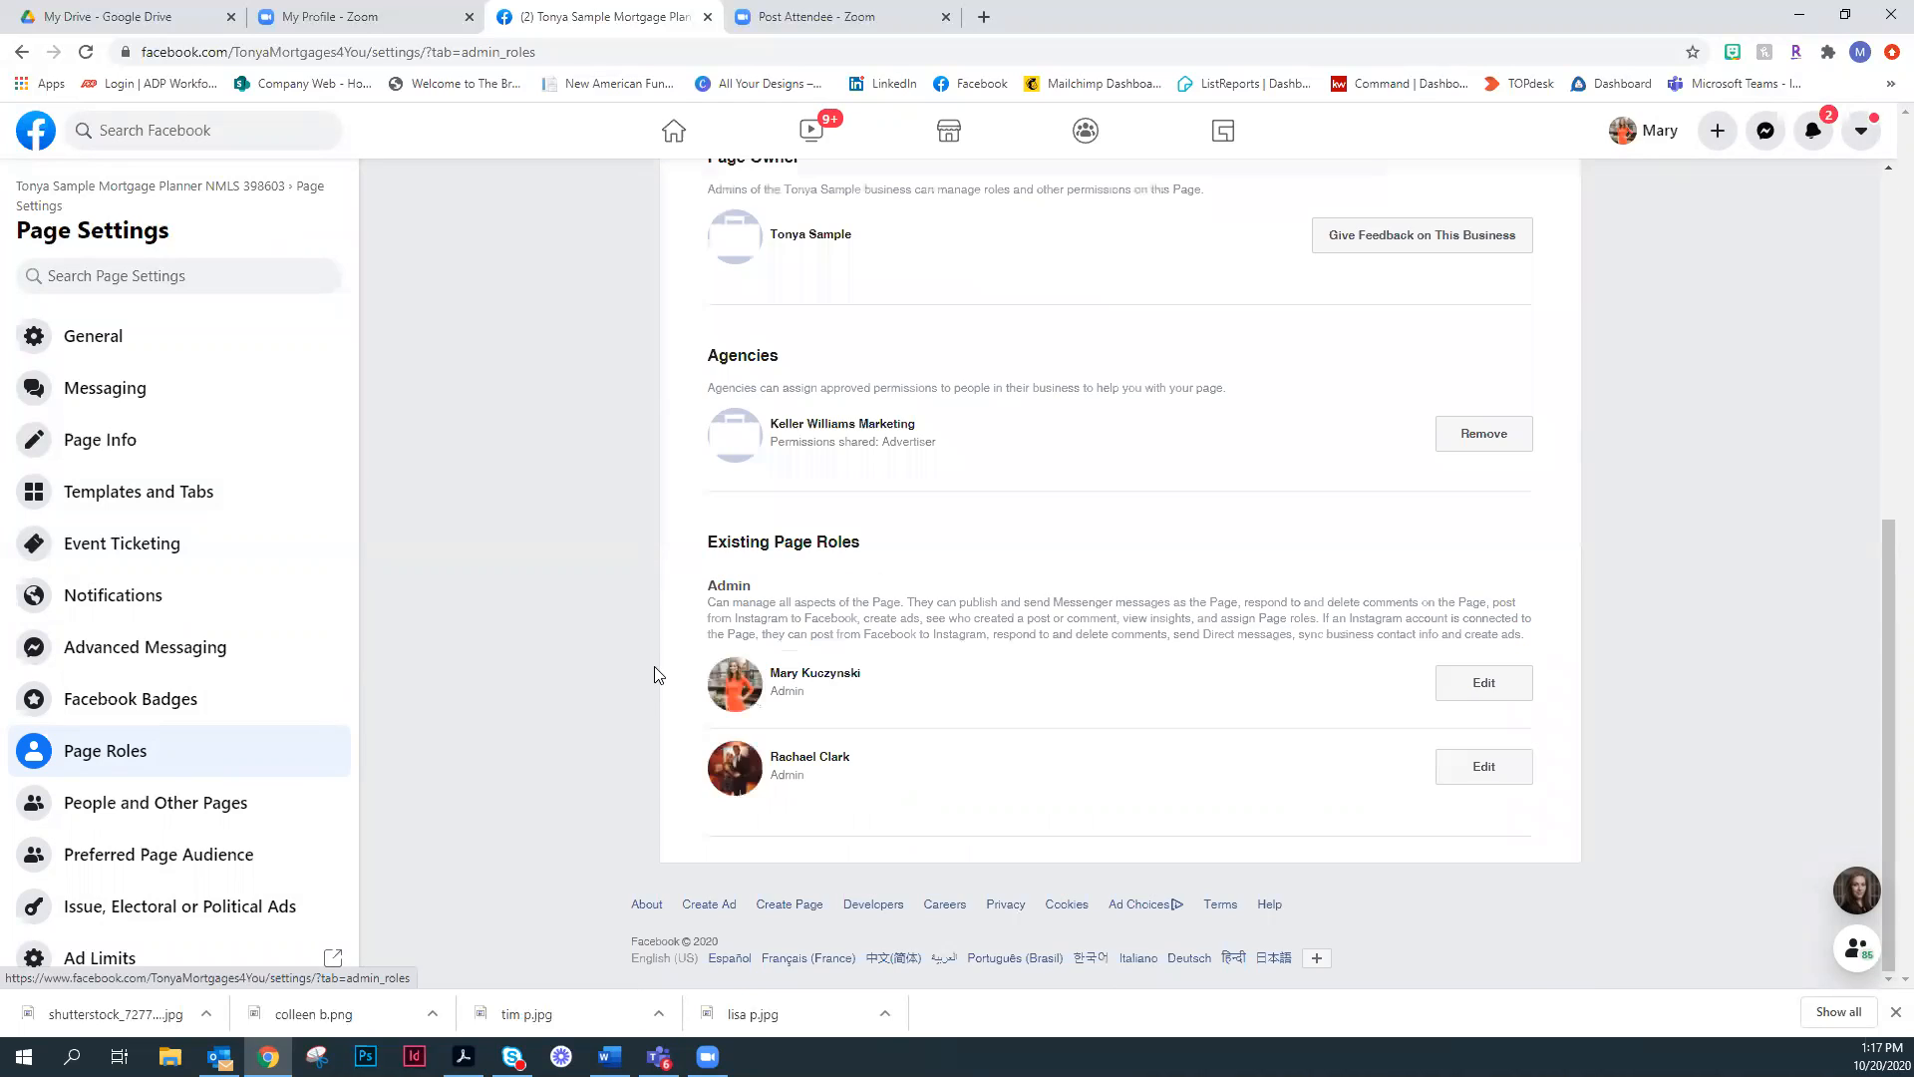
scroll(1132, 595, up, 5)
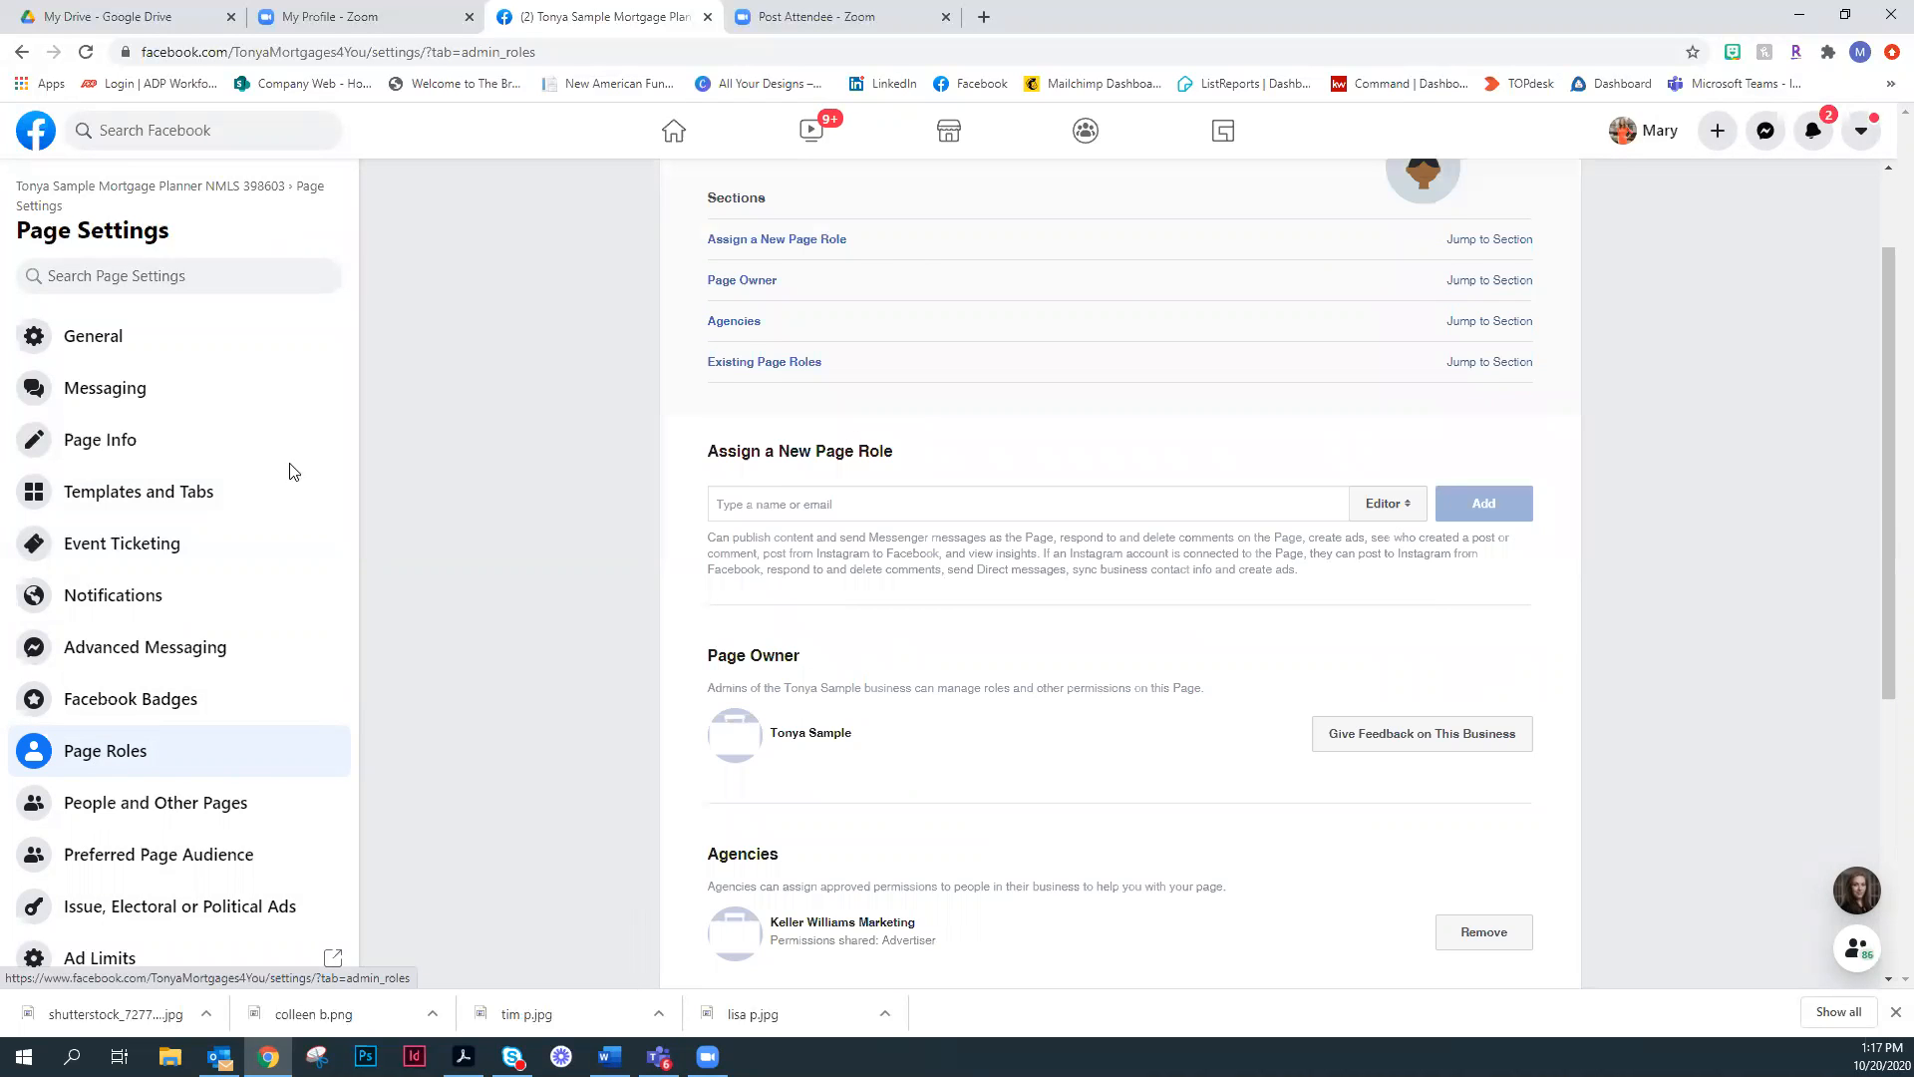
scroll(290, 470, up, 1)
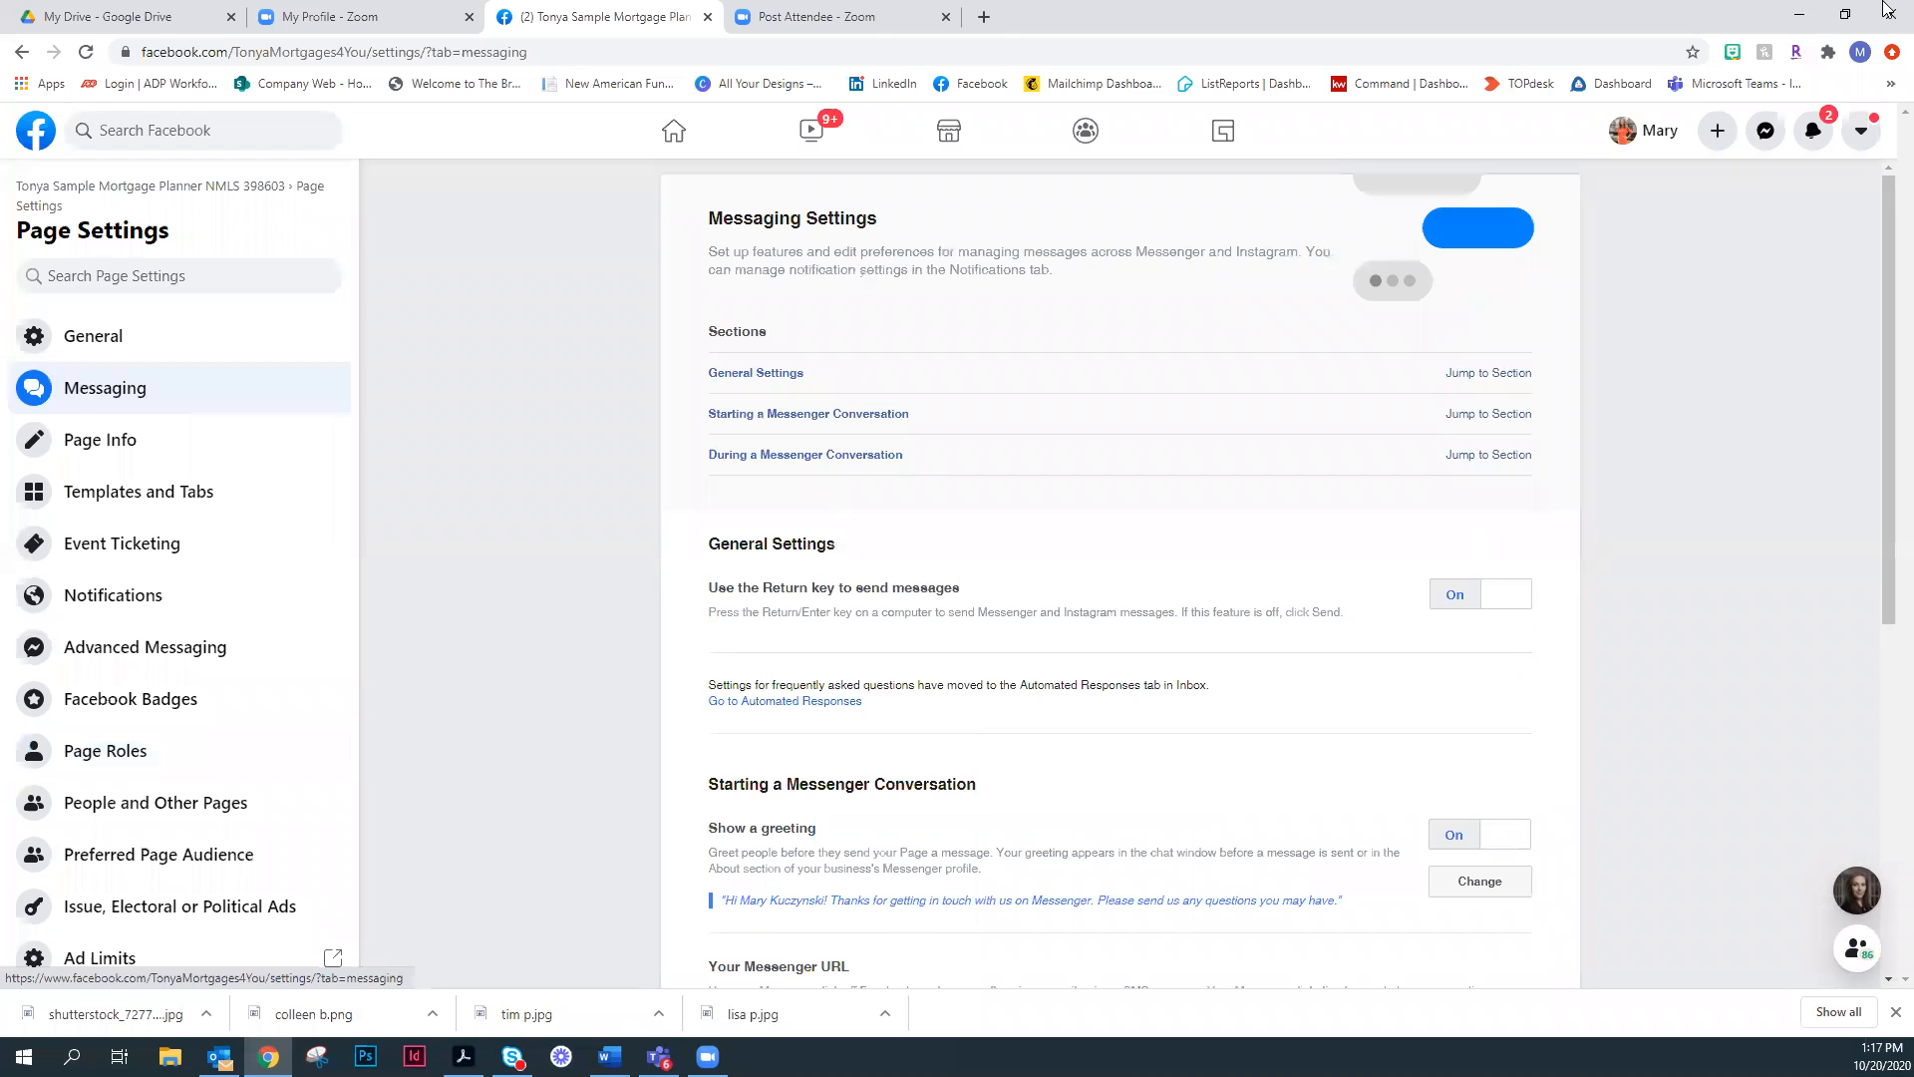
- Open the existing Messenger chat to view its greeting and suggested questions, and close it
click(1859, 900)
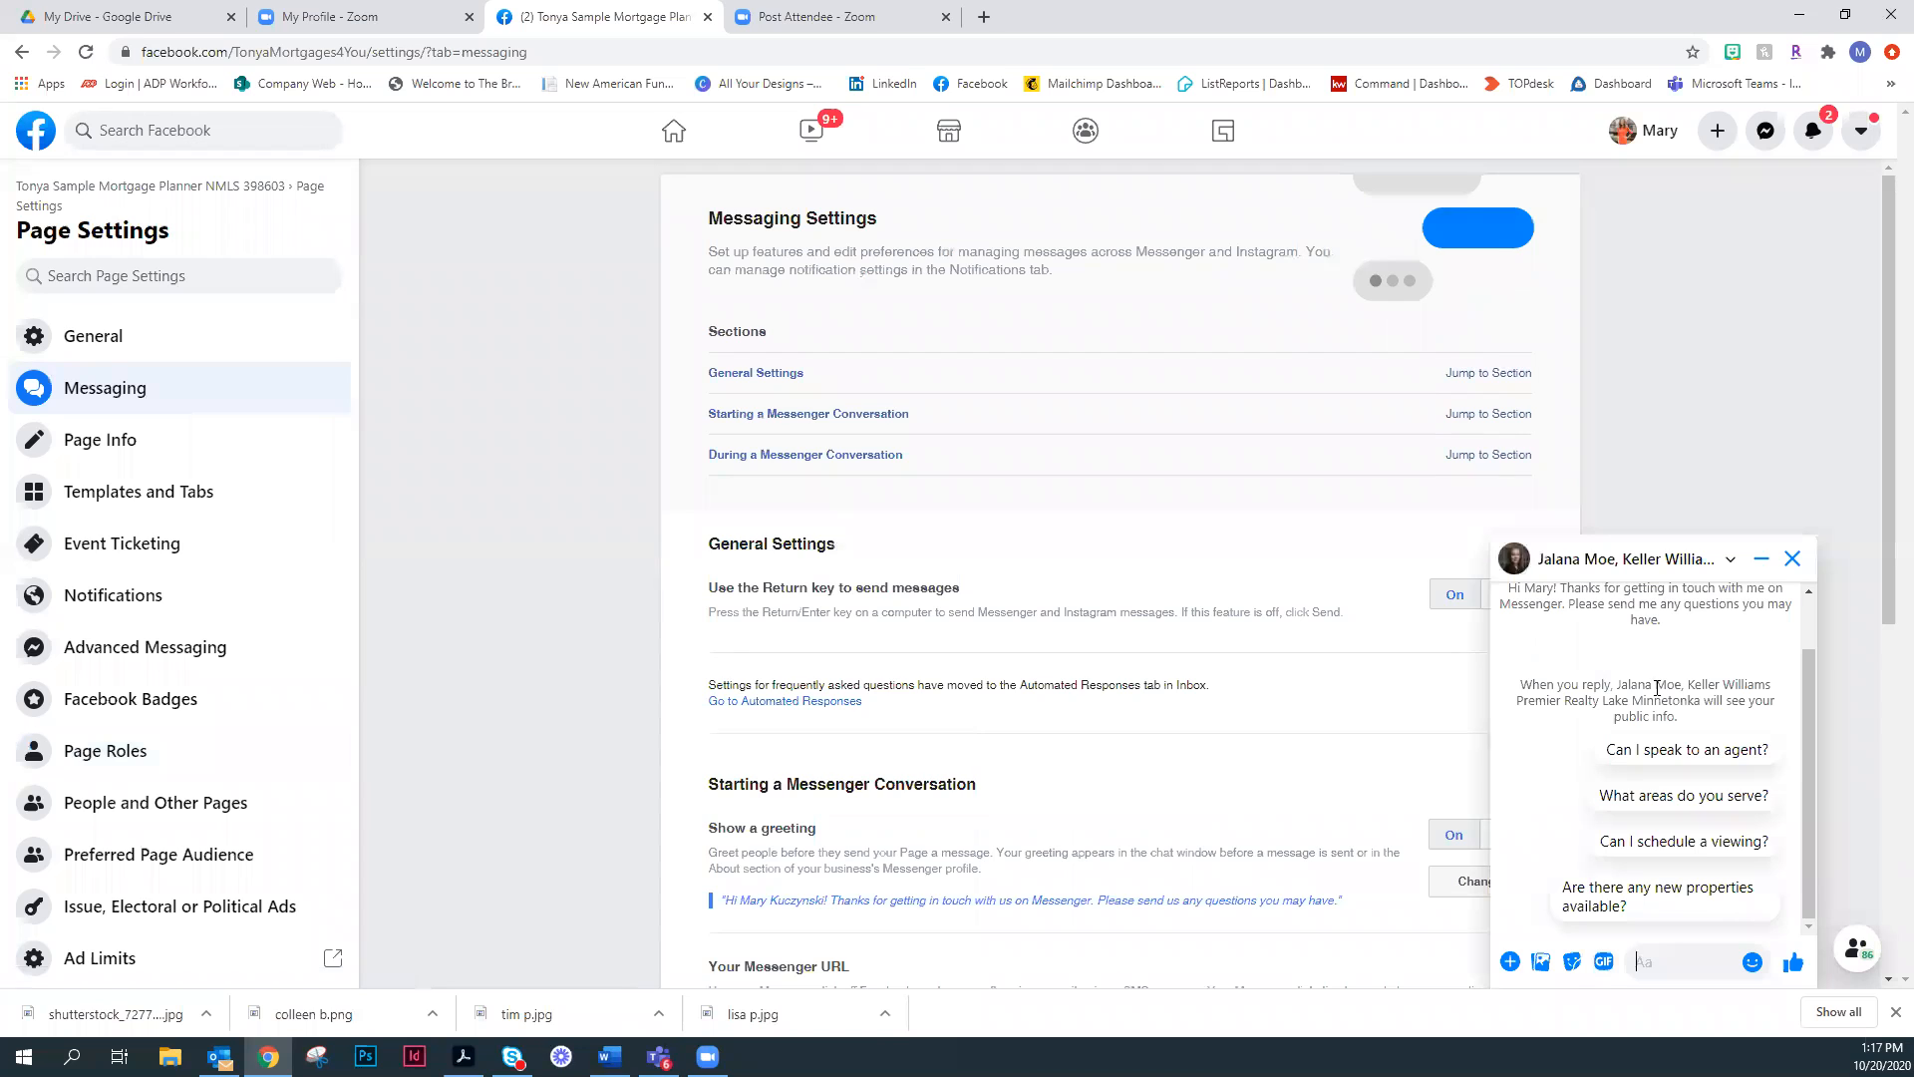
click(1792, 558)
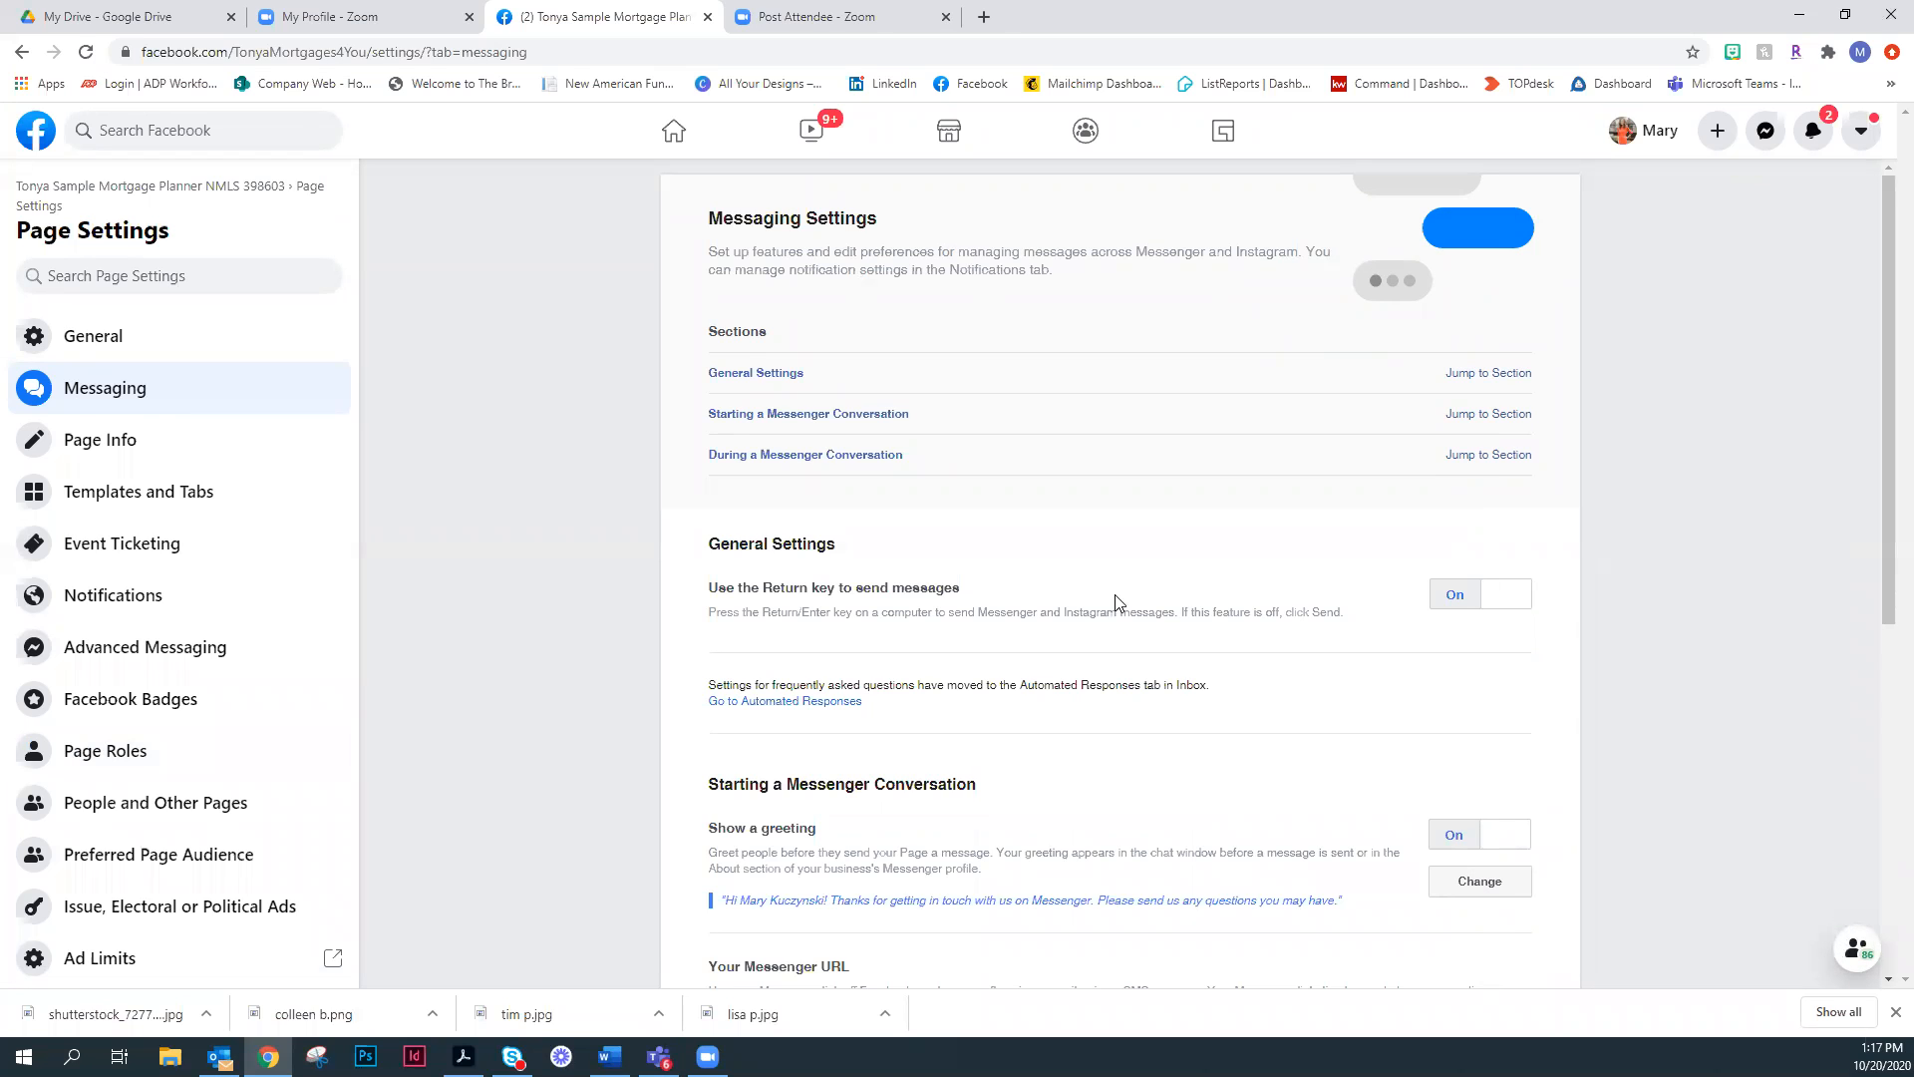
- Inspect the Messenger greeting editor and the remaining Messaging settings without changing them, and return to the page's home
scroll(897, 416, down, 2)
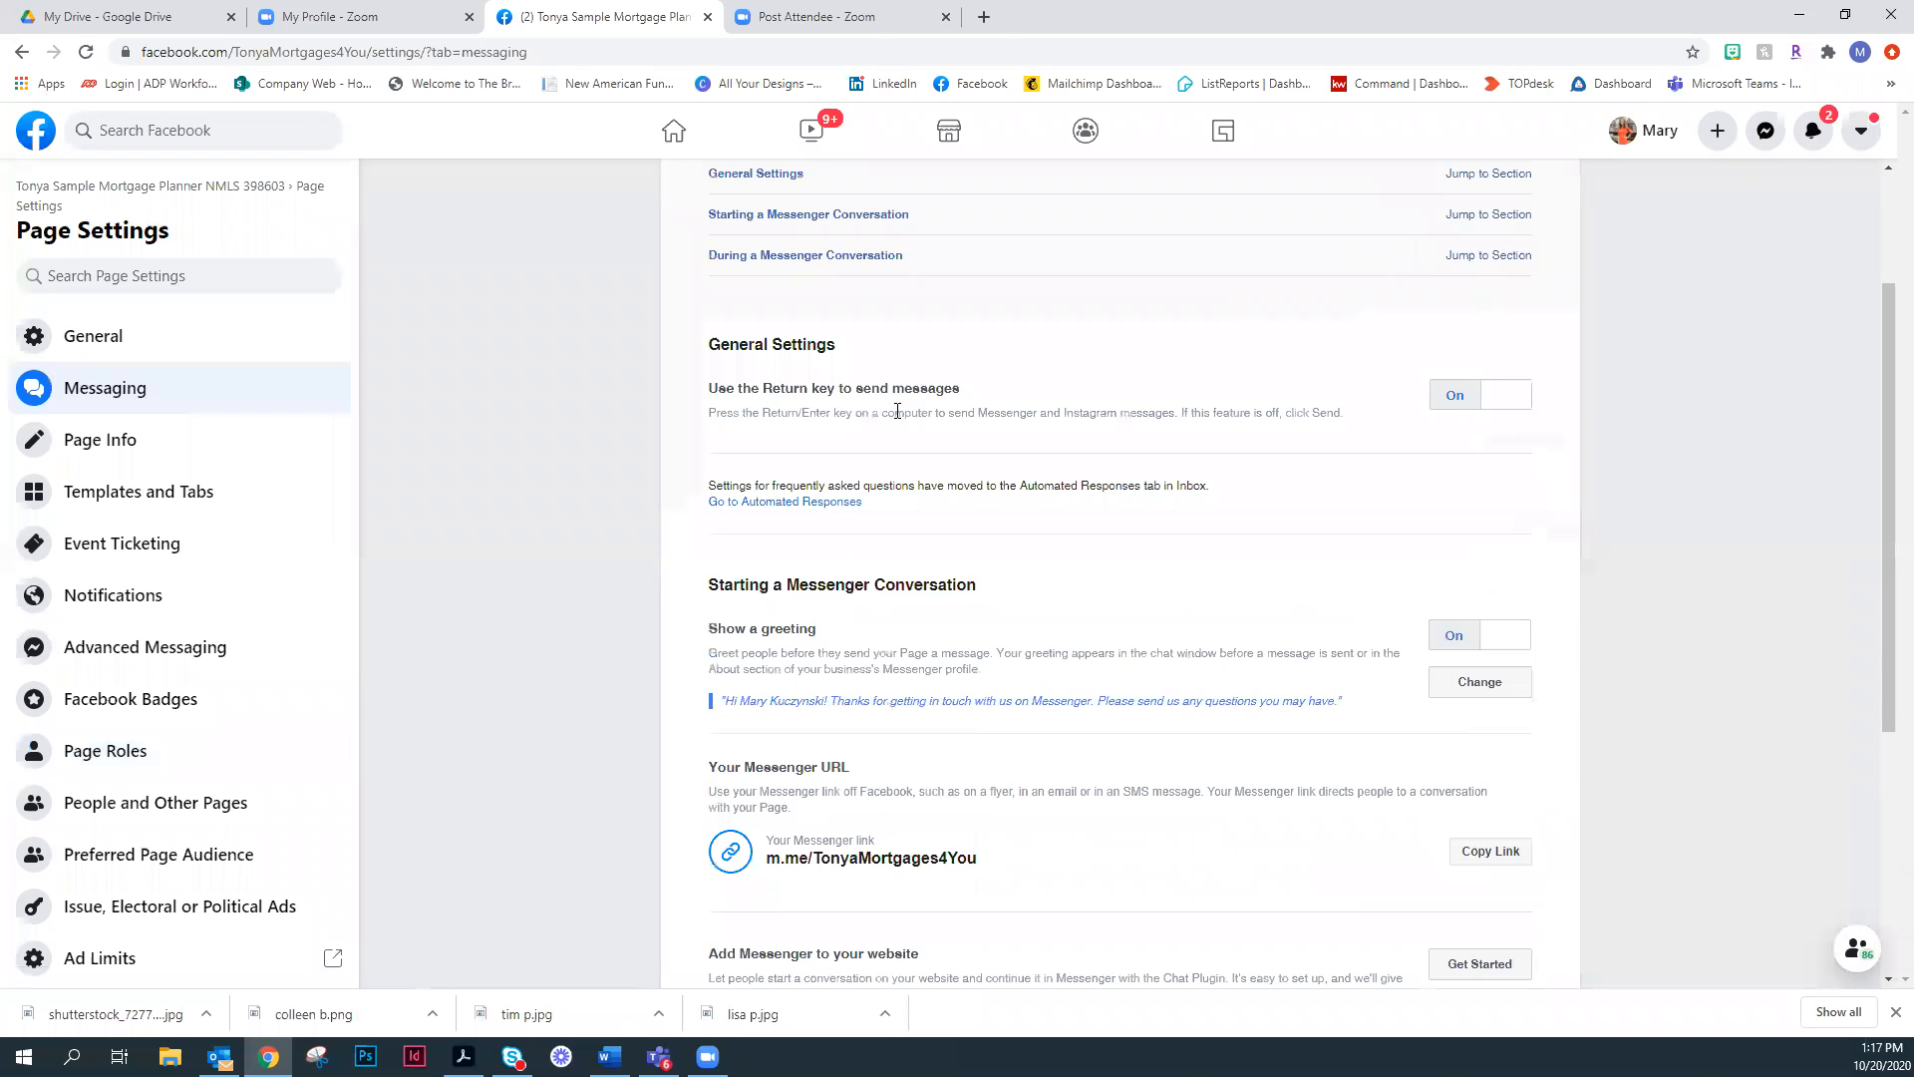
scroll(824, 233, down, 2)
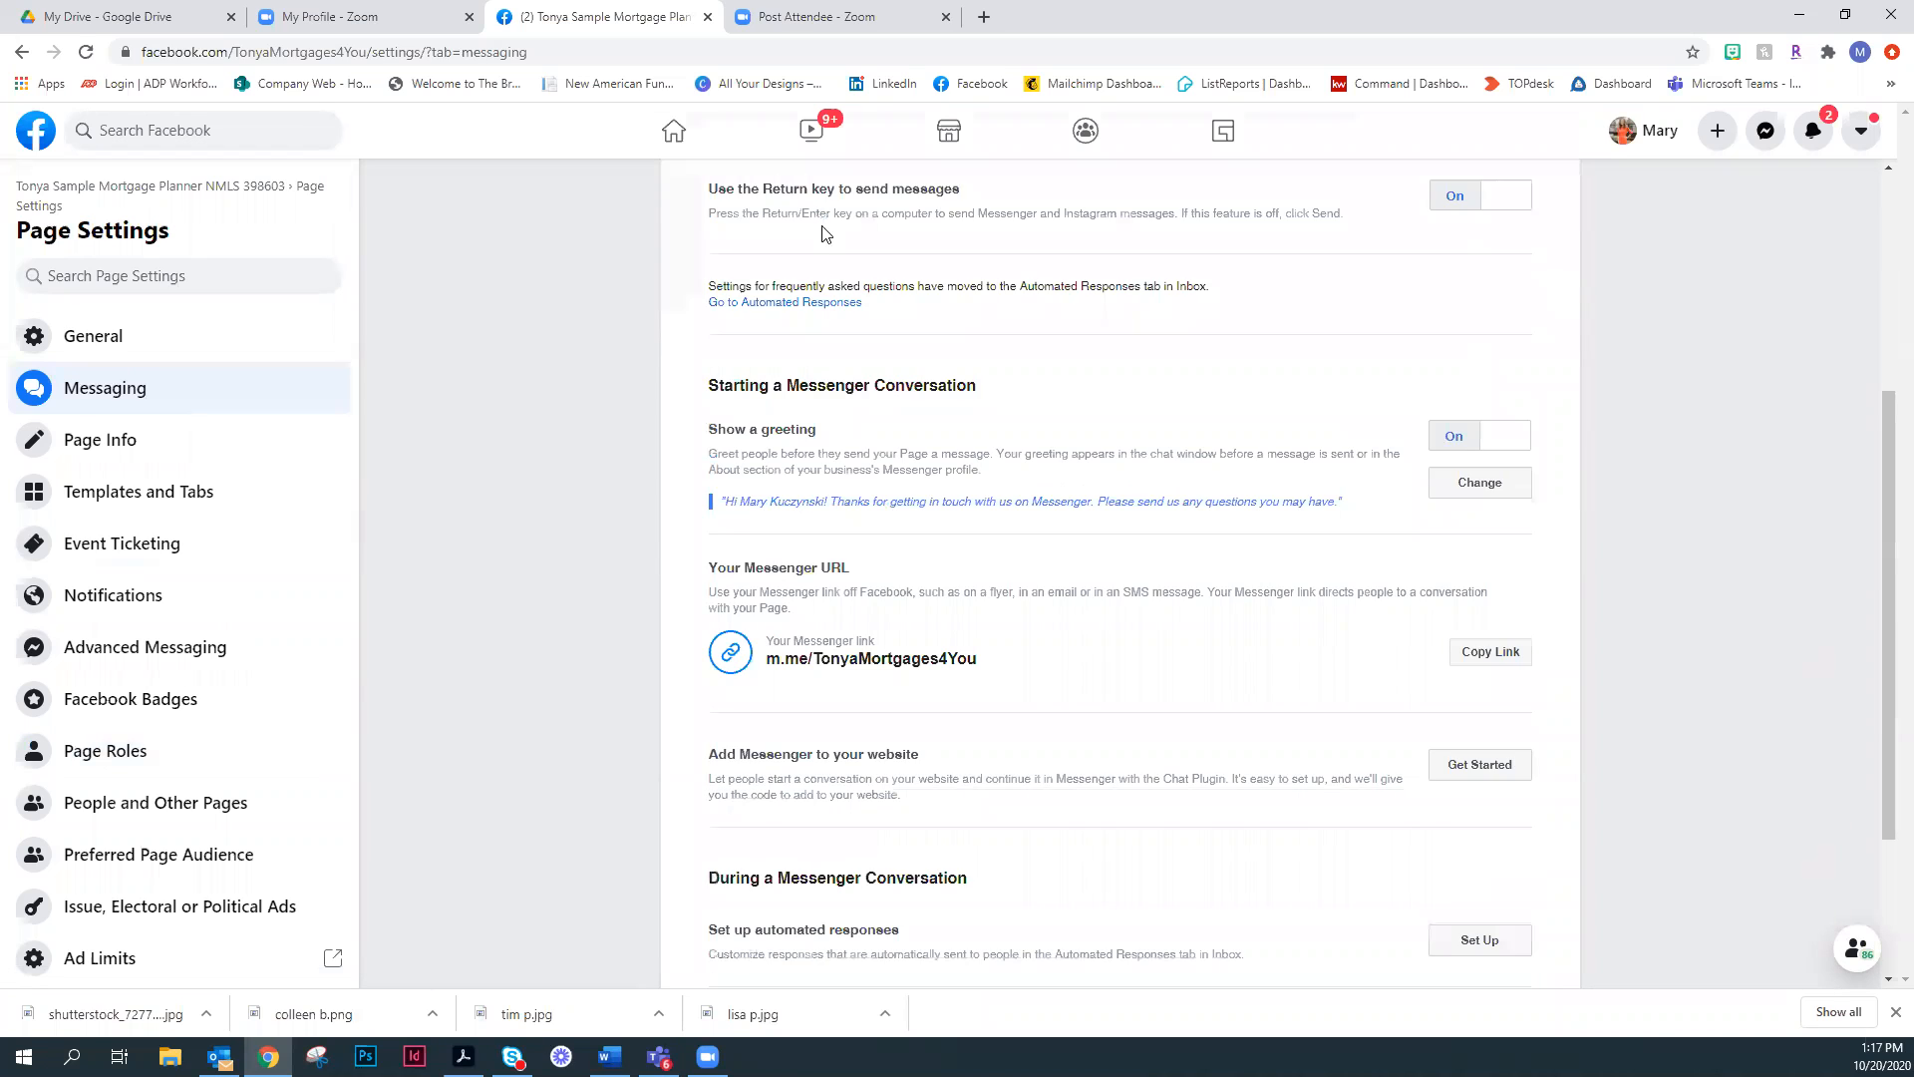
click(1478, 488)
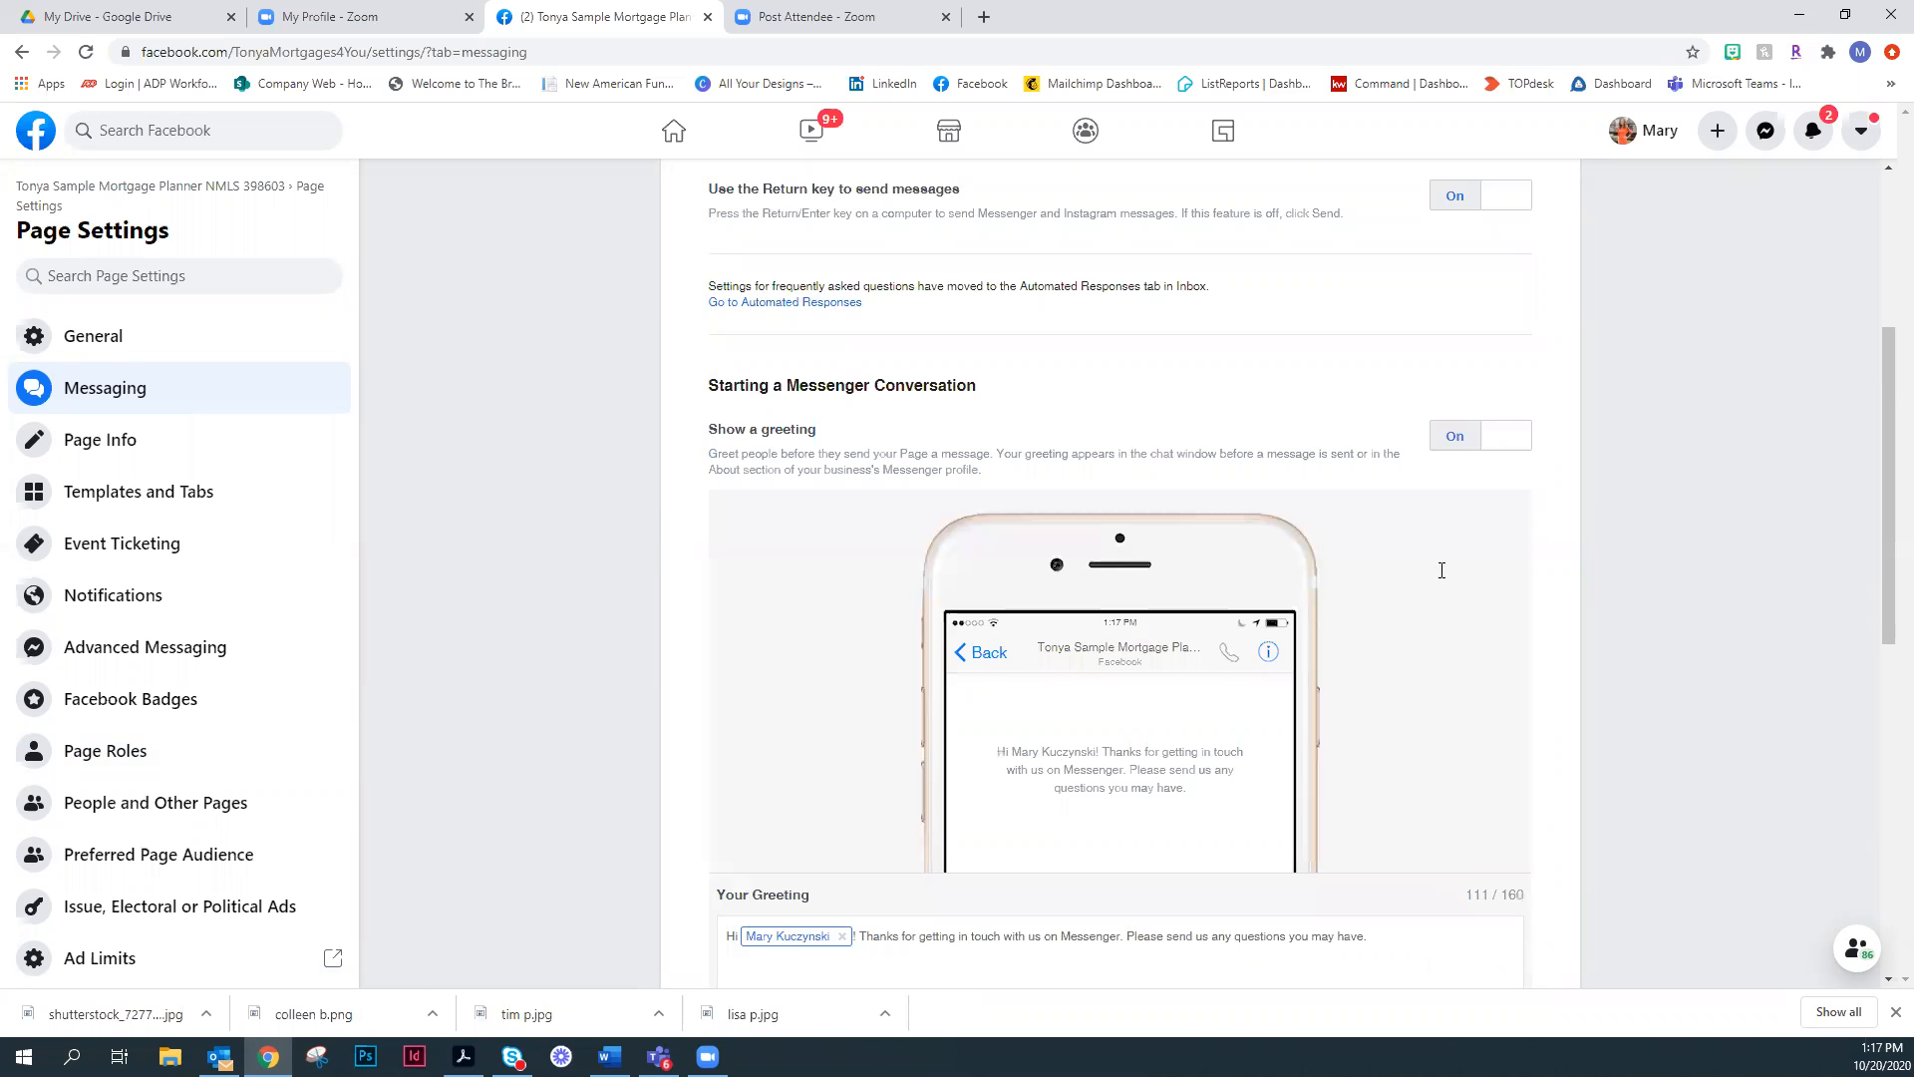
scroll(1442, 570, down, 3)
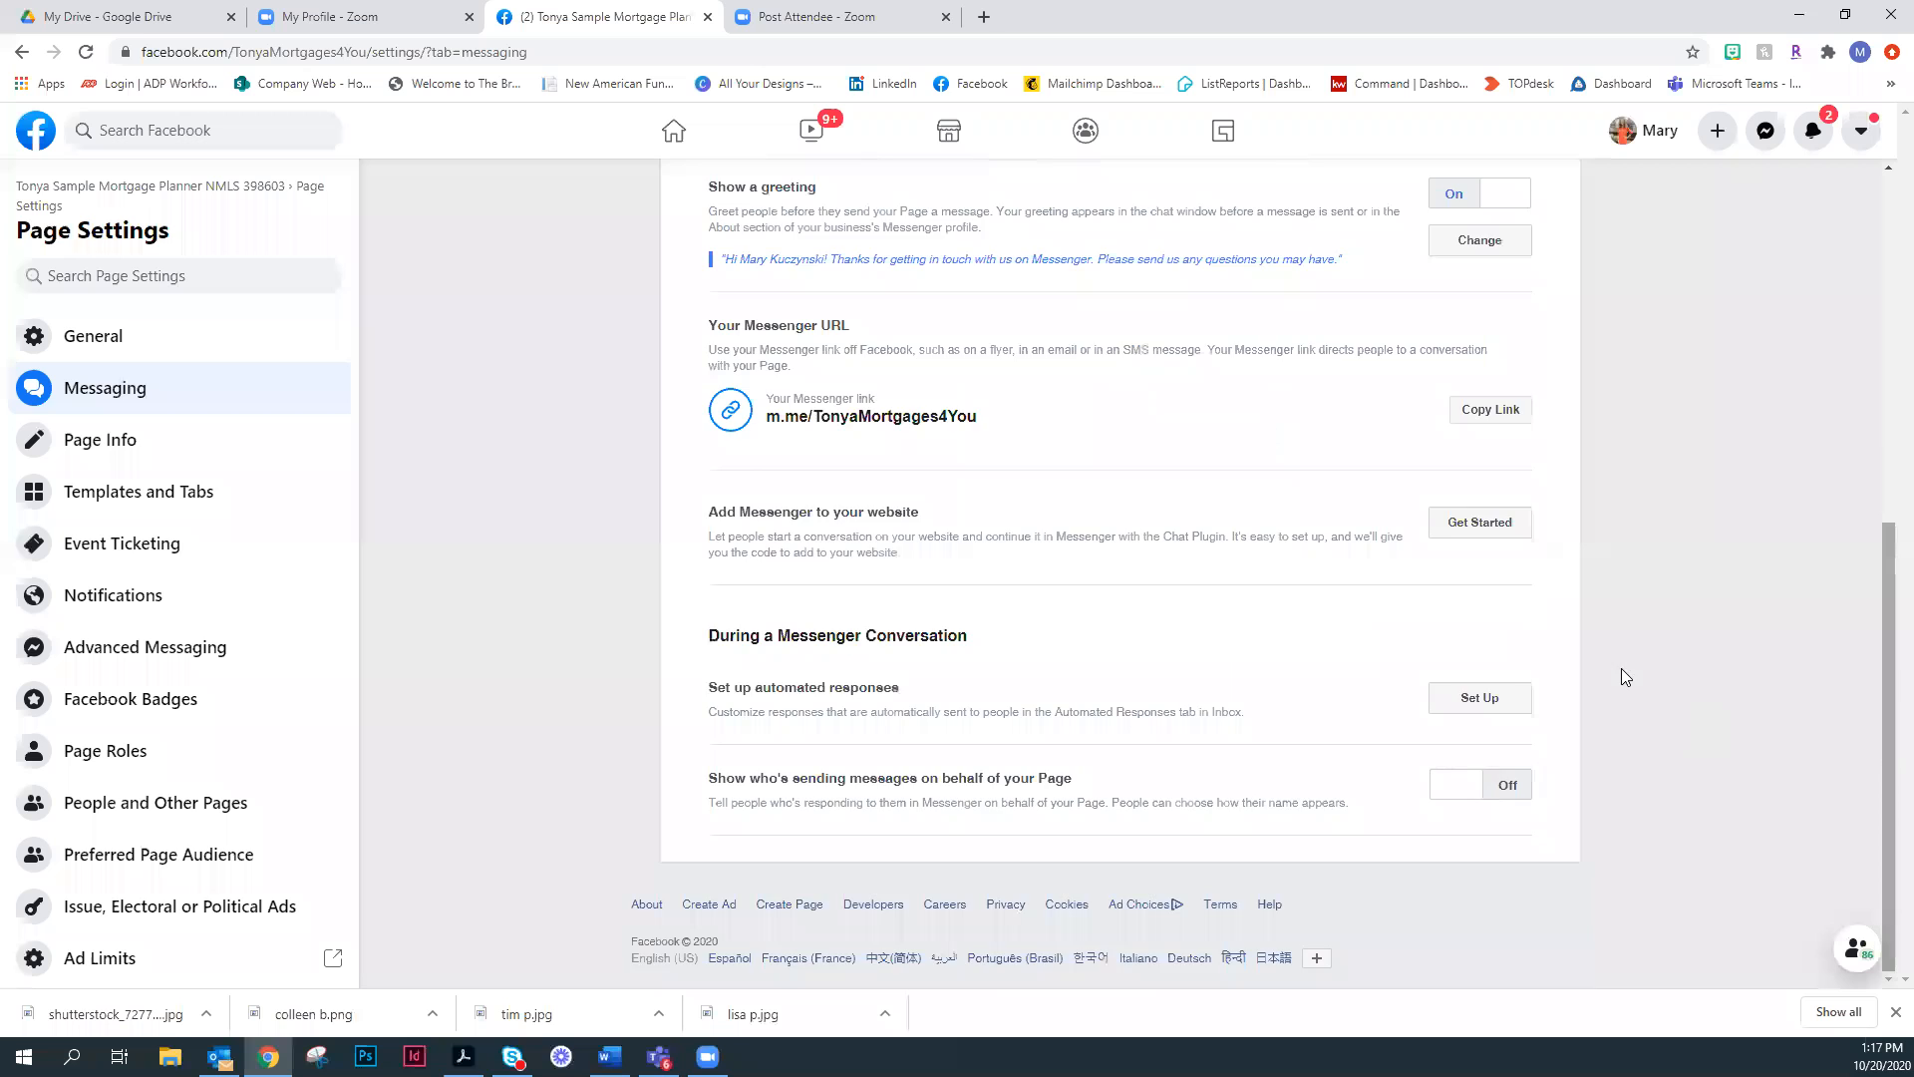
scroll(1645, 671, up, 1)
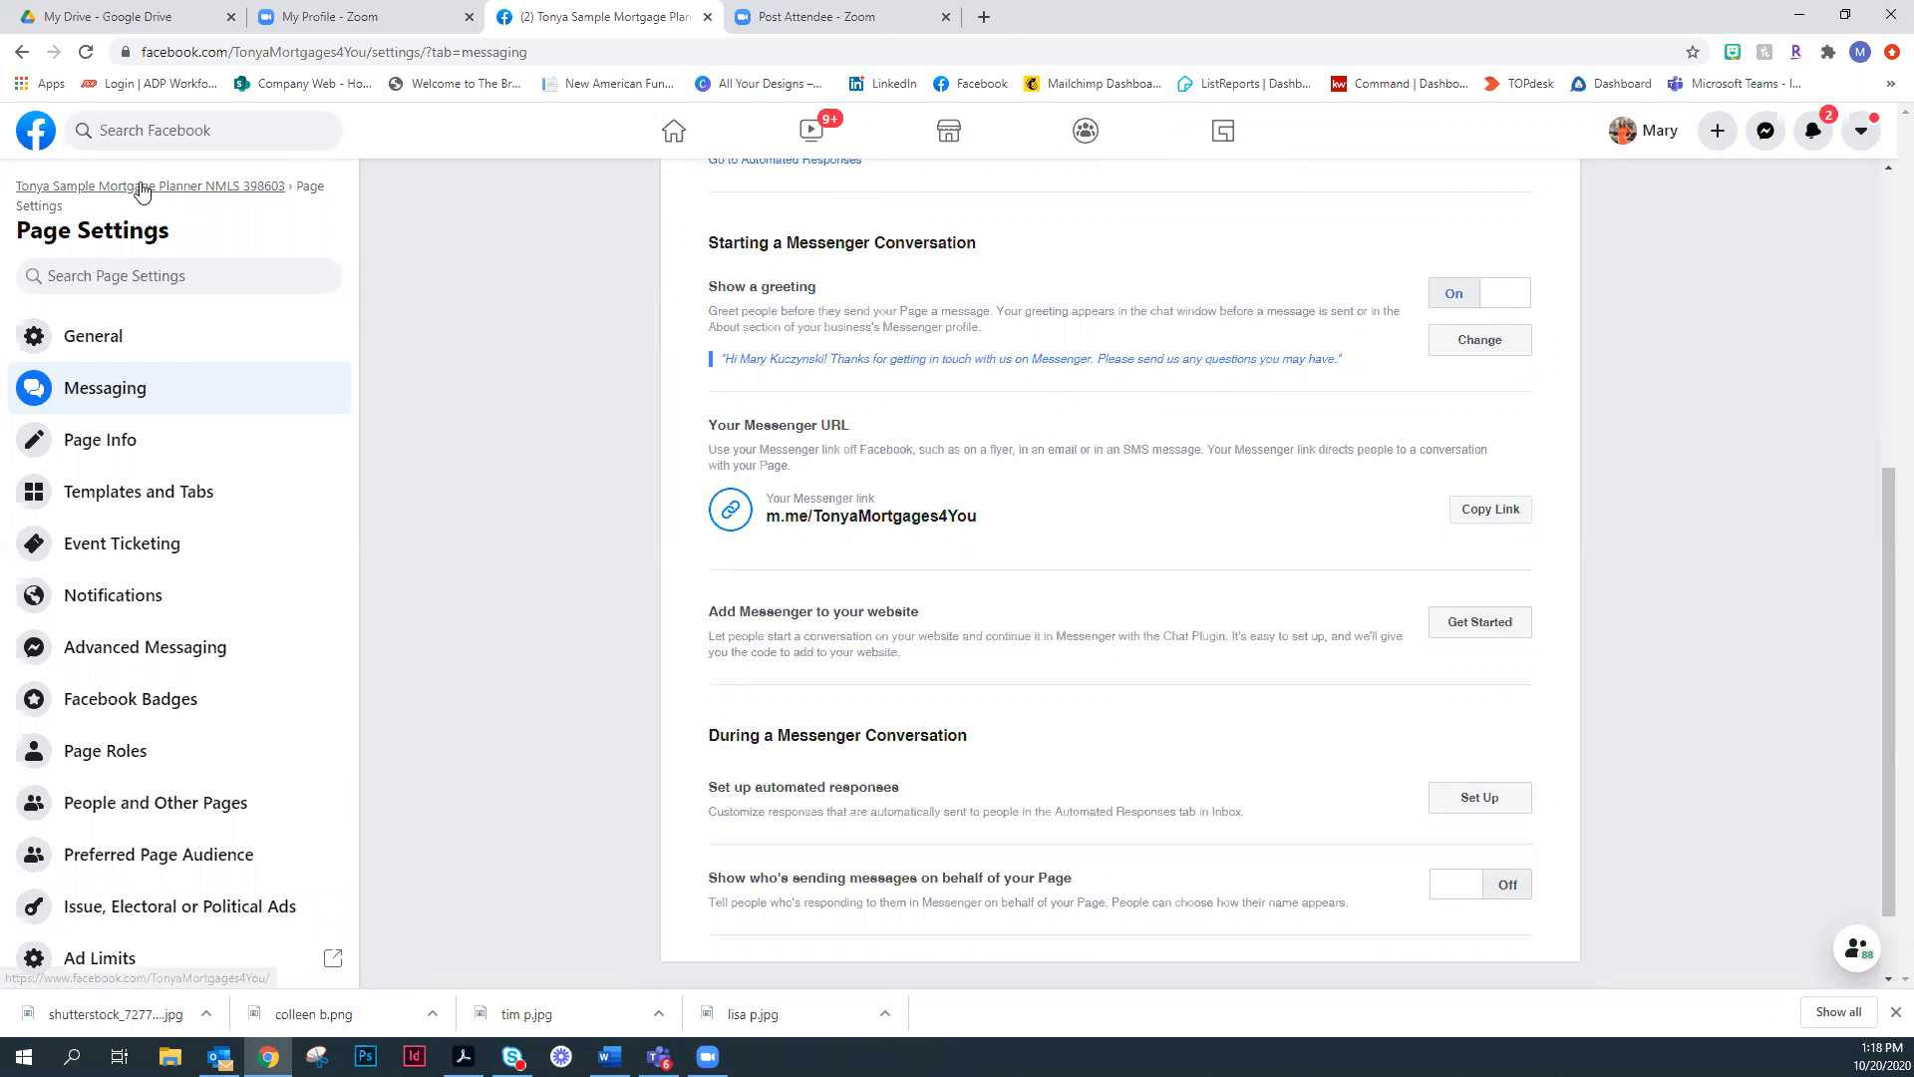
click(89, 190)
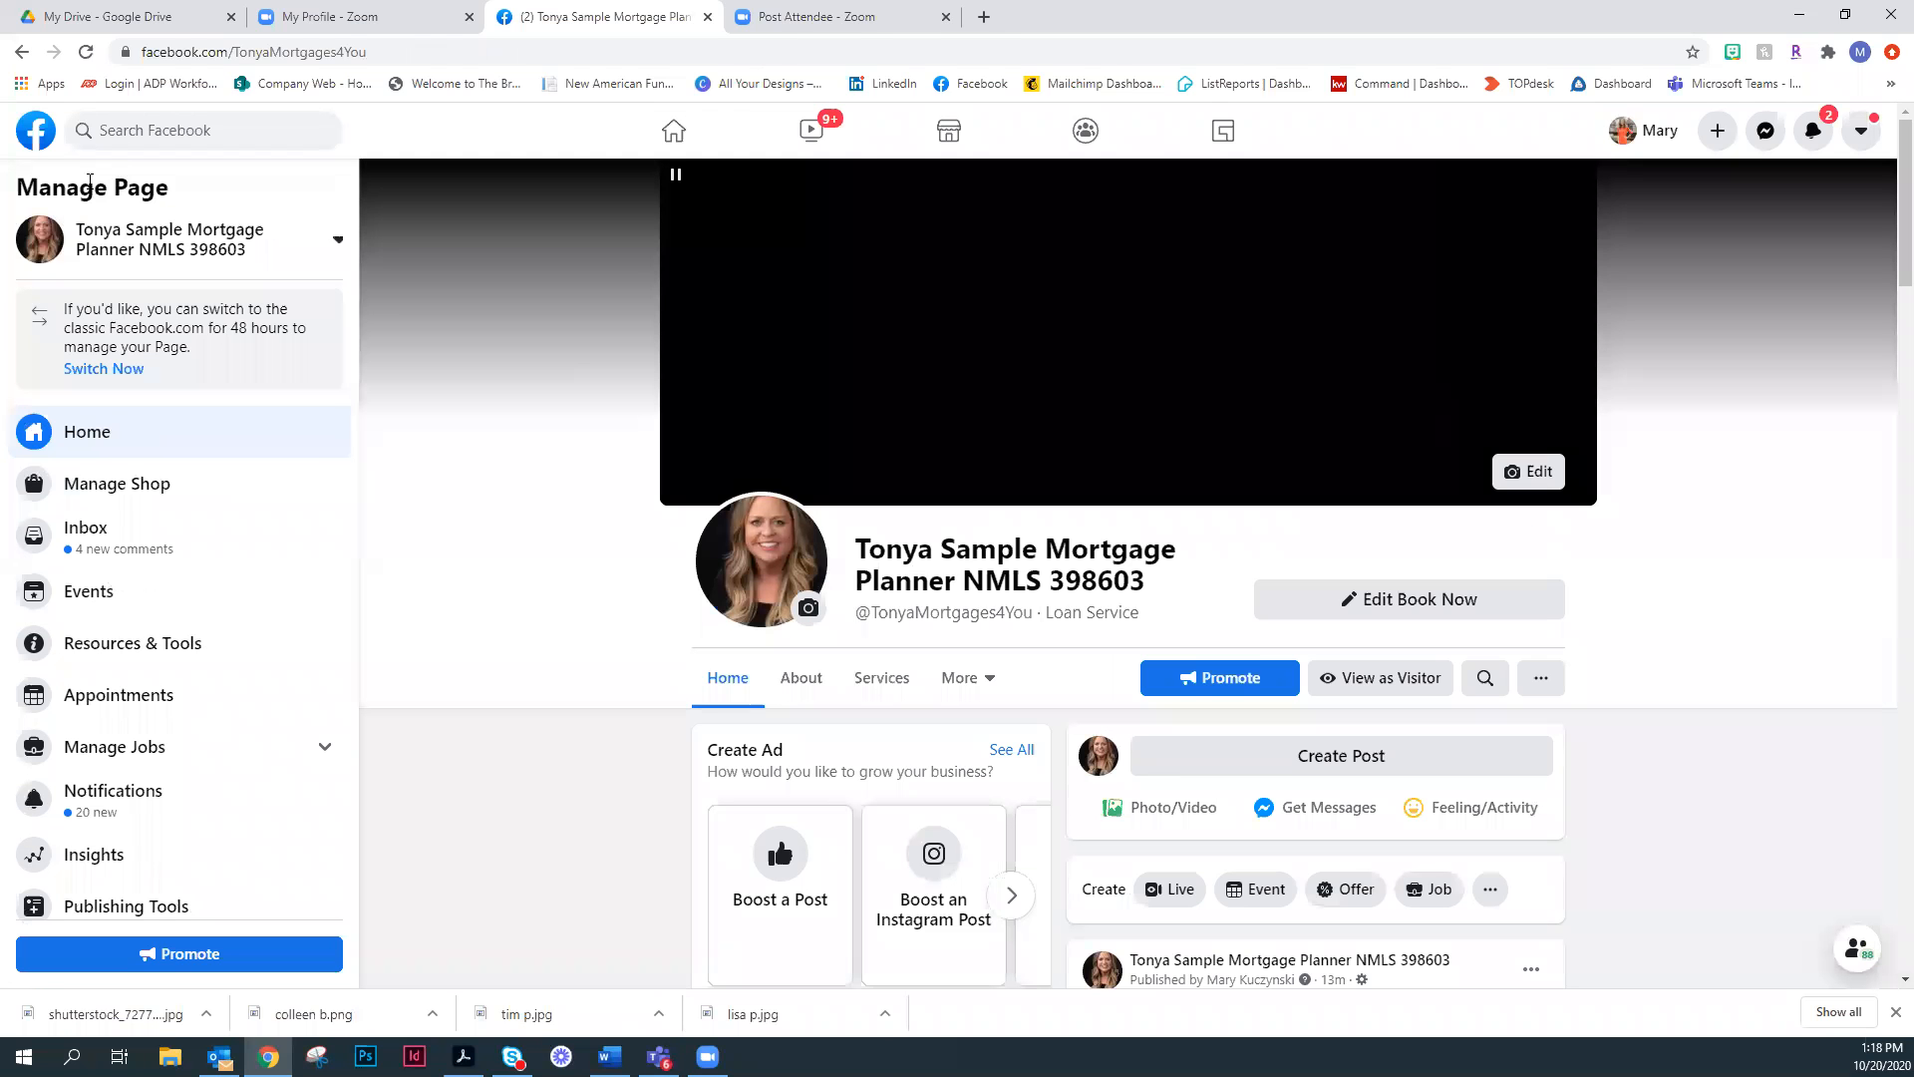
- View the page as a visitor to review its cover, About details, photos and posts, and exit the visitor view
scroll(1426, 528, down, 1)
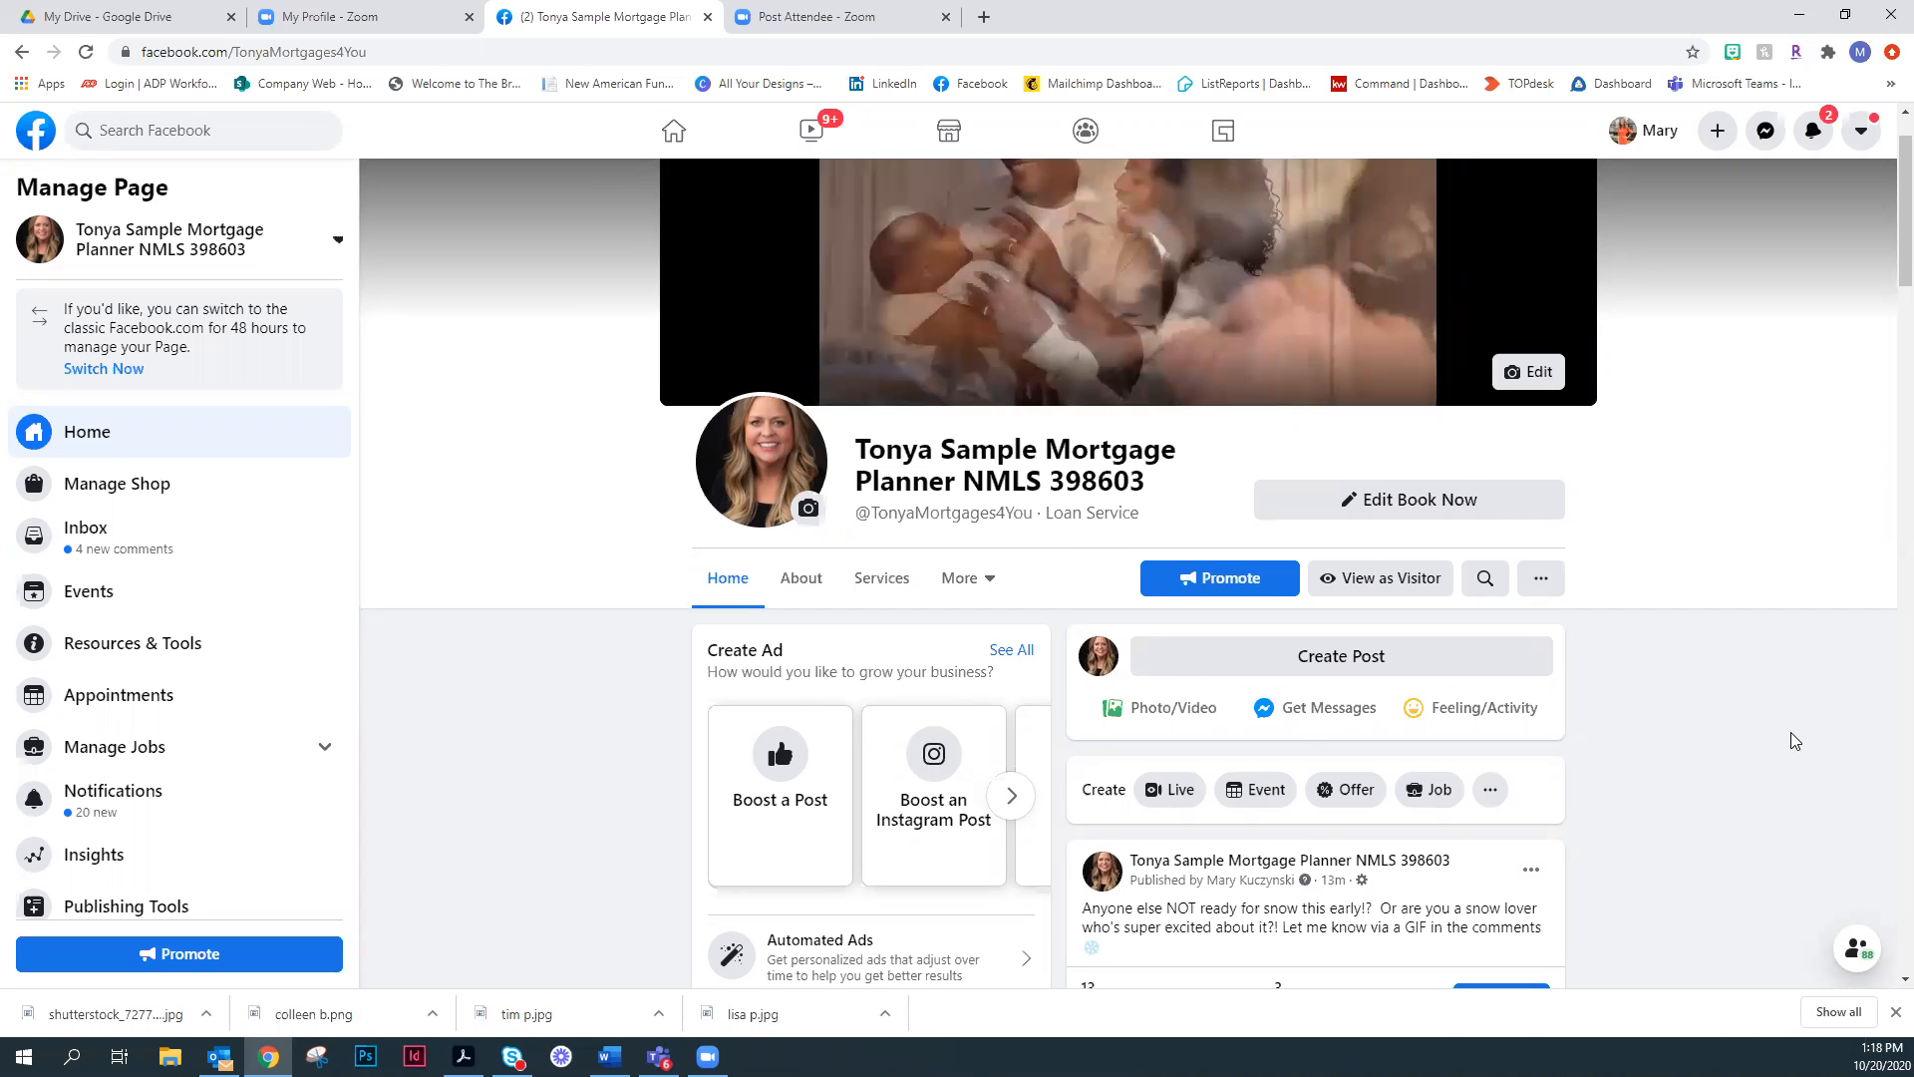
scroll(1789, 733, down, 2)
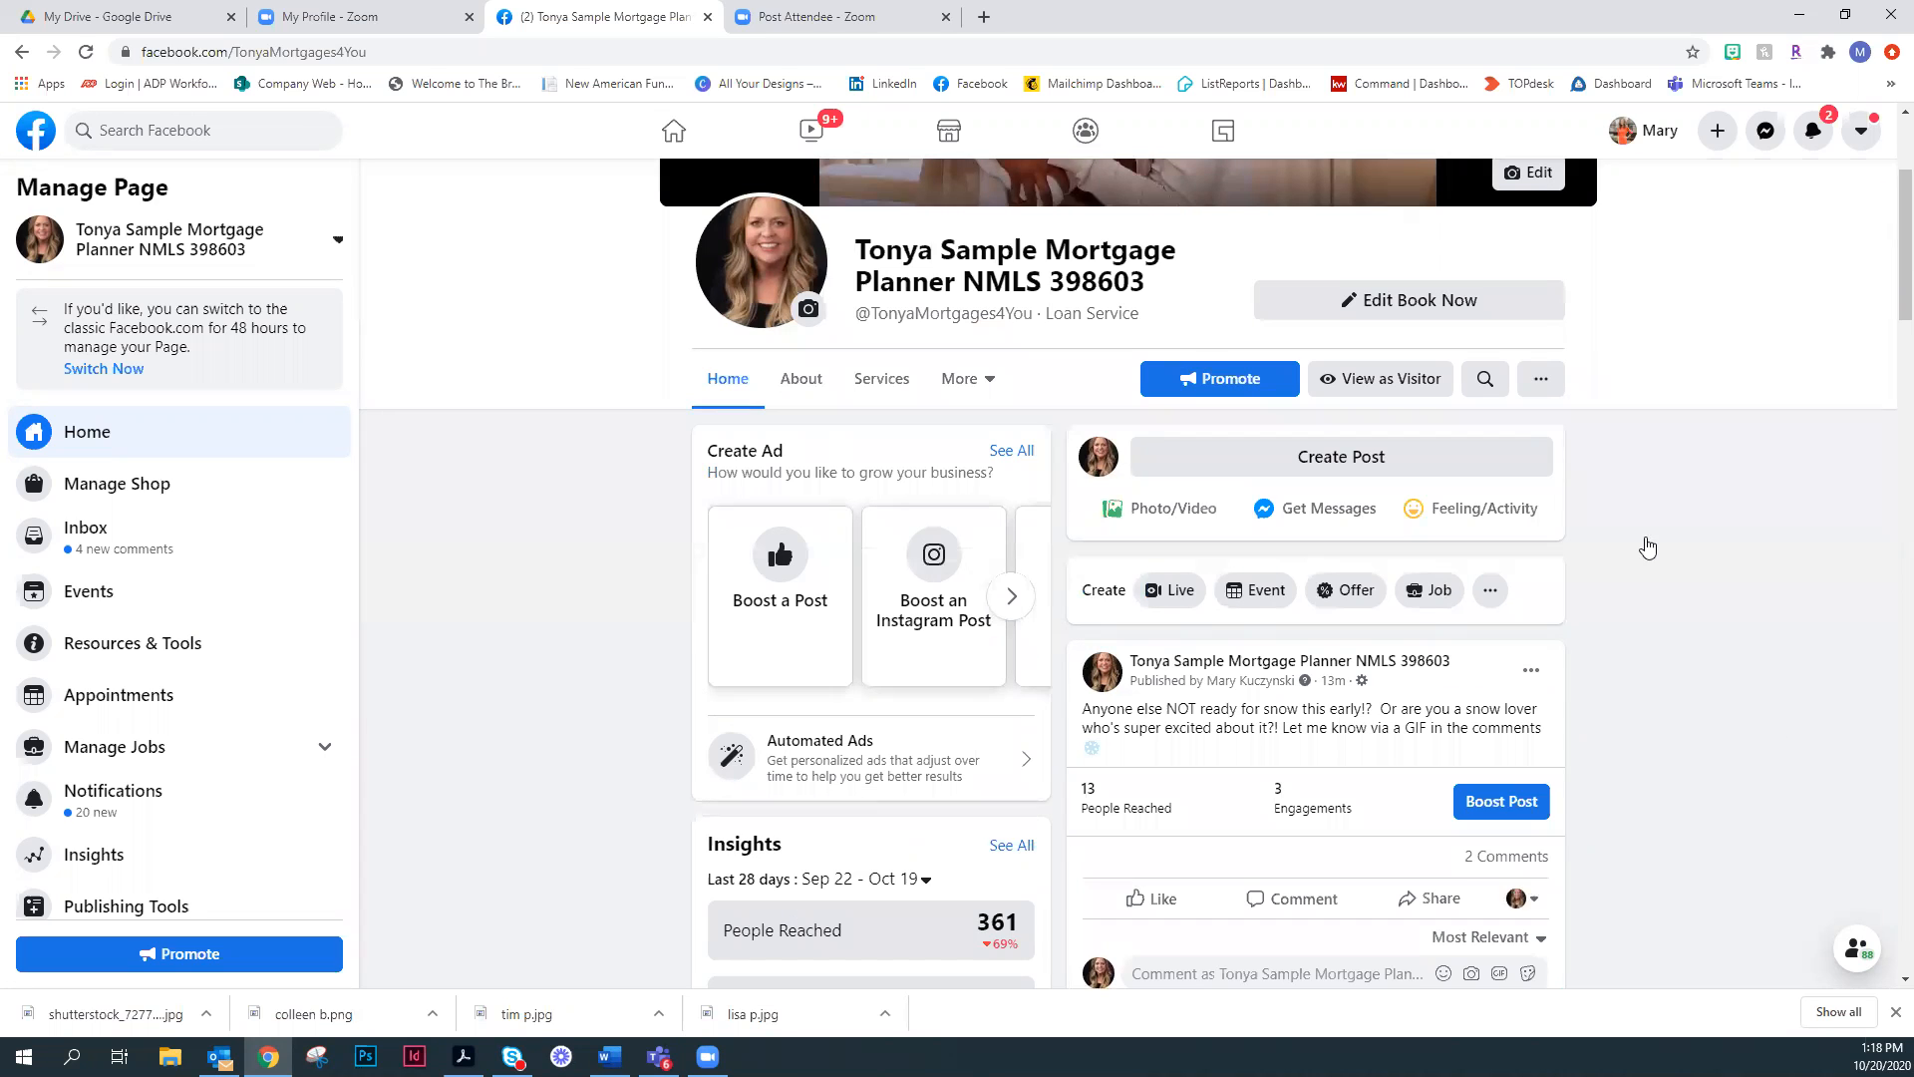
click(1430, 386)
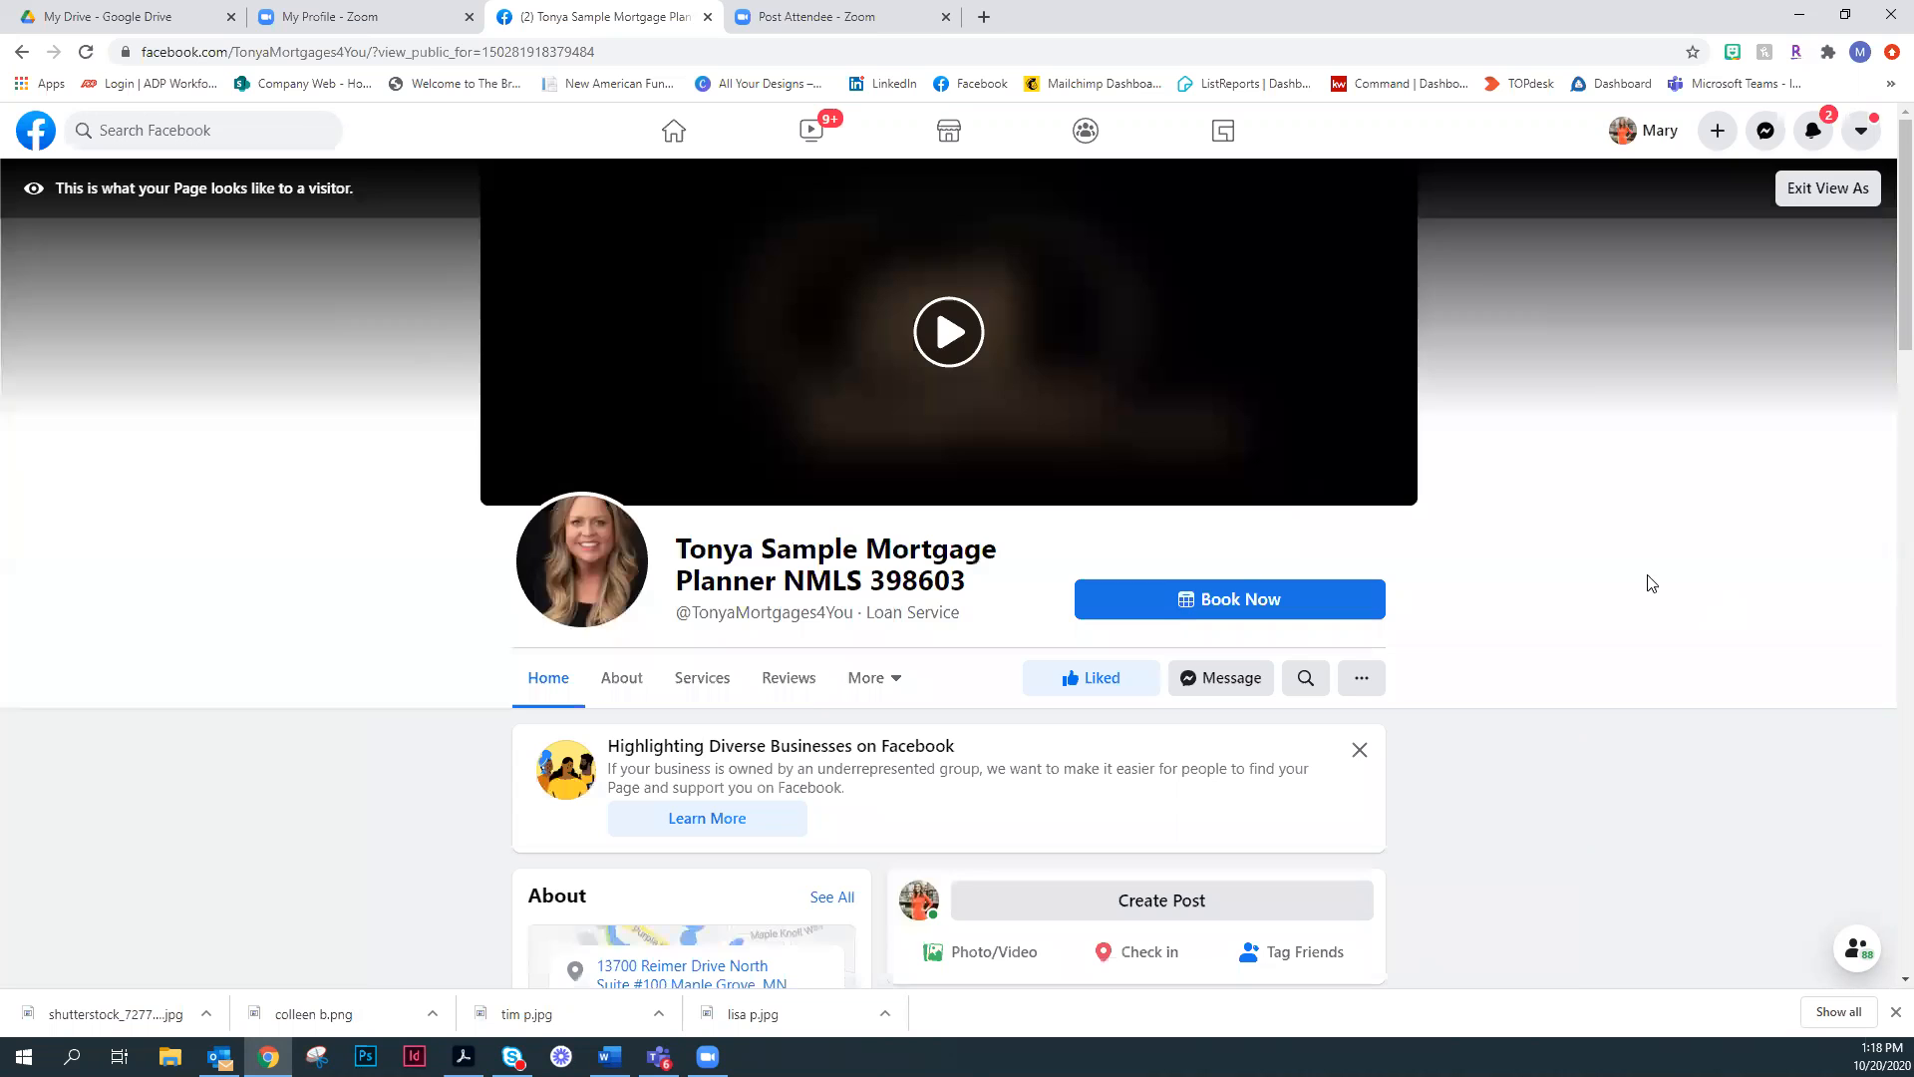
scroll(1627, 571, down, 2)
scroll(1631, 573, down, 3)
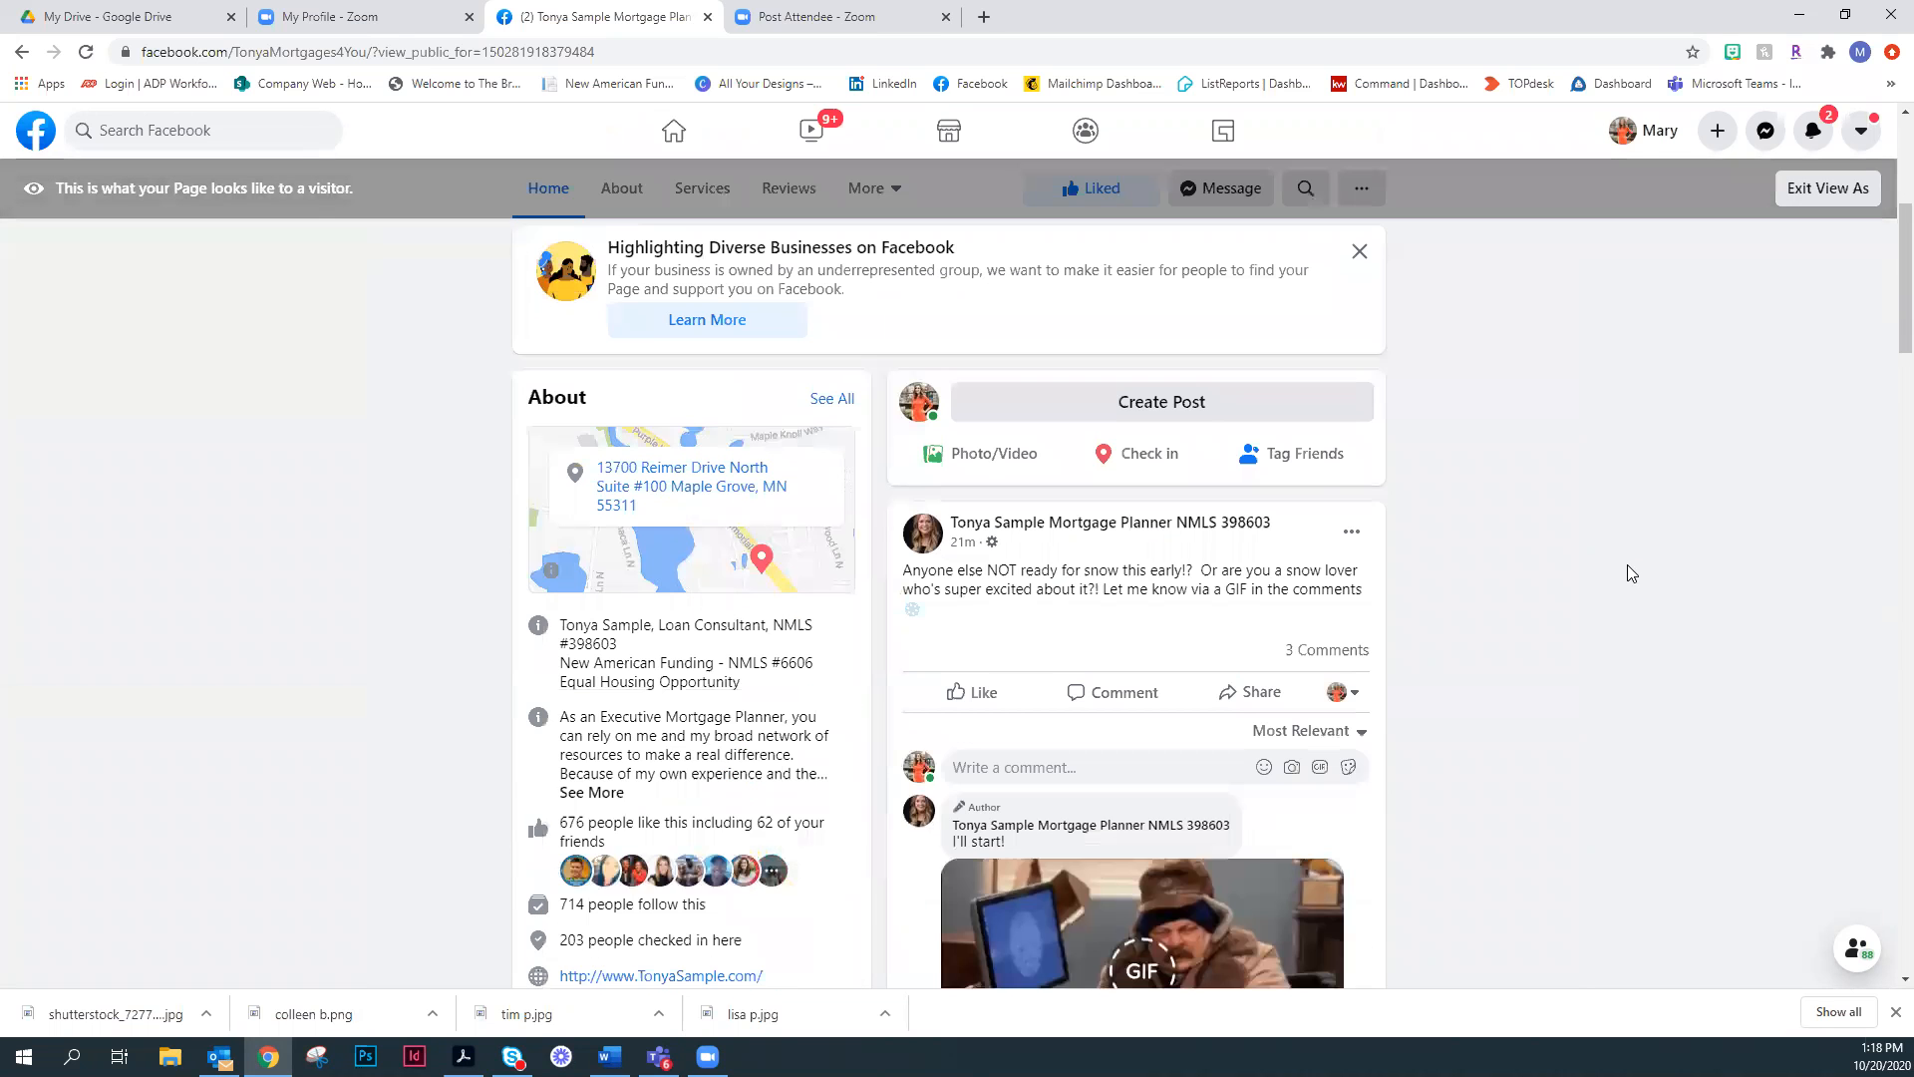
scroll(588, 905, down, 1)
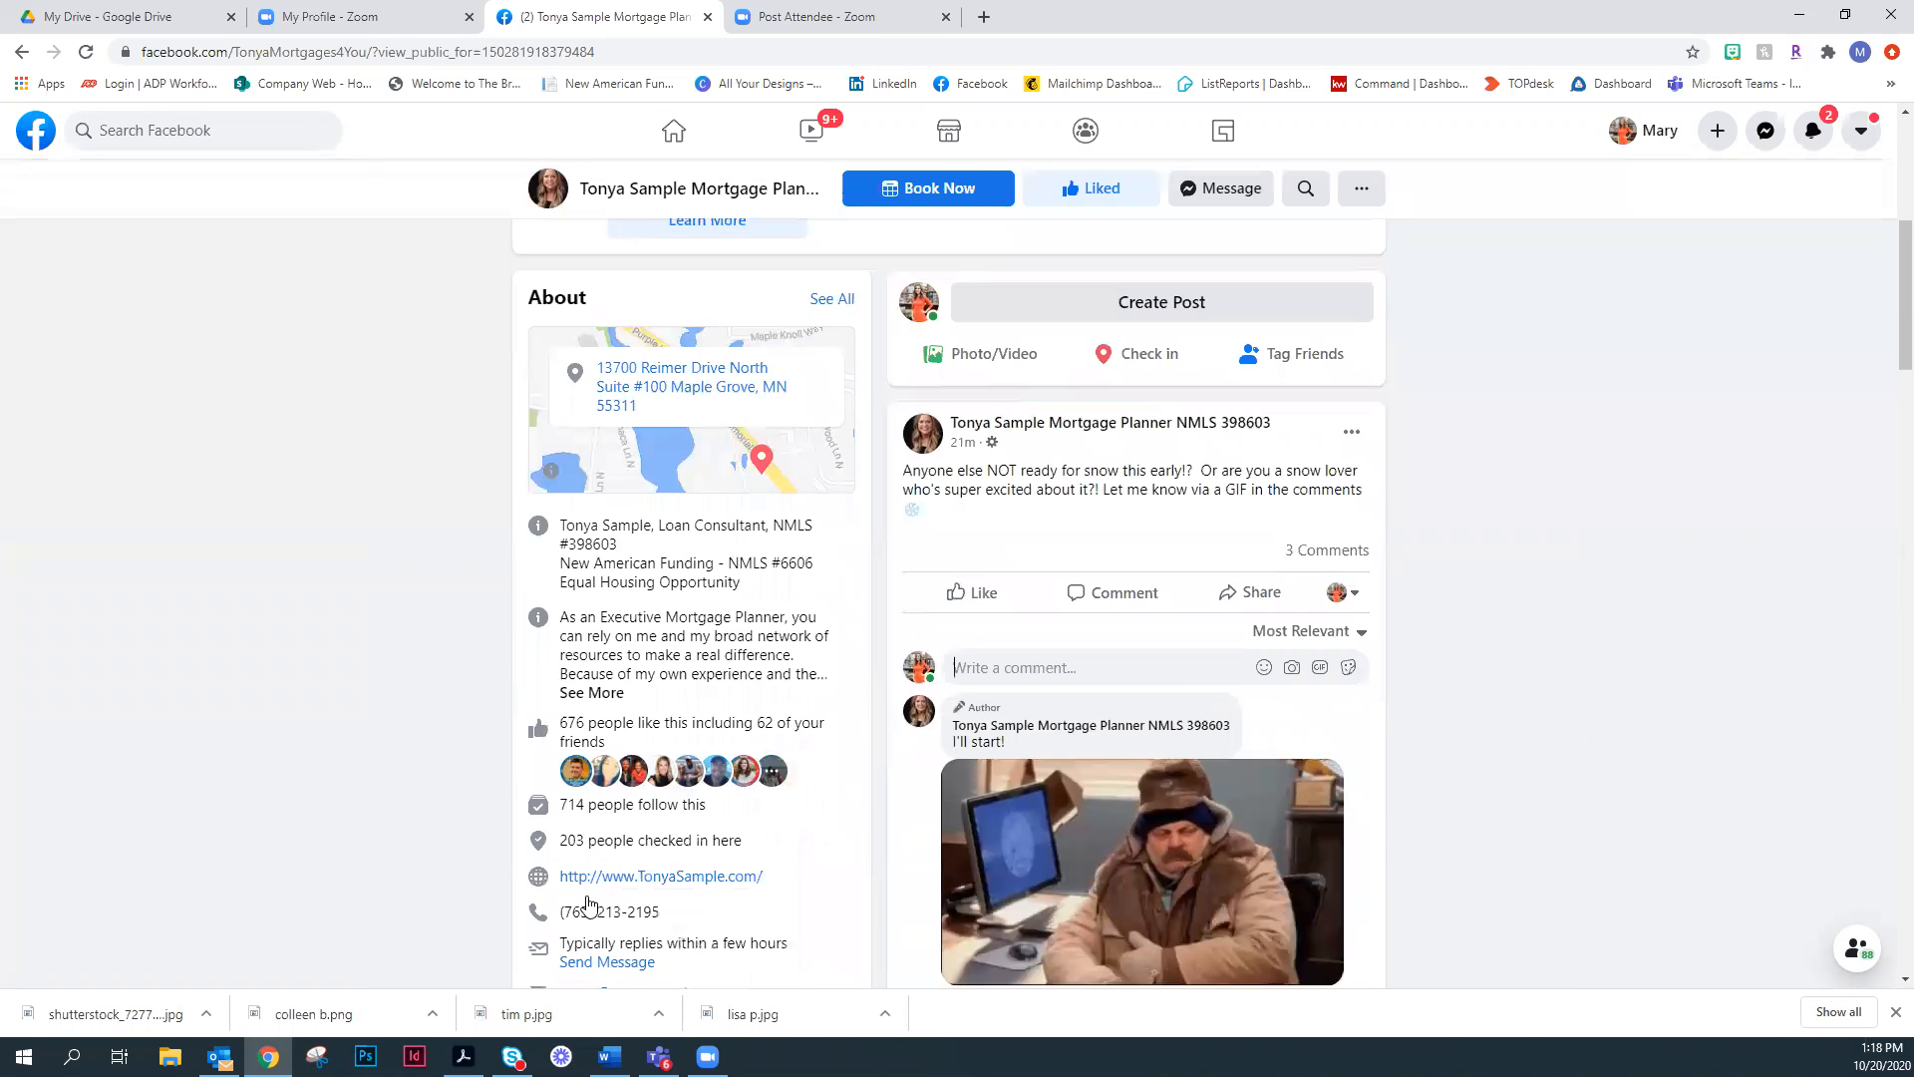
scroll(615, 508, down, 5)
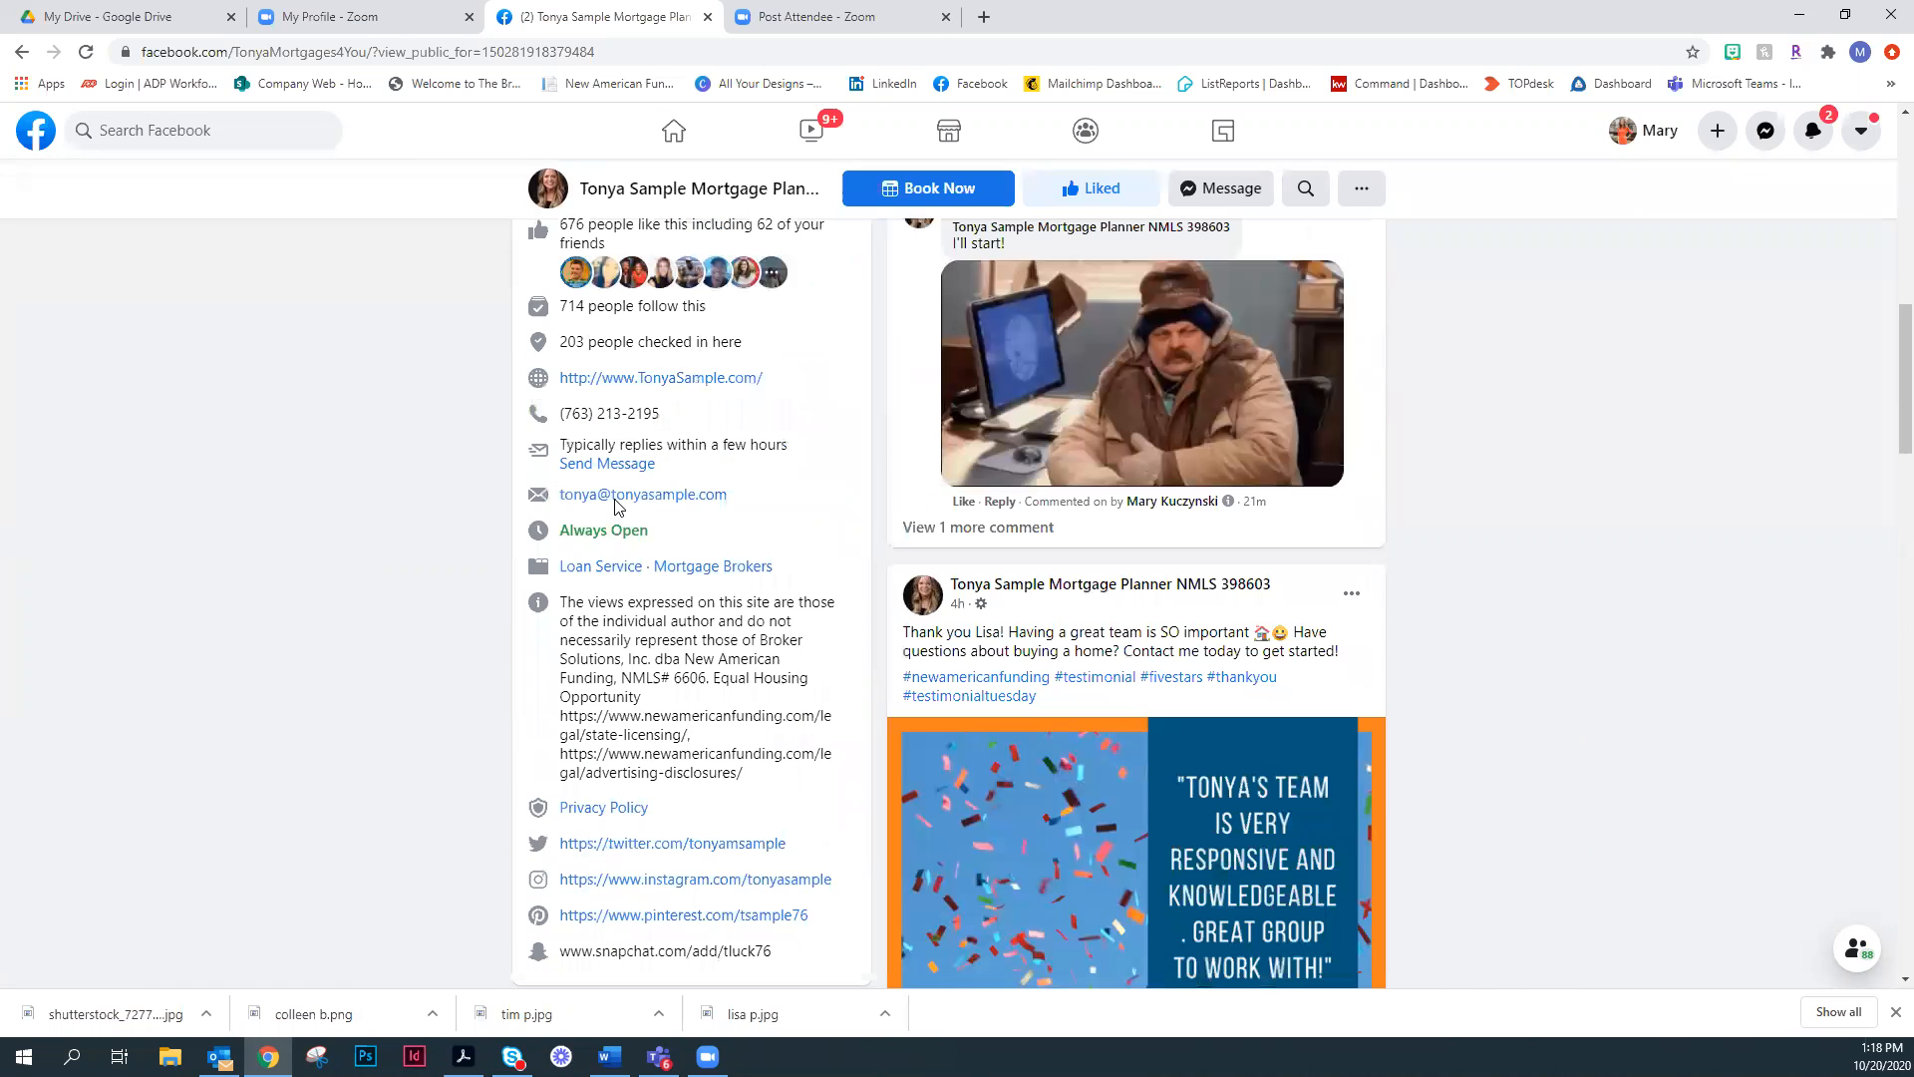
scroll(620, 573, down, 6)
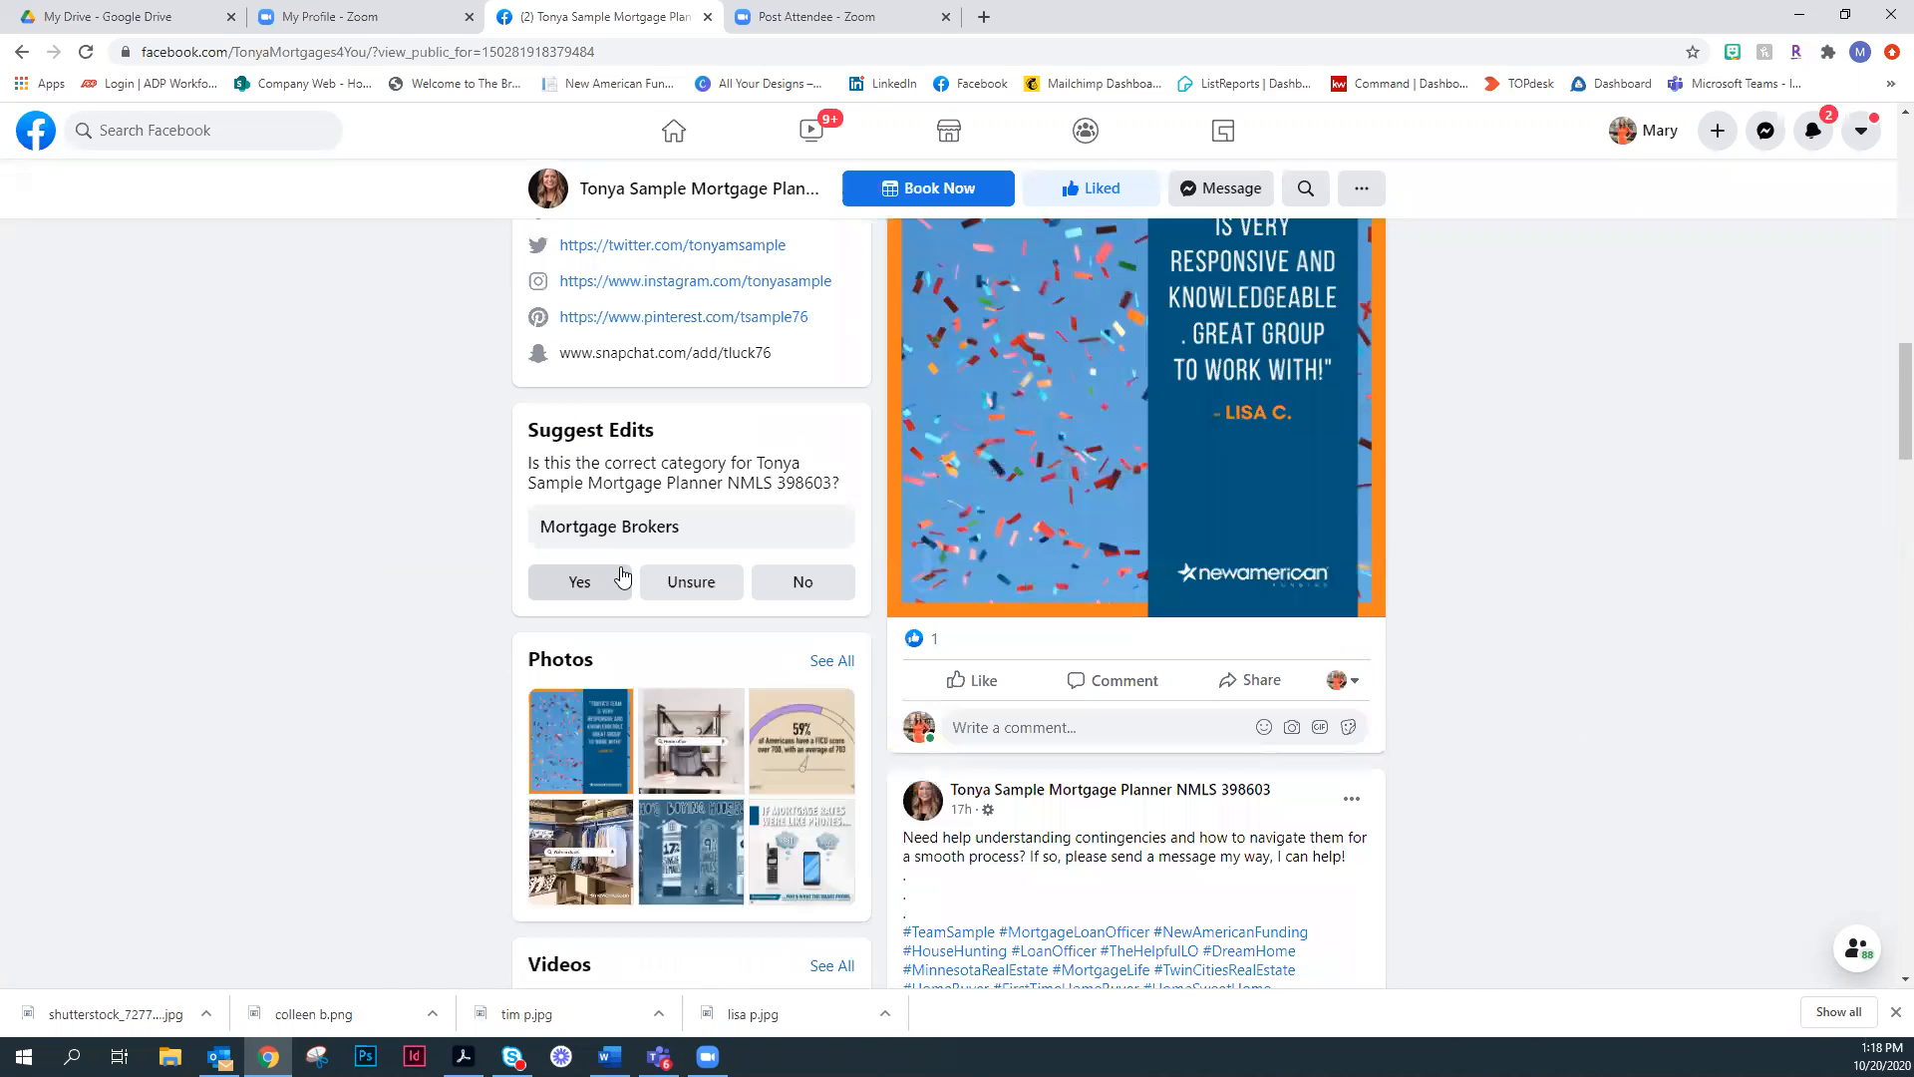
scroll(754, 815, down, 3)
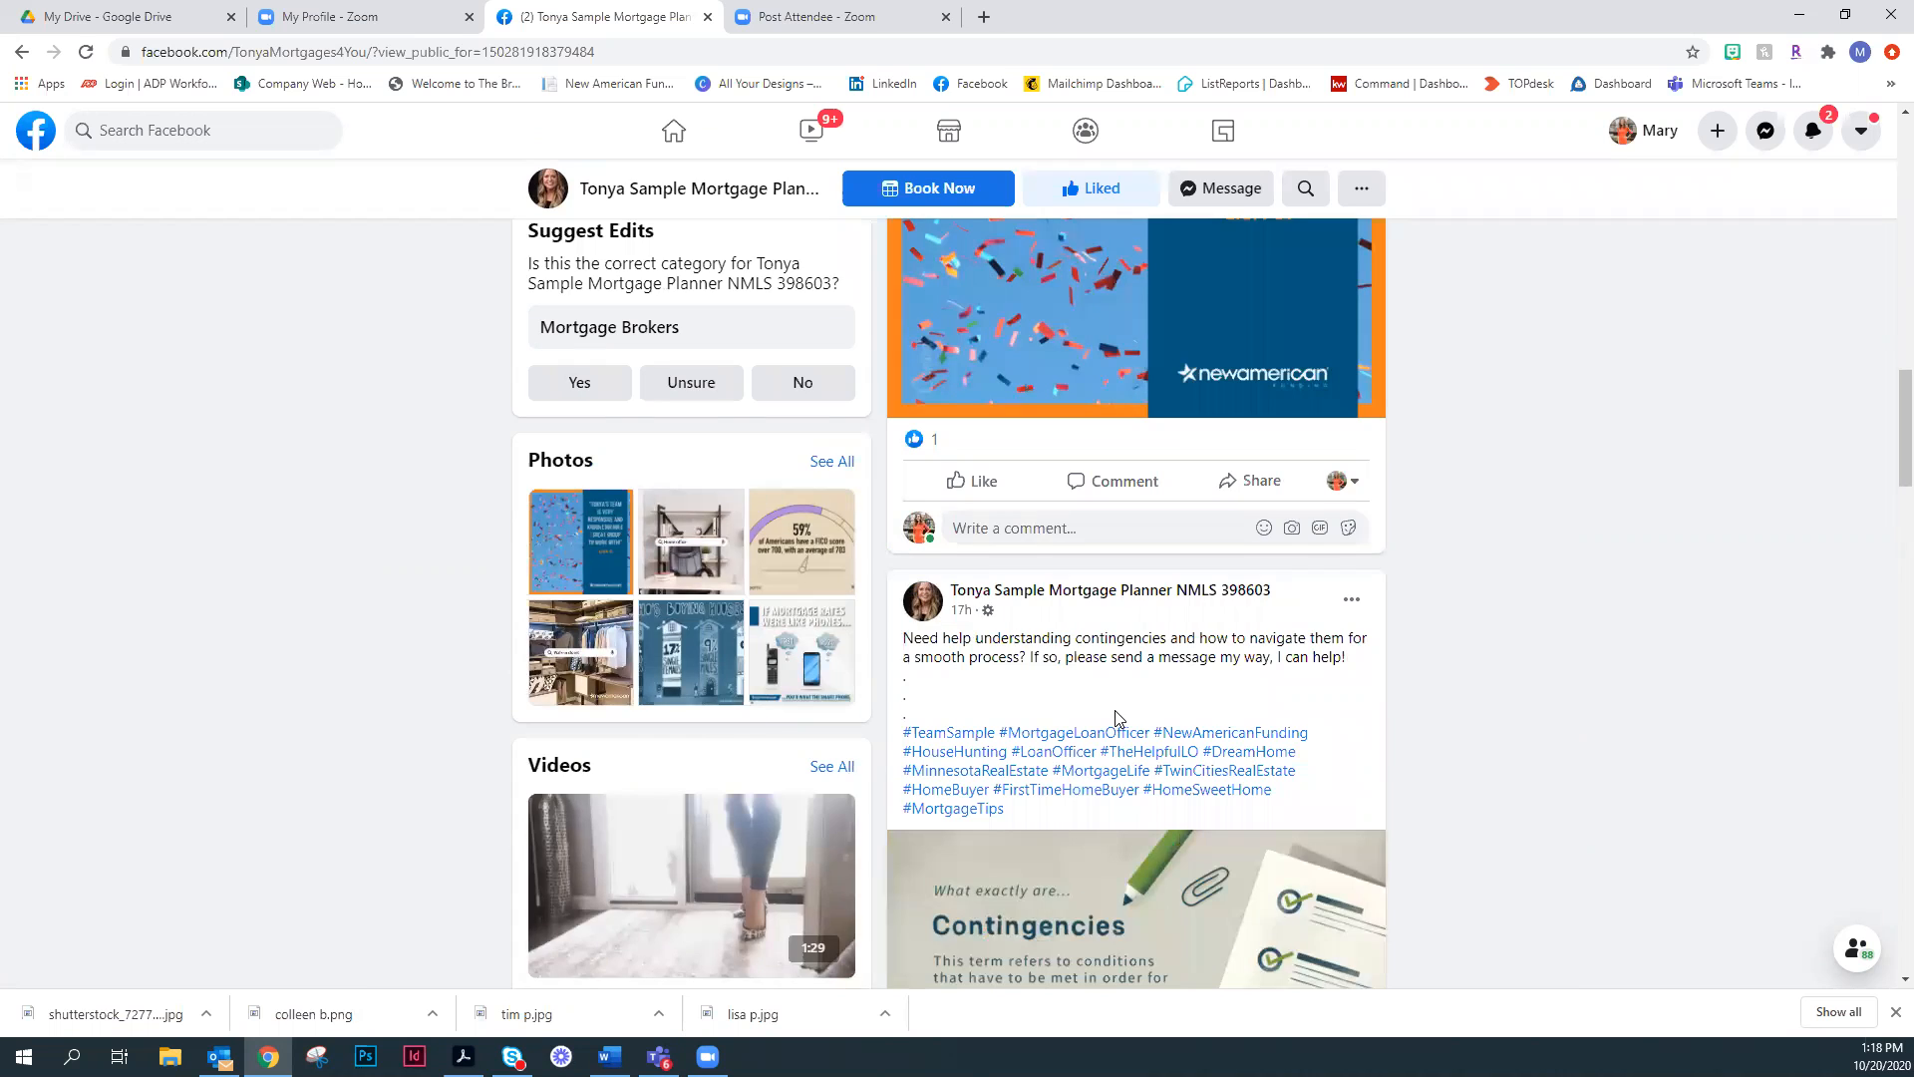
scroll(1136, 696, up, 19)
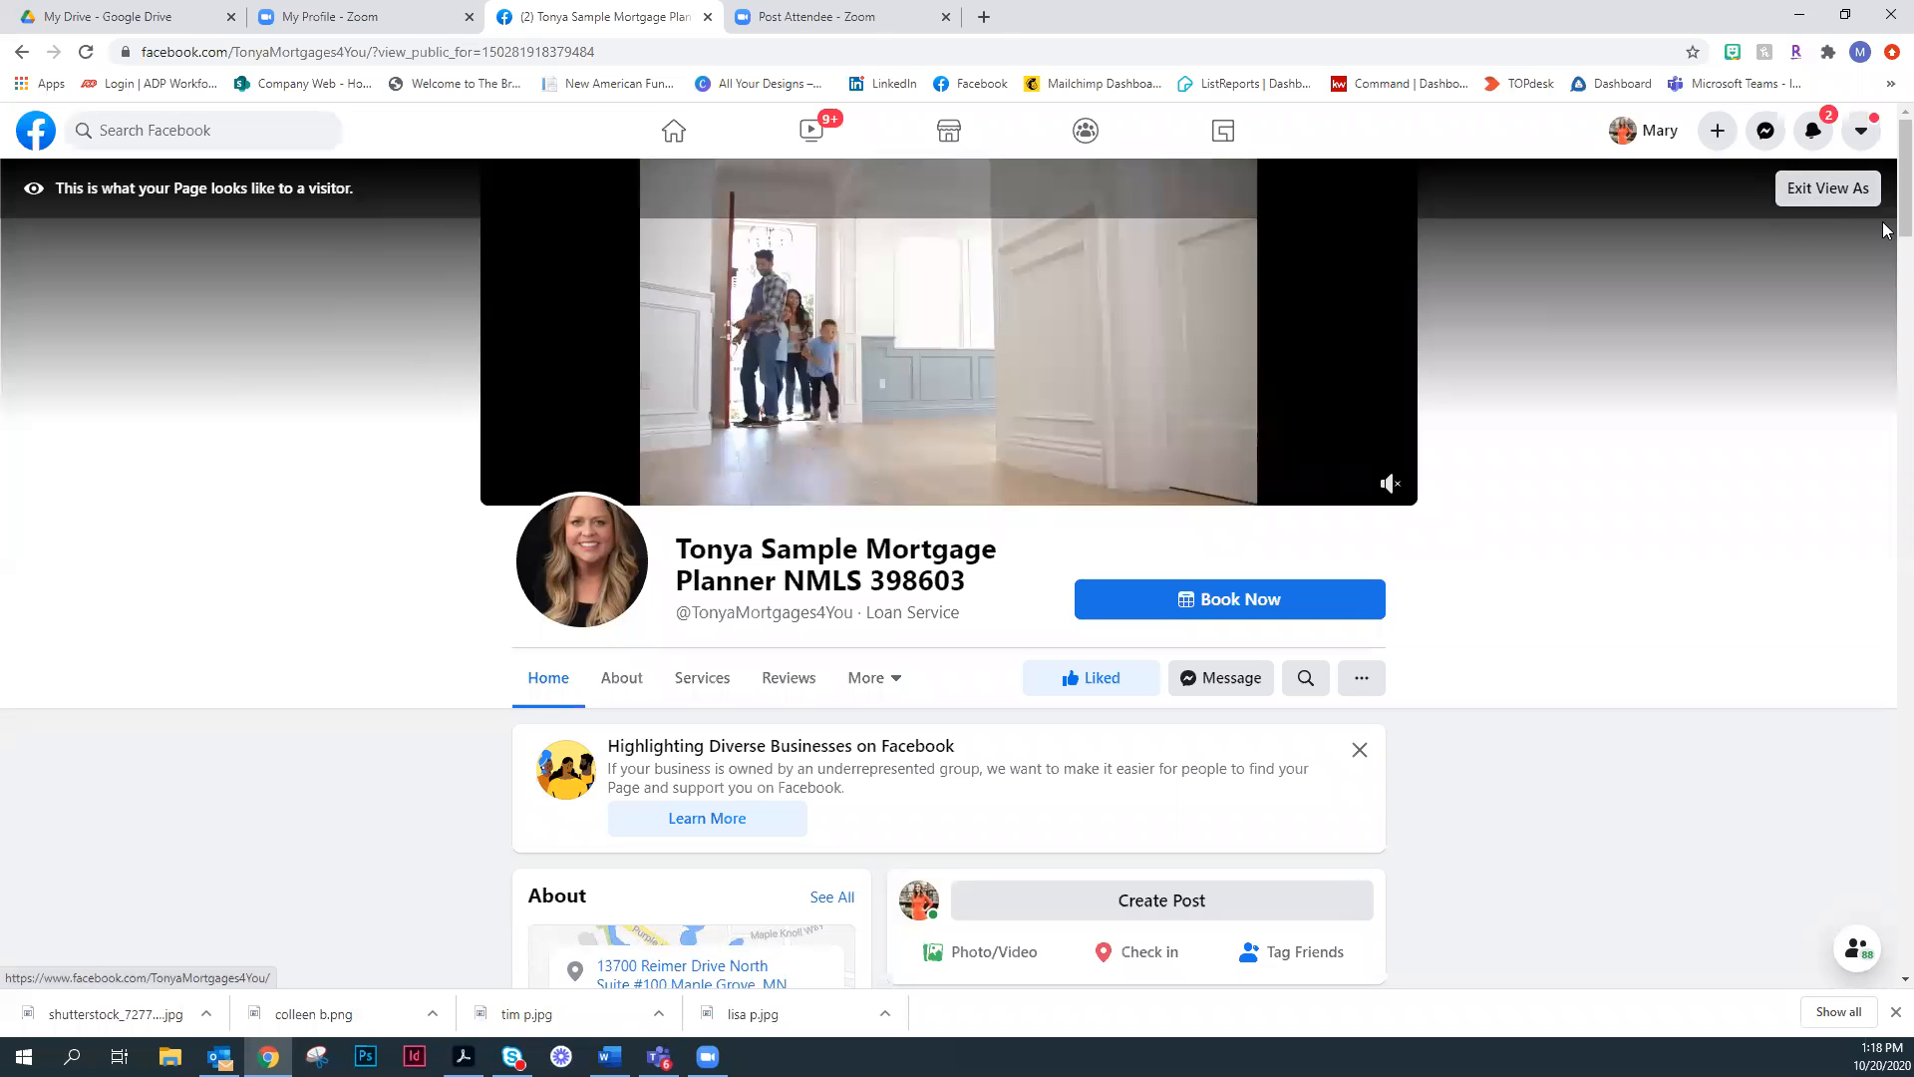
click(1849, 196)
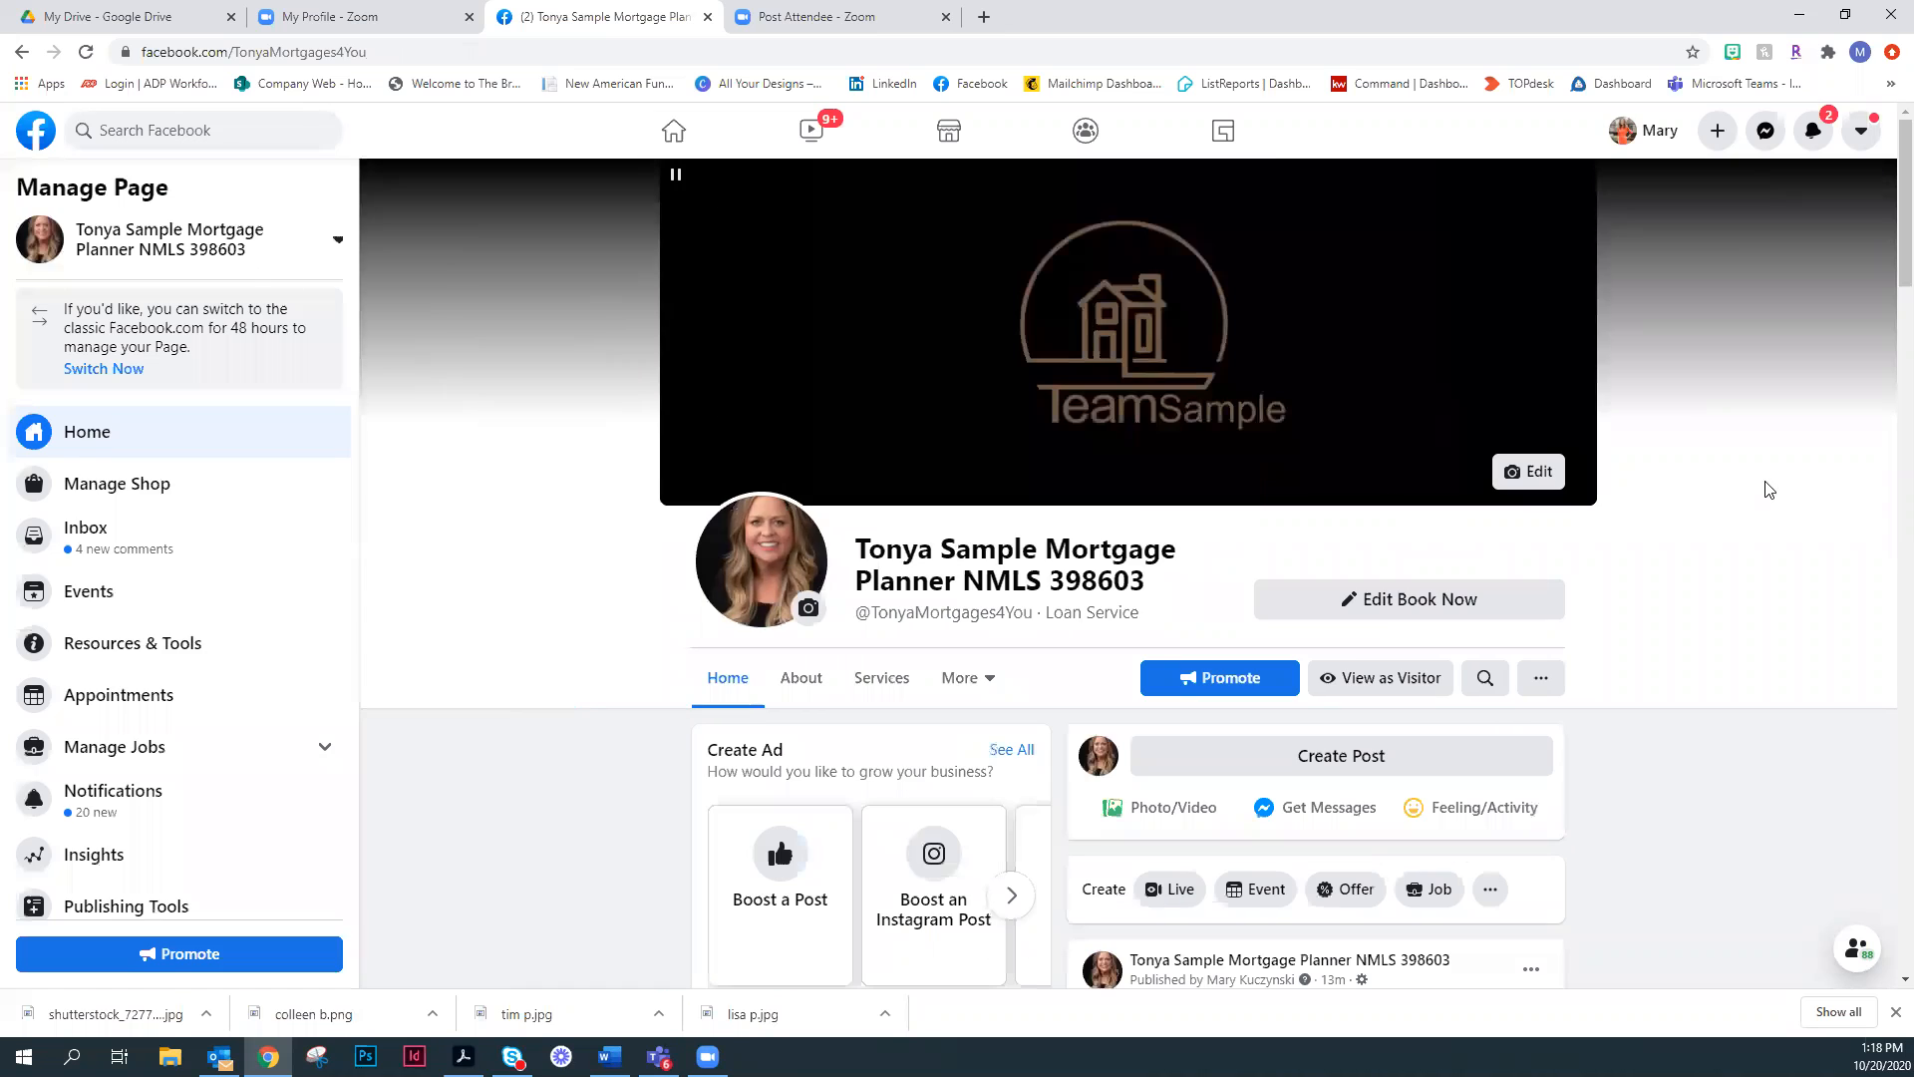
- Open the page's Insights for Posts and examine when fans are online and the reach and engagement of published posts
scroll(1771, 491, down, 2)
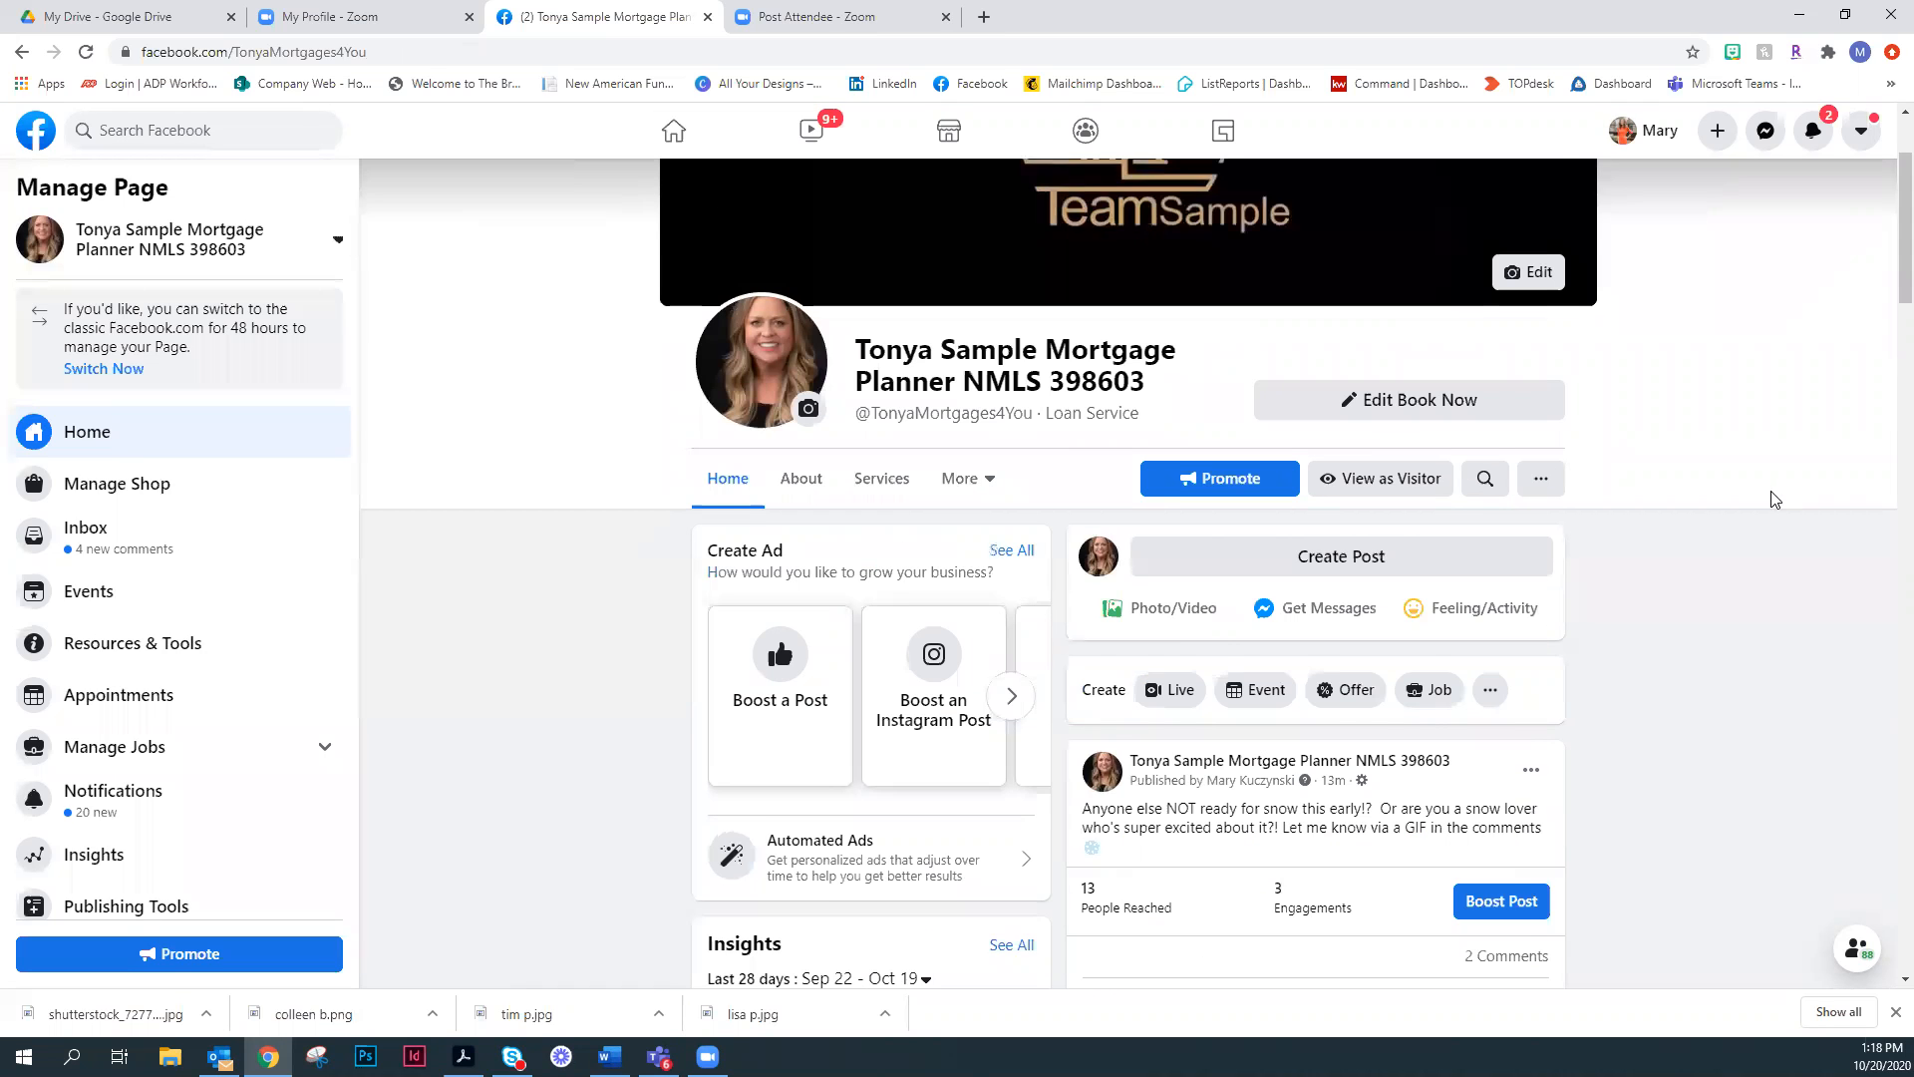
scroll(1774, 499, down, 1)
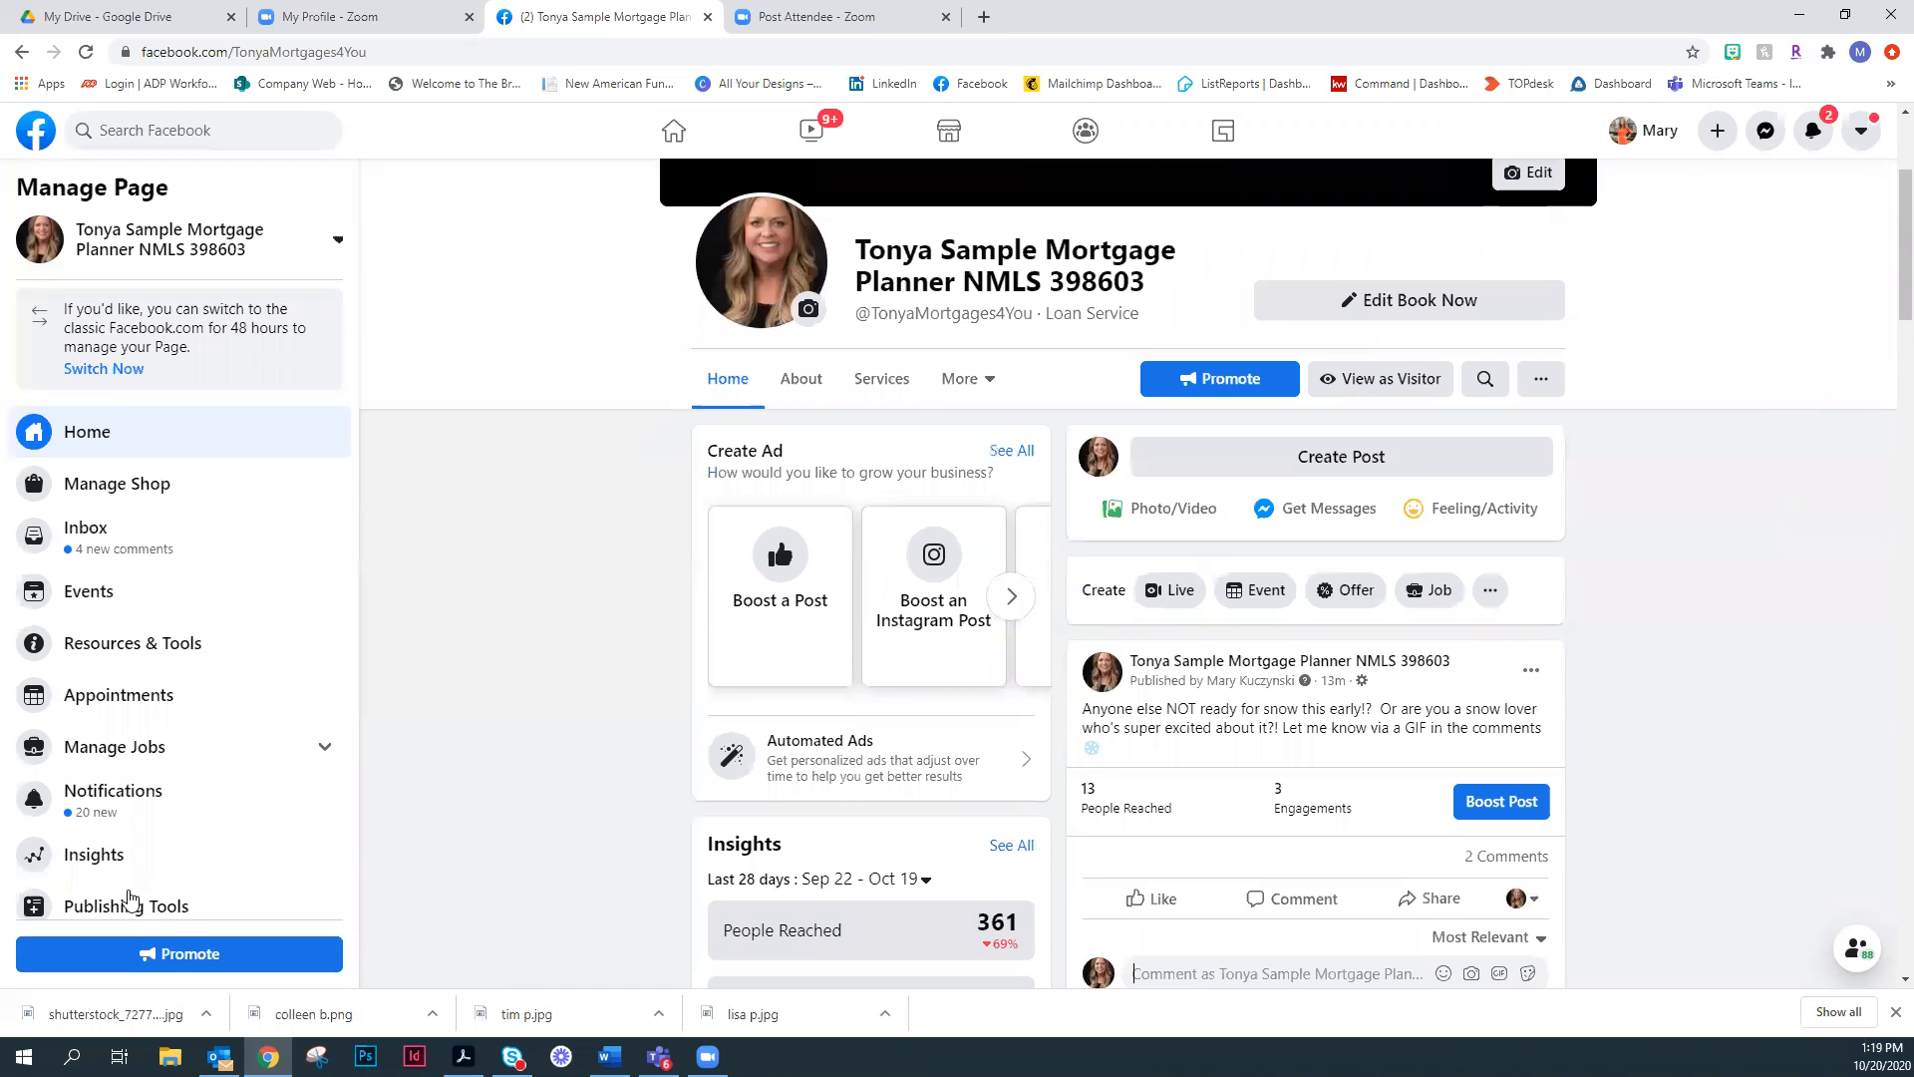
scroll(116, 743, down, 2)
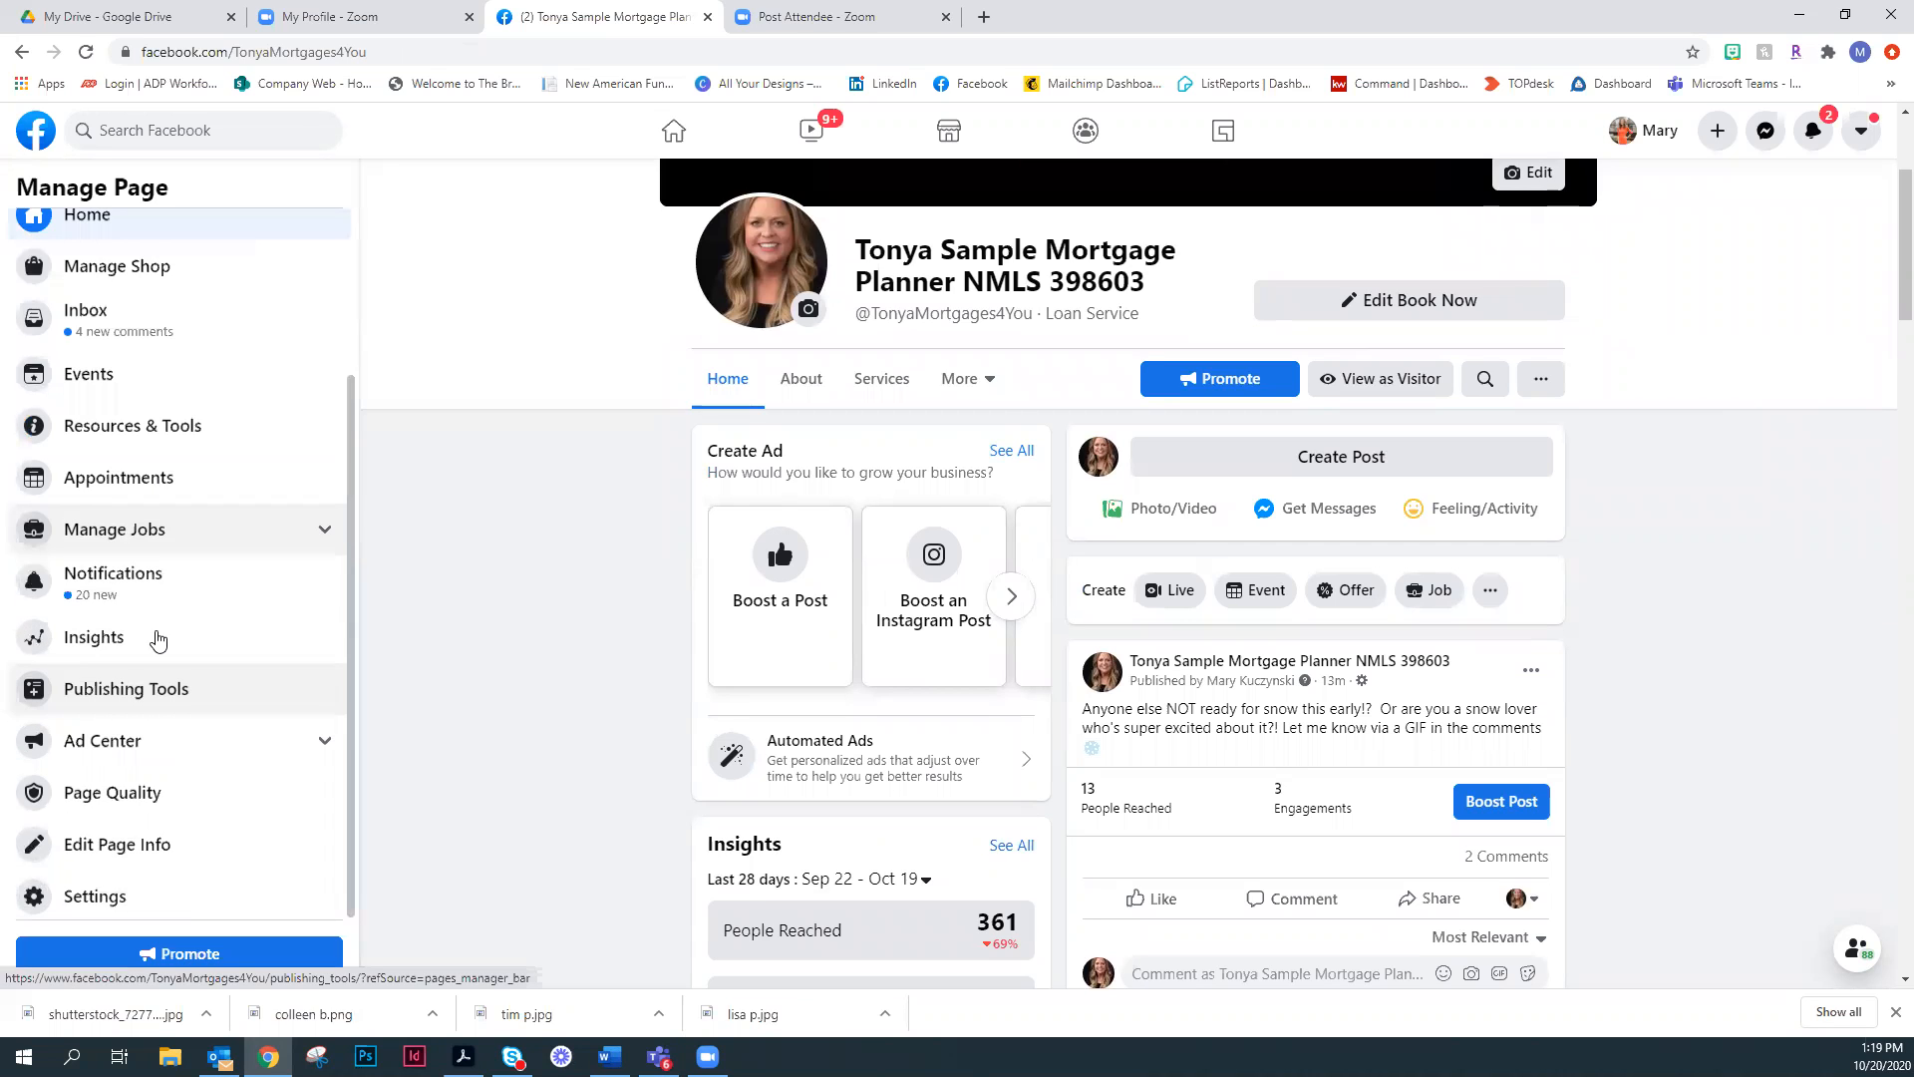
click(233, 644)
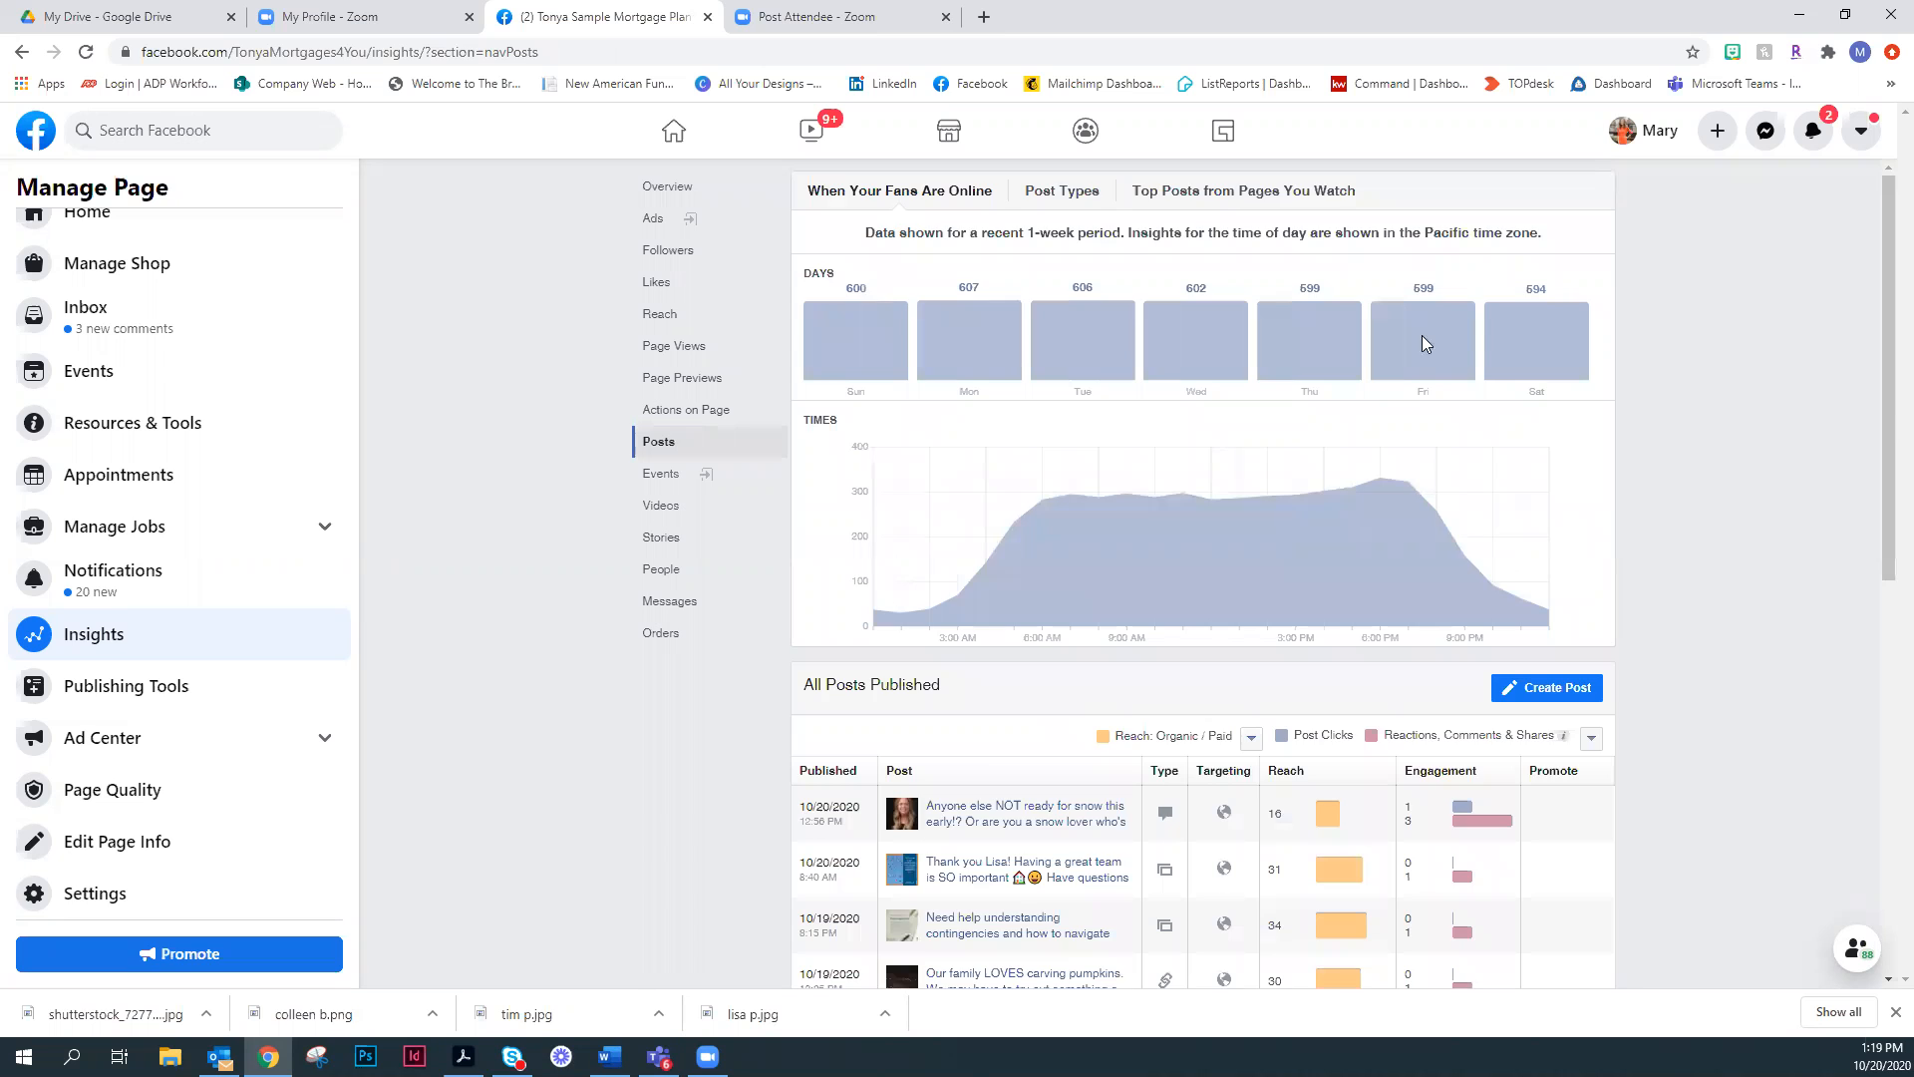
scroll(1421, 335, down, 5)
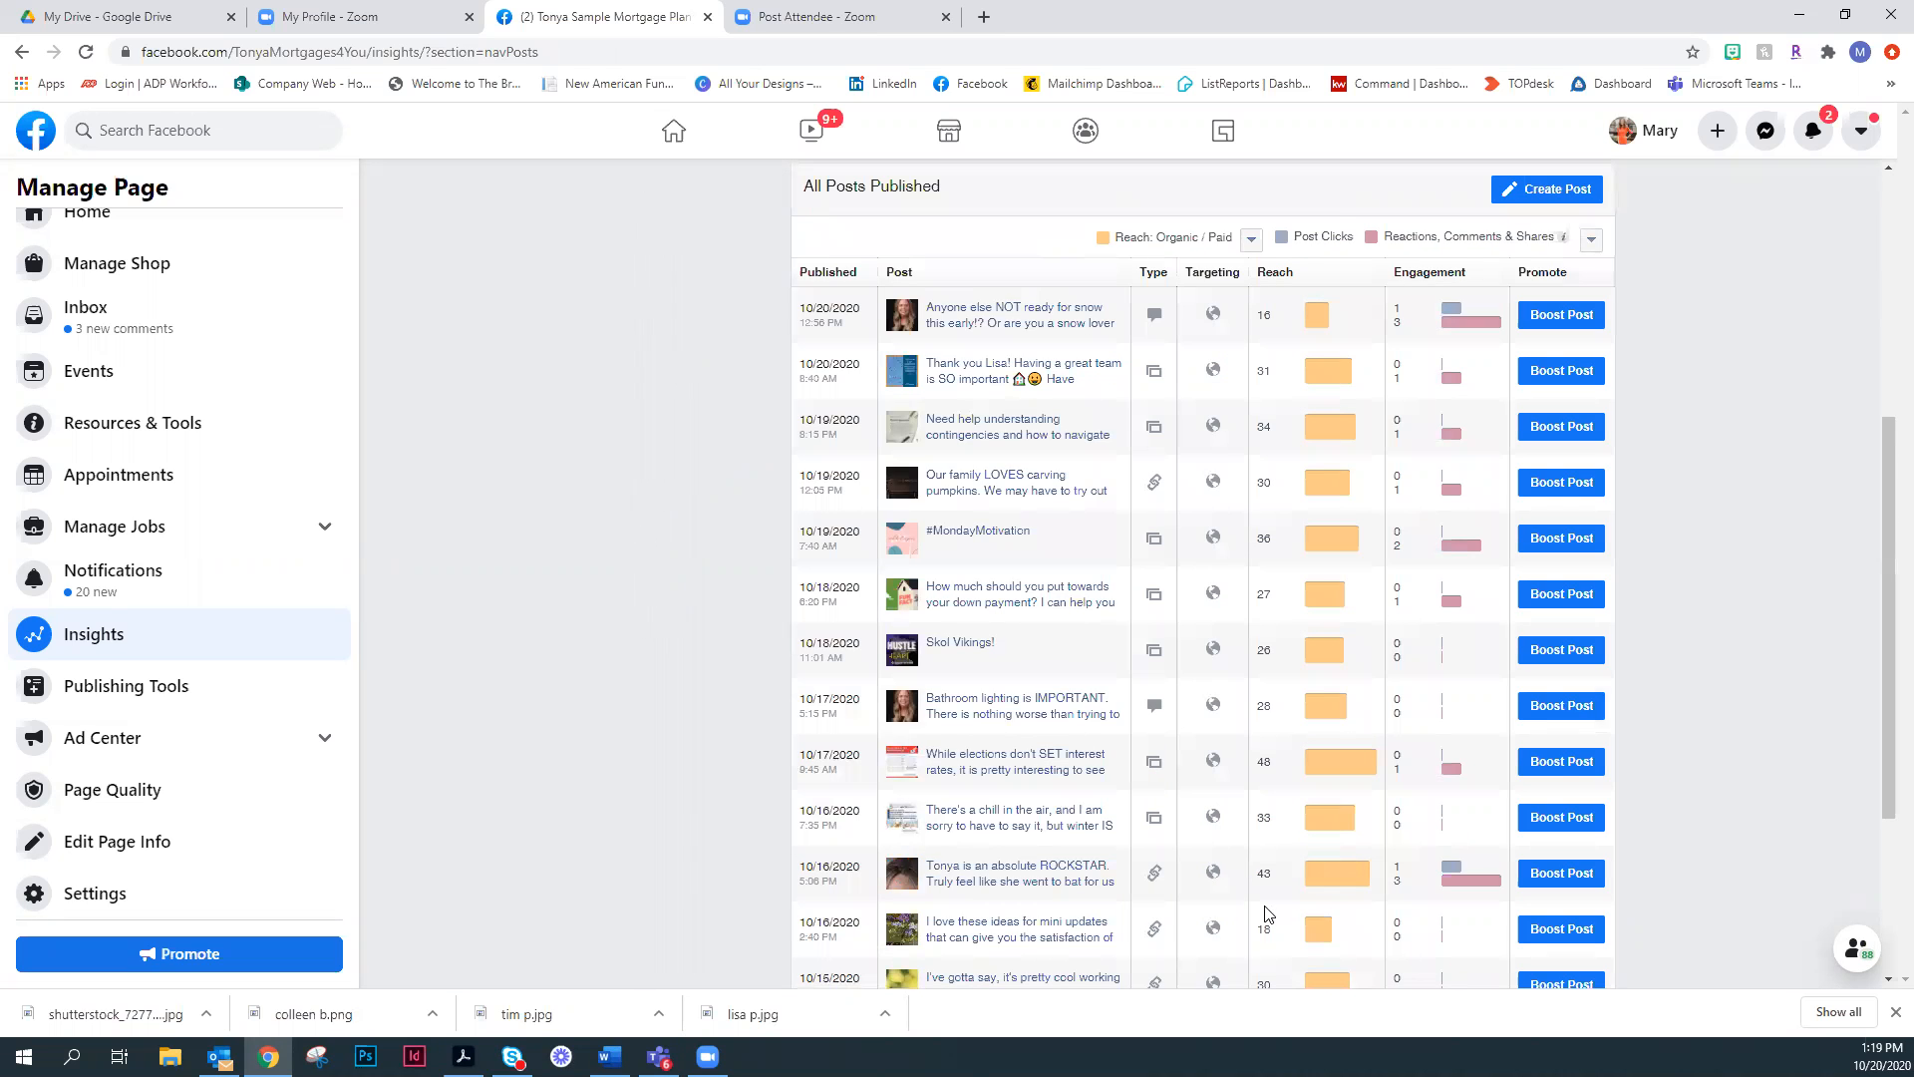
scroll(1235, 837, down, 3)
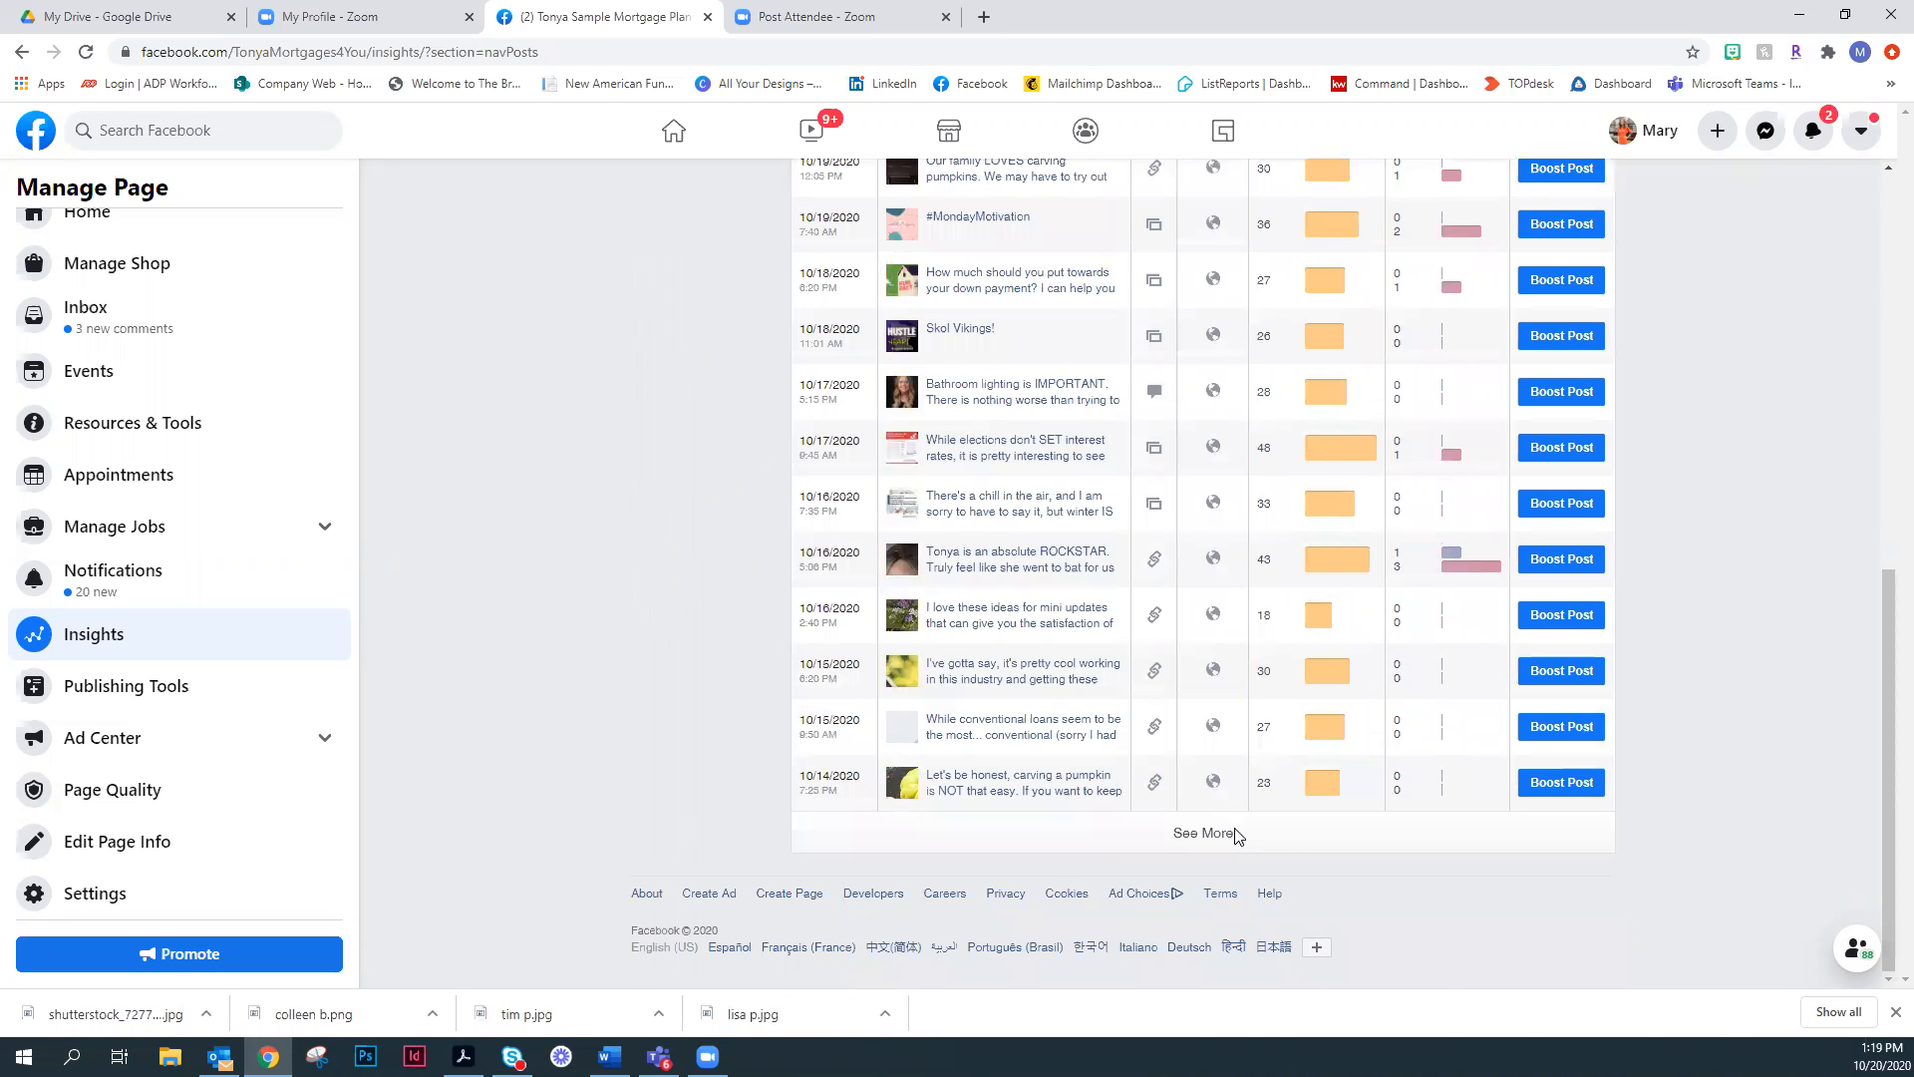
scroll(1511, 469, up, 4)
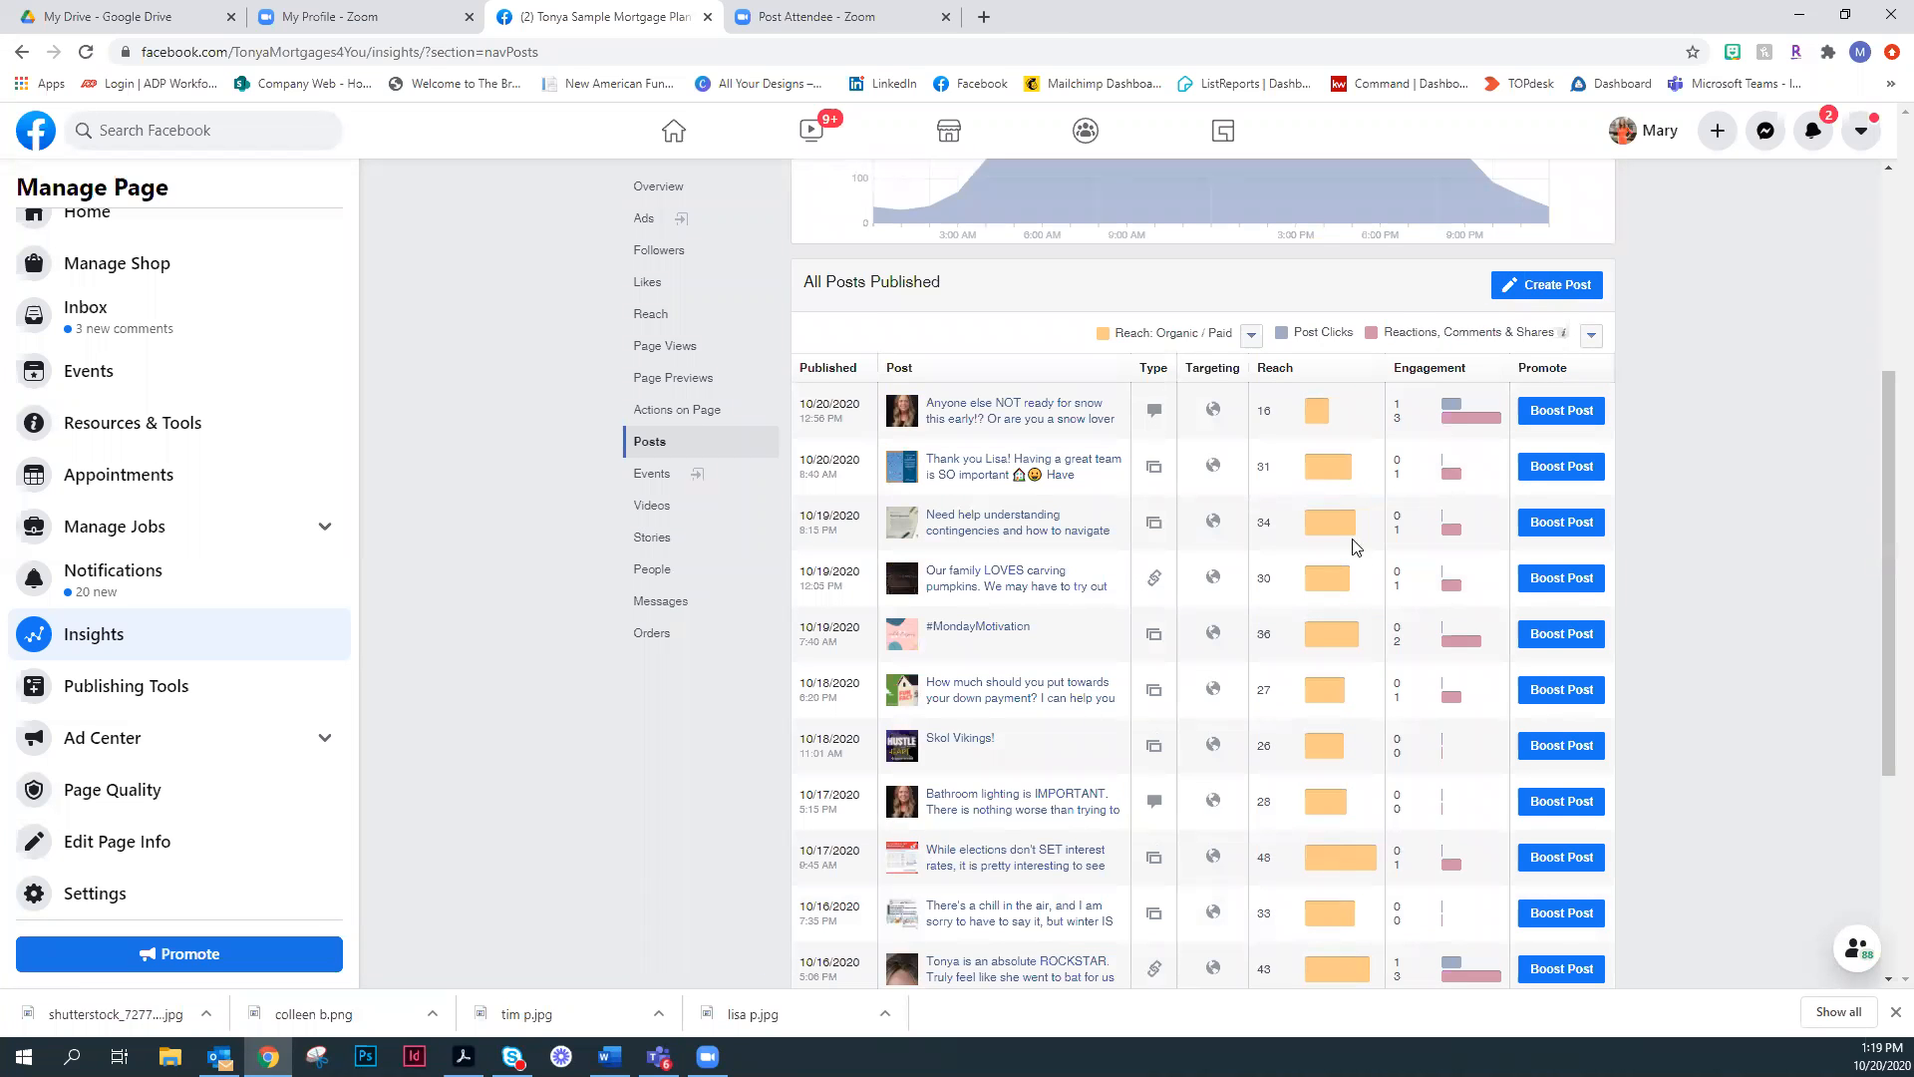
scroll(1354, 547, up, 3)
scroll(1354, 547, up, 1)
mouse_move(1388, 493)
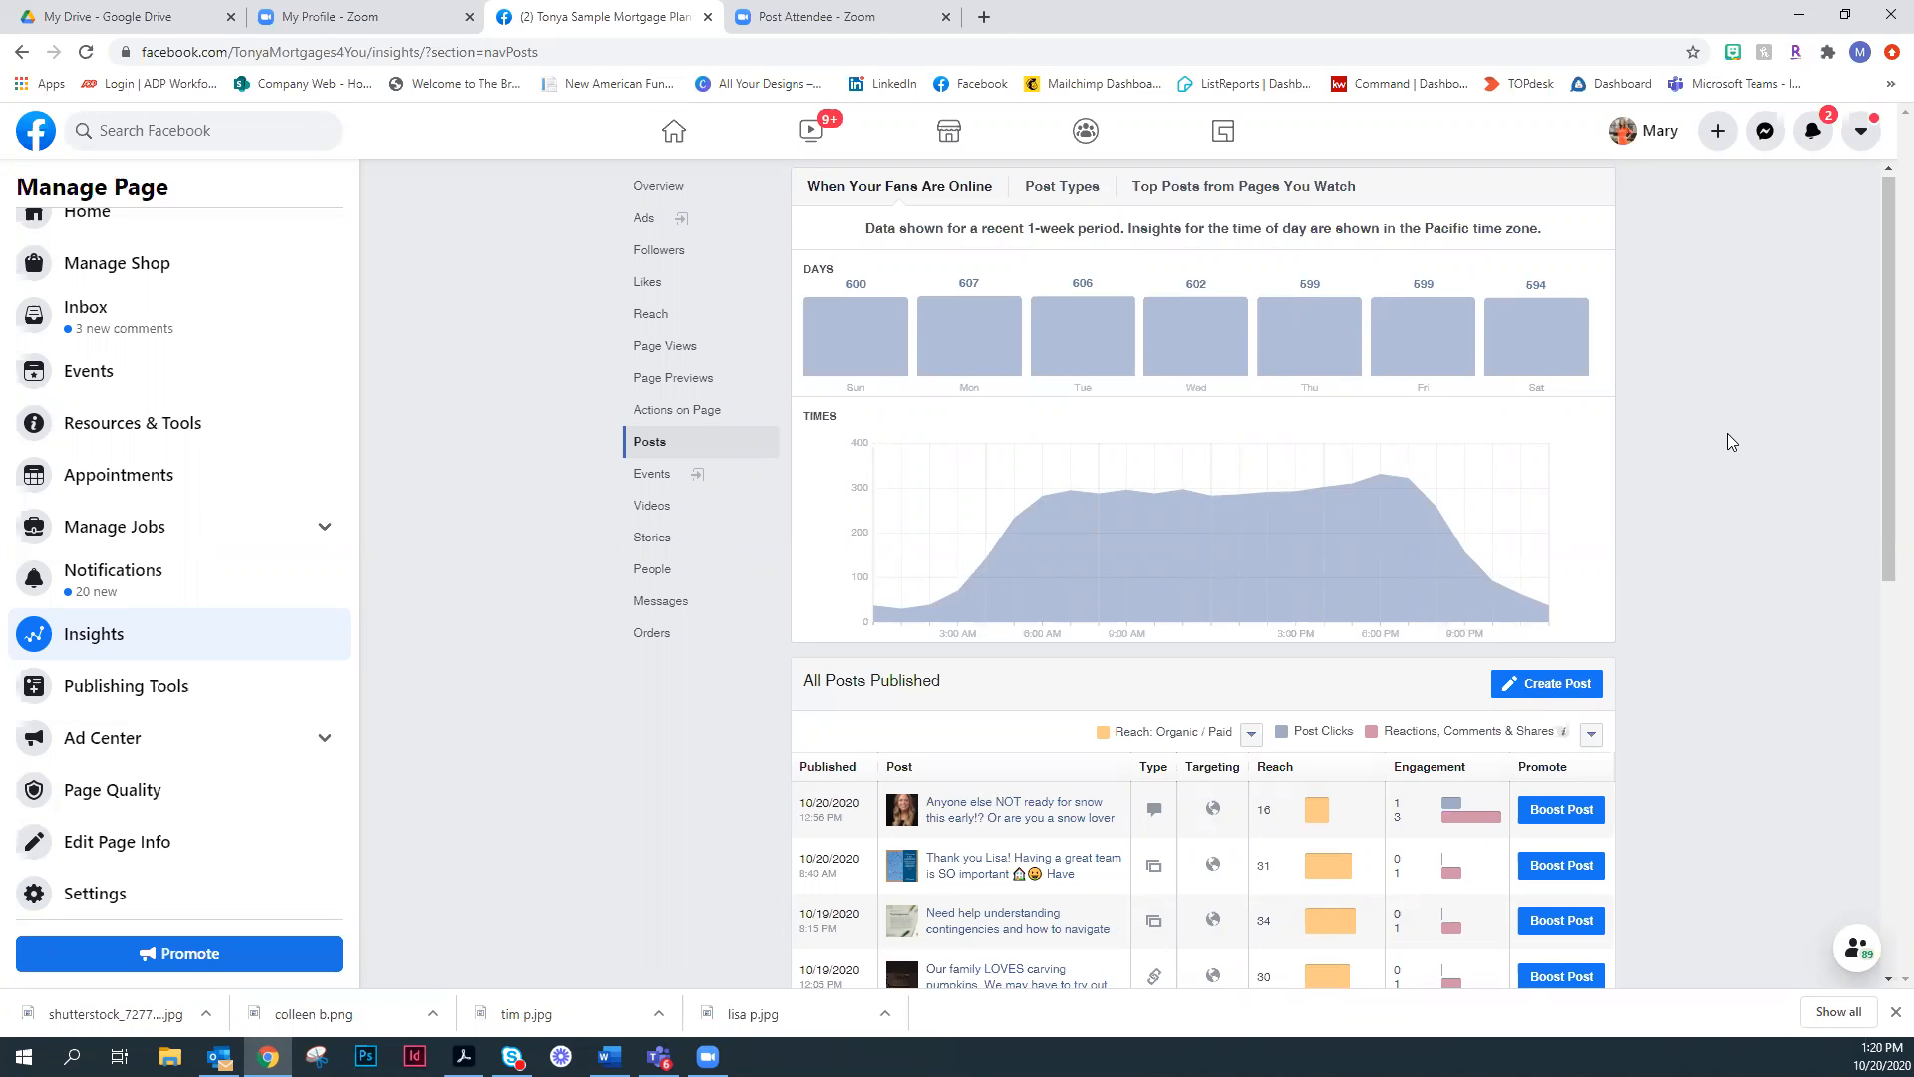
mouse_move(1440, 526)
mouse_move(1157, 301)
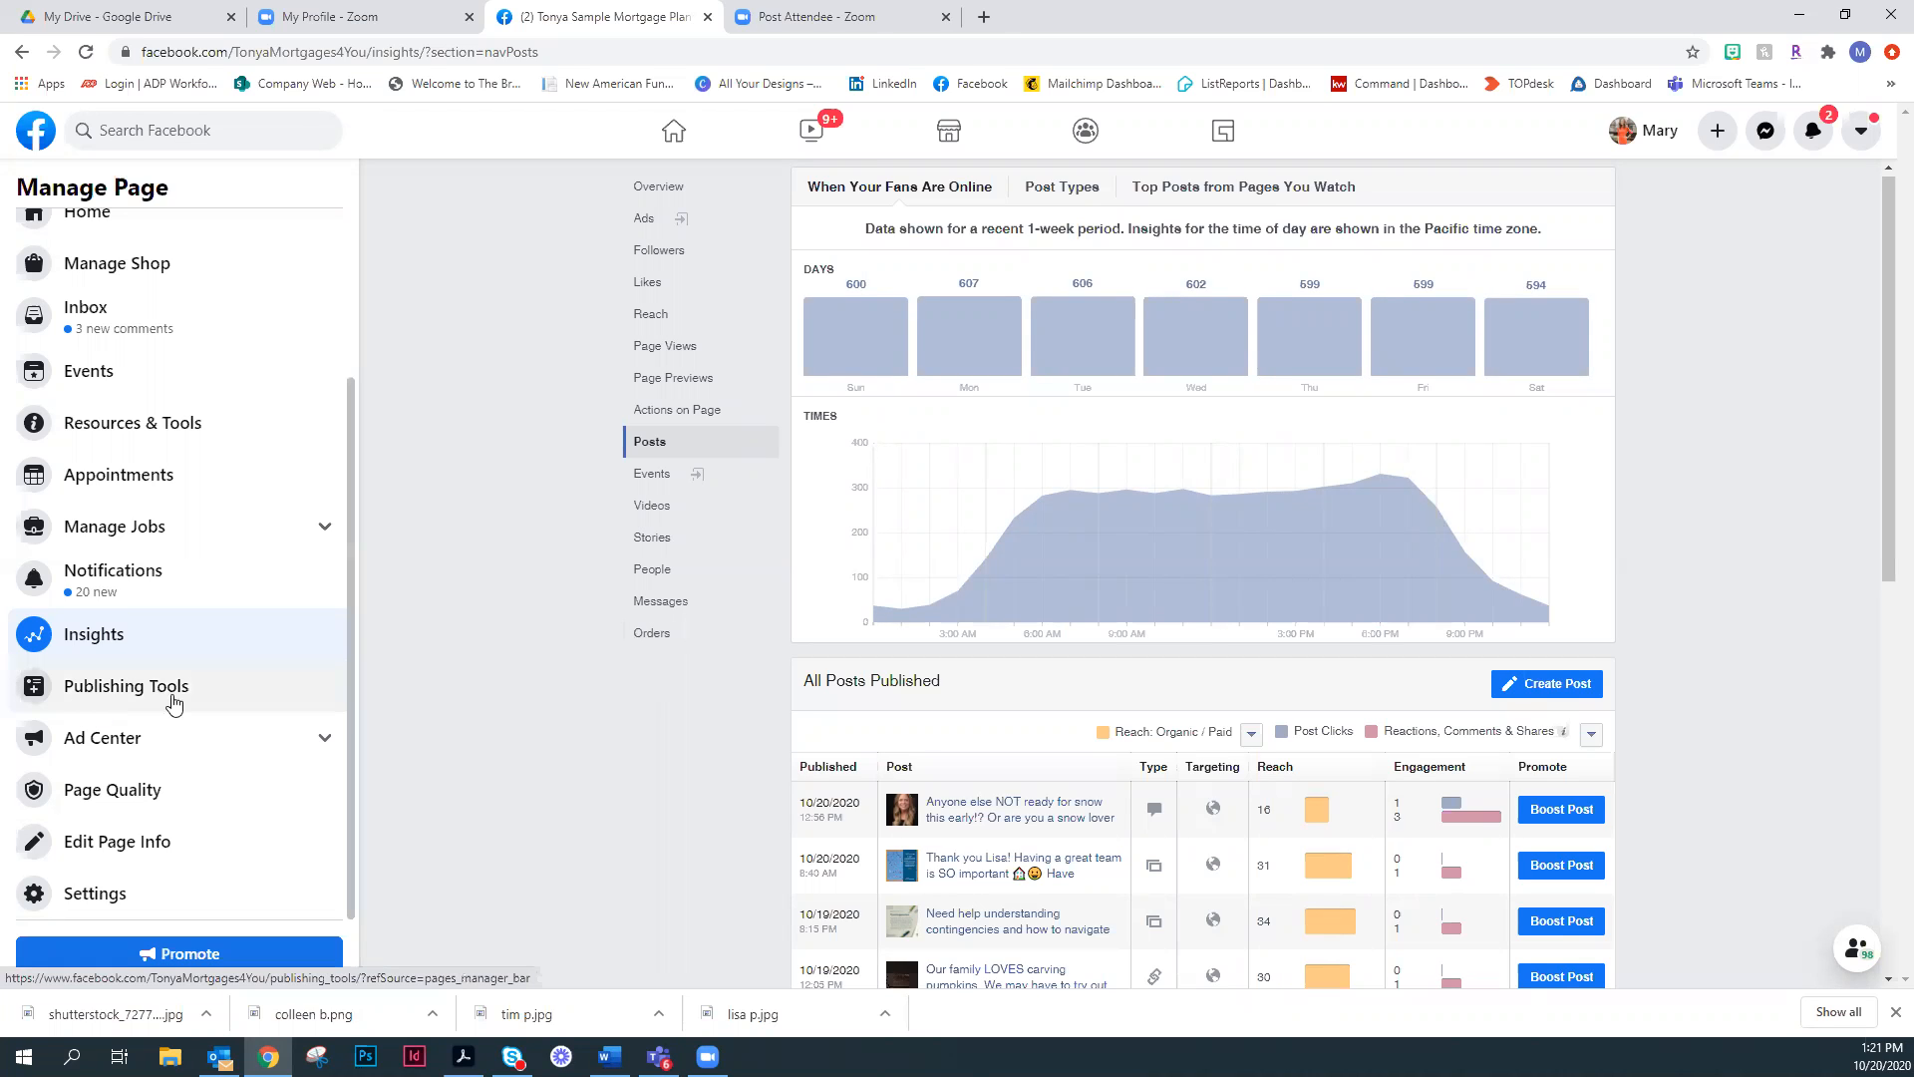
- Open the Publishing Tools, review the published posts, and open the composer for a new page post
click(208, 700)
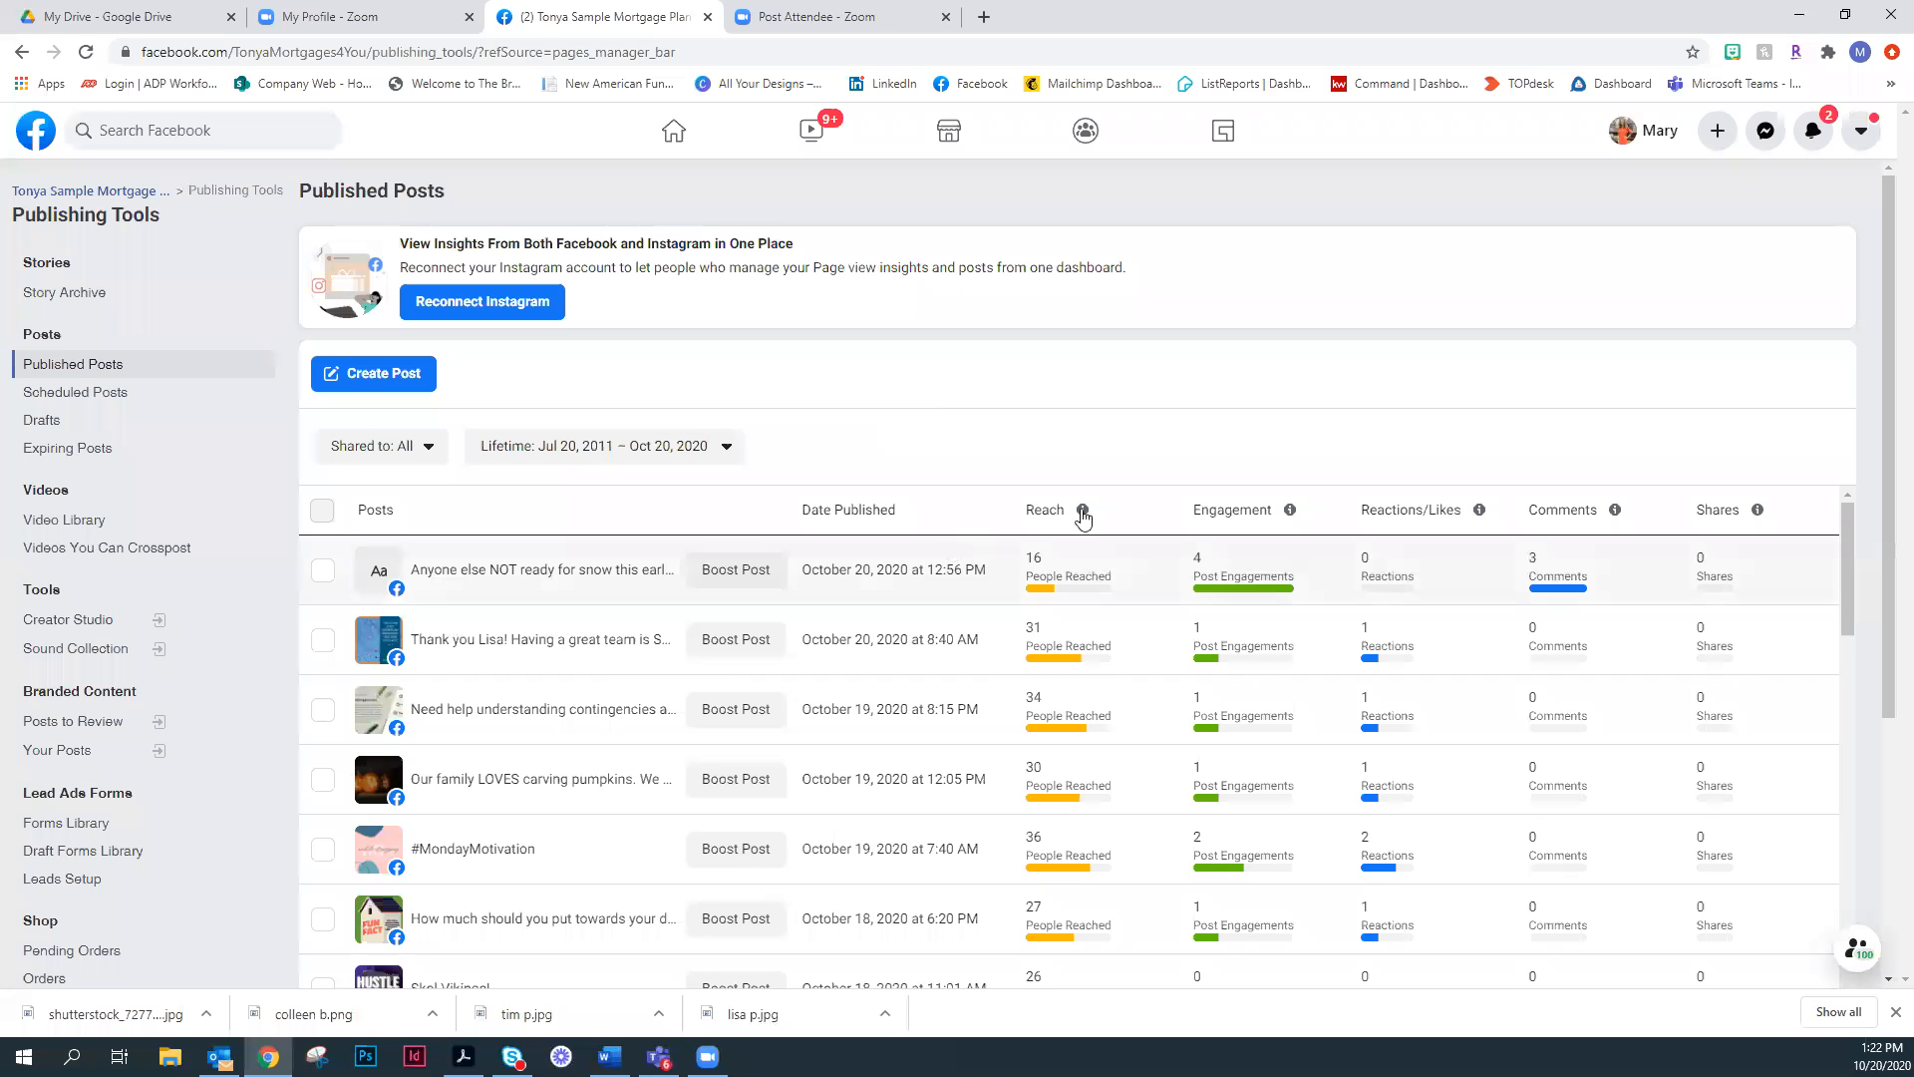
click(381, 379)
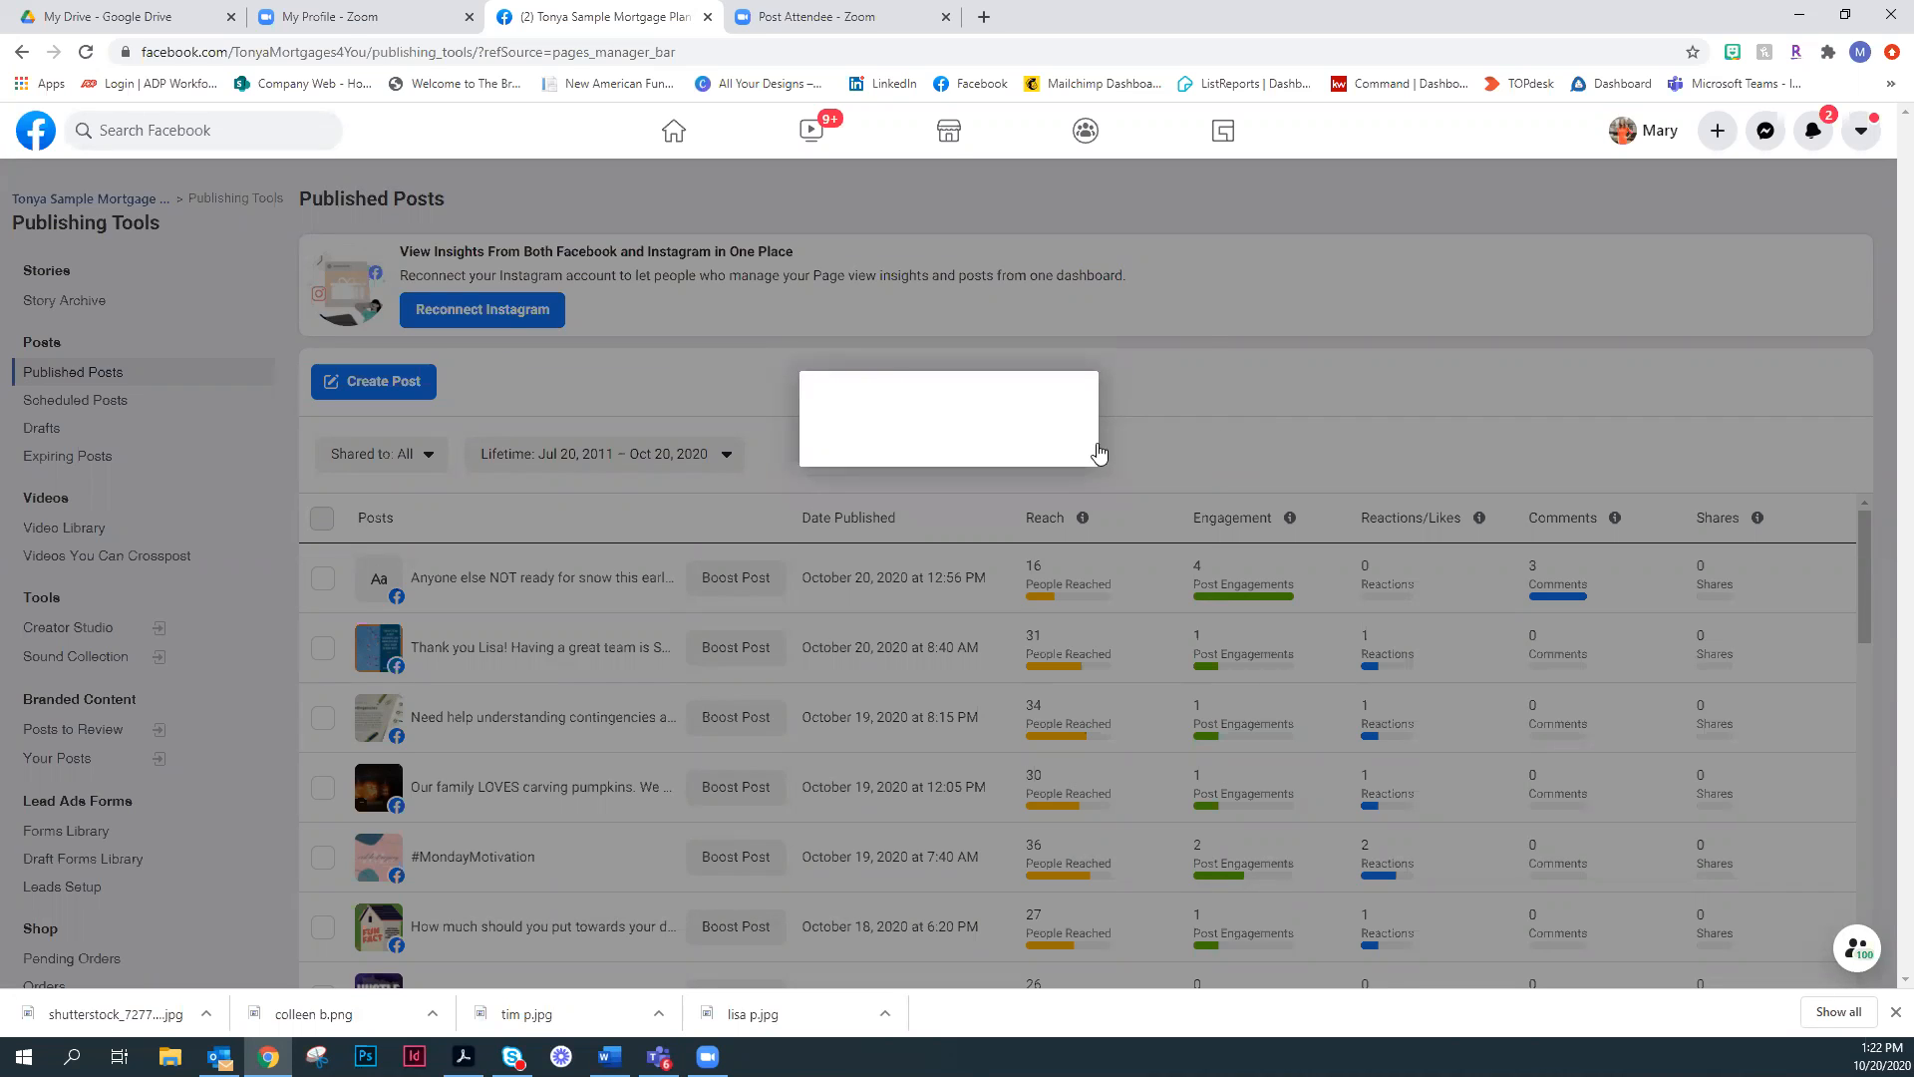
click(1155, 431)
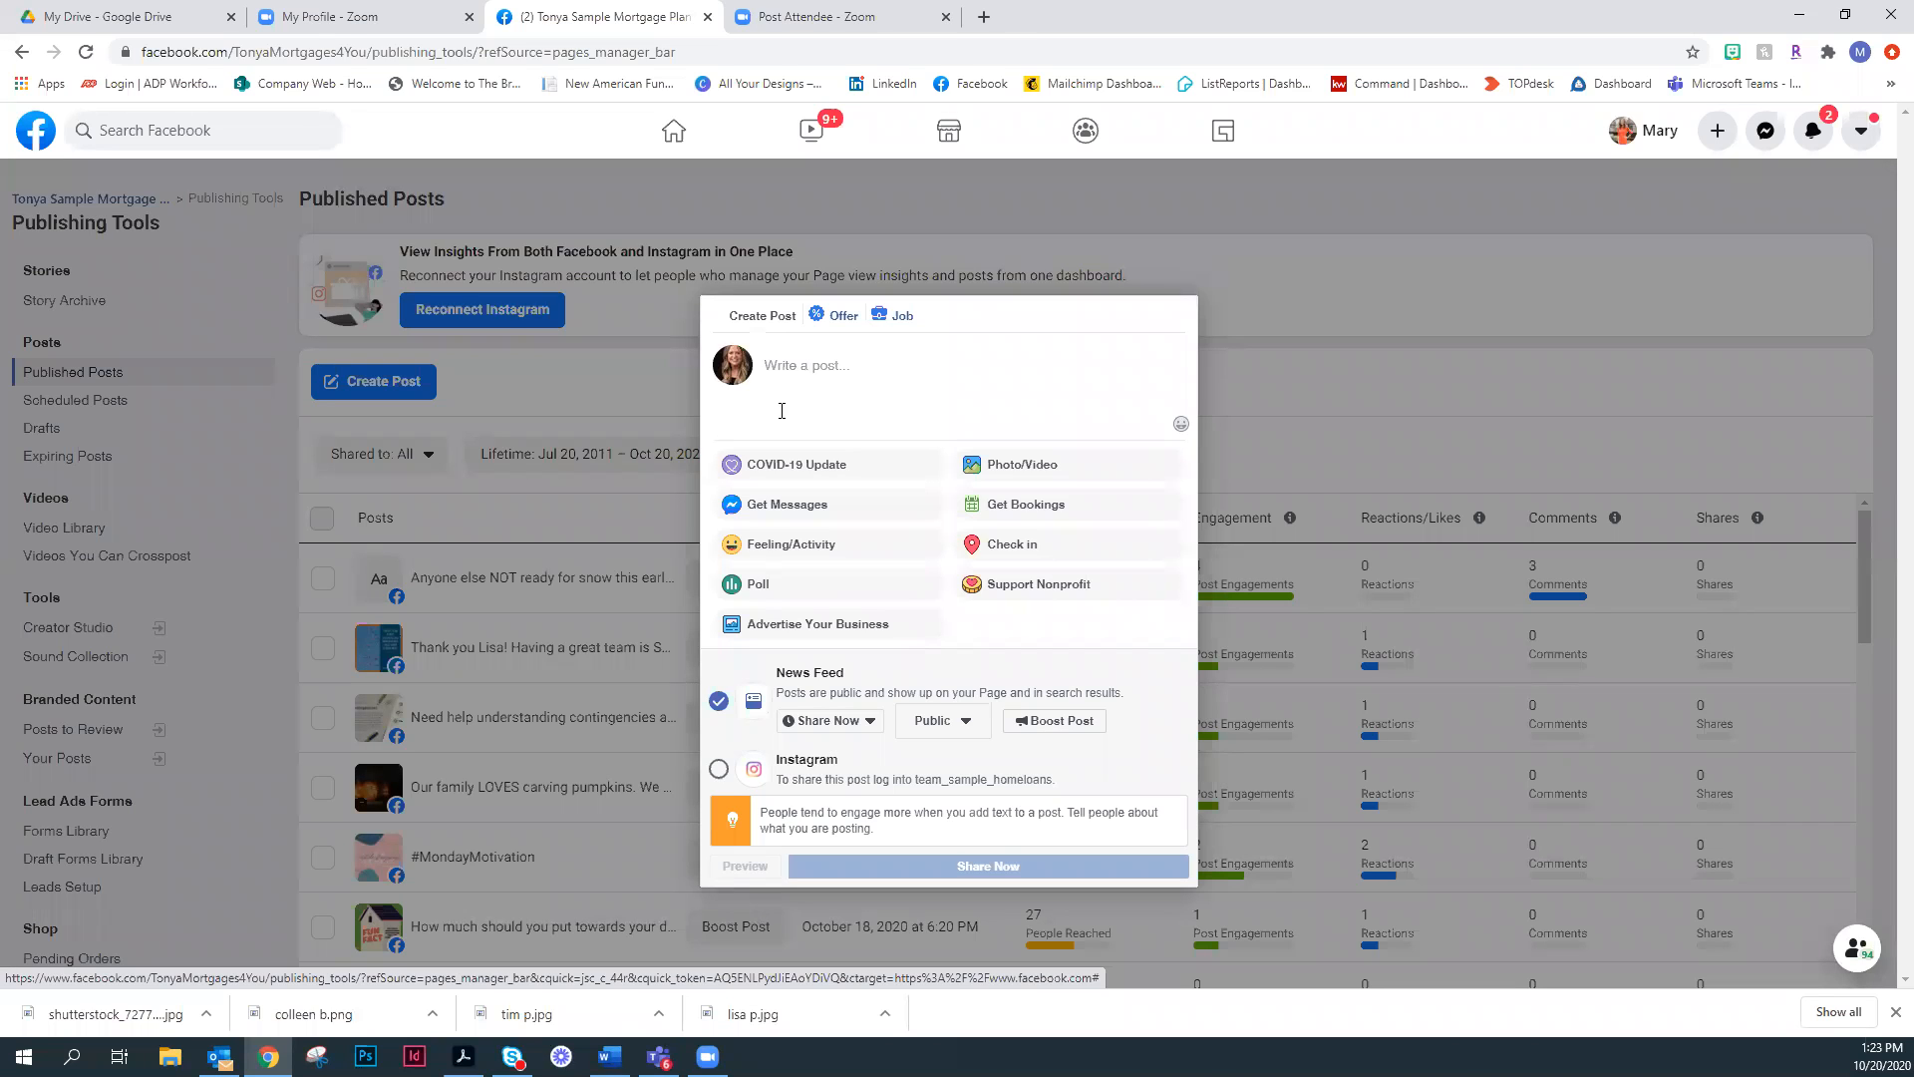
click(814, 409)
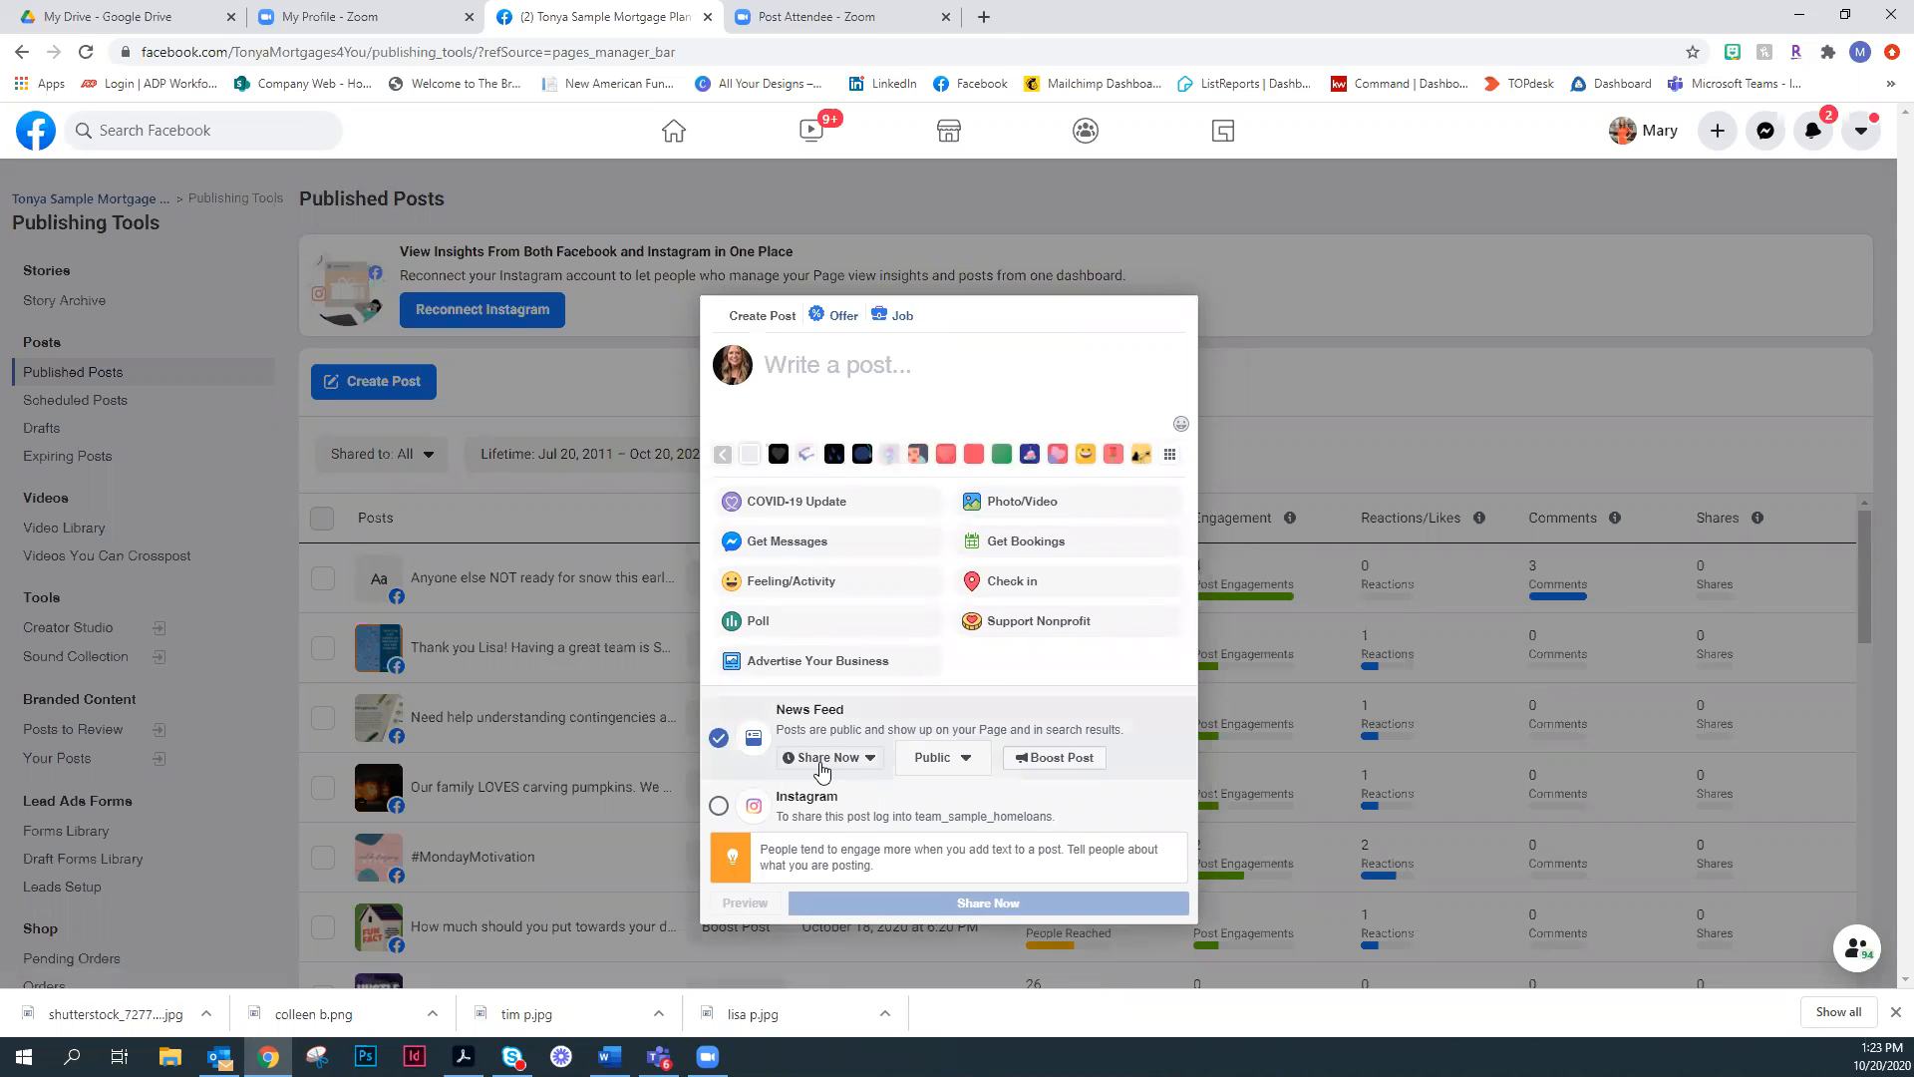
- Inspect the Schedule option and its publication date calendar for the new post, and close the composer without scheduling anything
click(821, 764)
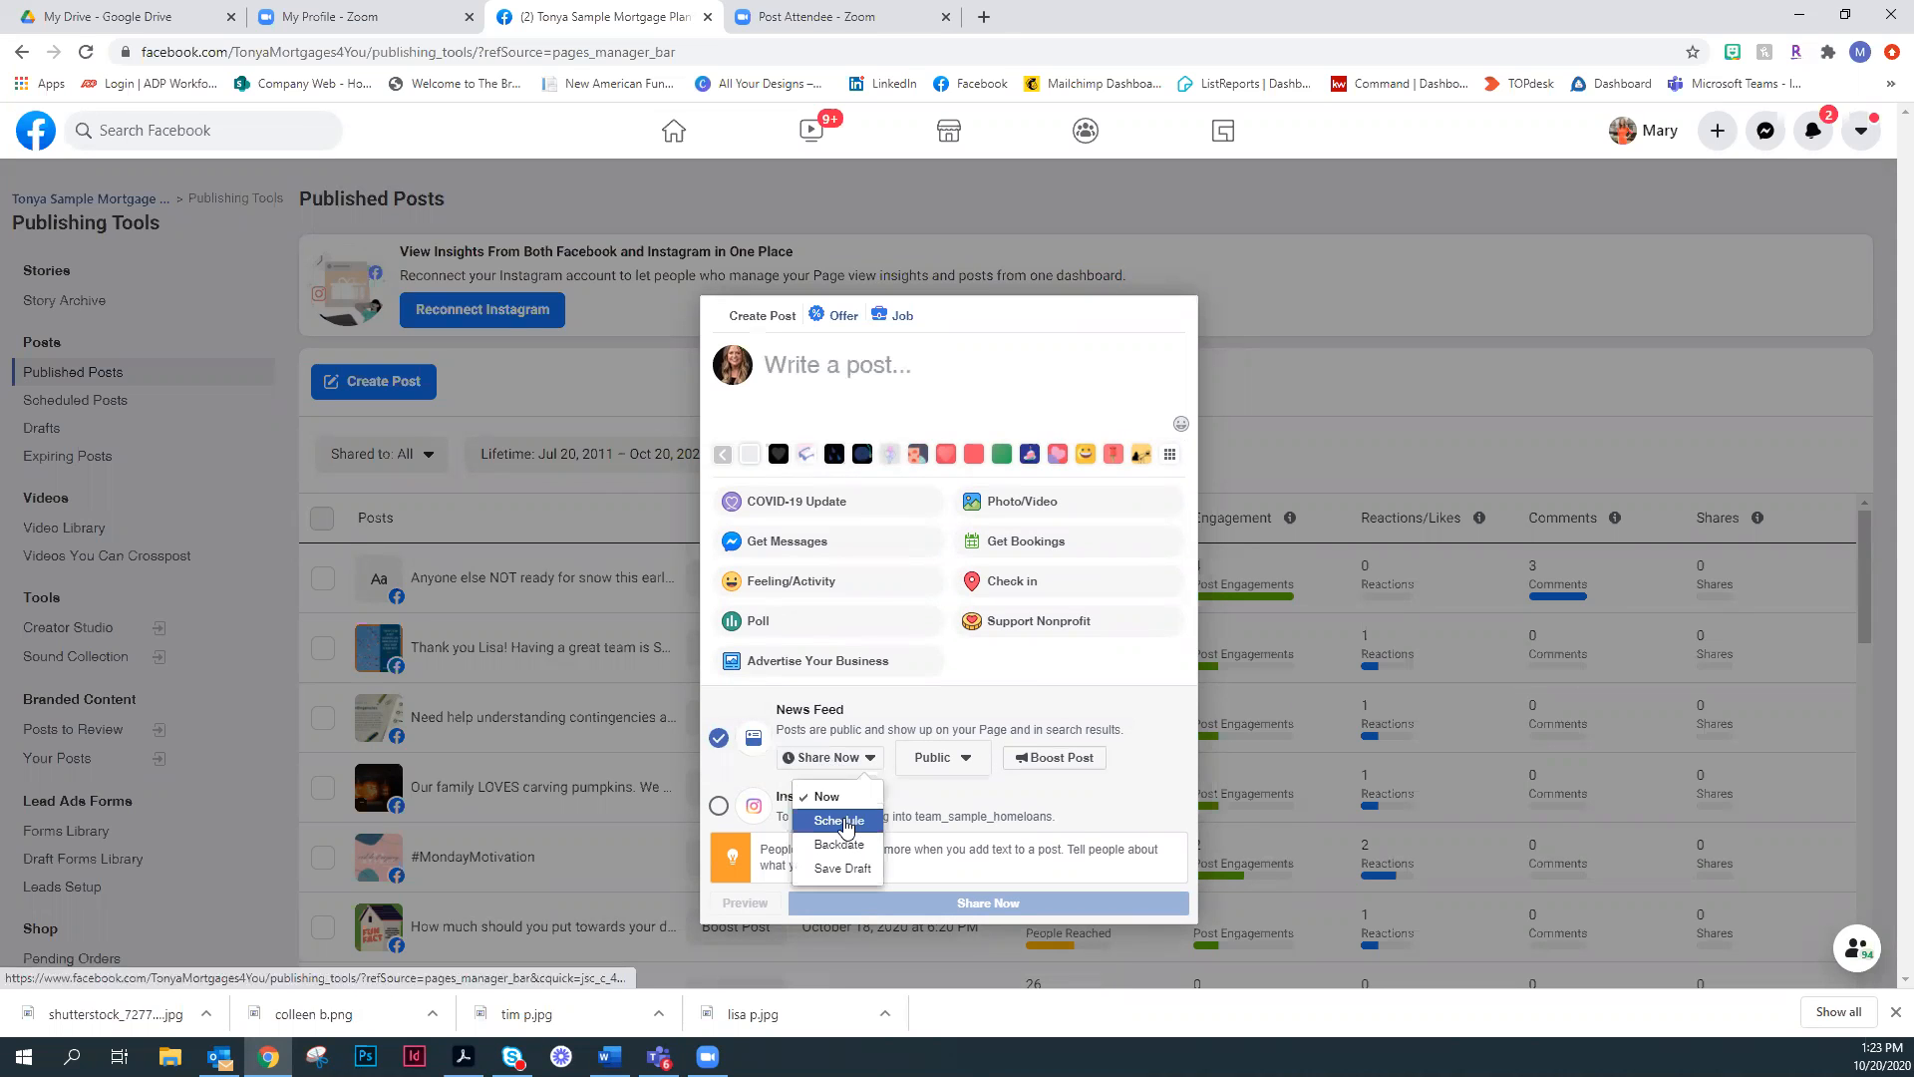
click(844, 820)
click(813, 616)
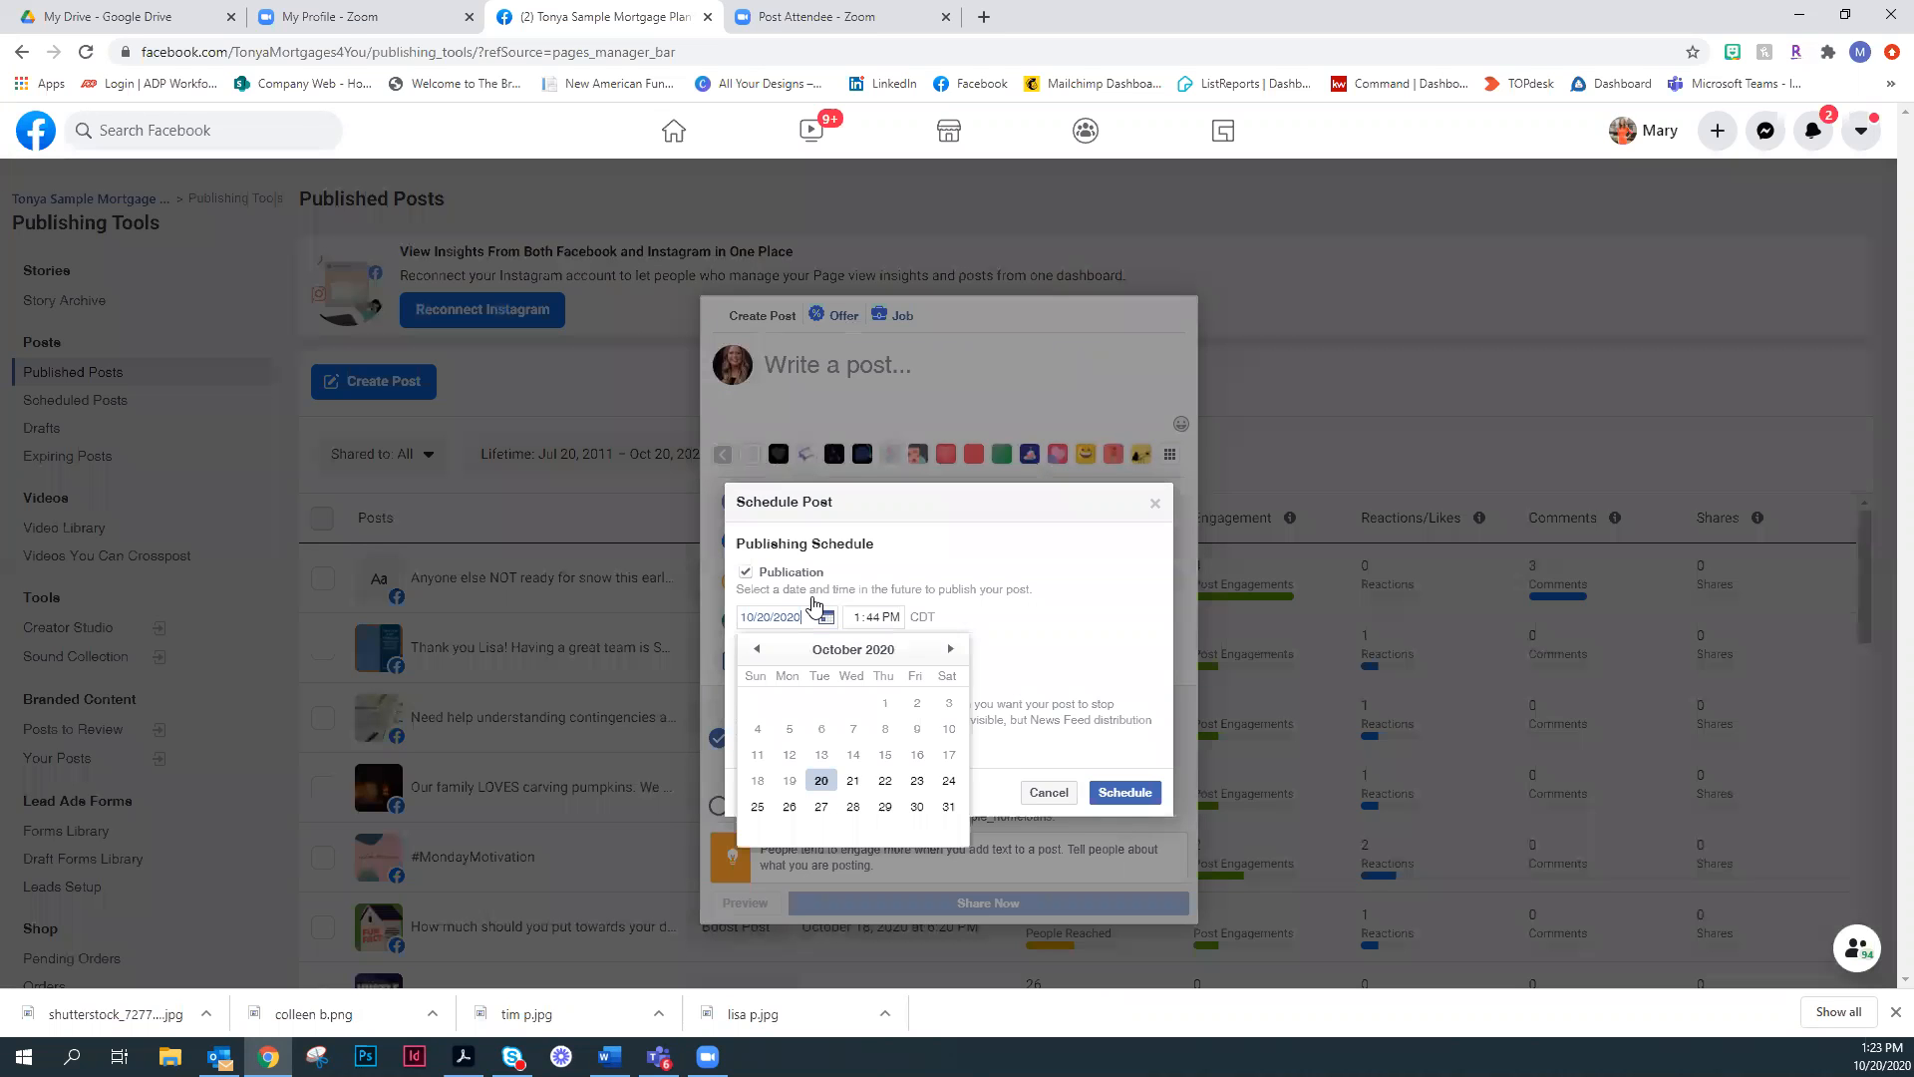
click(1156, 506)
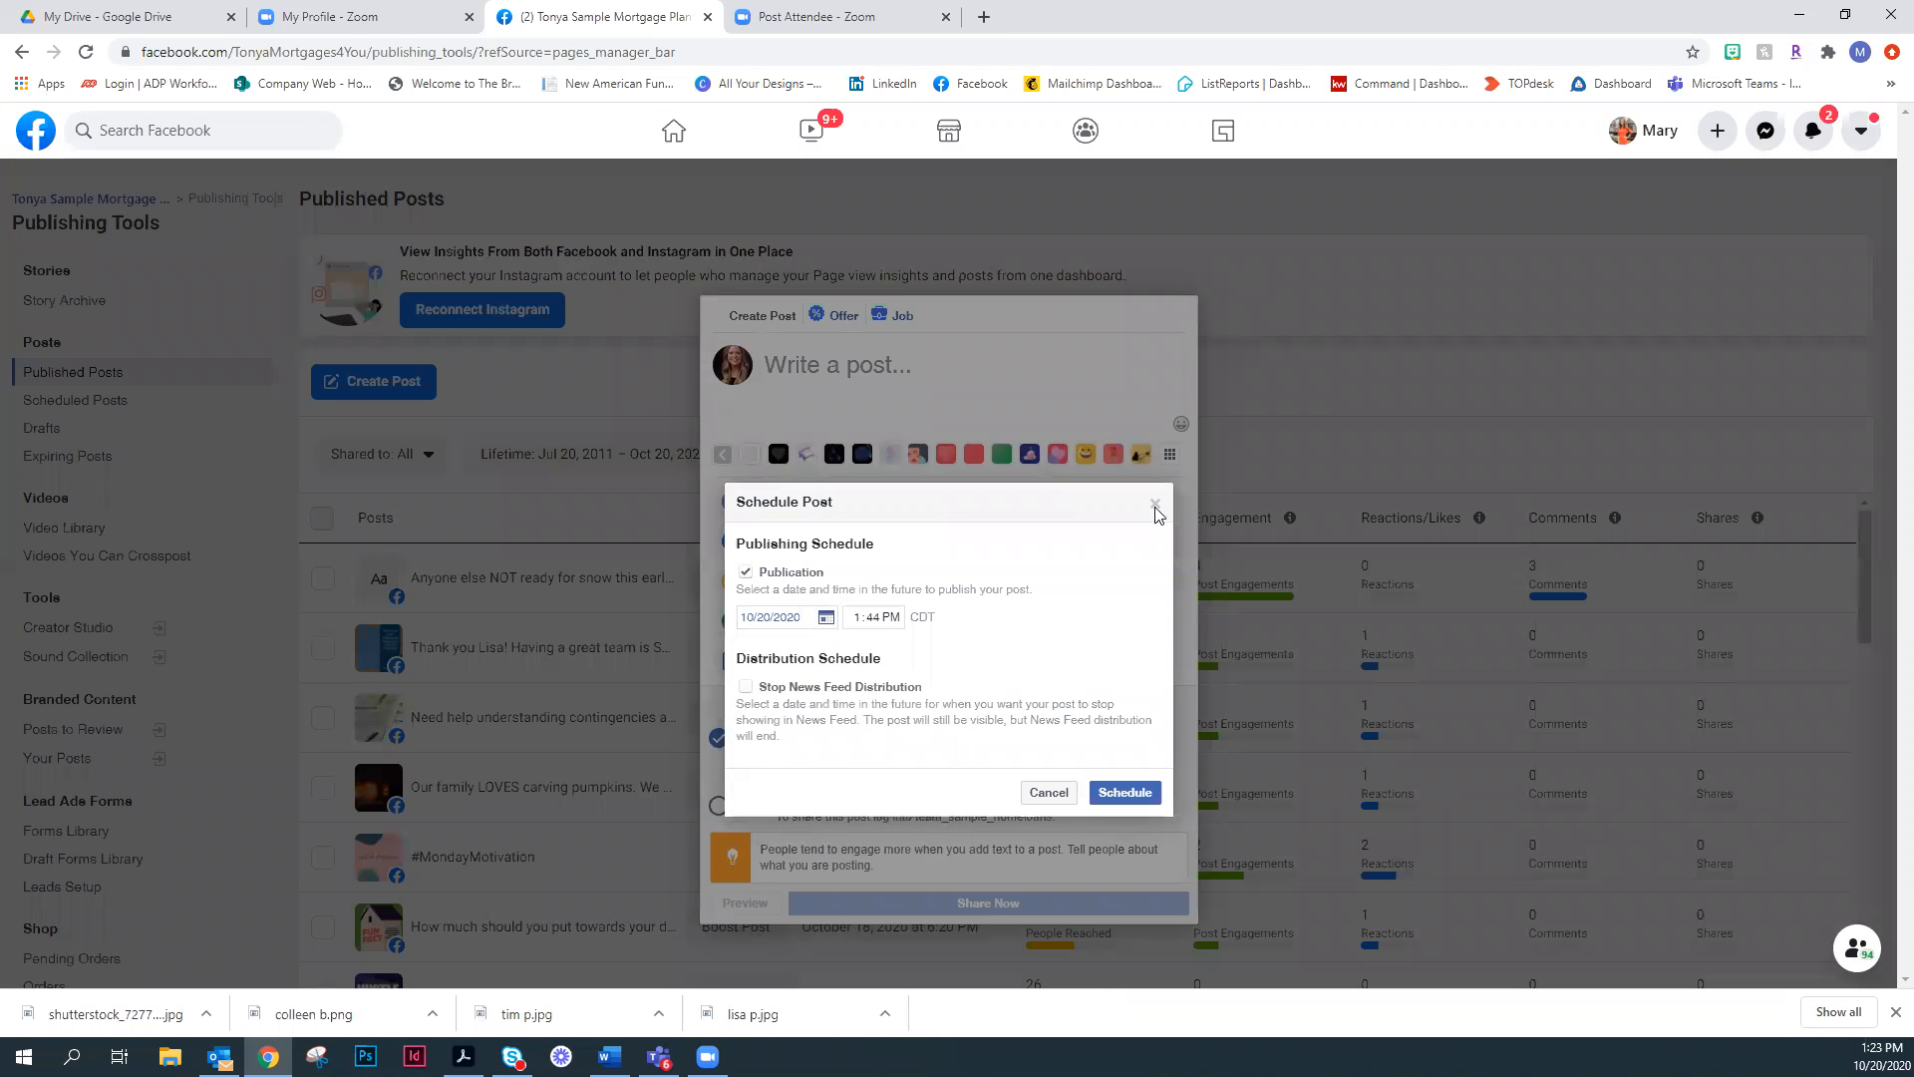
click(1156, 507)
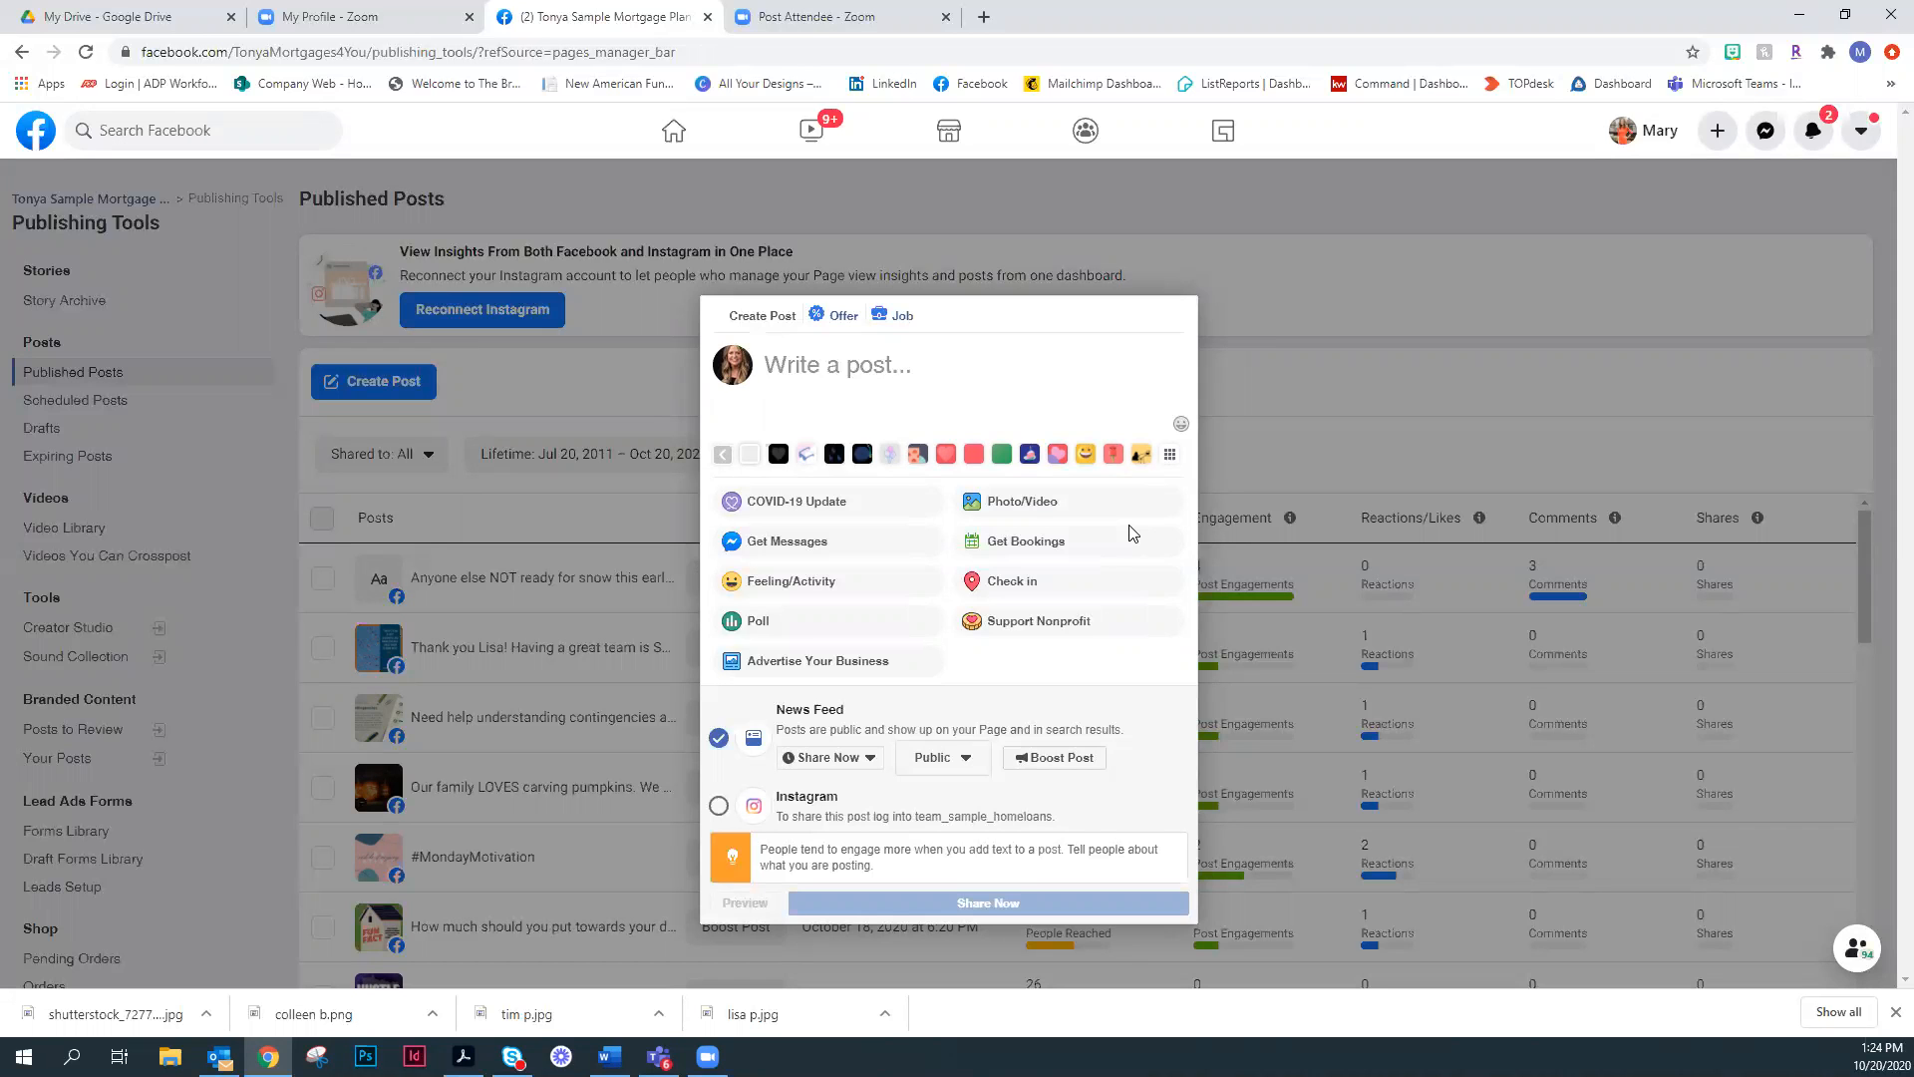
click(1286, 455)
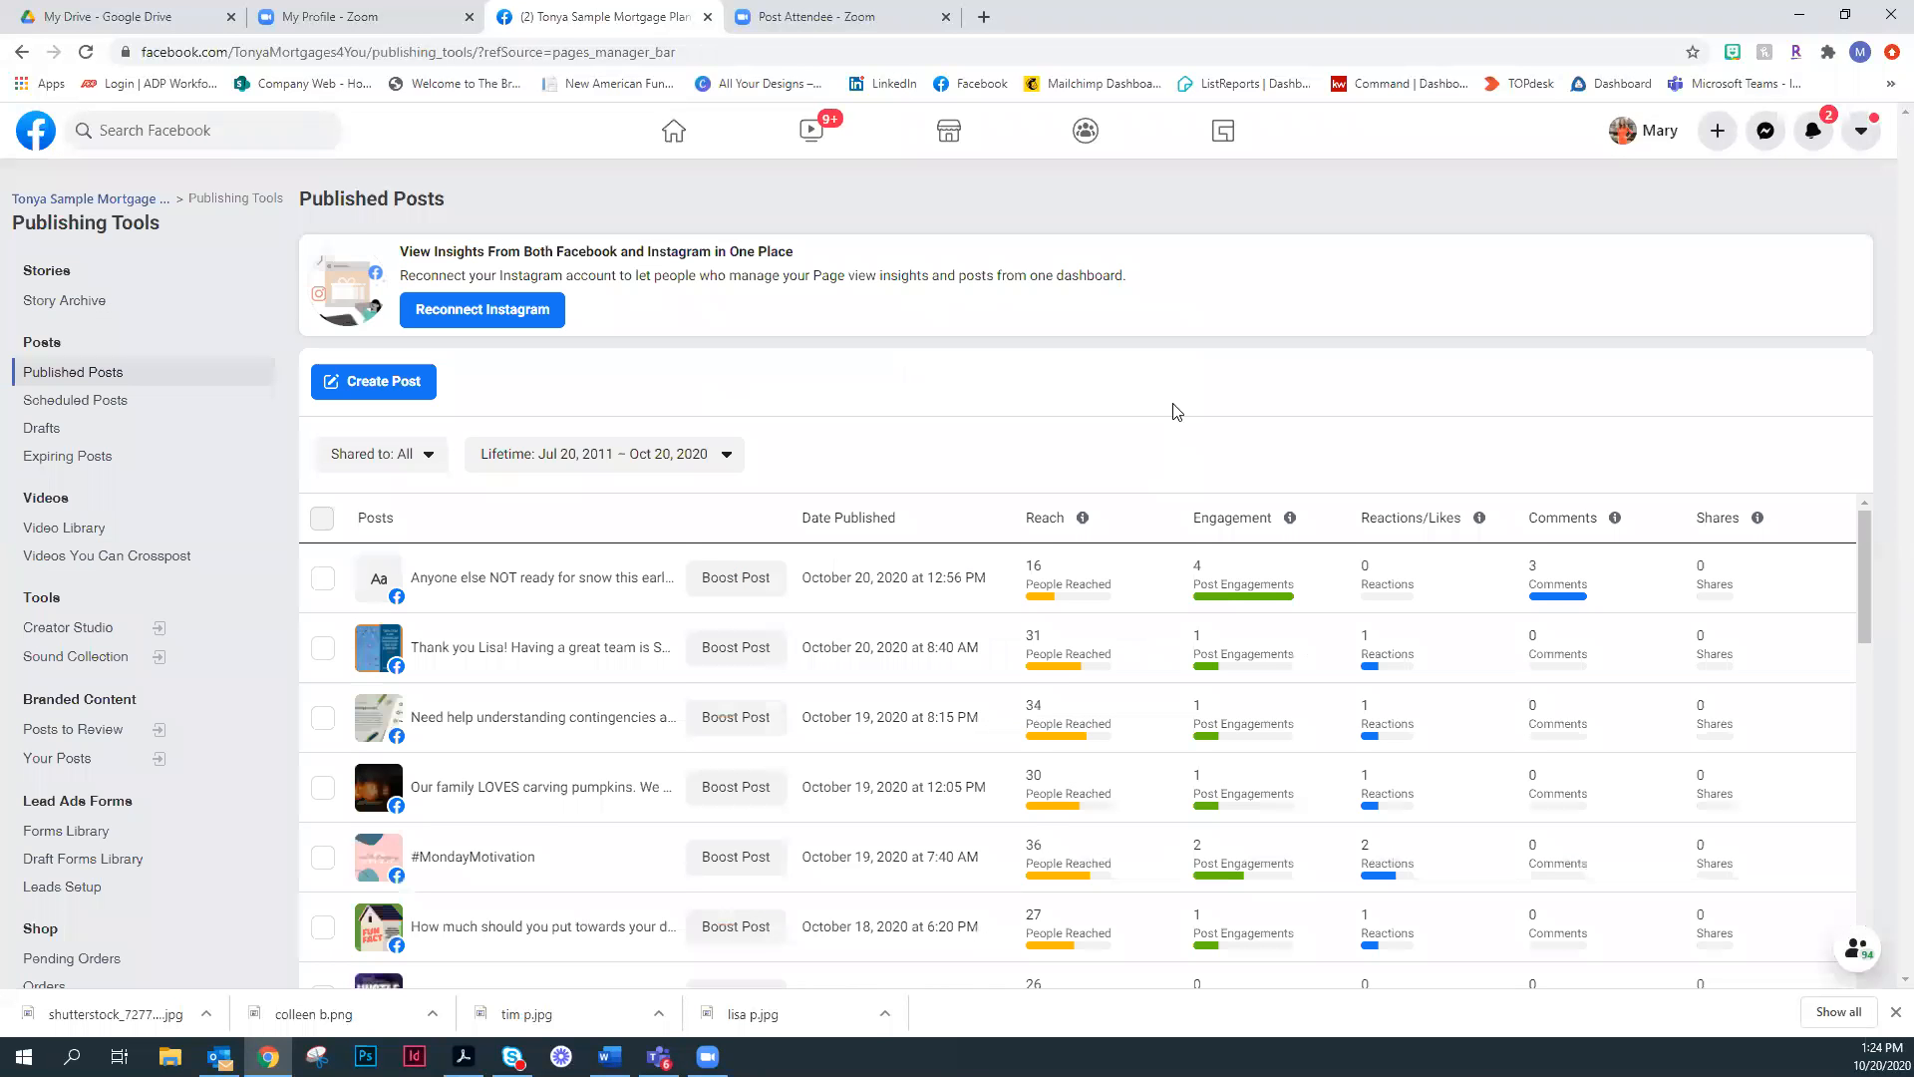
- Check the Scheduled Posts list, and open the Instagram content library in Creator Studio
click(36, 396)
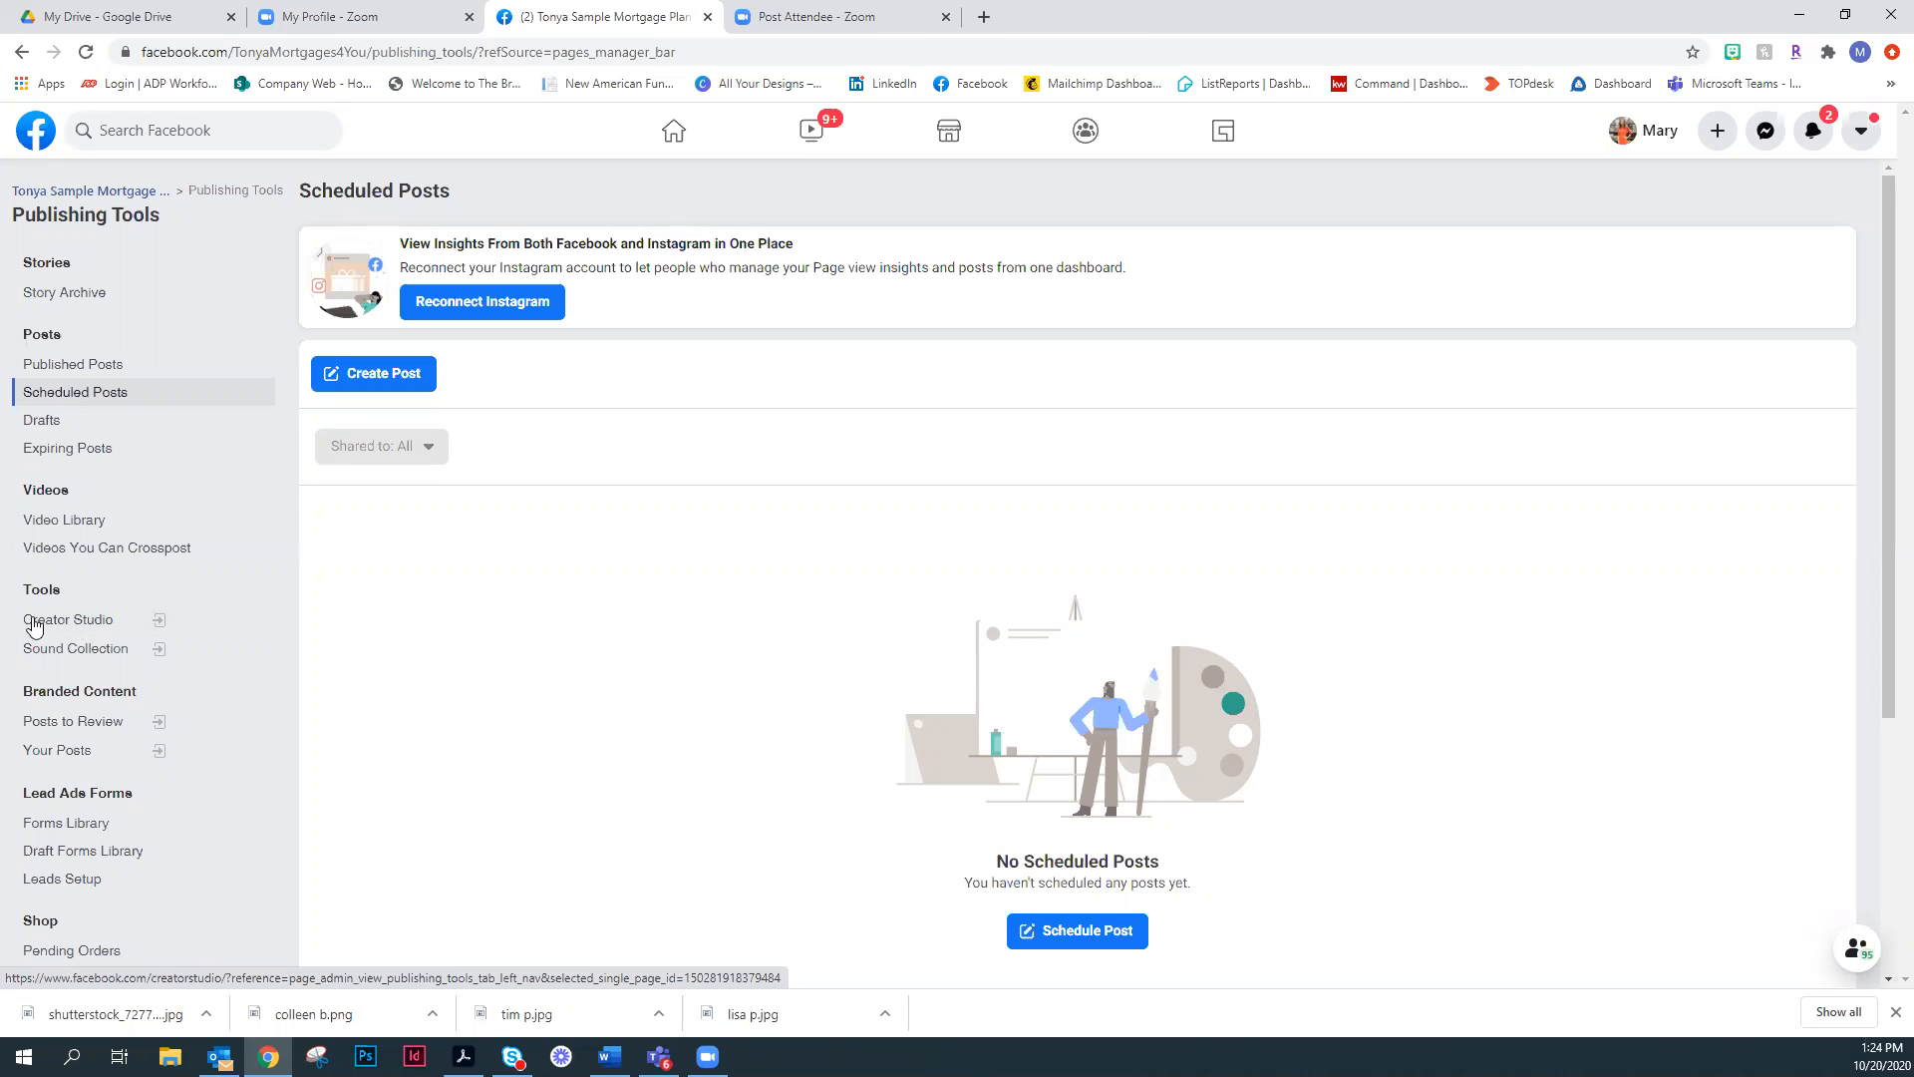
click(92, 621)
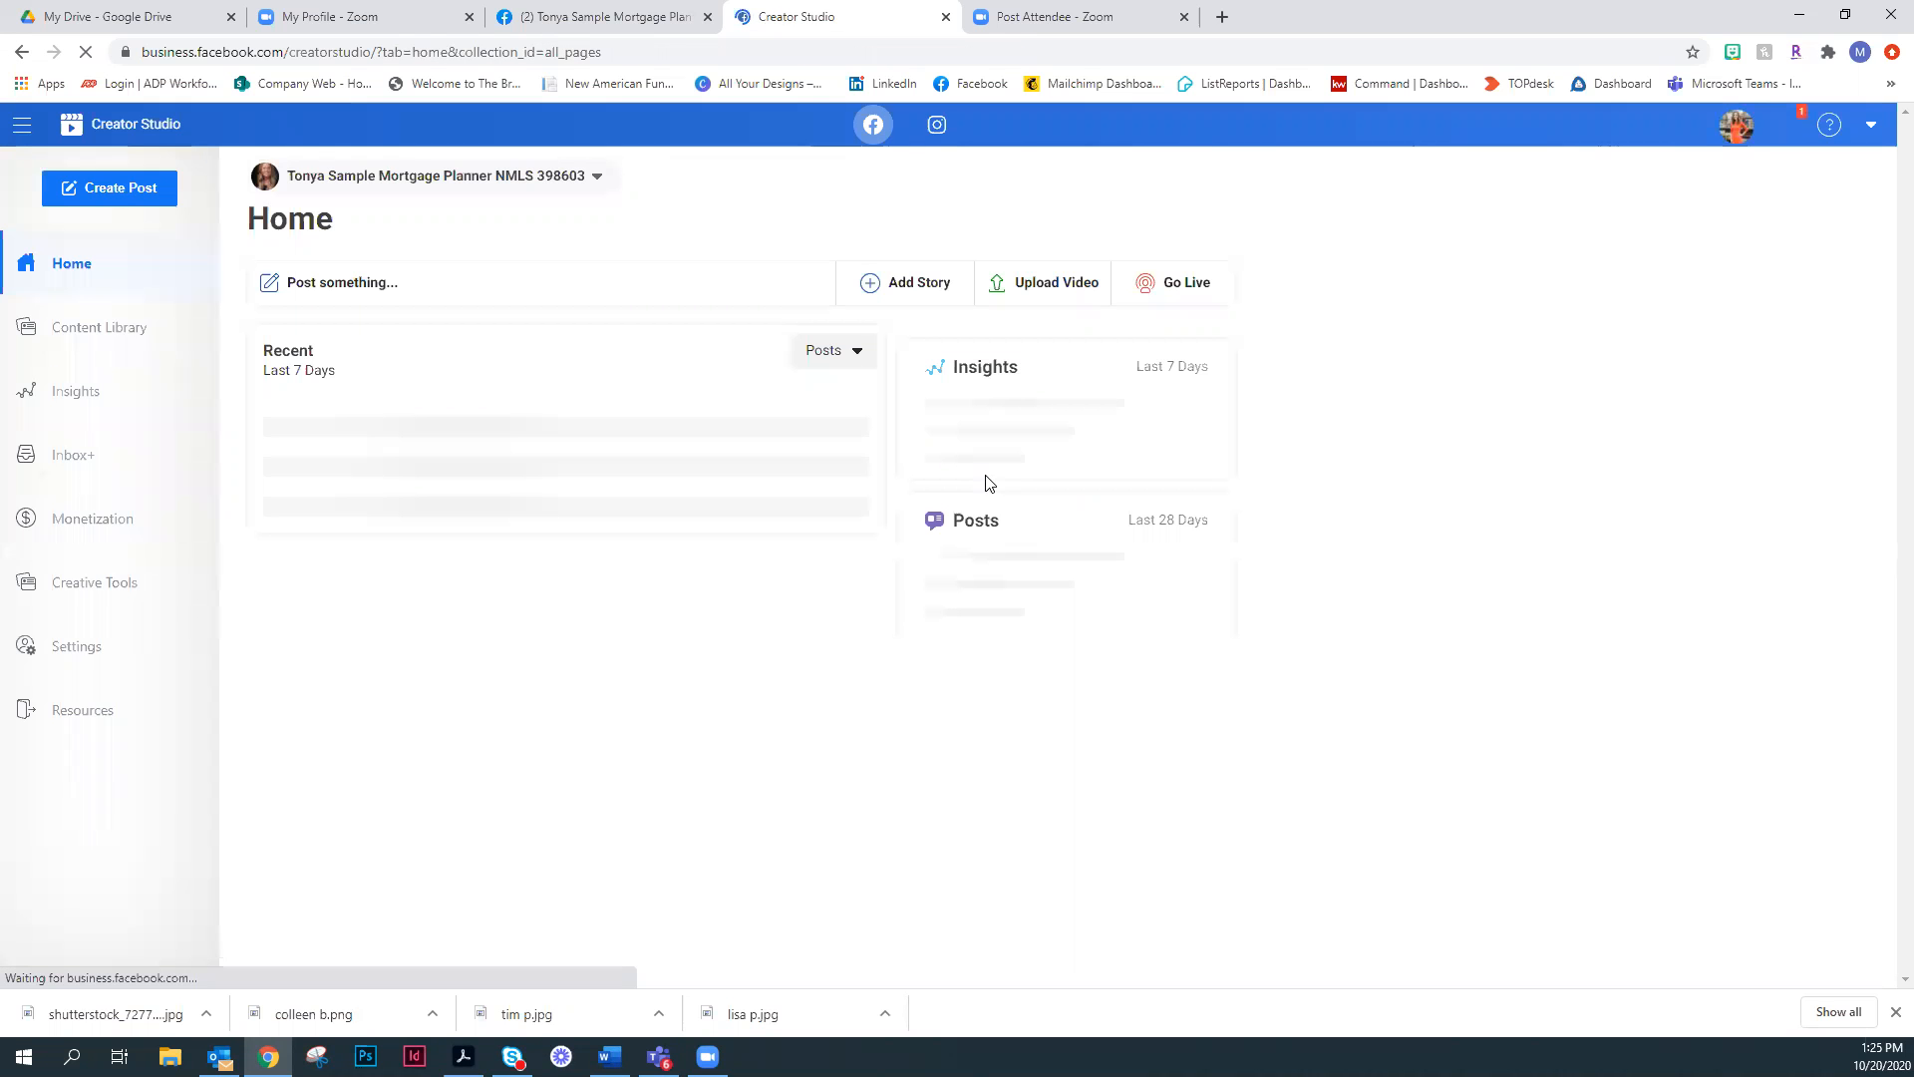
click(935, 125)
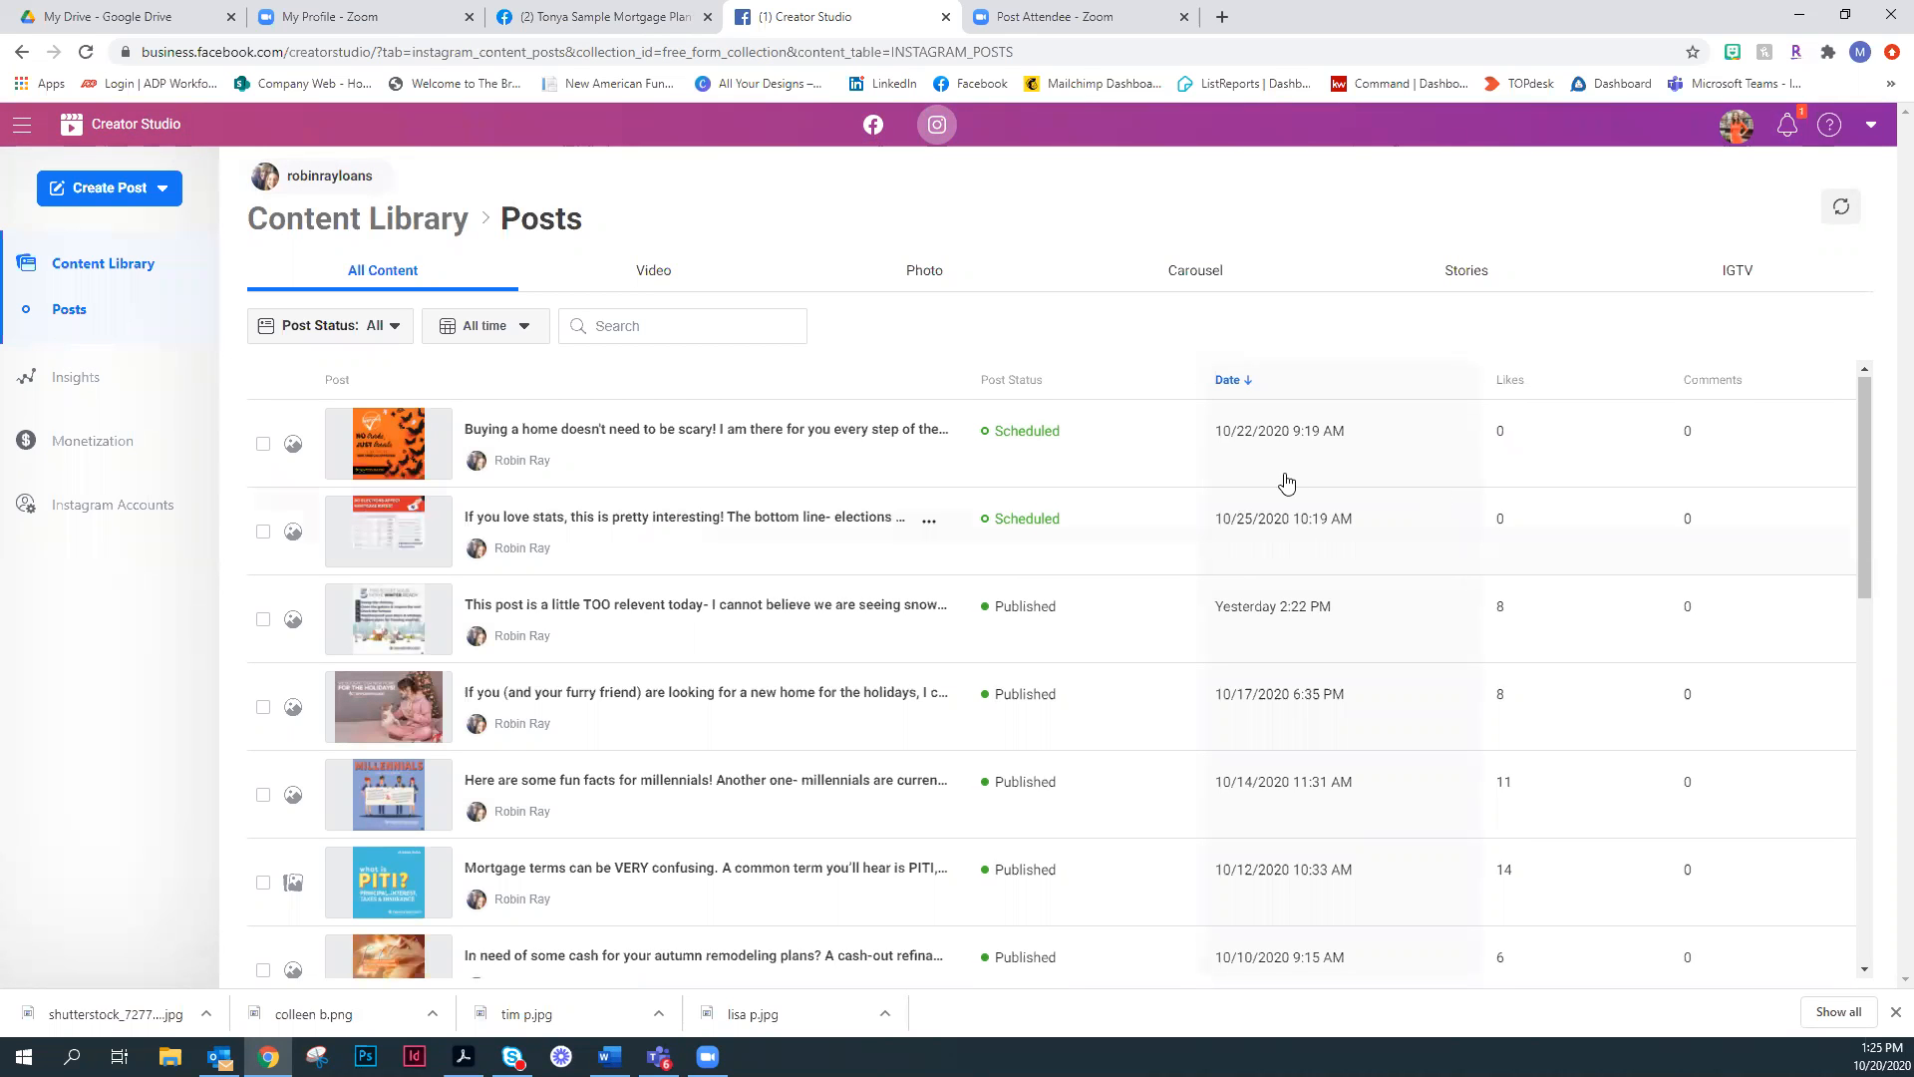
- Start a new Instagram Feed post and upload the "5 Tips to Get Your Home Winter Ready" image from file
click(102, 190)
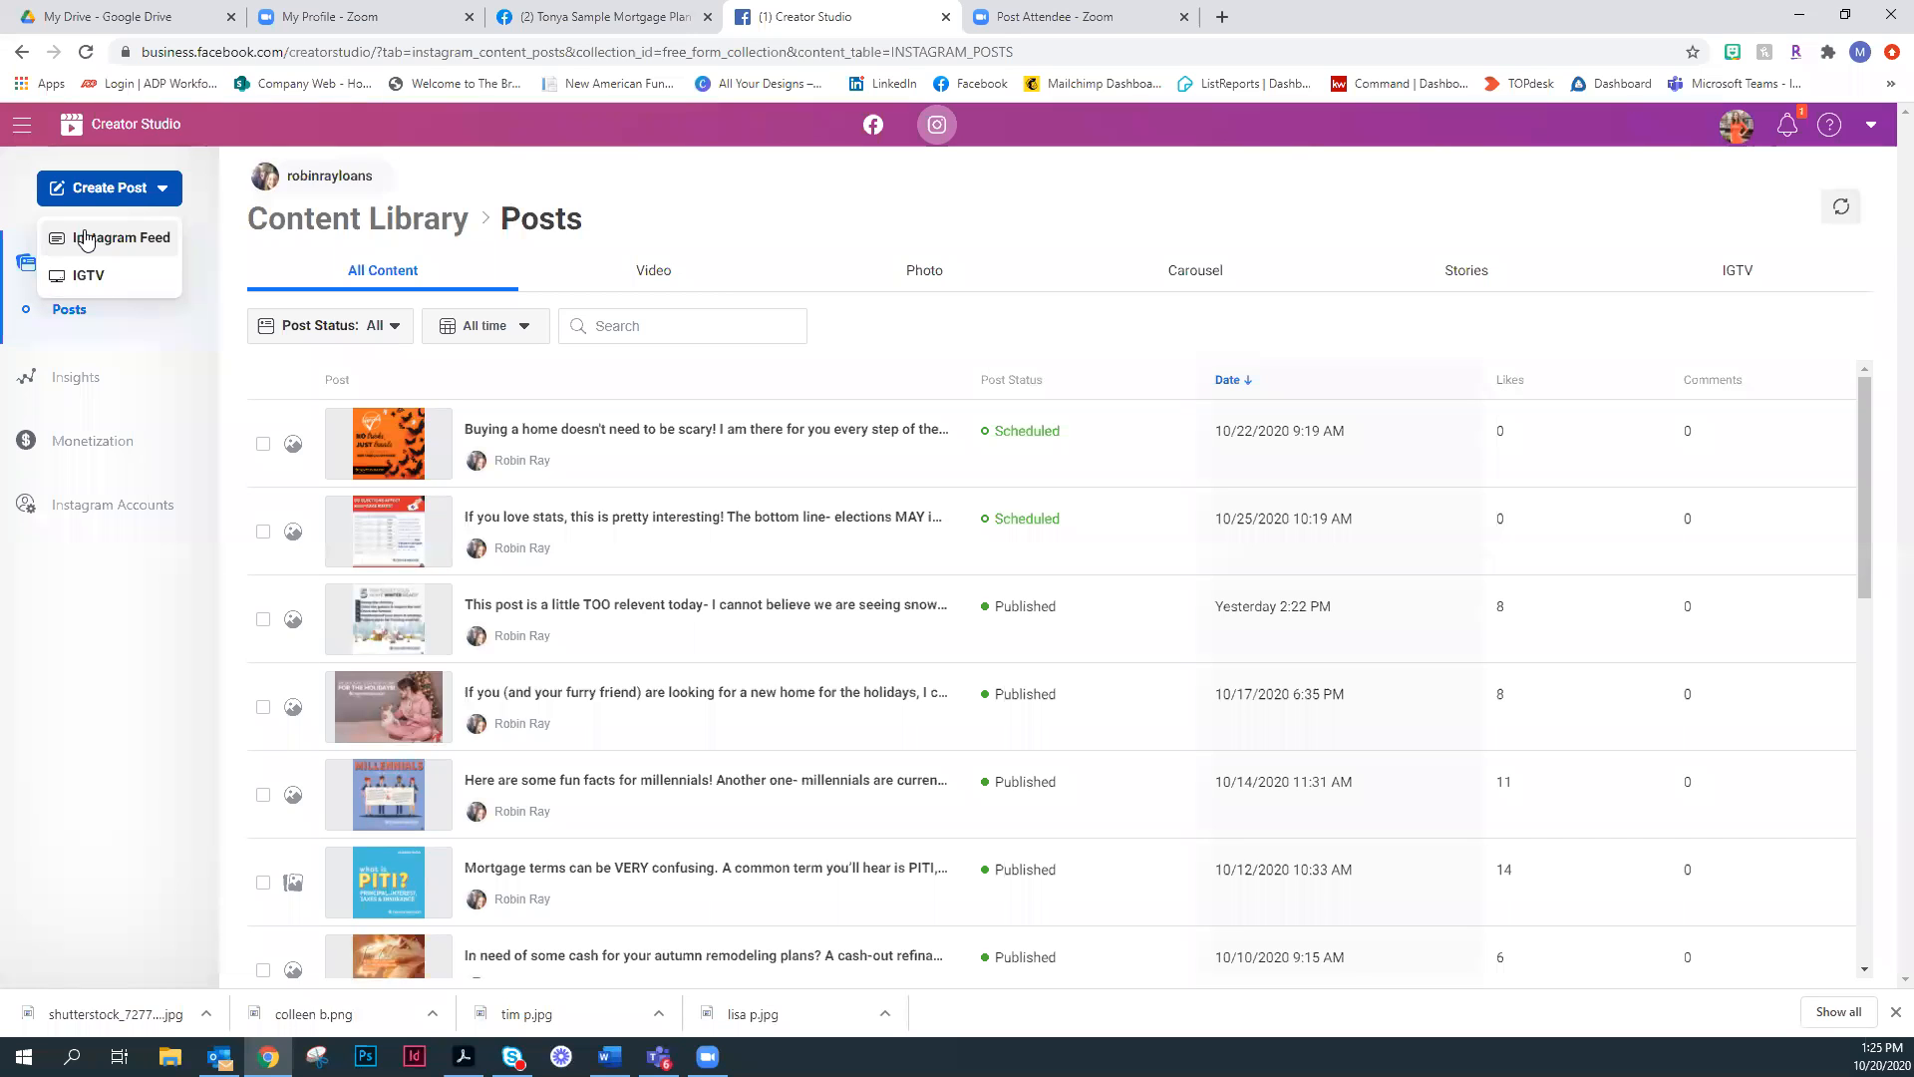
click(84, 239)
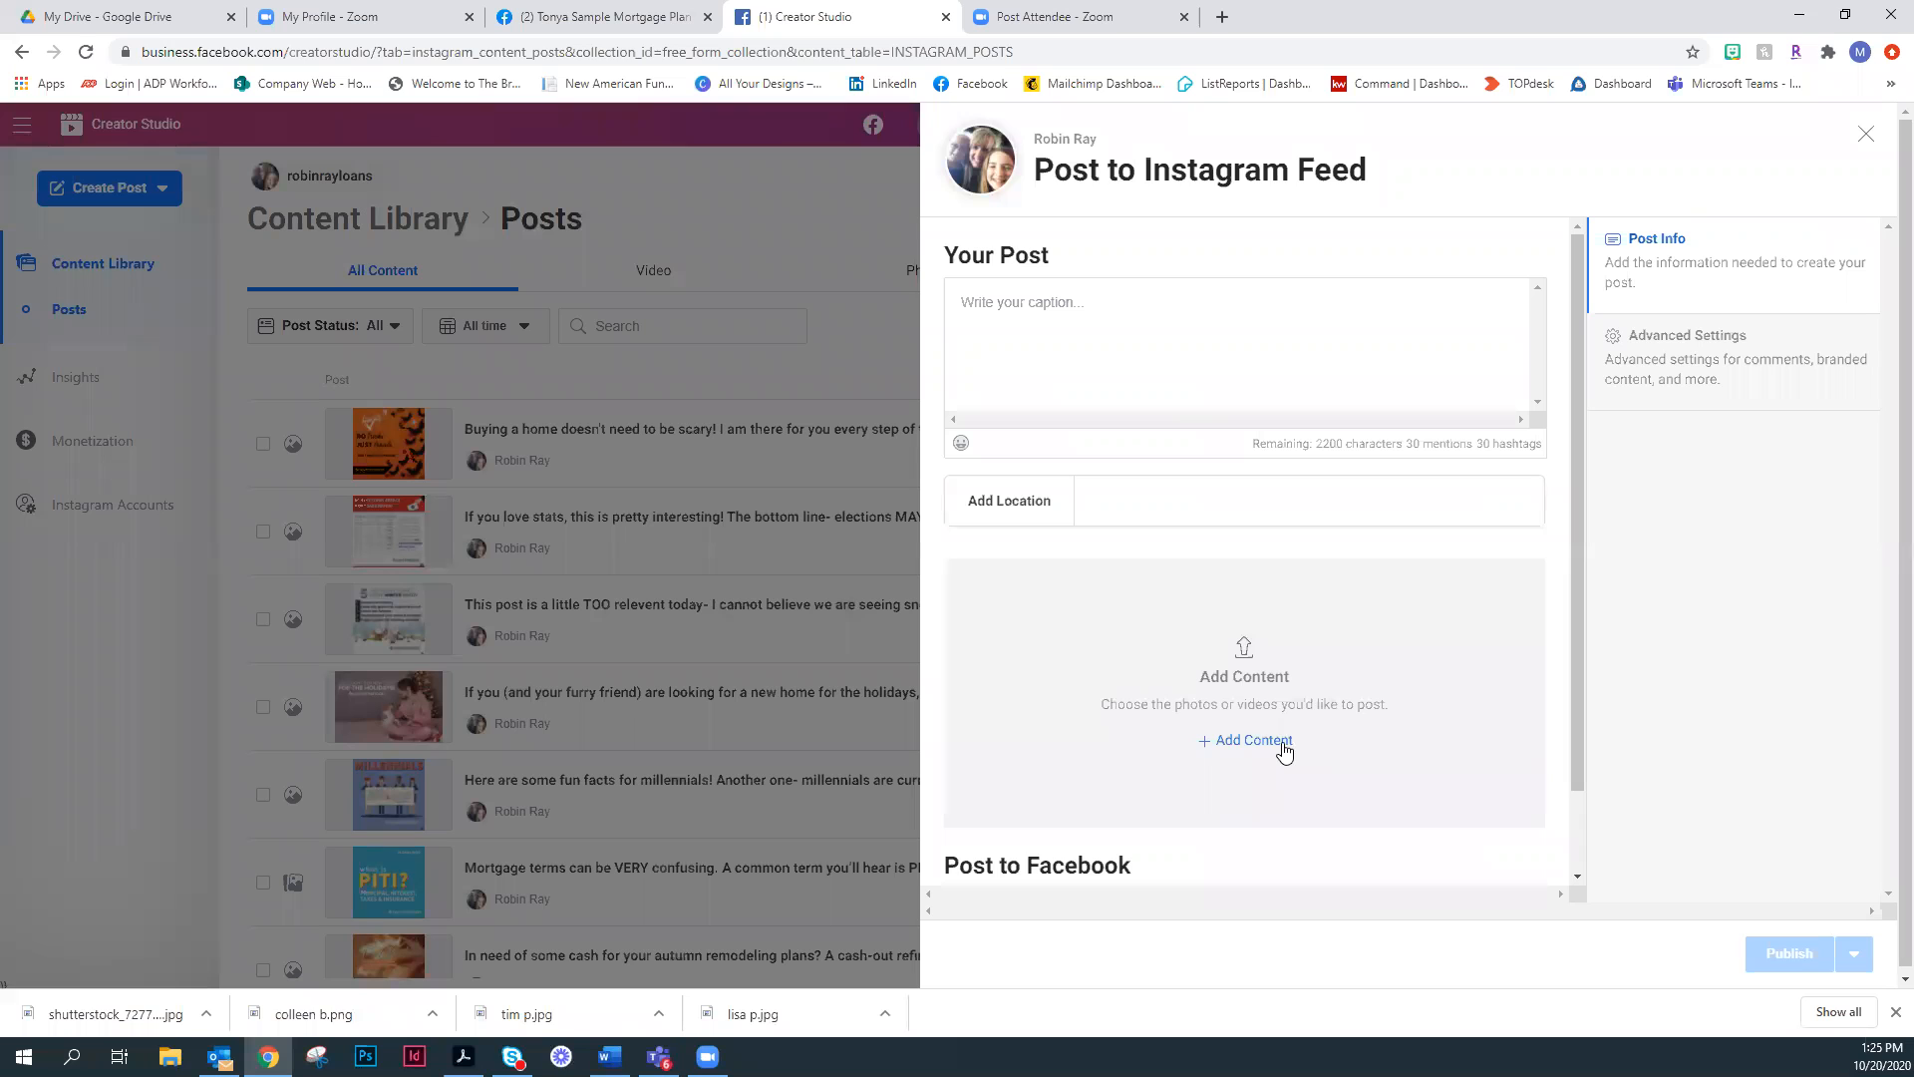
click(1249, 740)
click(1258, 794)
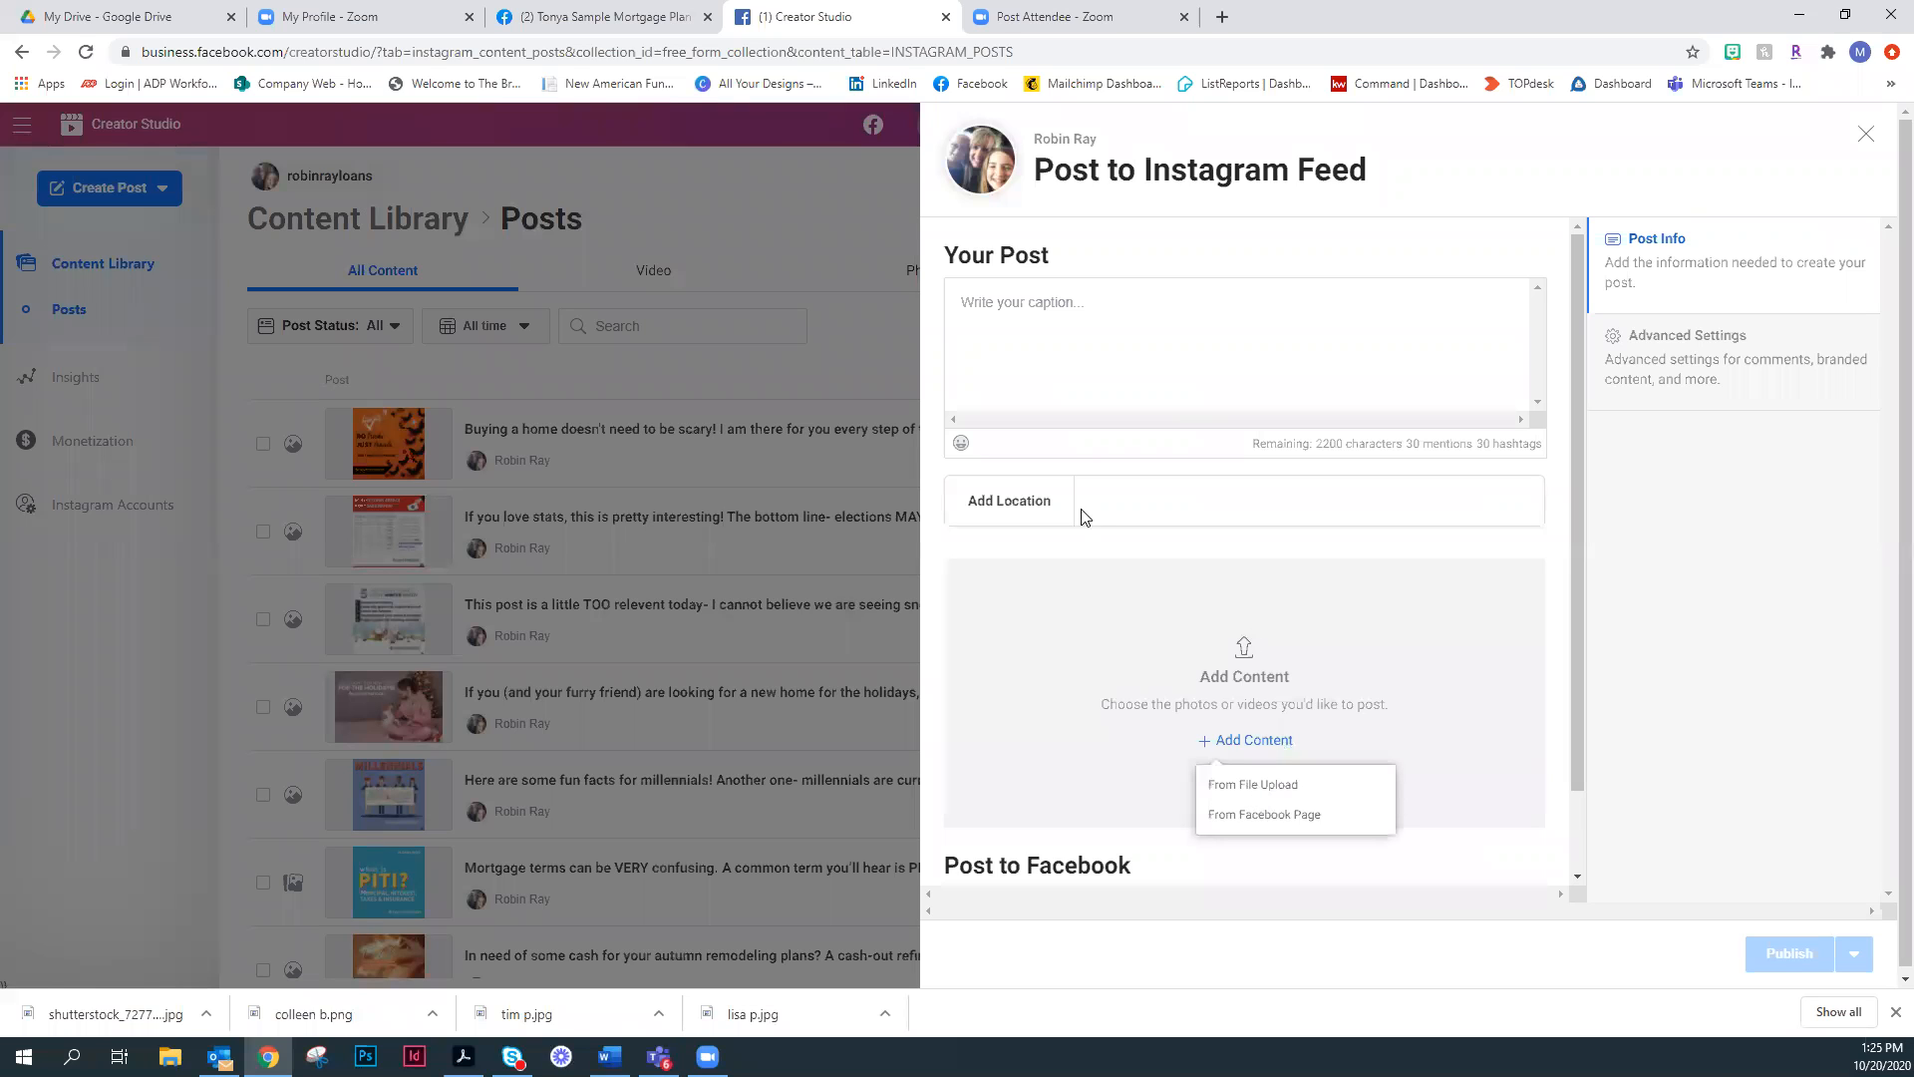
double_click(1018, 380)
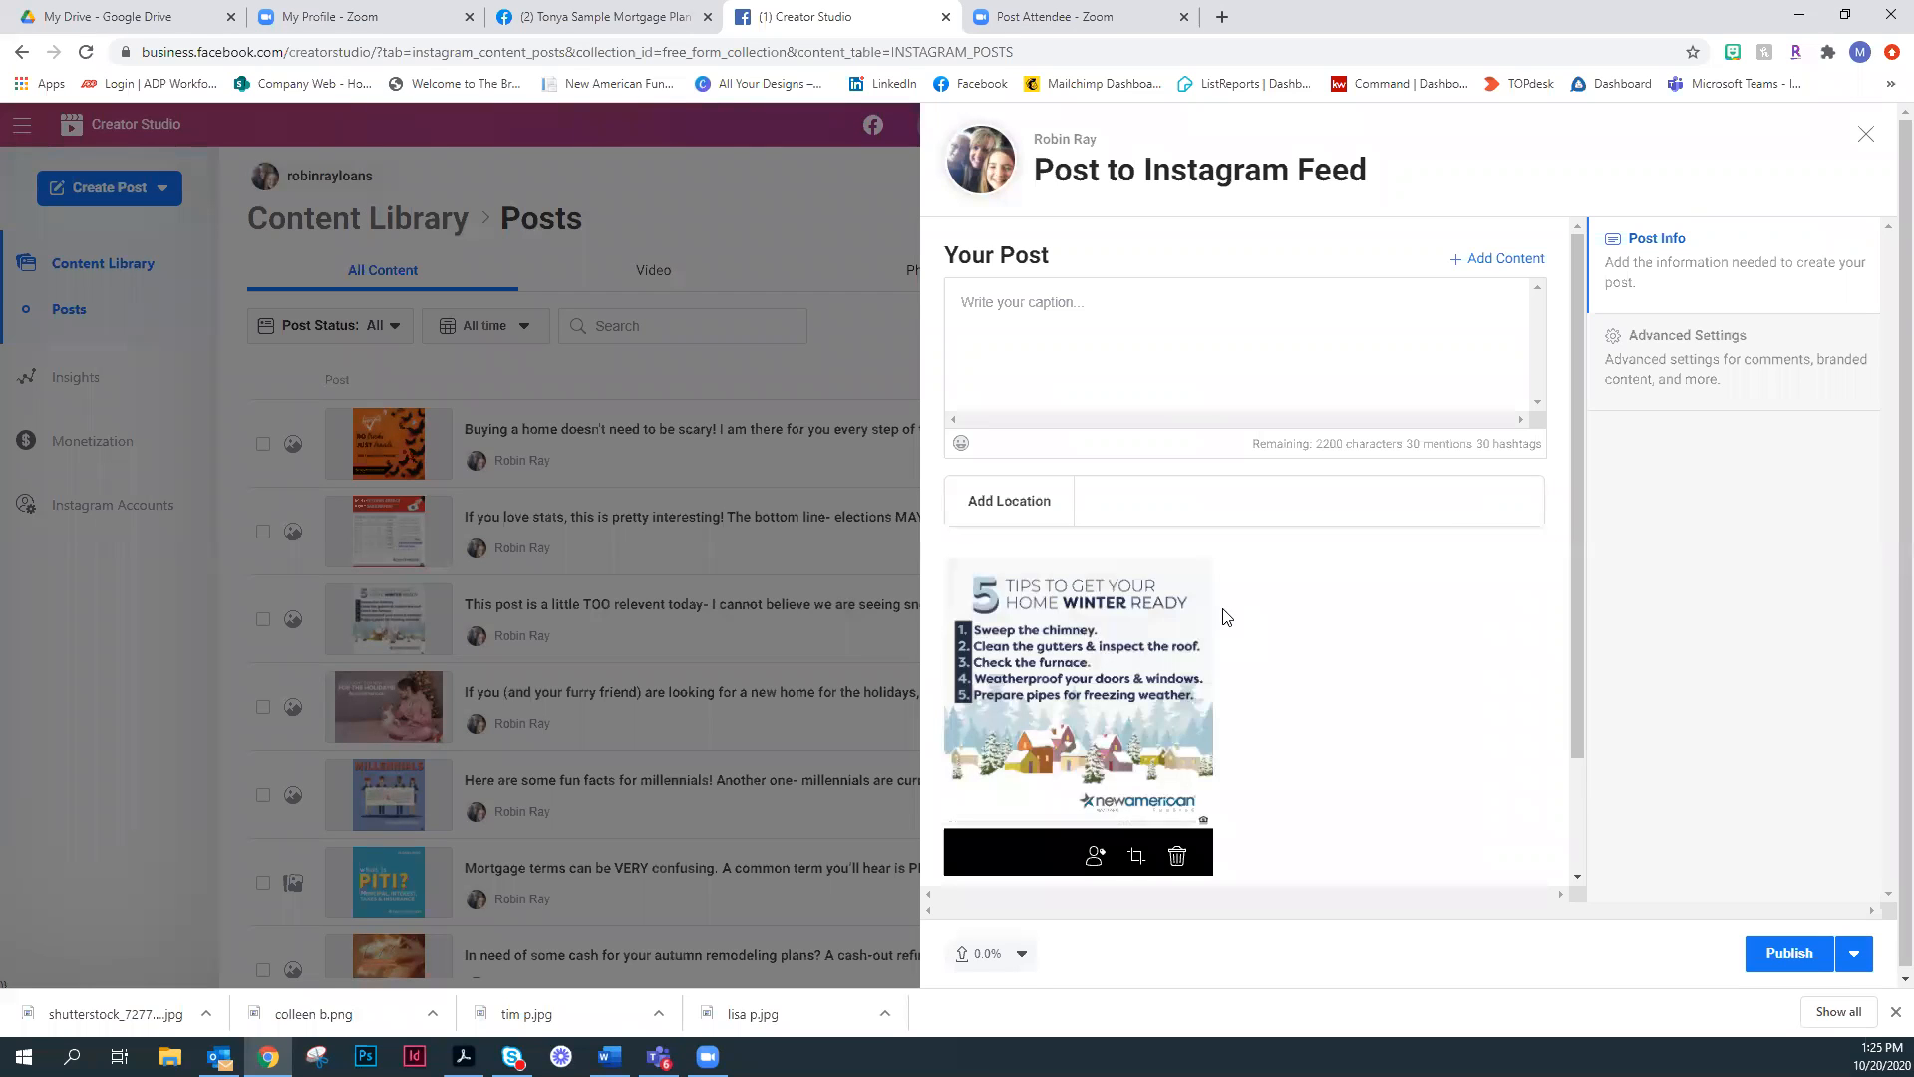
- Enable cross-posting the Instagram post to the Facebook page and set that copy to be scheduled for 10/21/2020
scroll(1384, 612, down, 2)
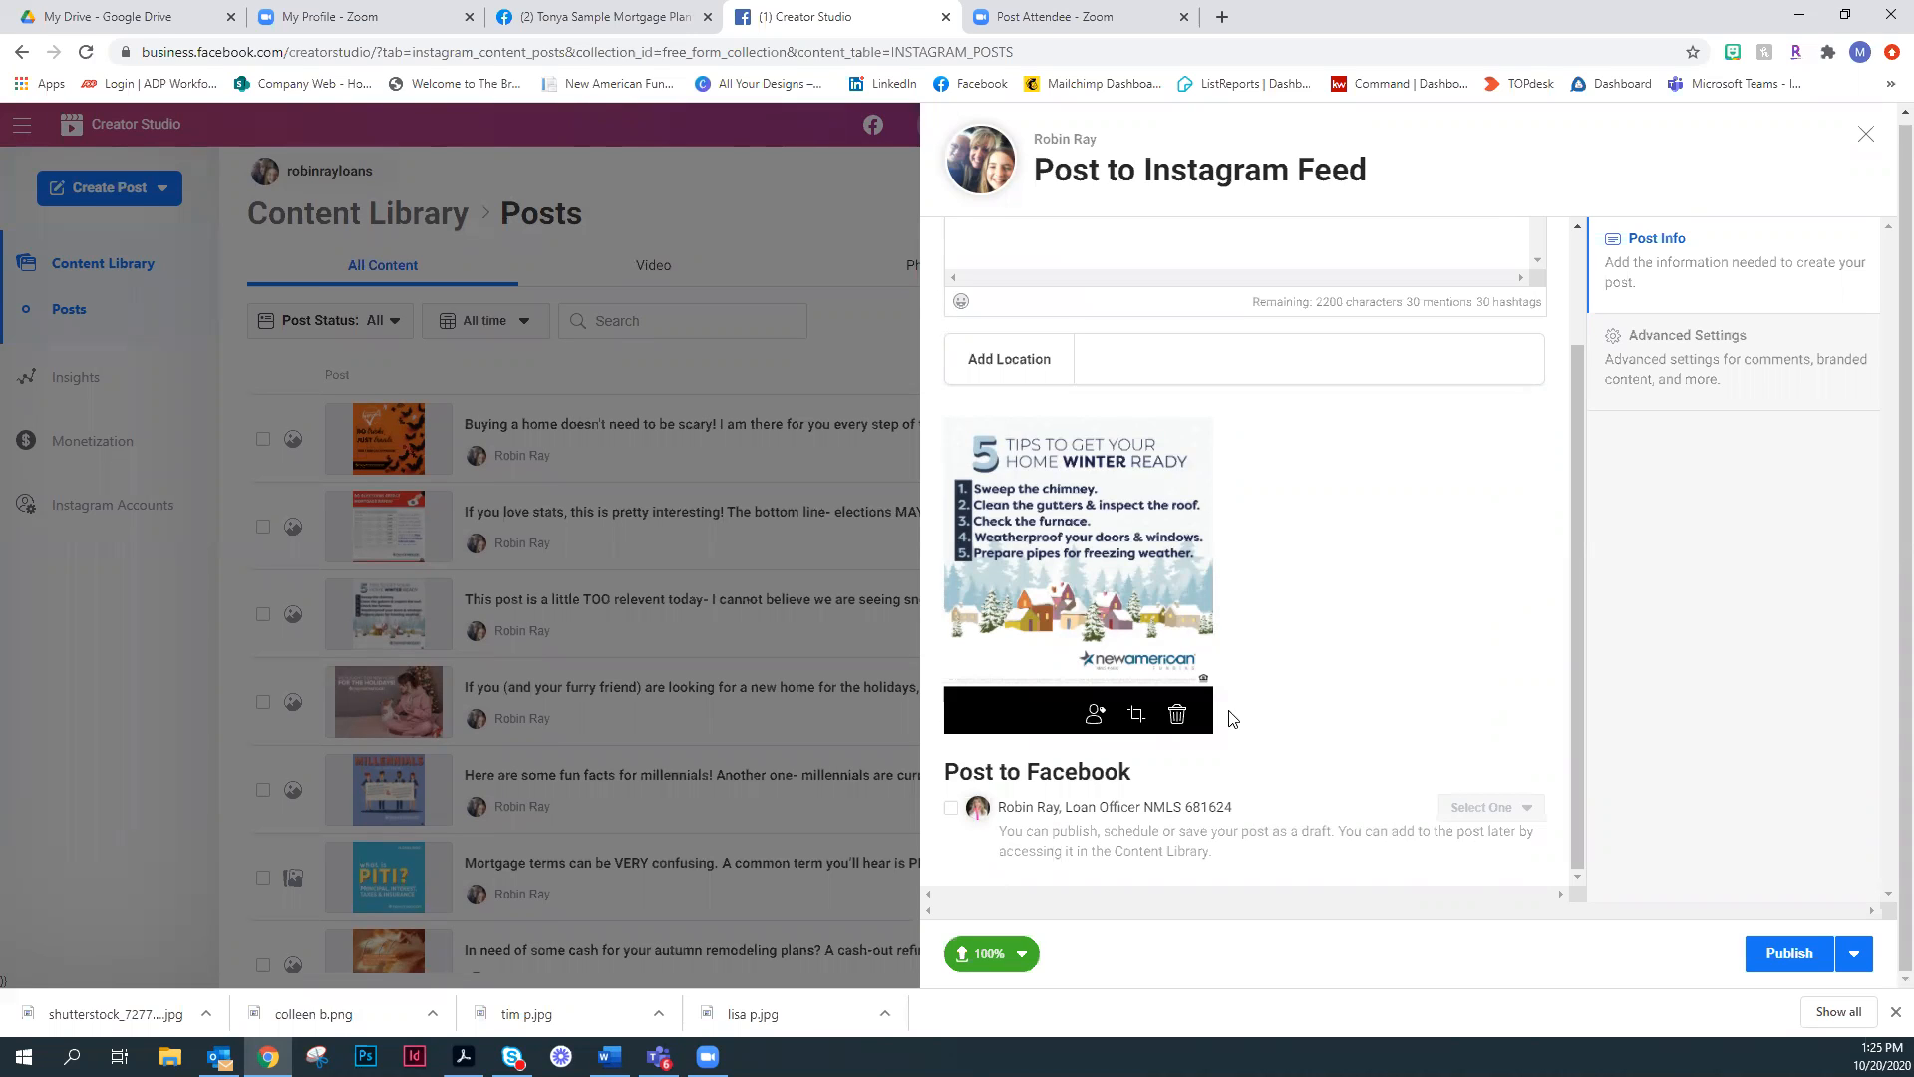
click(951, 808)
click(1480, 811)
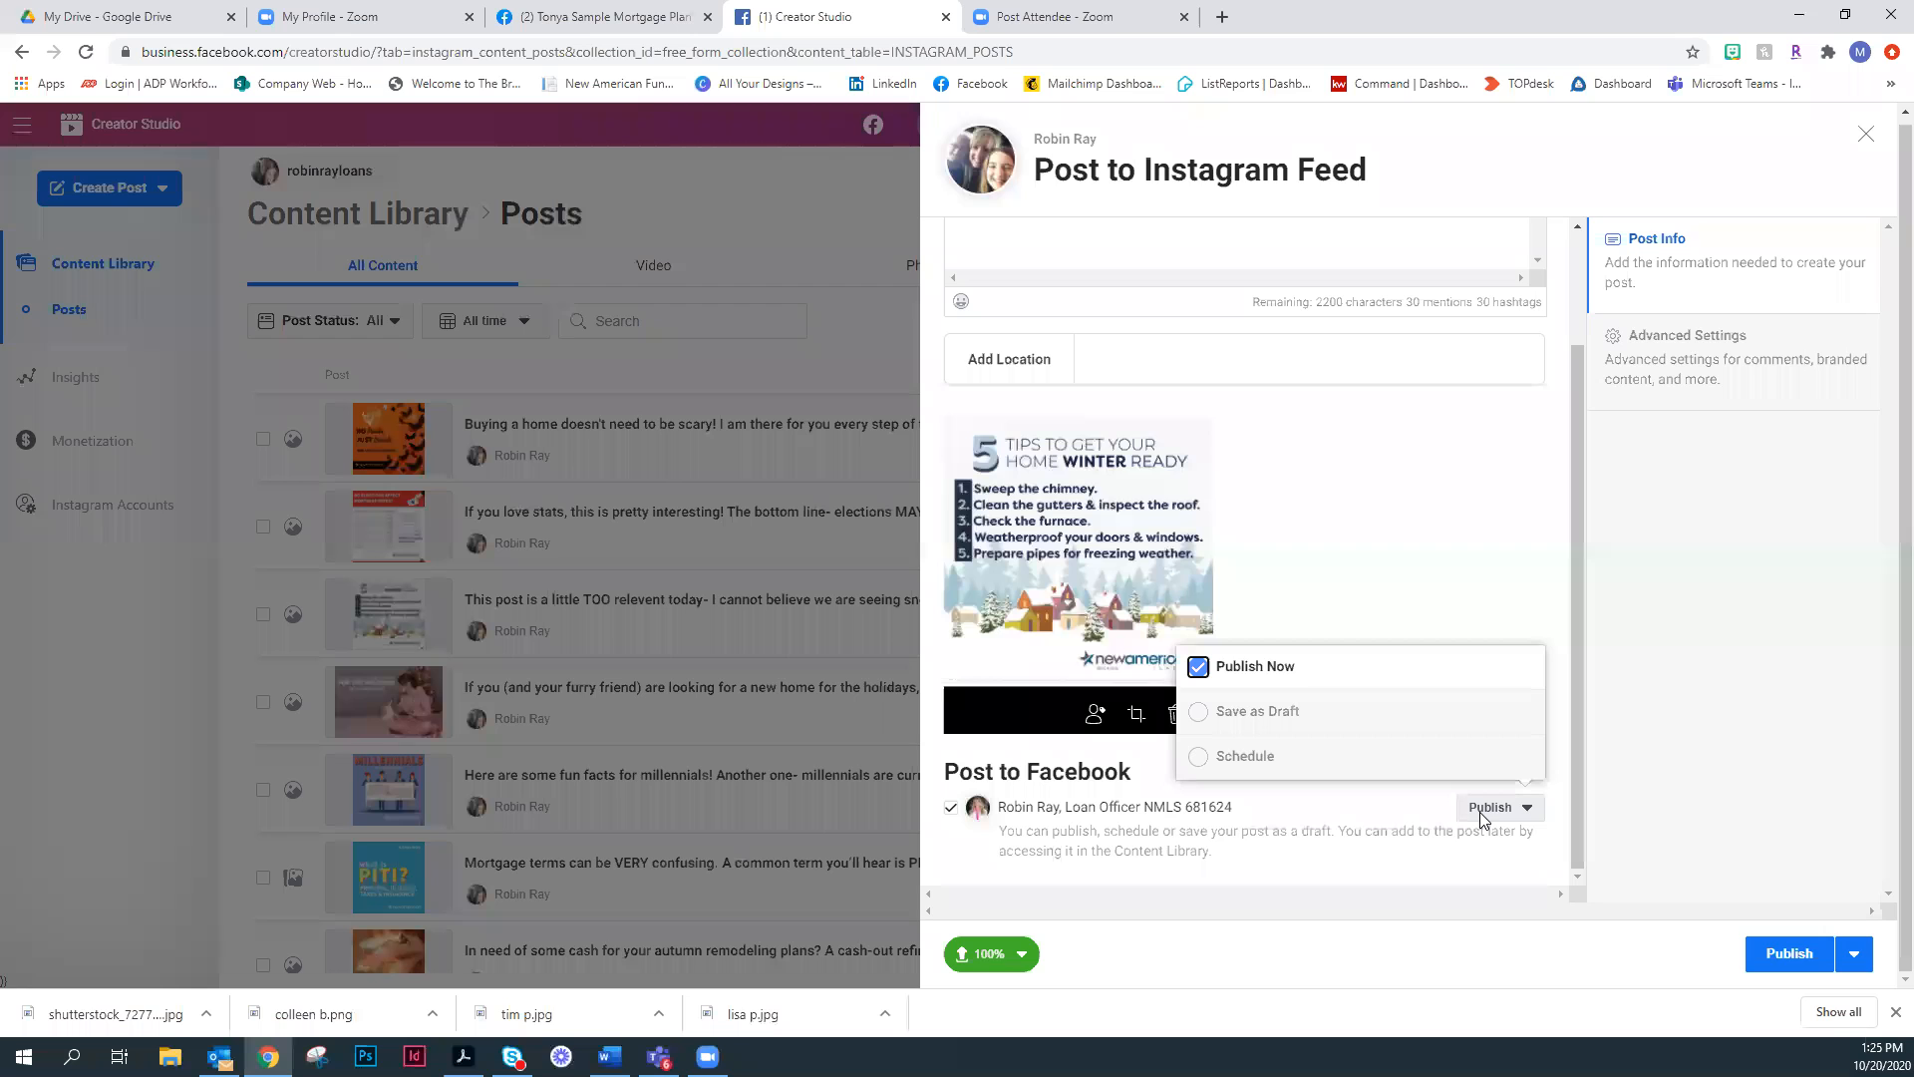
click(1202, 760)
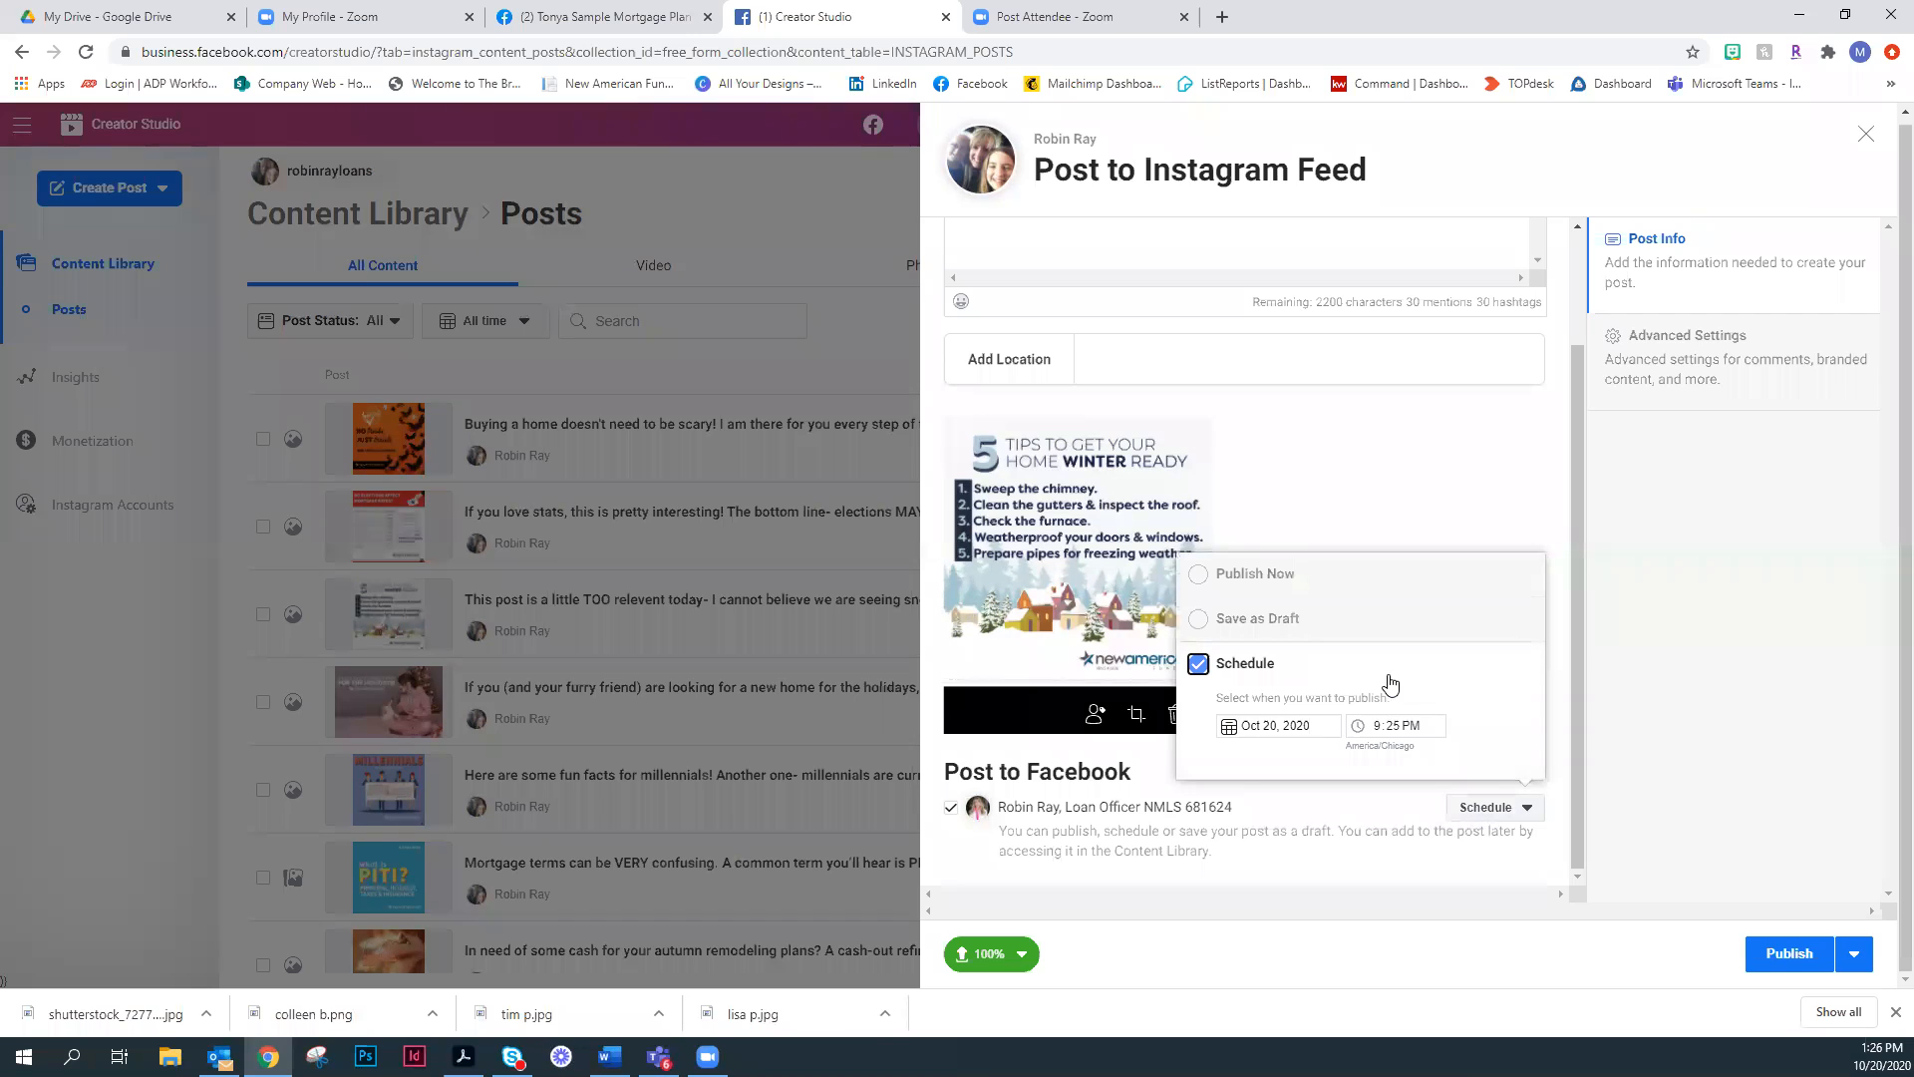
click(1229, 729)
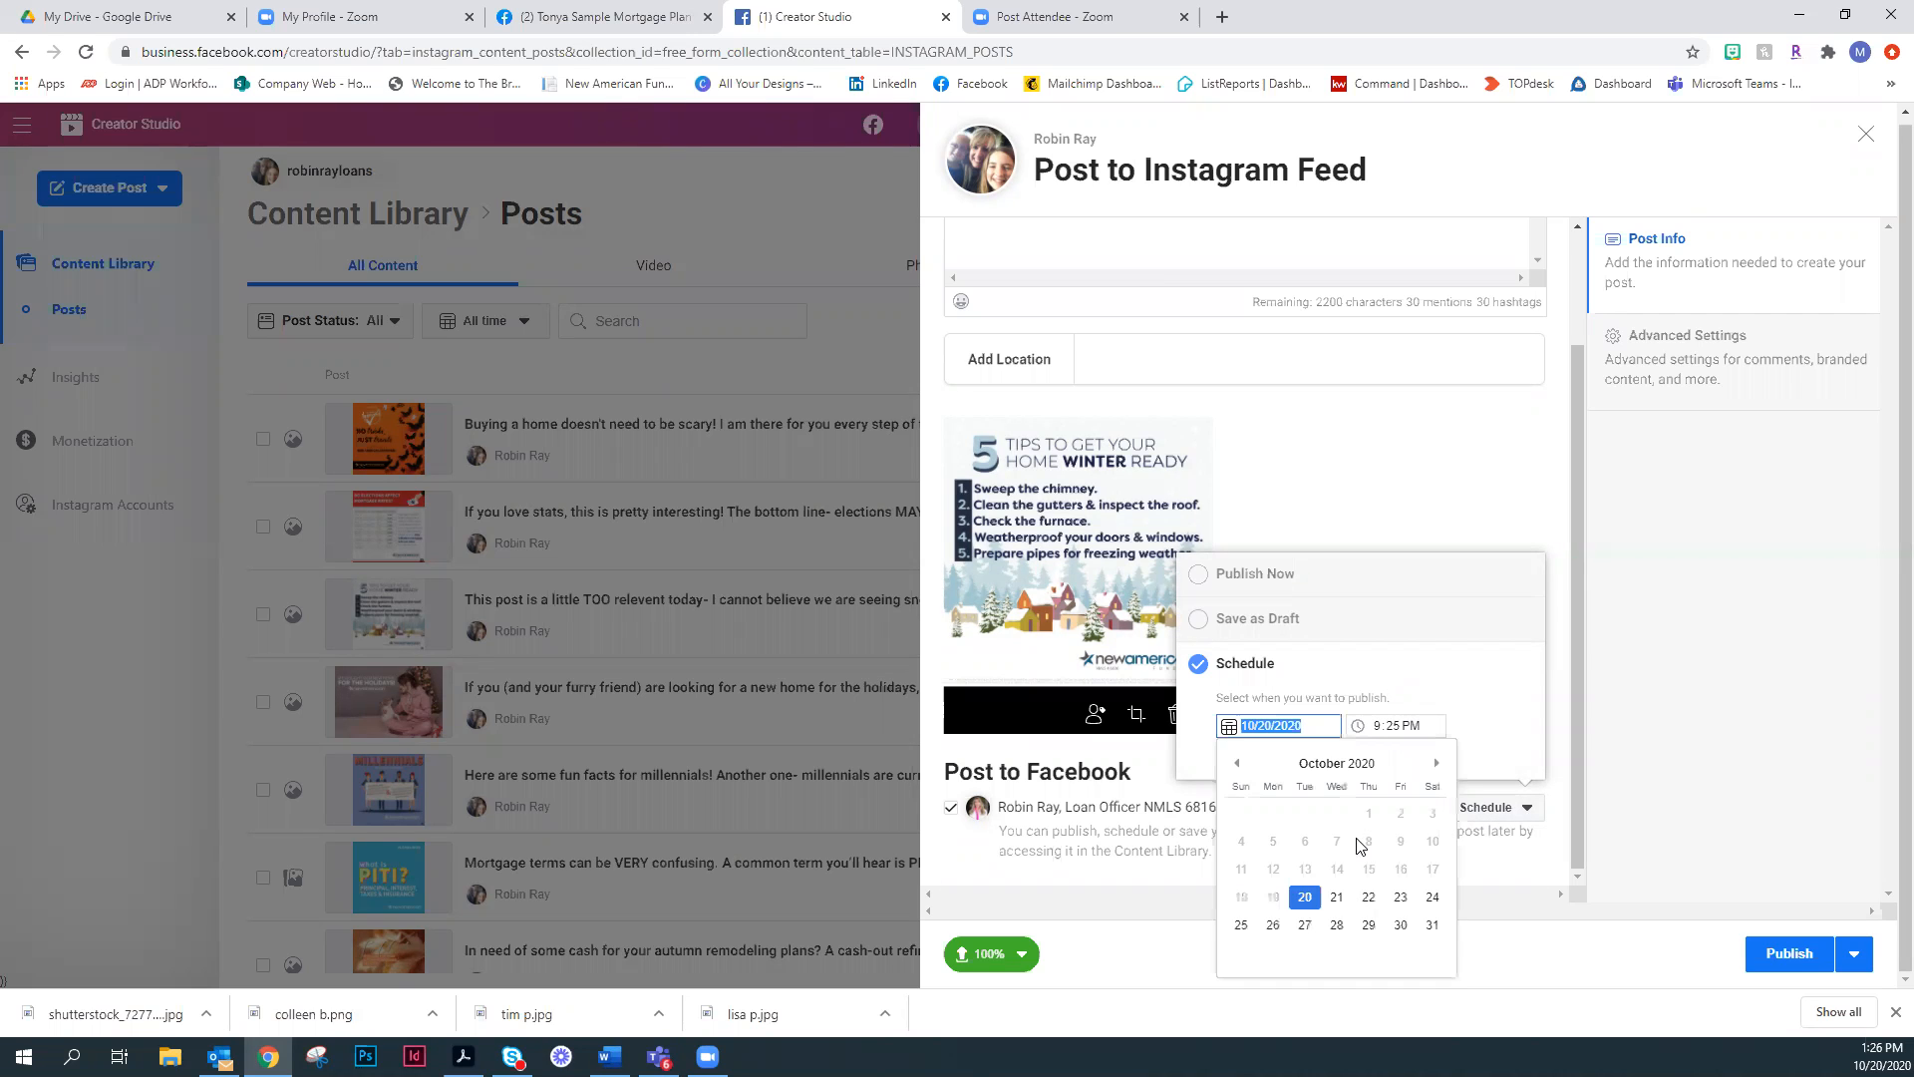
click(1331, 895)
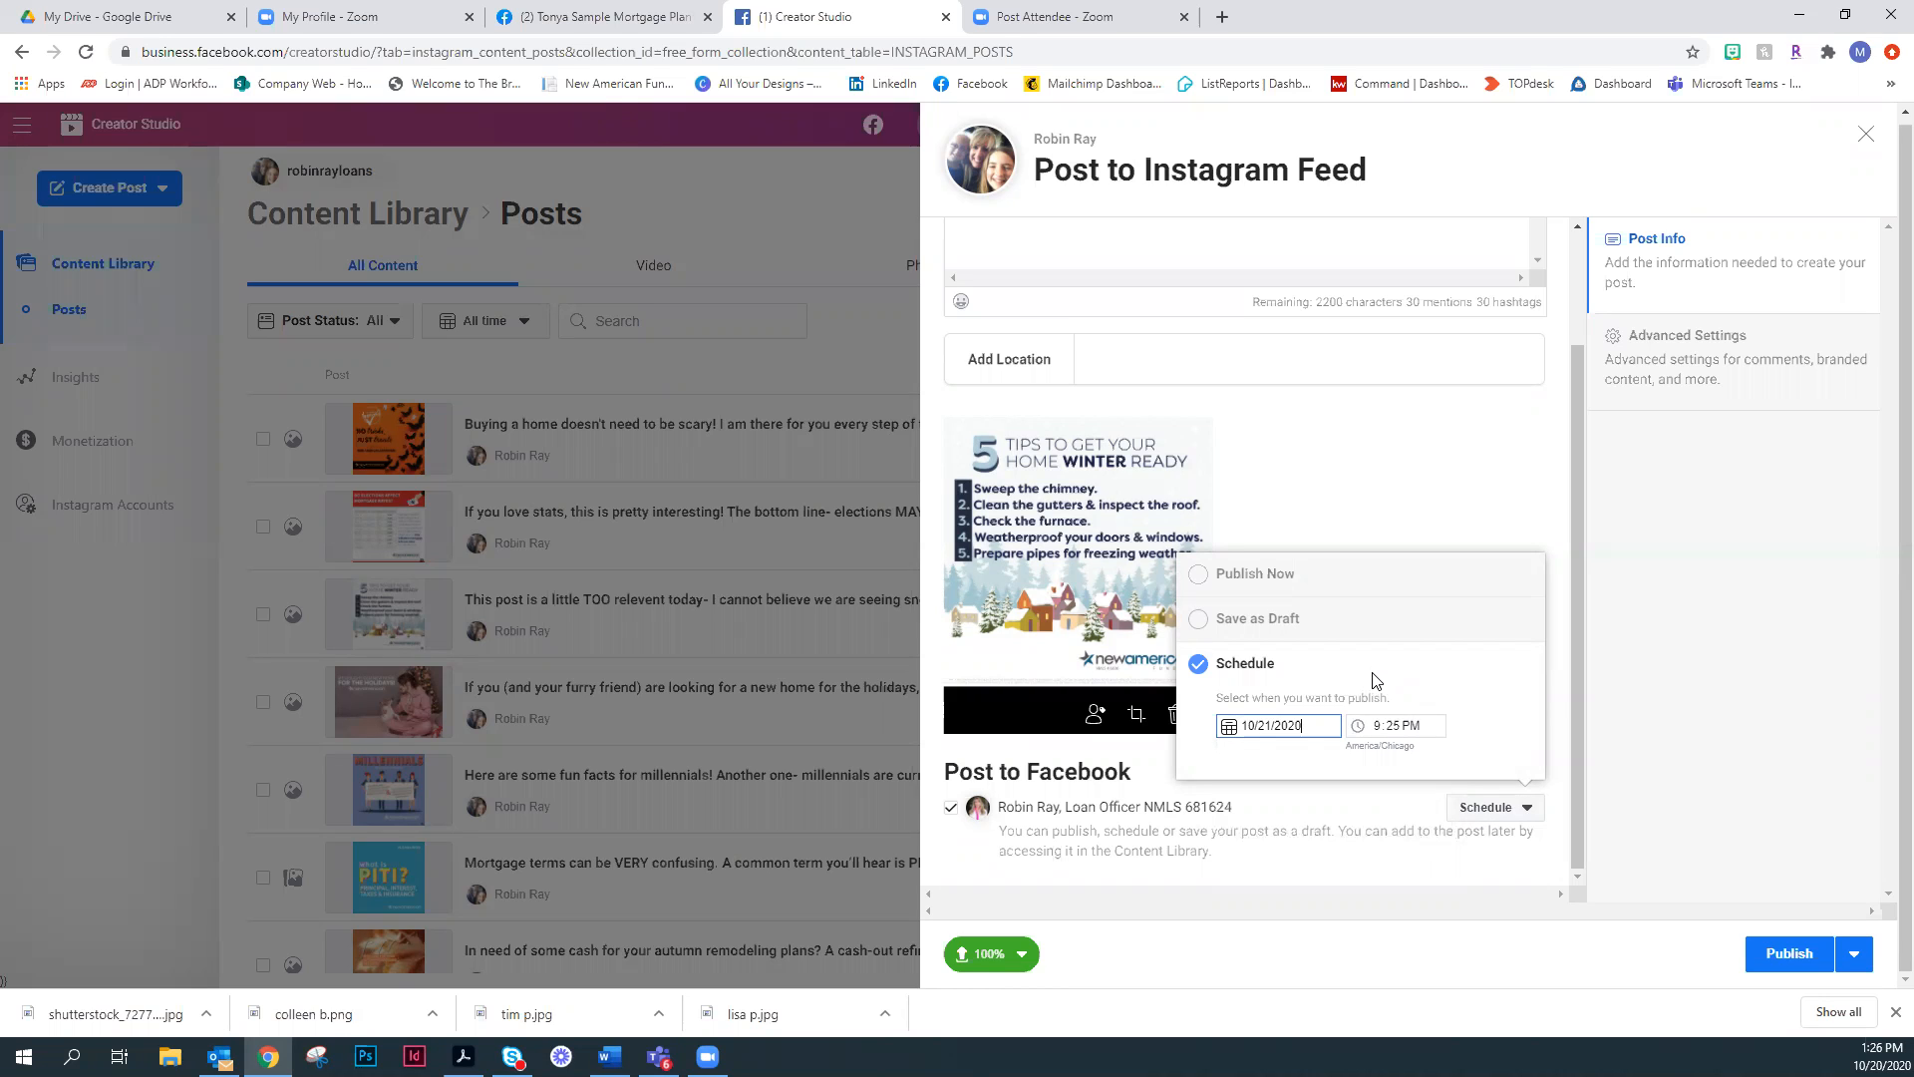
click(1752, 856)
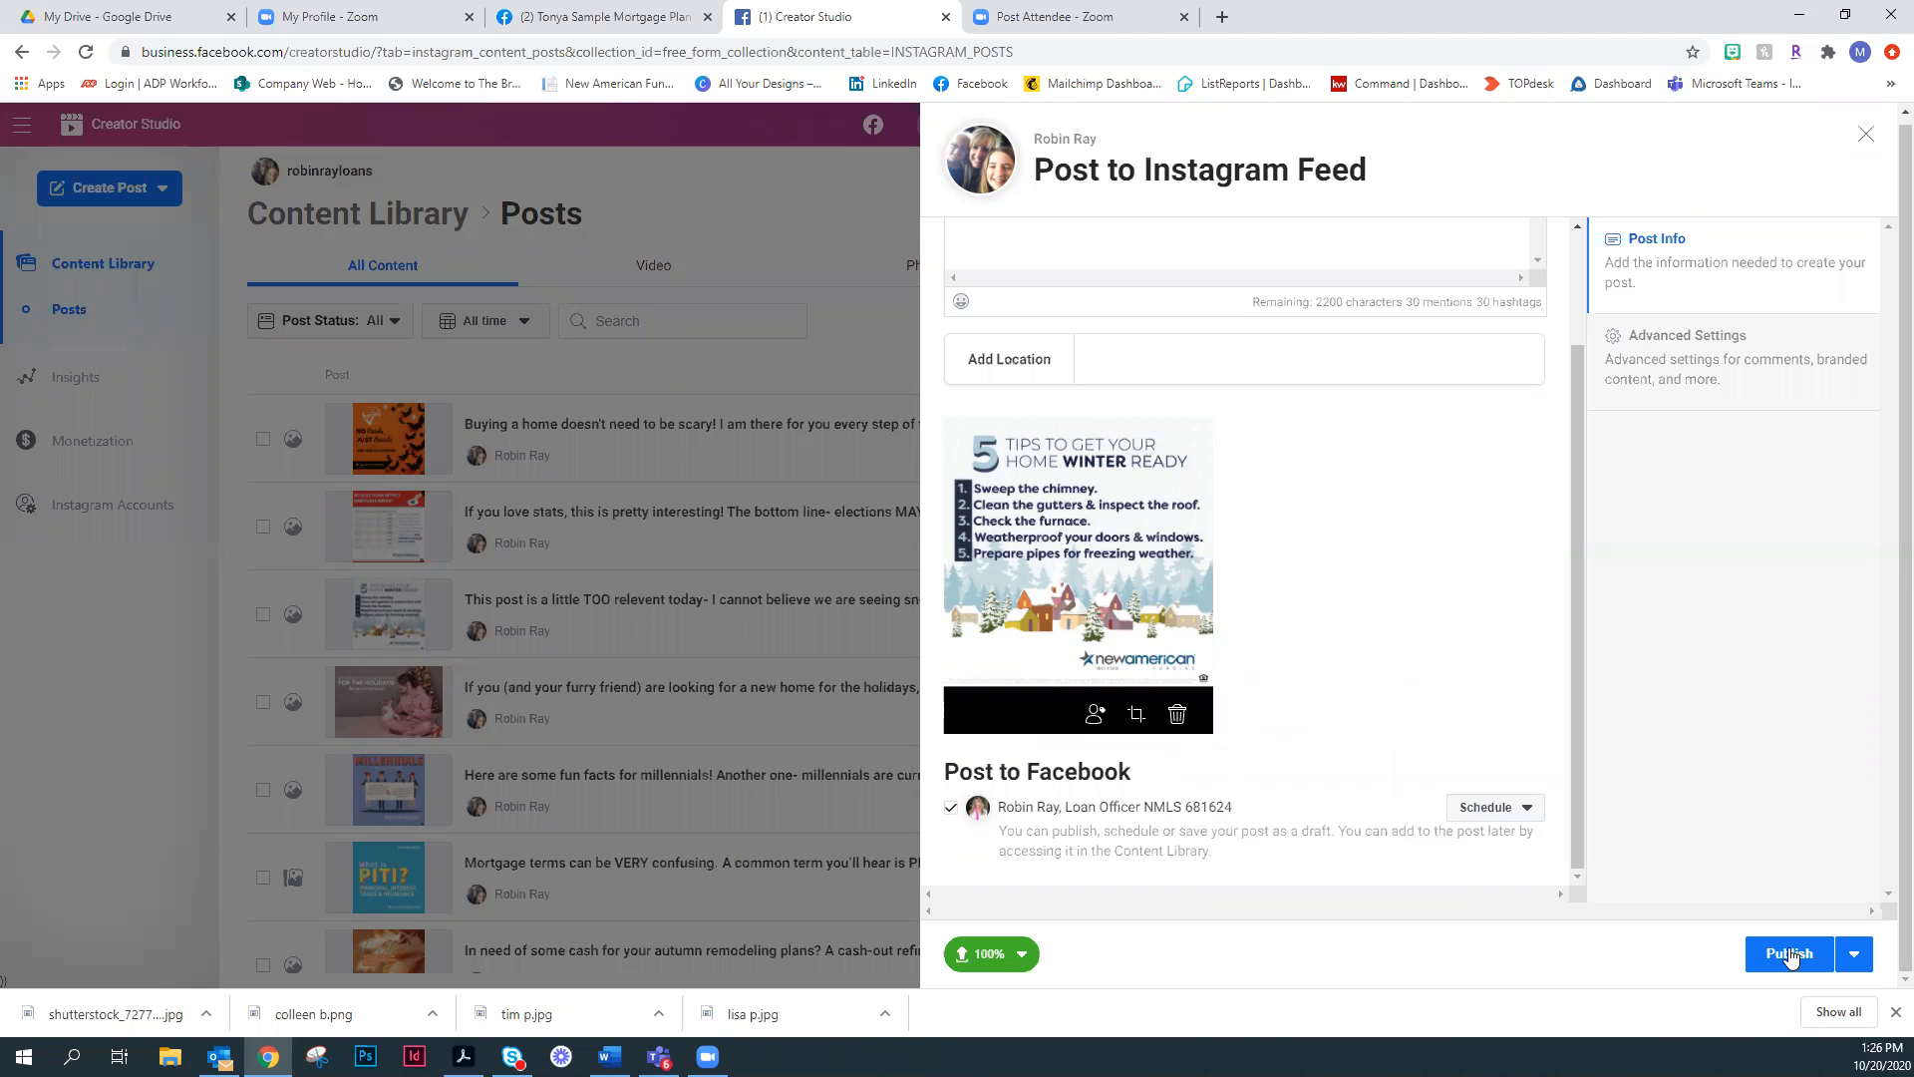
- Set the Instagram post itself to Schedule for 10/21/2020, and close the composer without submitting the post
click(1851, 955)
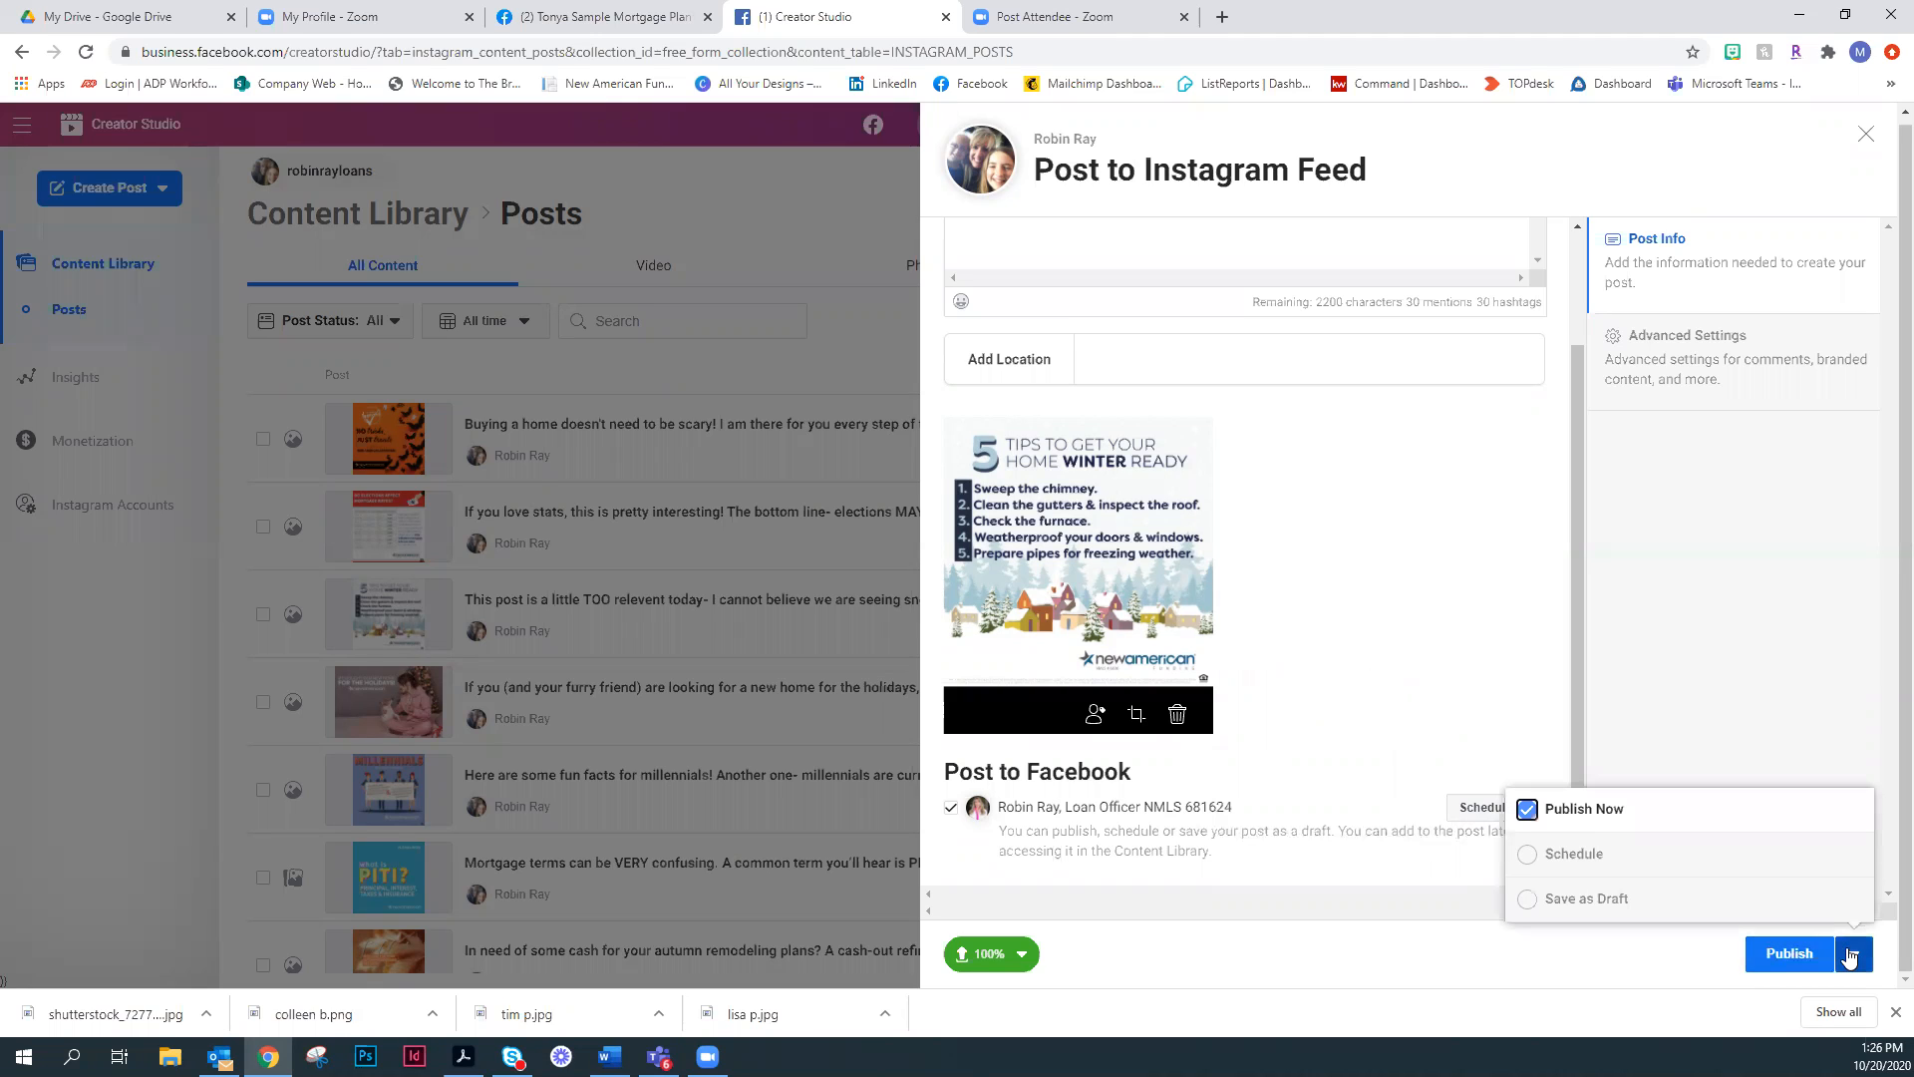
click(1528, 856)
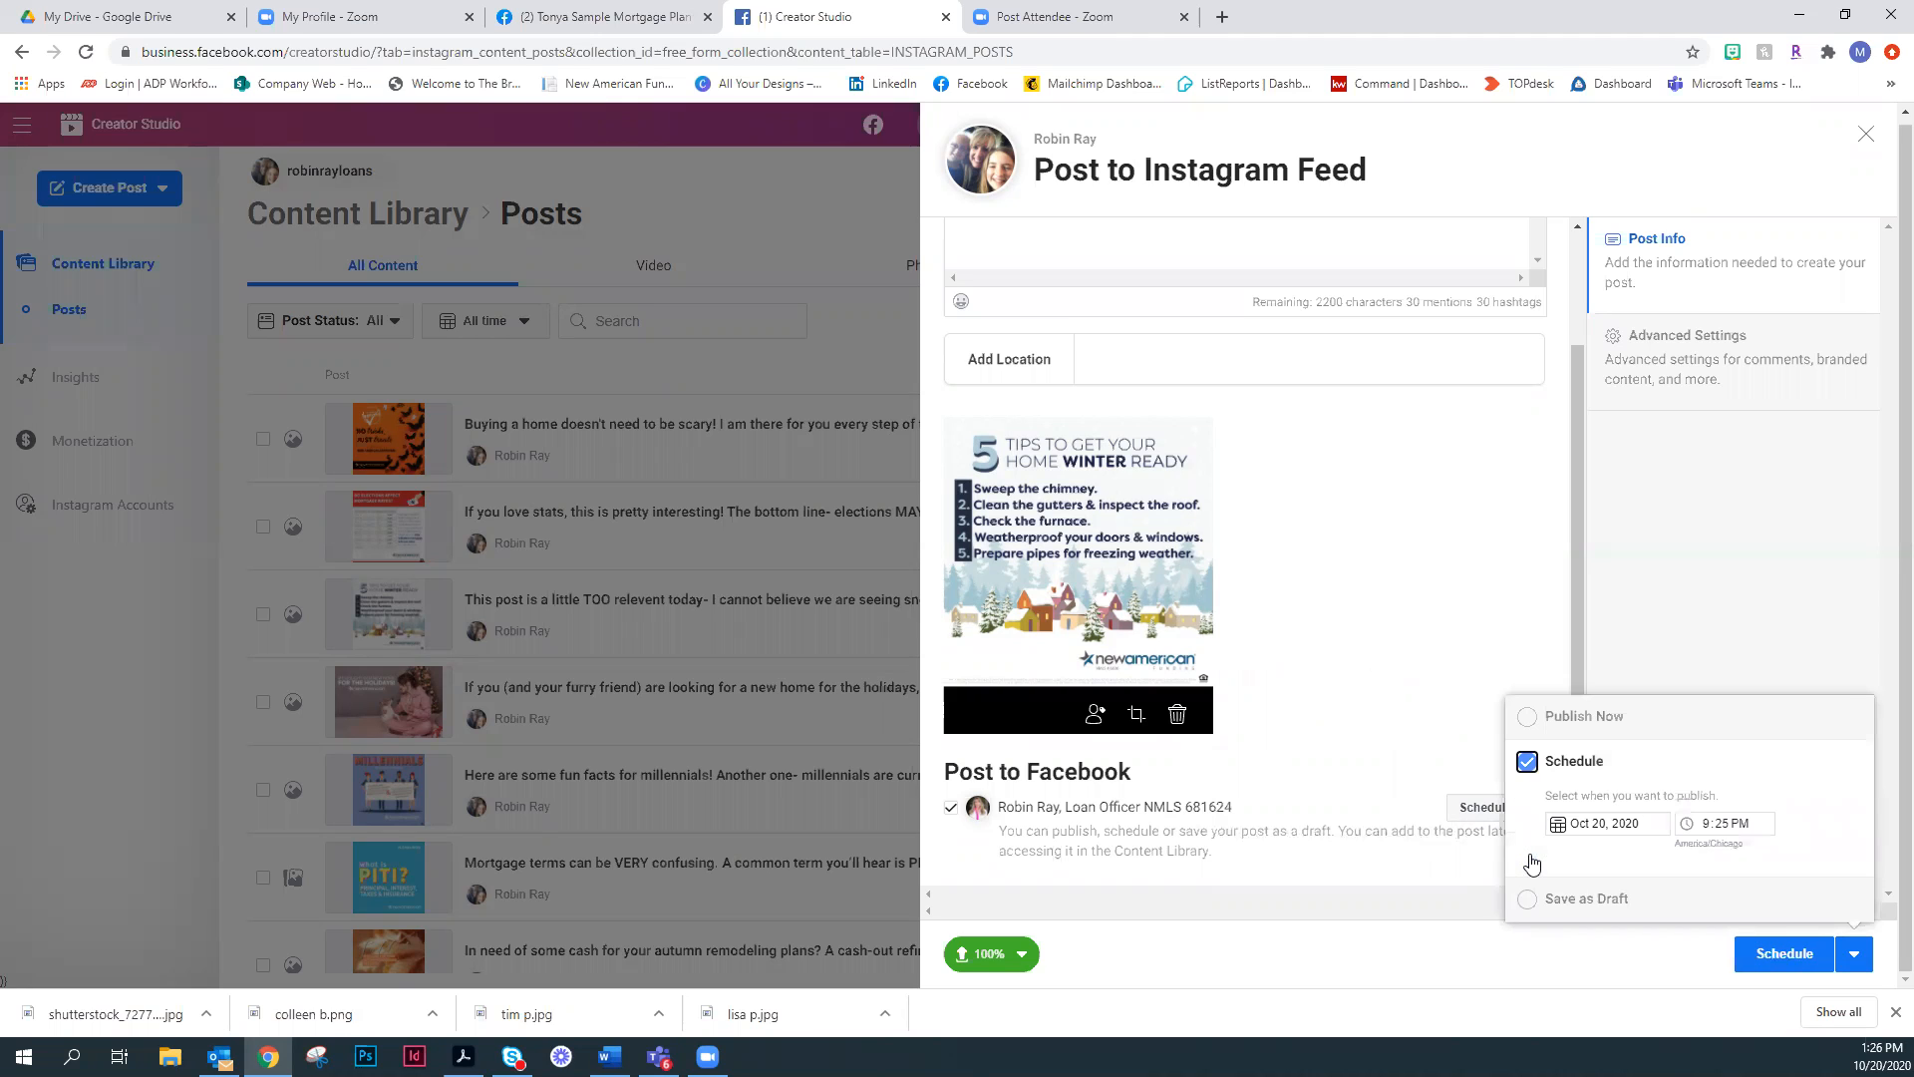
click(1560, 823)
text(10/21/2020)
click(1805, 940)
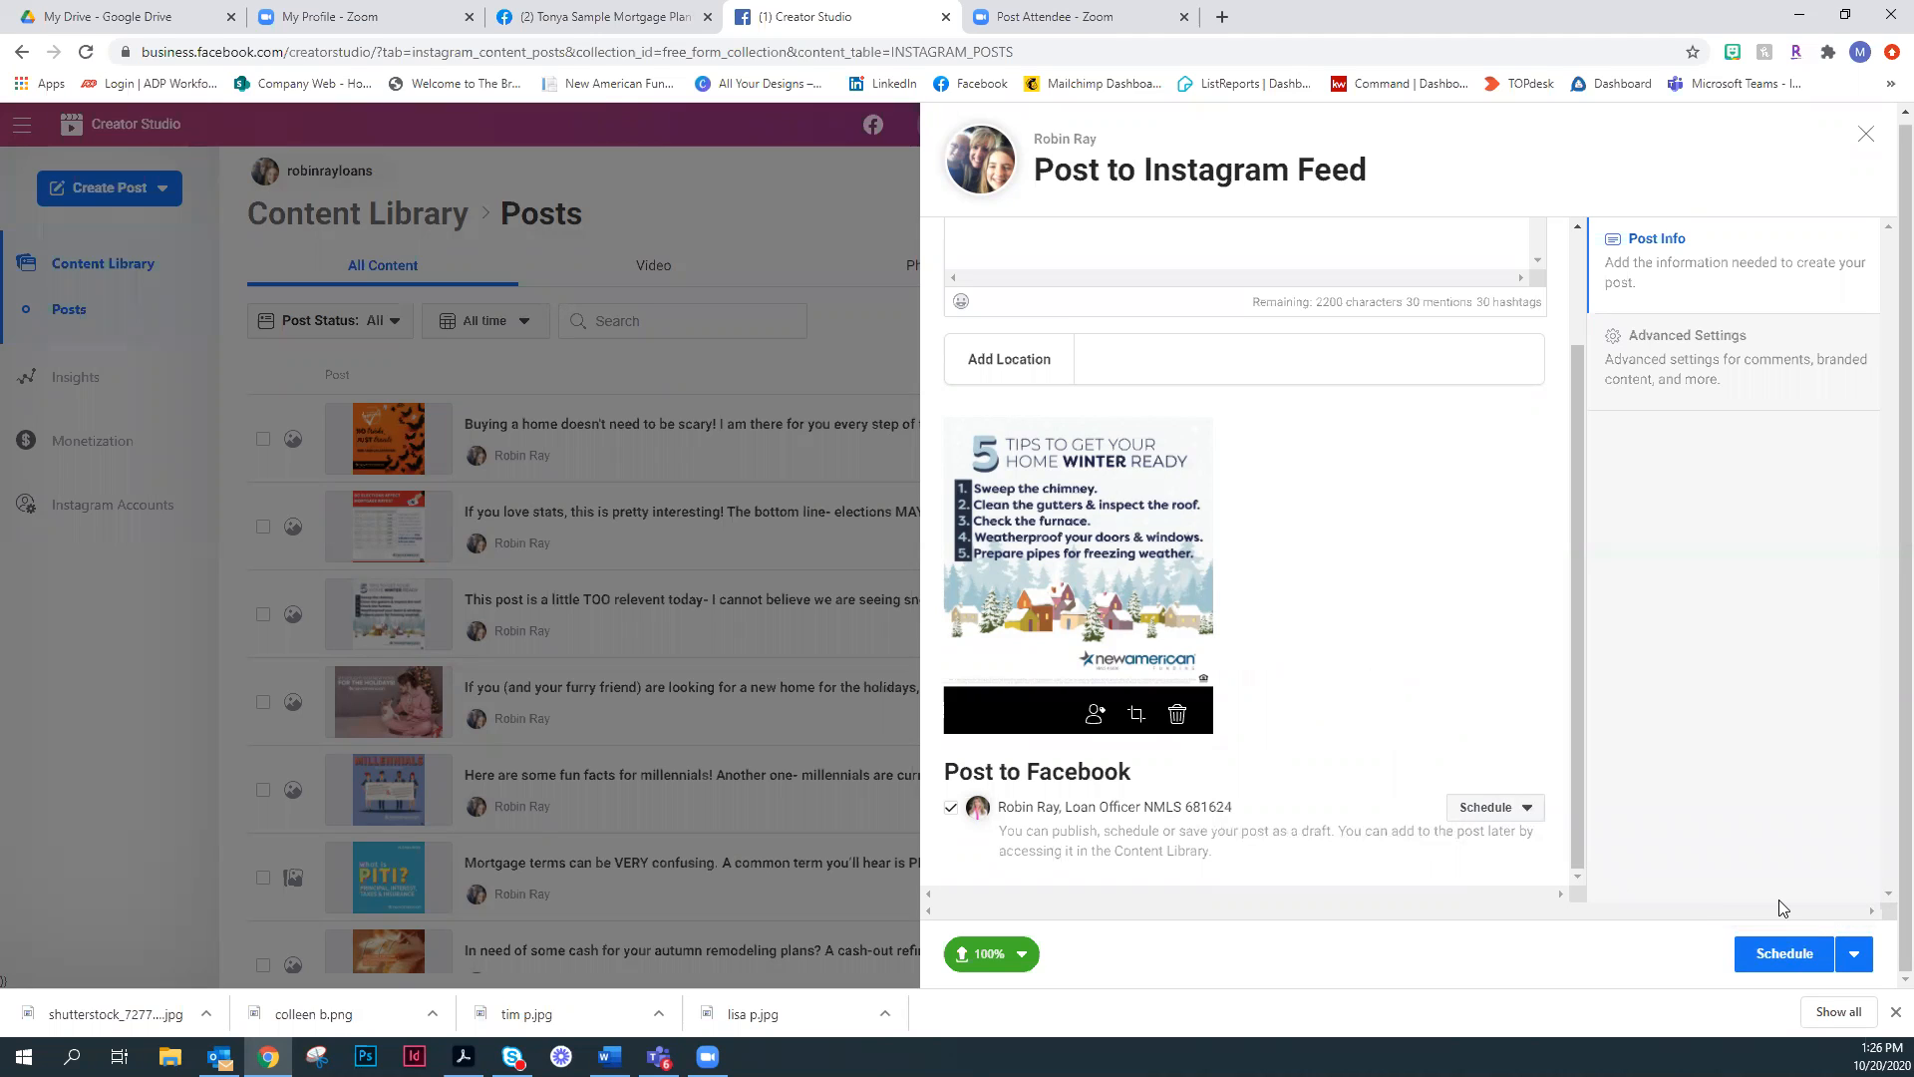
click(1866, 136)
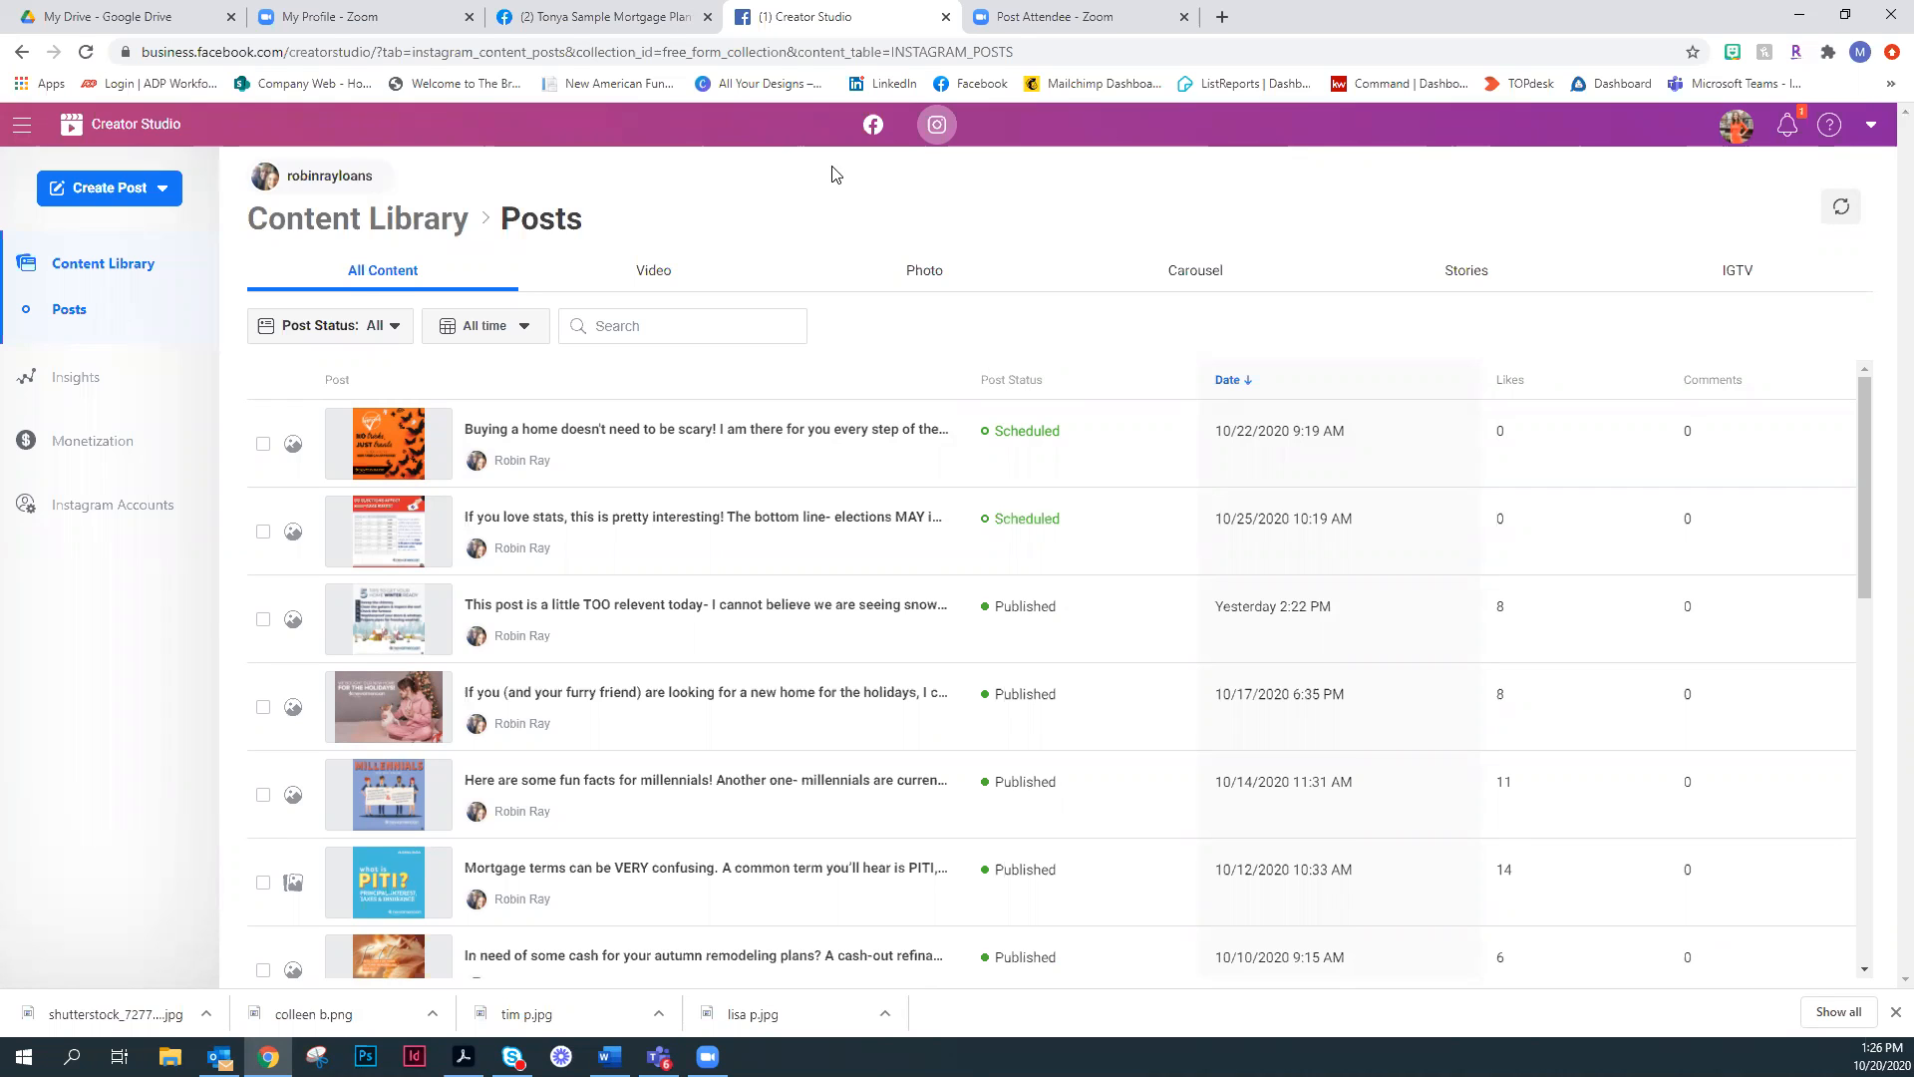
- Return to the Facebook business page, inspect the add-on options for a new post, and close the composer
key(ctrl+shift+Tab)
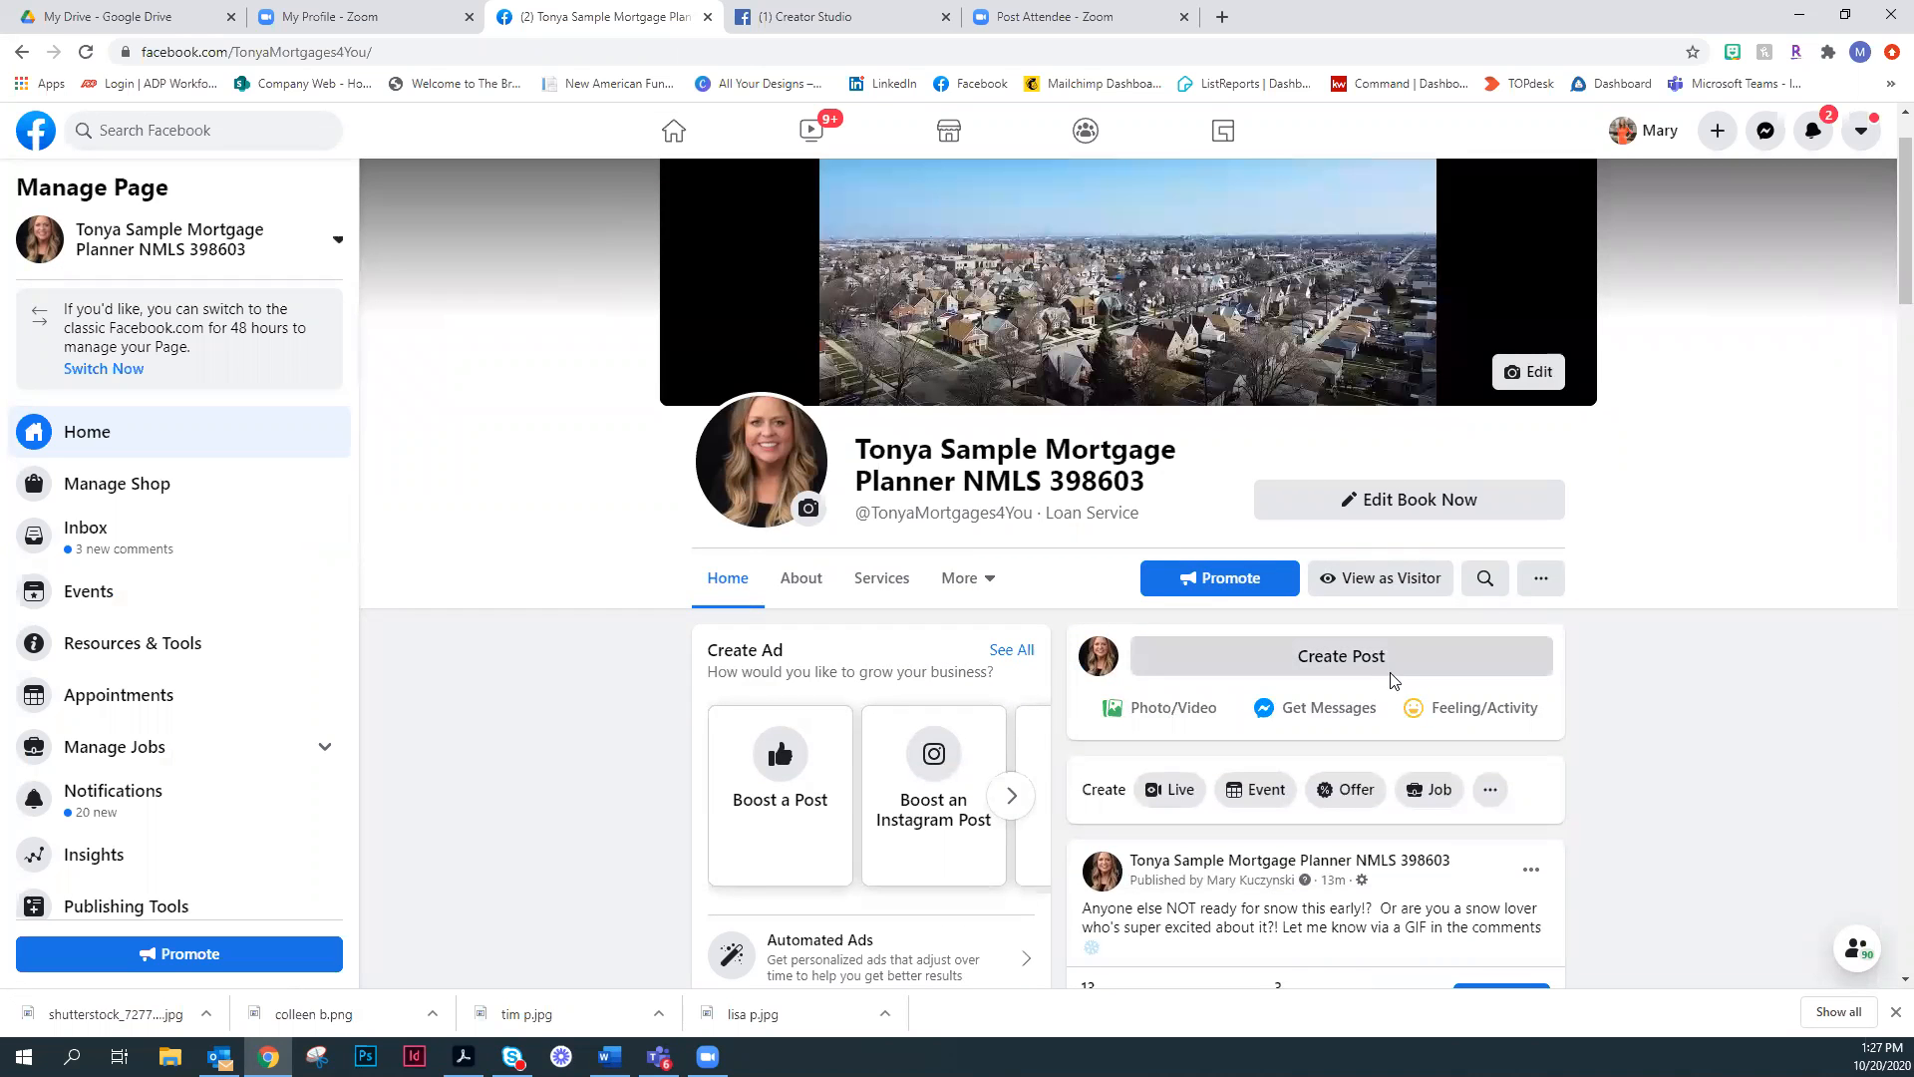
click(1488, 655)
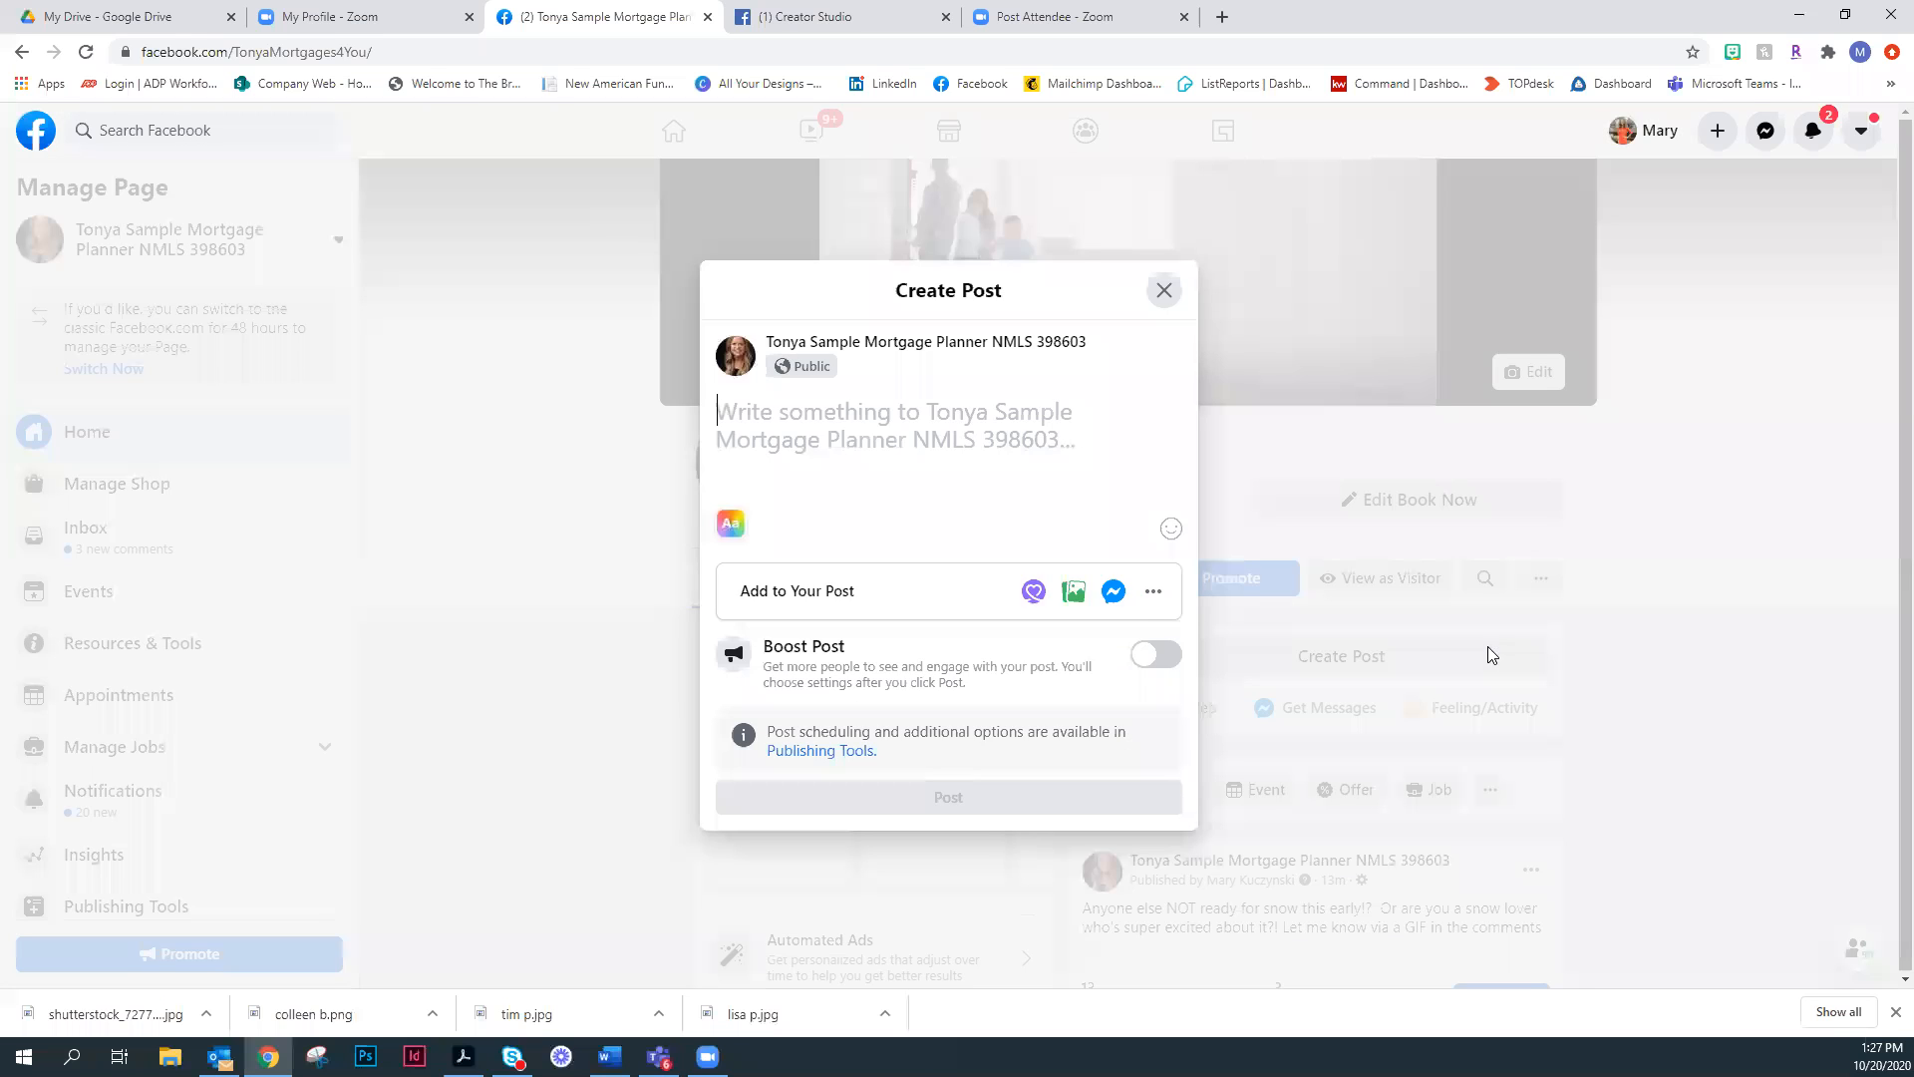
click(1151, 596)
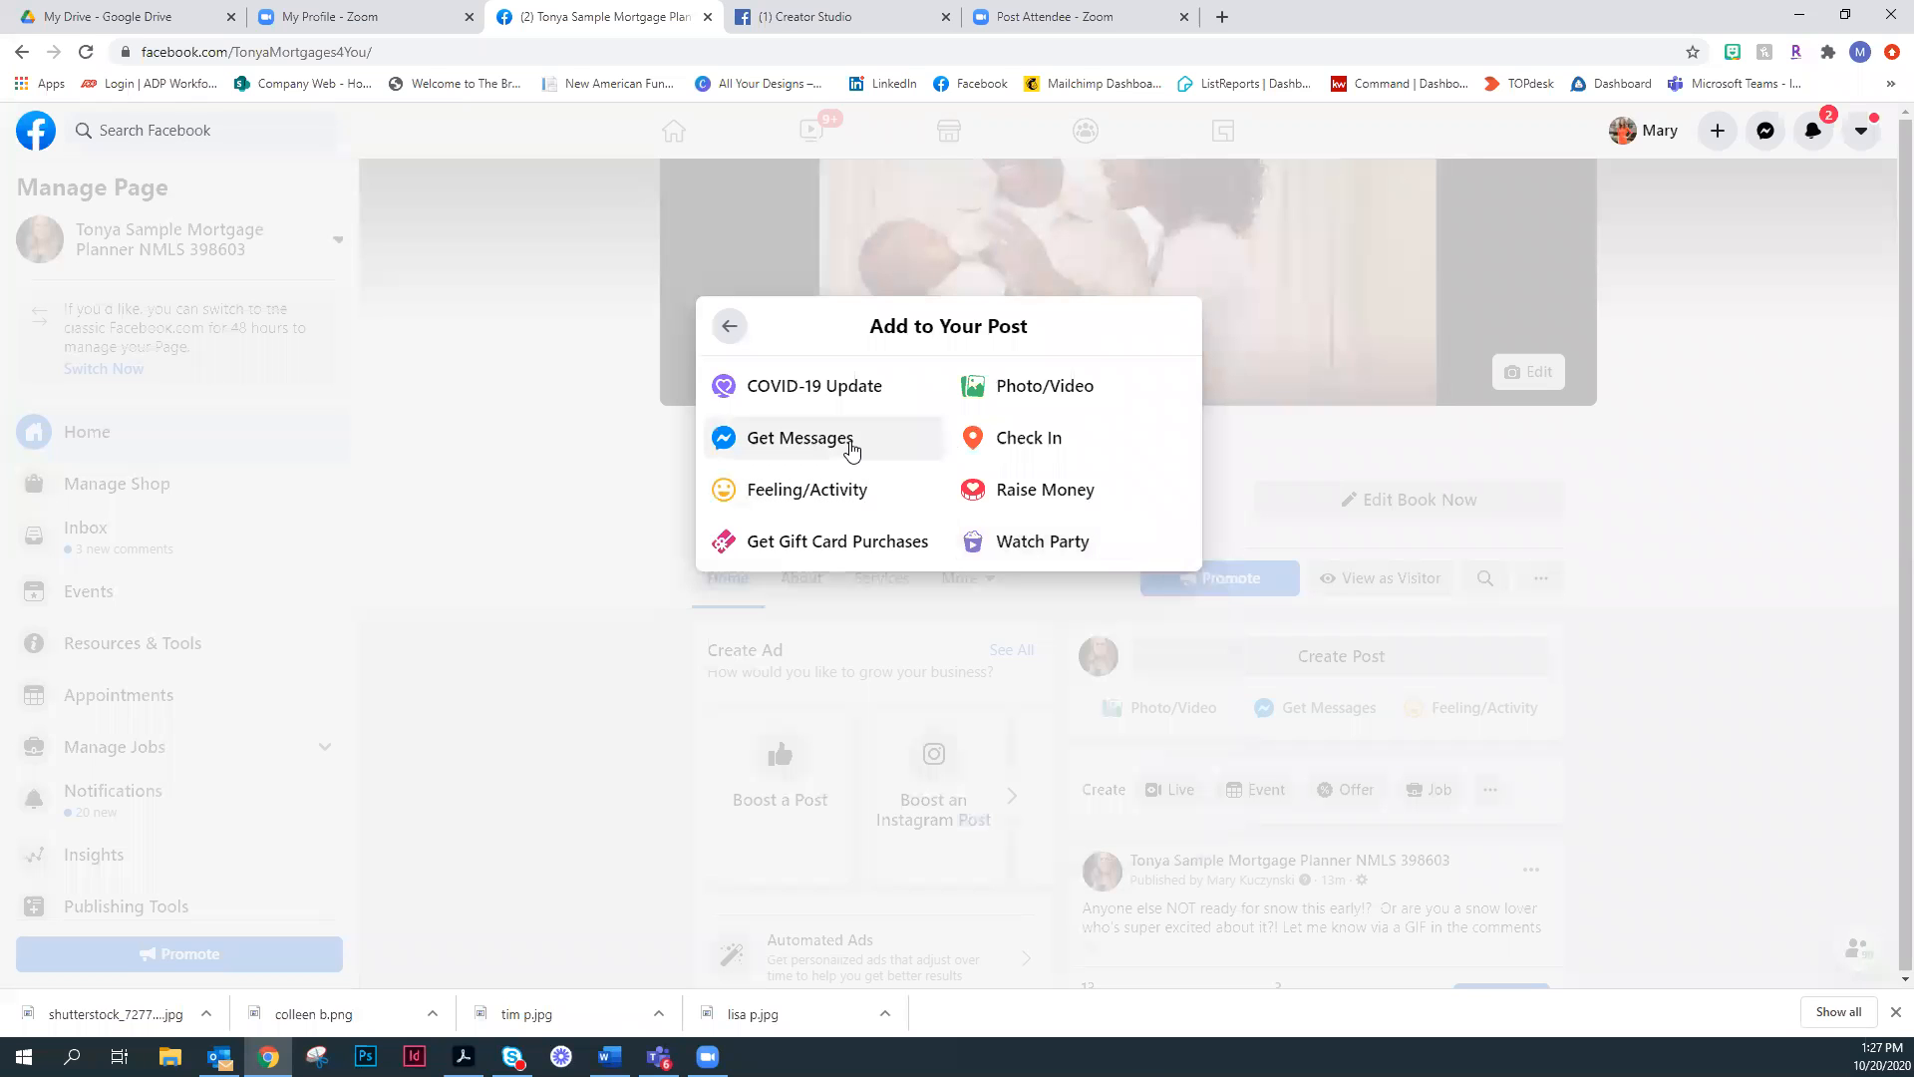
click(727, 332)
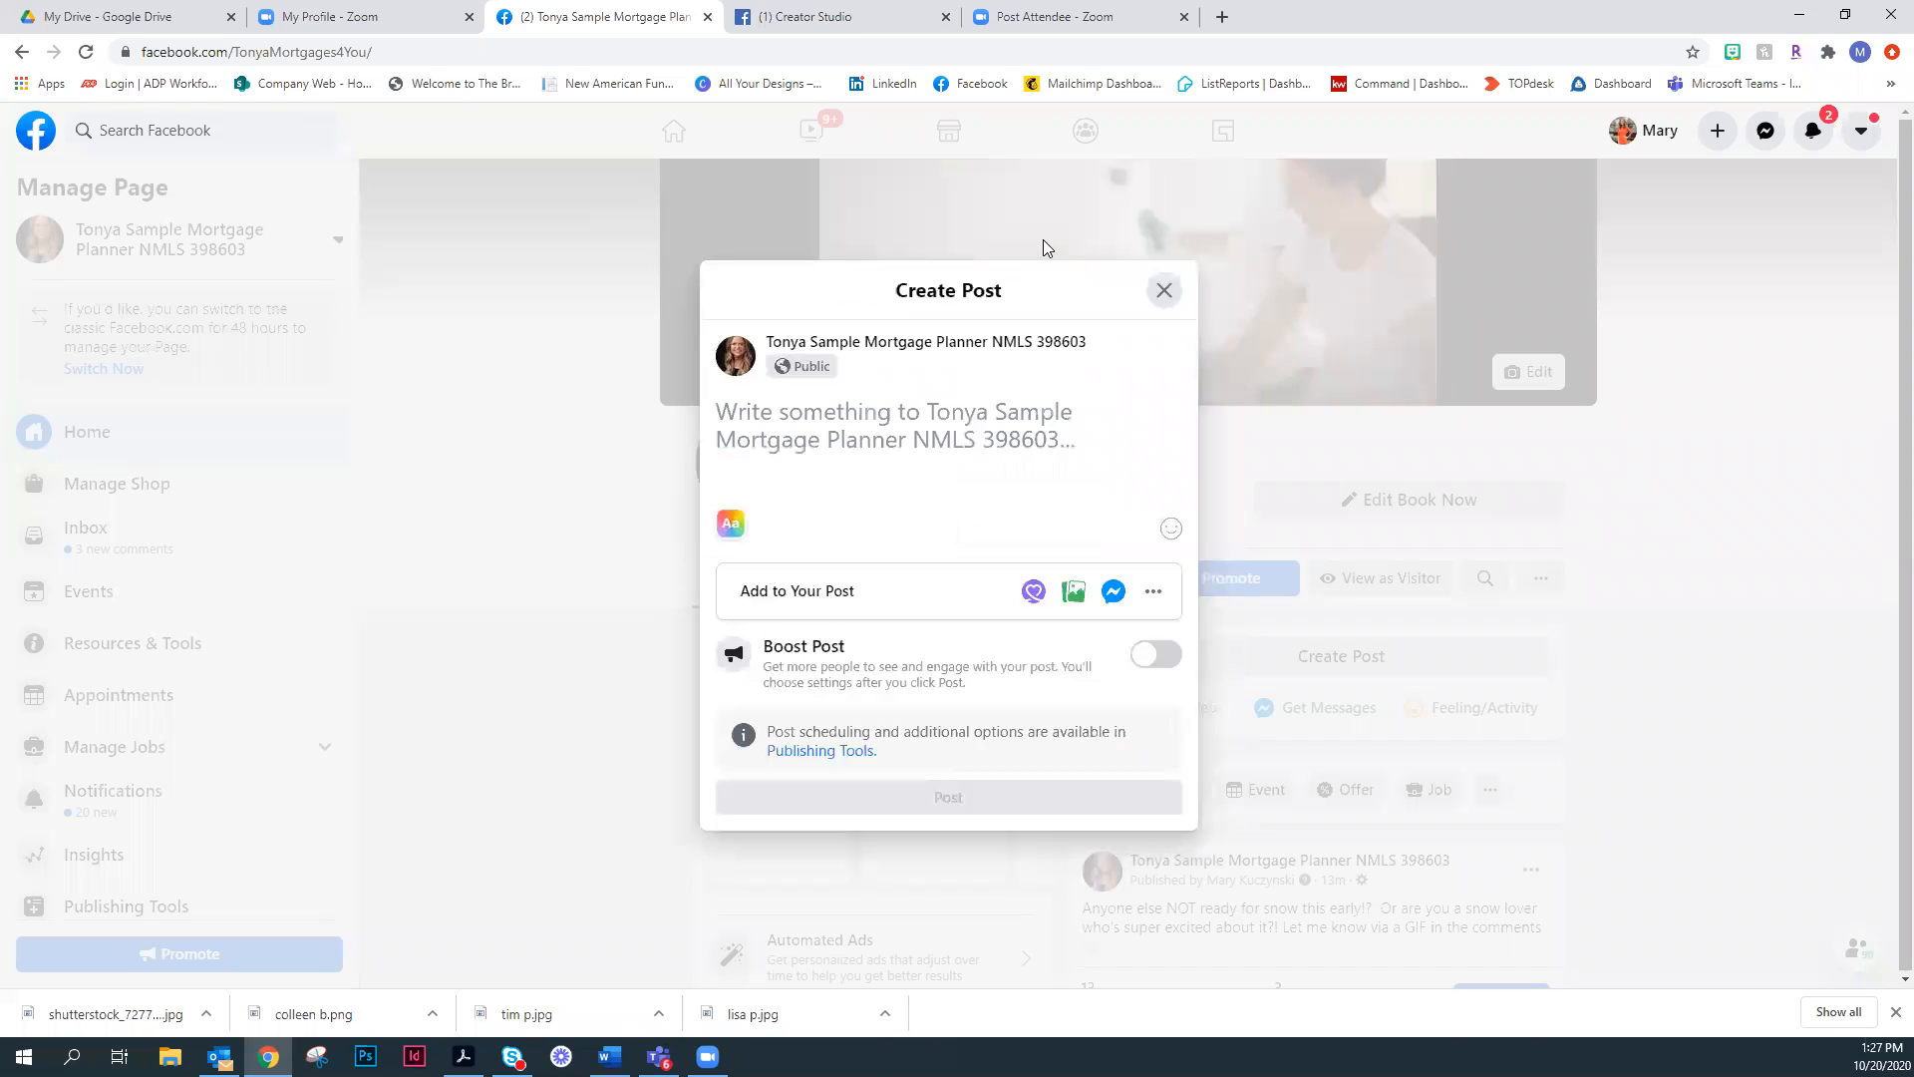
click(1167, 291)
- Examine the page's feed, including the recent posts, their reach and engagement figures, and the client testimonial post
scroll(199, 708, down, 2)
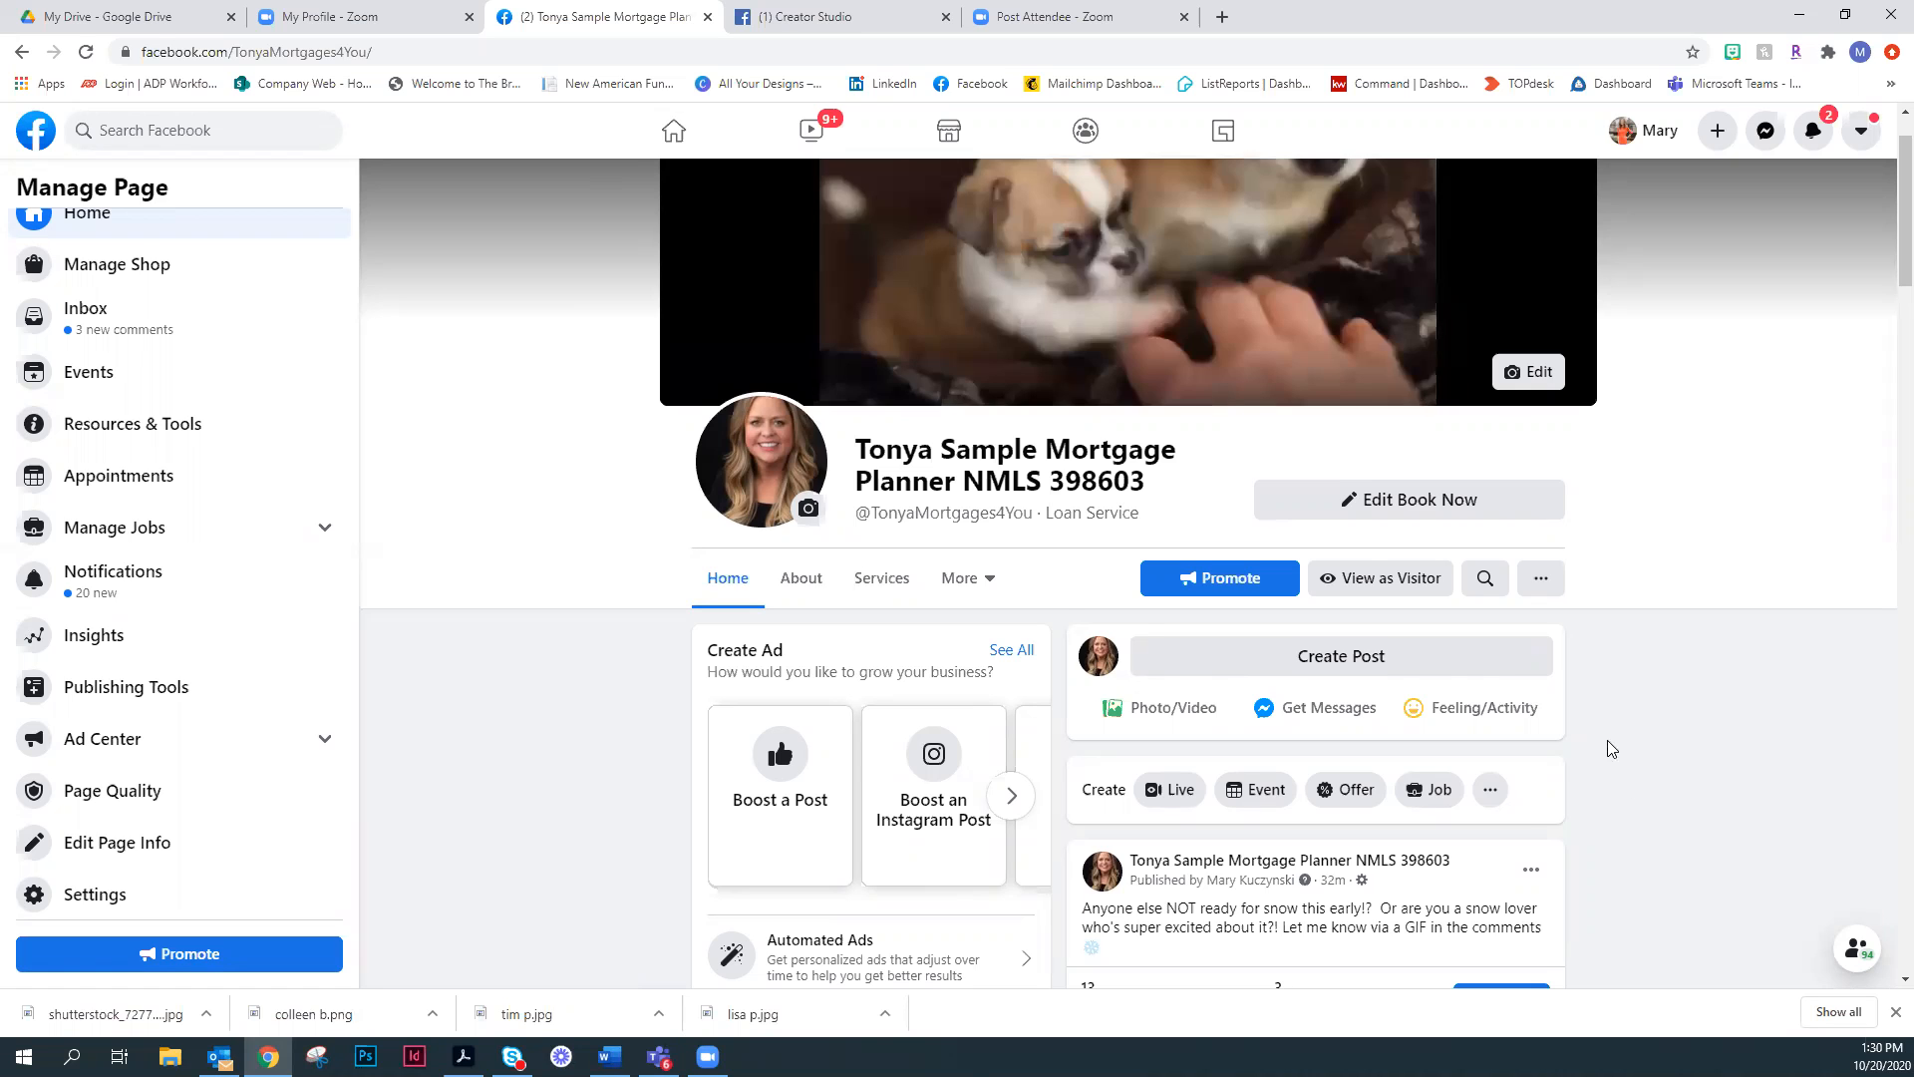
scroll(1611, 749, down, 3)
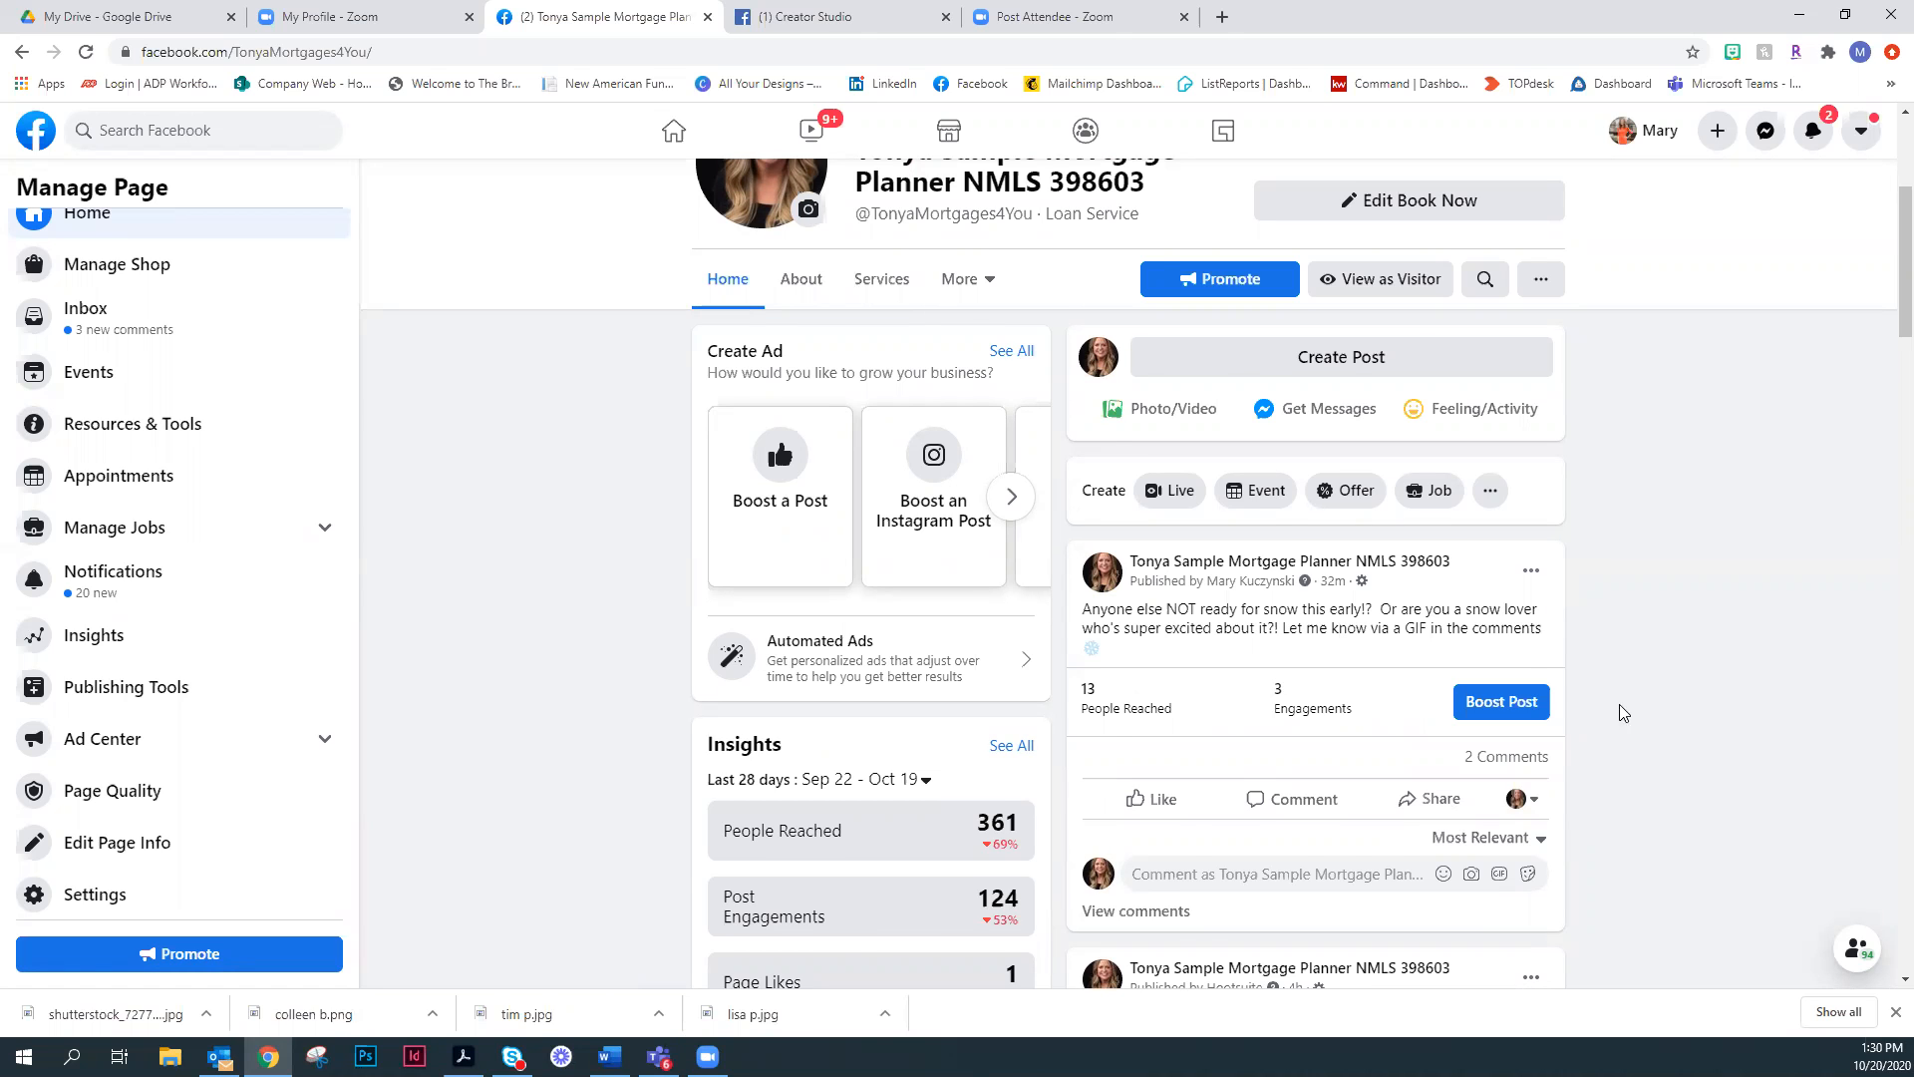
scroll(1619, 712, down, 2)
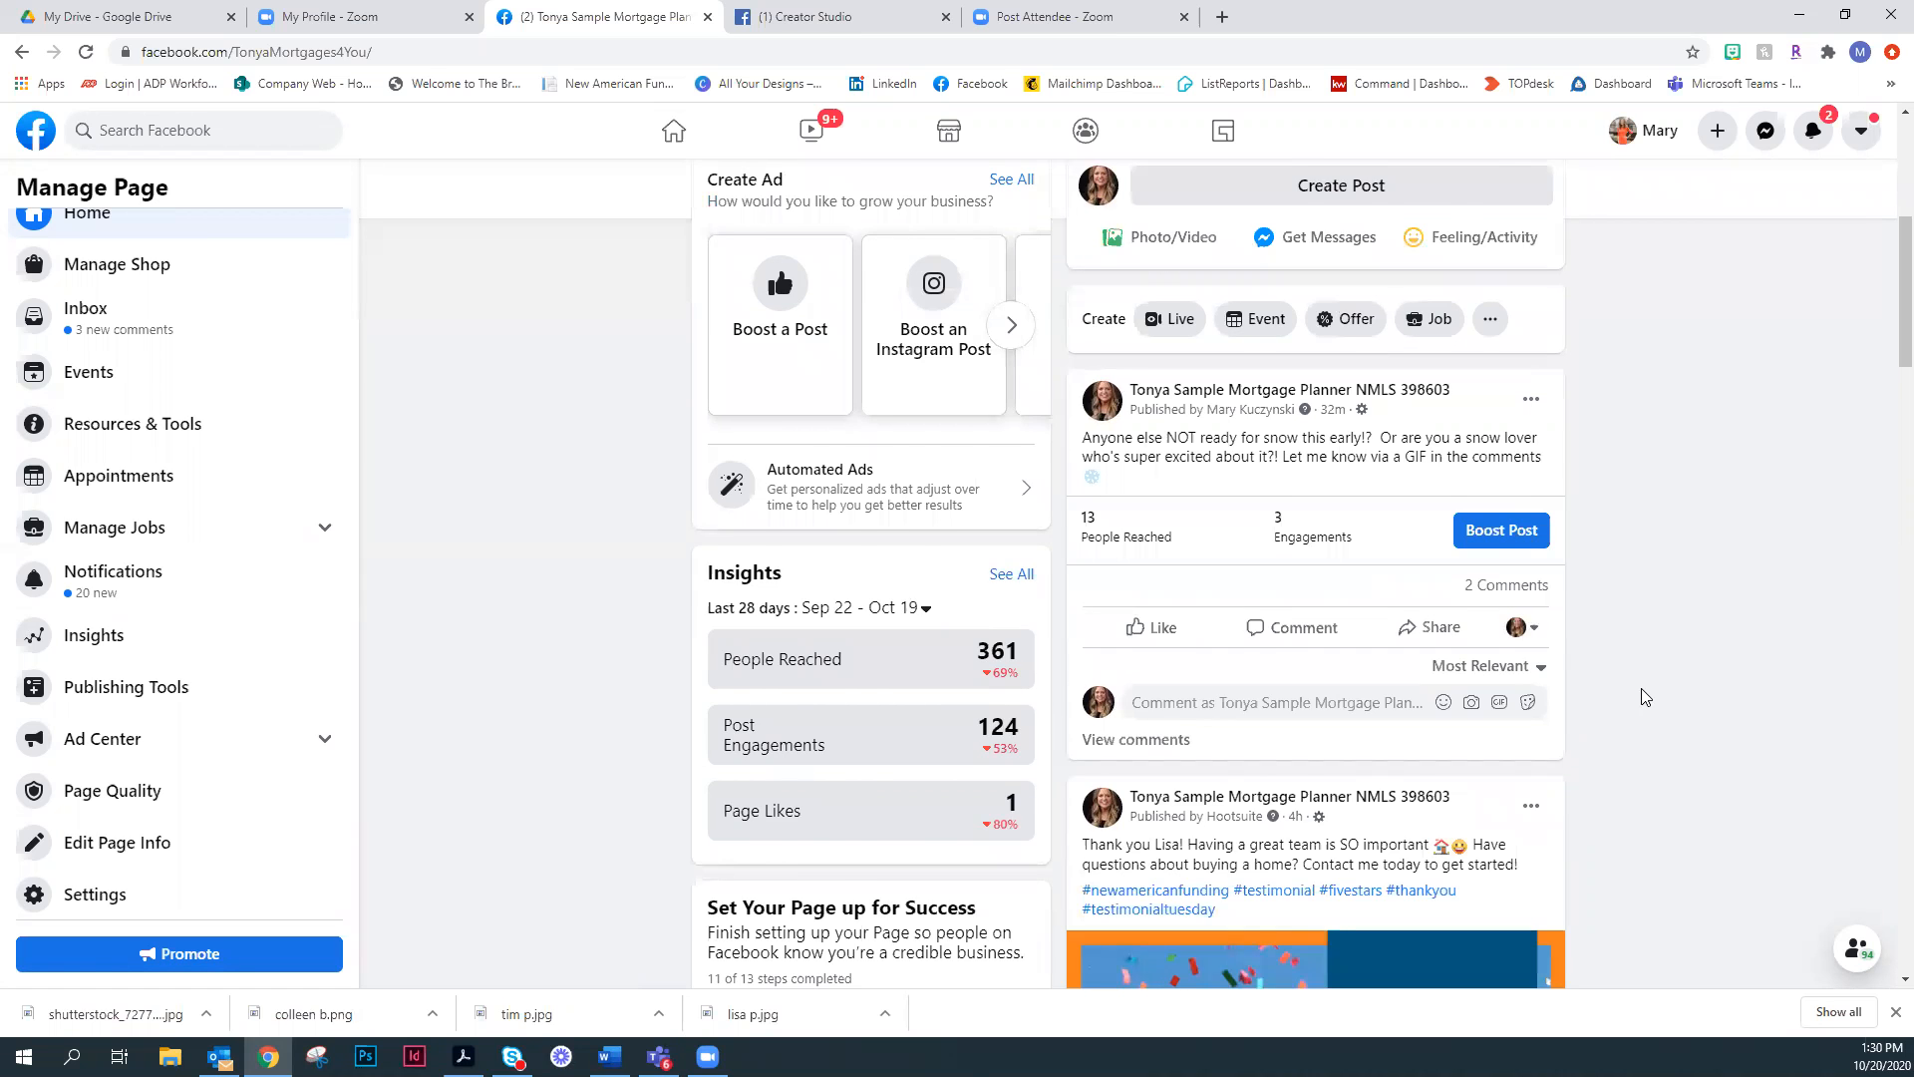
scroll(1643, 698, down, 5)
scroll(1685, 628, down, 3)
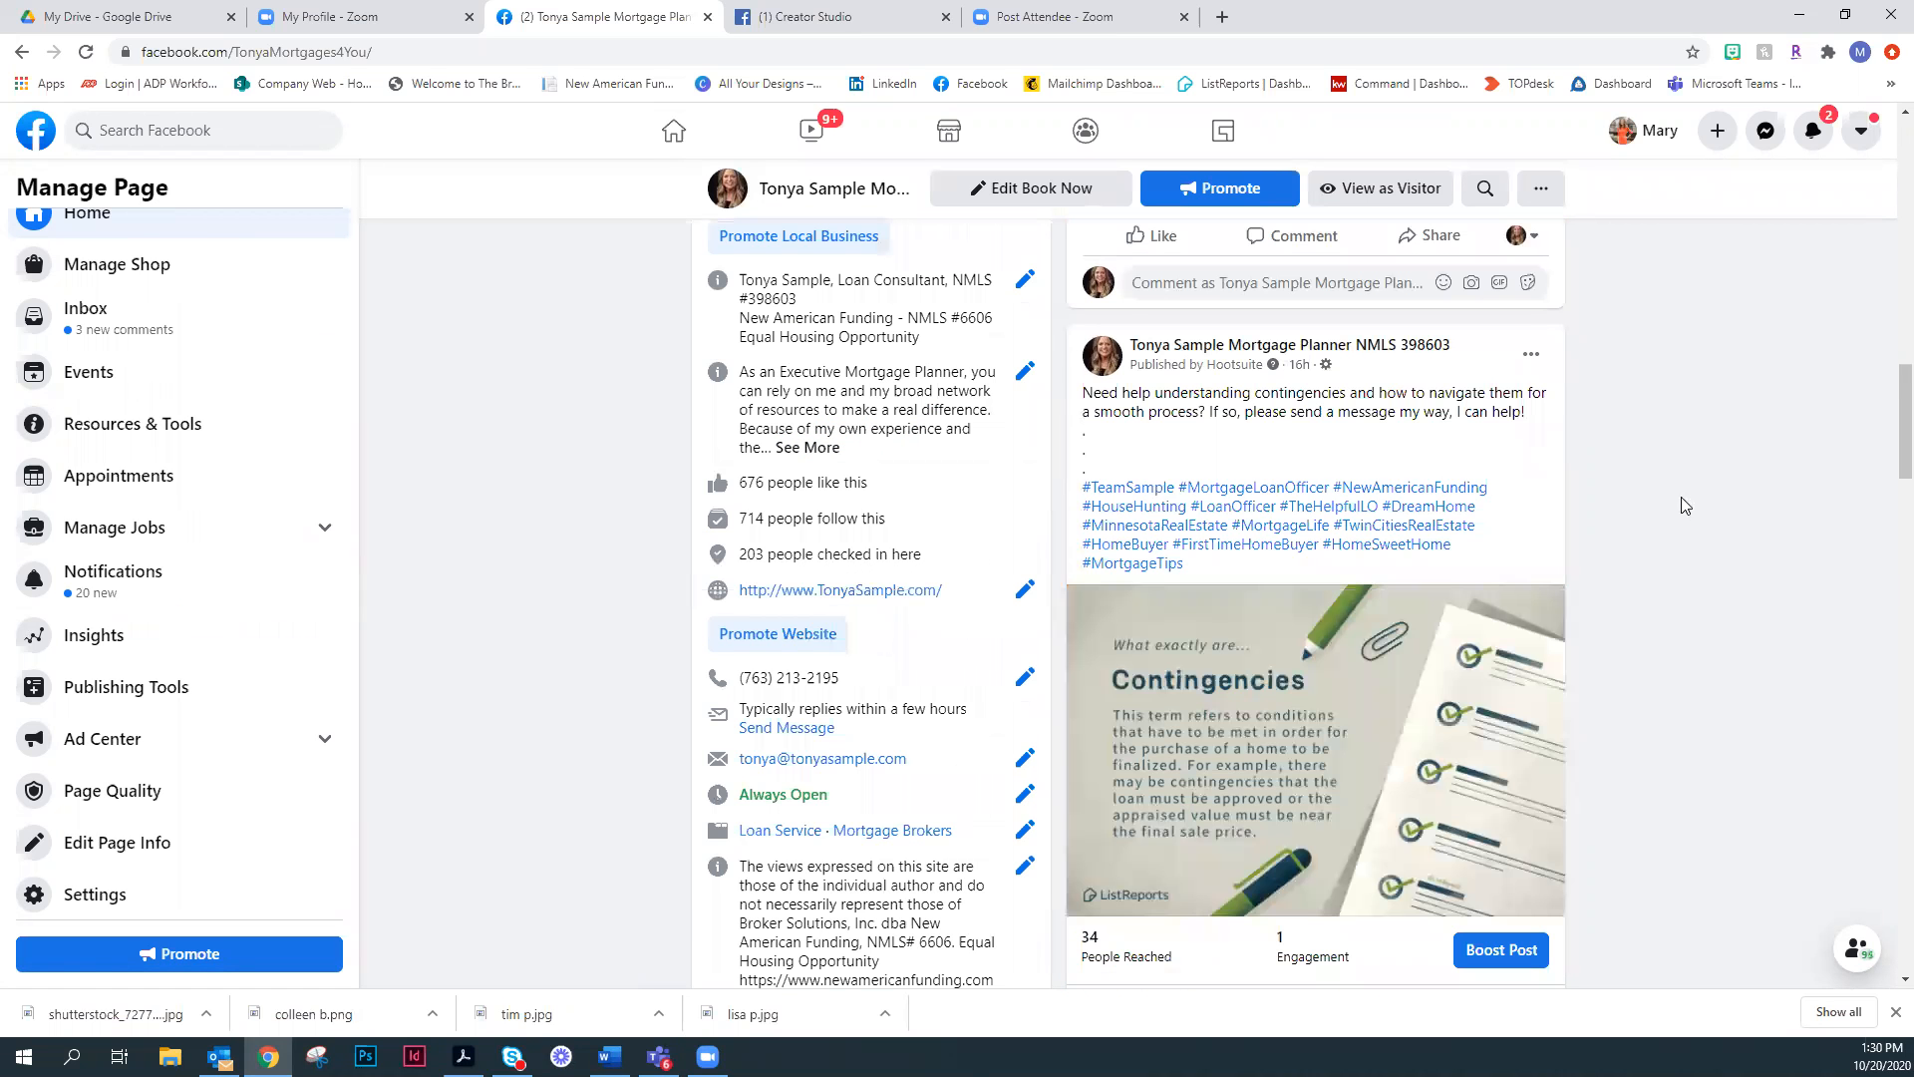
scroll(1681, 496, up, 6)
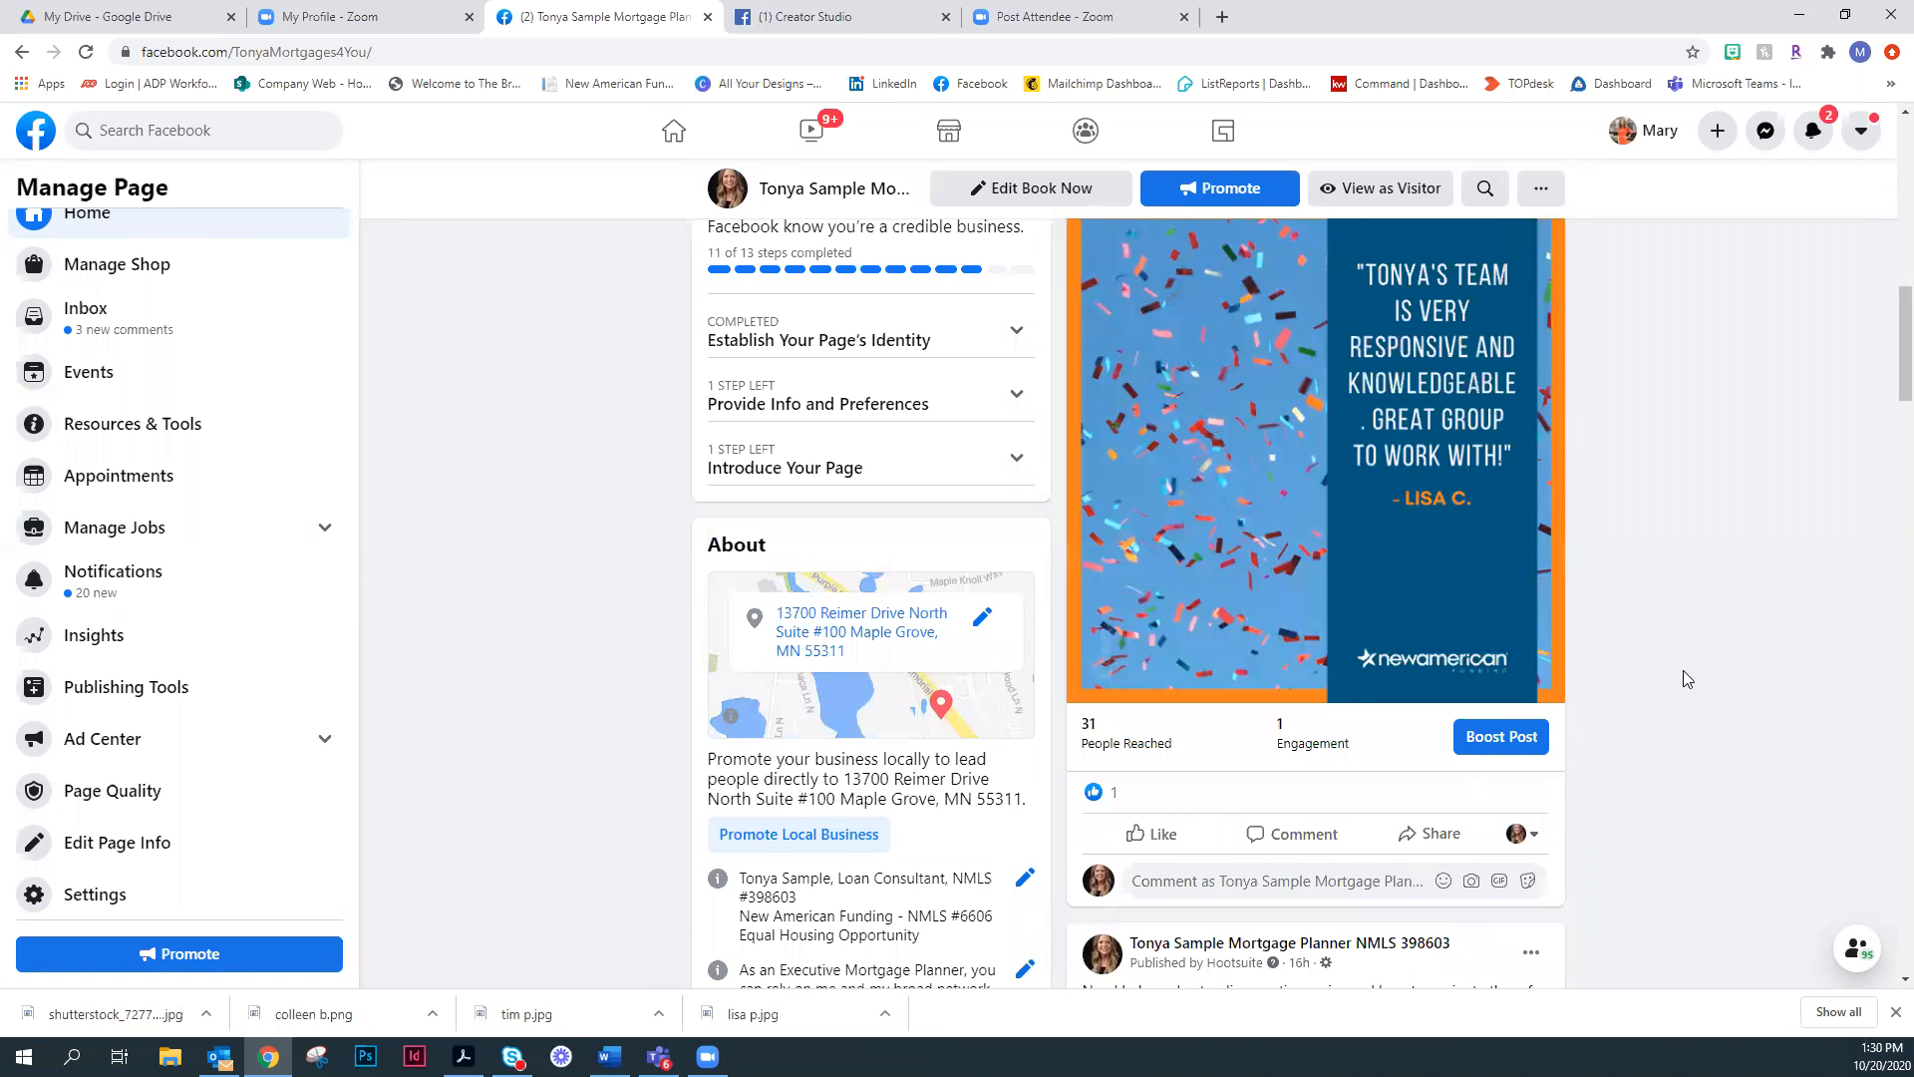
scroll(1685, 674, up, 3)
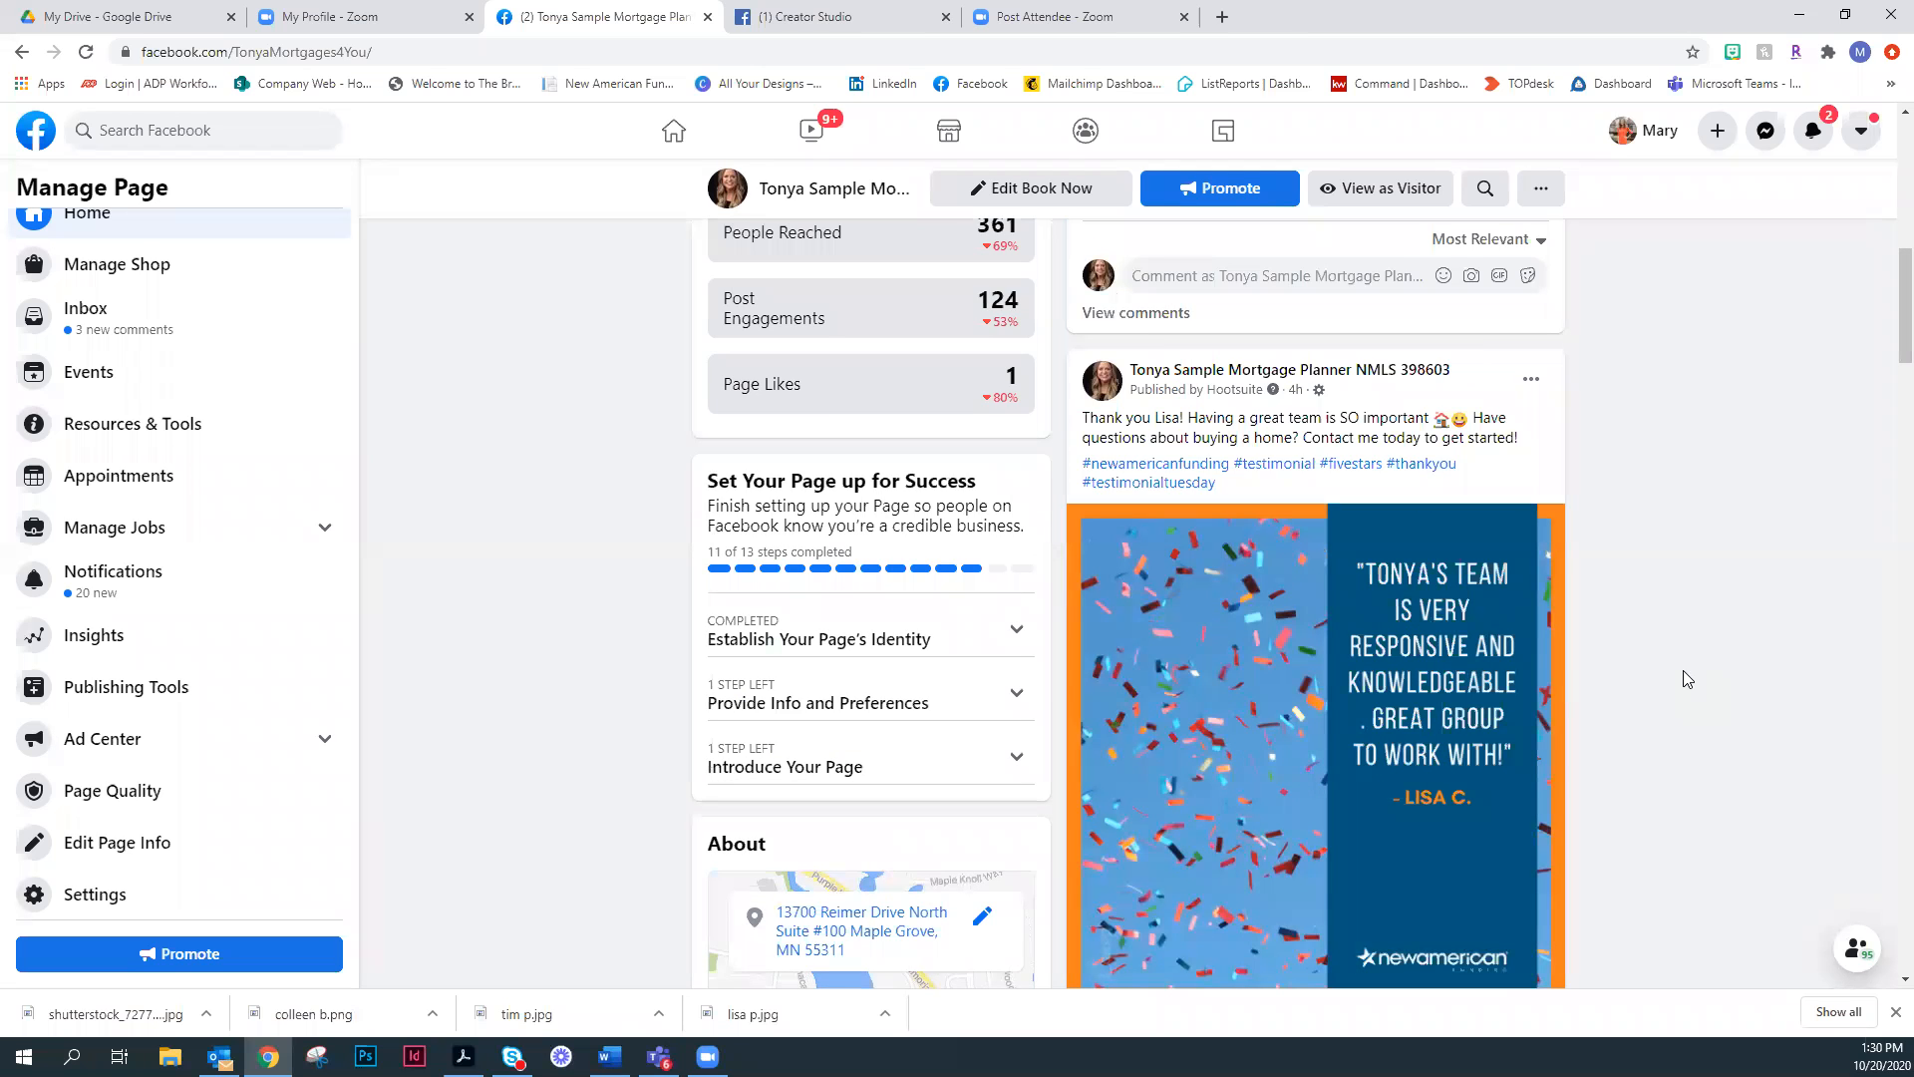
scroll(1683, 688, down, 3)
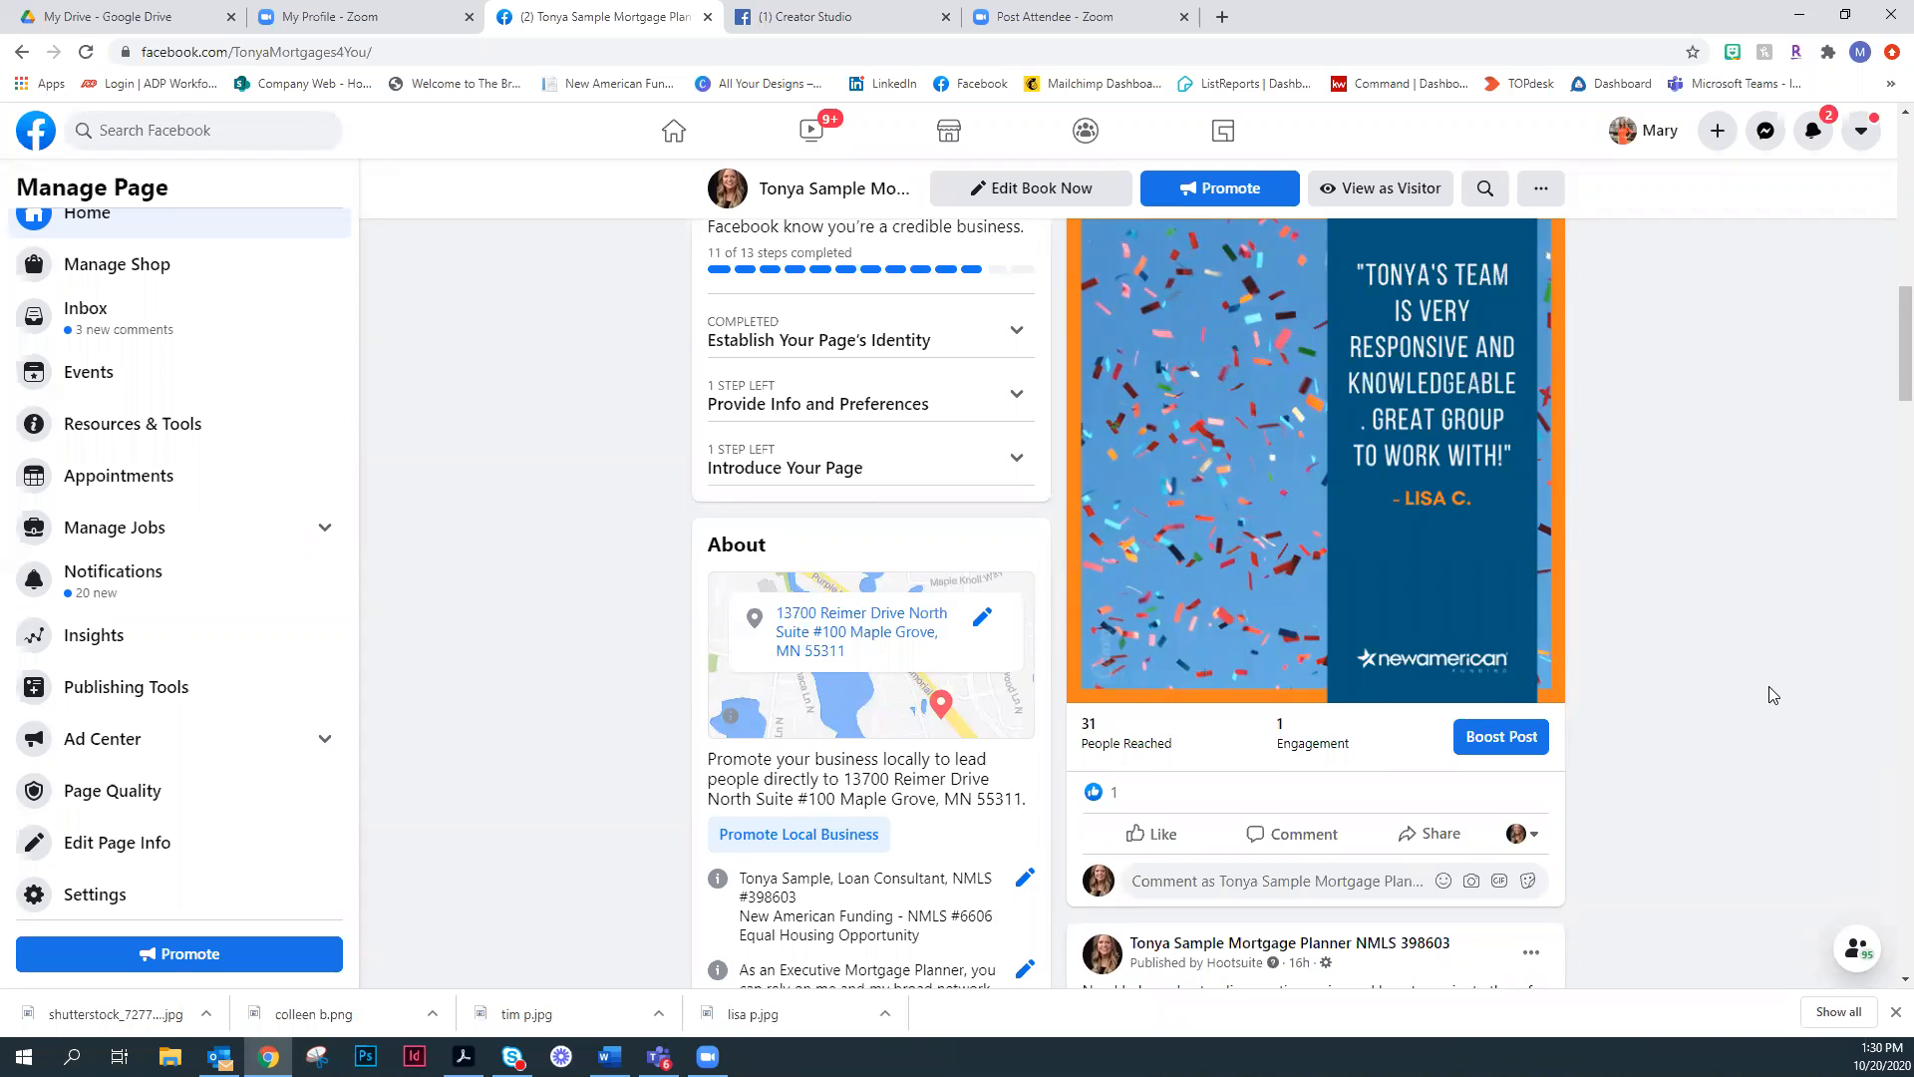
scroll(1769, 690, up, 1)
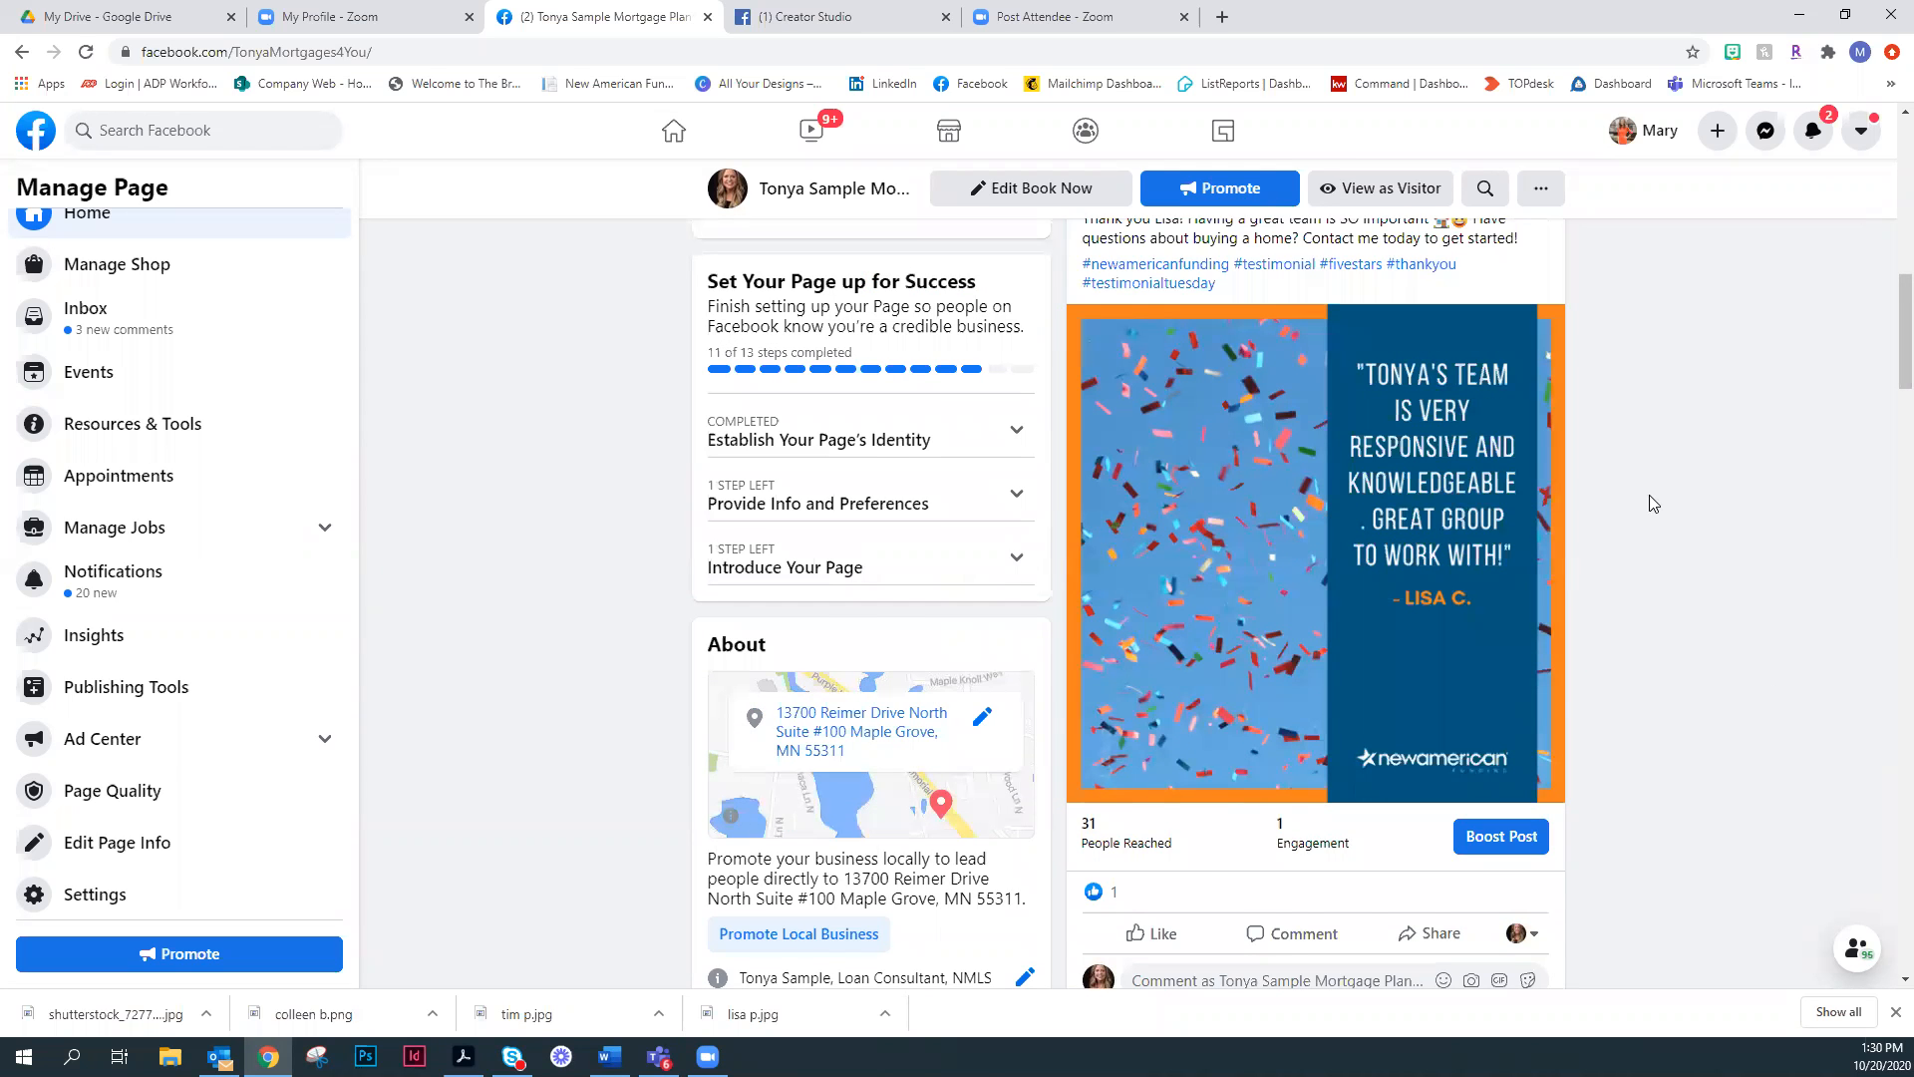
scroll(1731, 931, down, 1)
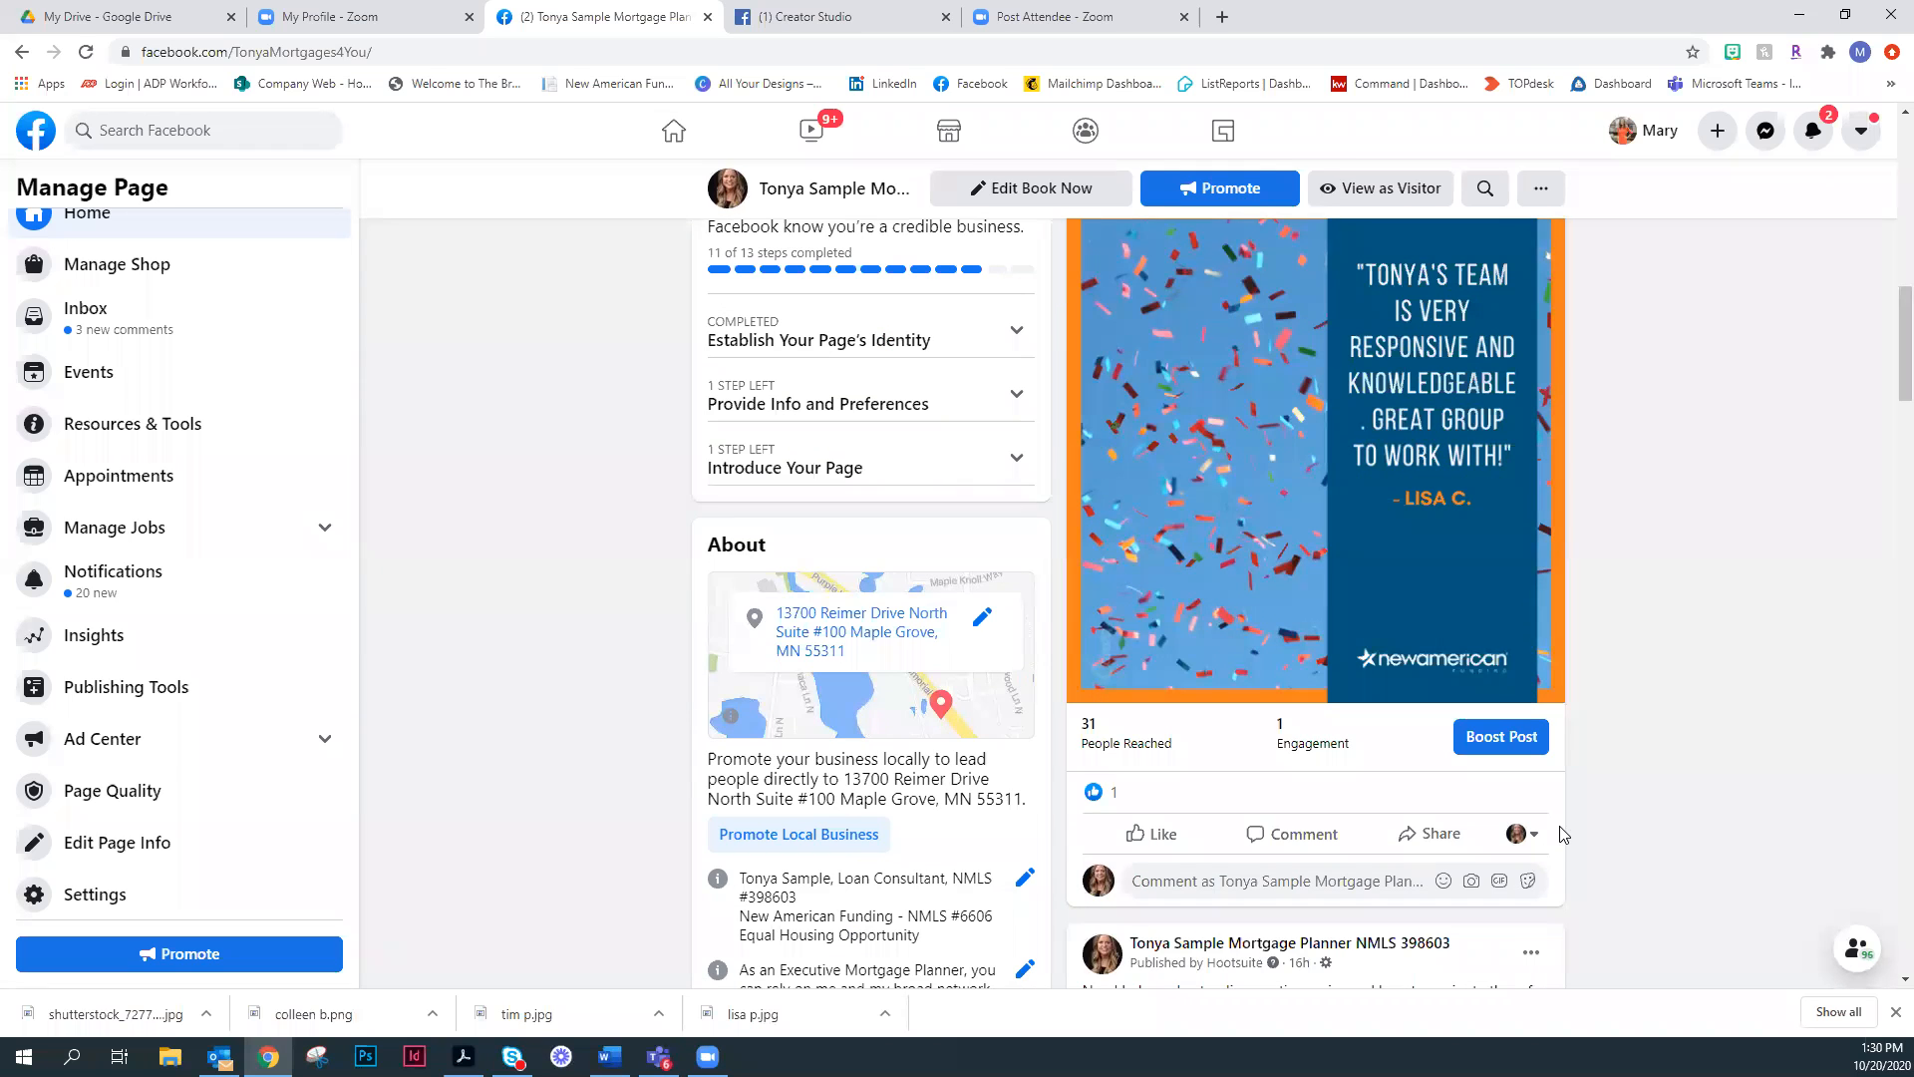
scroll(1709, 763, down, 1)
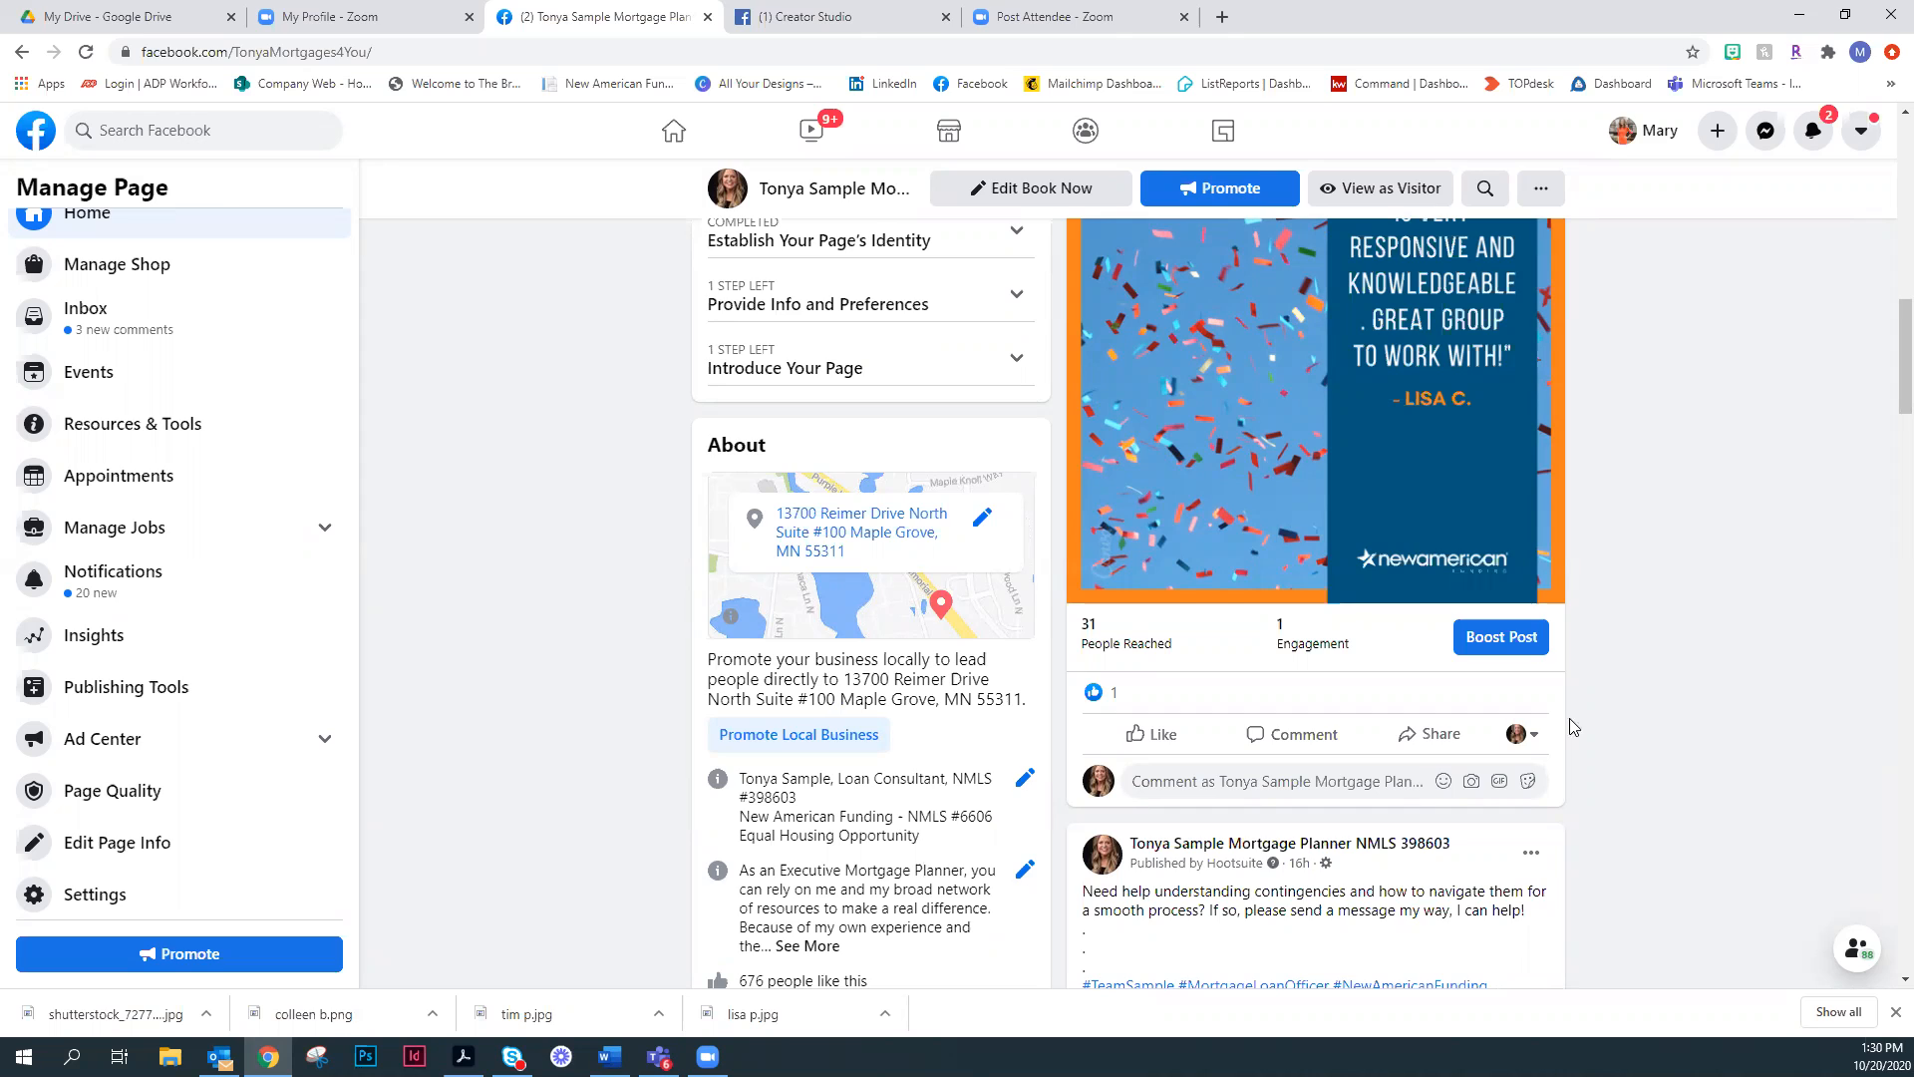
- Switch the testimonial post's interaction identity to the personal profile and start sharing the post to the News Feed
click(1522, 742)
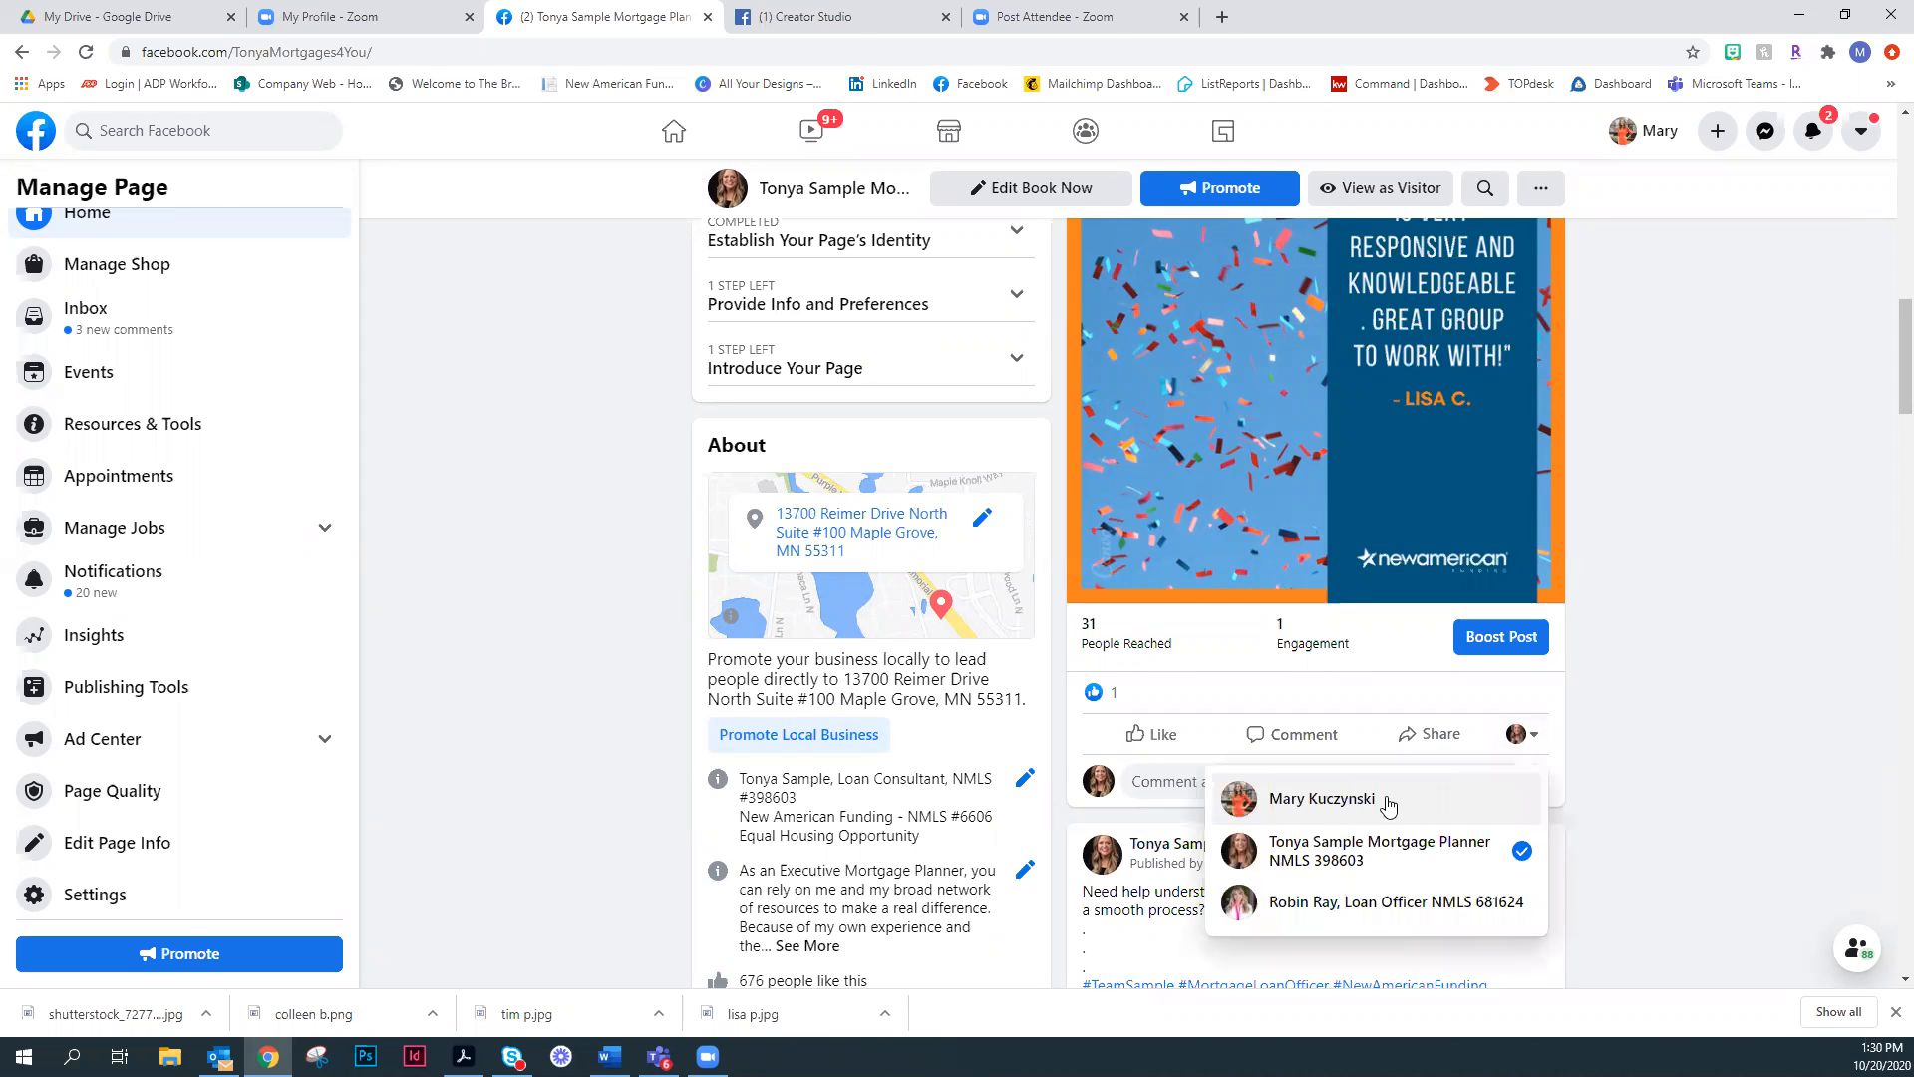
click(1396, 799)
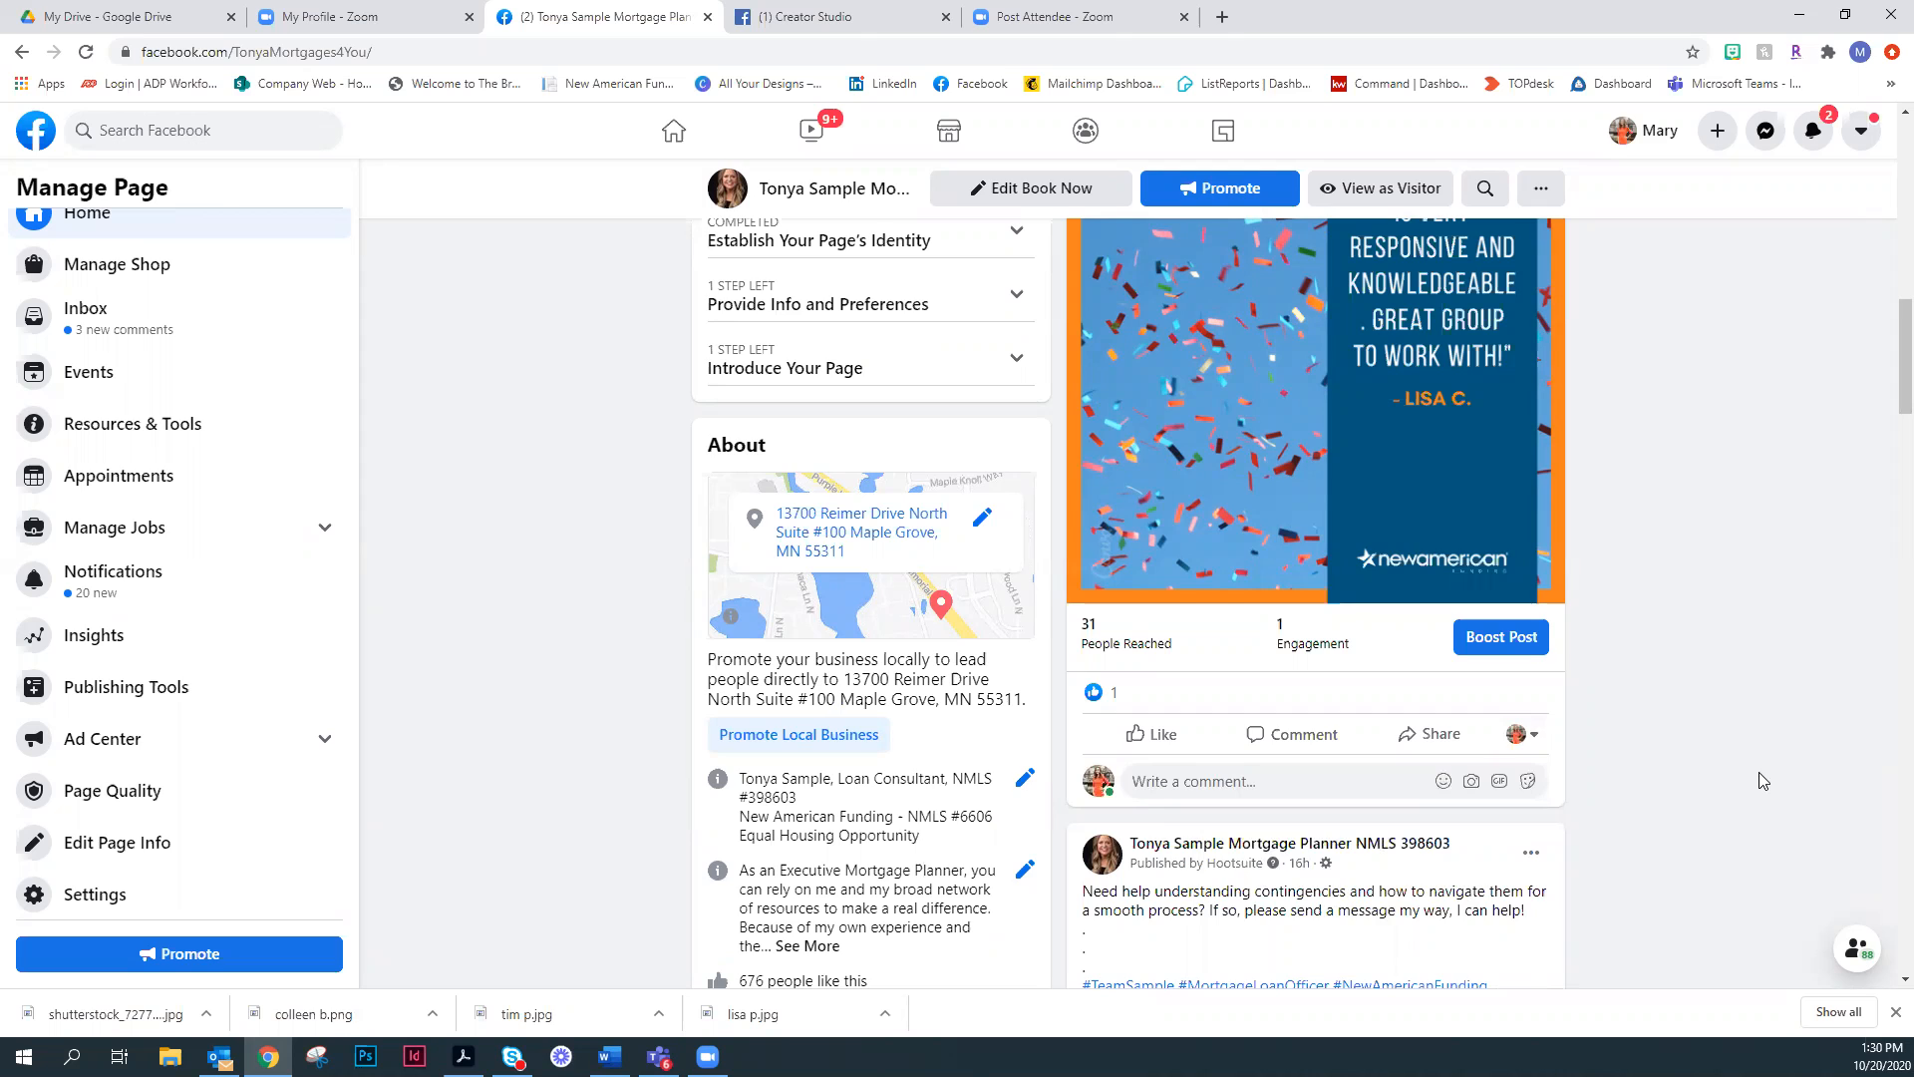
click(1434, 738)
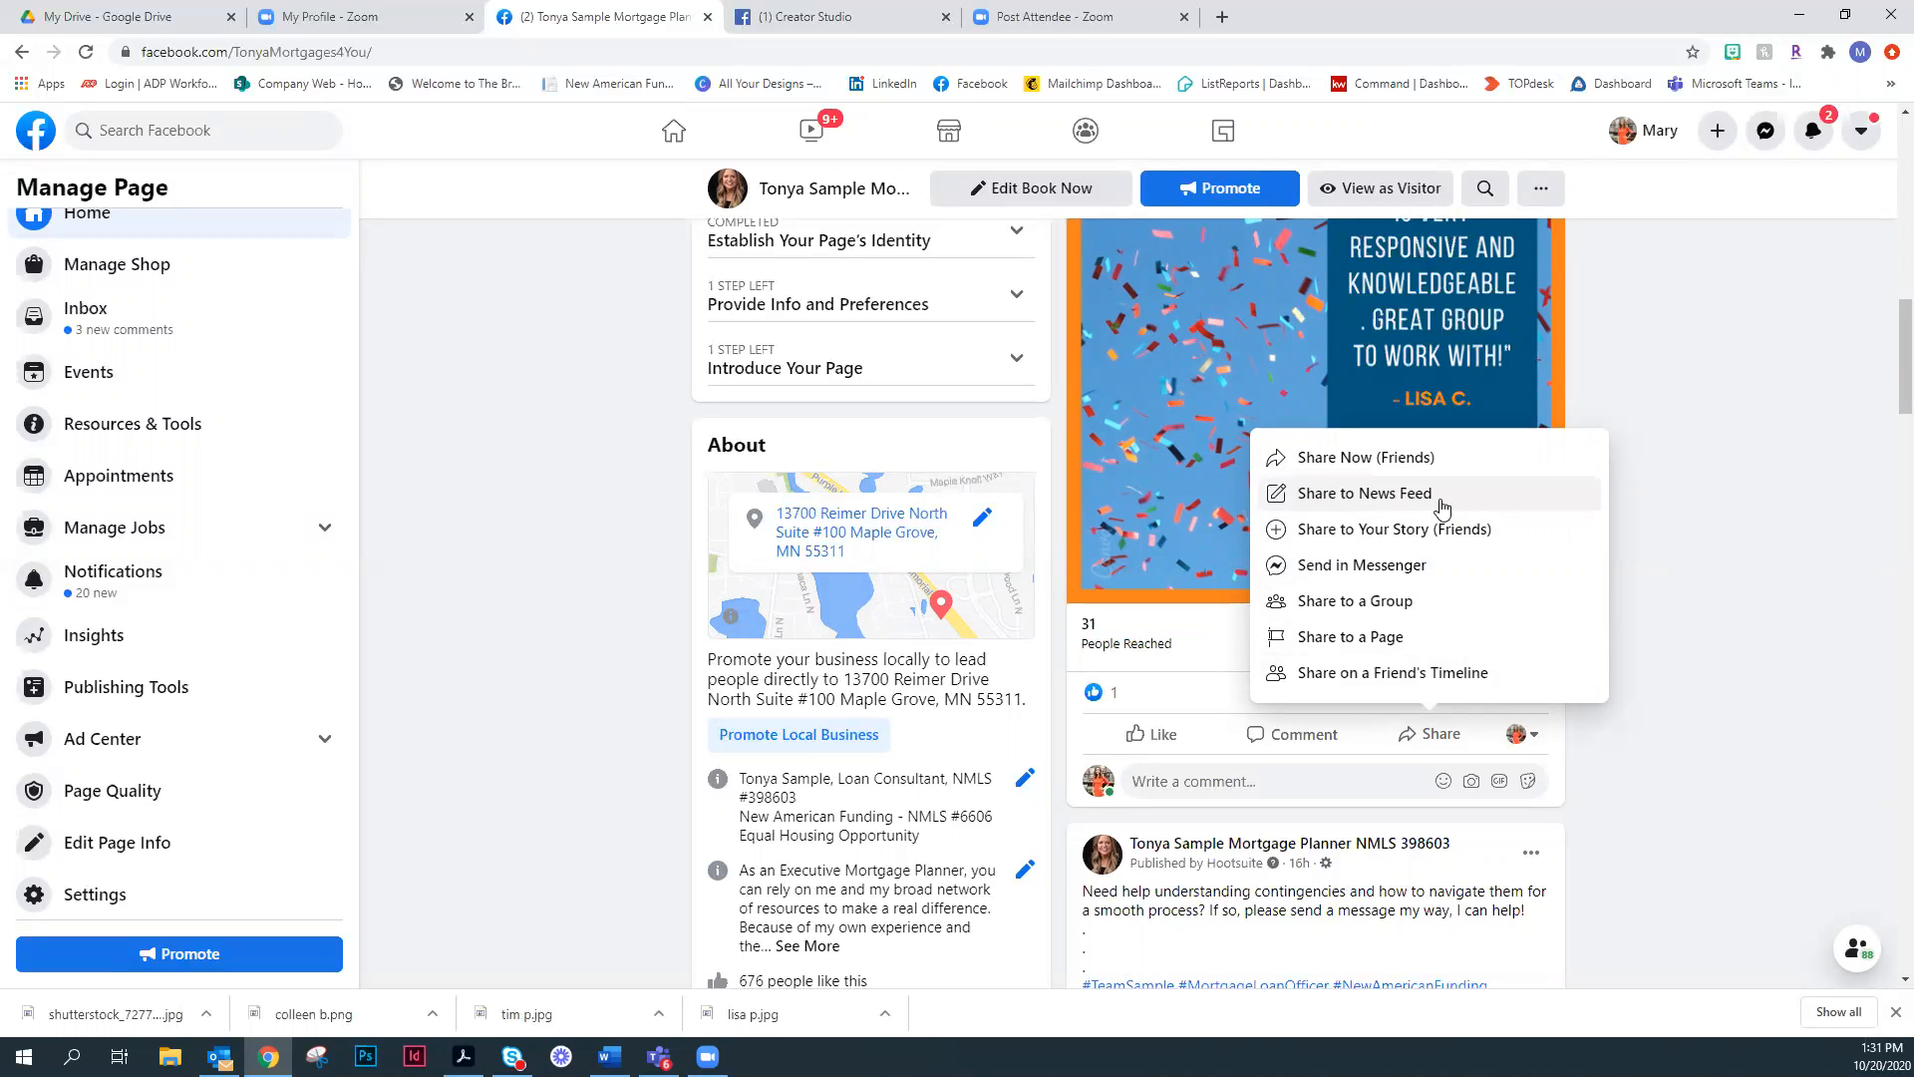
click(1374, 502)
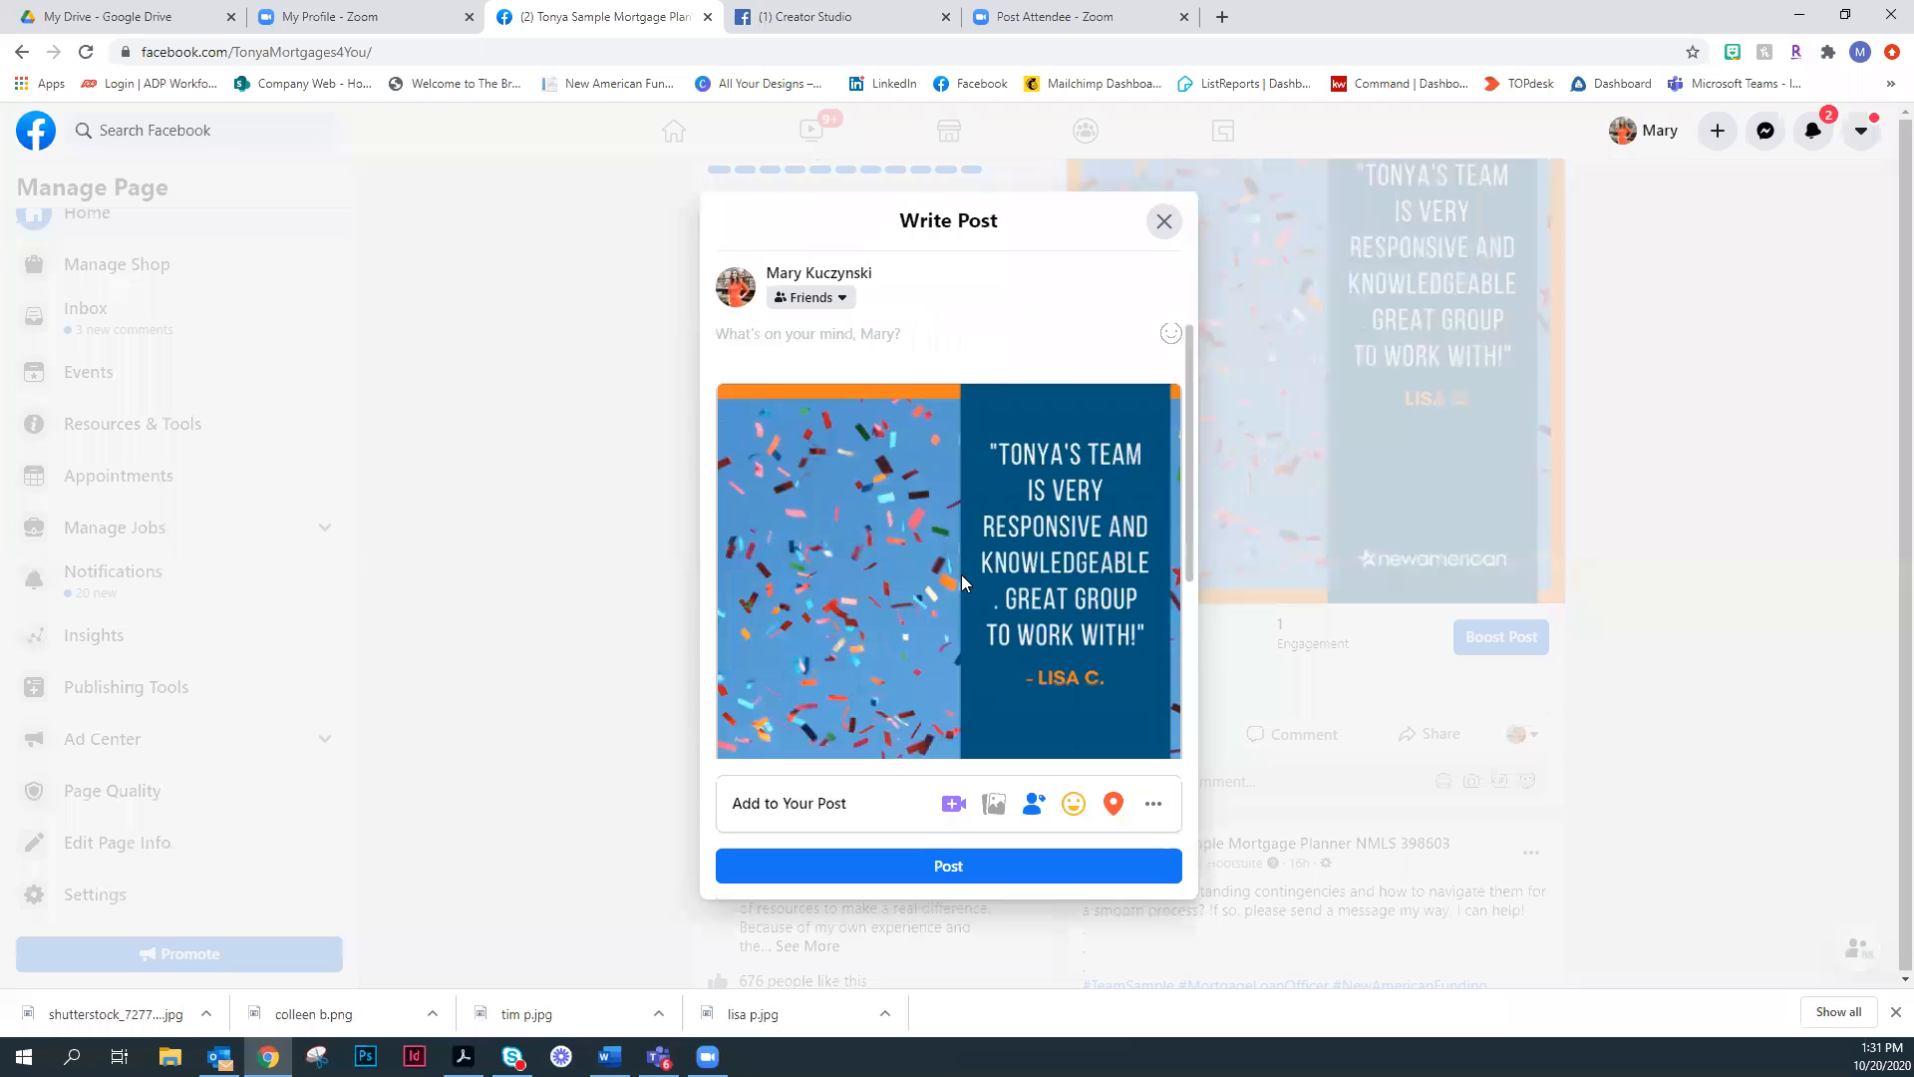
- Review the share preview with its personal message area, original caption and hashtags, and close it without posting
scroll(961, 575, down, 3)
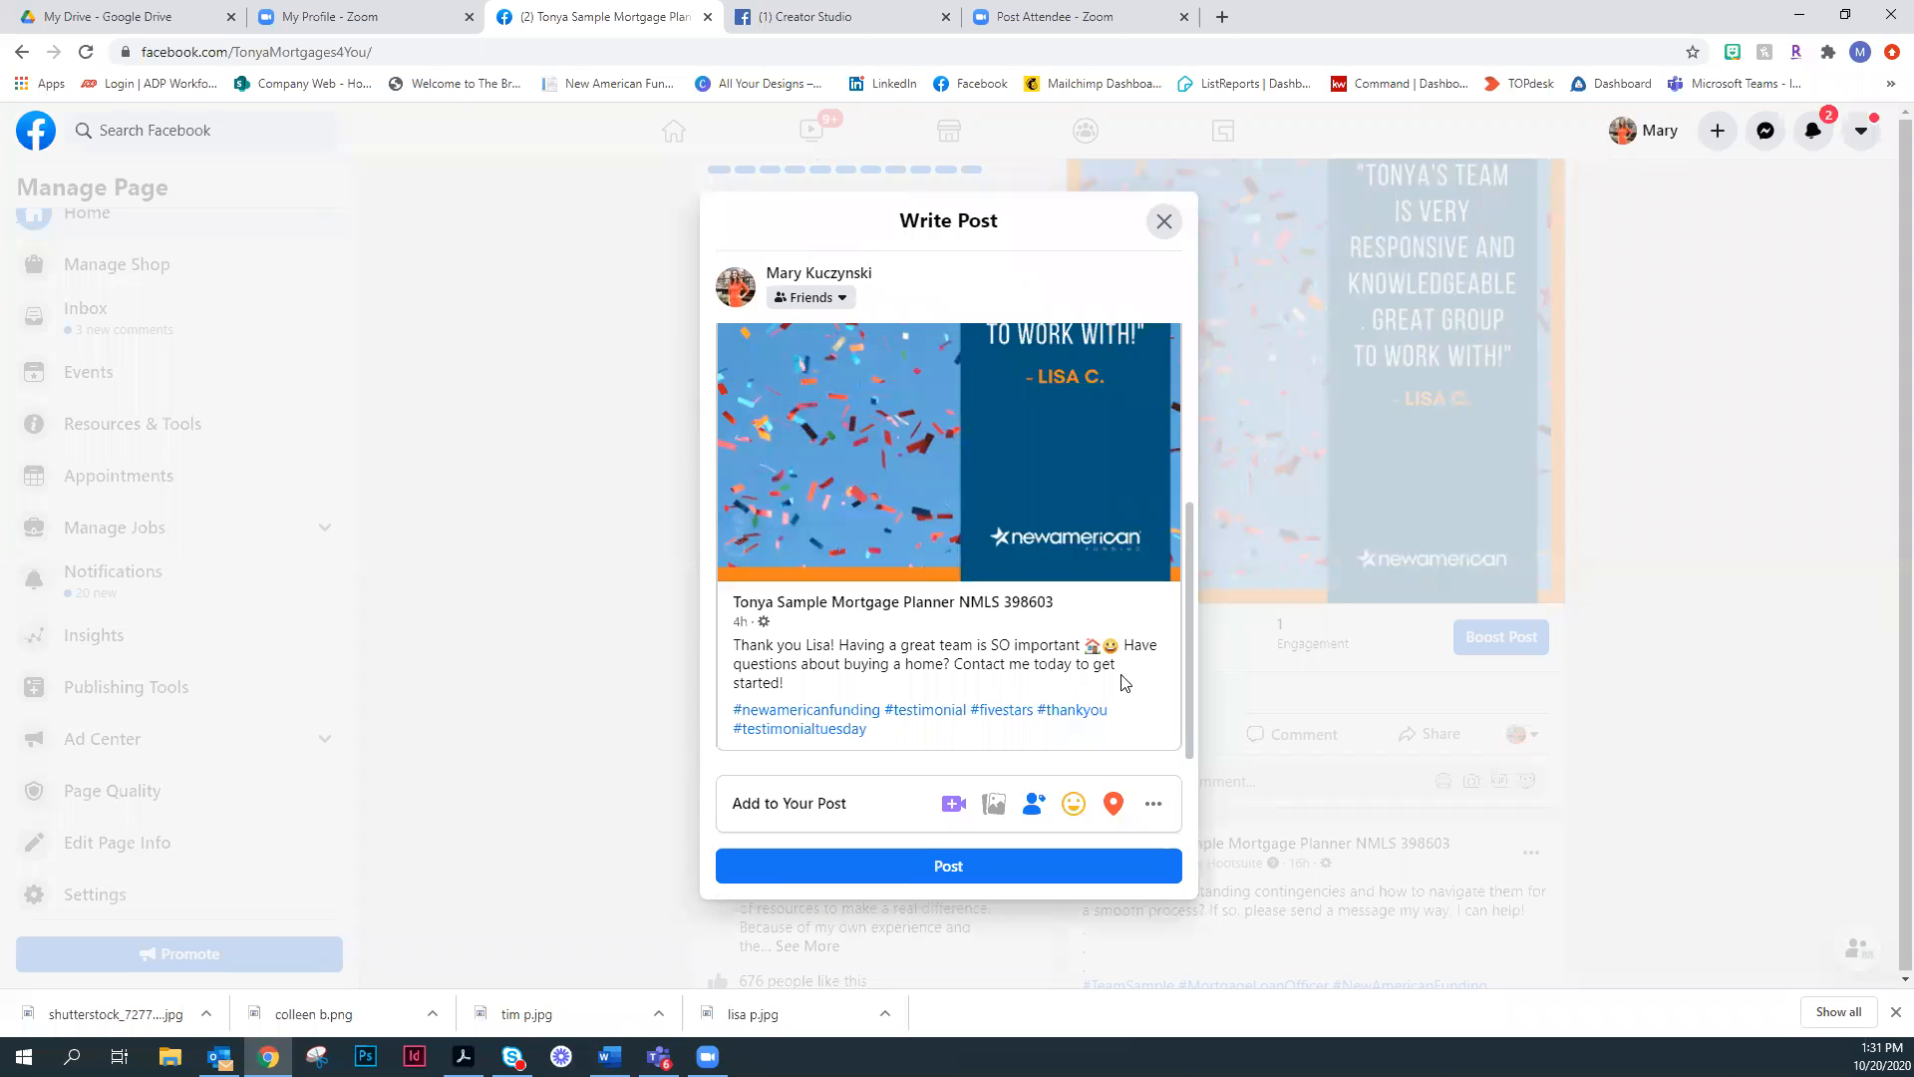
scroll(965, 509, up, 3)
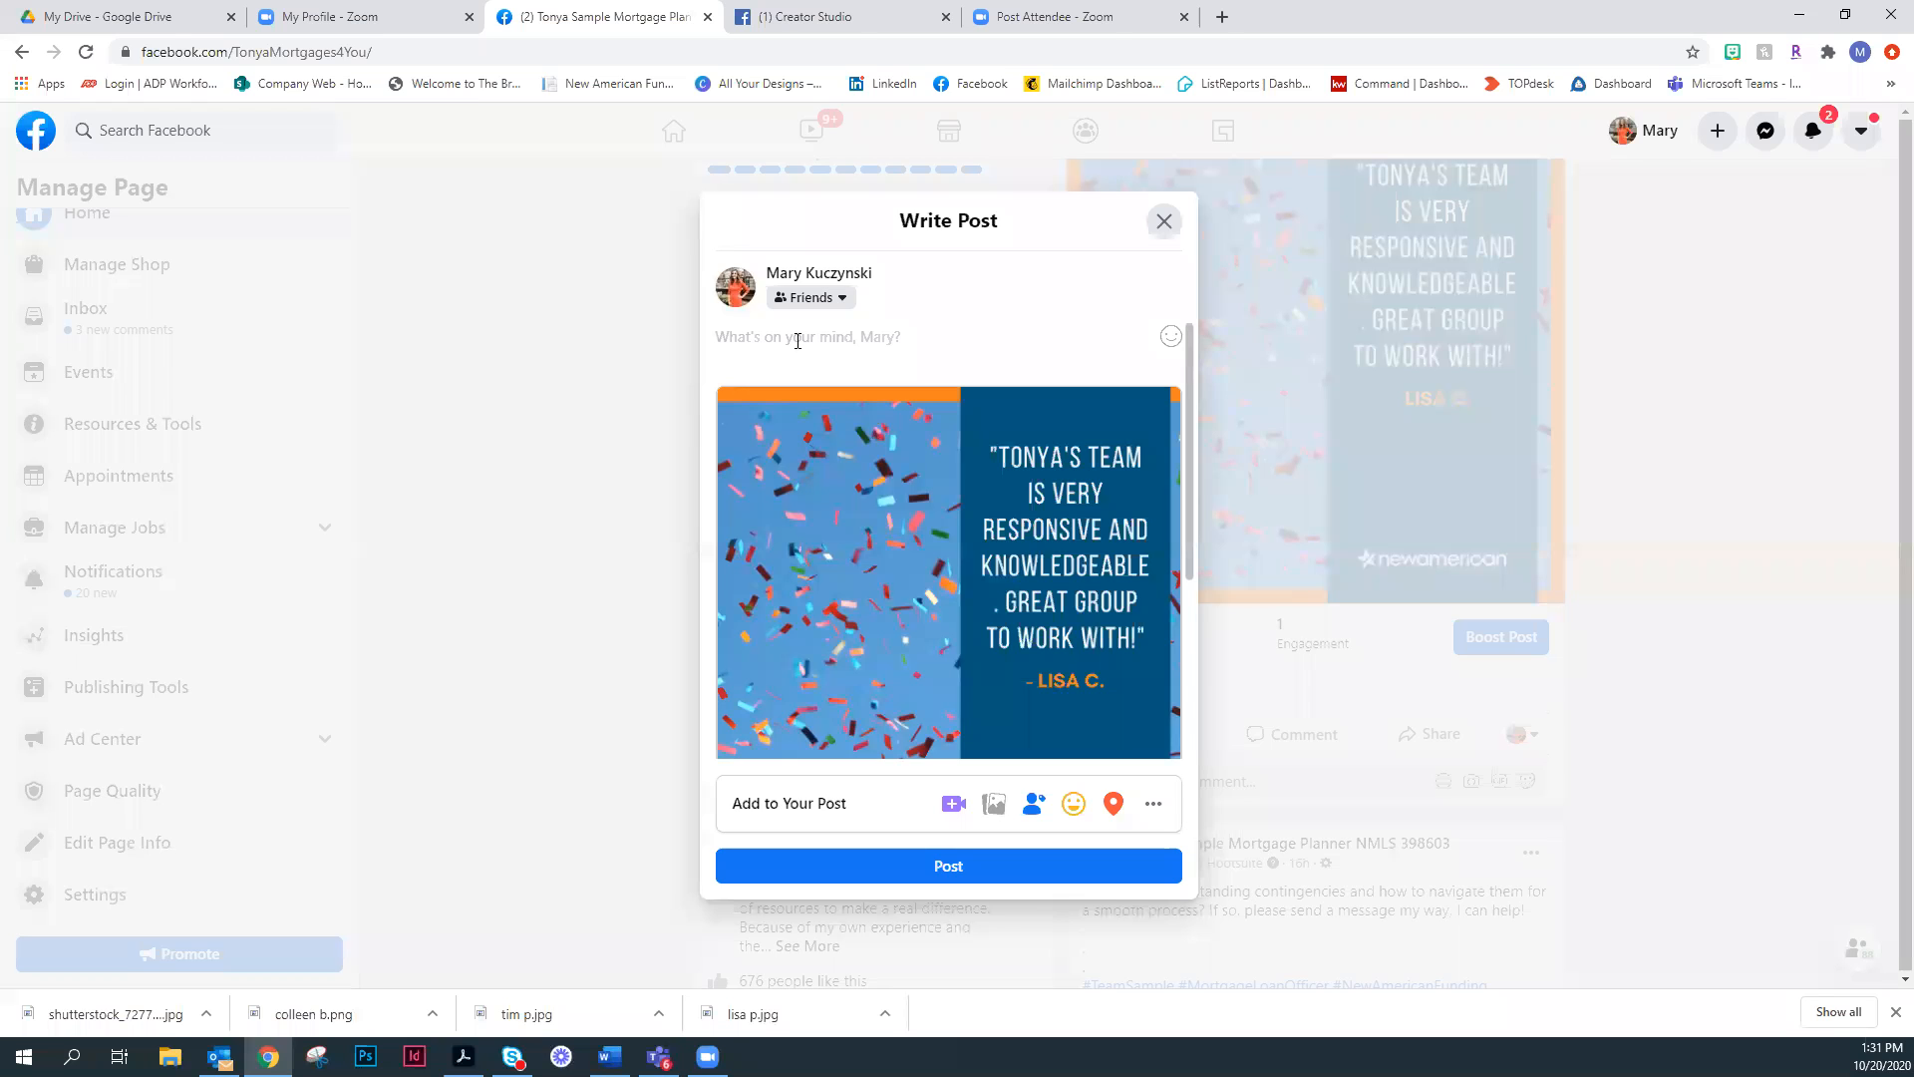
scroll(796, 341, down, 2)
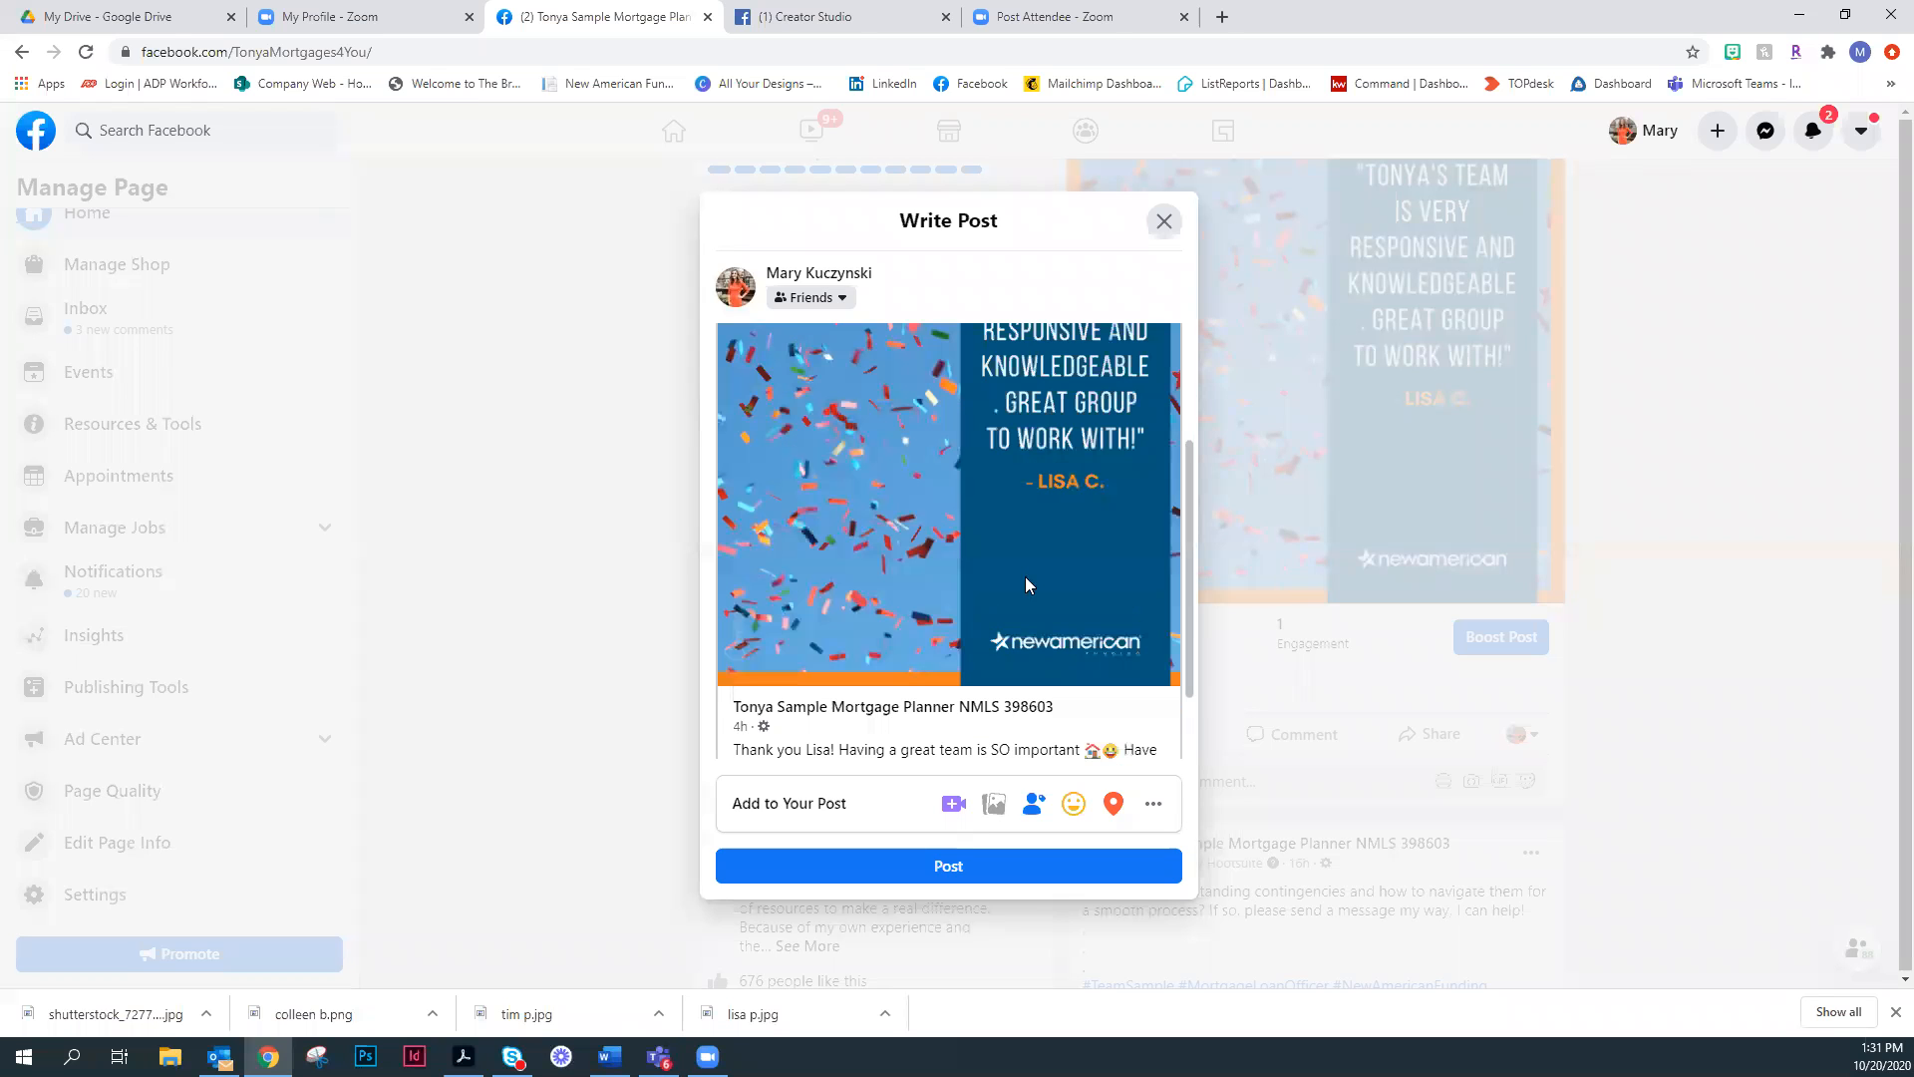
scroll(976, 498, up, 2)
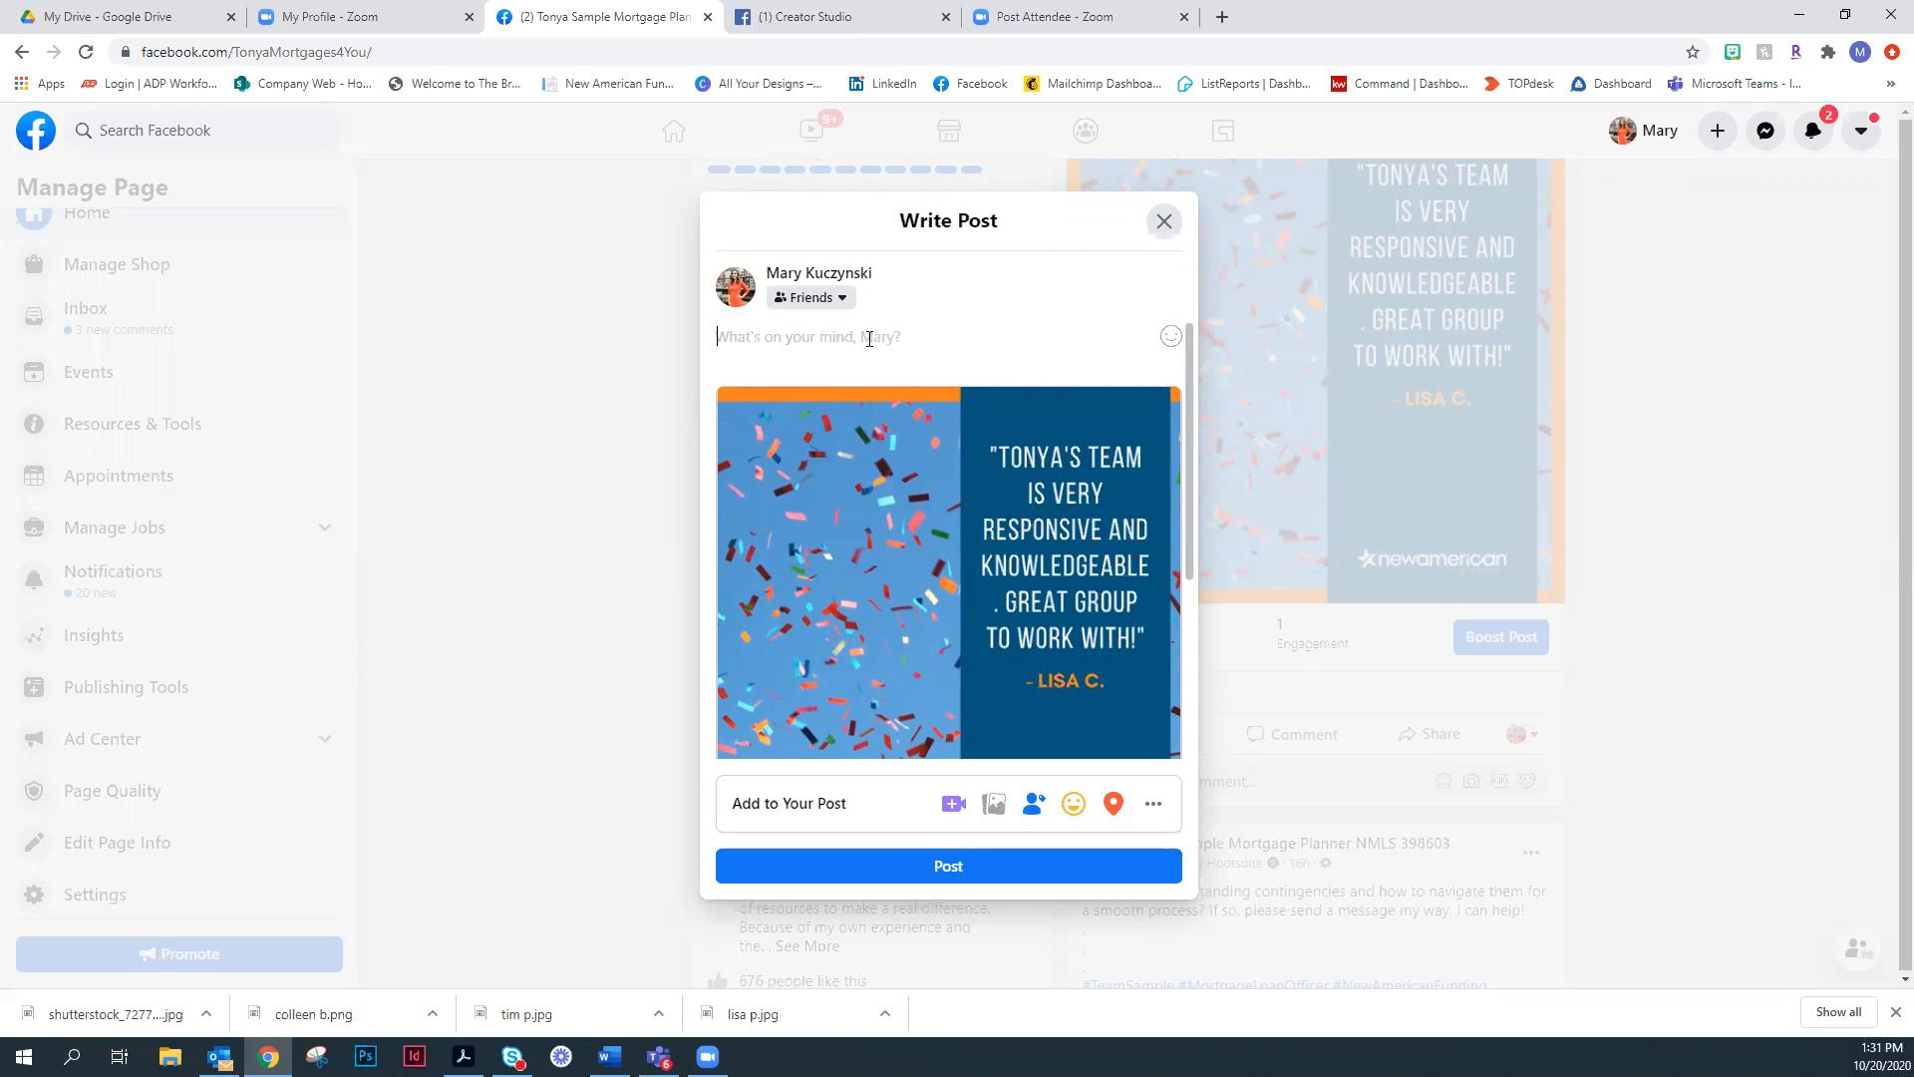
scroll(869, 347, down, 3)
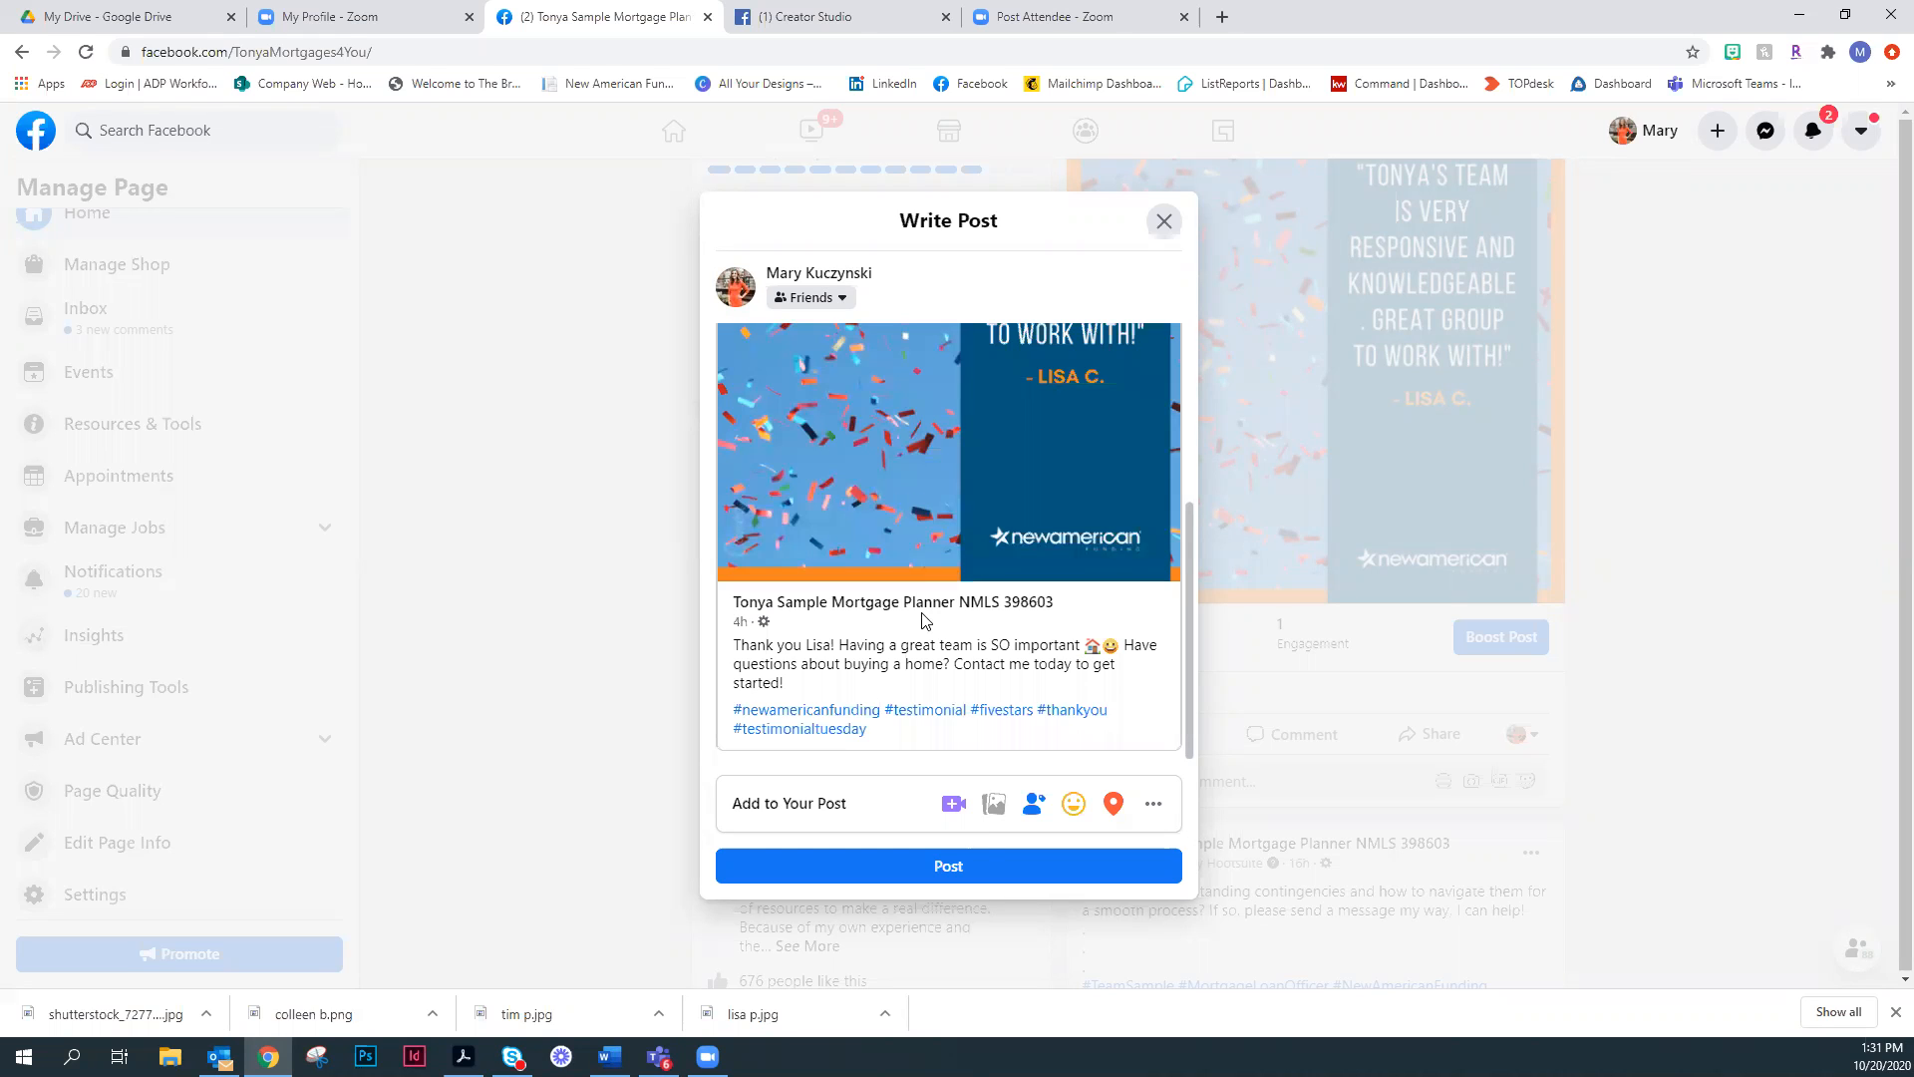
scroll(1021, 590, up, 1)
scroll(1017, 589, down, 1)
click(1575, 469)
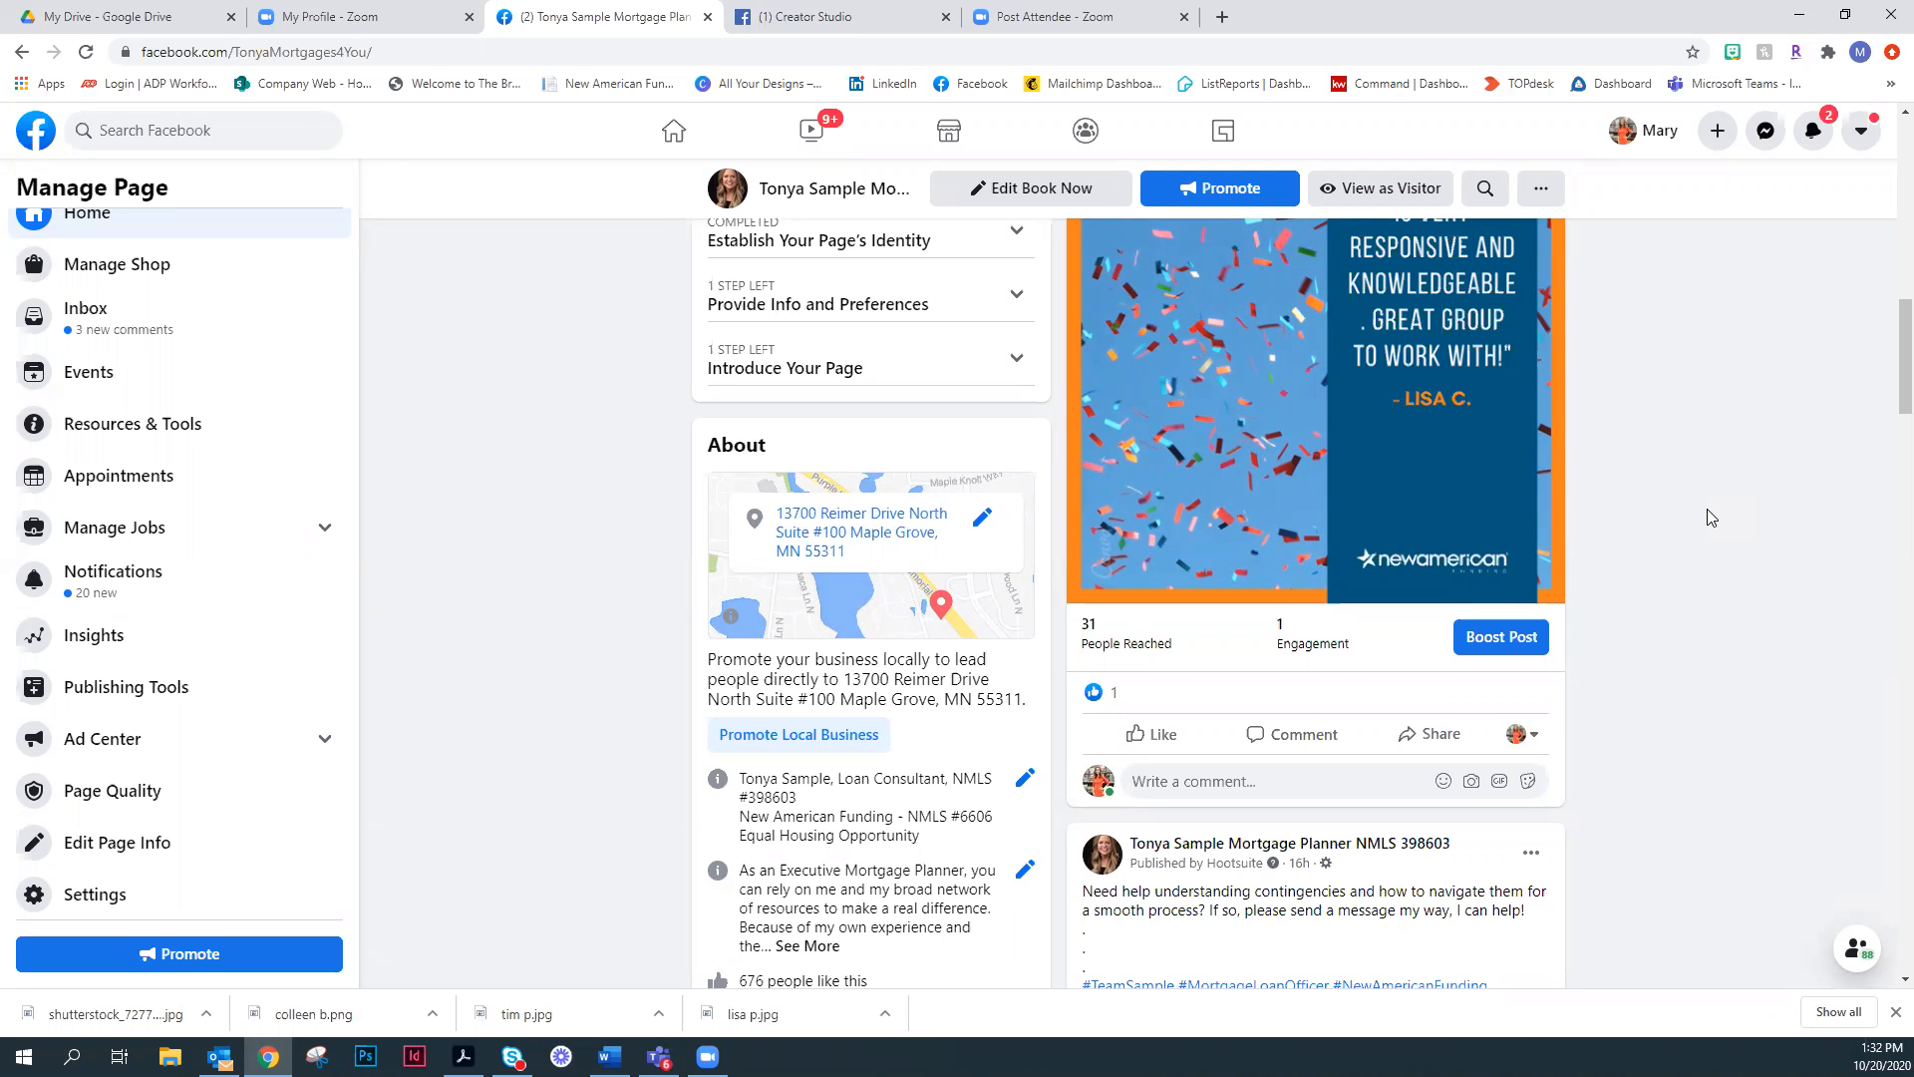
scroll(1694, 530, down, 4)
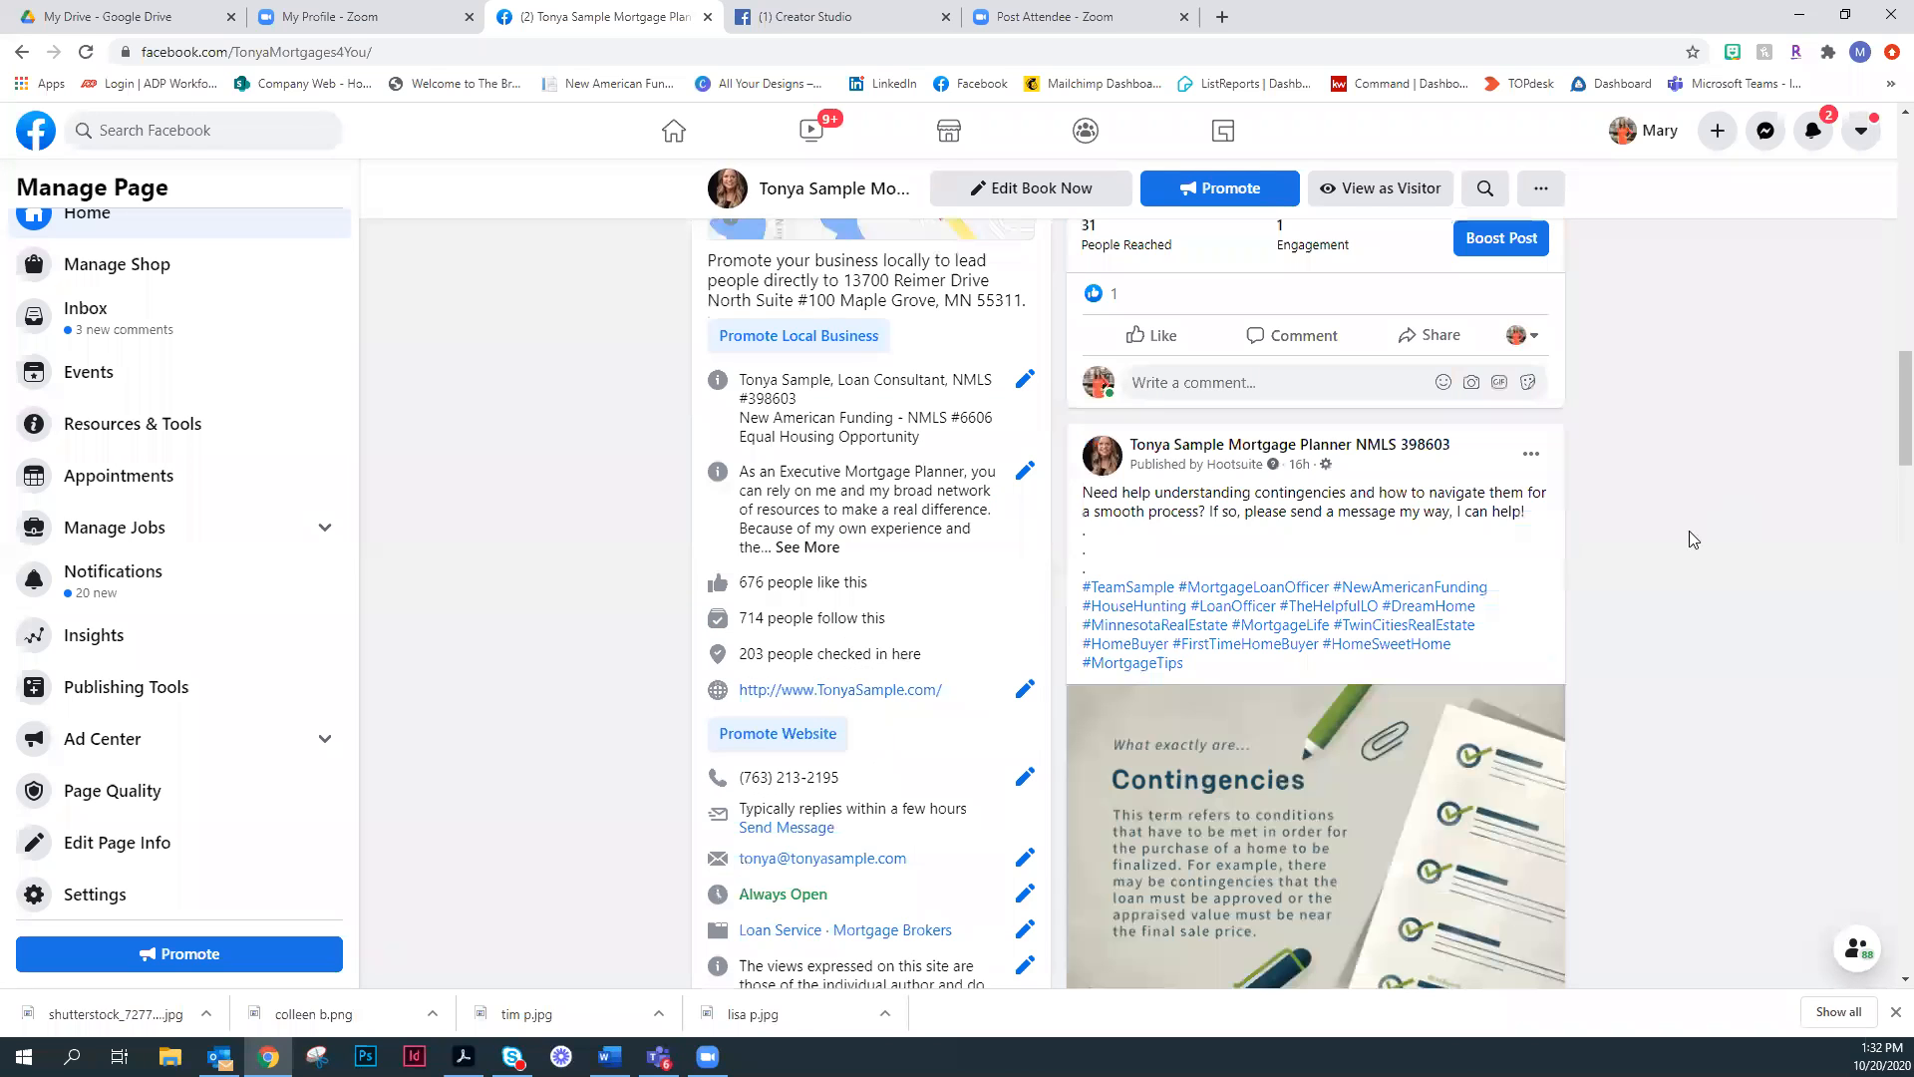
- Examine the page's recent posts, including the testimonial, contingencies and pumpkin-carving posts, for another one to share
scroll(1695, 539, down, 5)
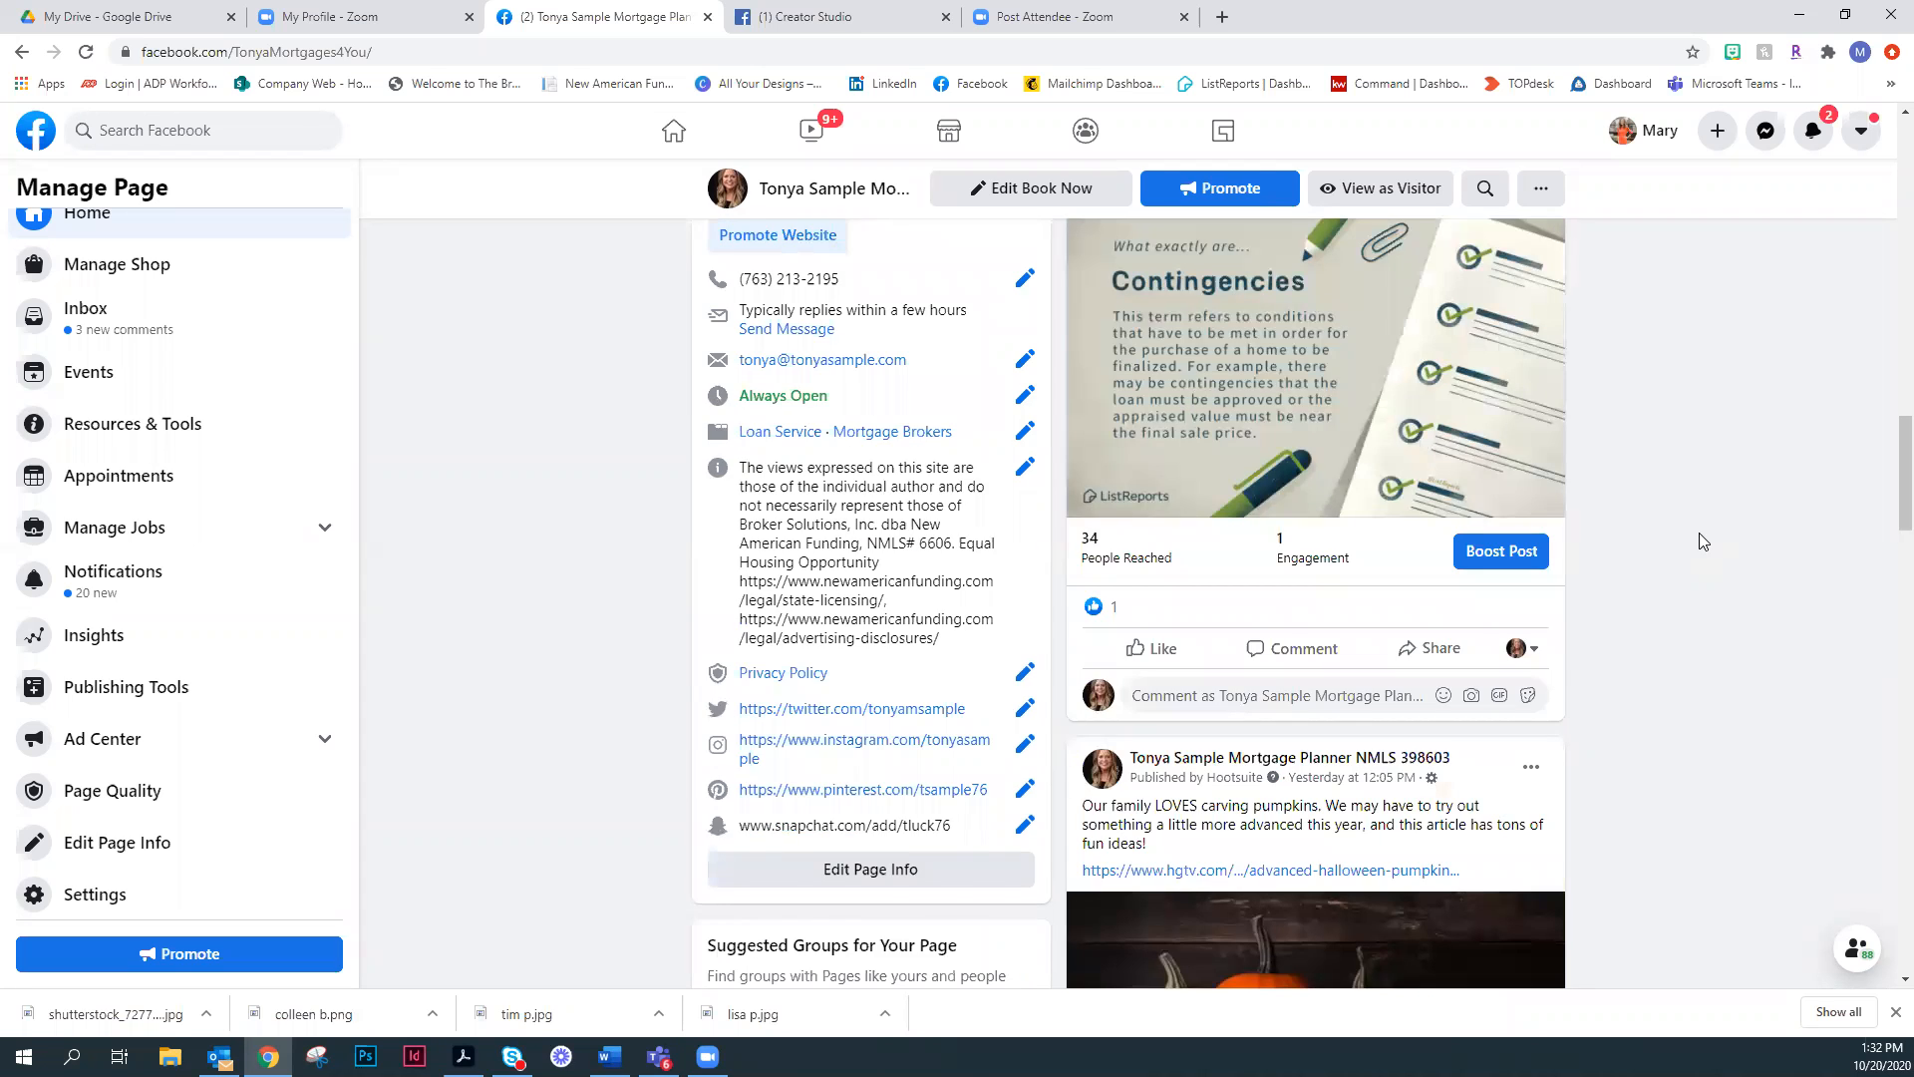
scroll(1707, 536, up, 10)
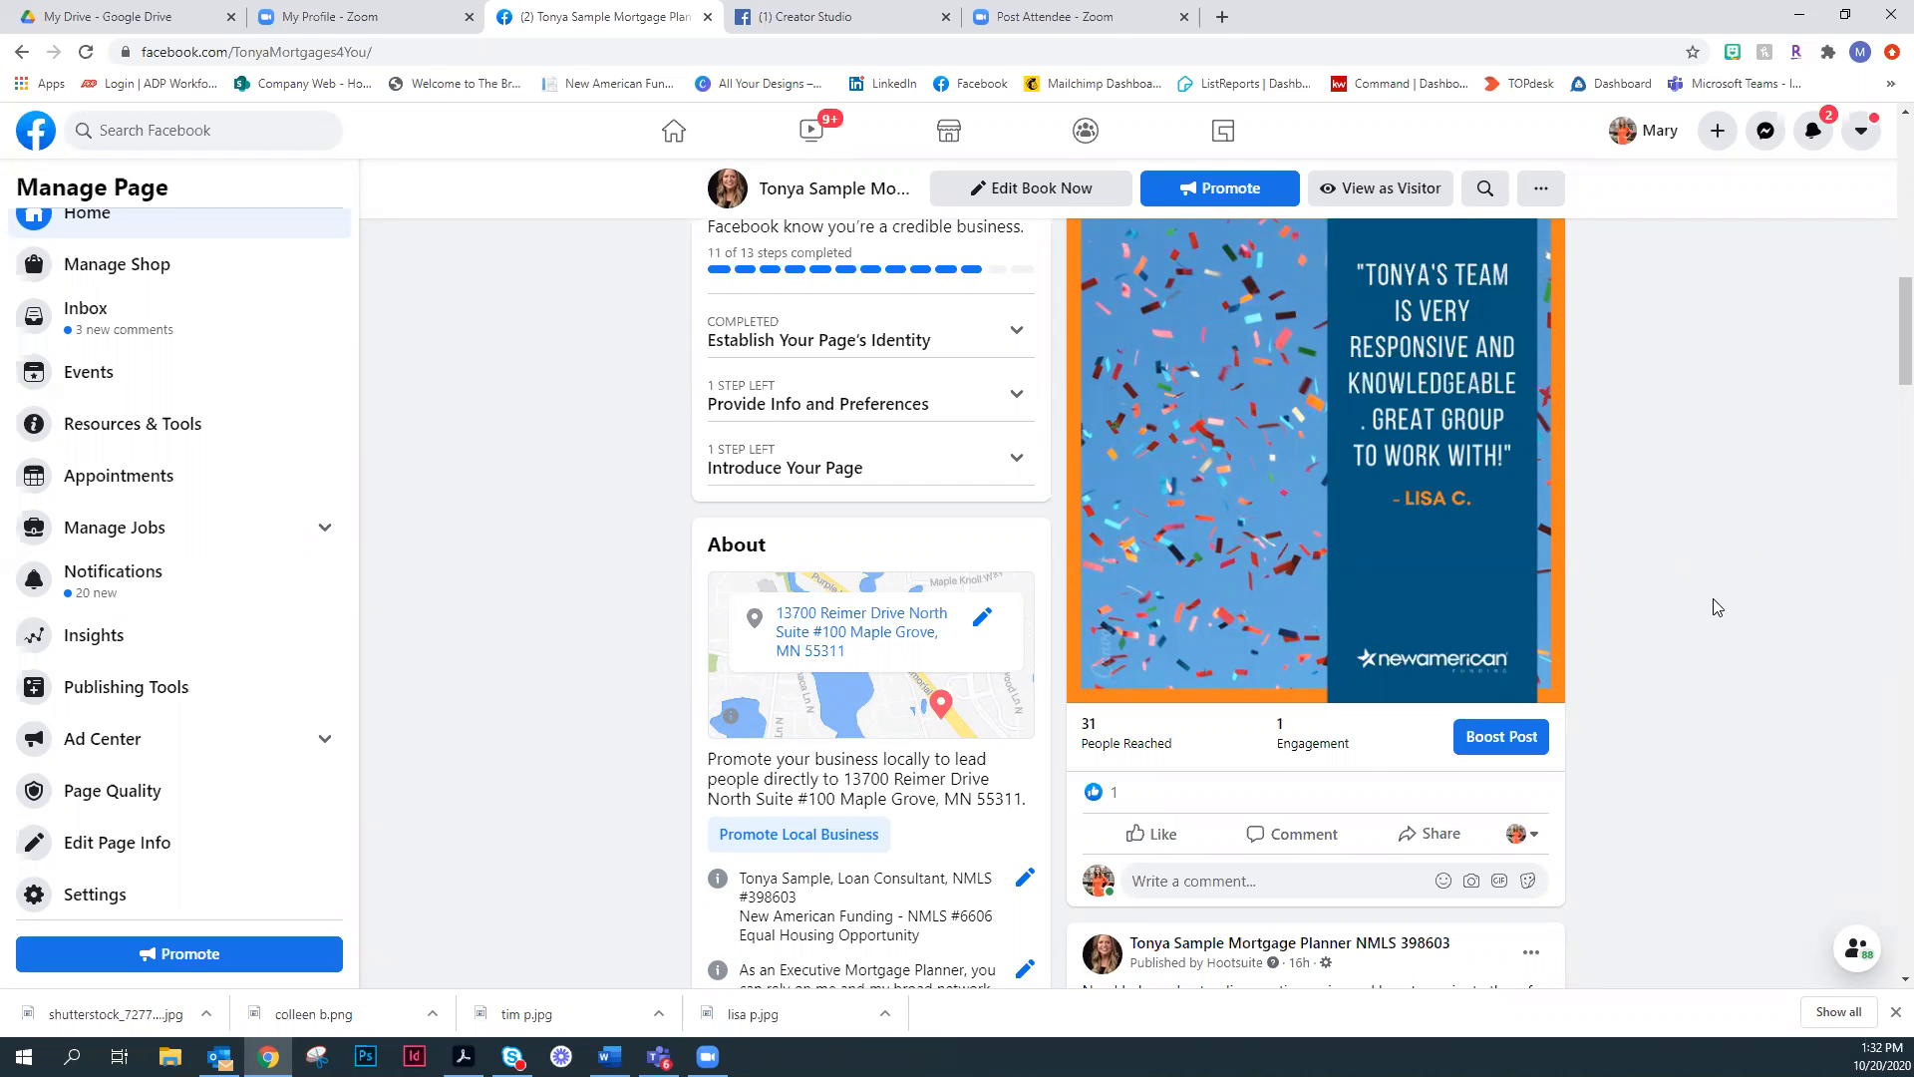
scroll(1715, 604, down, 1)
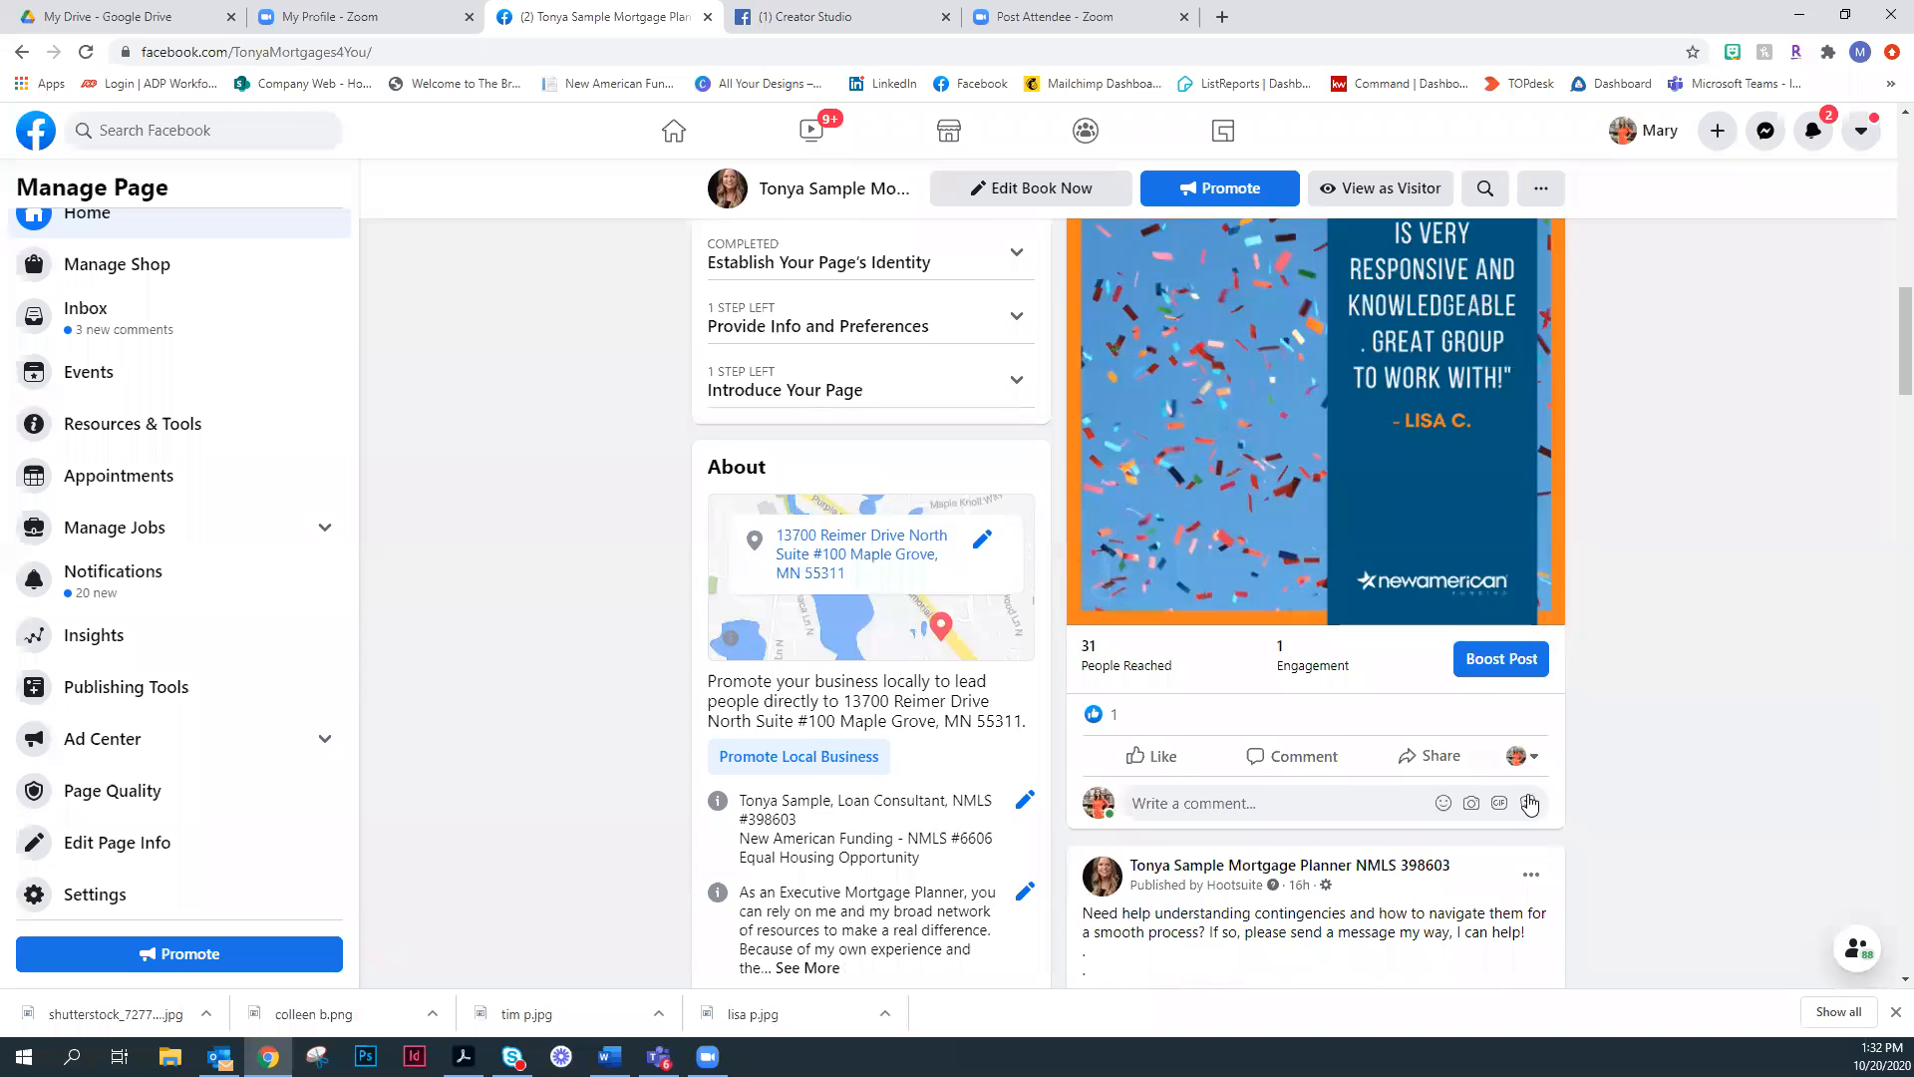
scroll(1453, 714, down, 1)
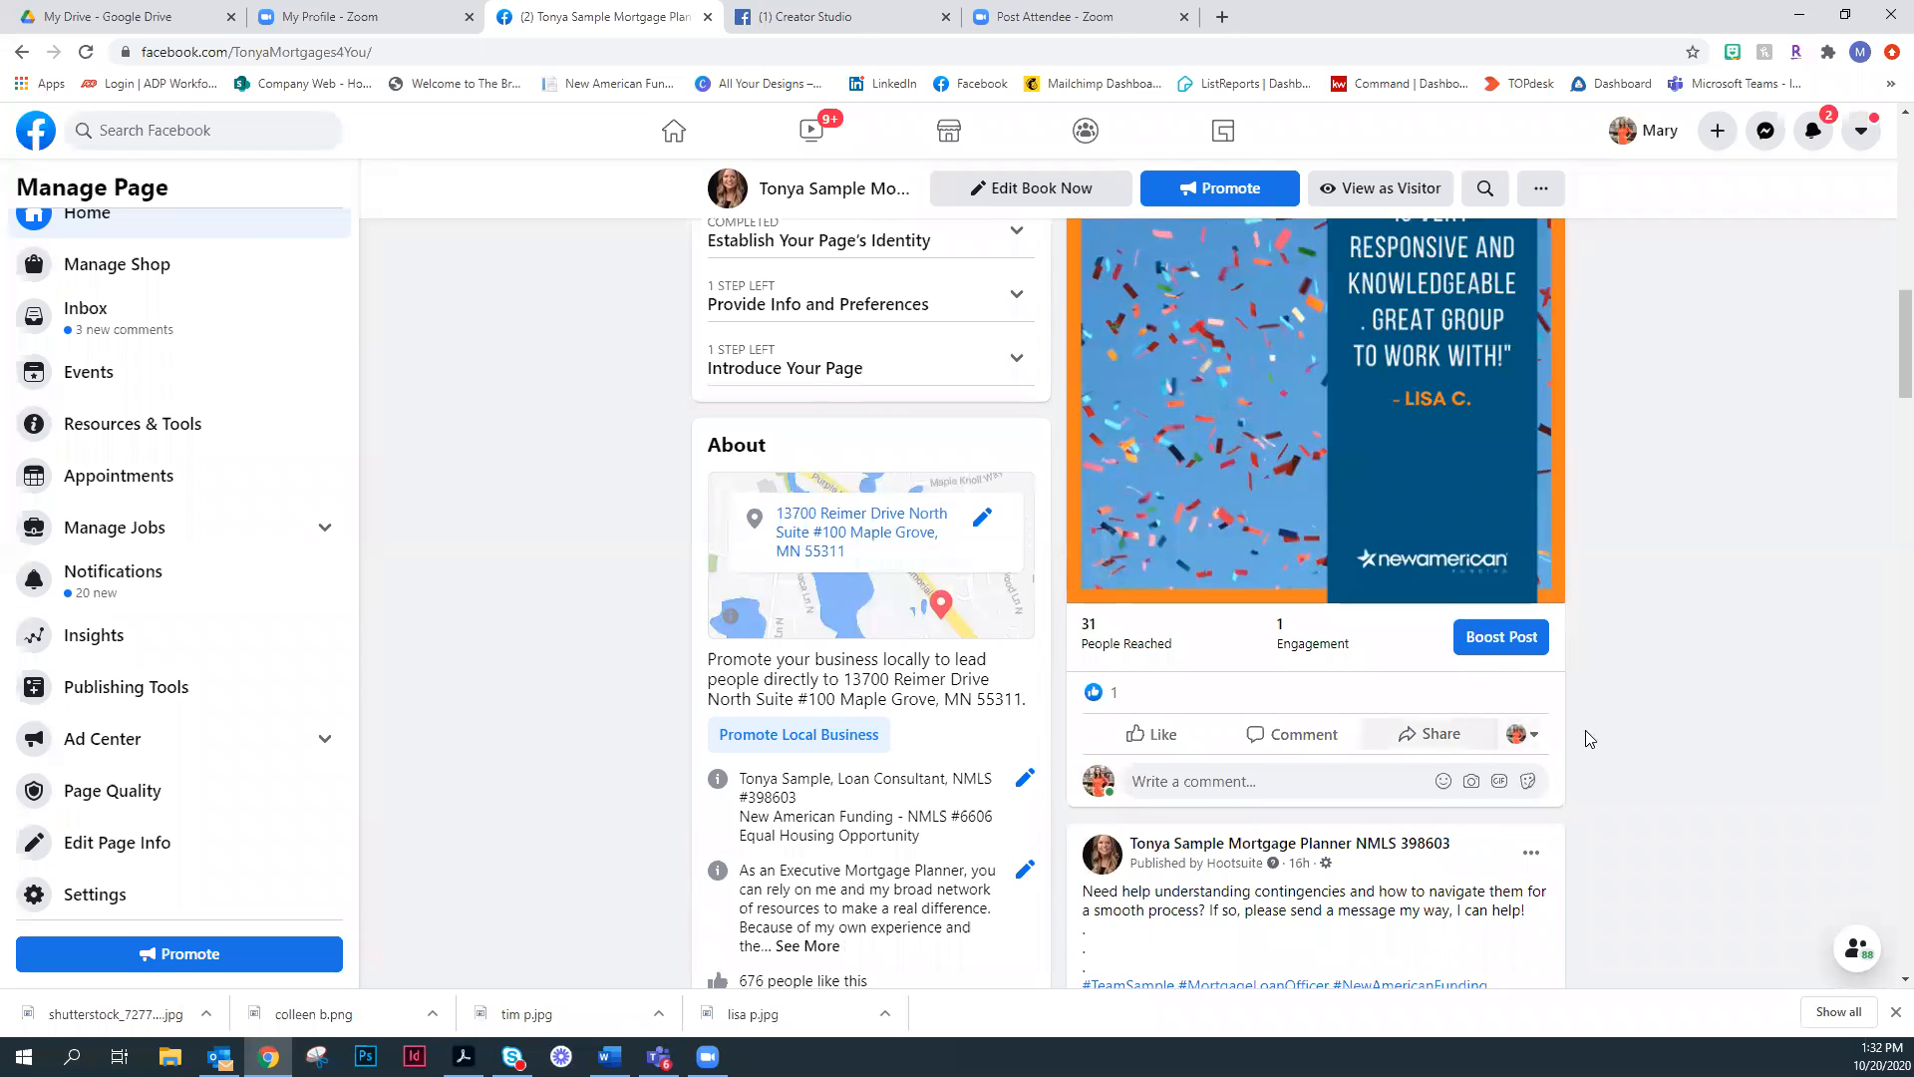
scroll(1577, 726, down, 3)
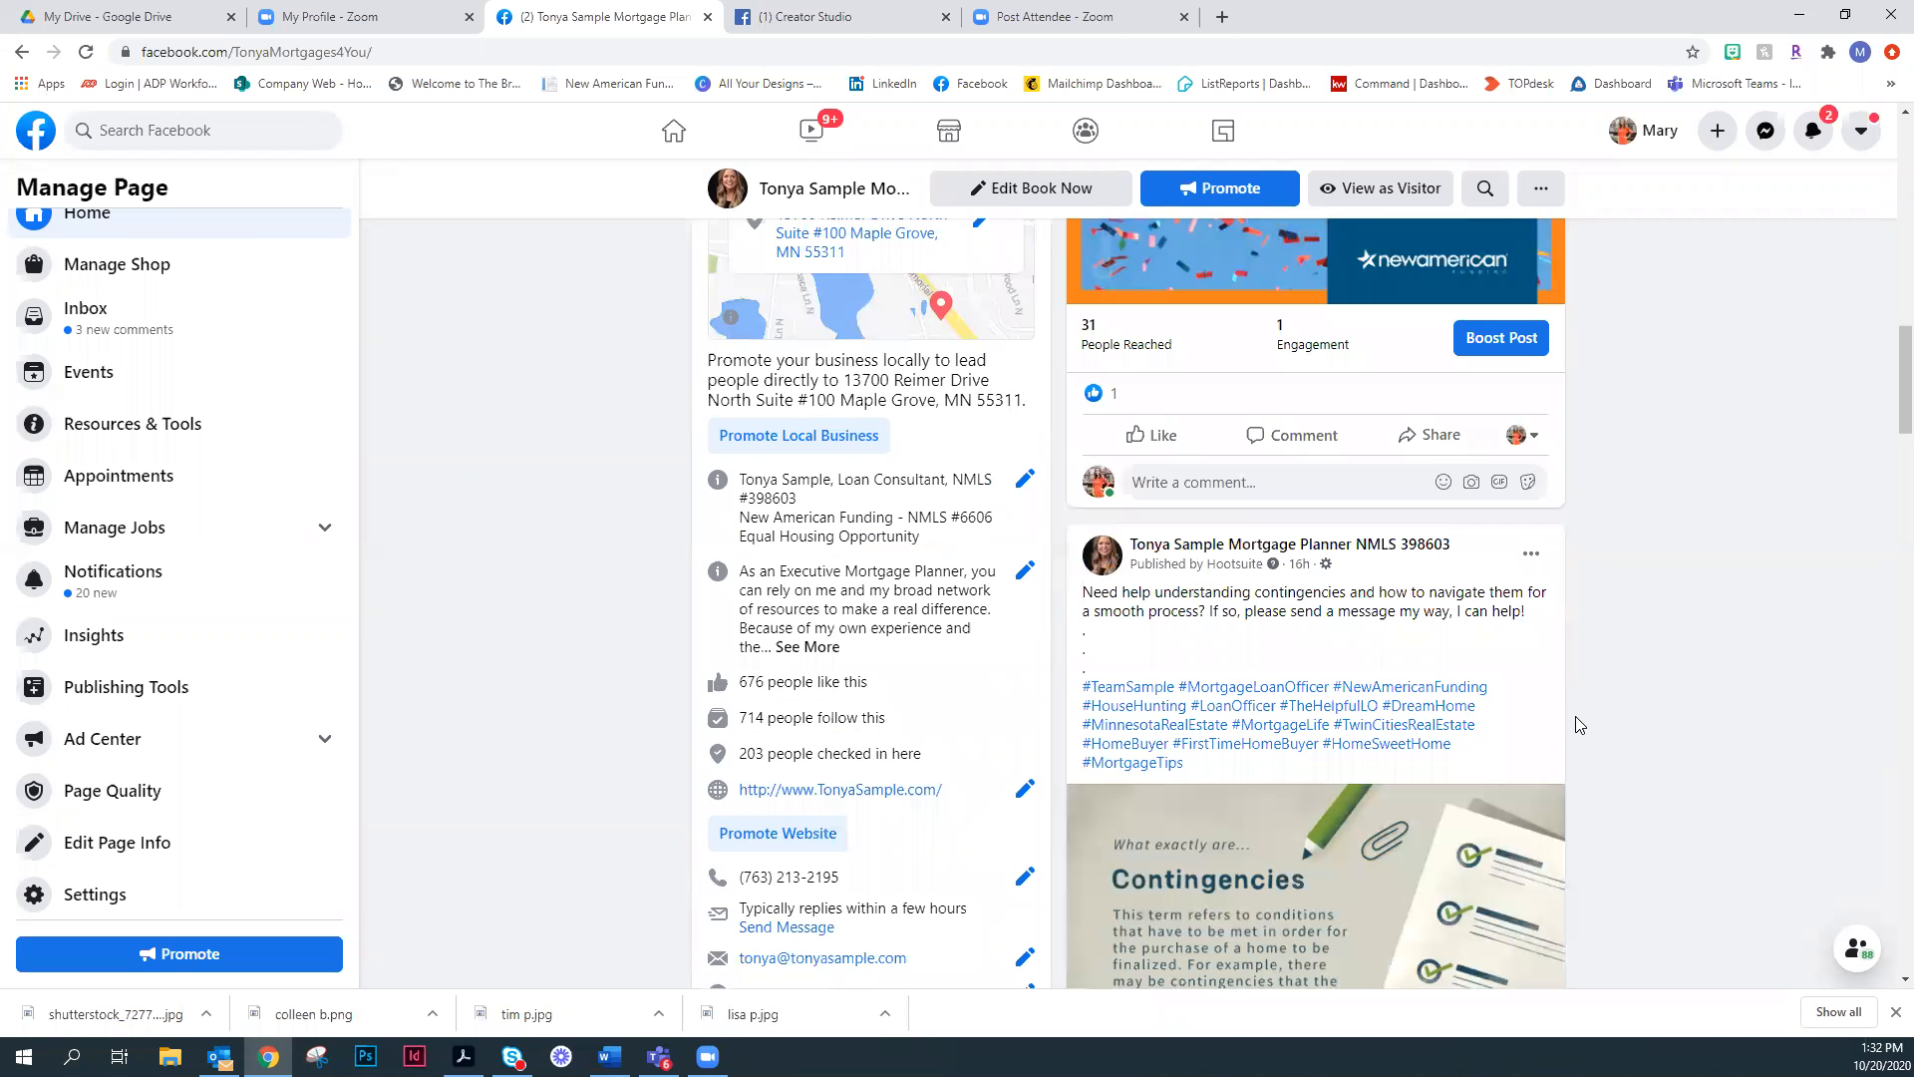
scroll(1581, 725, up, 10)
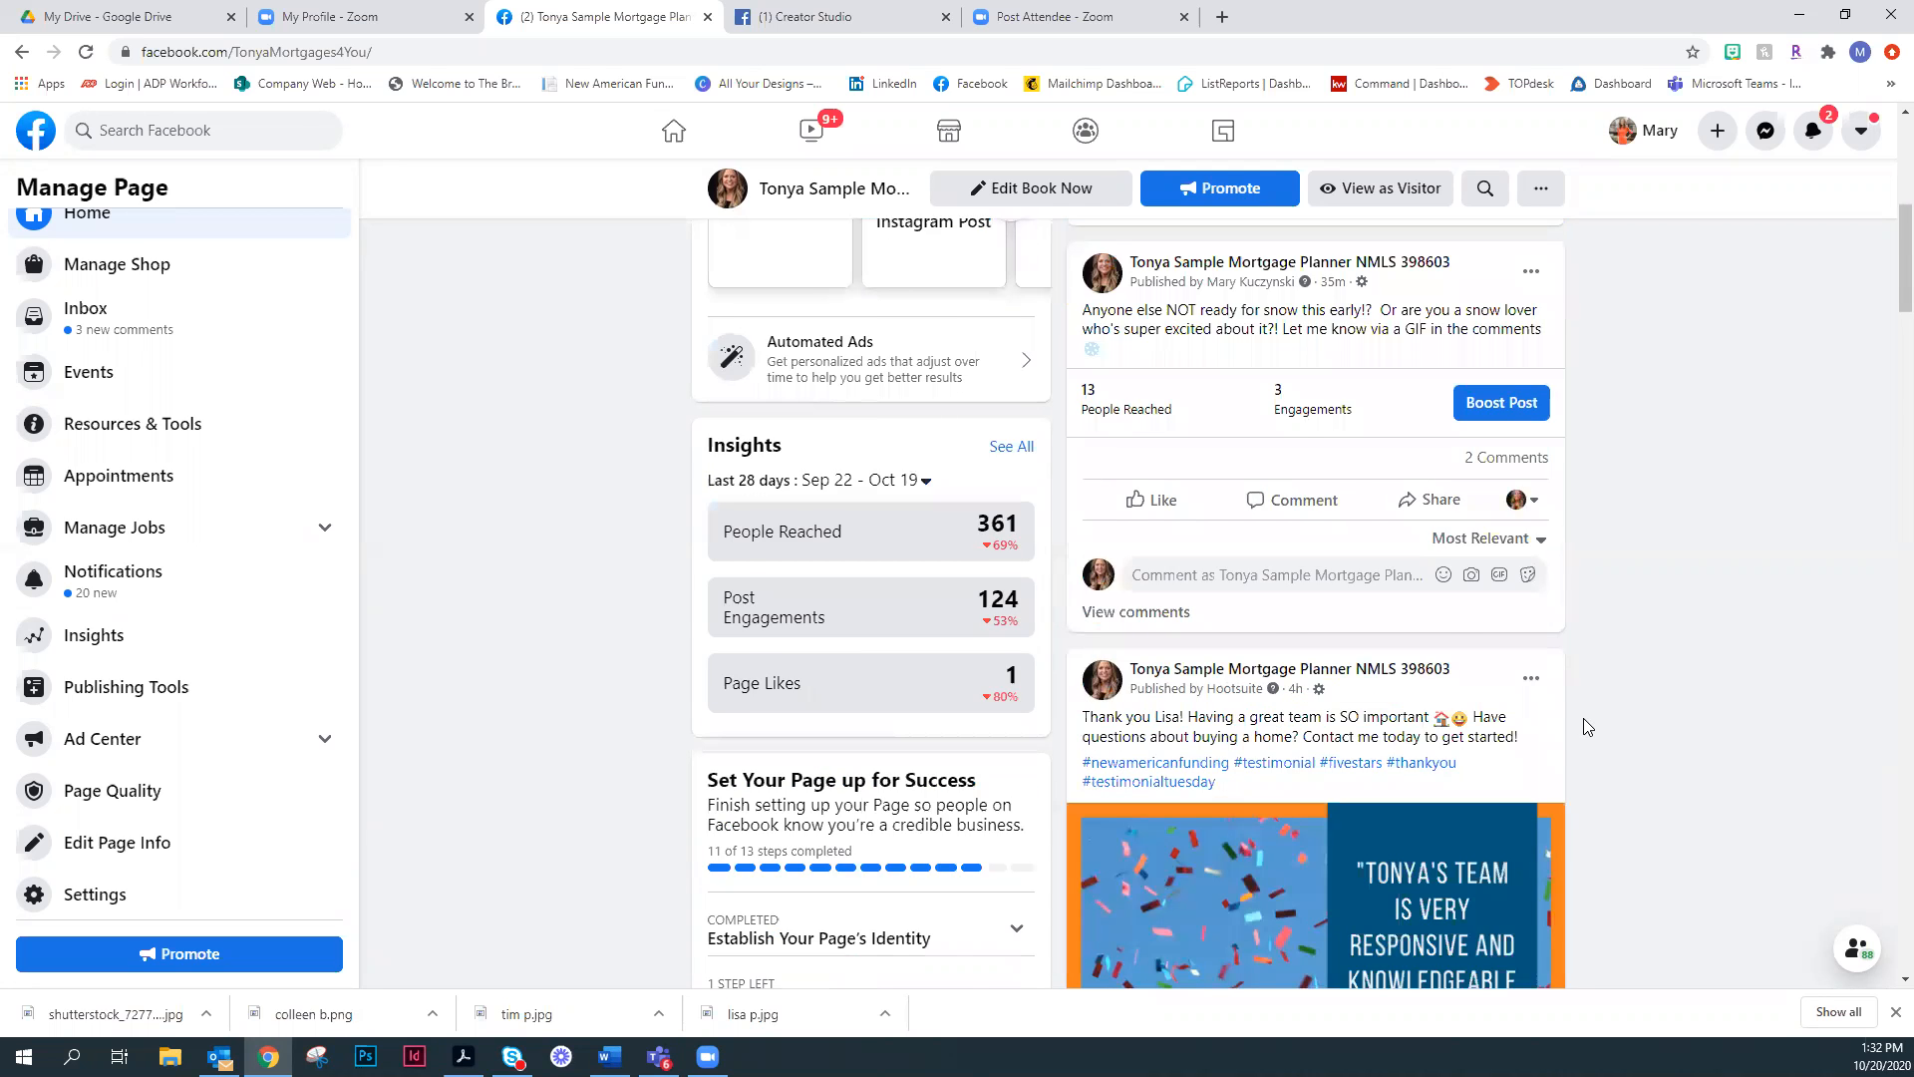
scroll(1588, 727, up, 2)
scroll(1584, 736, down, 10)
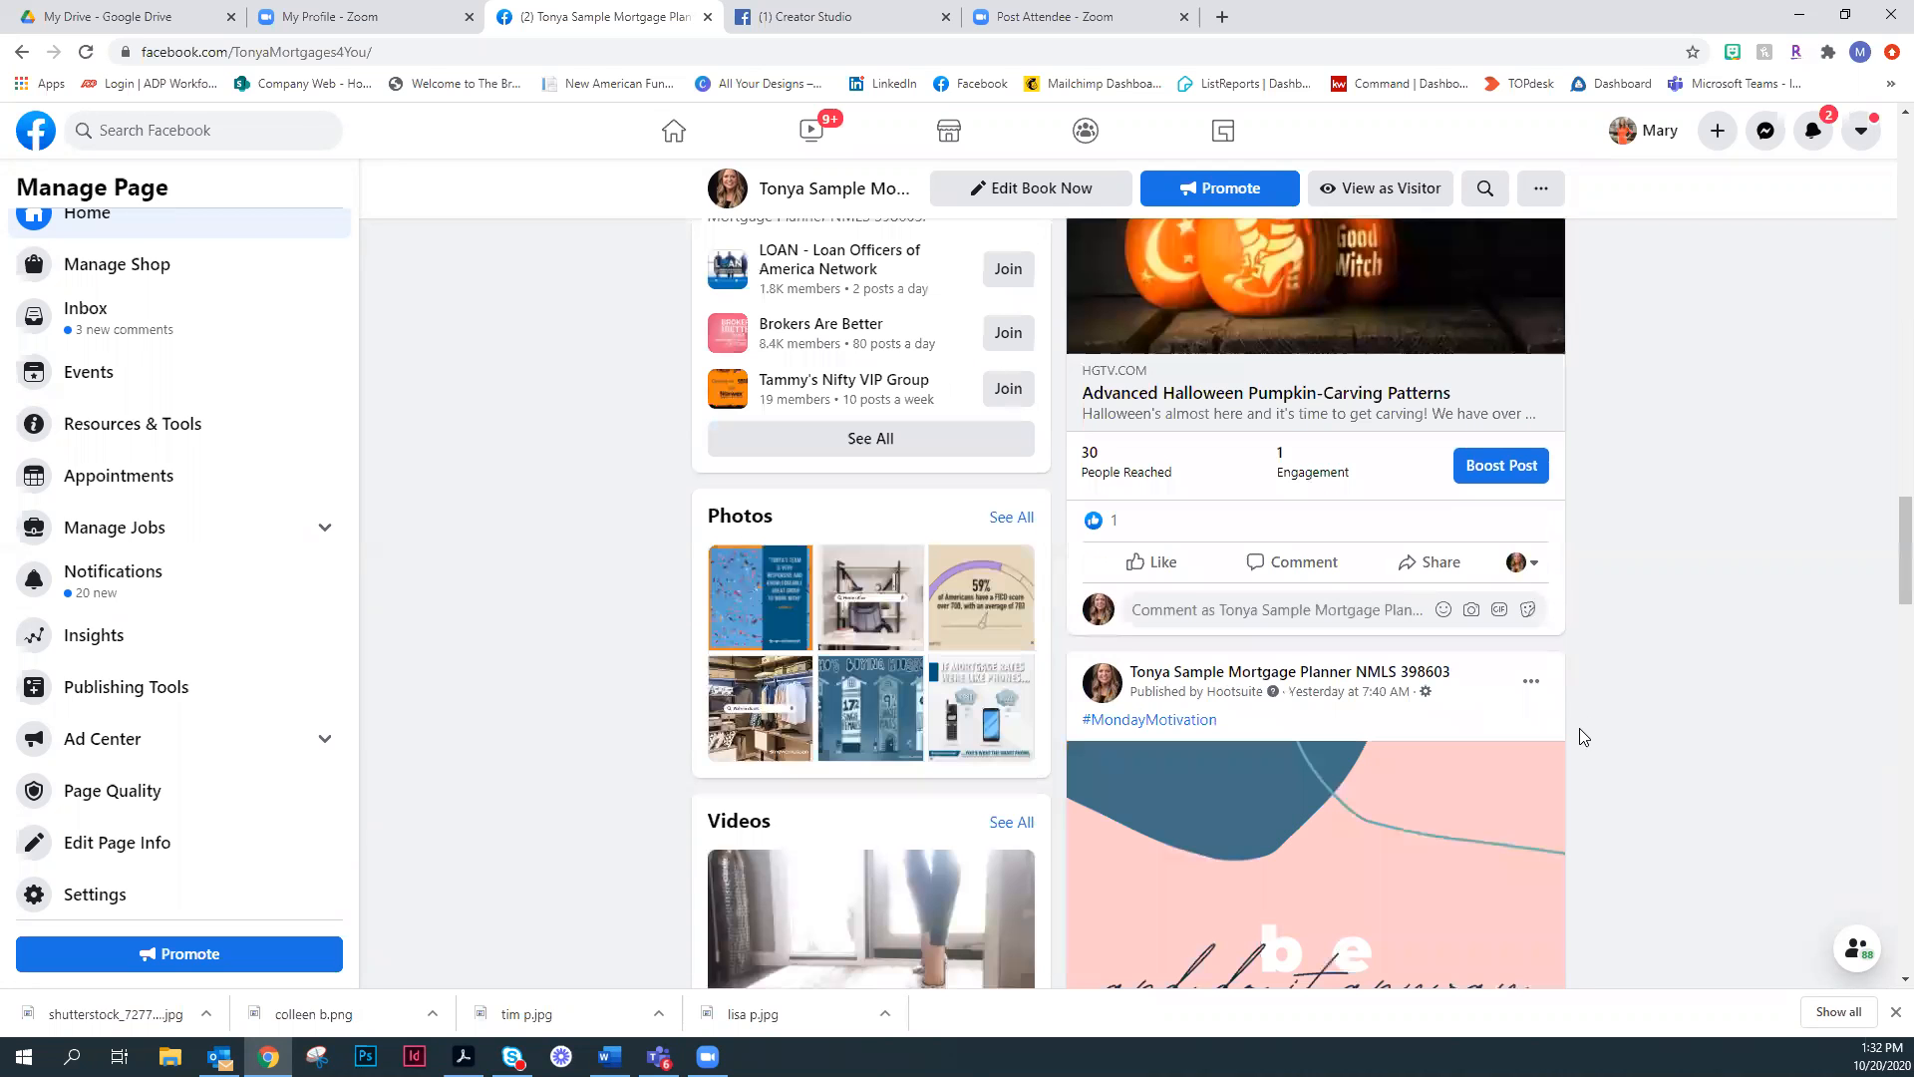
- Switch the pumpkin-carving post's interaction identity to the personal profile and start sharing the post to the News Feed
scroll(1146, 543, up, 4)
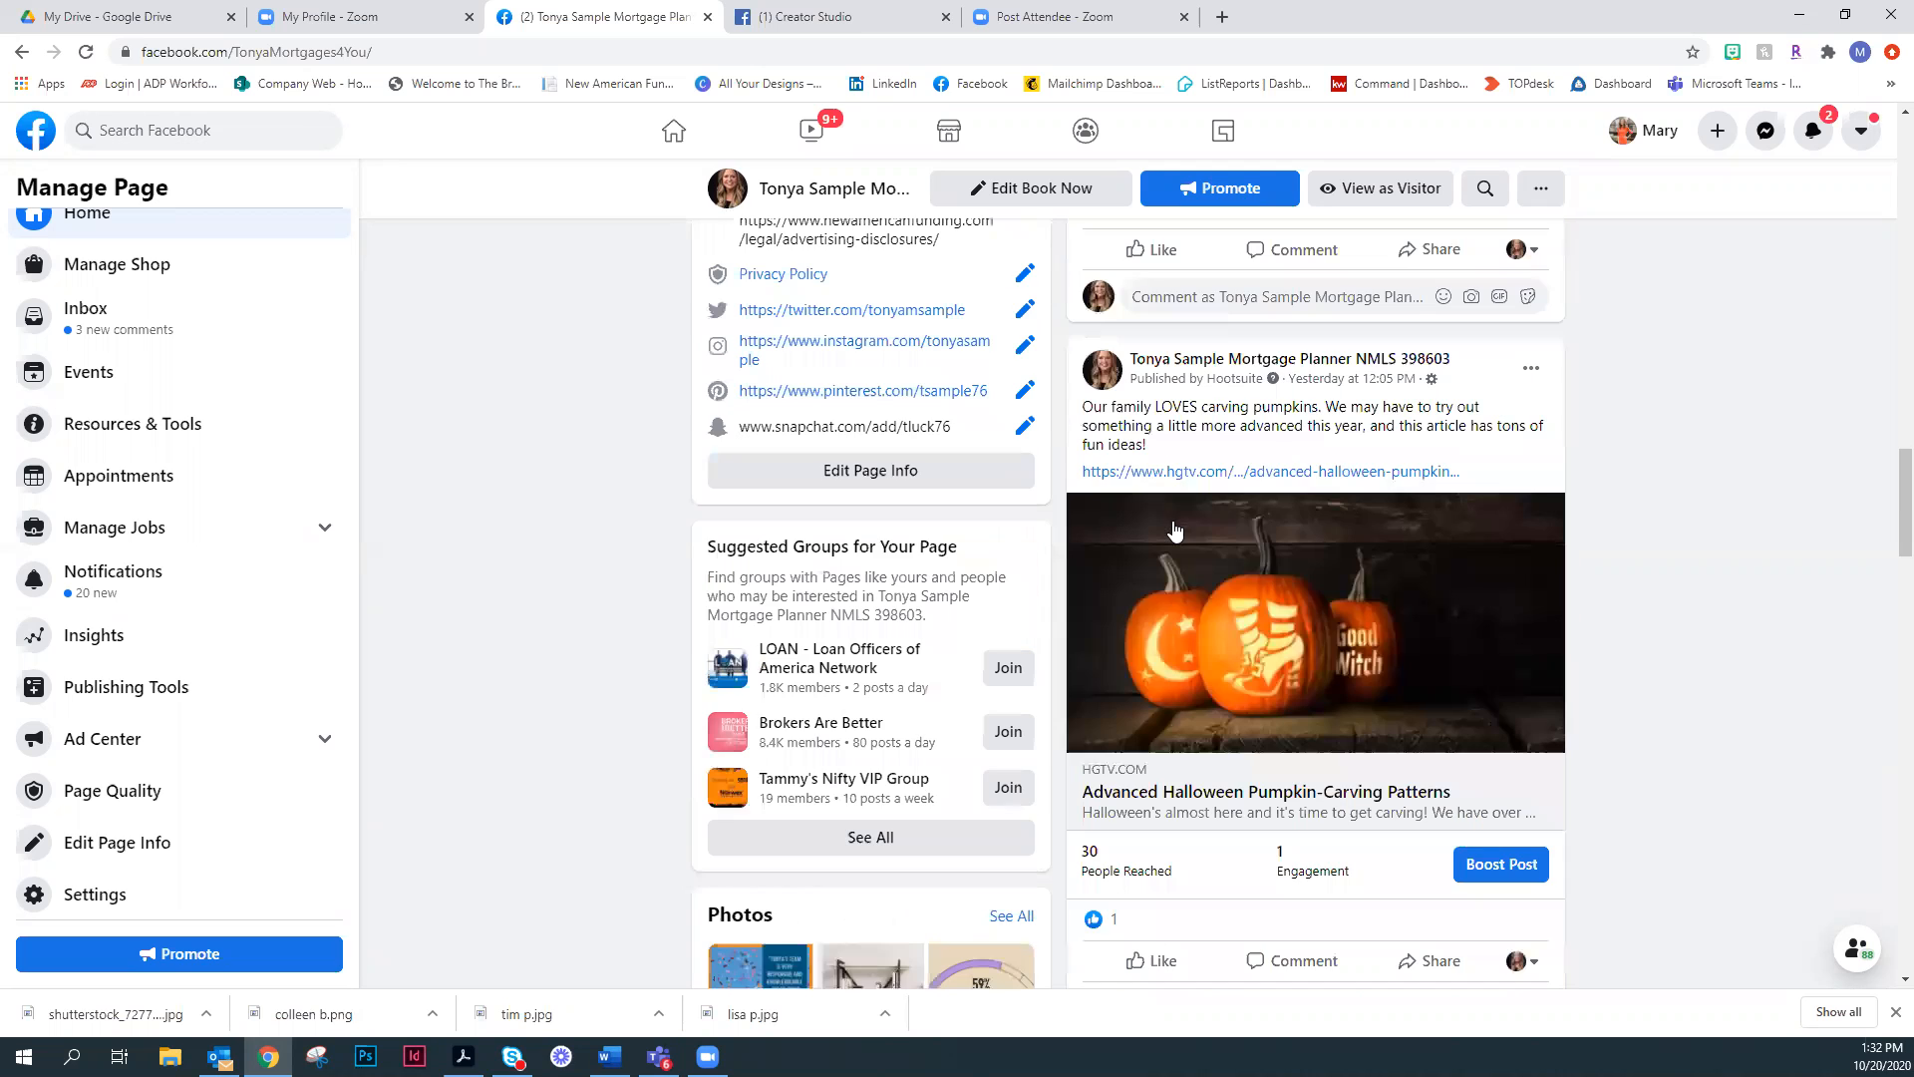
scroll(1525, 803, down, 2)
click(1522, 762)
click(1423, 829)
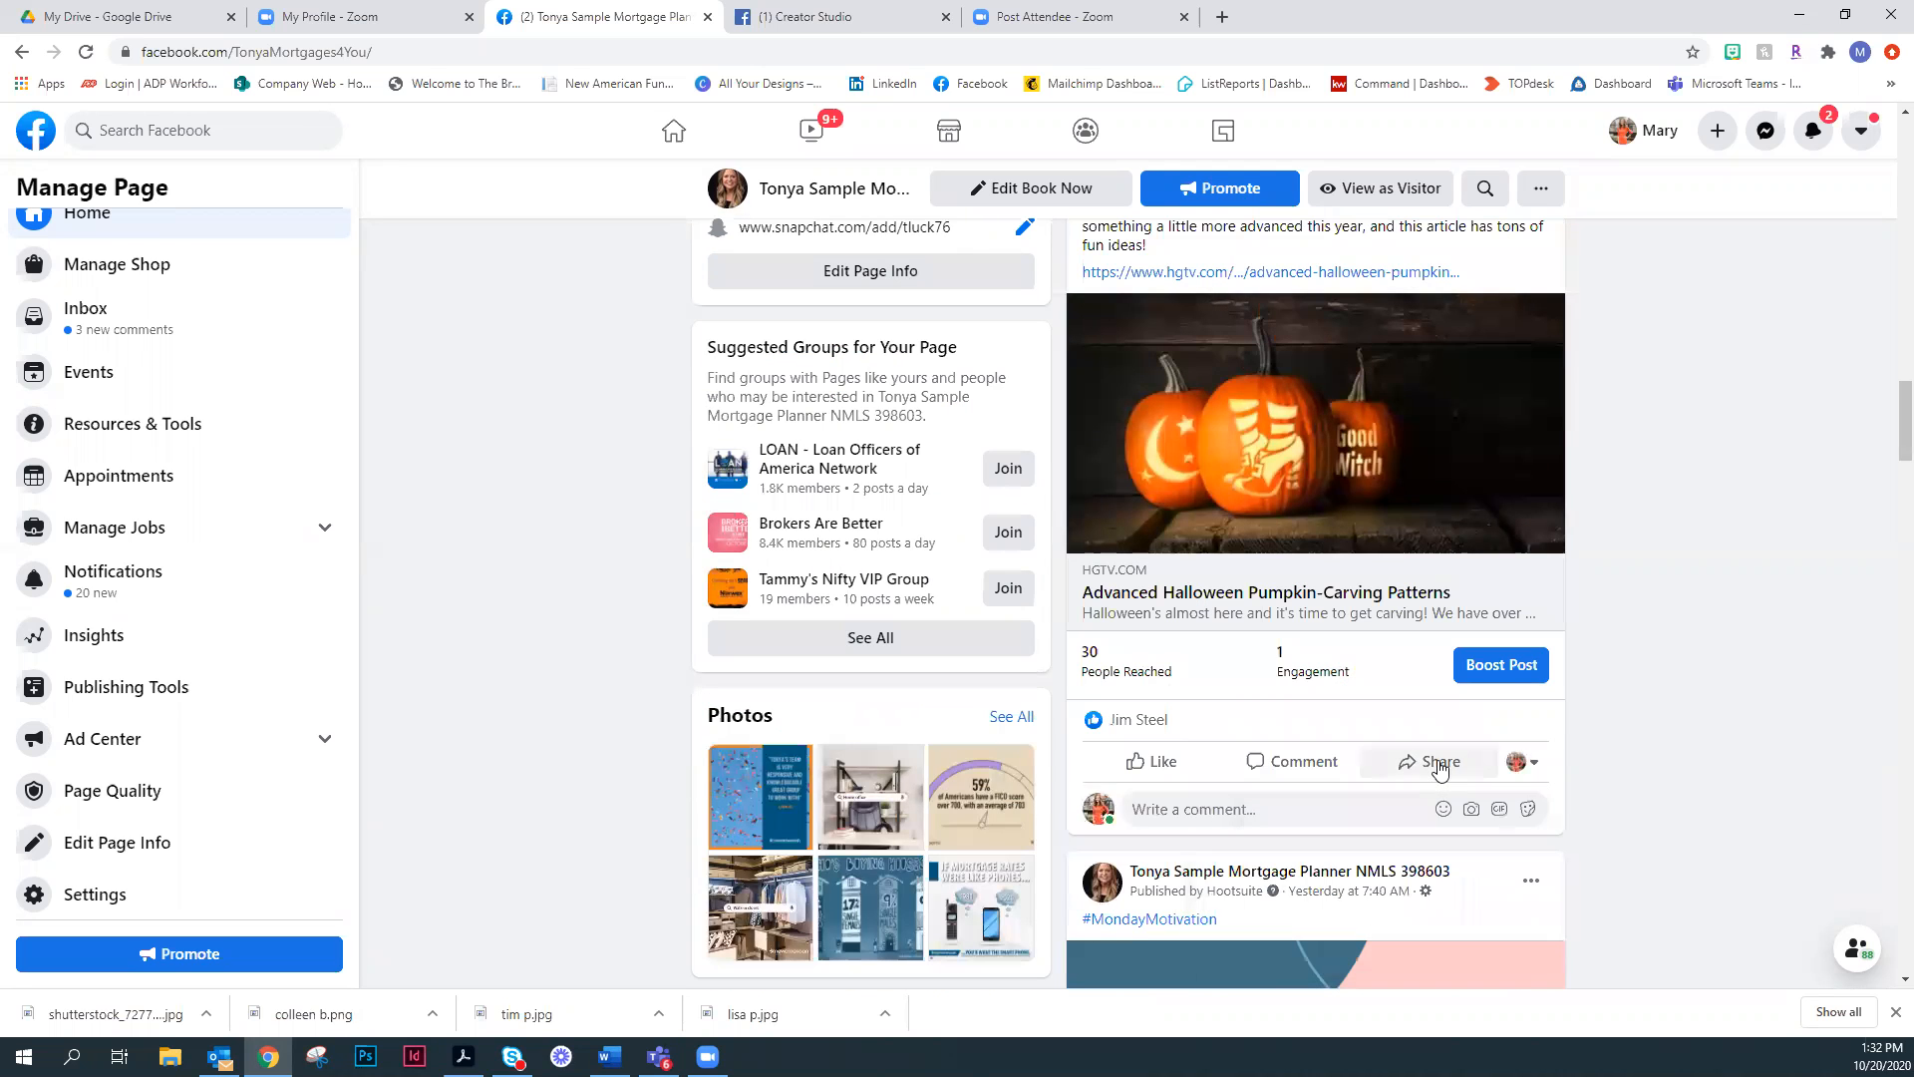
click(1439, 766)
click(1438, 564)
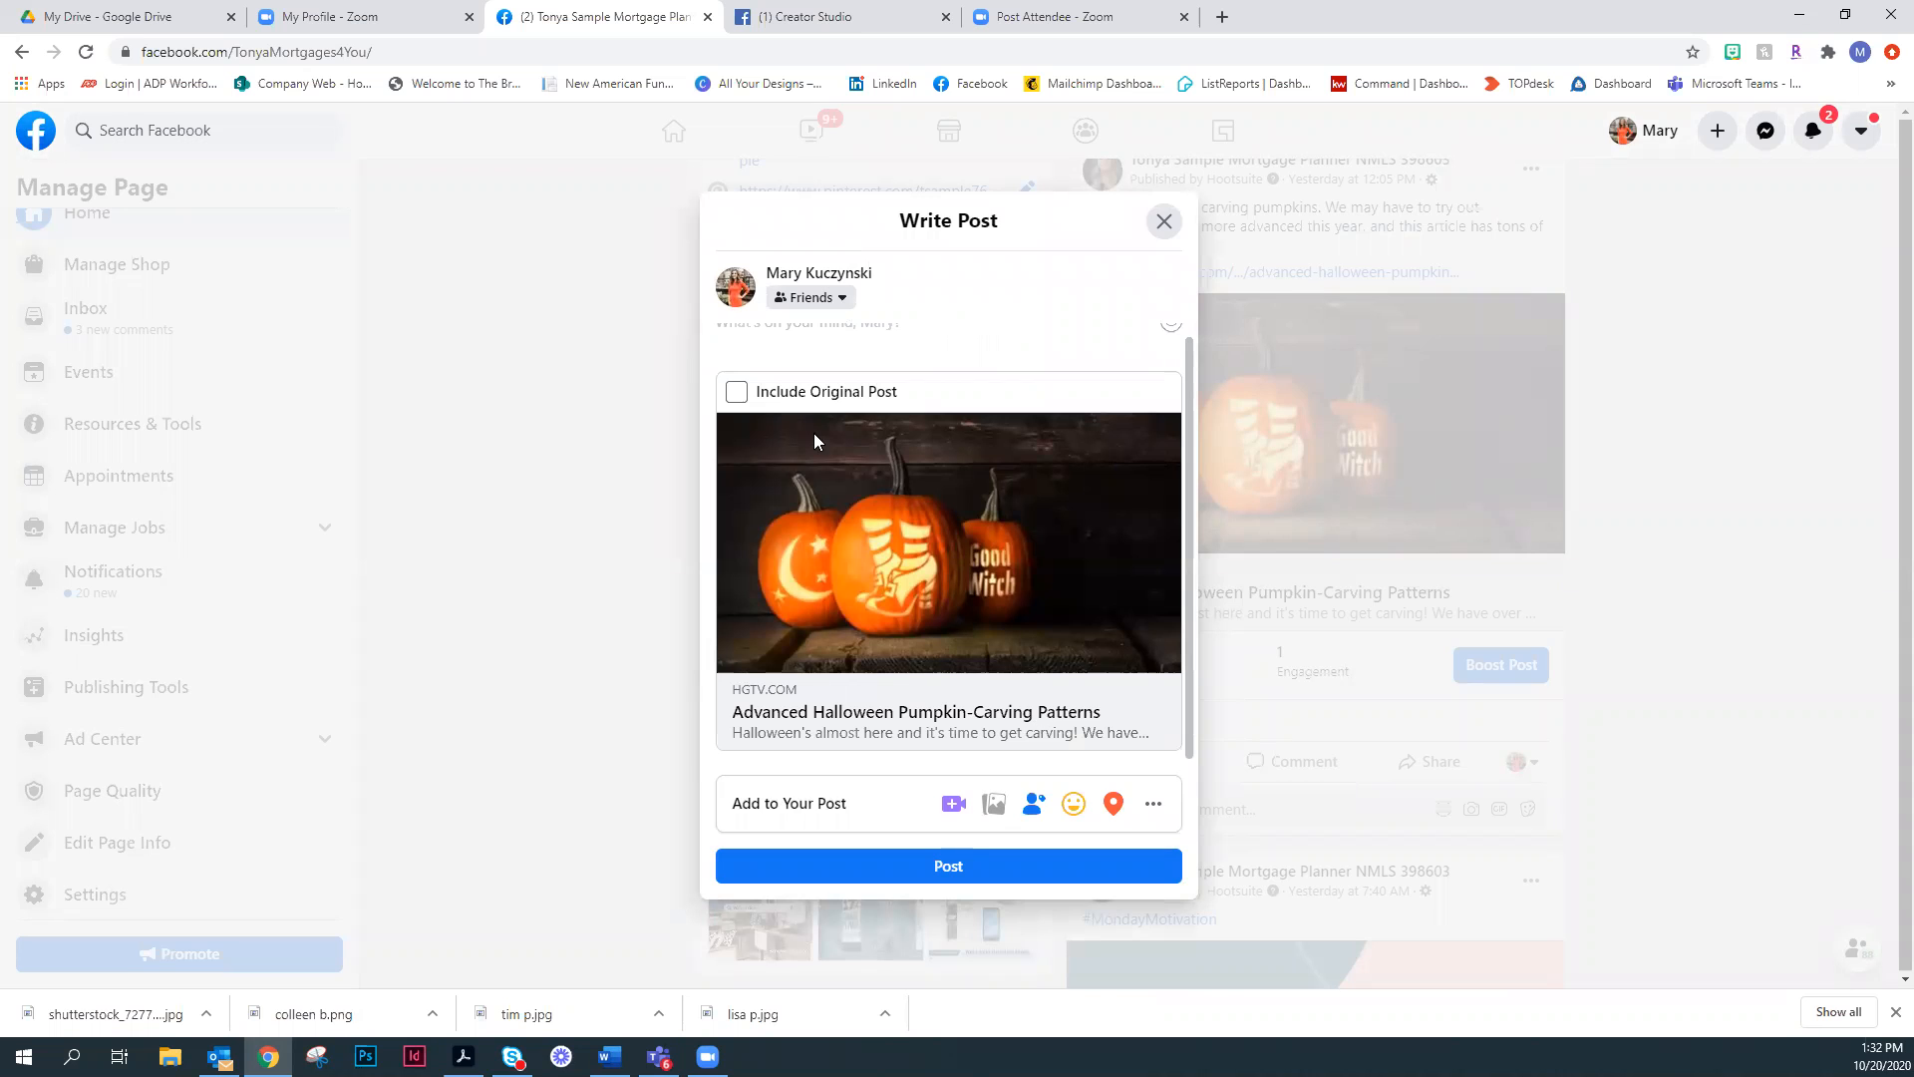
- Include the original post in the pumpkin article share, review its caption, link and image in the preview, and close it without posting
click(736, 390)
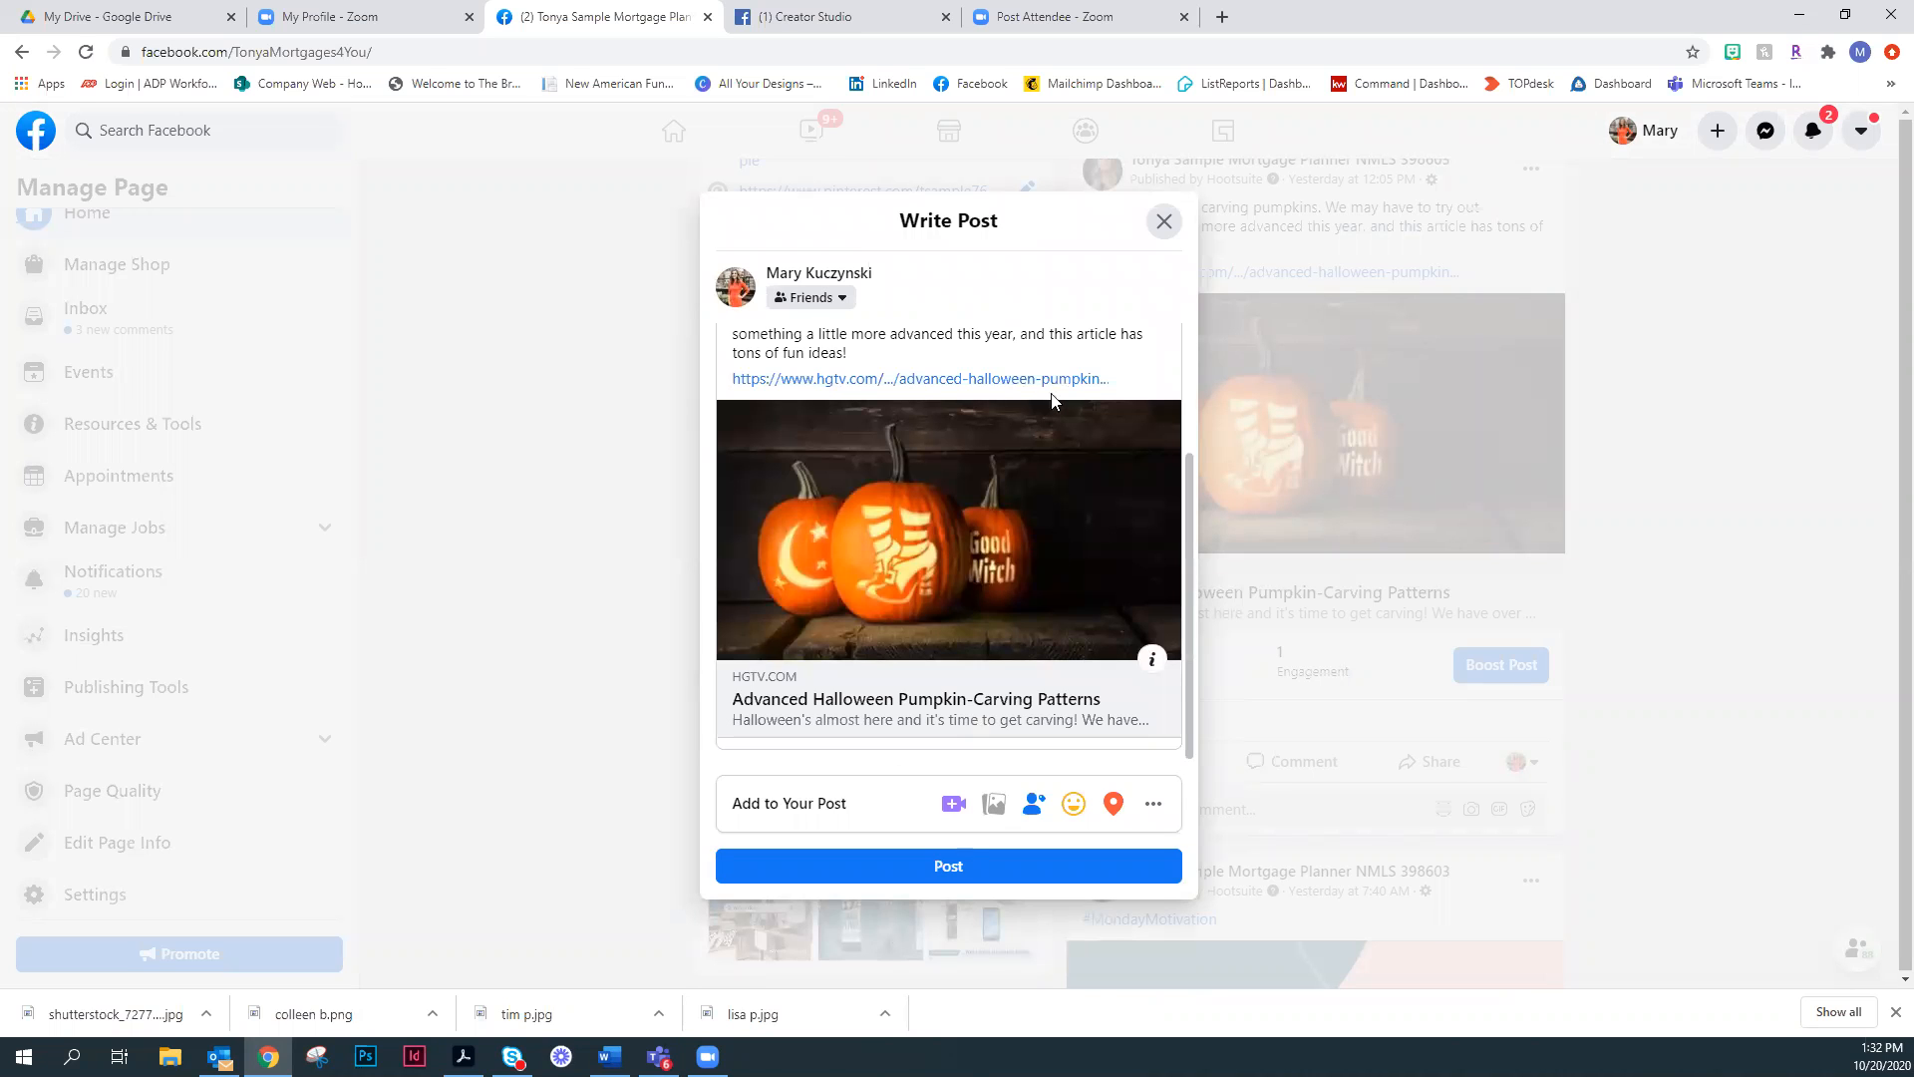
scroll(870, 399, up, 3)
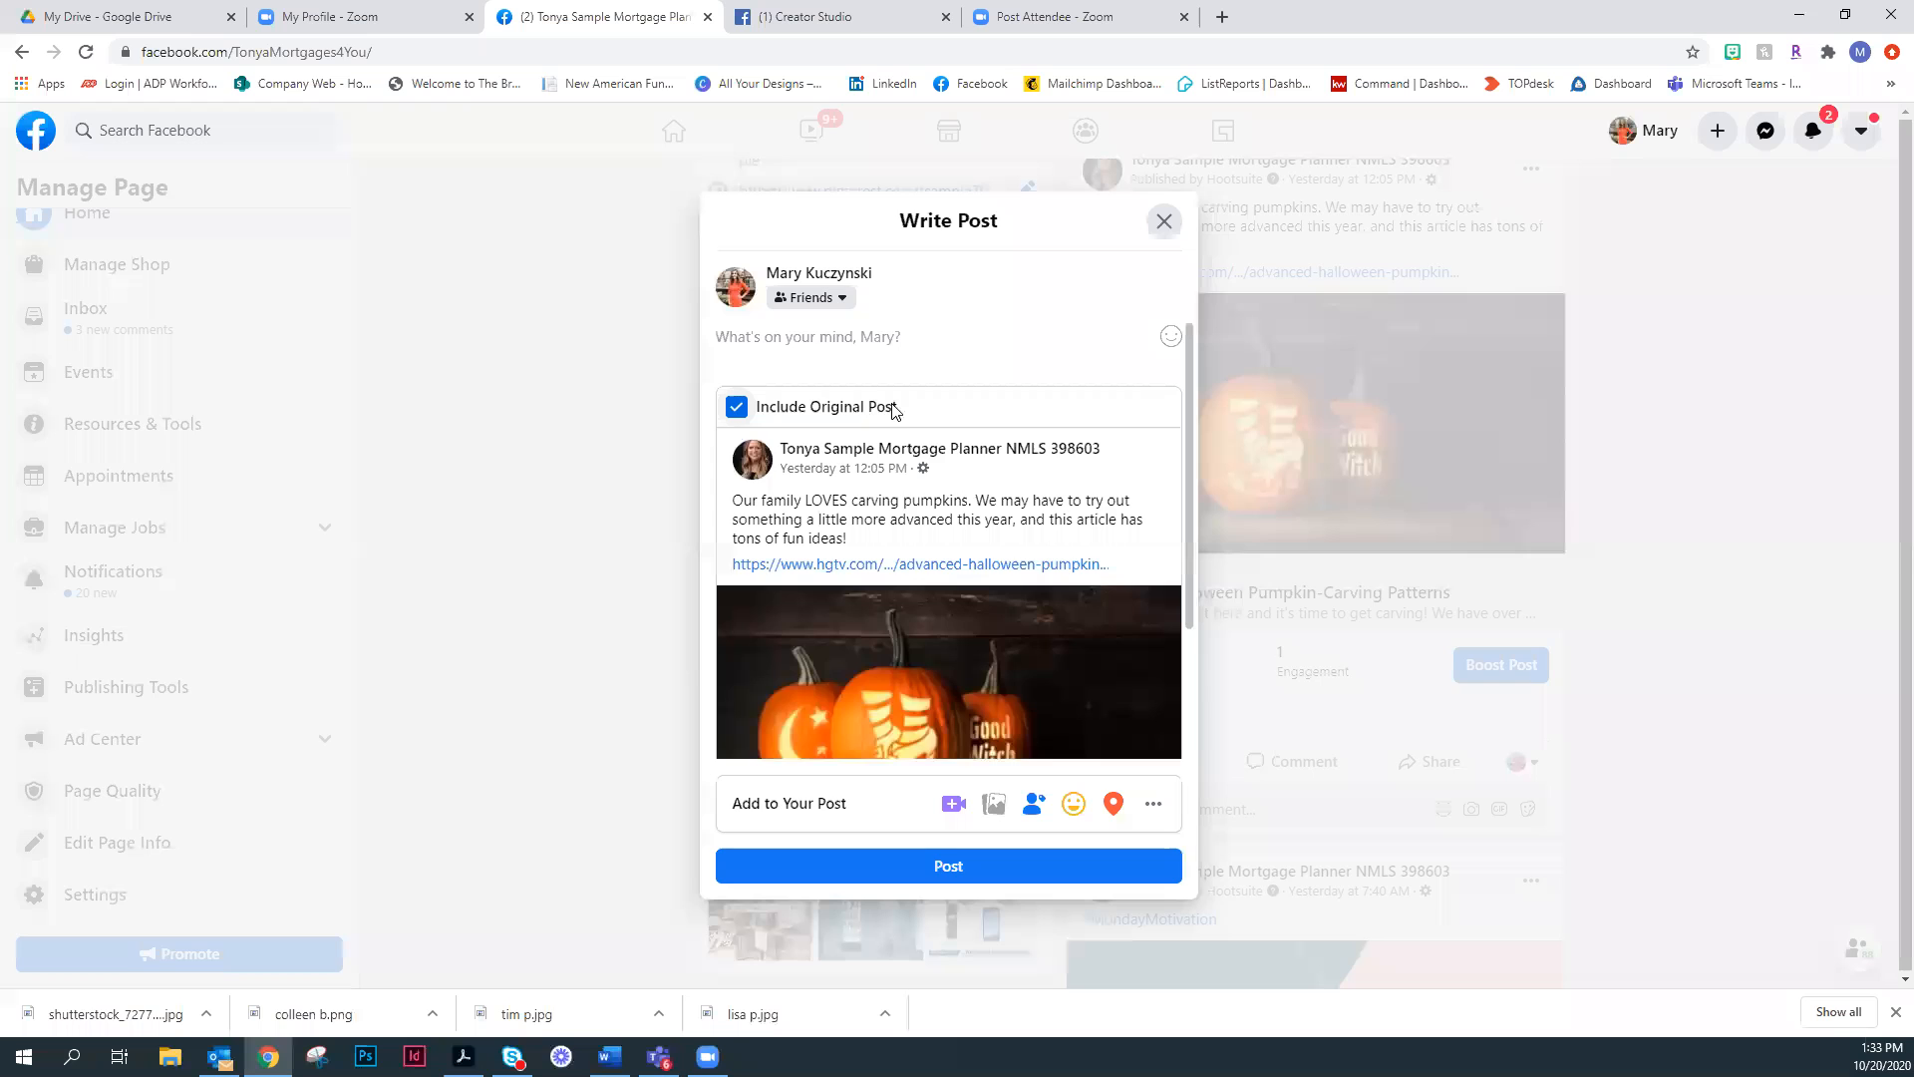
scroll(971, 449, down, 2)
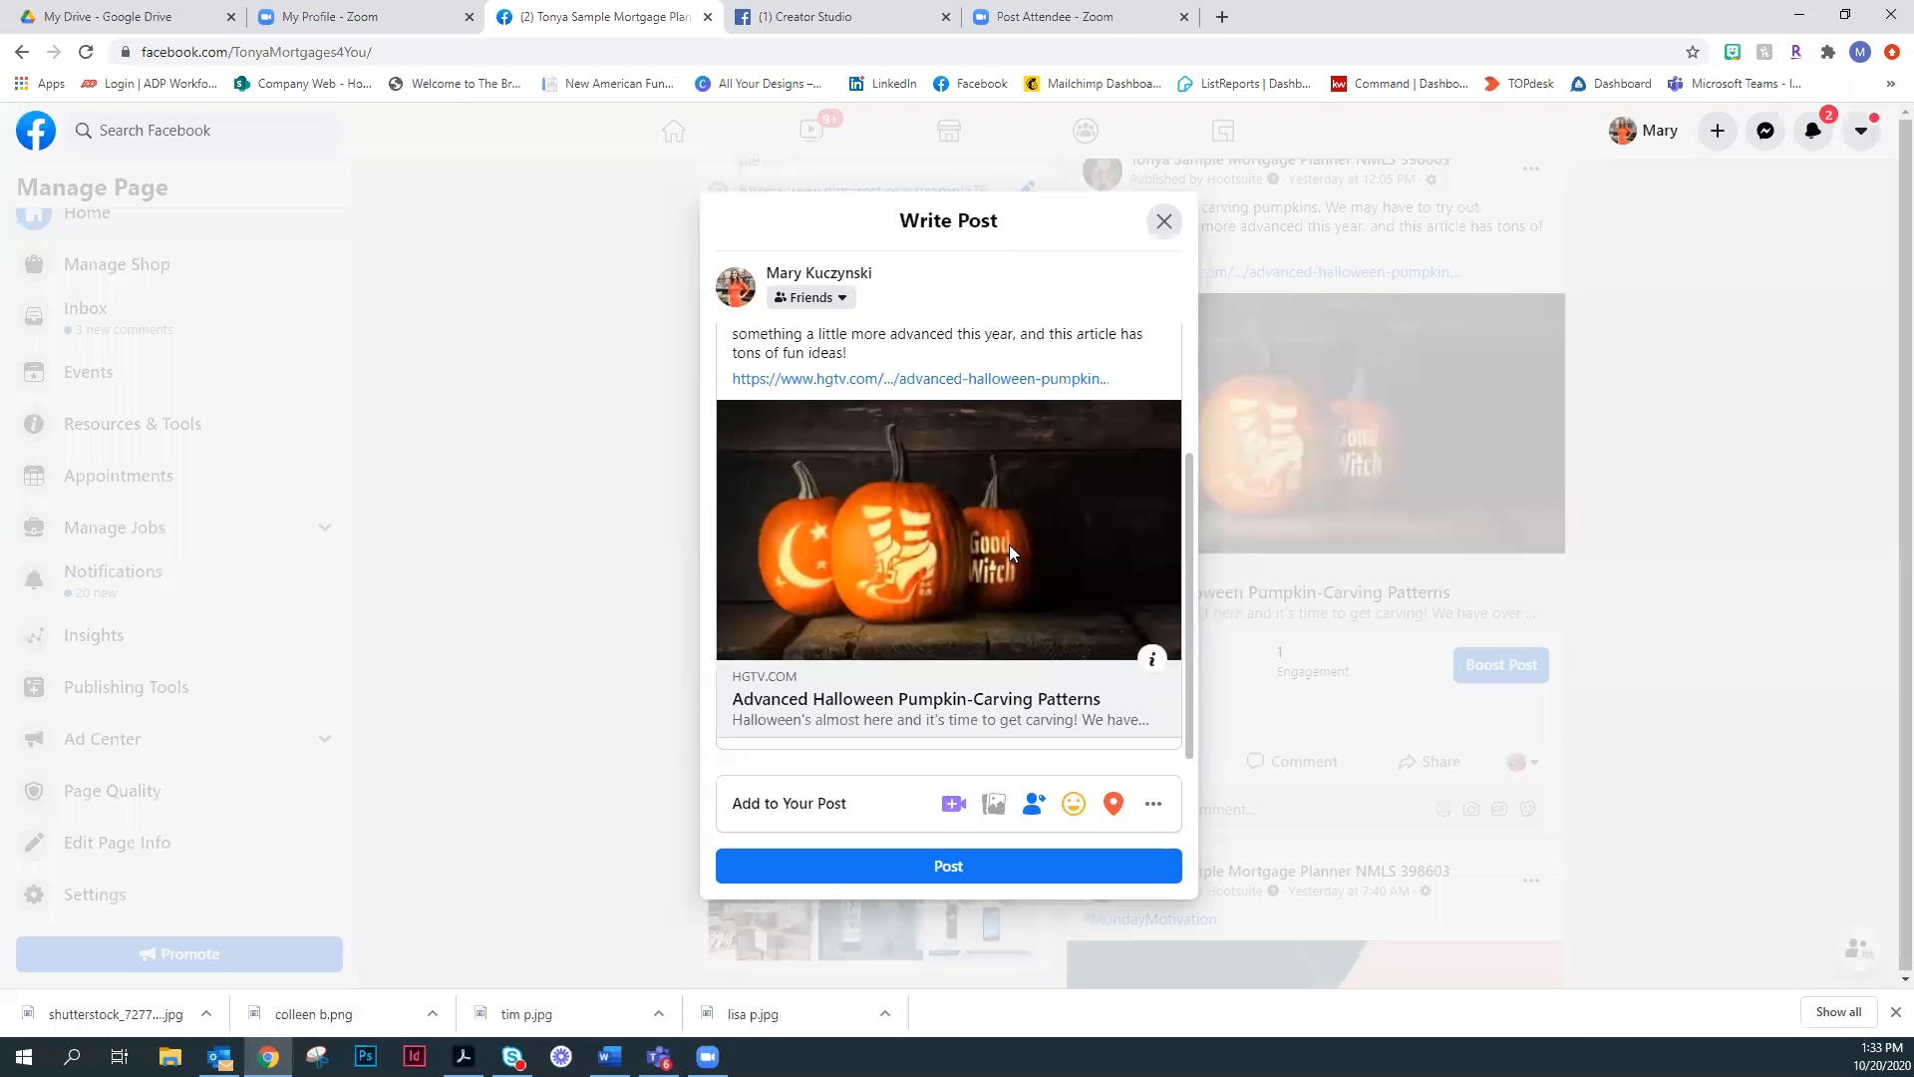
scroll(1009, 545, up, 3)
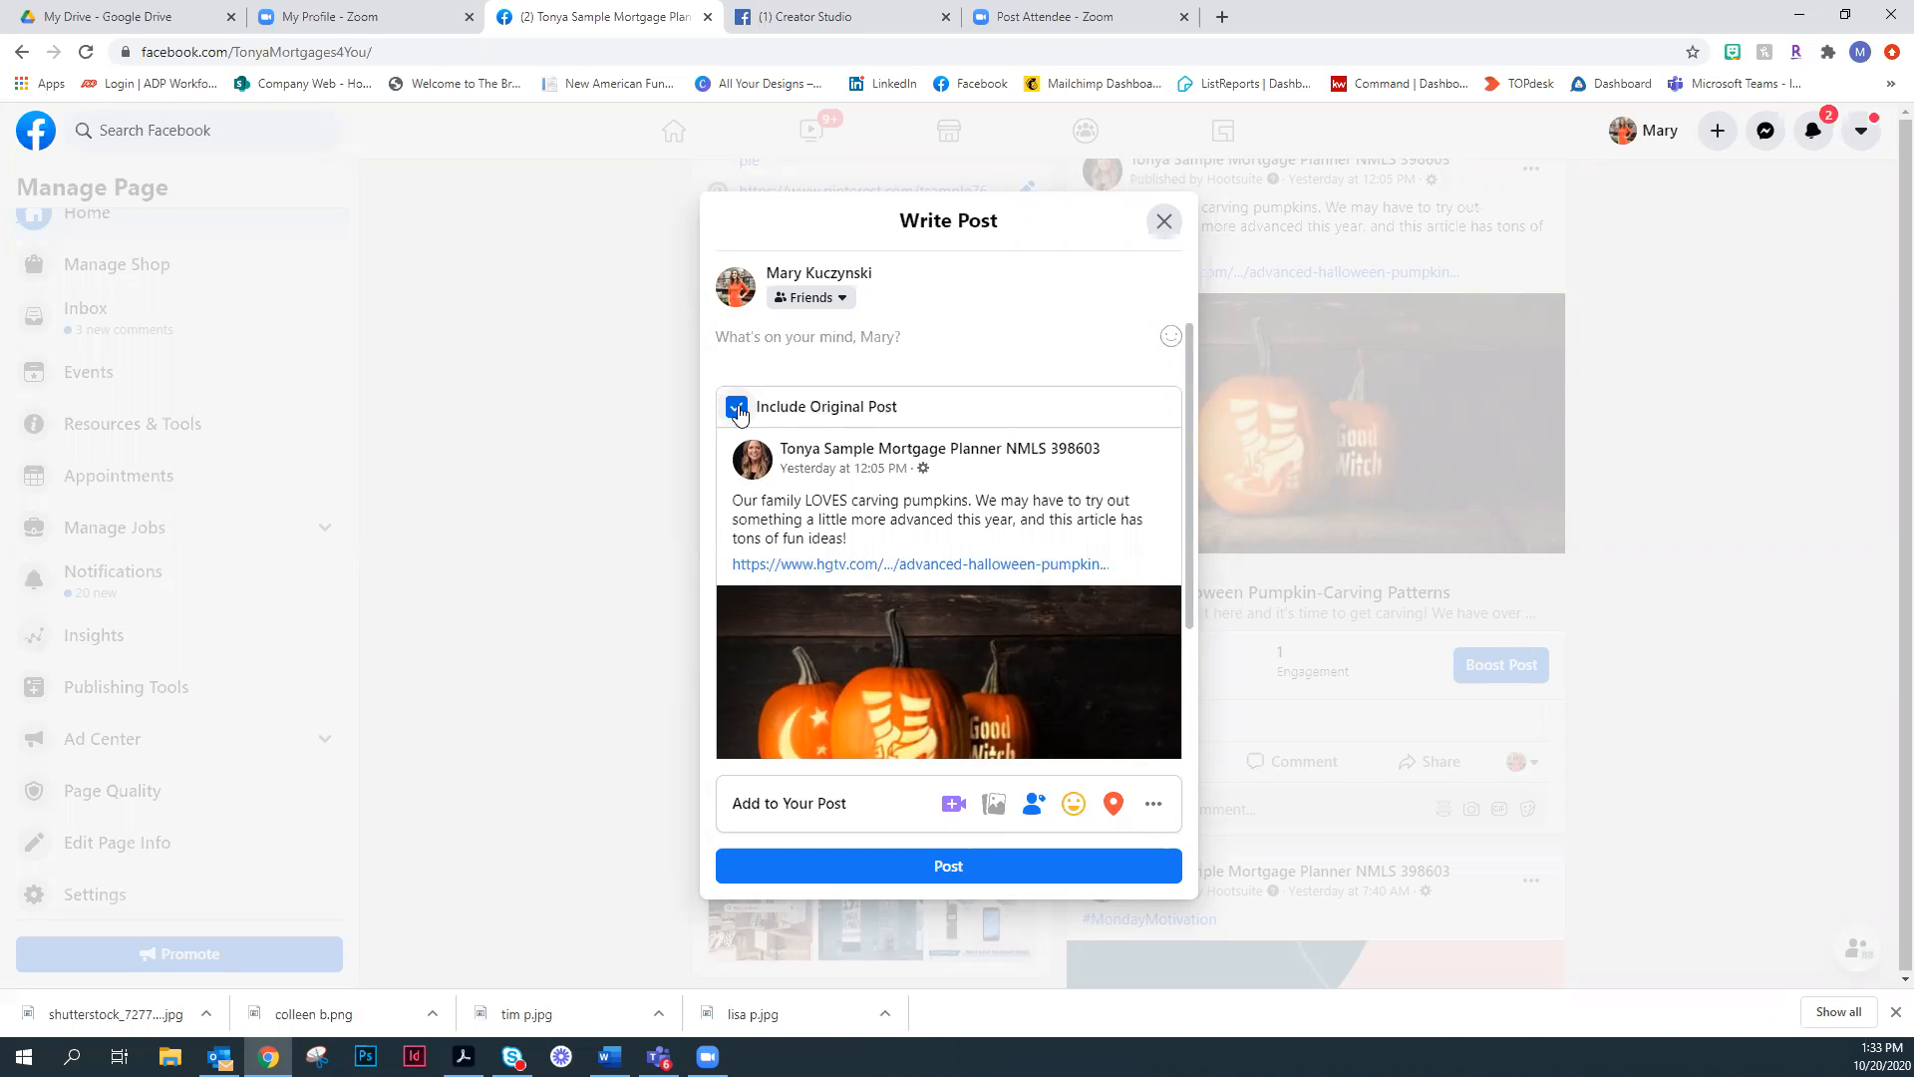
scroll(1042, 408, down, 1)
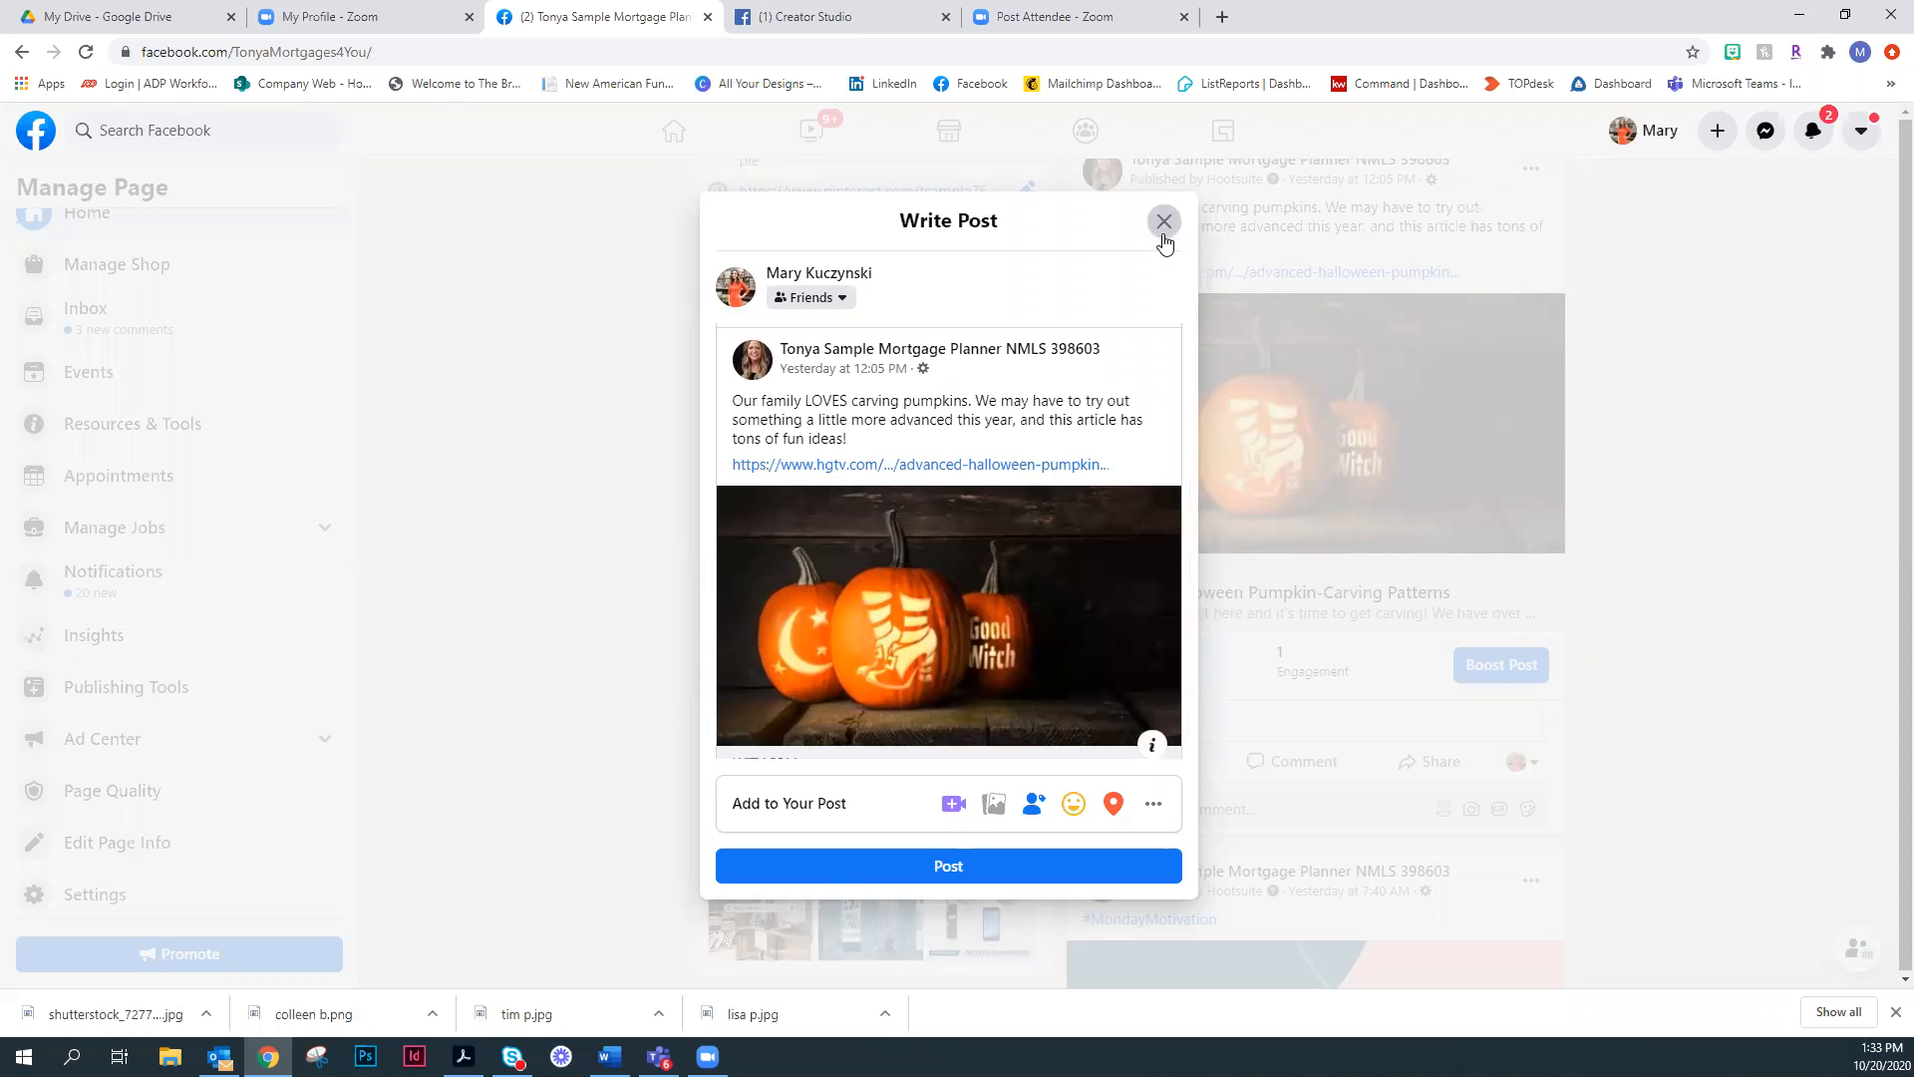
click(1636, 482)
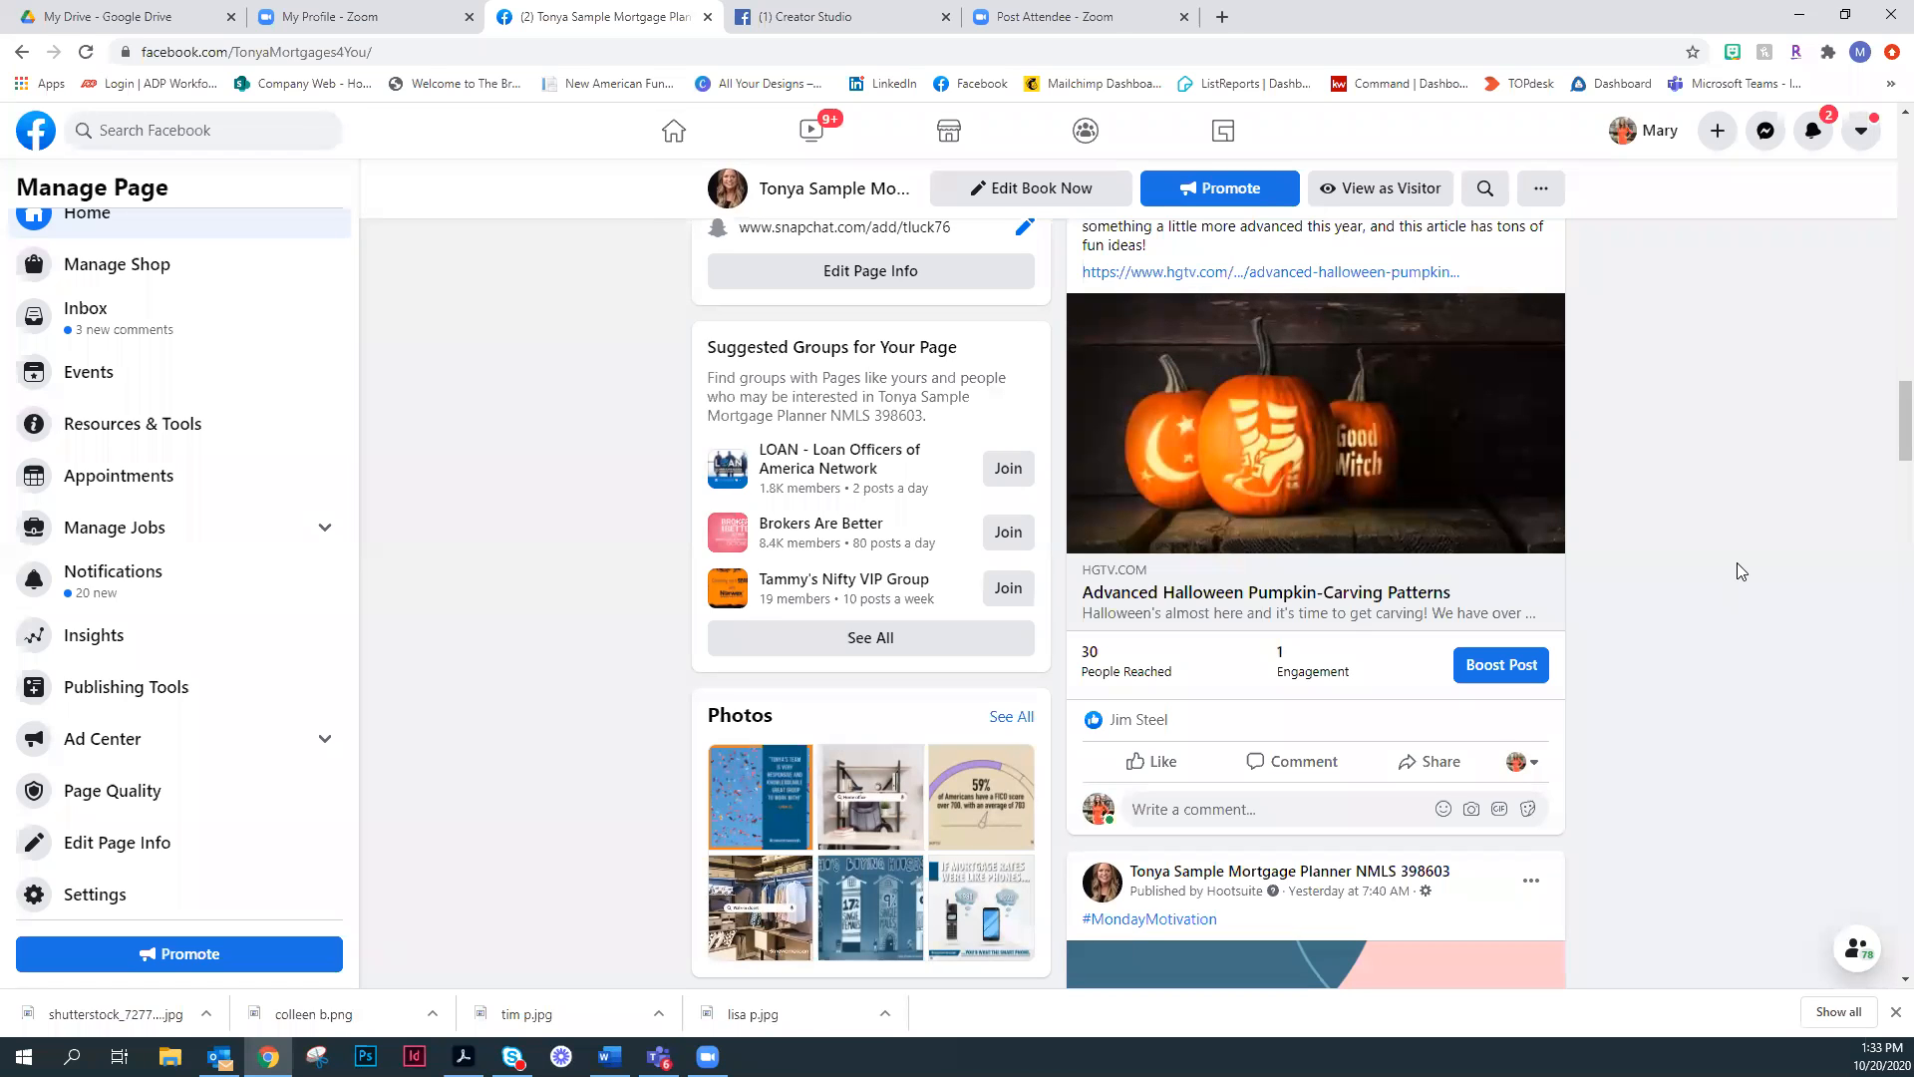
- Return to the page header and open the Invite Friends dialog for inviting friends to like the page
scroll(1649, 691, up, 5)
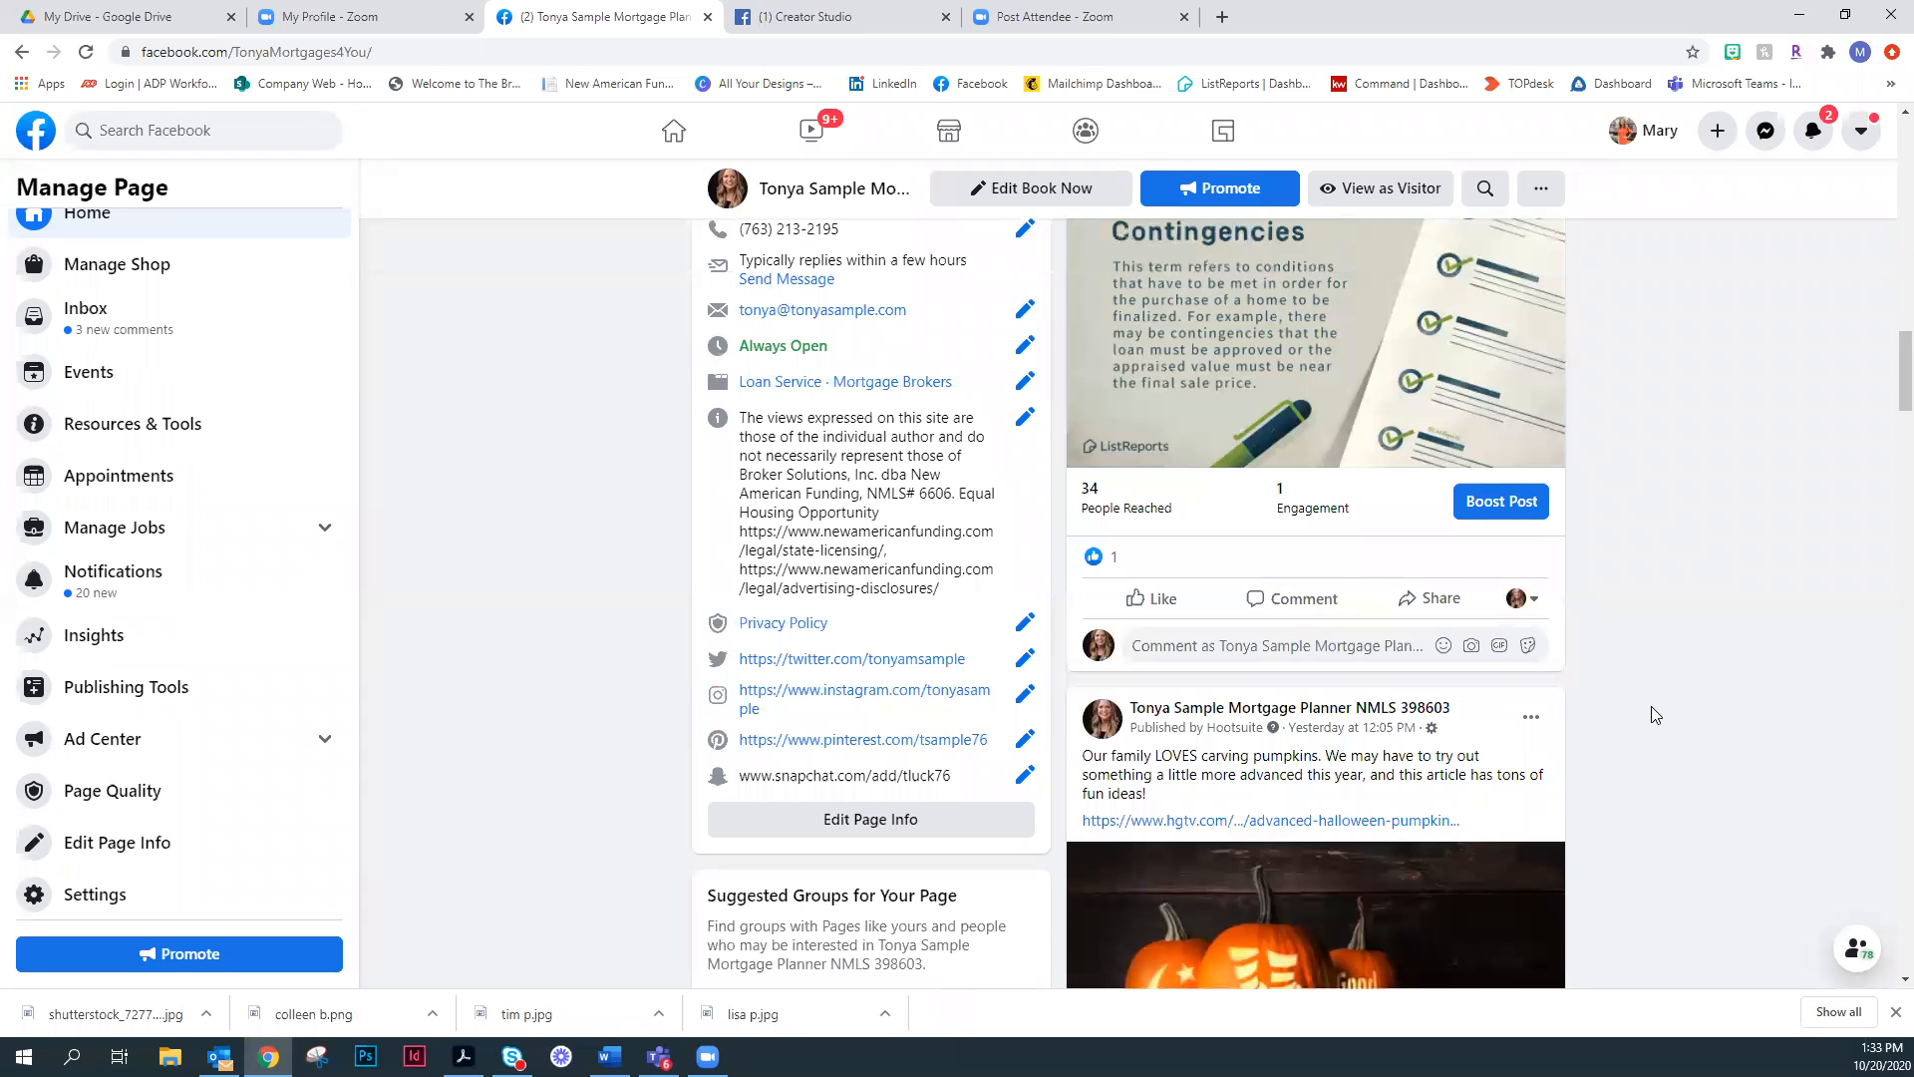
scroll(1657, 711, up, 7)
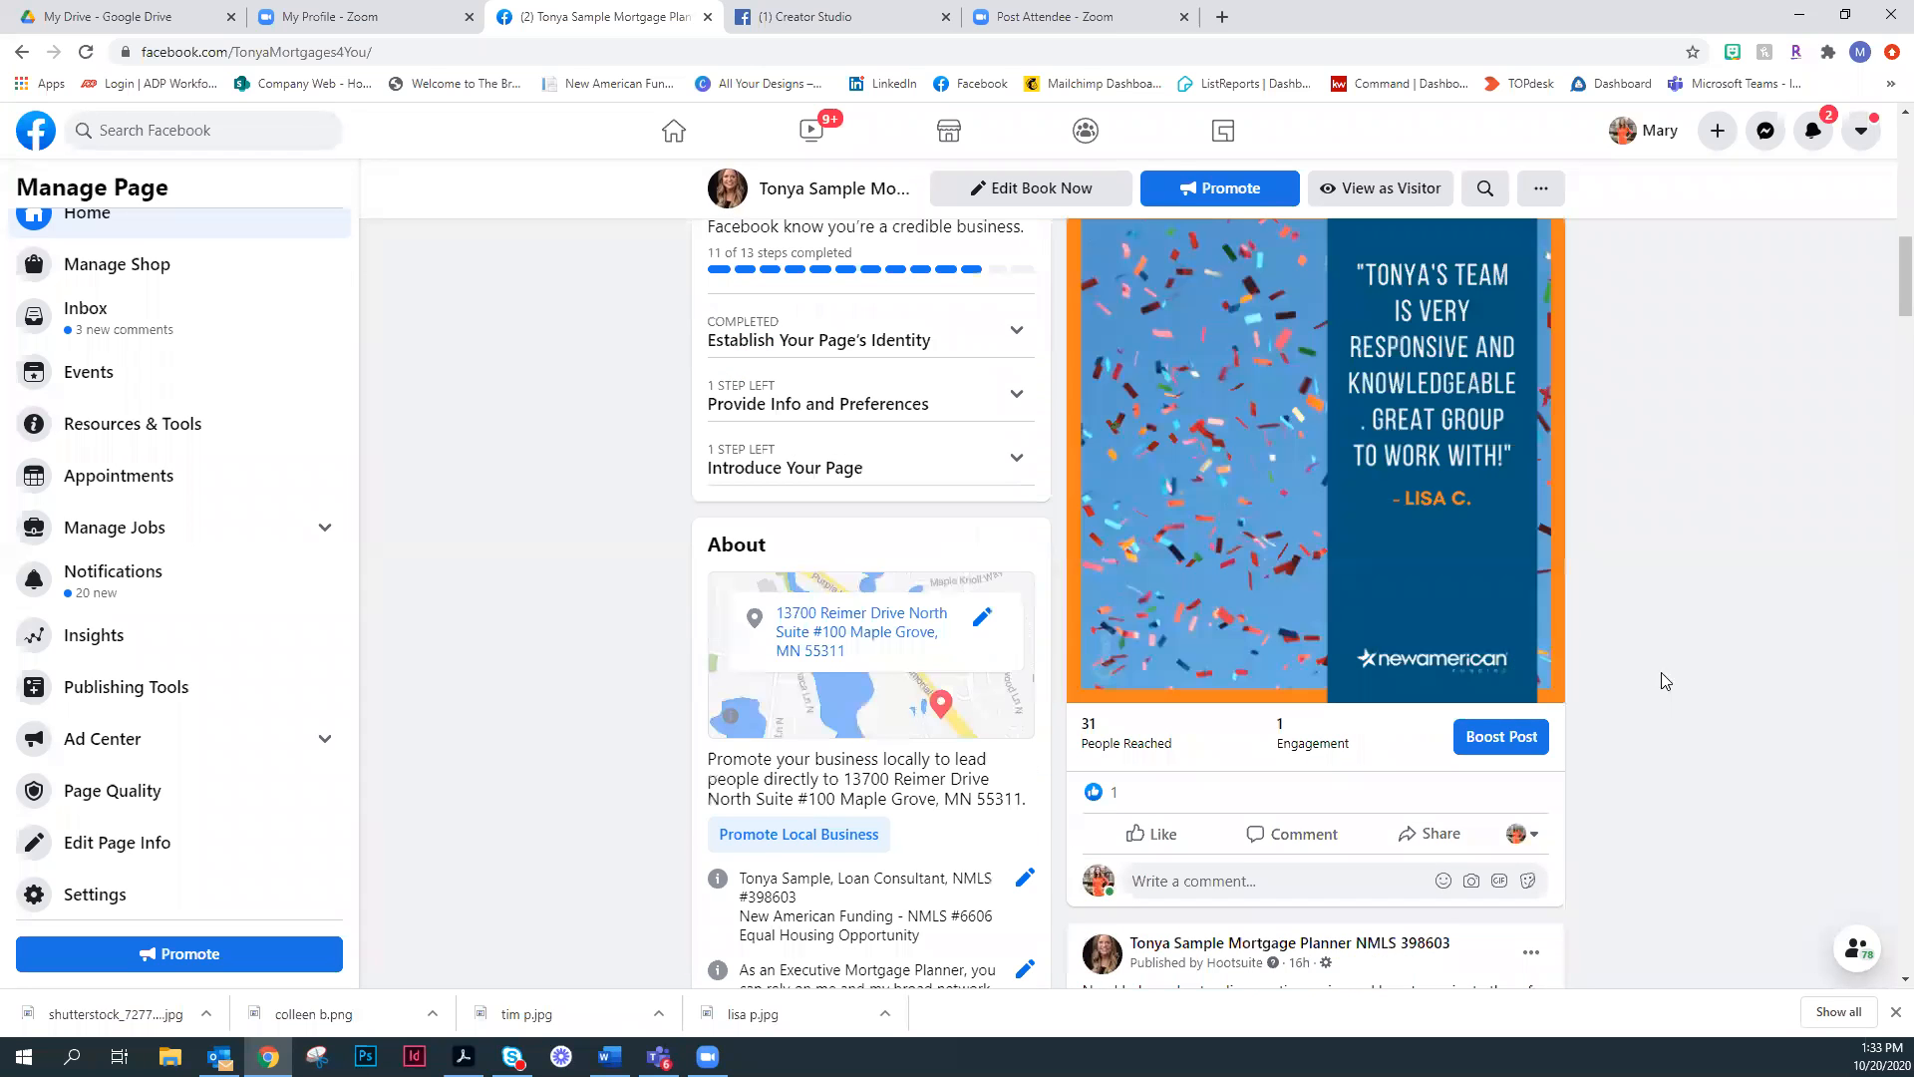
scroll(1663, 688, up, 4)
scroll(1663, 686, up, 3)
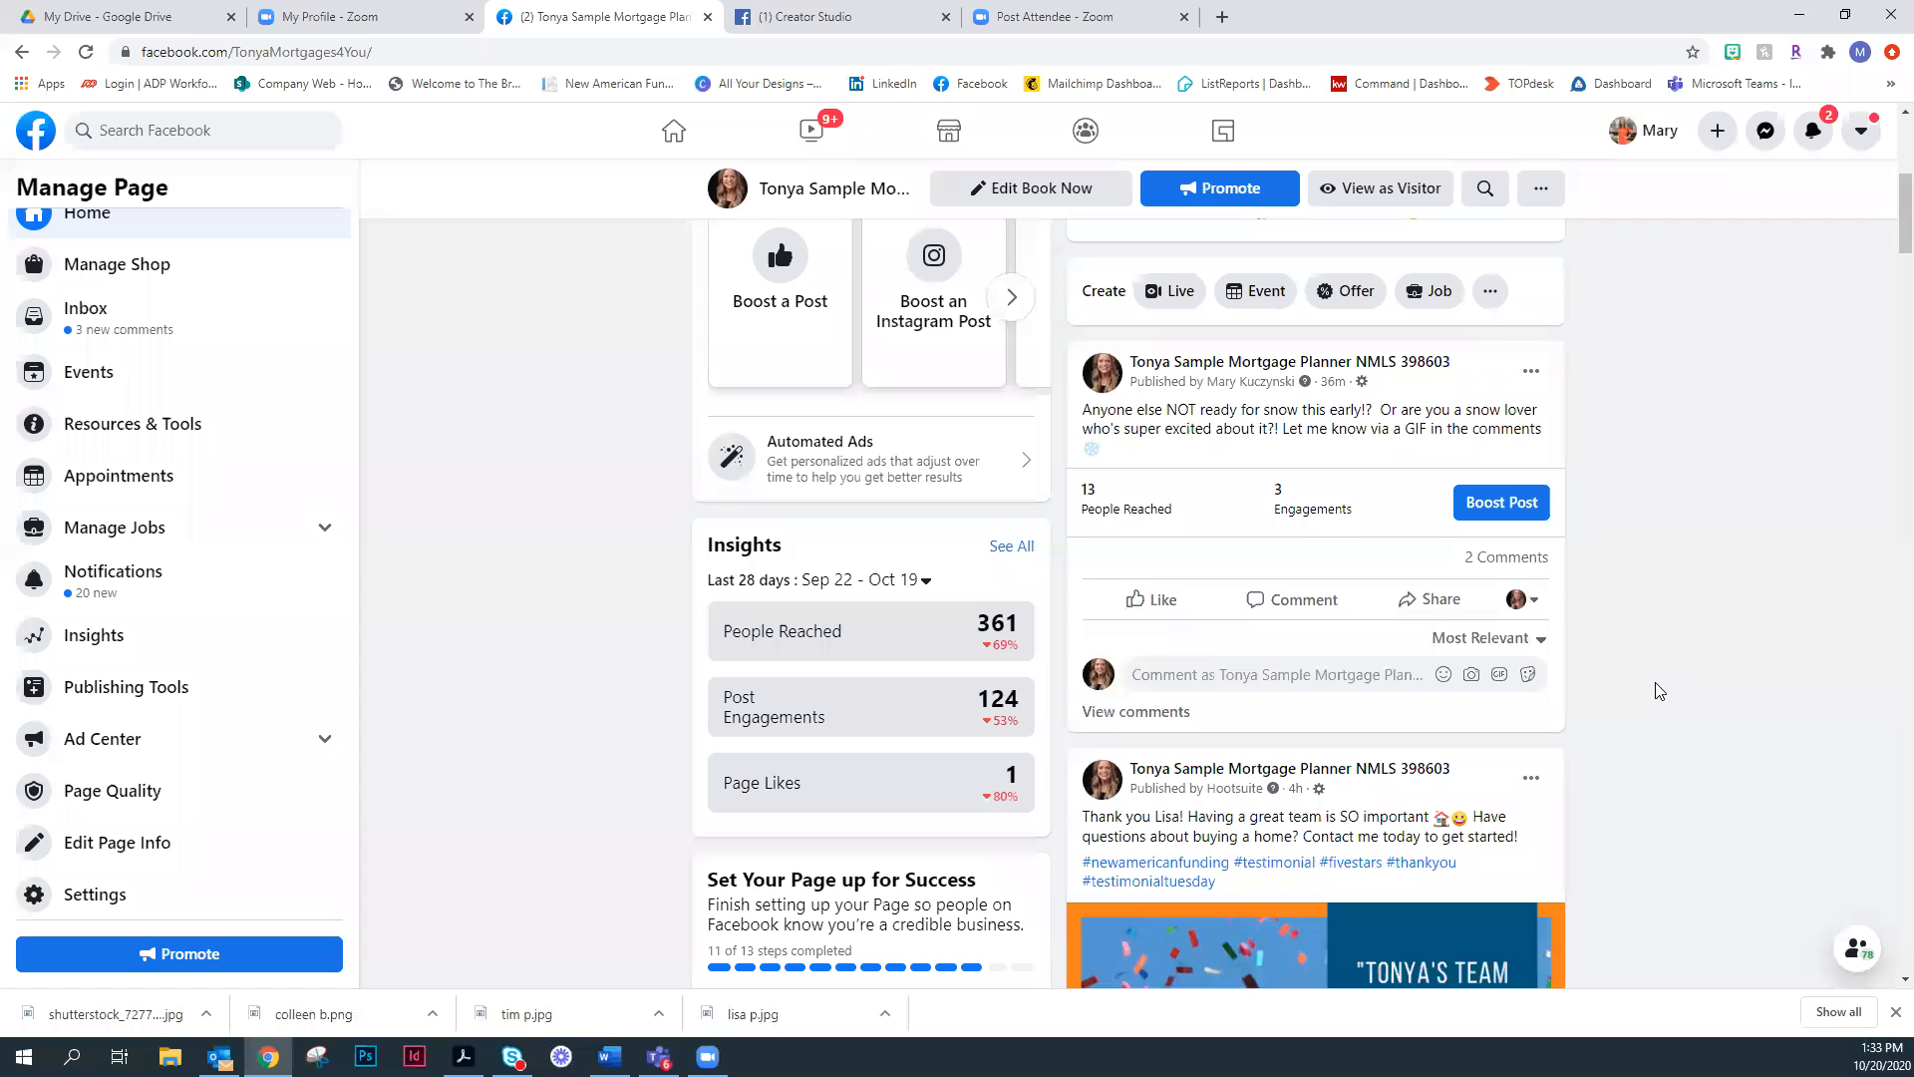
scroll(1593, 559, up, 5)
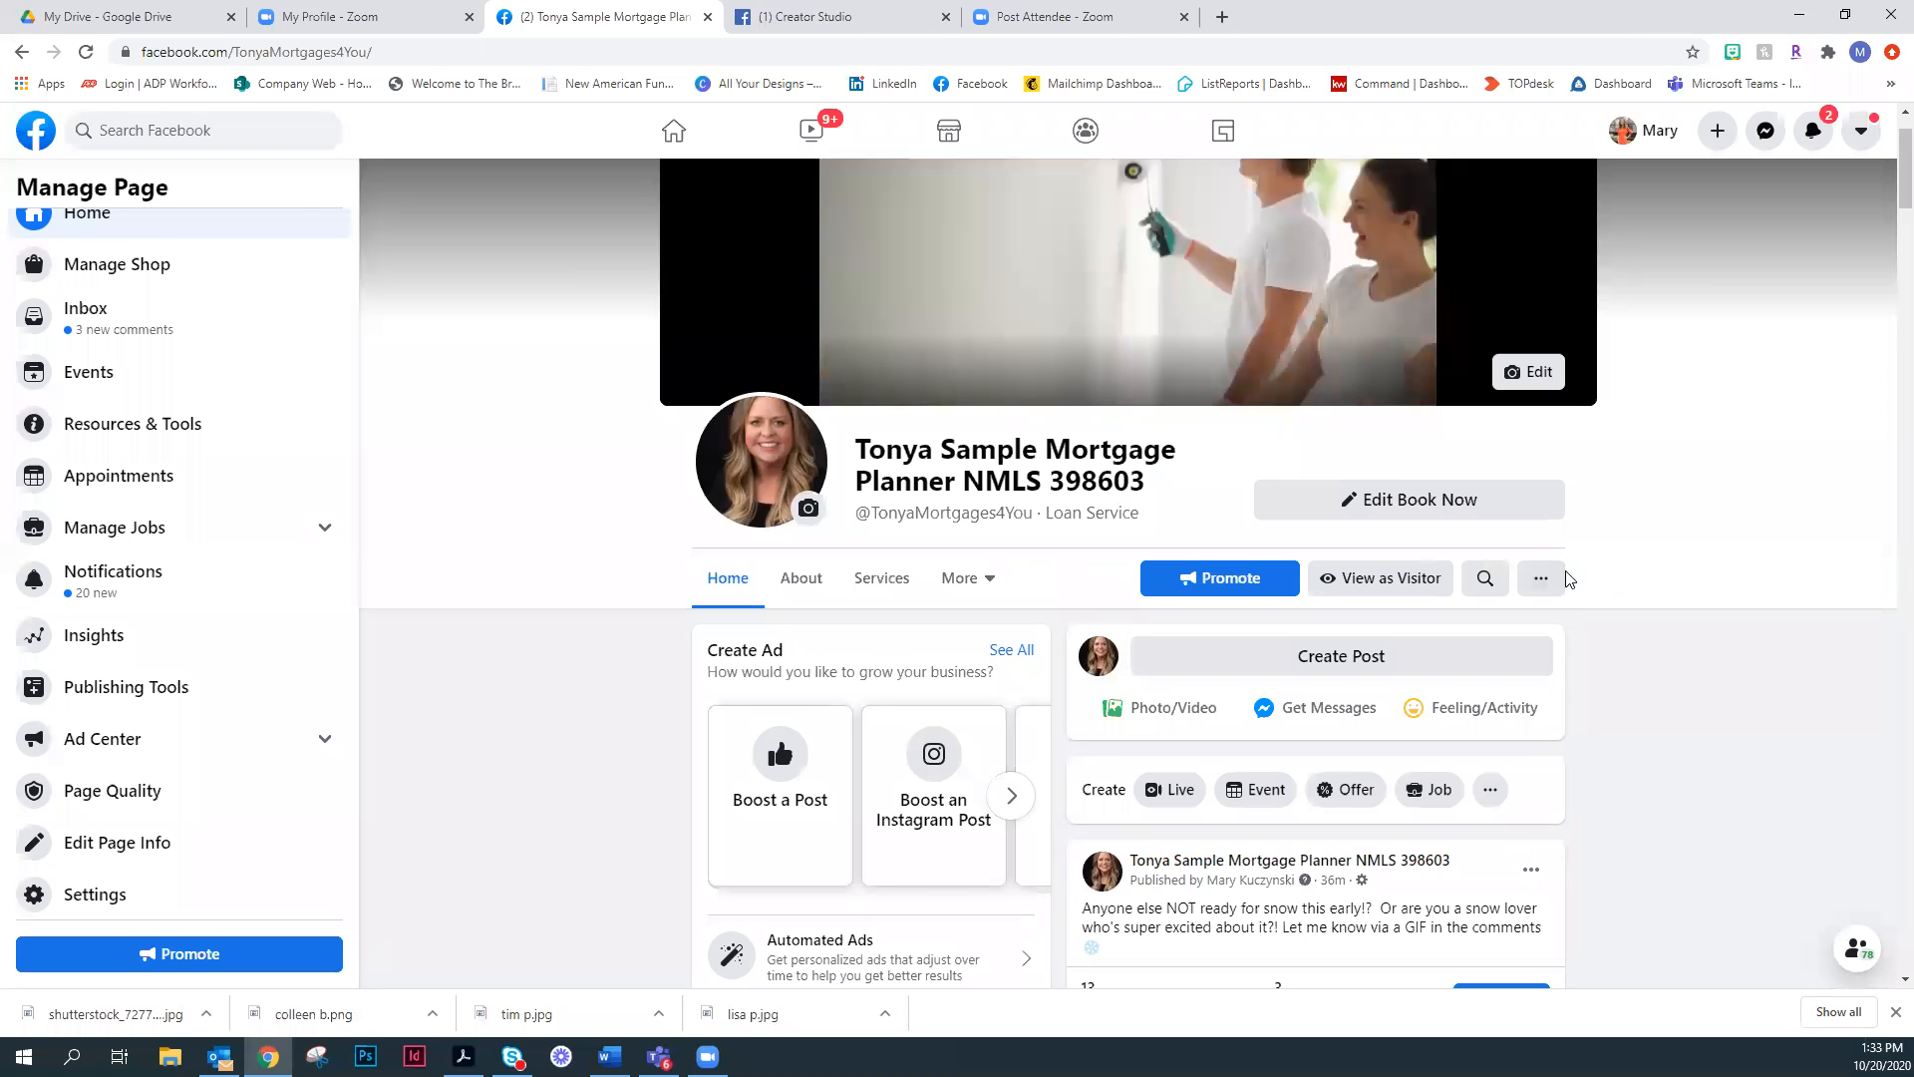
click(1544, 578)
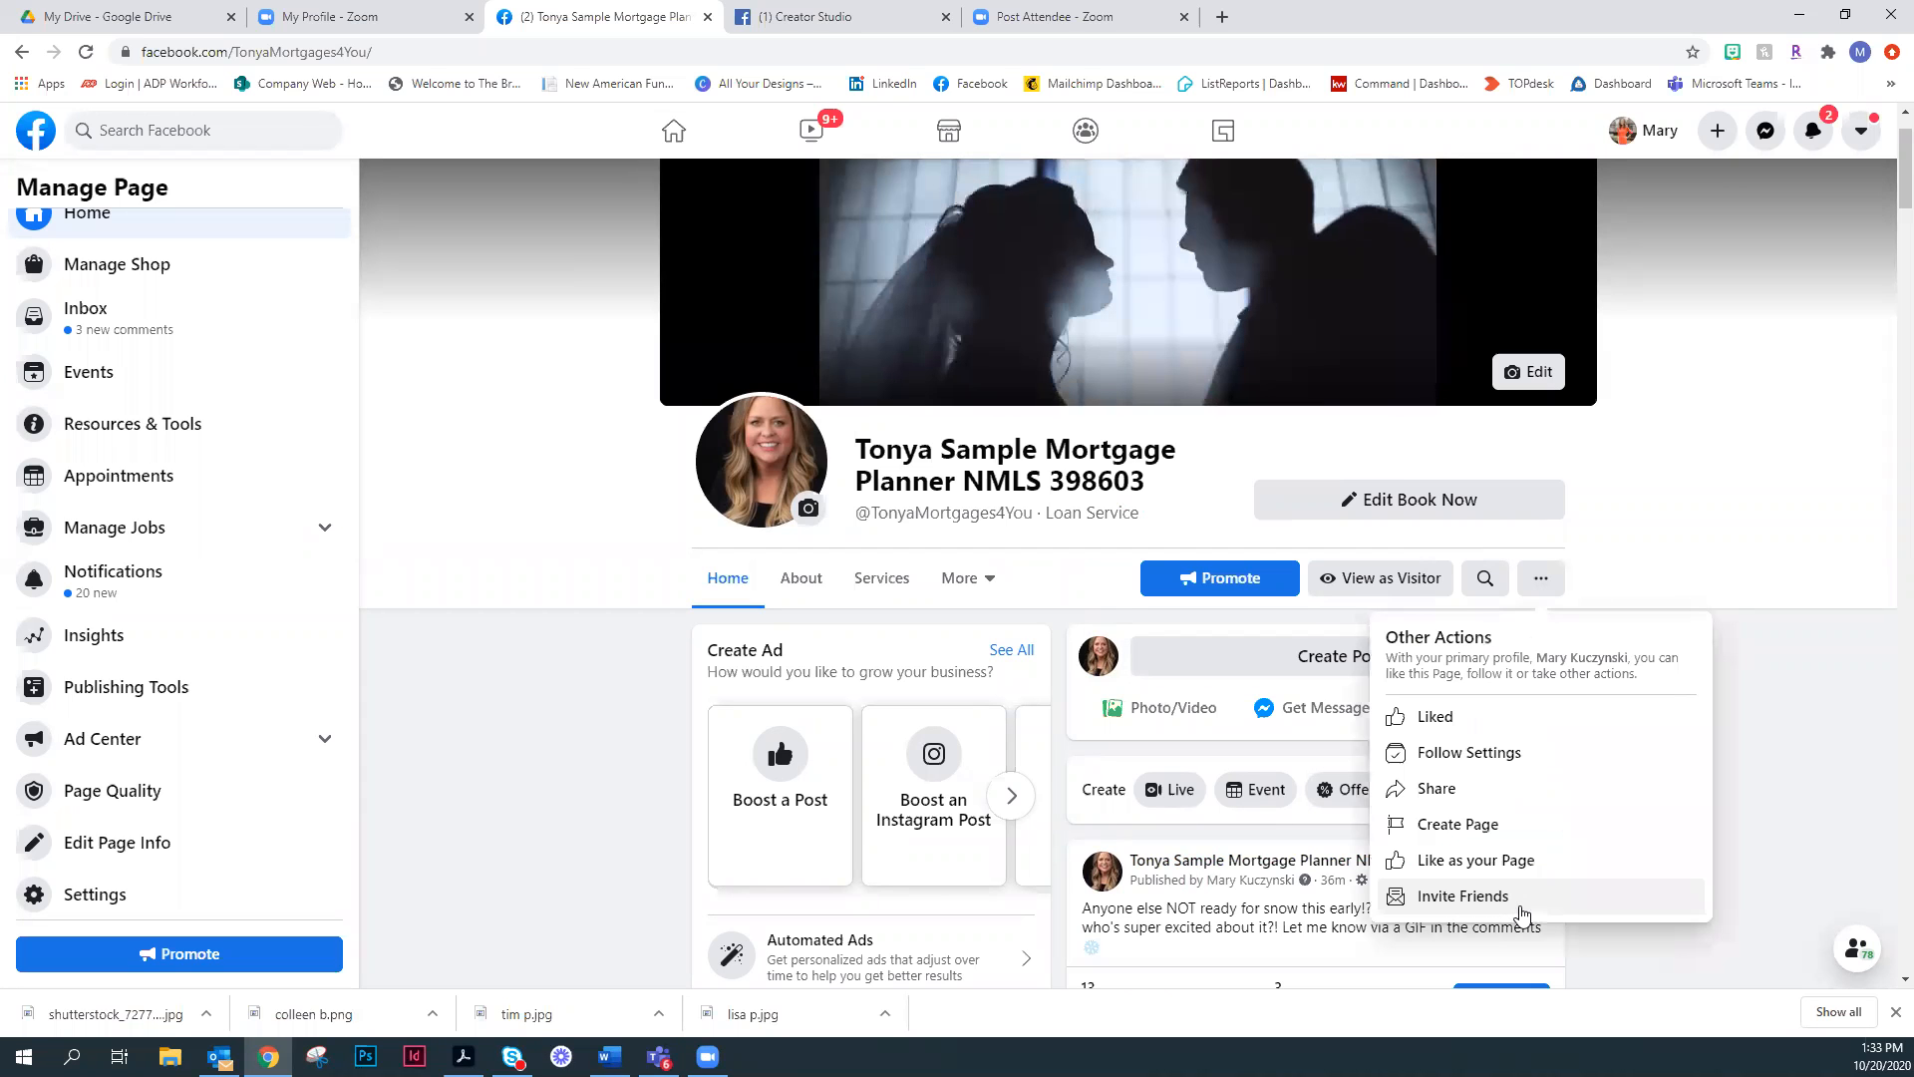
click(1523, 914)
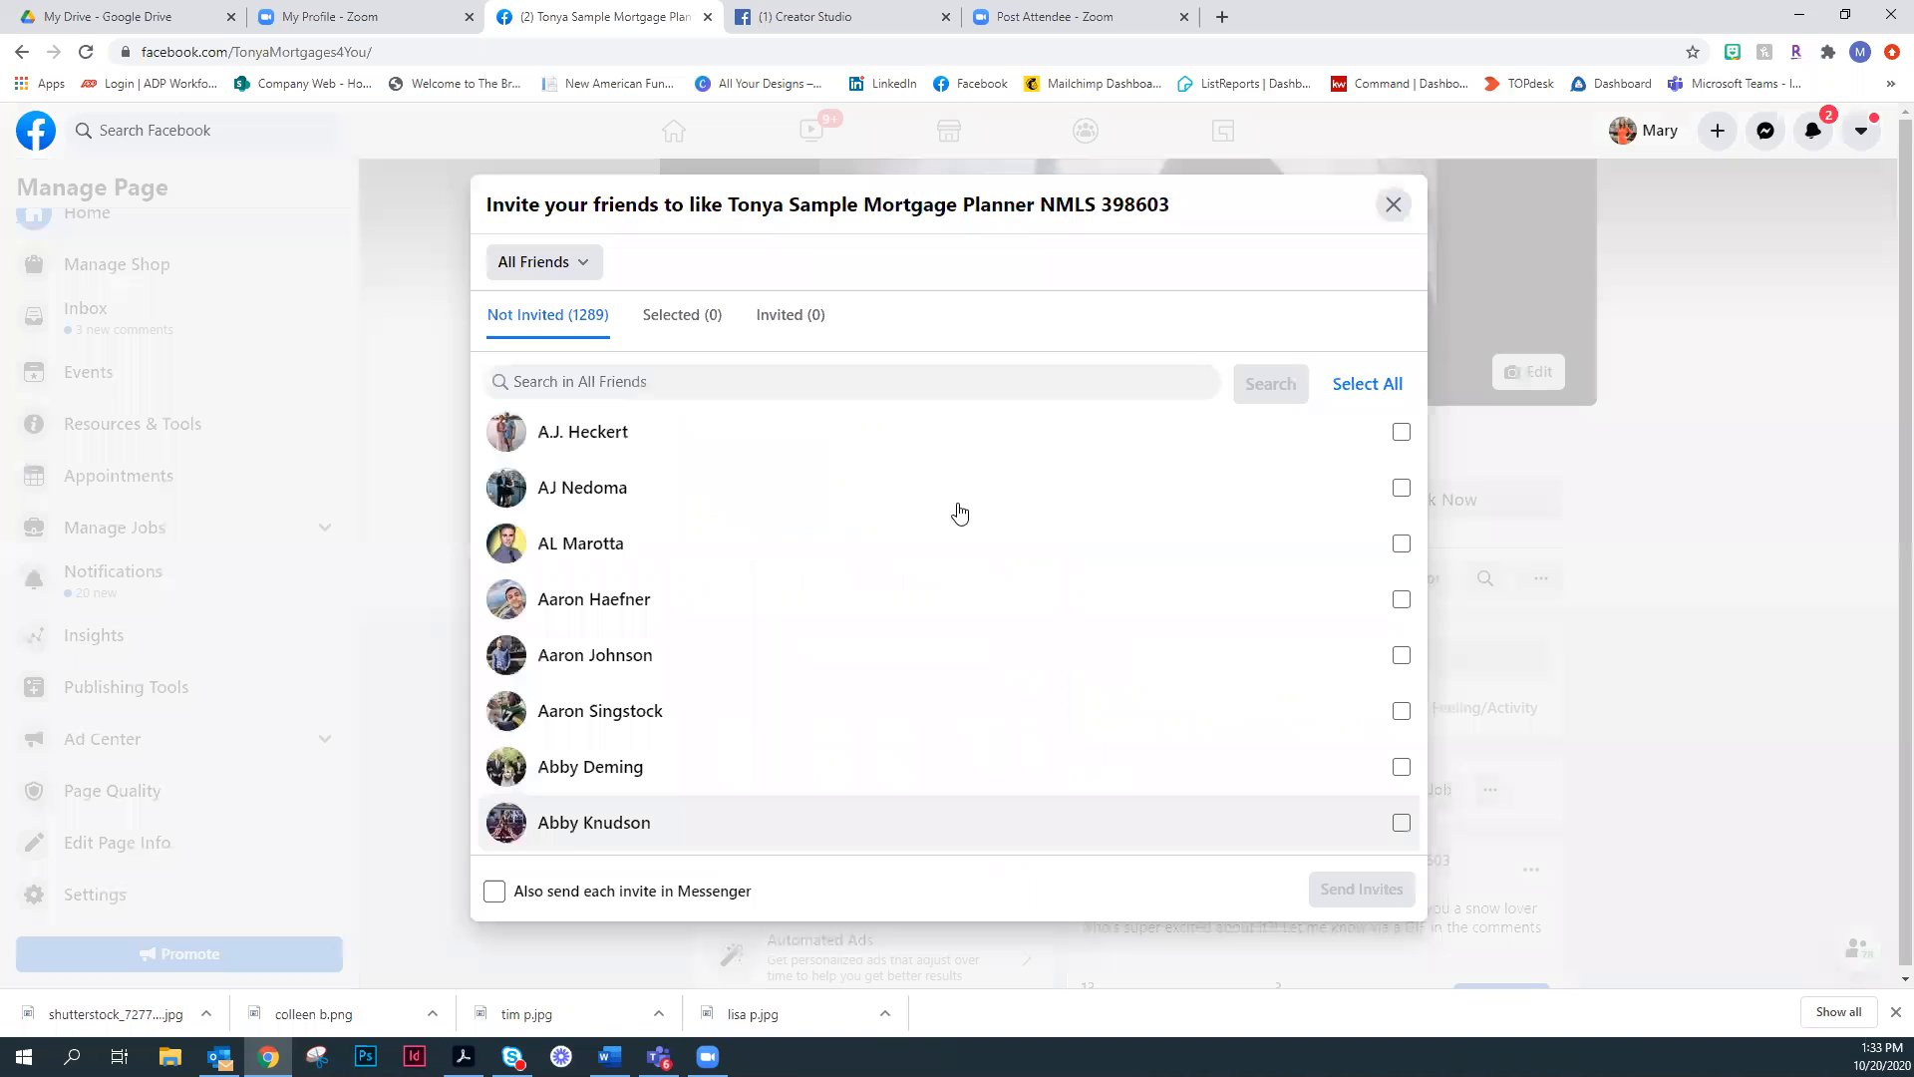
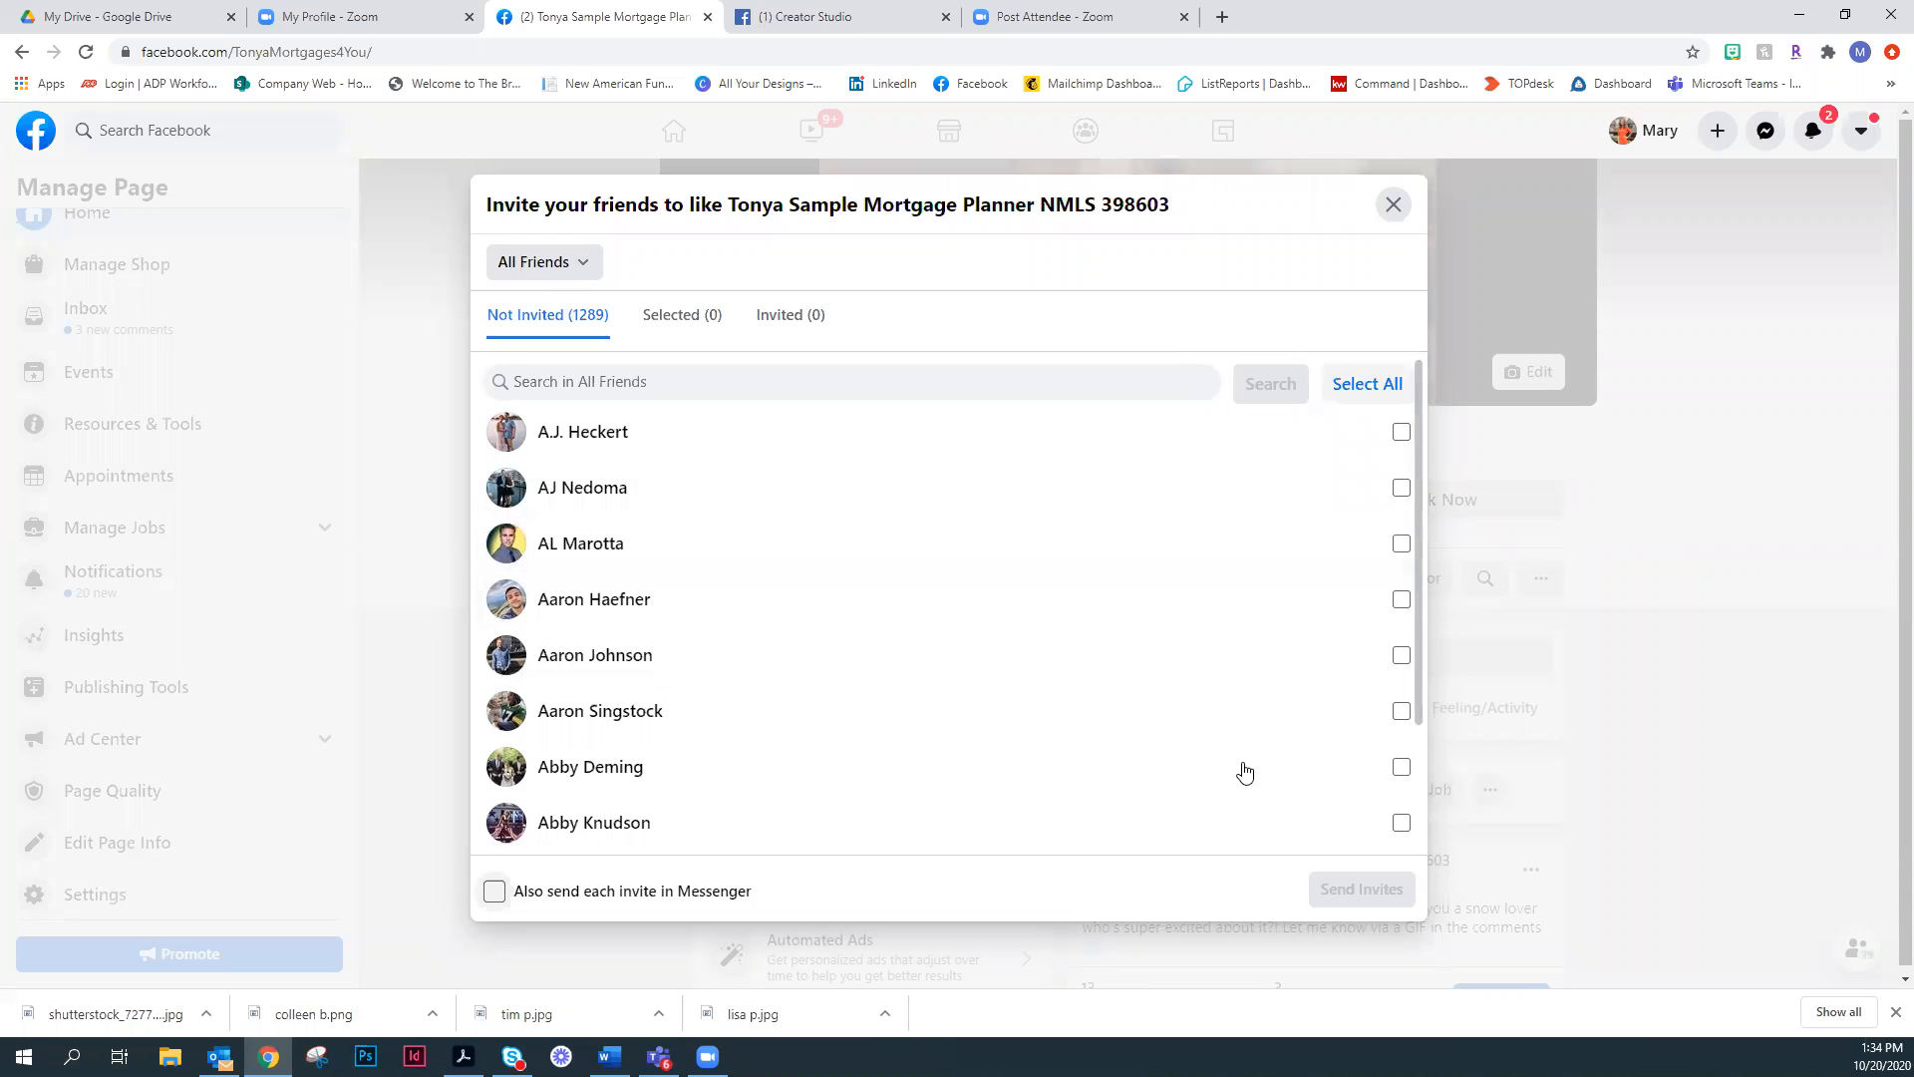
- Close the friend invitation dialog without sending invites and look through the page's recent posts, returning to the header
click(1678, 467)
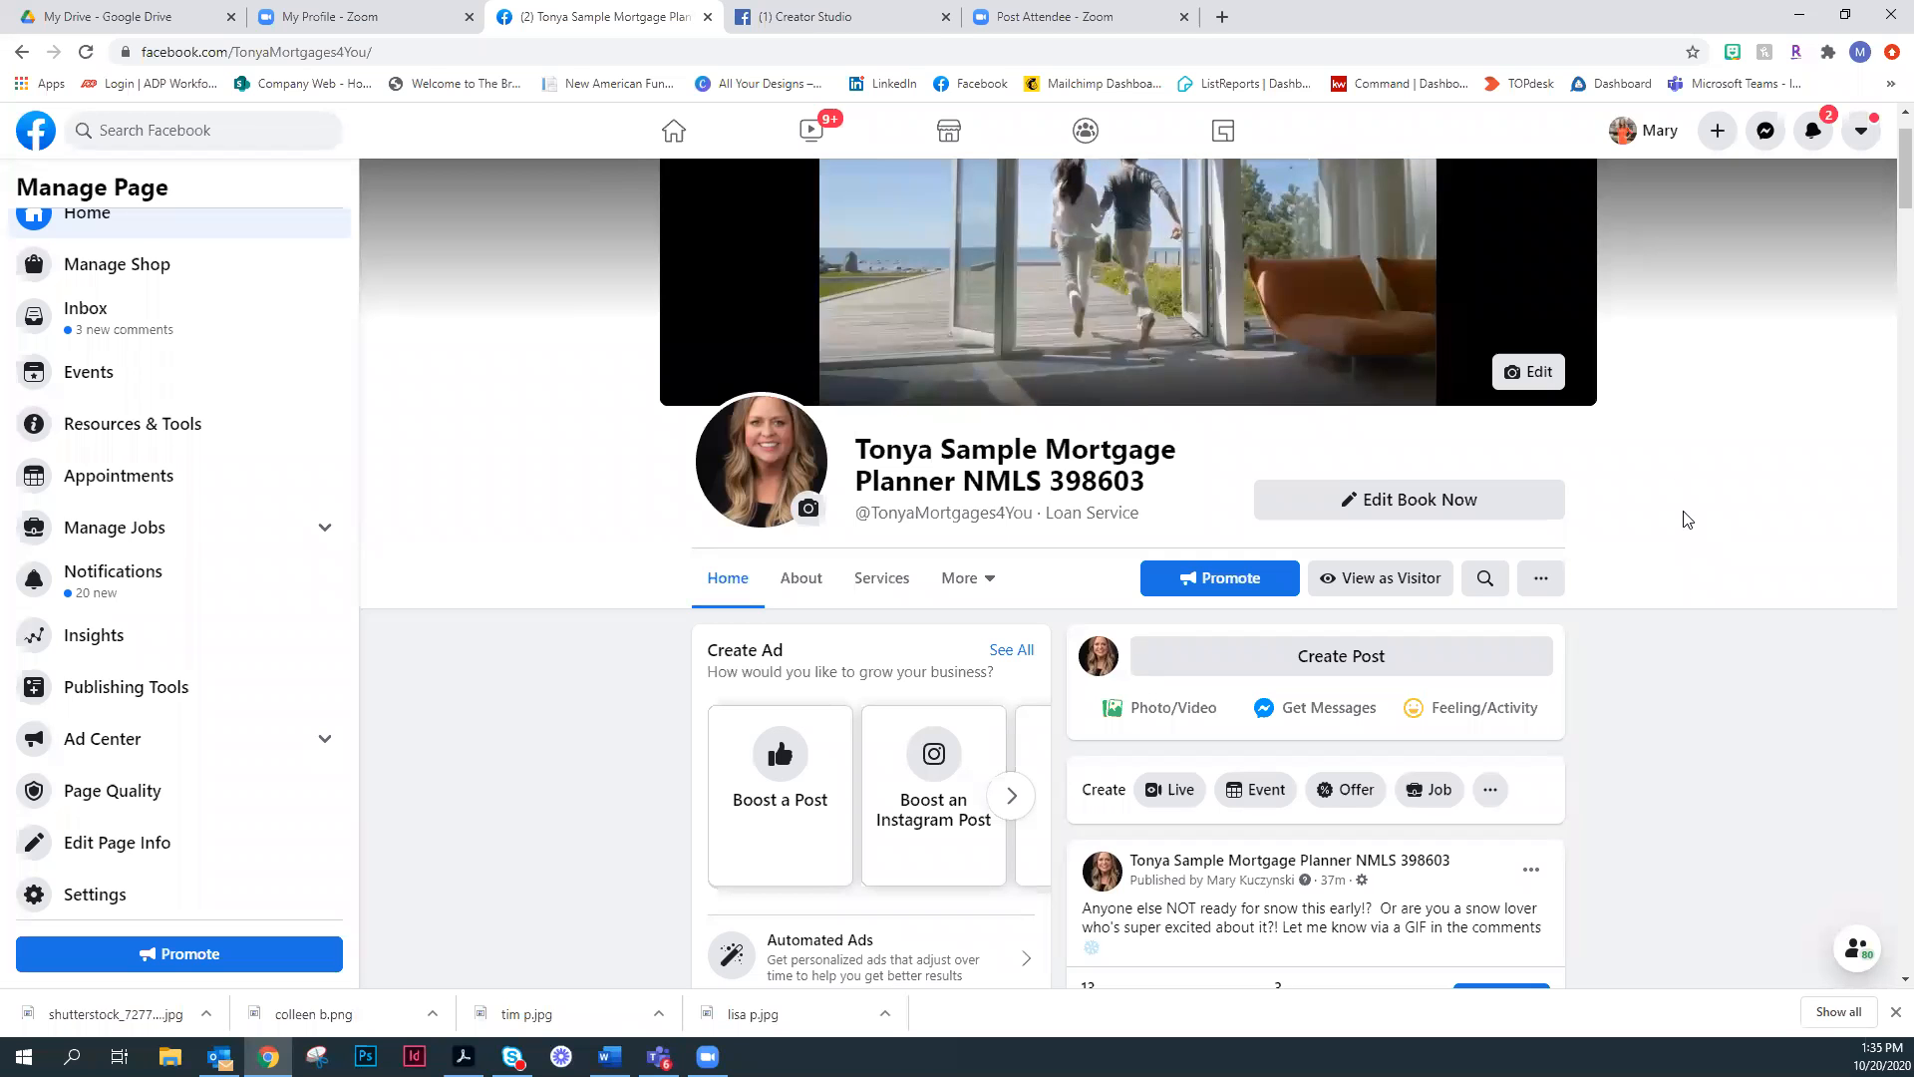
scroll(1687, 519, down, 2)
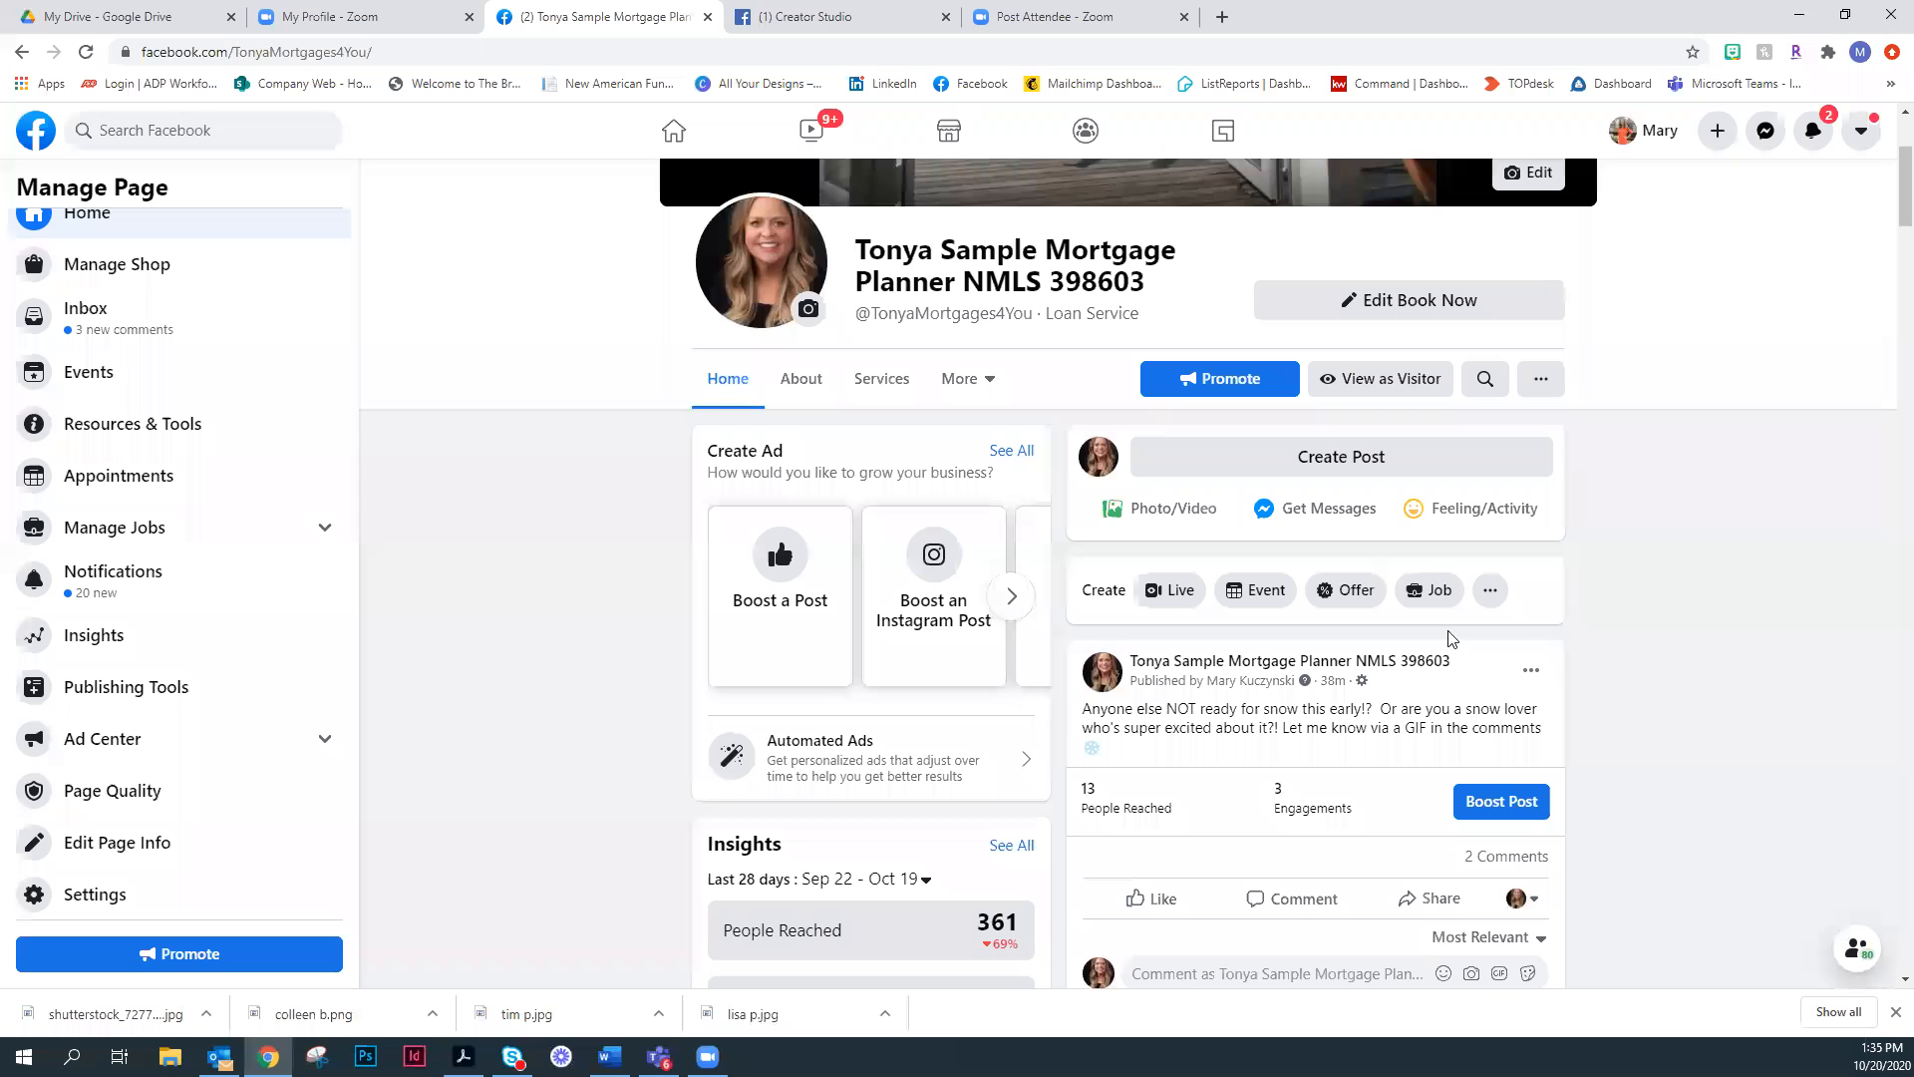
scroll(1663, 654, up, 1)
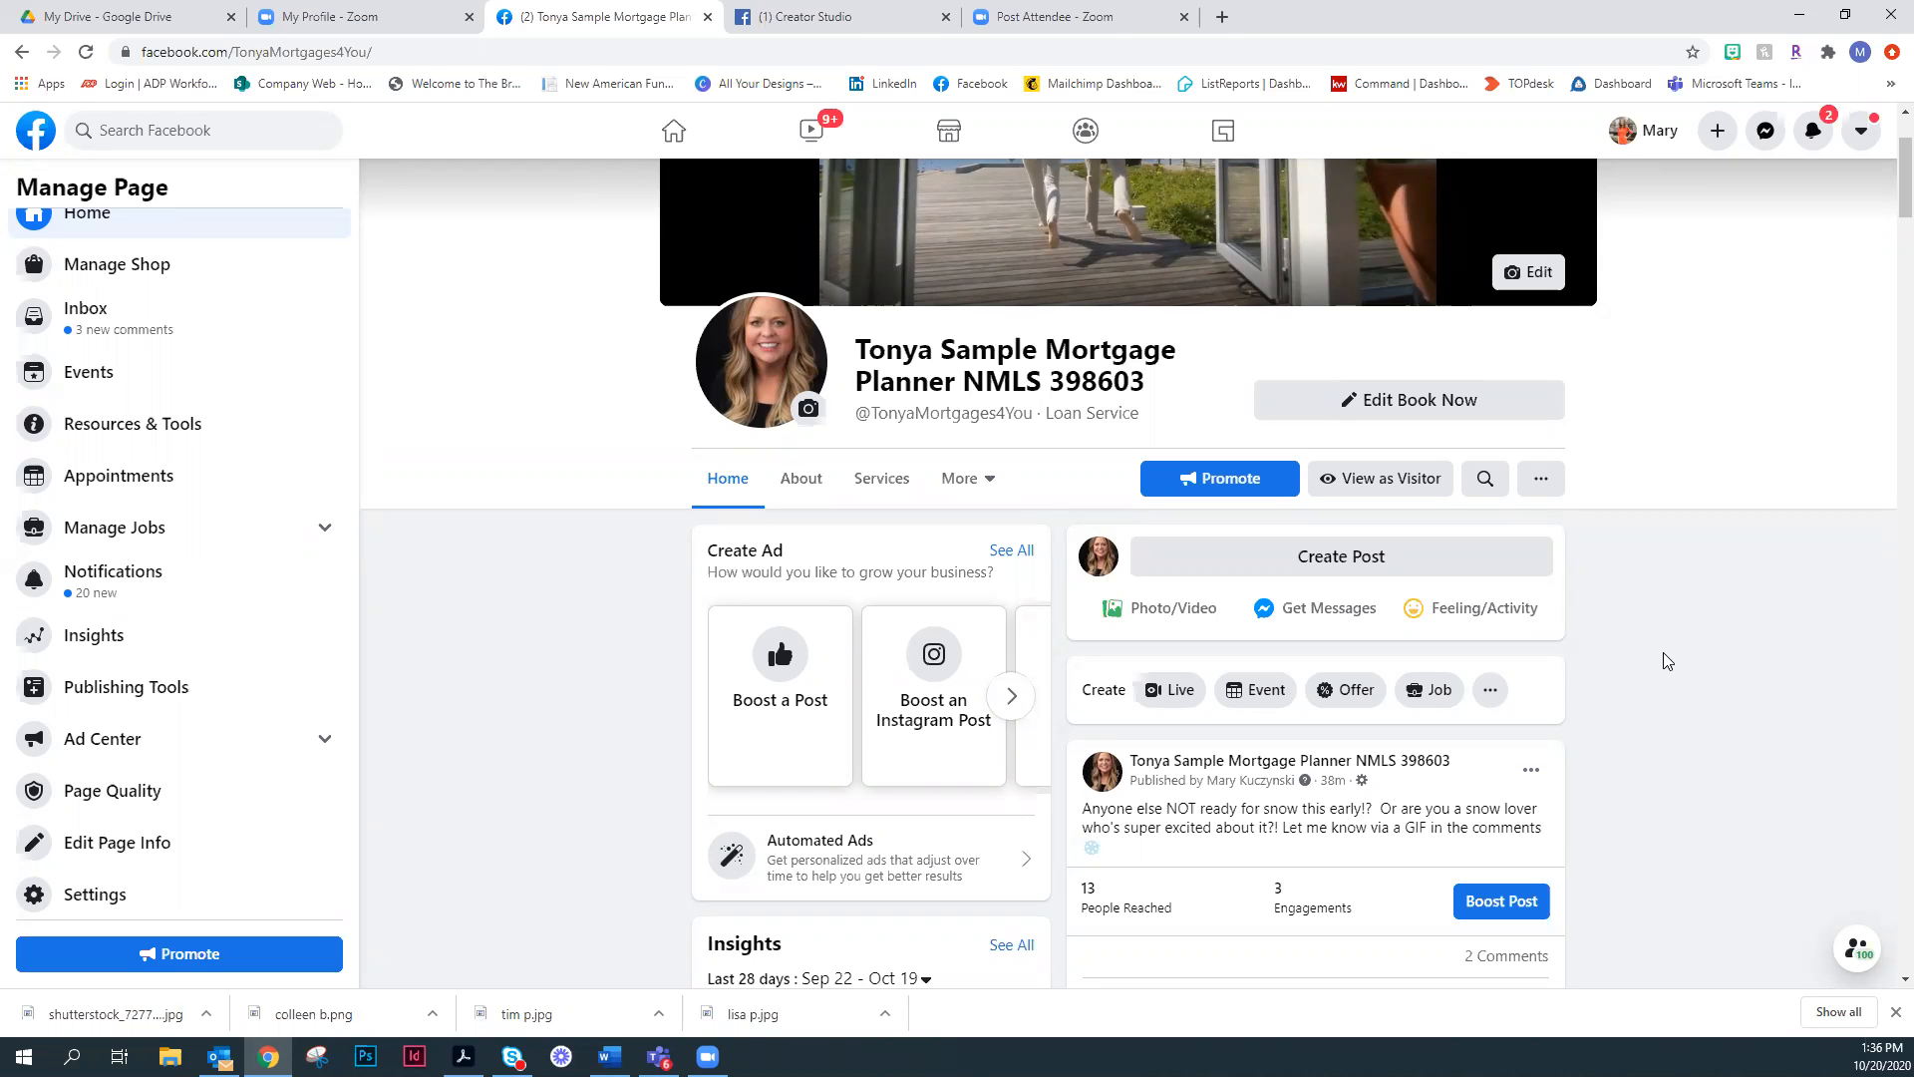
scroll(1687, 652, down, 1)
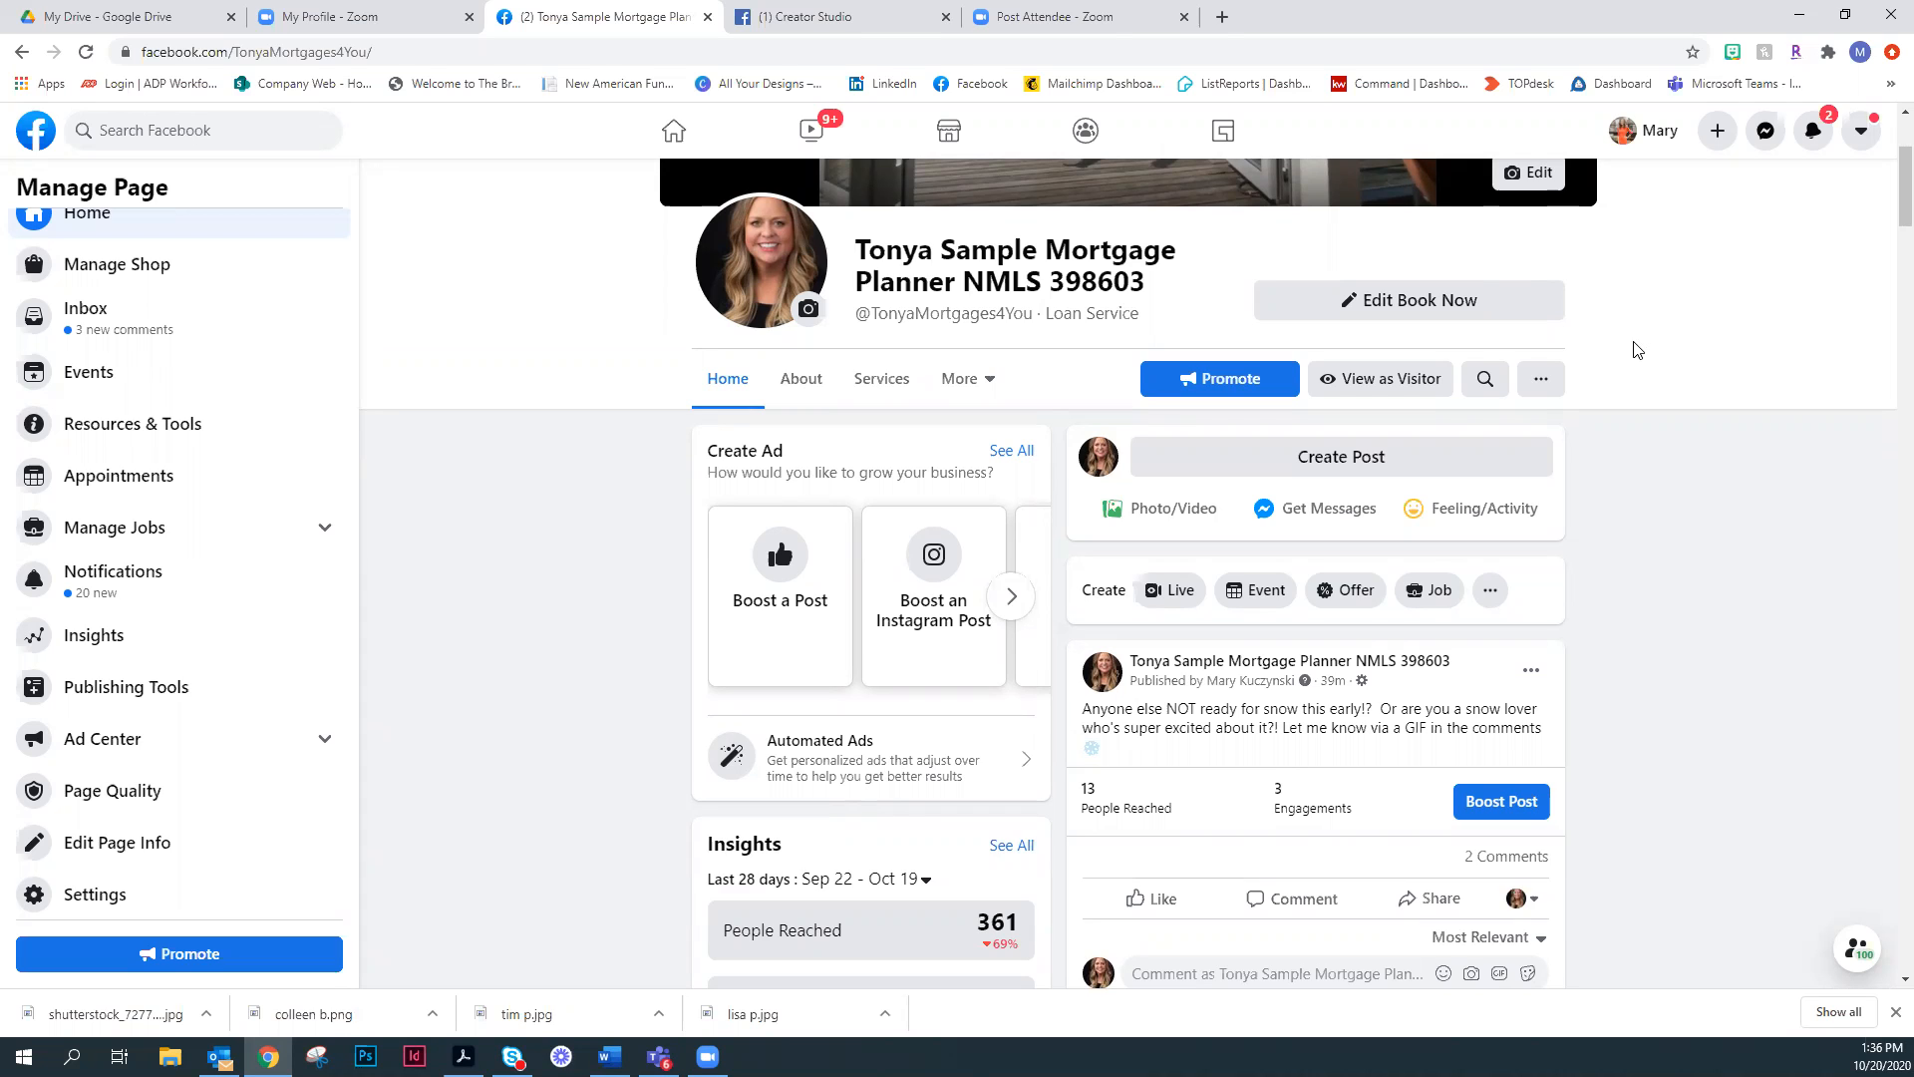
scroll(1621, 483, down, 8)
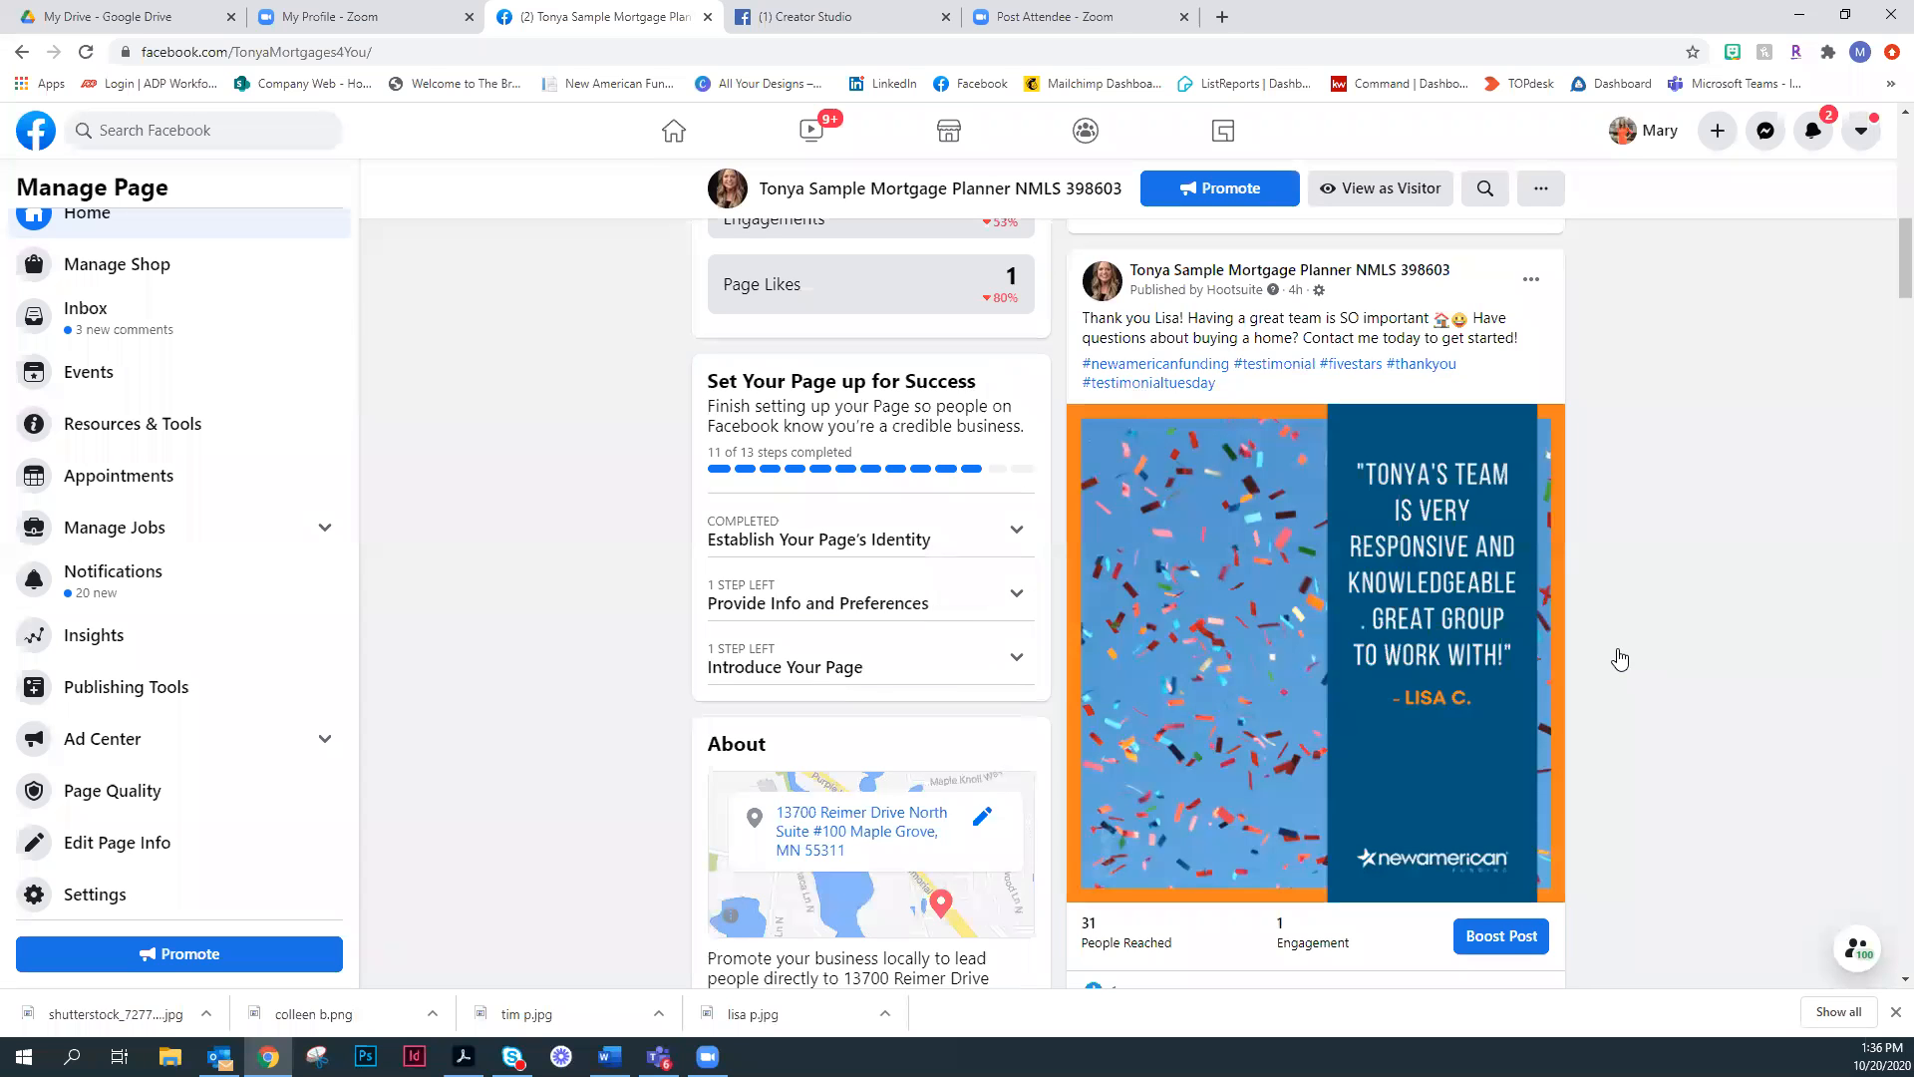
scroll(1731, 578, down, 10)
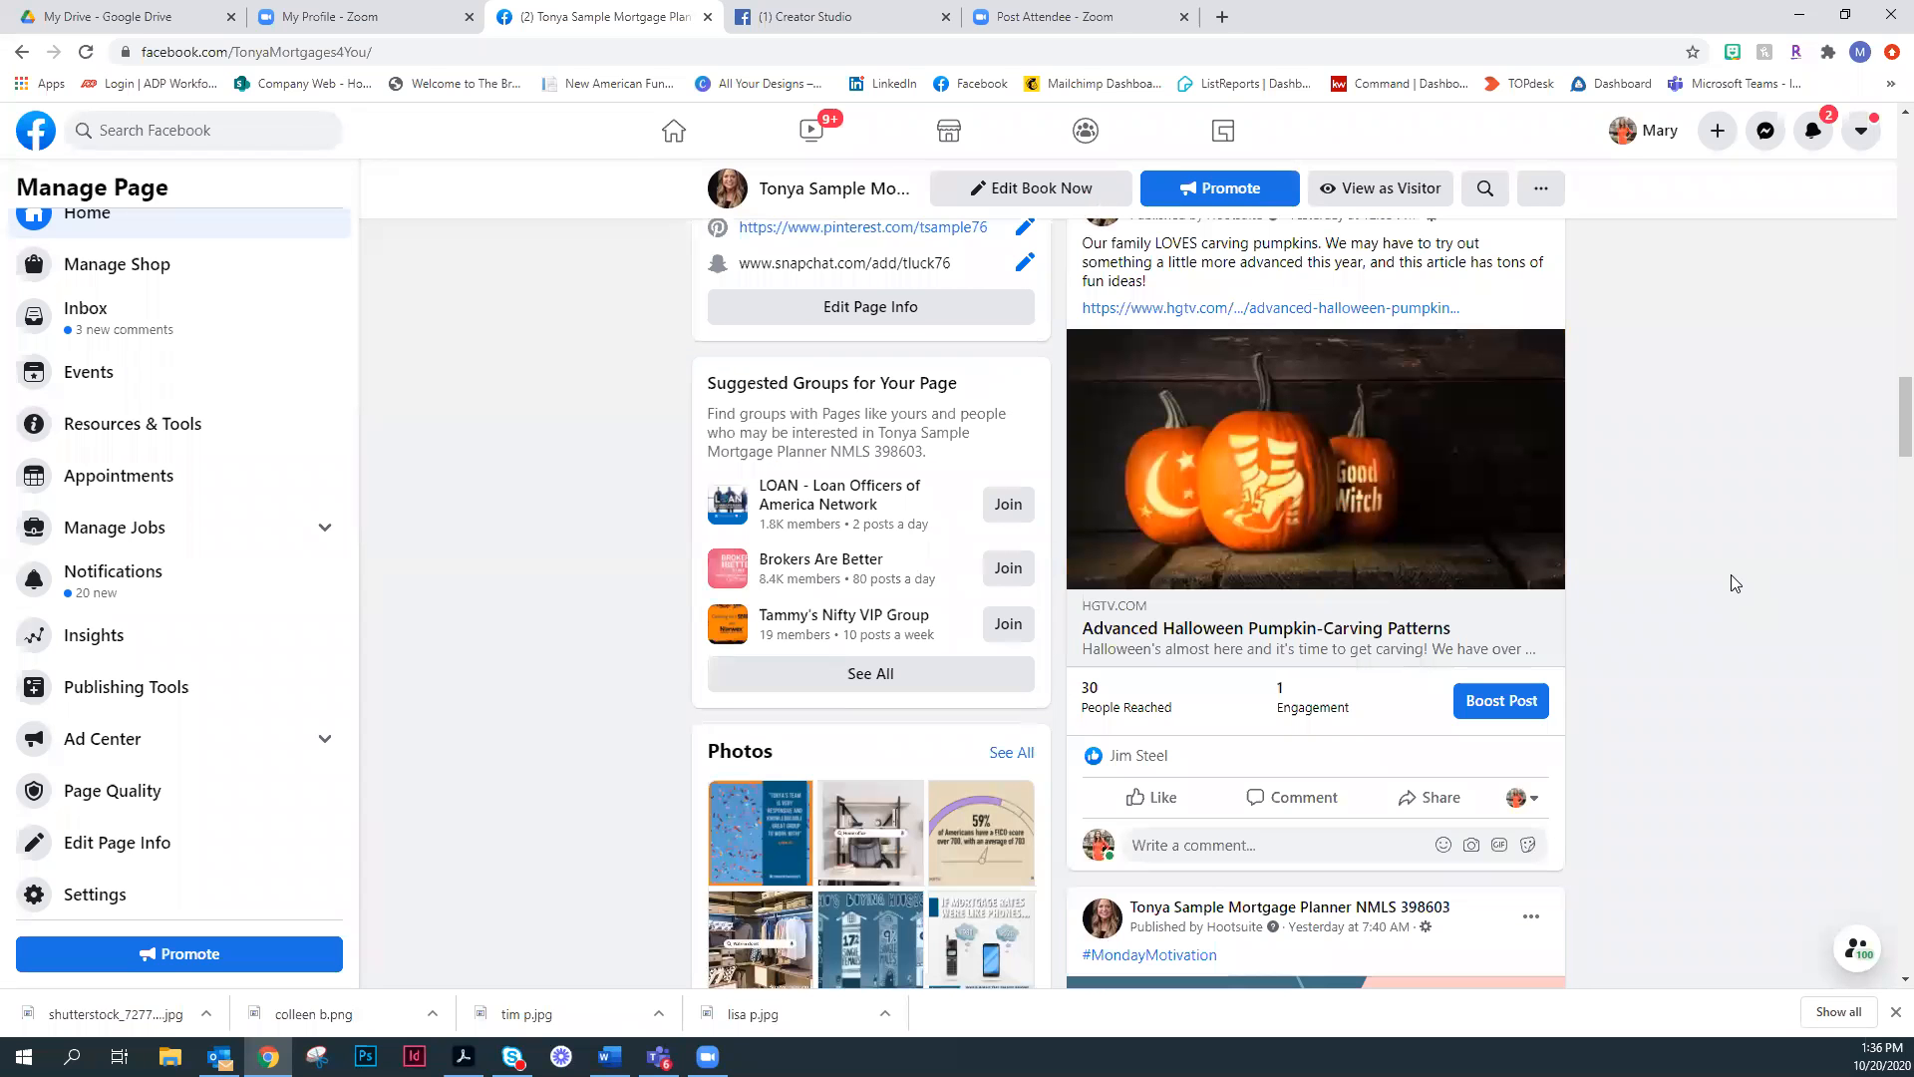
scroll(1734, 583, down, 10)
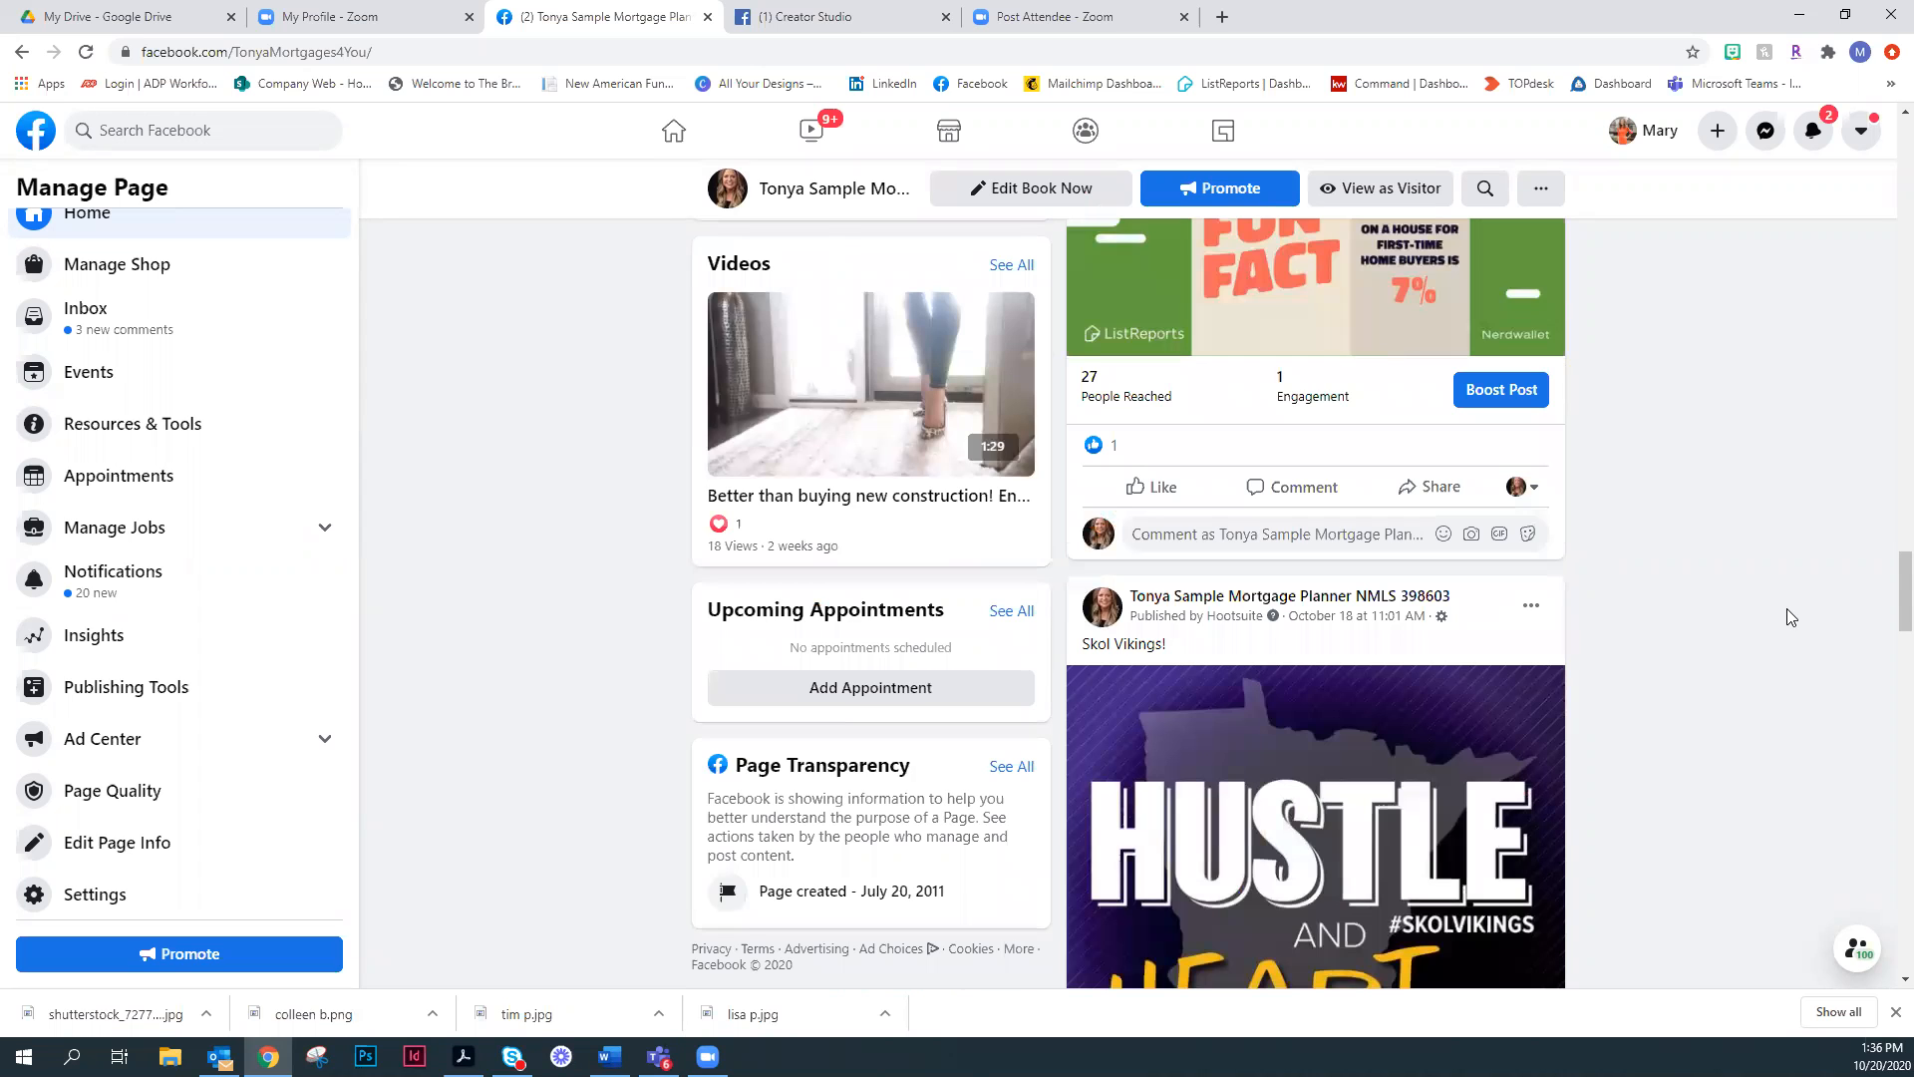
scroll(1787, 617, up, 20)
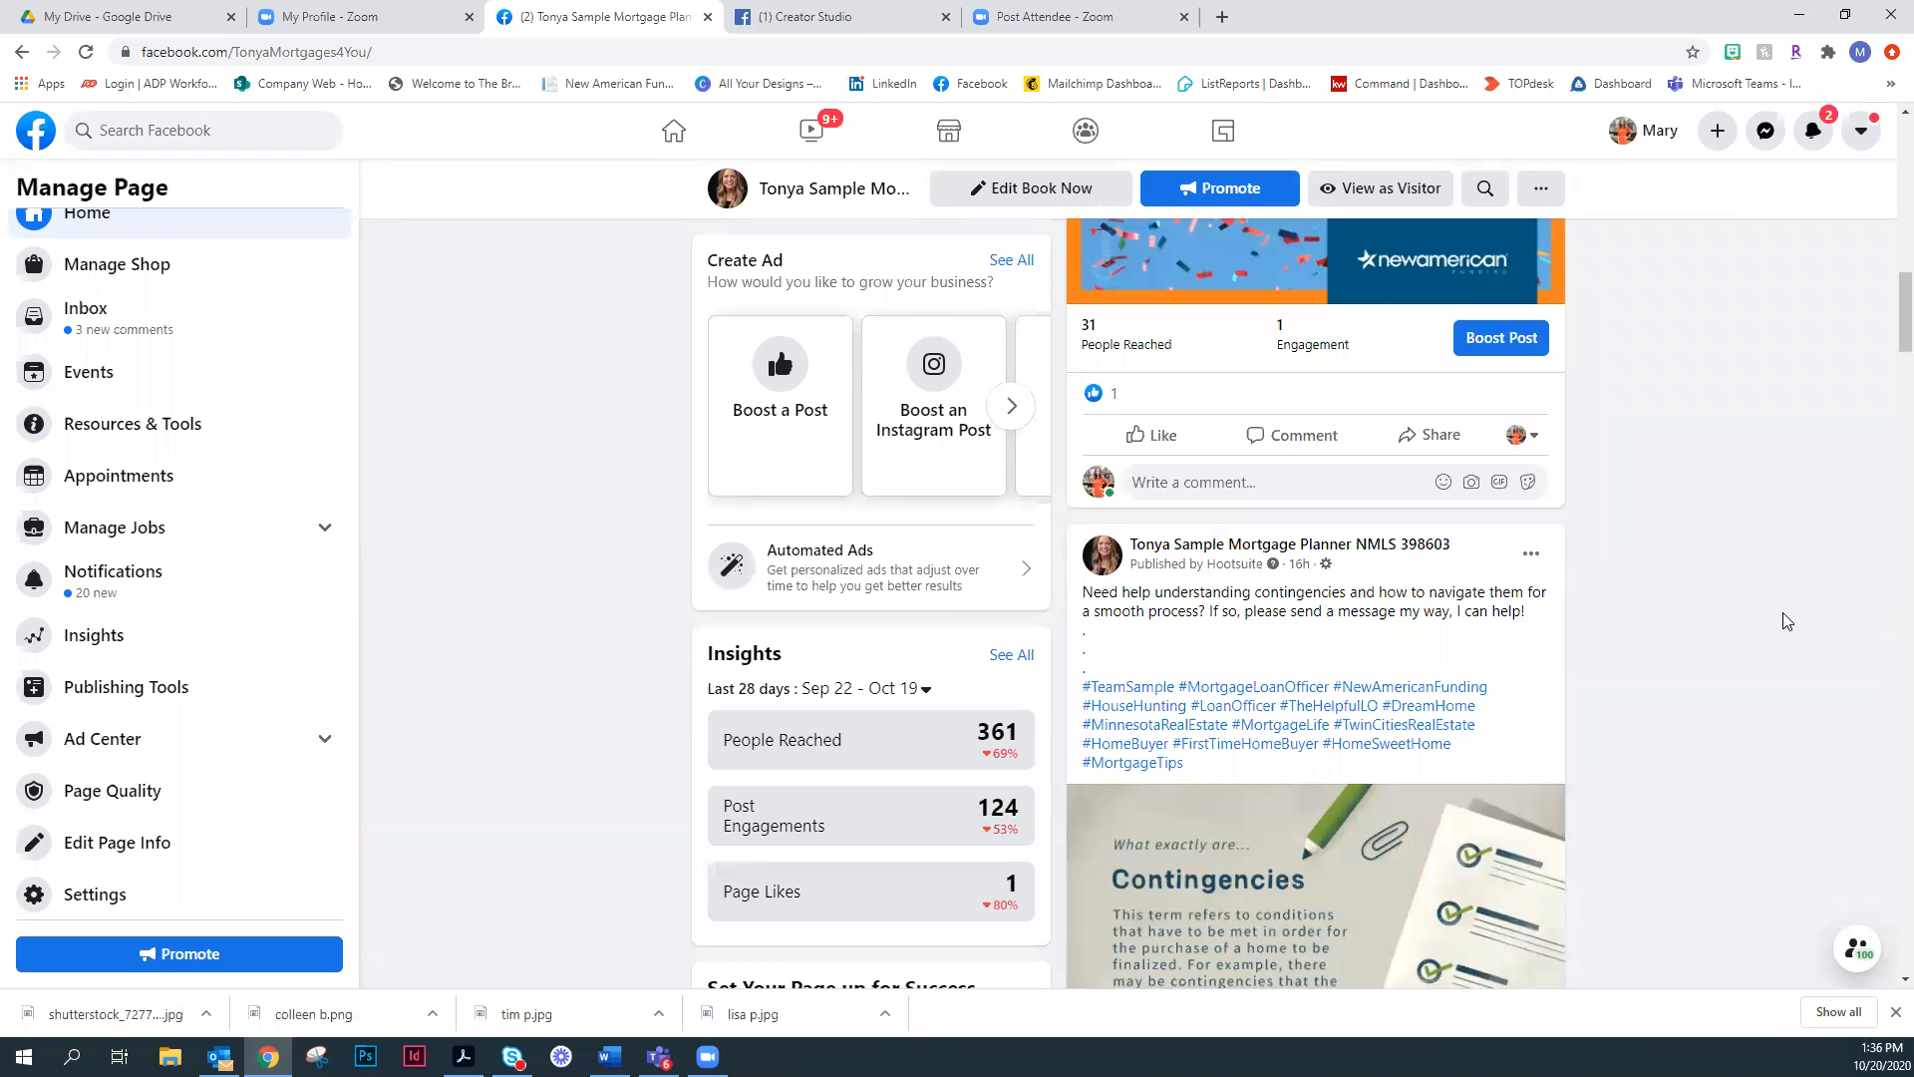
scroll(1788, 730, up, 3)
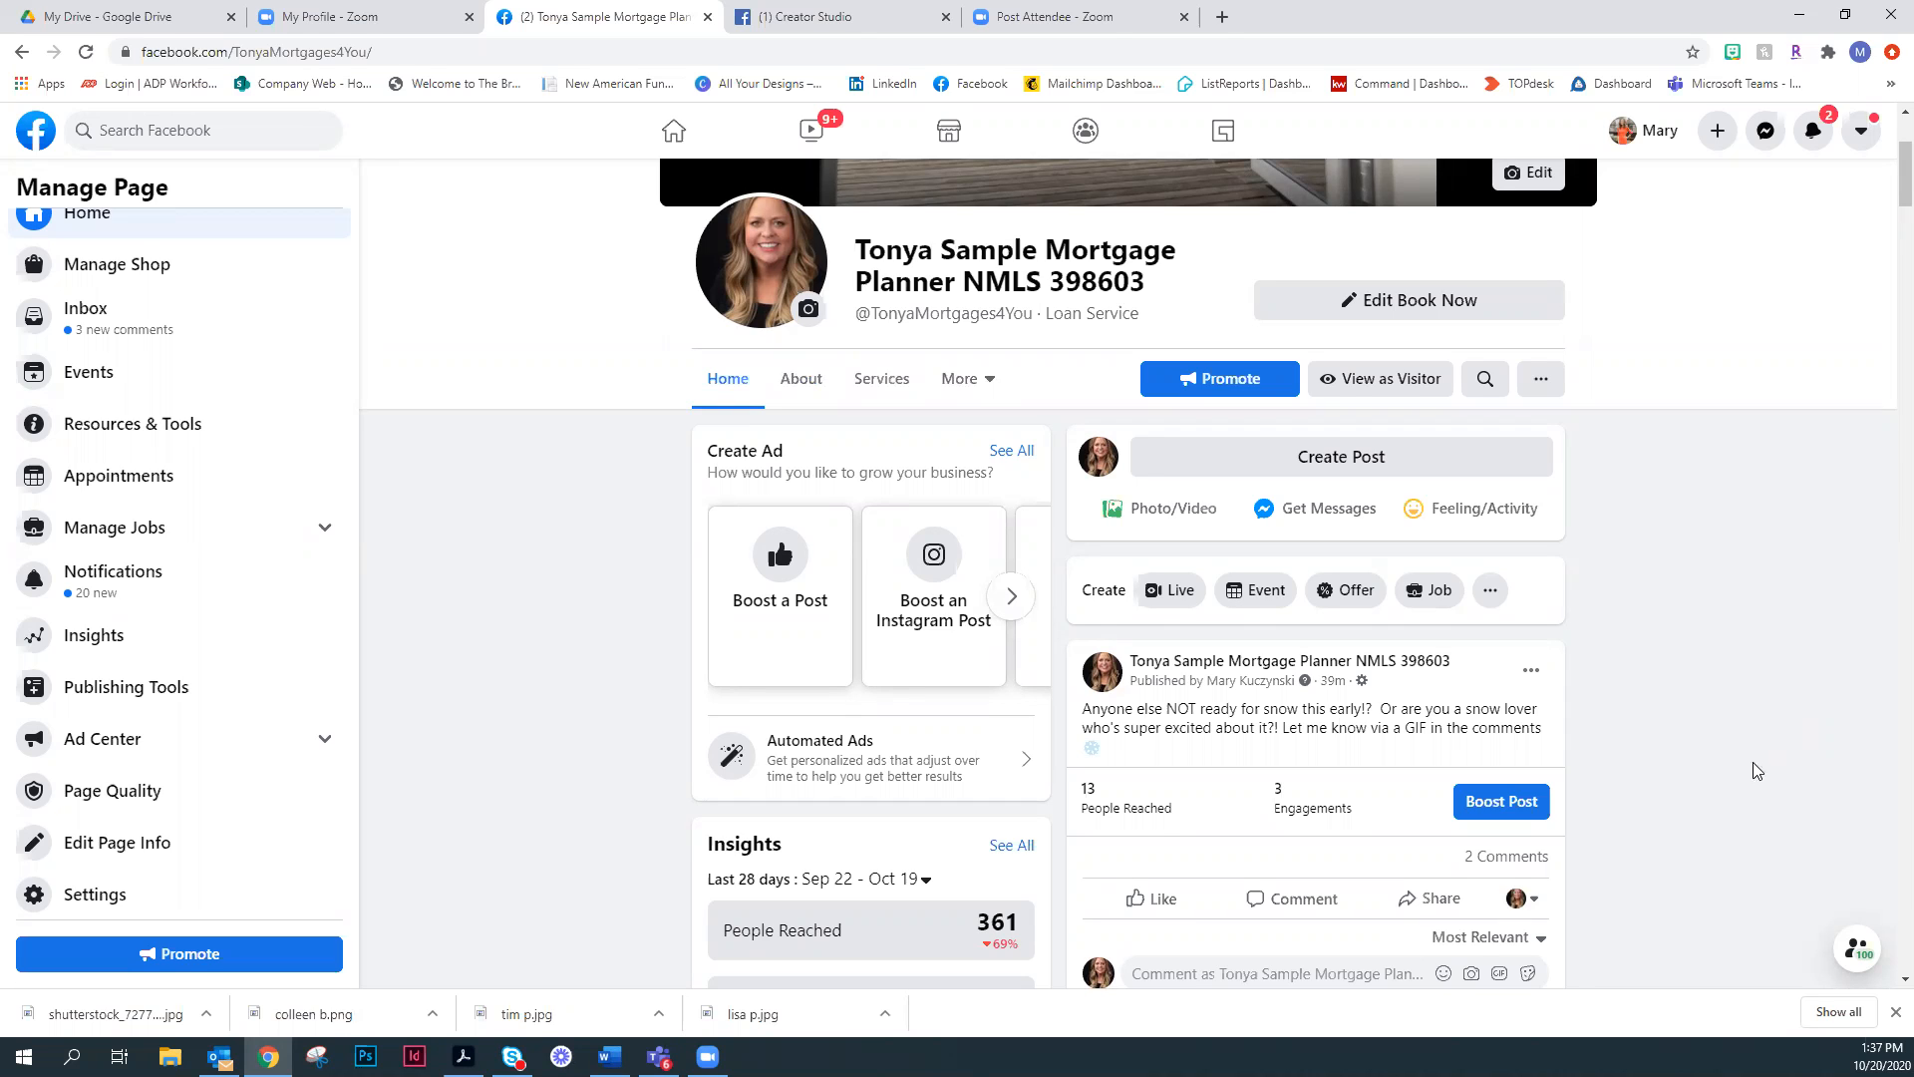
- Switch the testimonial post's interaction identity to the business page, check its sharing options, and dismiss them without sharing
scroll(1701, 714, down, 3)
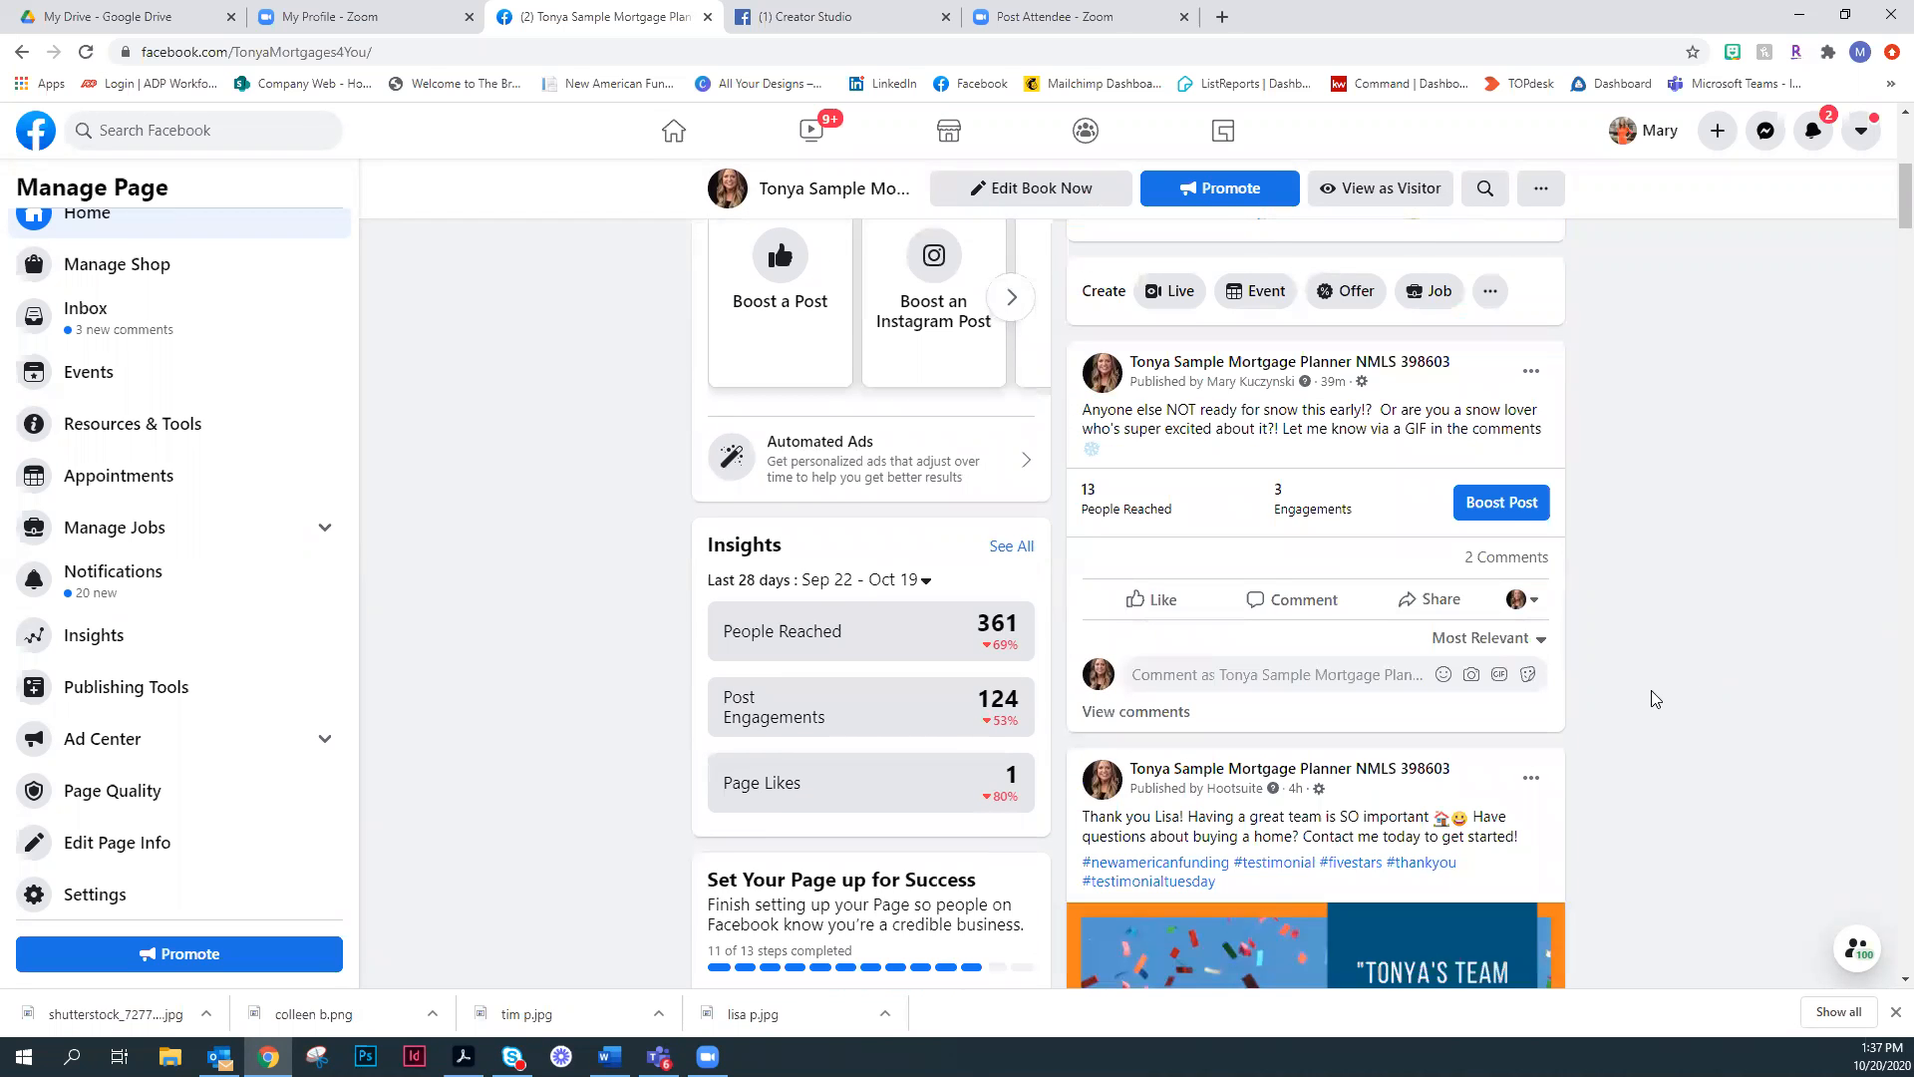
scroll(1675, 811, down, 6)
scroll(1615, 788, down, 2)
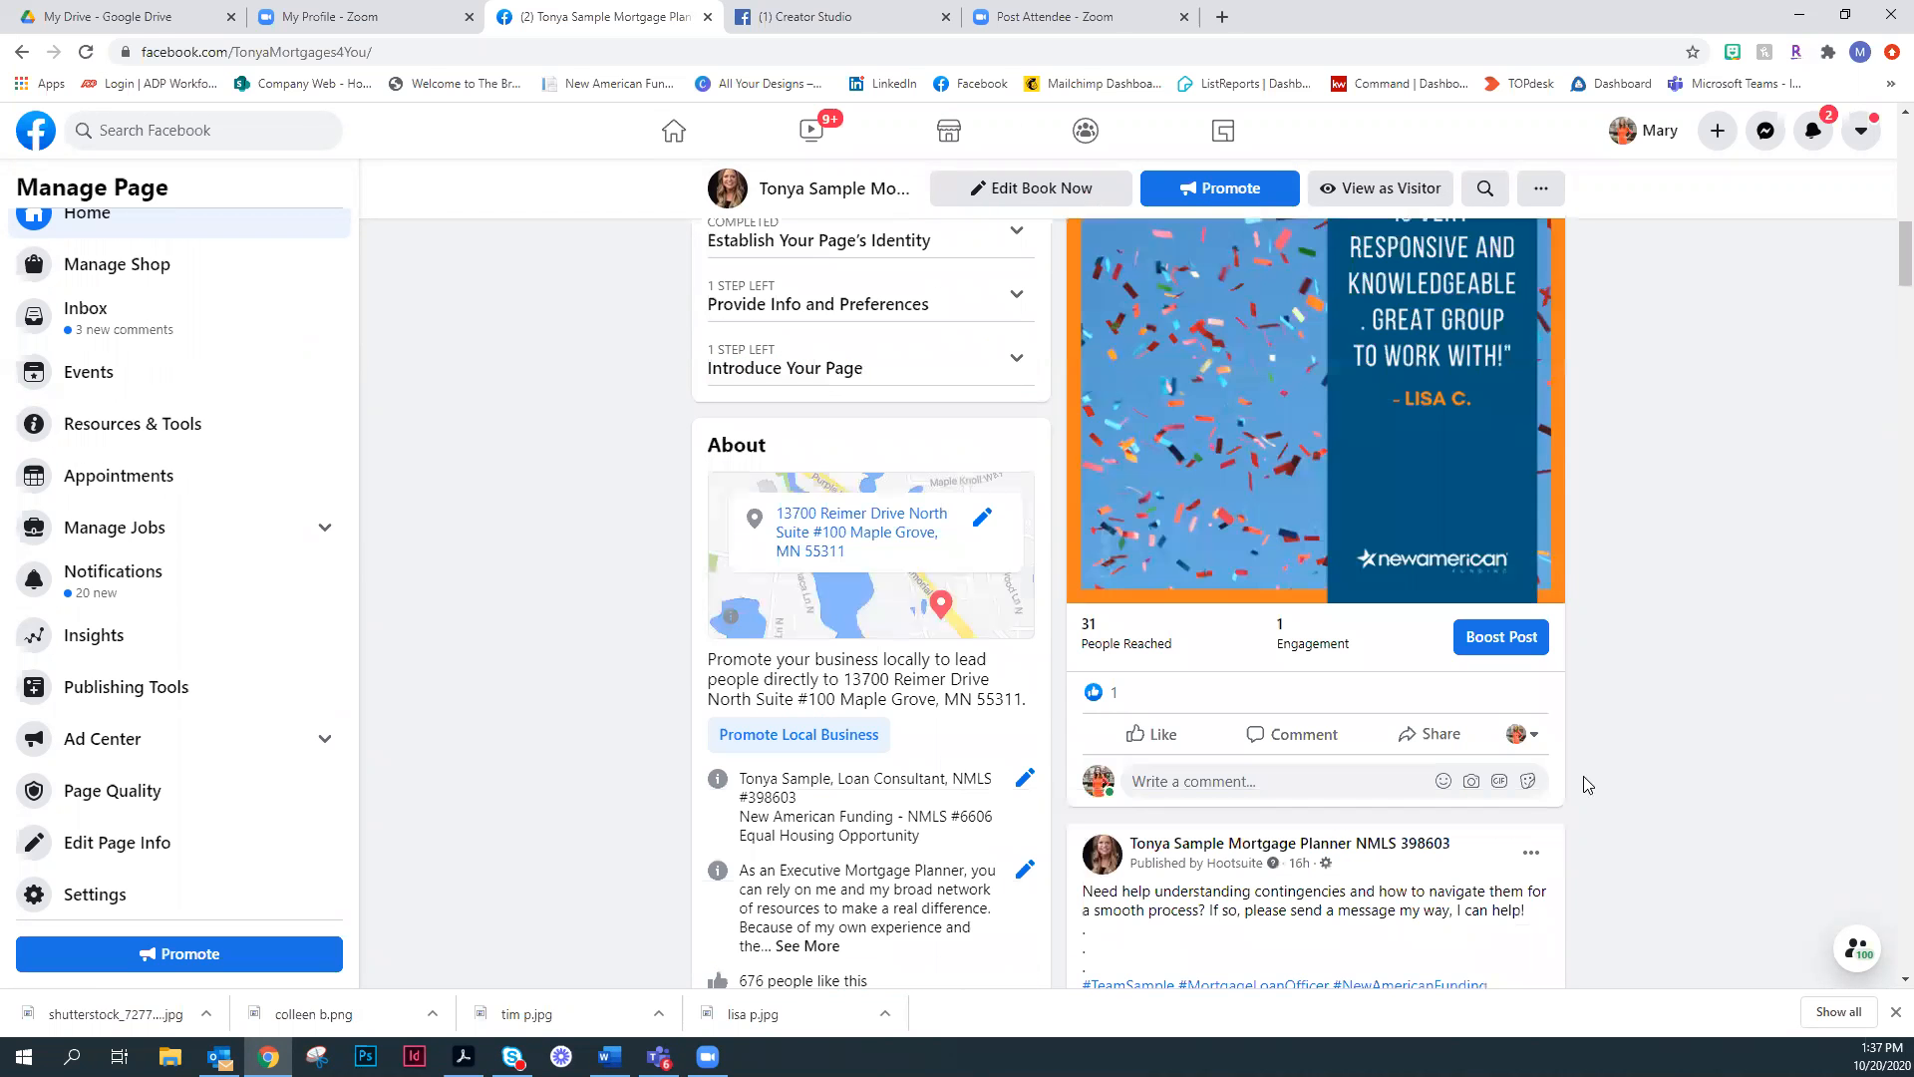
click(1522, 735)
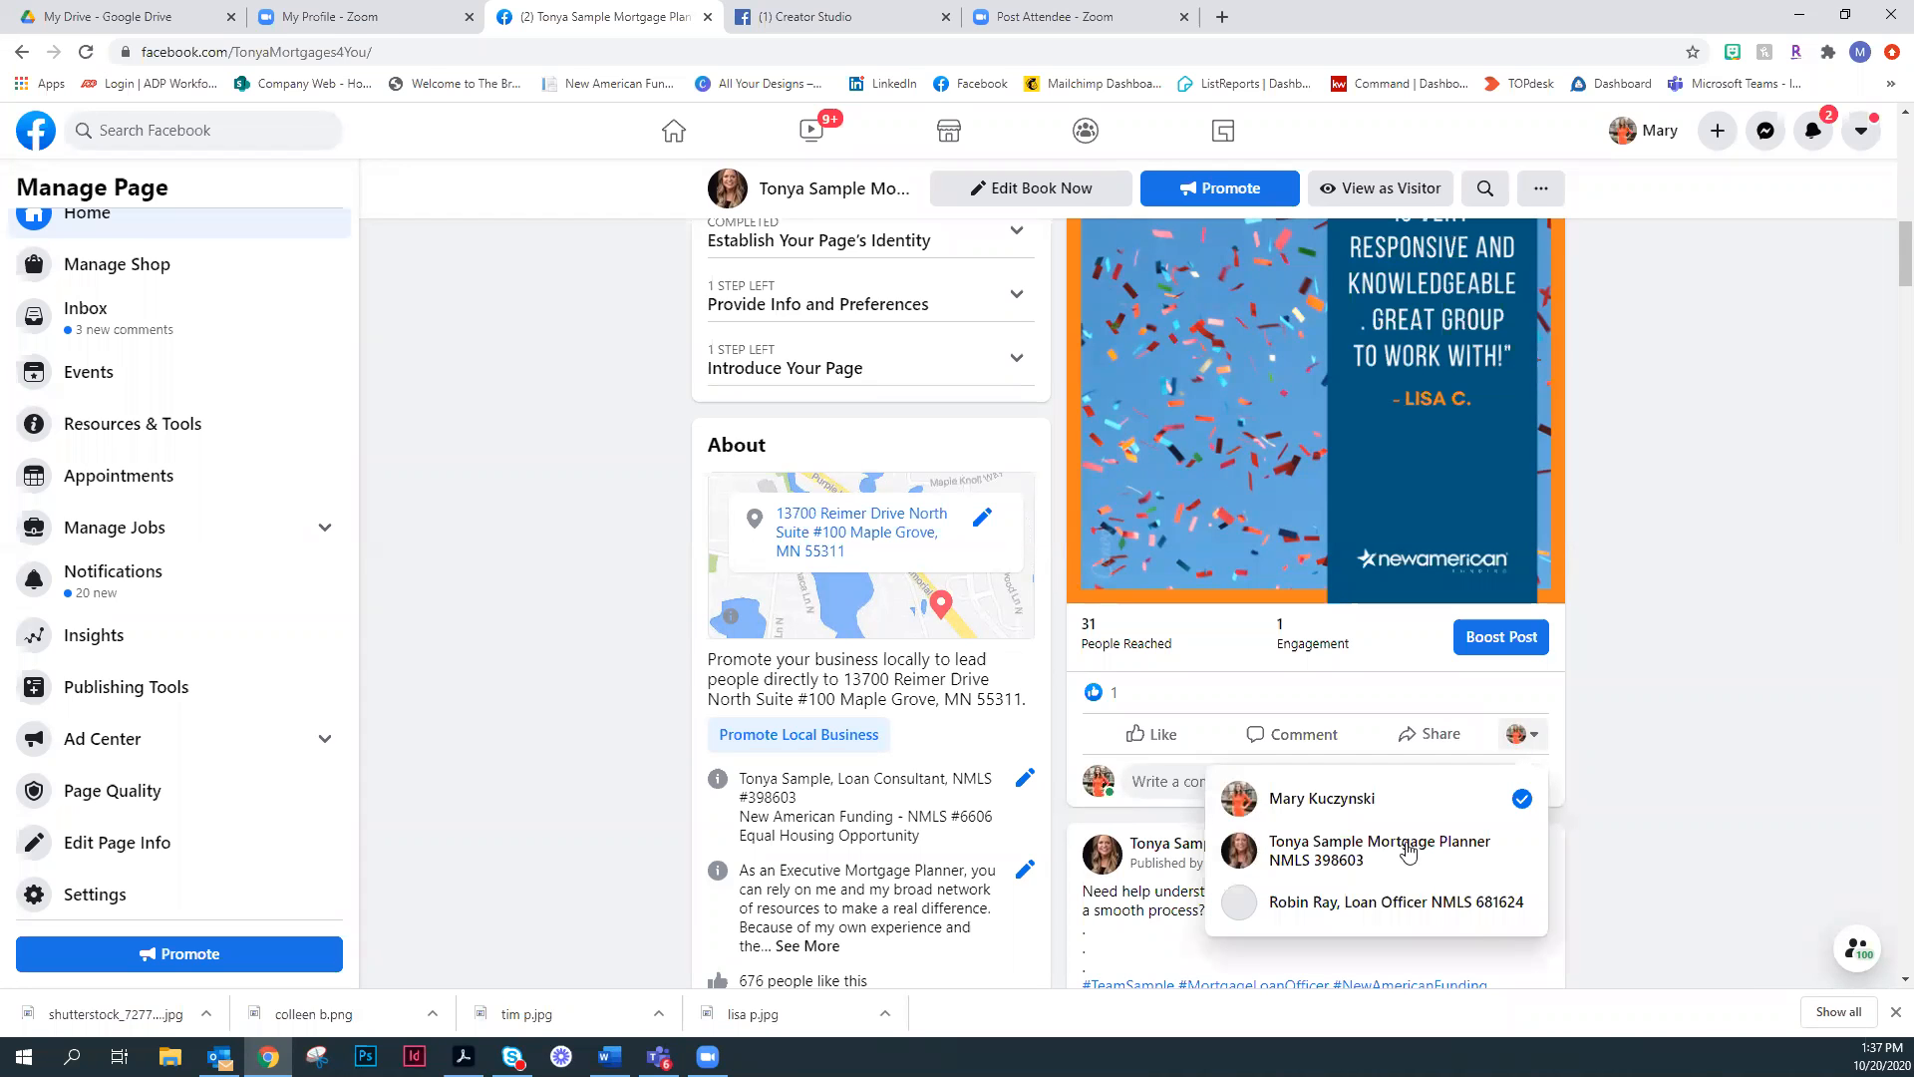
click(1408, 842)
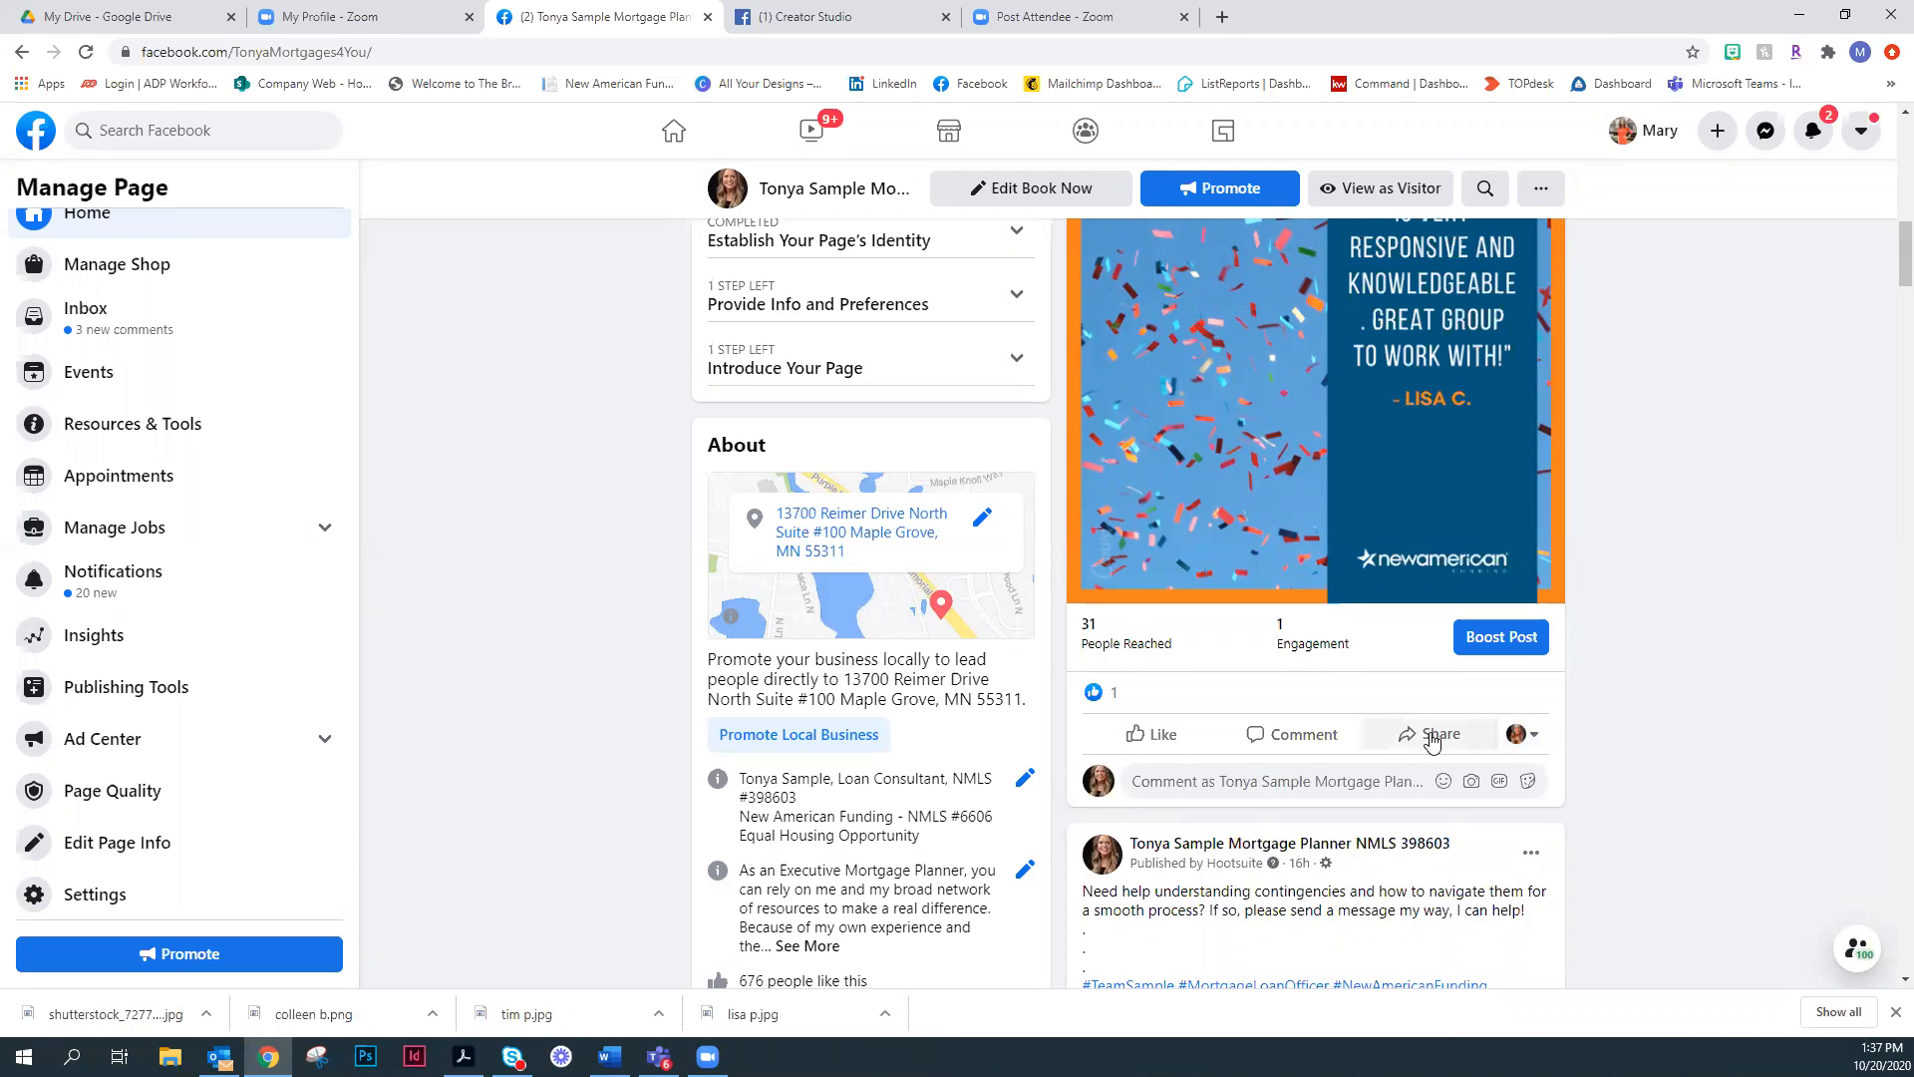
click(1433, 738)
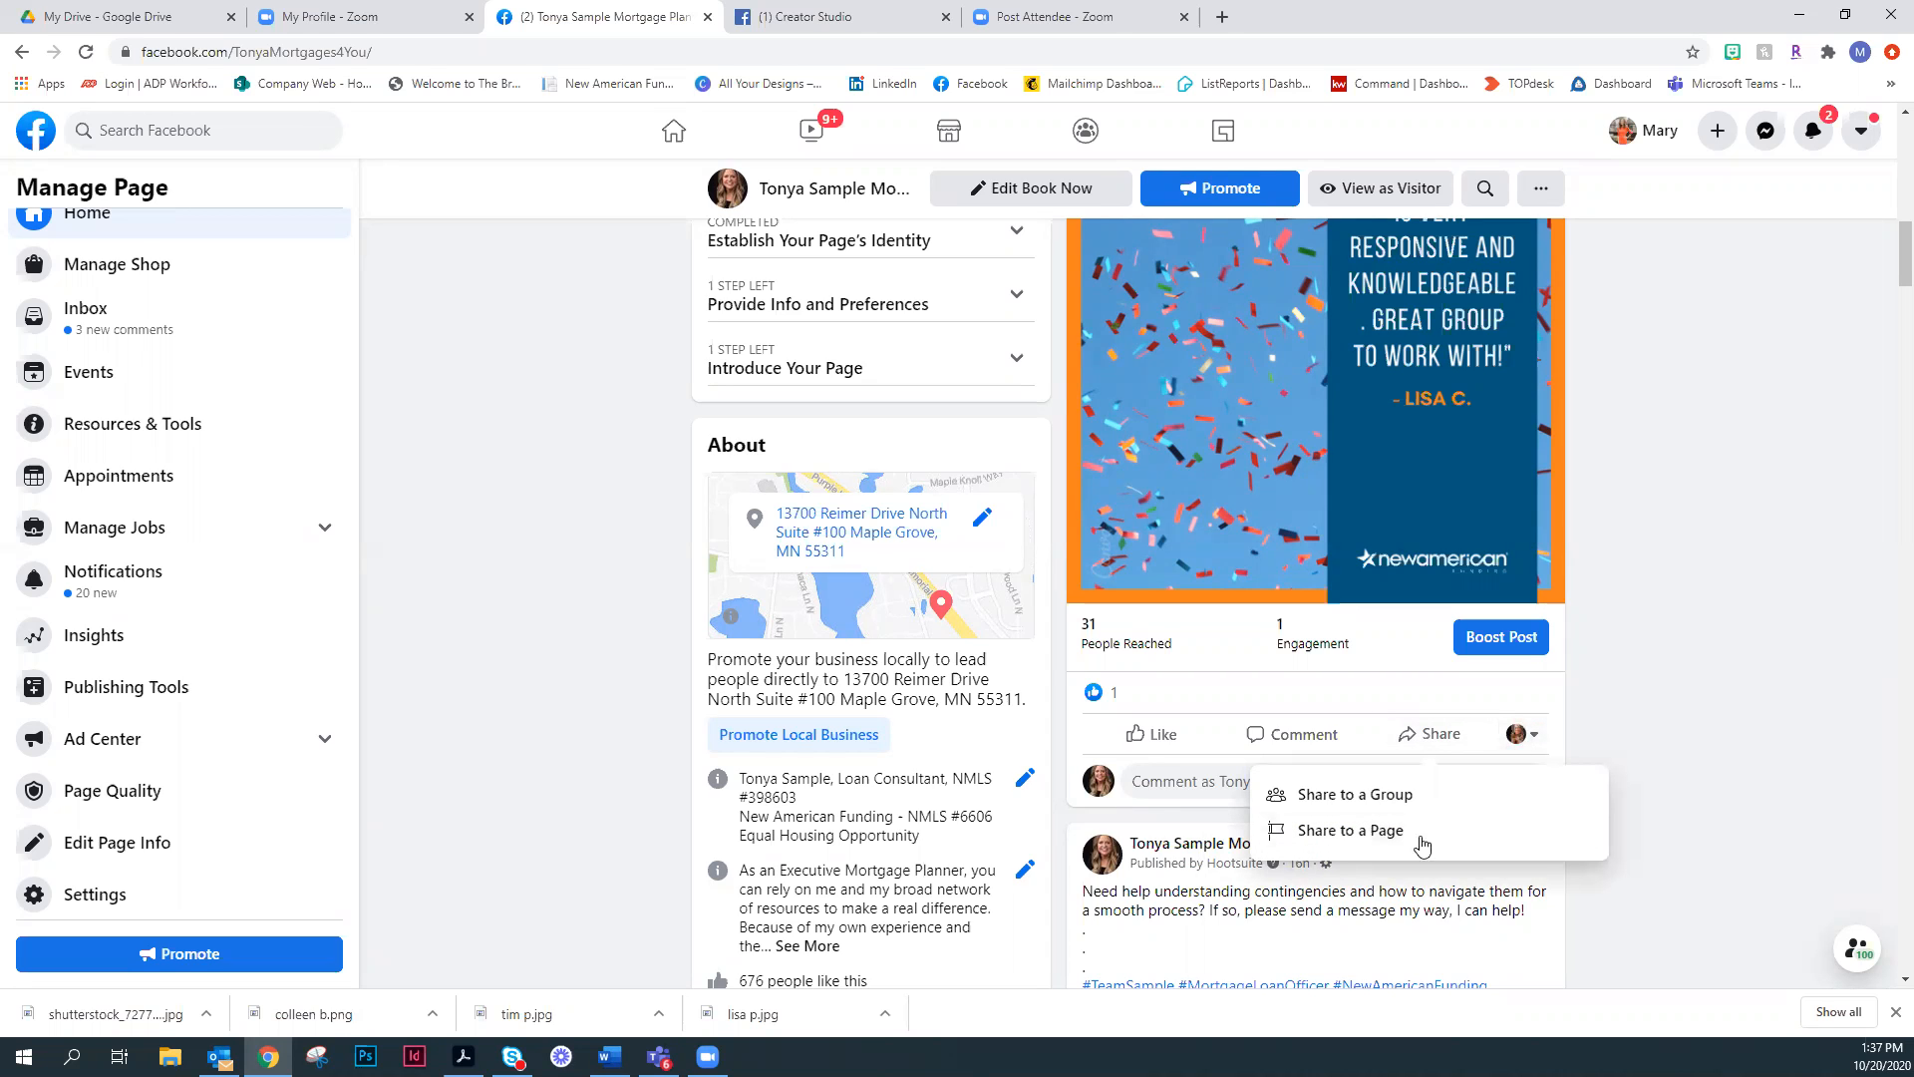
click(1642, 680)
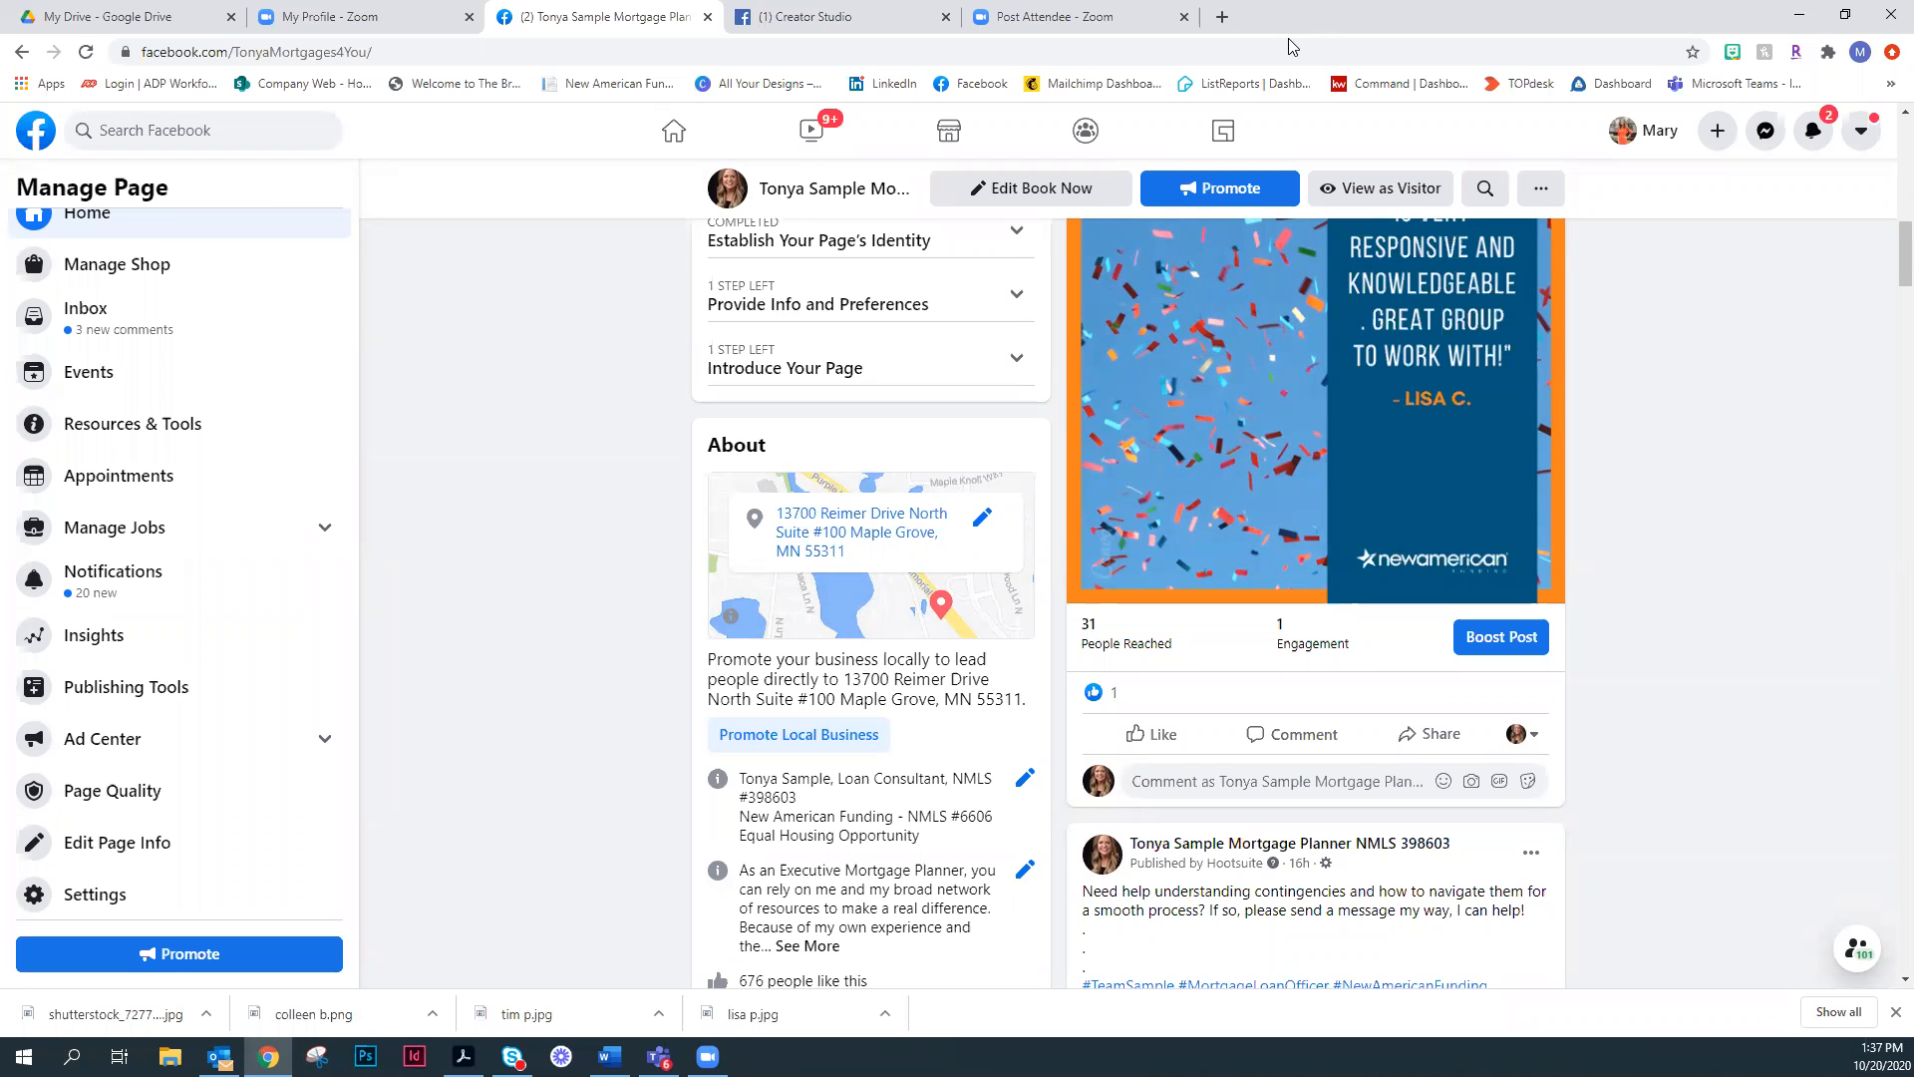
- Search for "new american funding blog" in a new browser tab and look through the blog's articles for shareable content
key(ctrl+t)
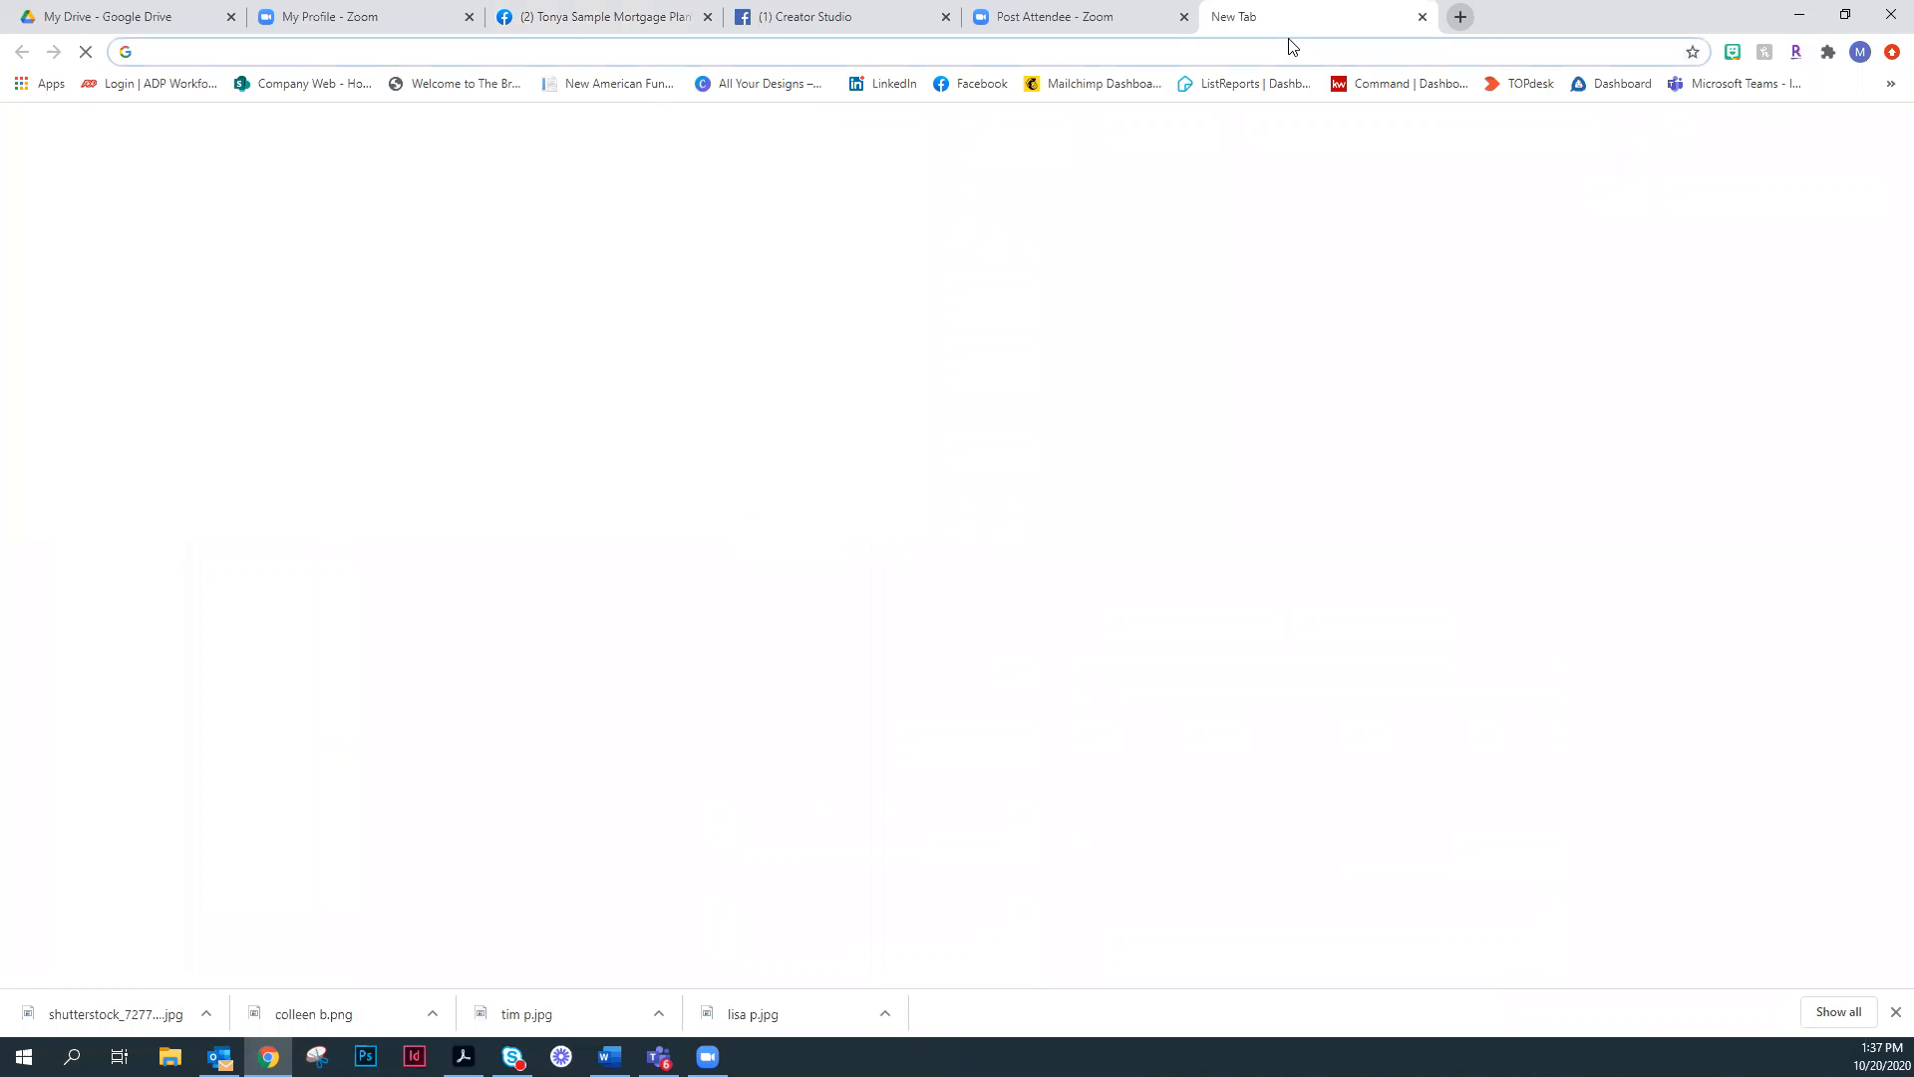
text(new american funding blog)
key(Return)
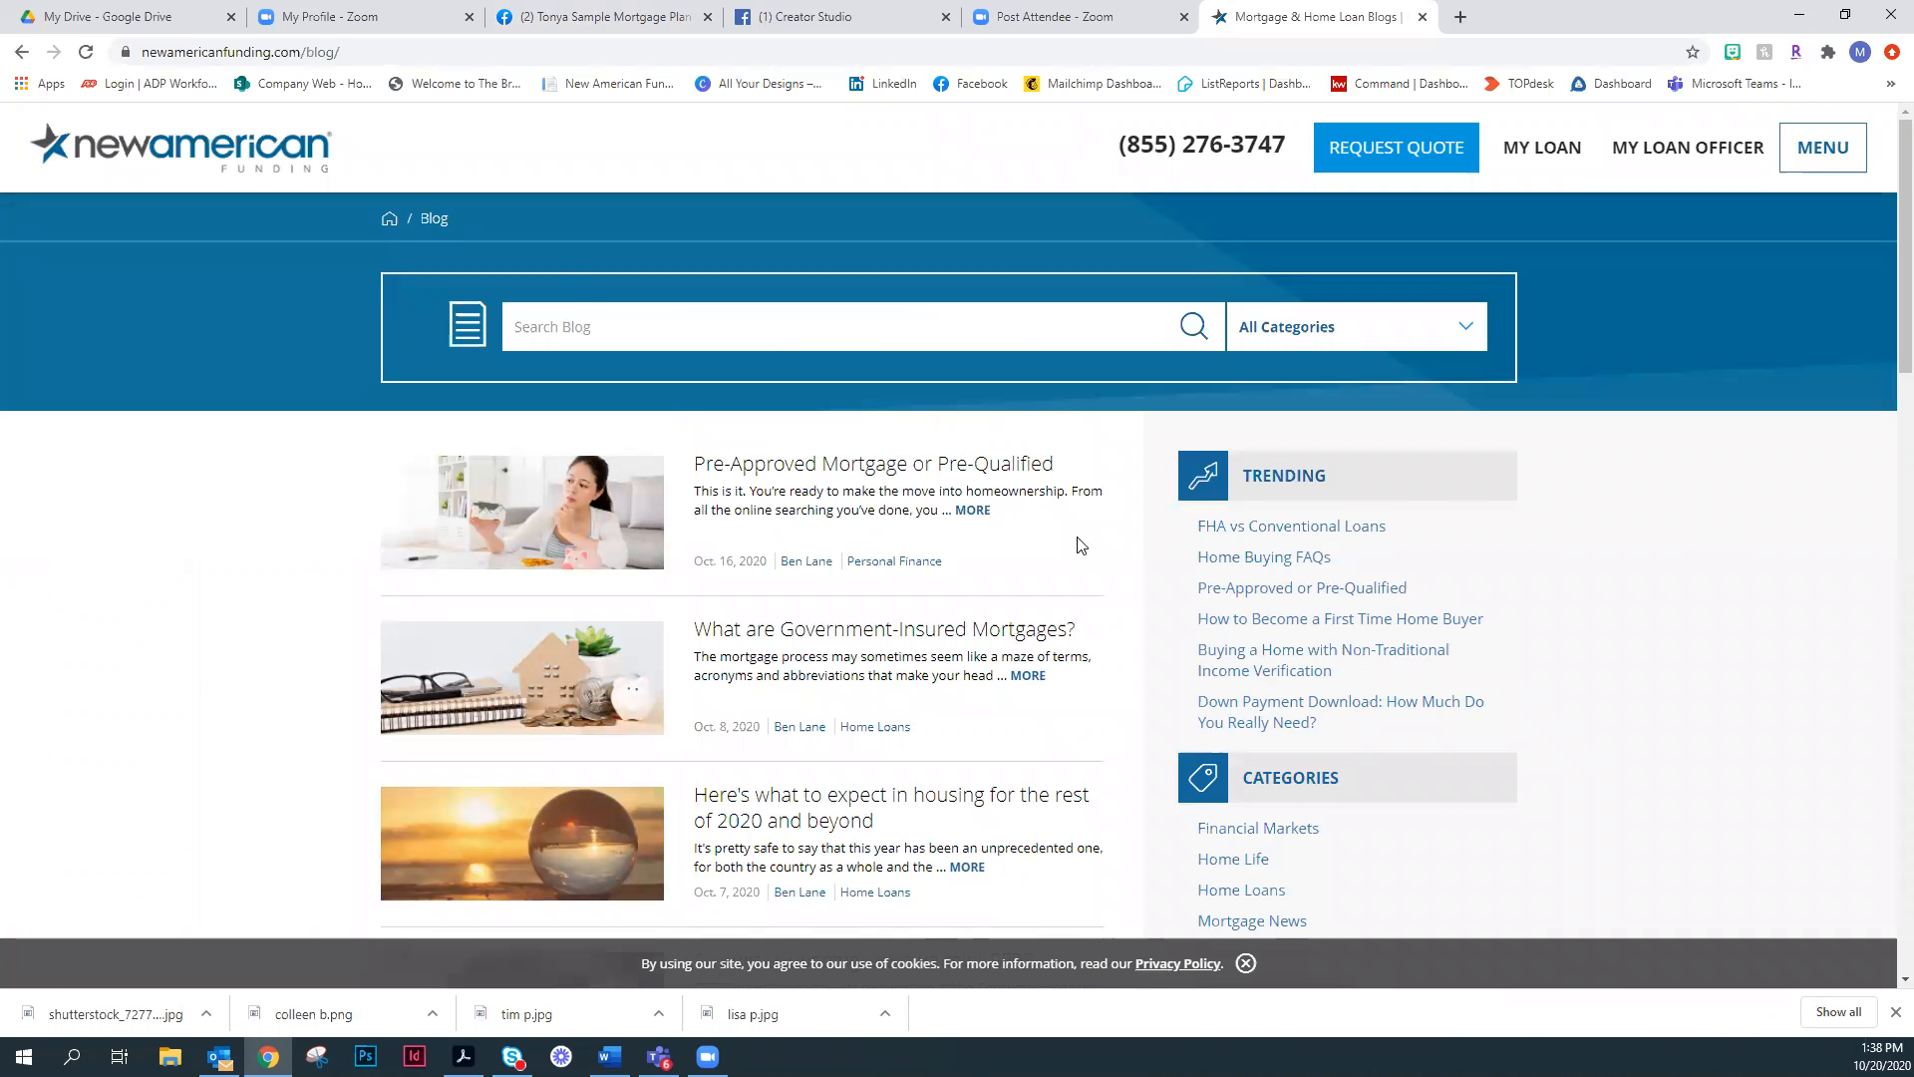
scroll(1089, 553, down, 2)
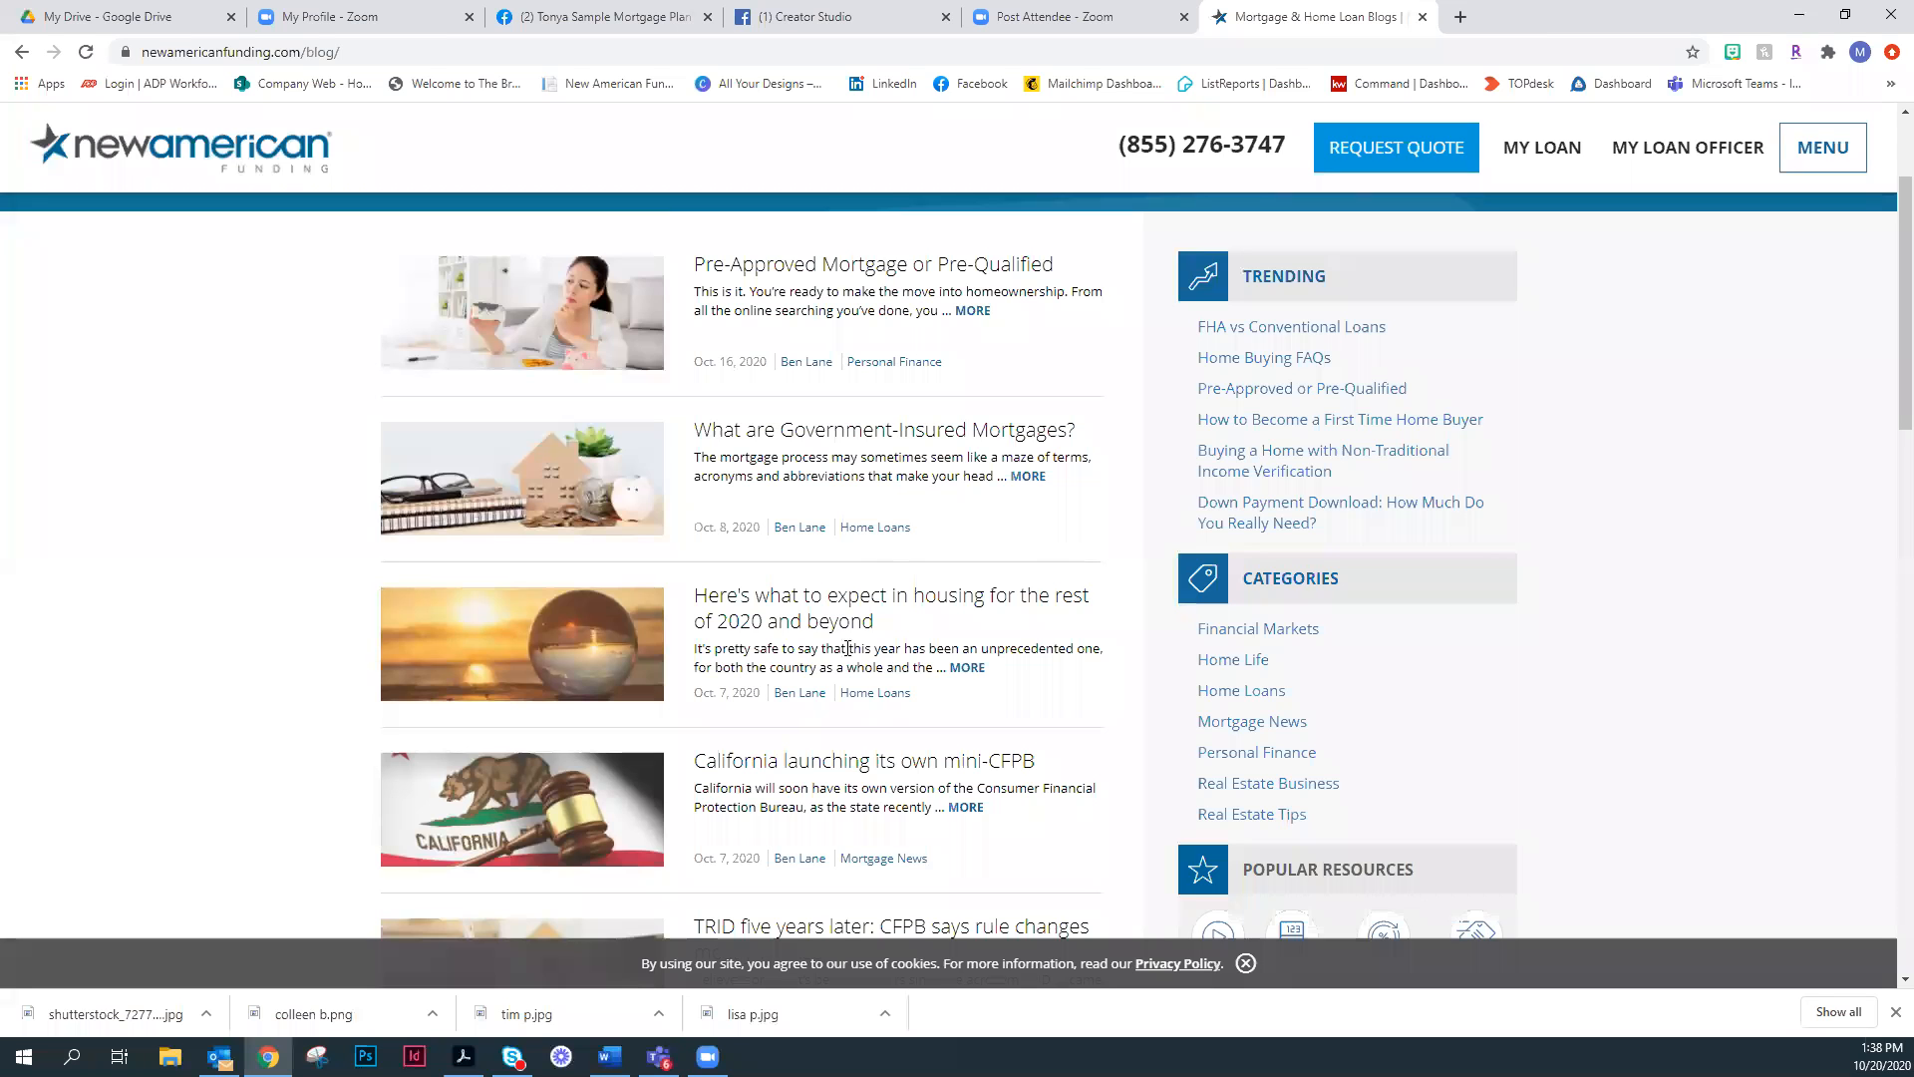
scroll(848, 648, down, 1)
scroll(867, 538, up, 1)
scroll(1007, 613, down, 6)
scroll(1194, 454, down, 2)
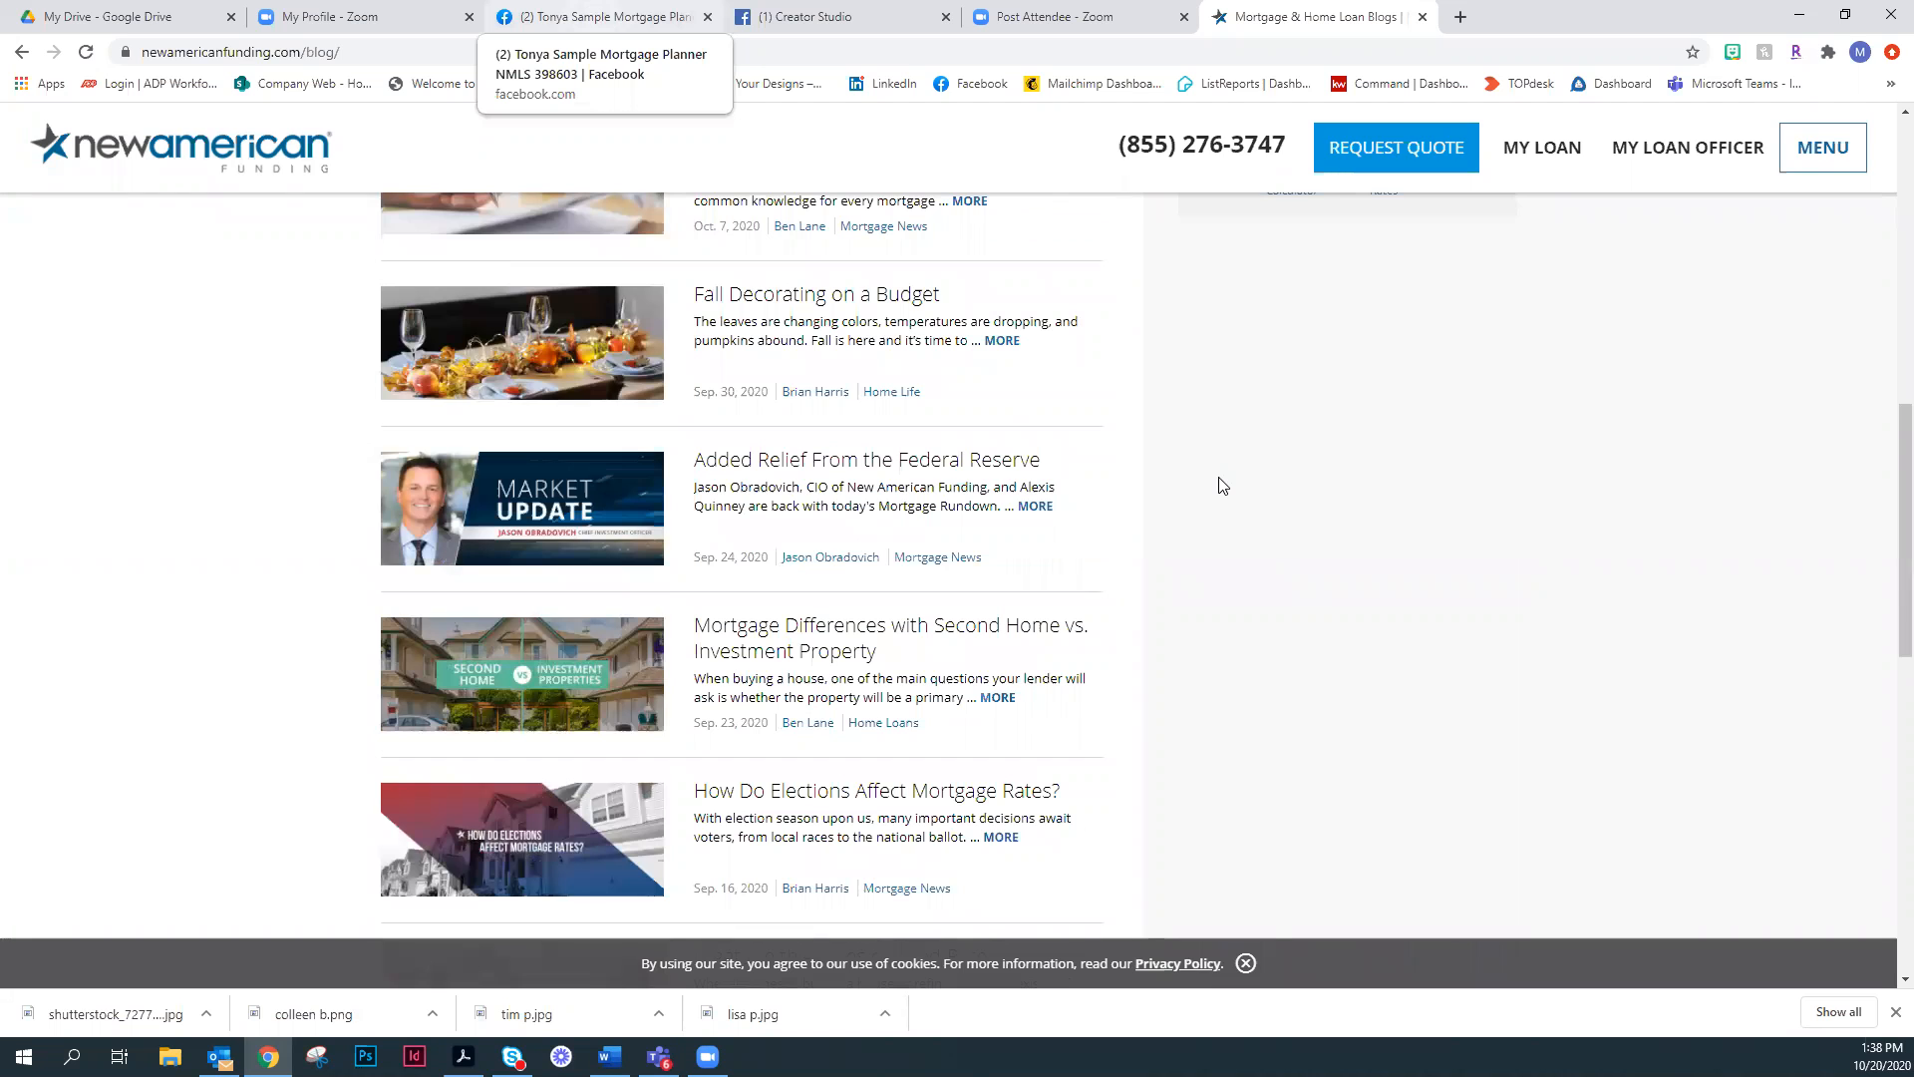
- Return to the Facebook business page and review its contingencies, testimonial and snow posts along with the page header
key(ctrl+3)
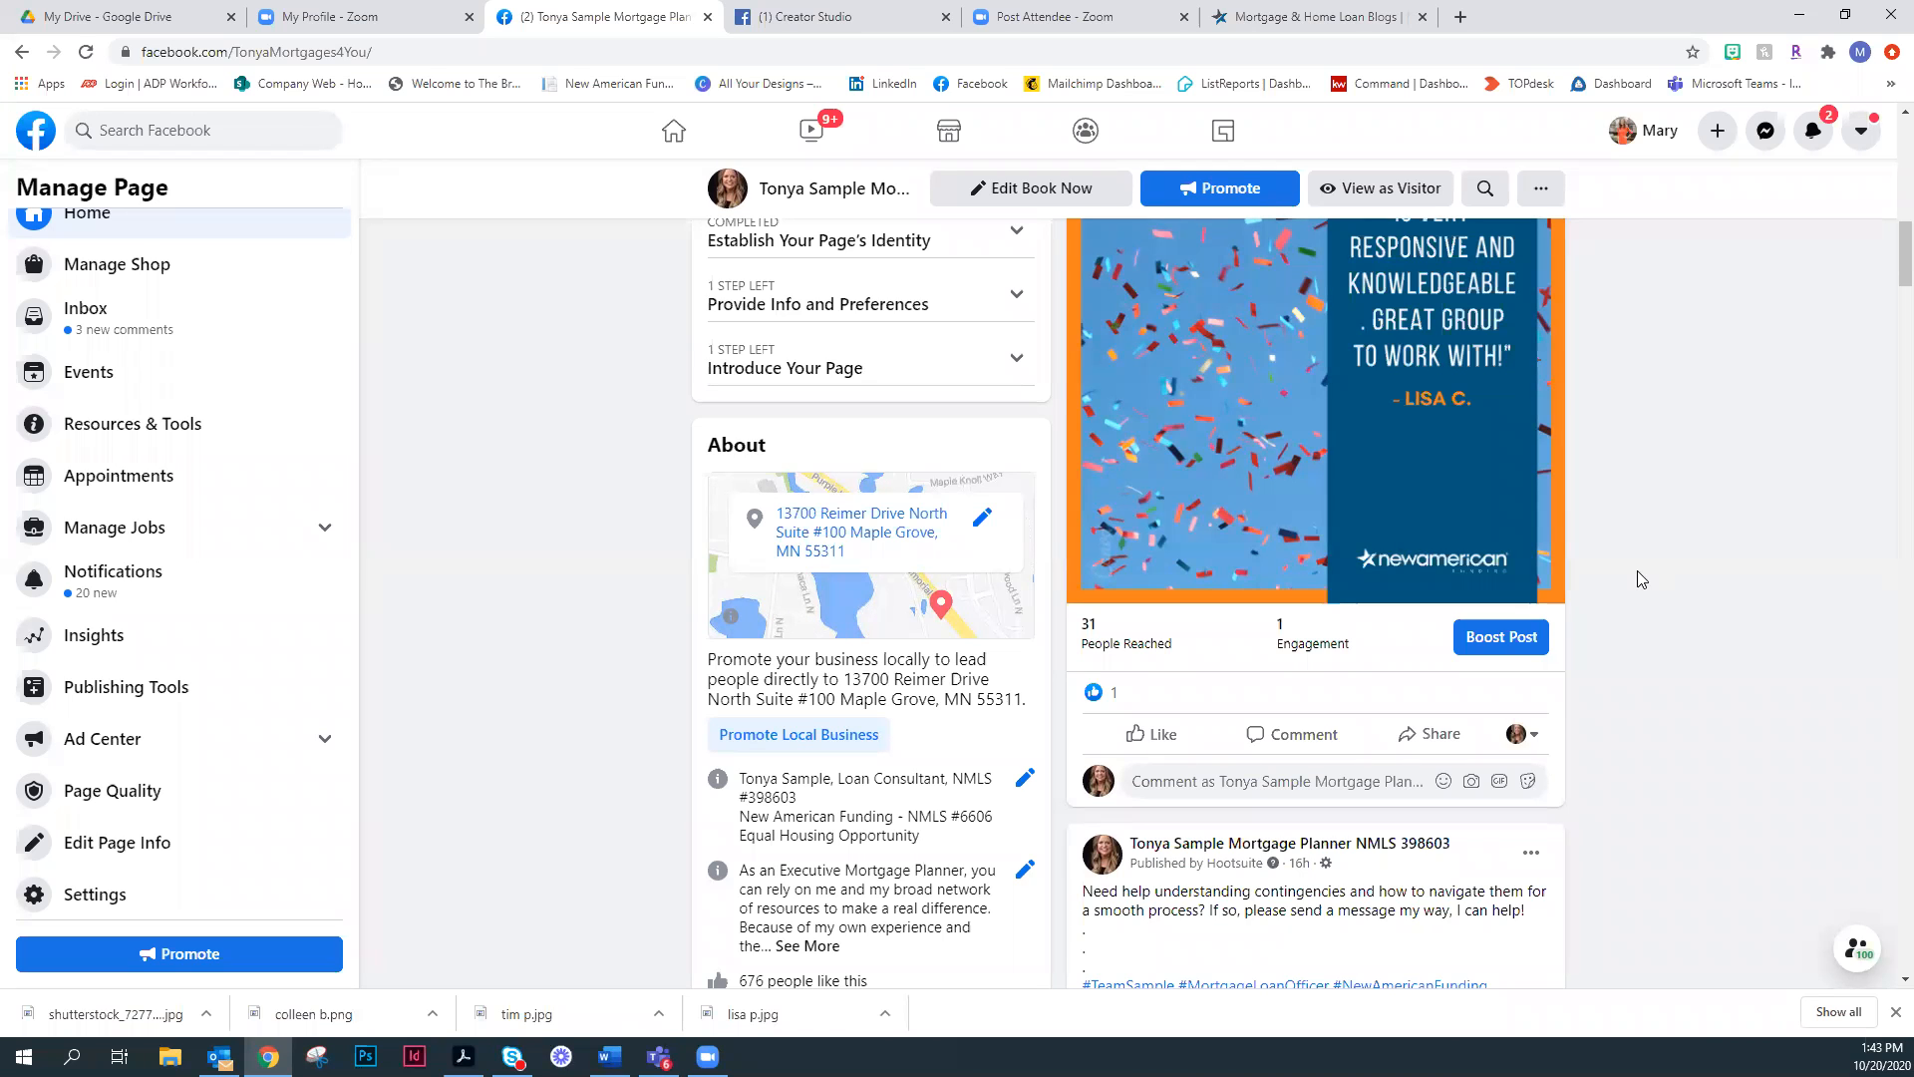
scroll(1643, 584, down, 6)
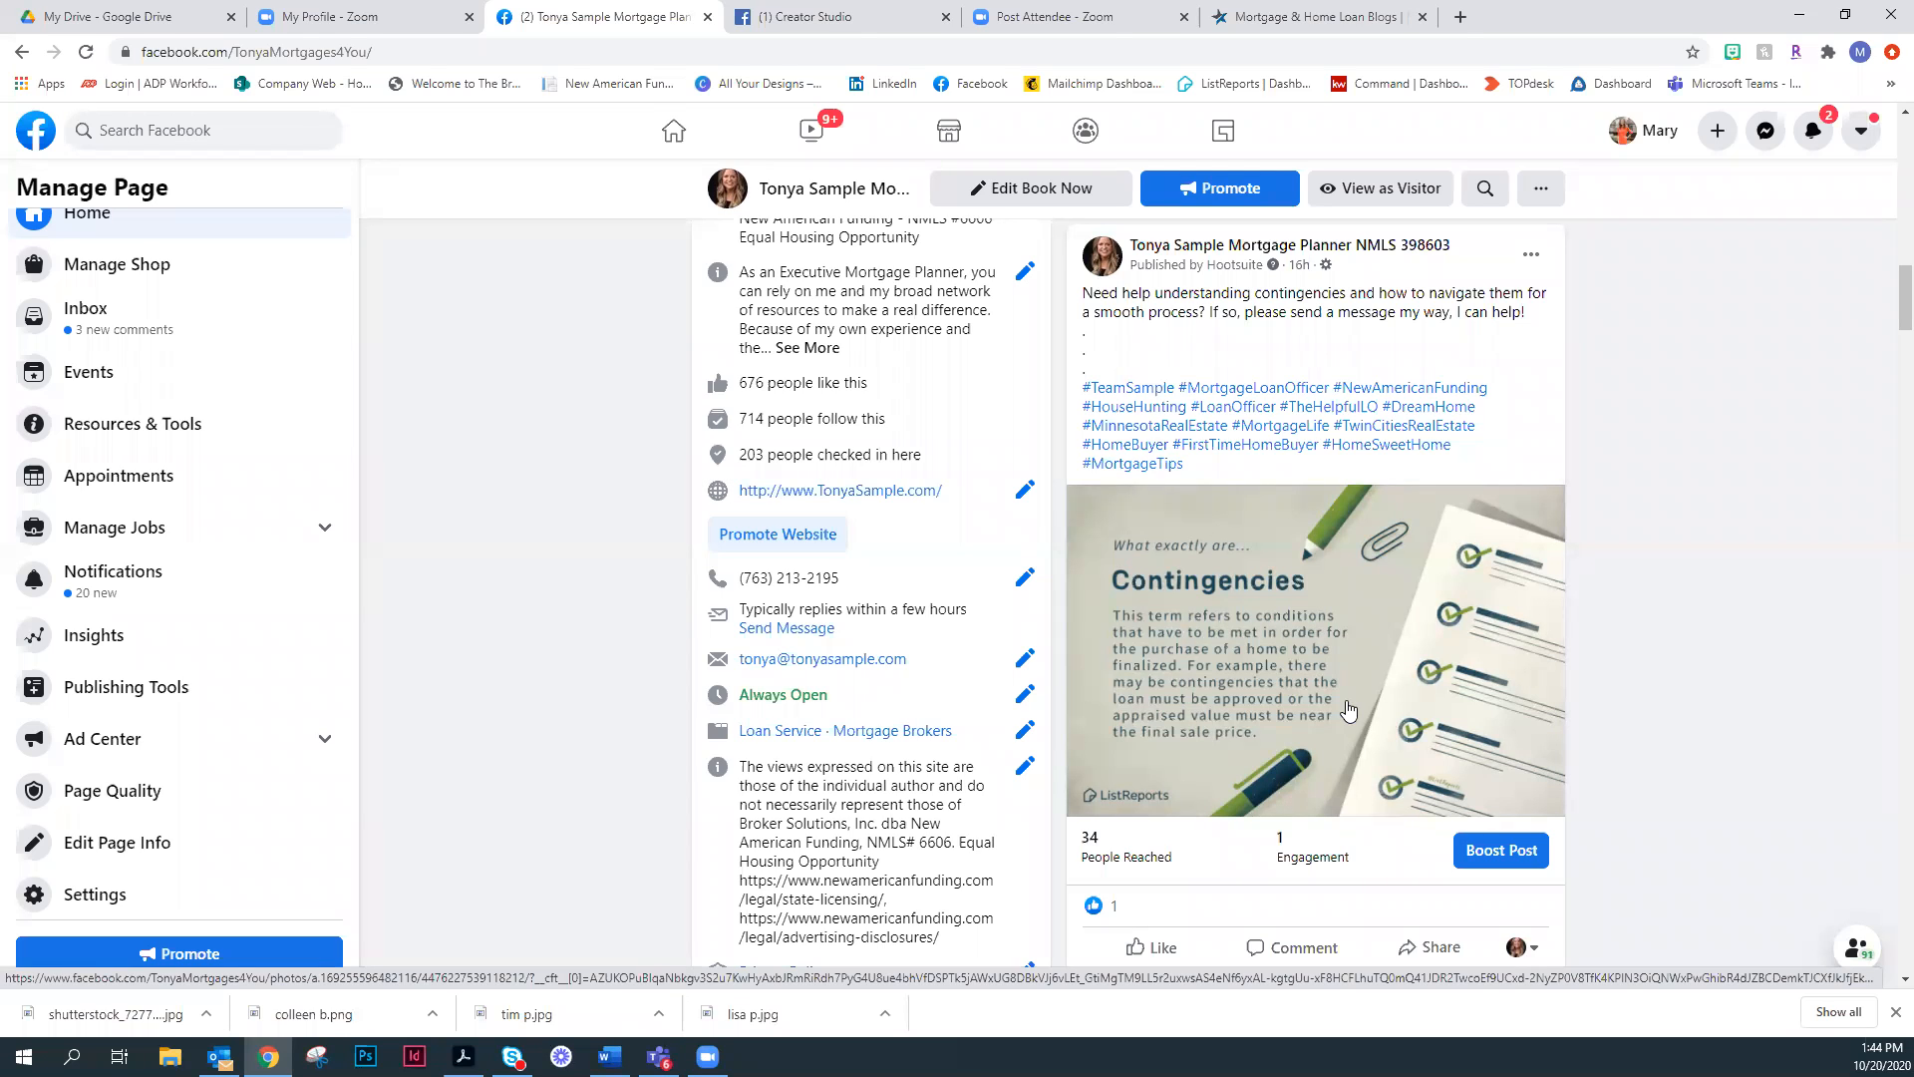
scroll(1348, 709, up, 10)
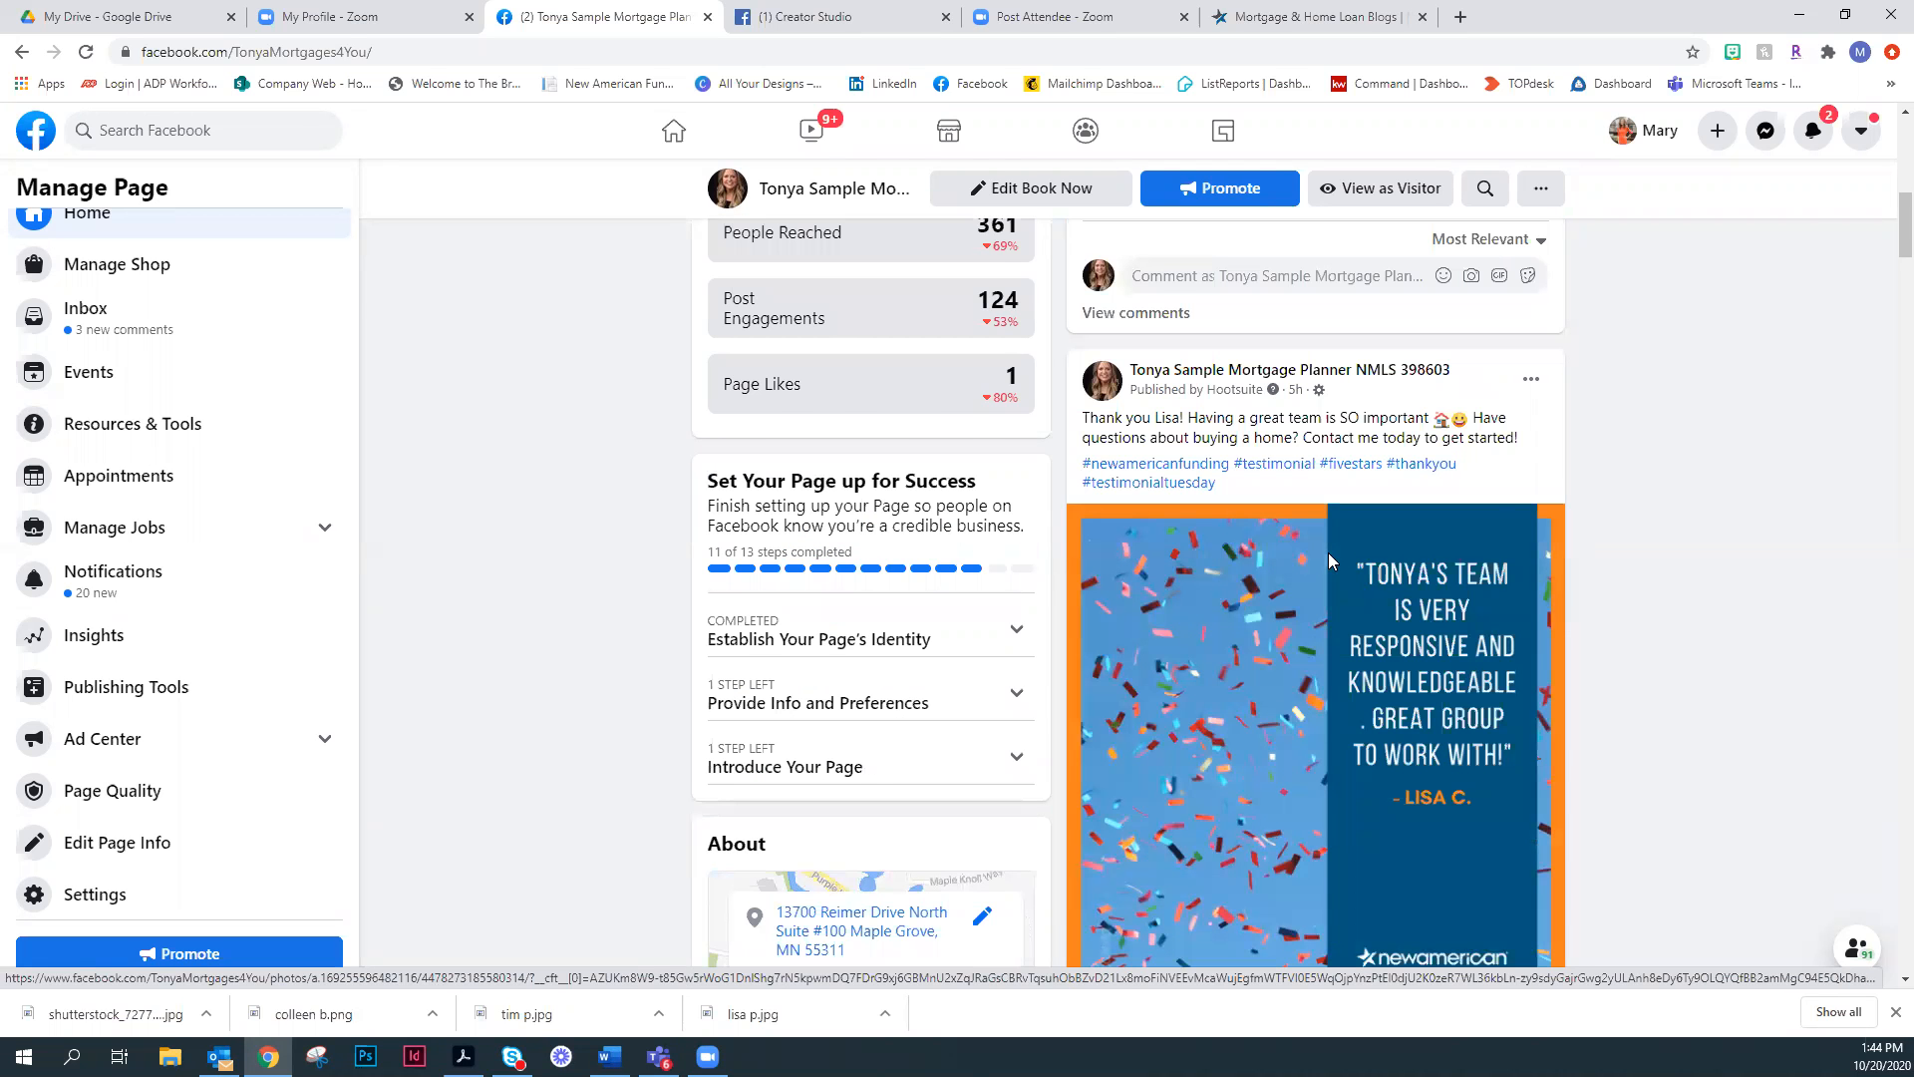
scroll(1328, 552, up, 6)
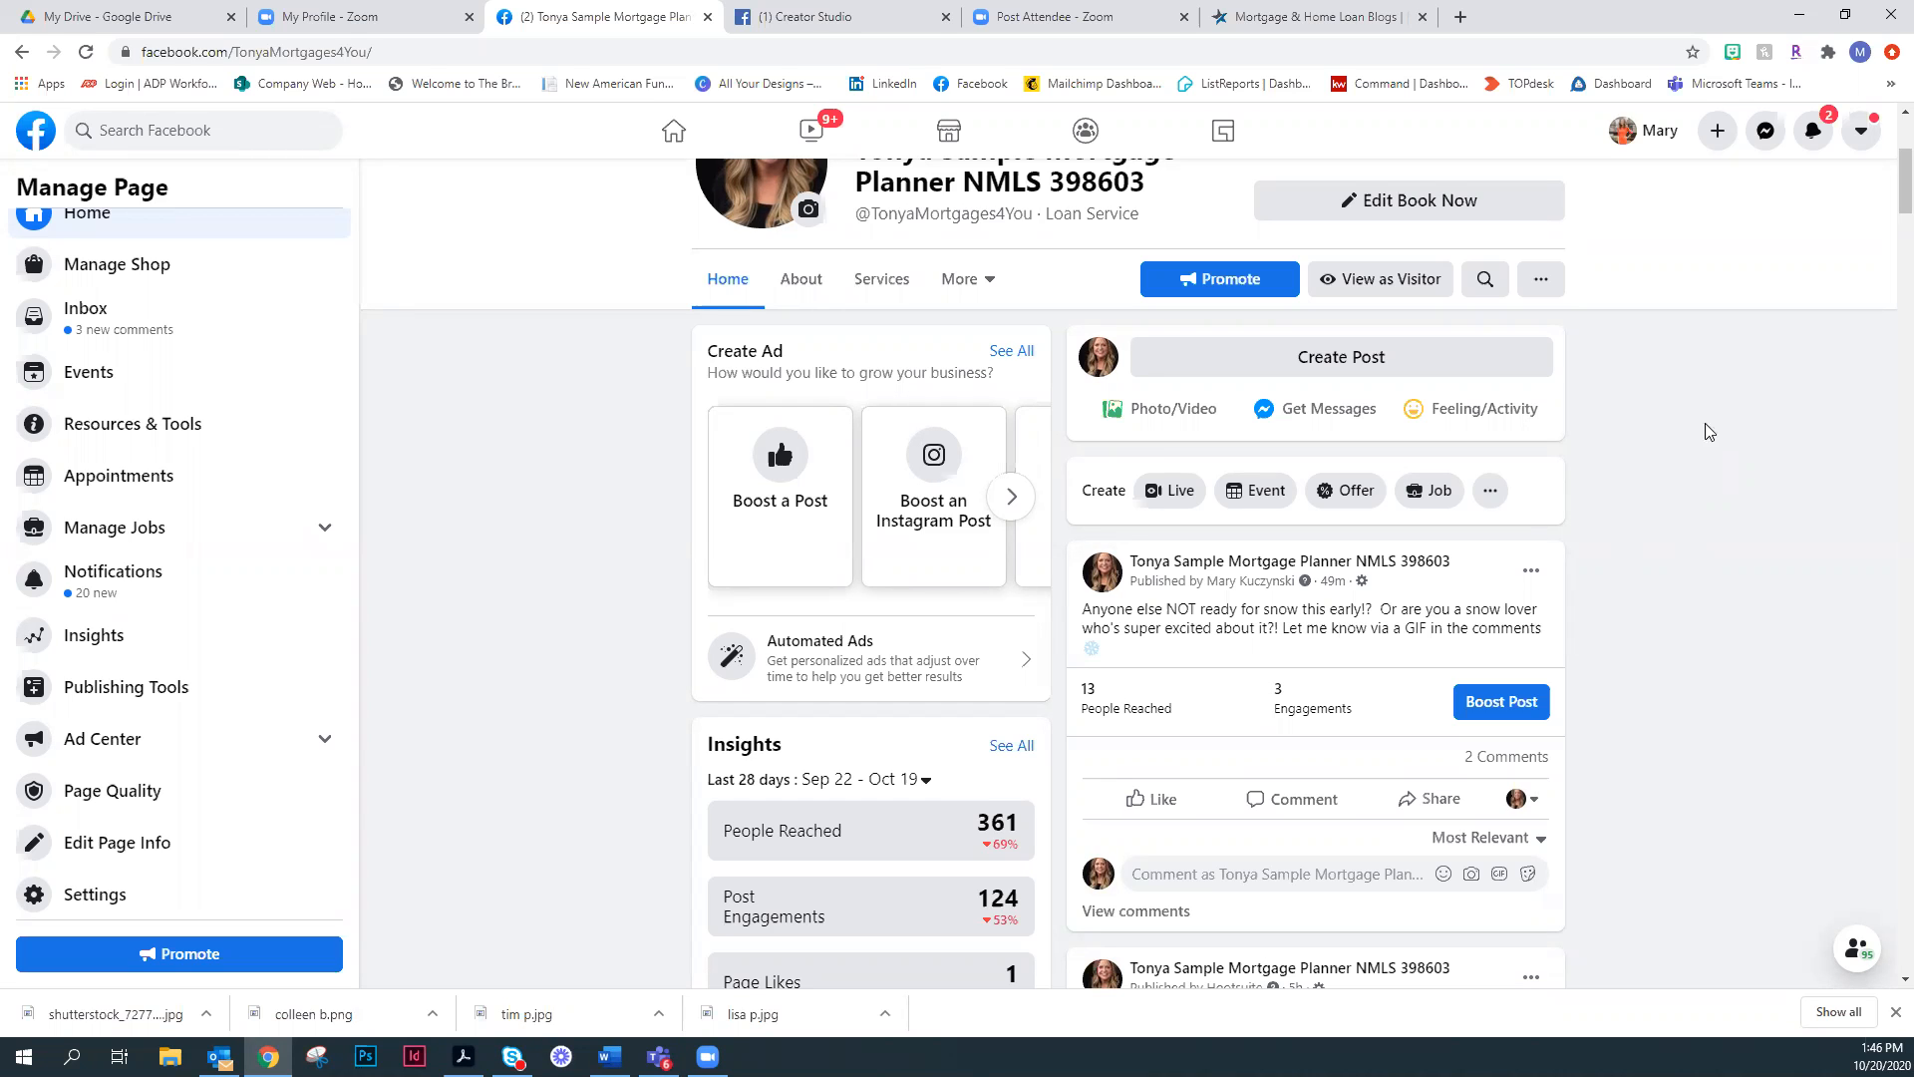
scroll(1802, 425, up, 2)
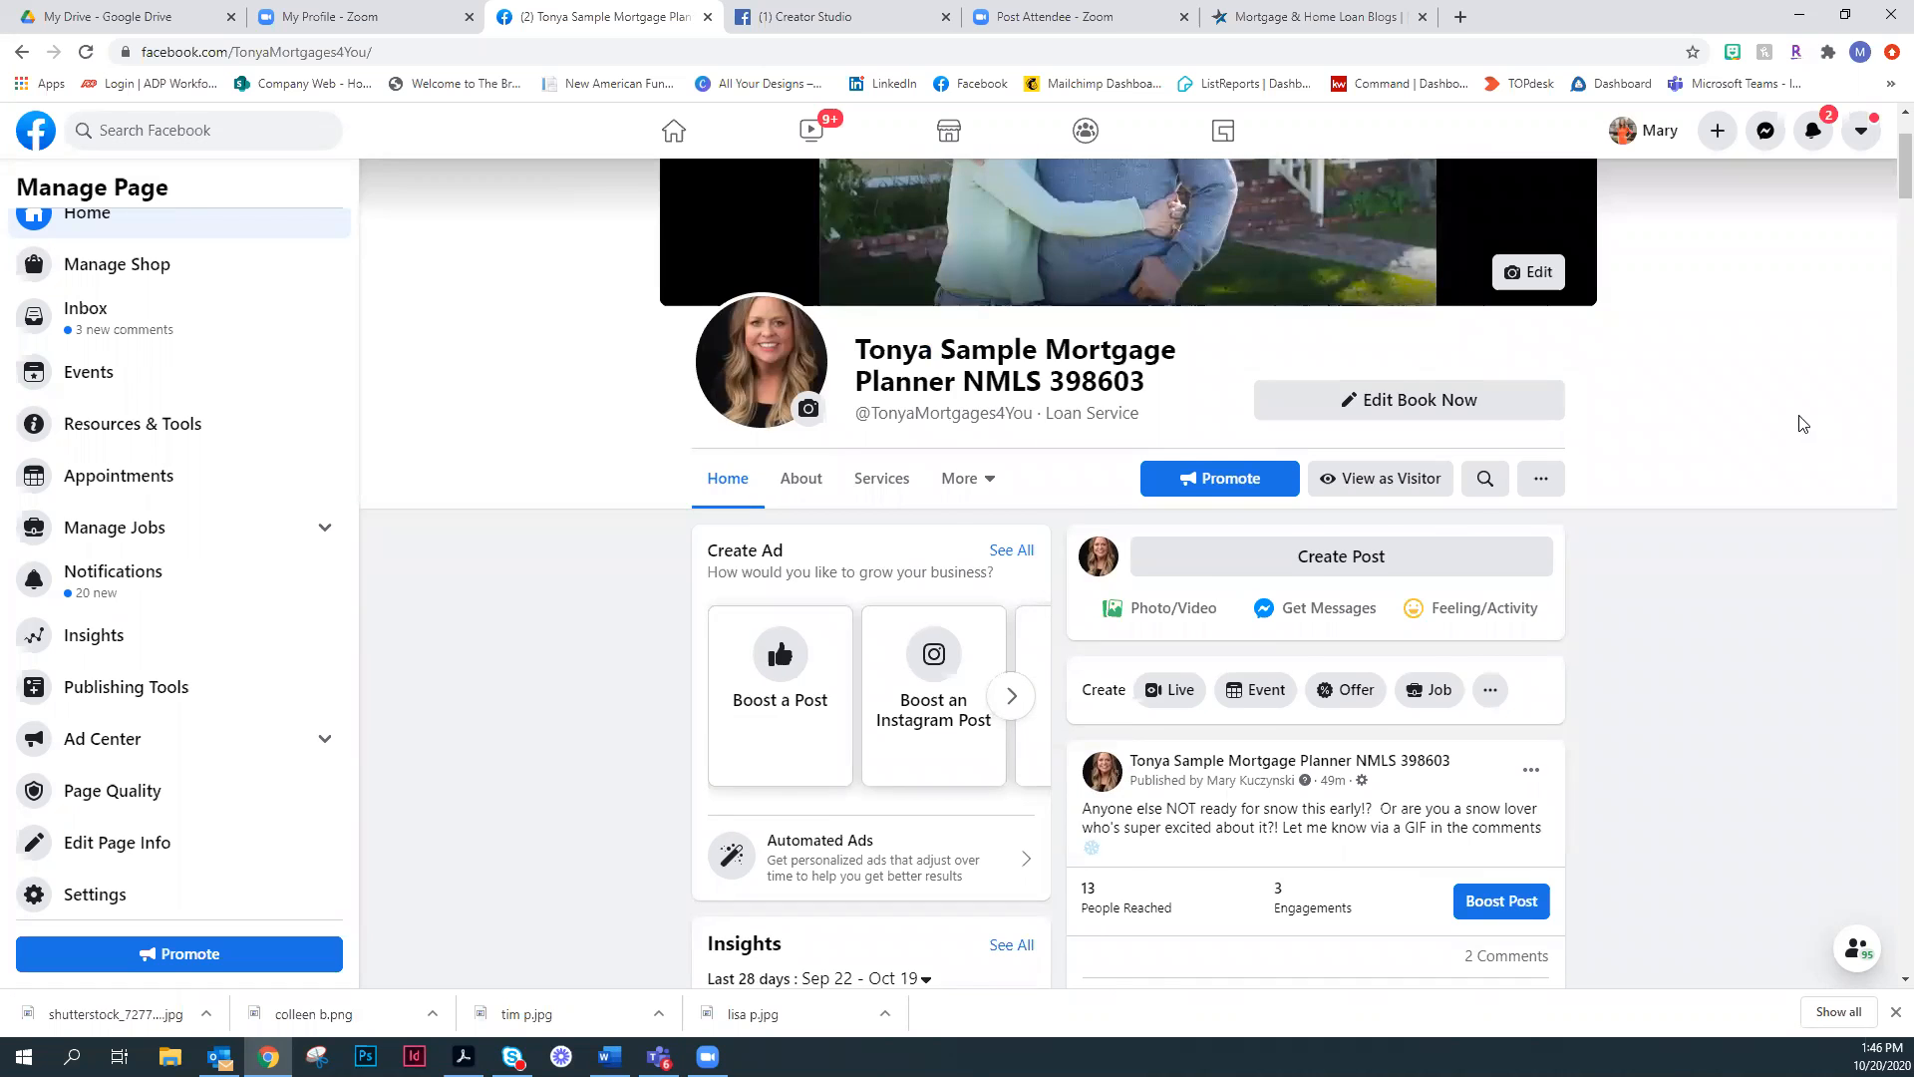
scroll(1803, 425, down, 3)
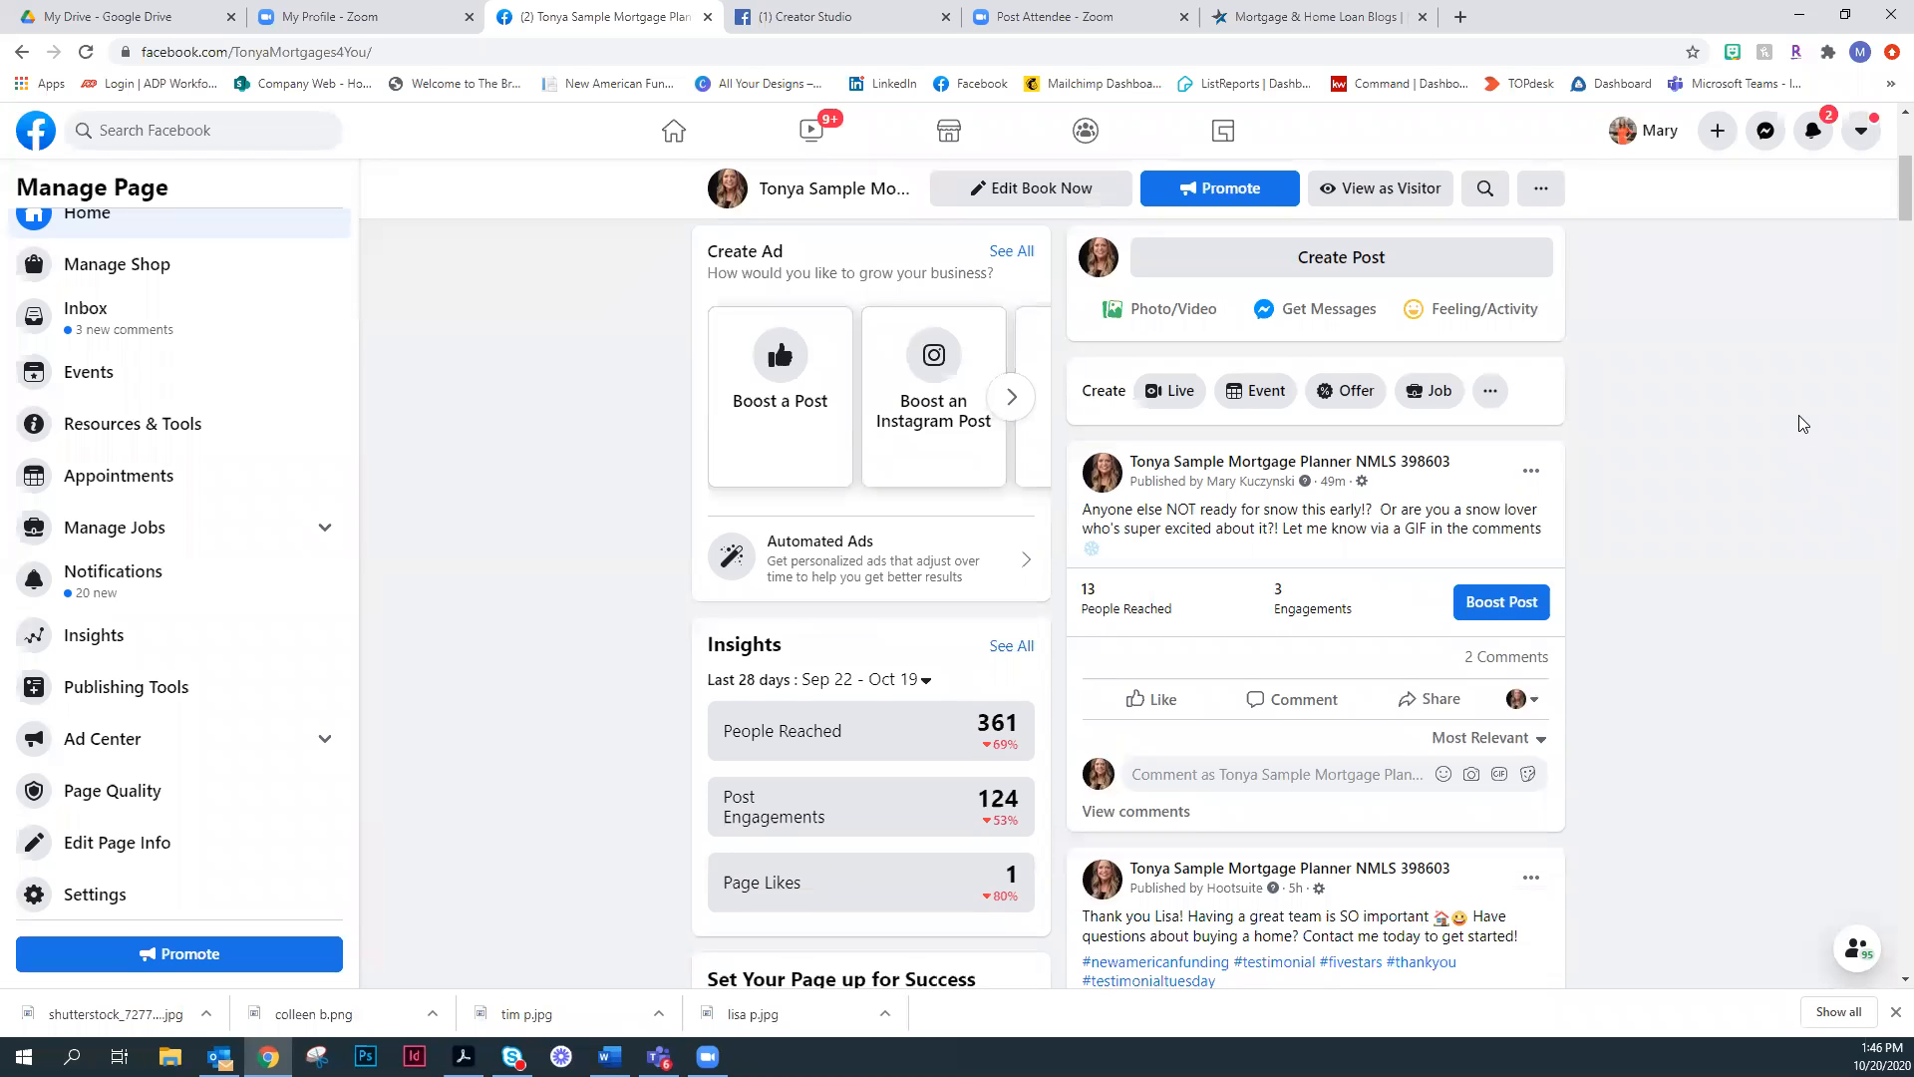